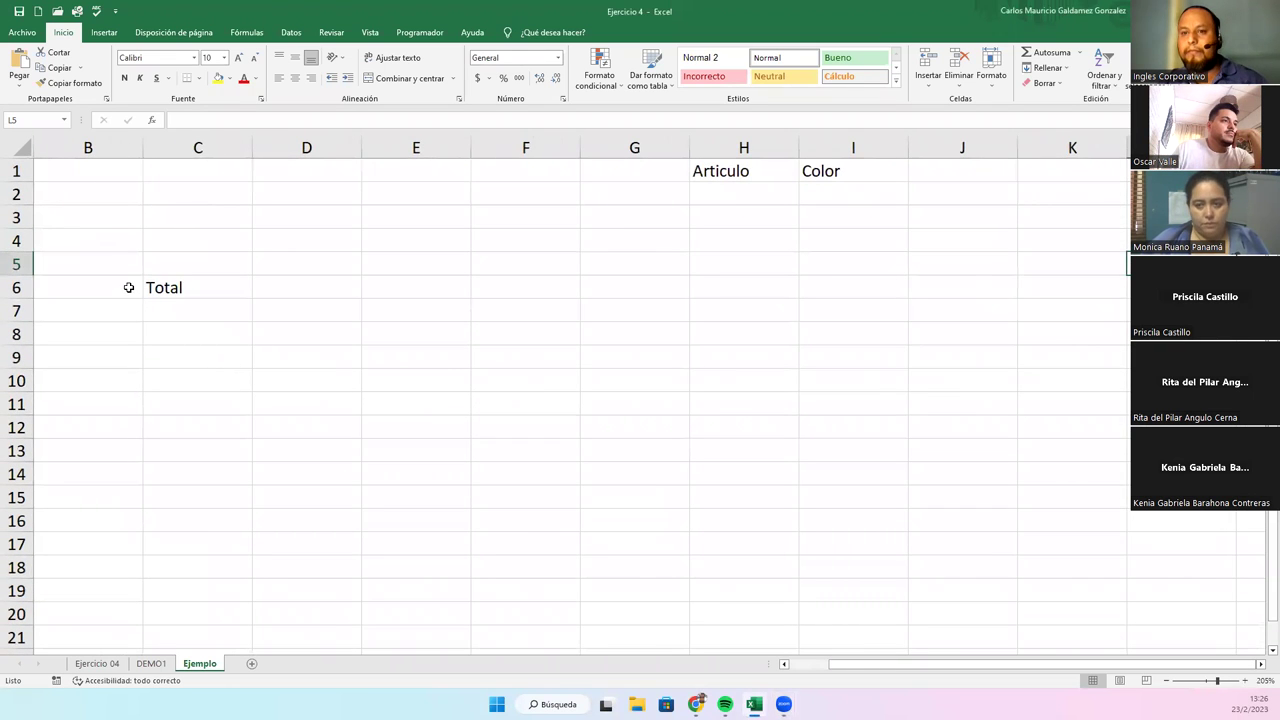
- Enter 1500, 700, 670, 800 and 1400 in cells A2 to A6 under the Valor heading
{"action": "left_click", "coordinate": [78, 174]}
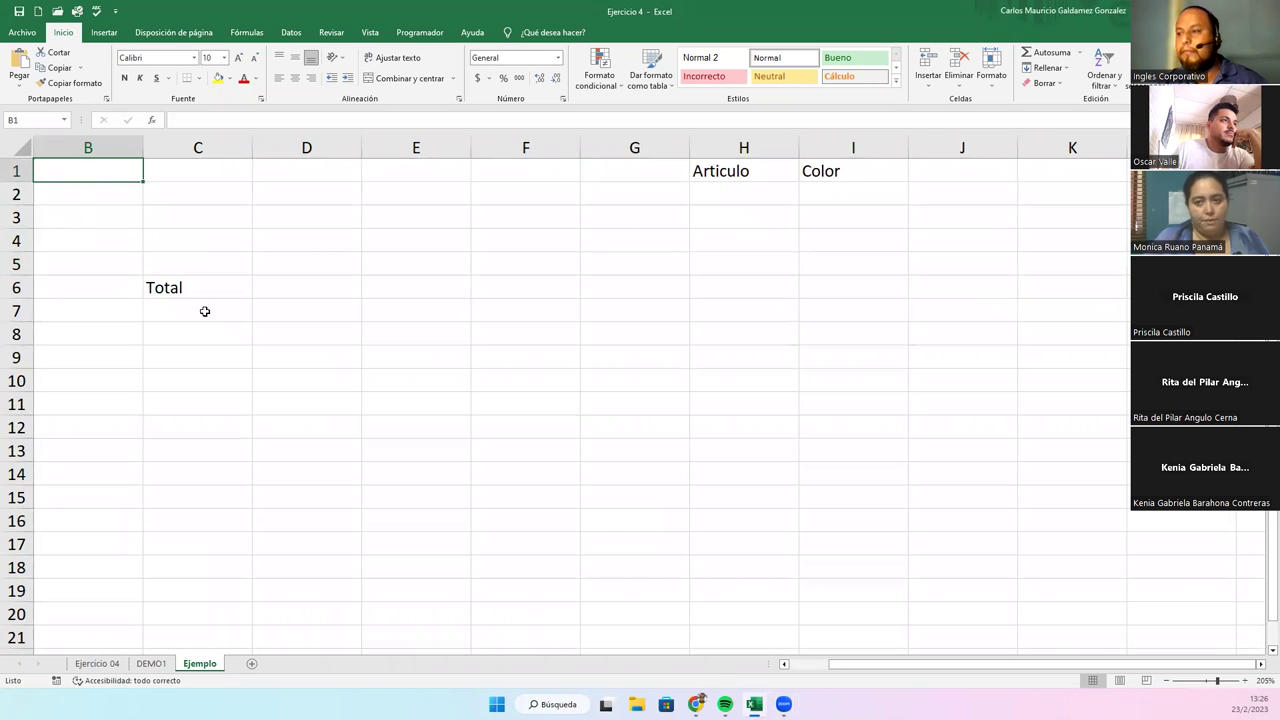
{"action": "left_click", "coordinate": [806, 668]}
{"action": "left_click", "coordinate": [109, 196]}
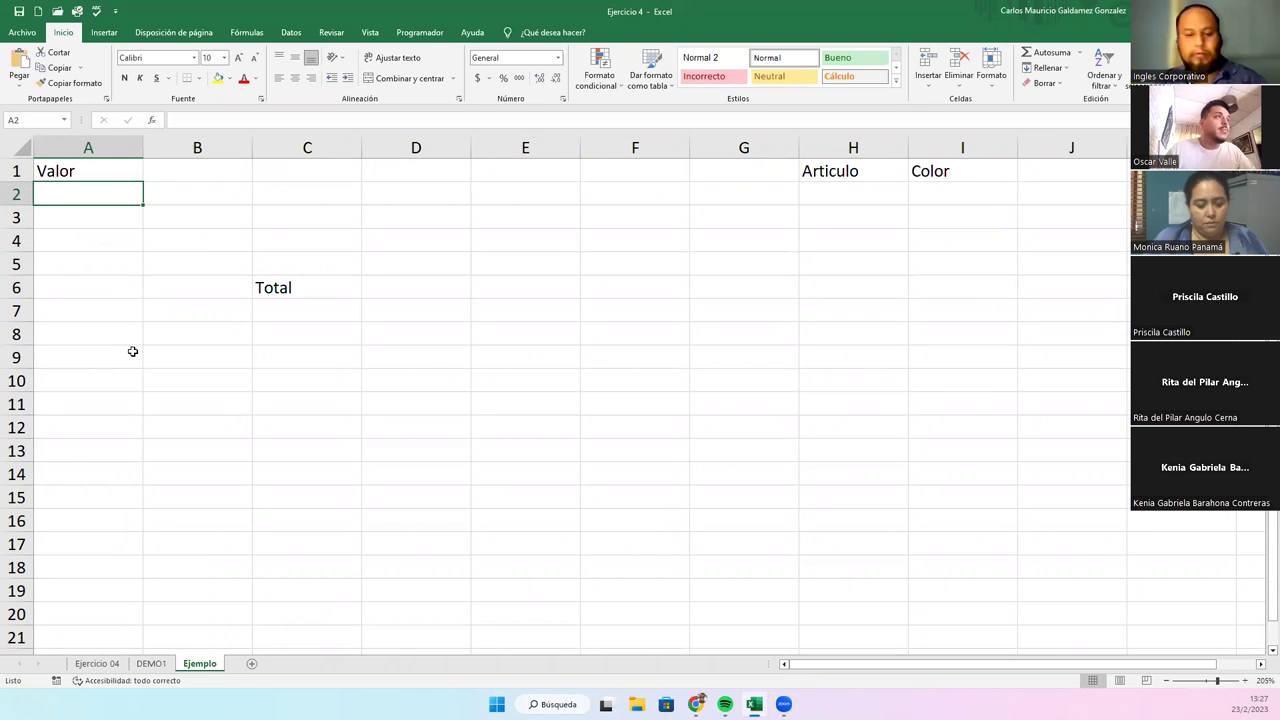
{"action": "type", "text": "1500"}
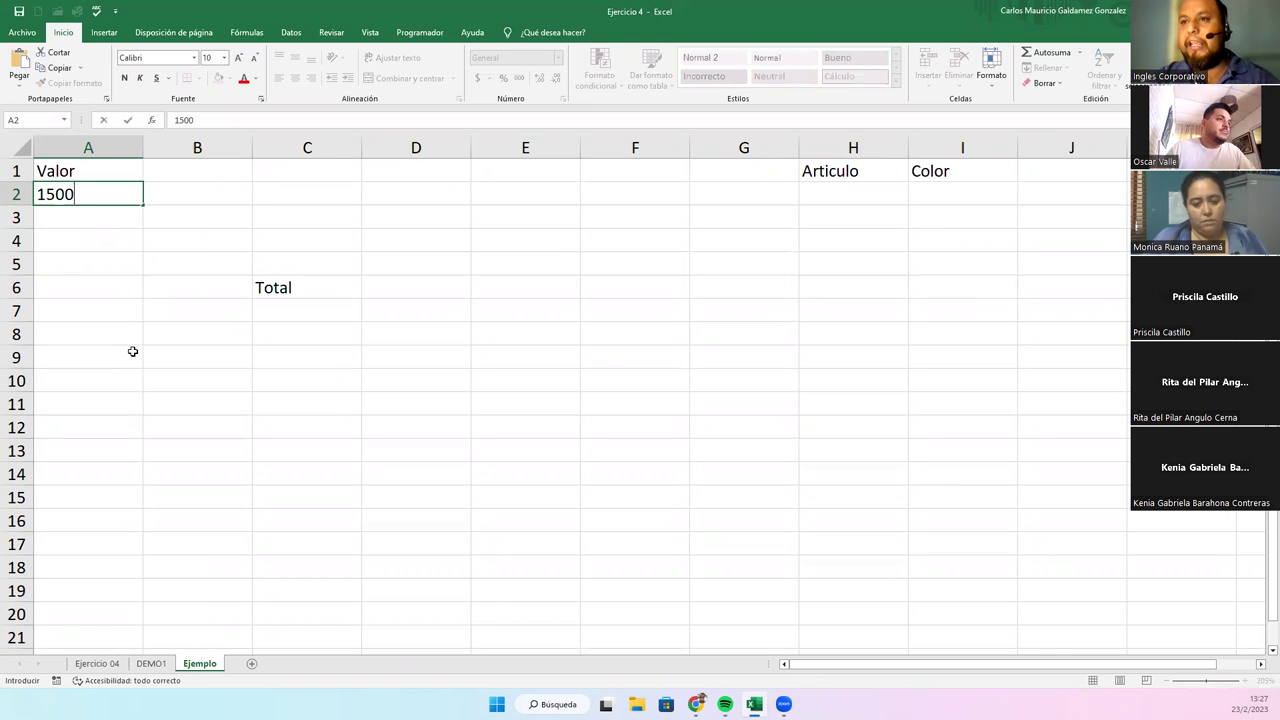
{"action": "key", "text": "Return"}
{"action": "type", "text": "700"}
{"action": "key", "text": "Return"}
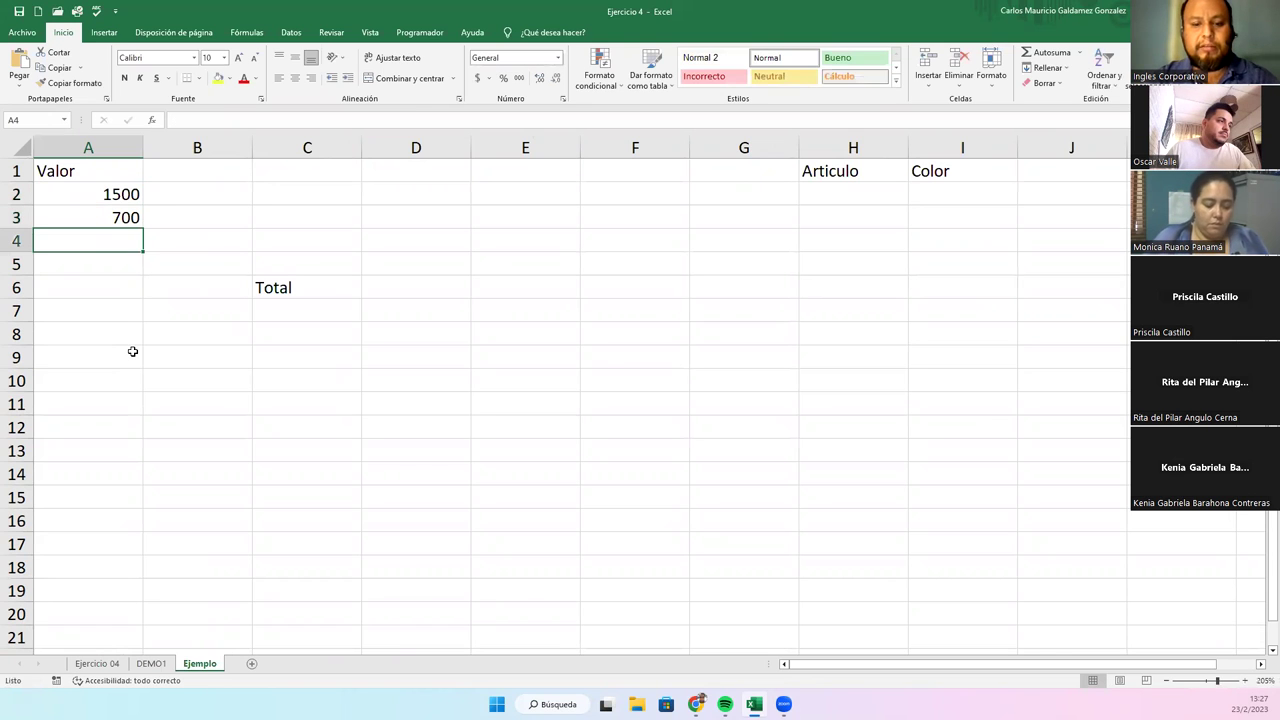
{"action": "type", "text": "670"}
{"action": "key", "text": "Return"}
{"action": "type", "text": "800"}
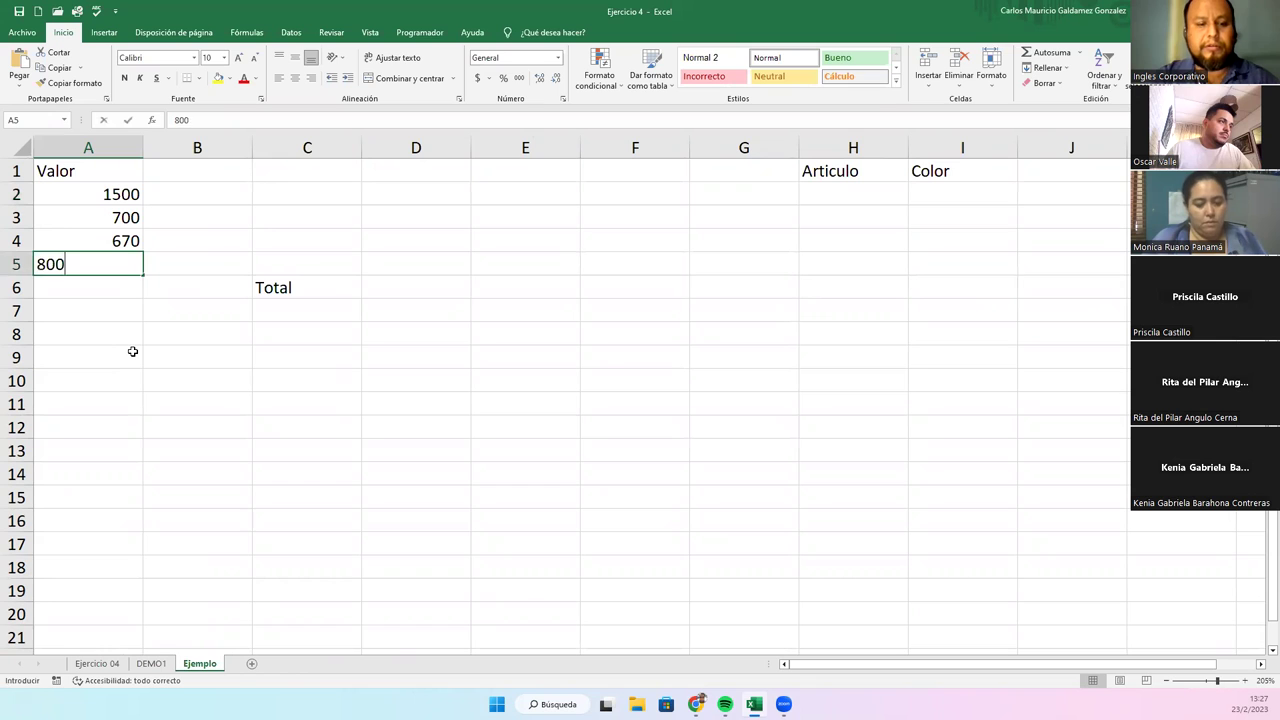
{"action": "key", "text": "Return"}
{"action": "type", "text": "1400"}
{"action": "key", "text": "Return"}
- Continue the Valor column with 100, 1000, 2100, 1700 and 1790 in cells A7 to A11
{"action": "type", "text": "100"}
{"action": "key", "text": "Return"}
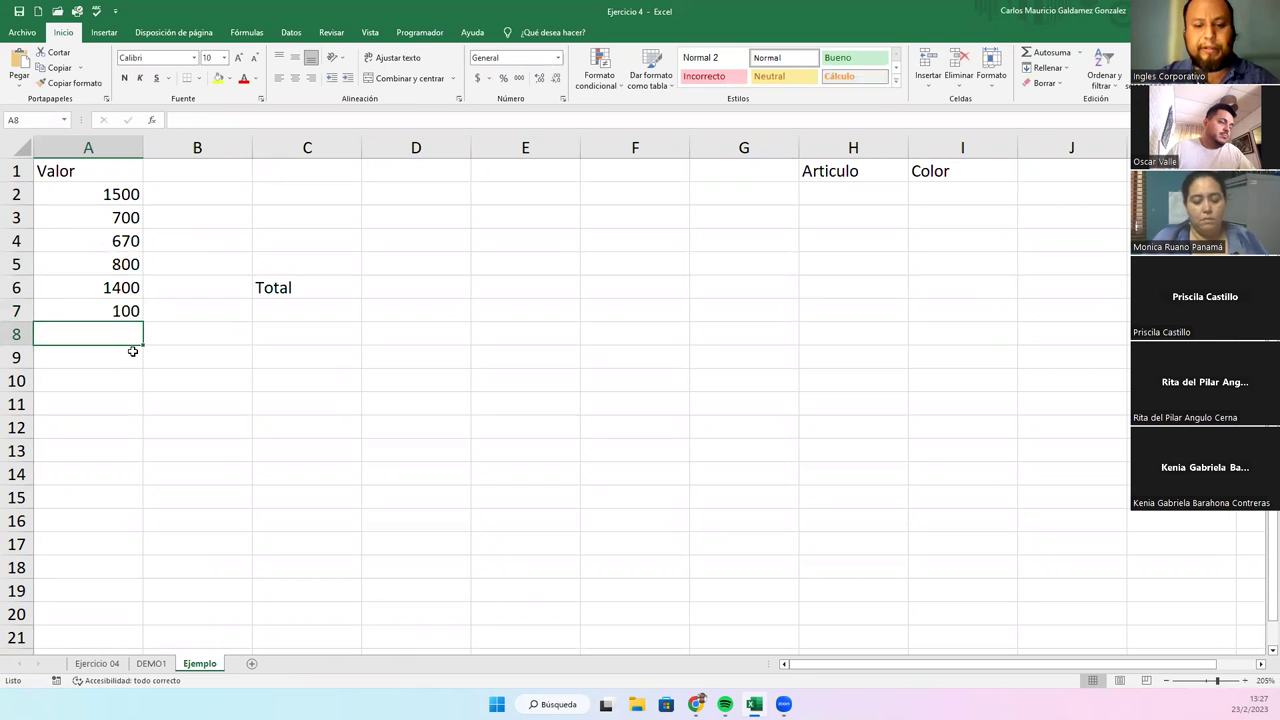
{"action": "type", "text": "1000"}
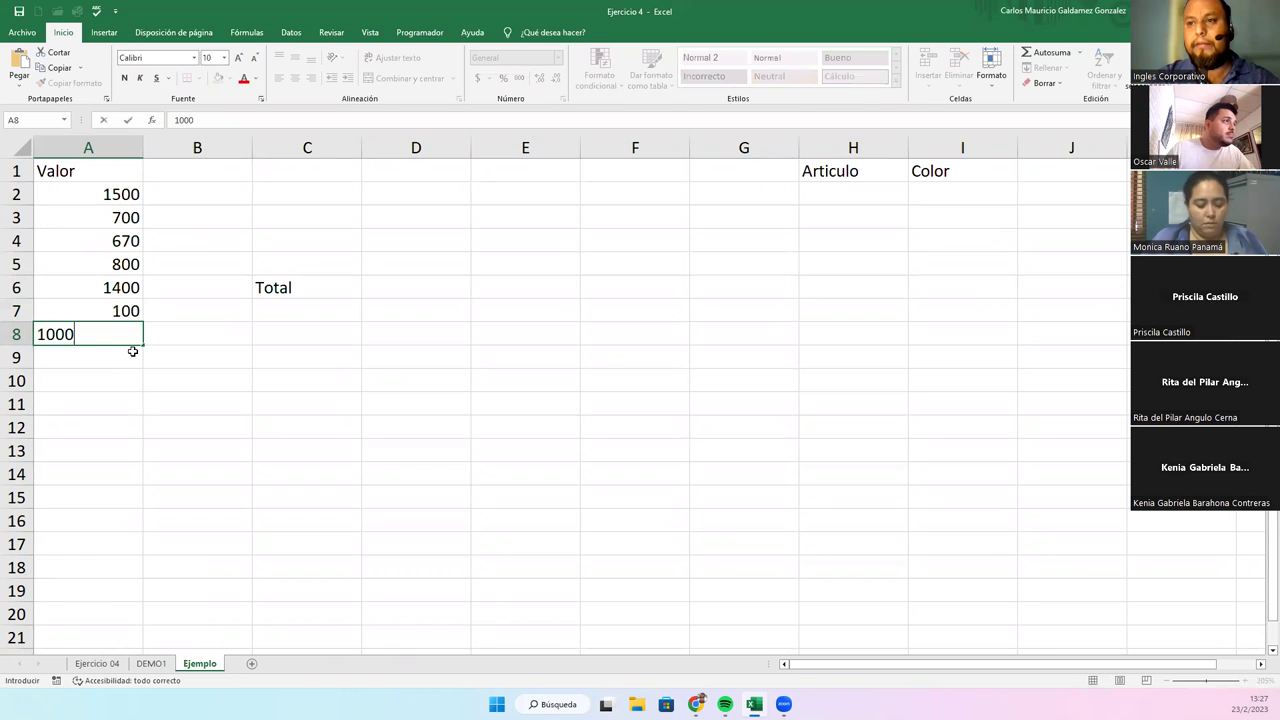
{"action": "key", "text": "Return"}
{"action": "type", "text": "2100"}
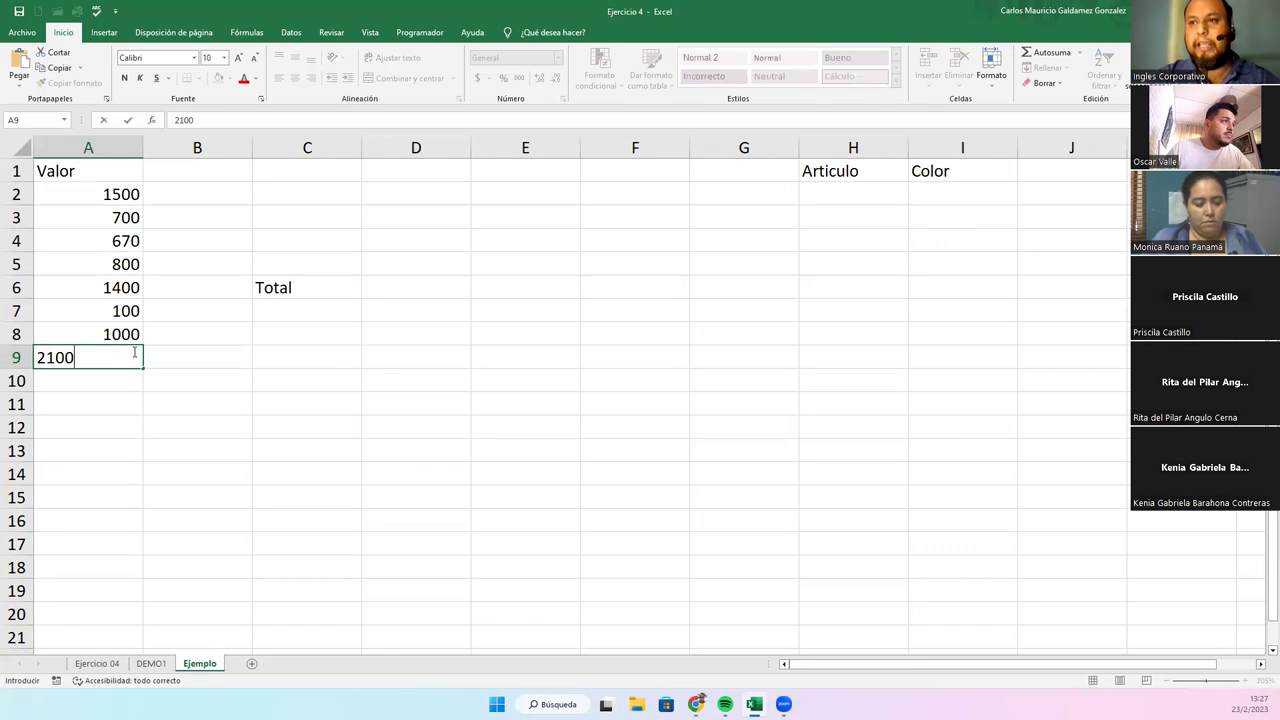
{"action": "key", "text": "Return"}
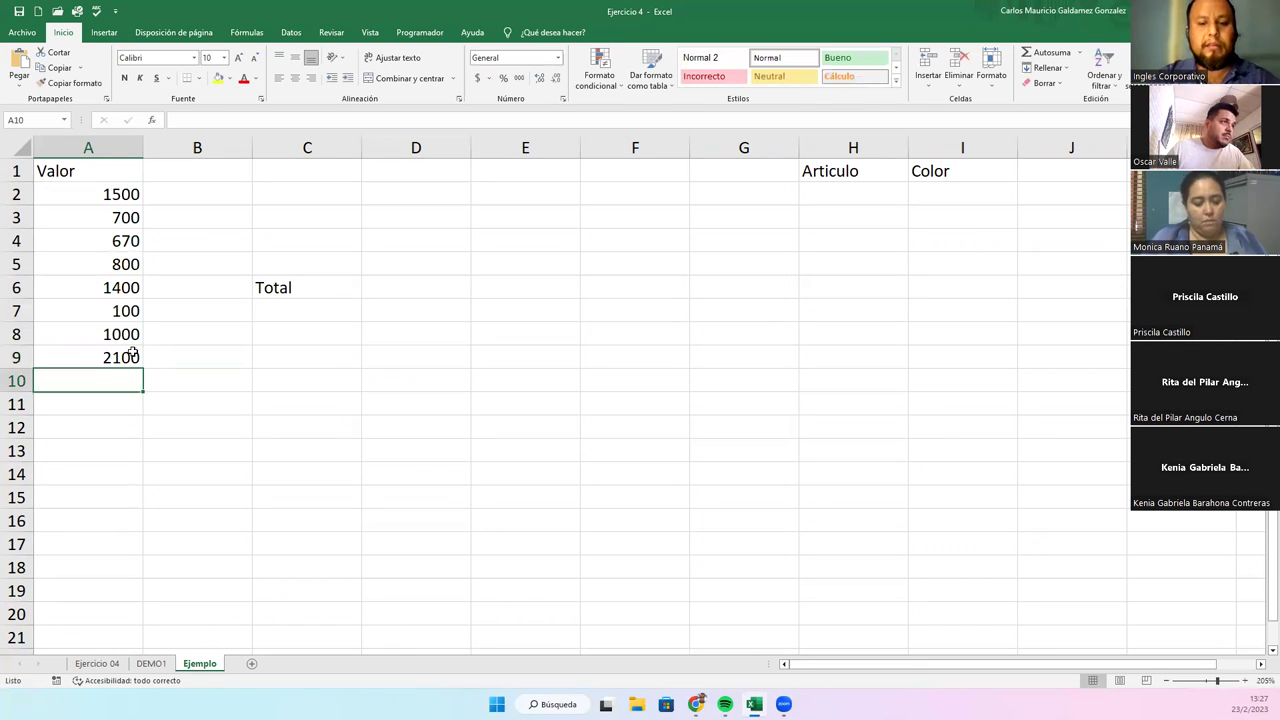
{"action": "type", "text": "1700"}
{"action": "key", "text": "Return"}
{"action": "type", "text": "17"}
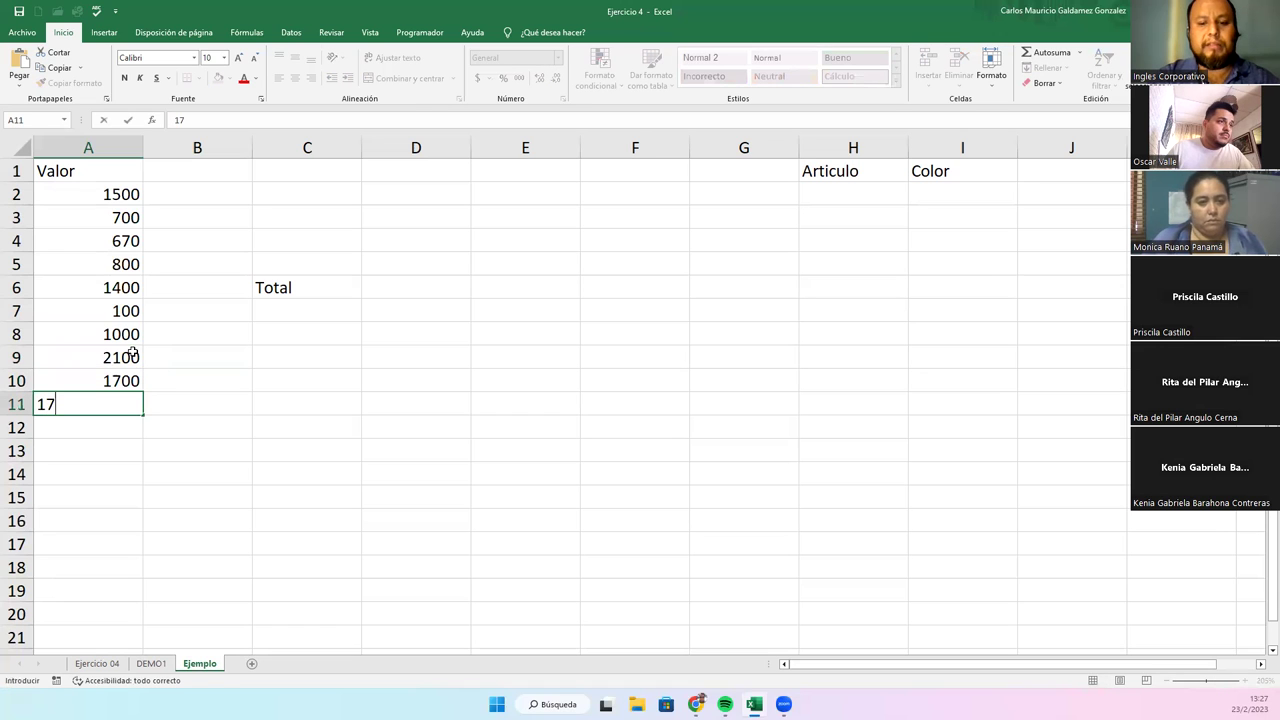
{"action": "type", "text": "90"}
{"action": "key", "text": "Return"}
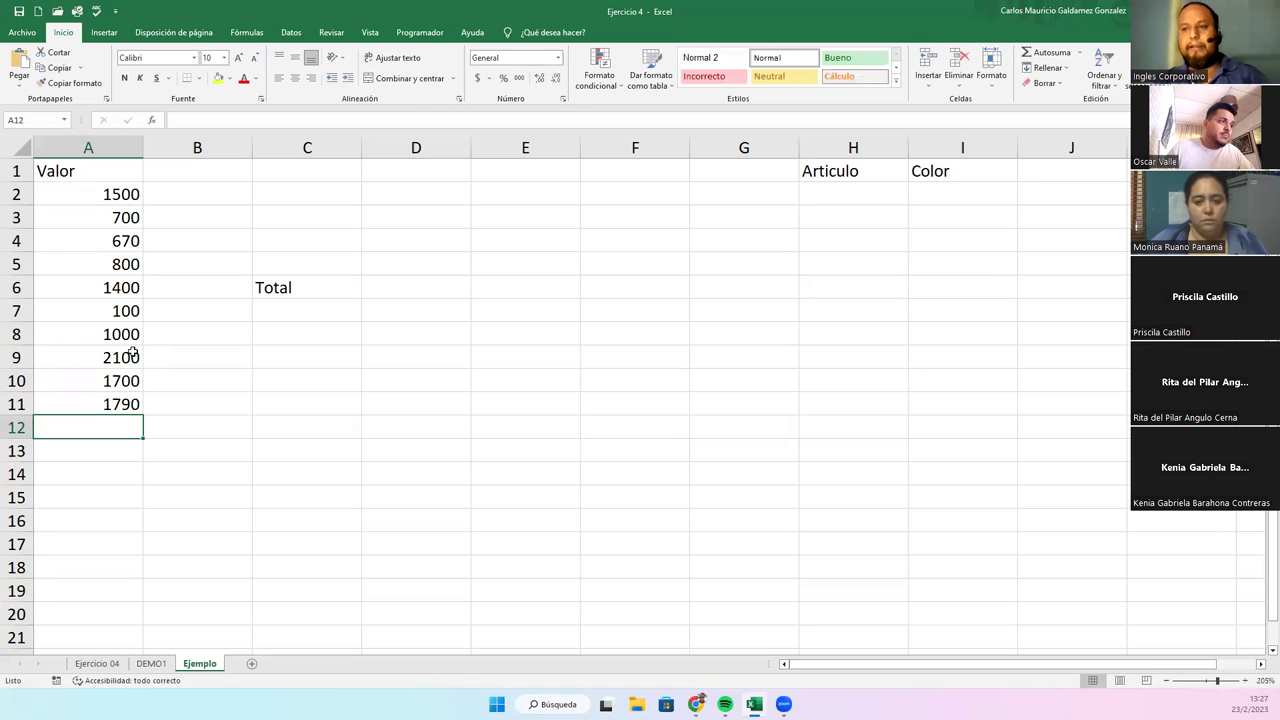
- Apply the Contabilidad number format to the values in A2:A11
{"action": "left_click_drag", "start_coordinate": [63, 188], "coordinate": [95, 399]}
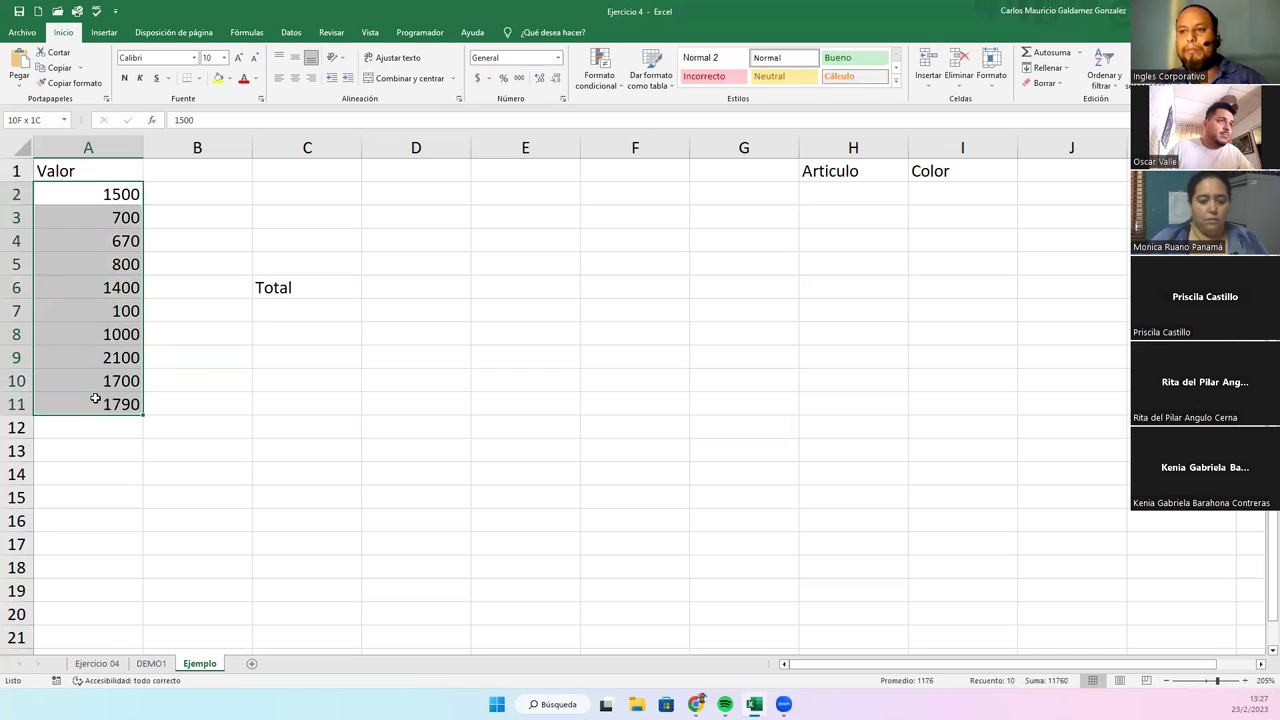
{"action": "left_click", "coordinate": [558, 57]}
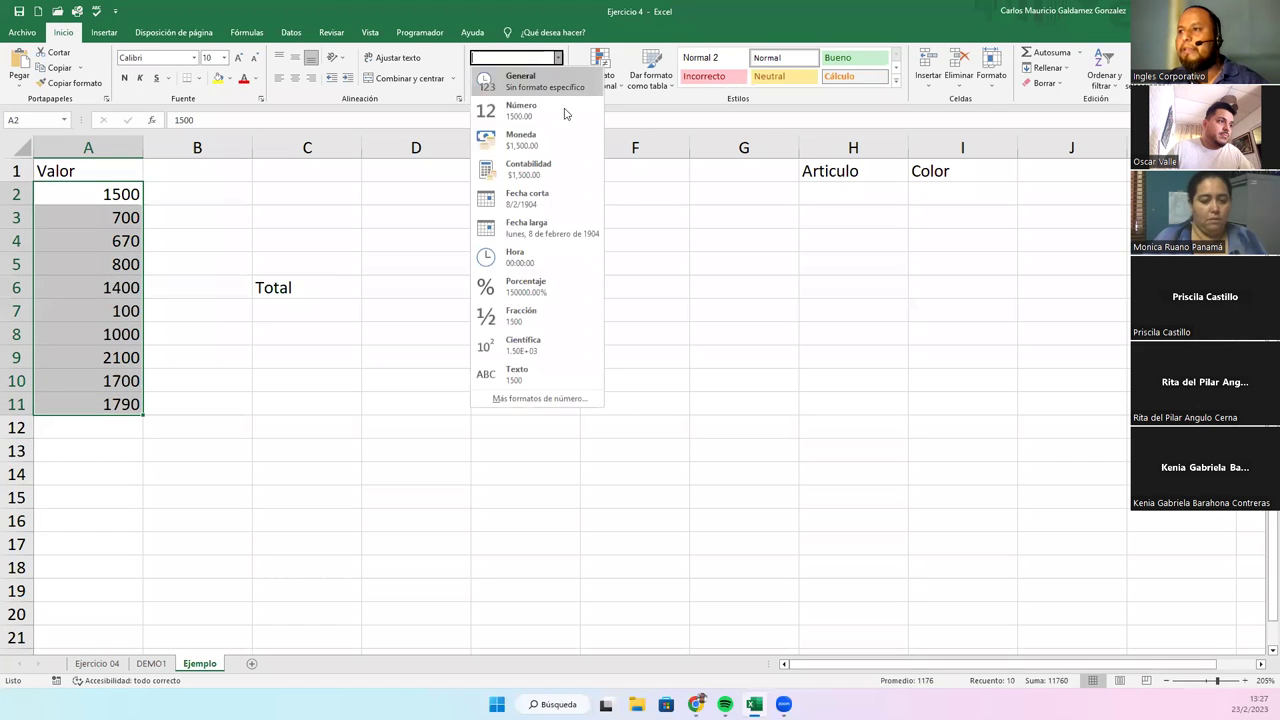
{"action": "left_click", "coordinate": [549, 170]}
{"action": "left_click", "coordinate": [410, 280]}
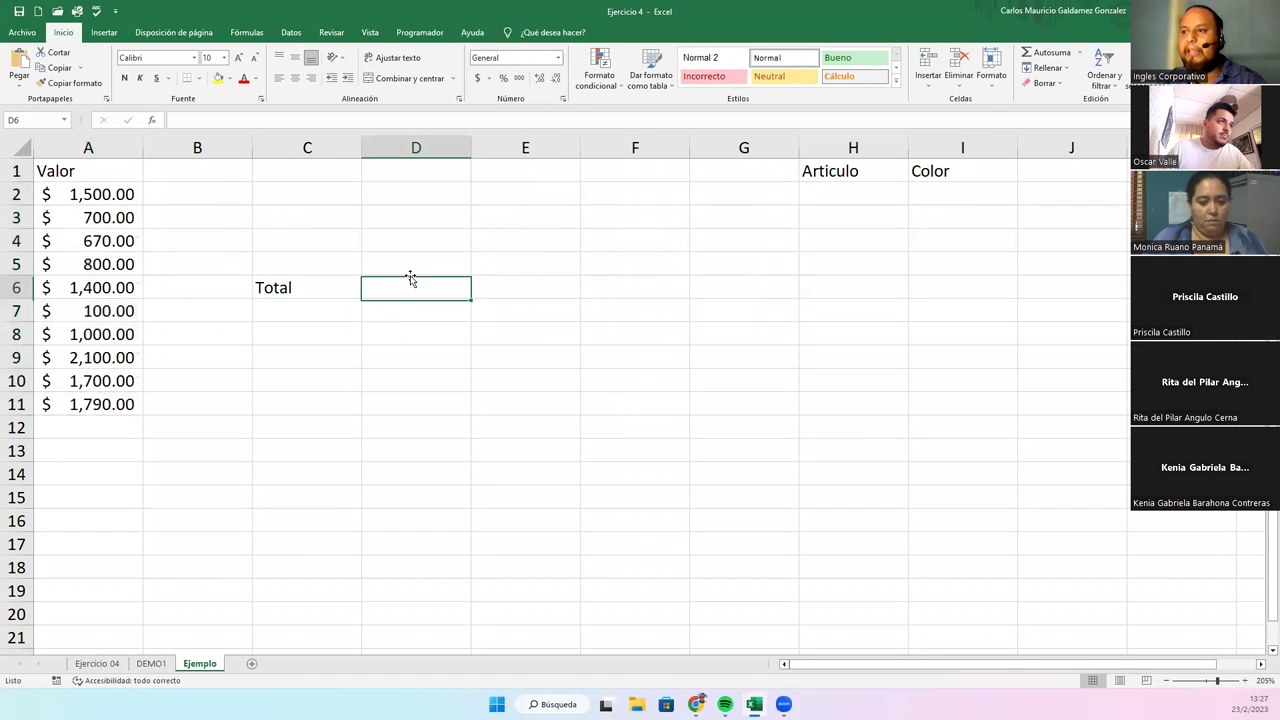
{"action": "left_click", "coordinate": [281, 292]}
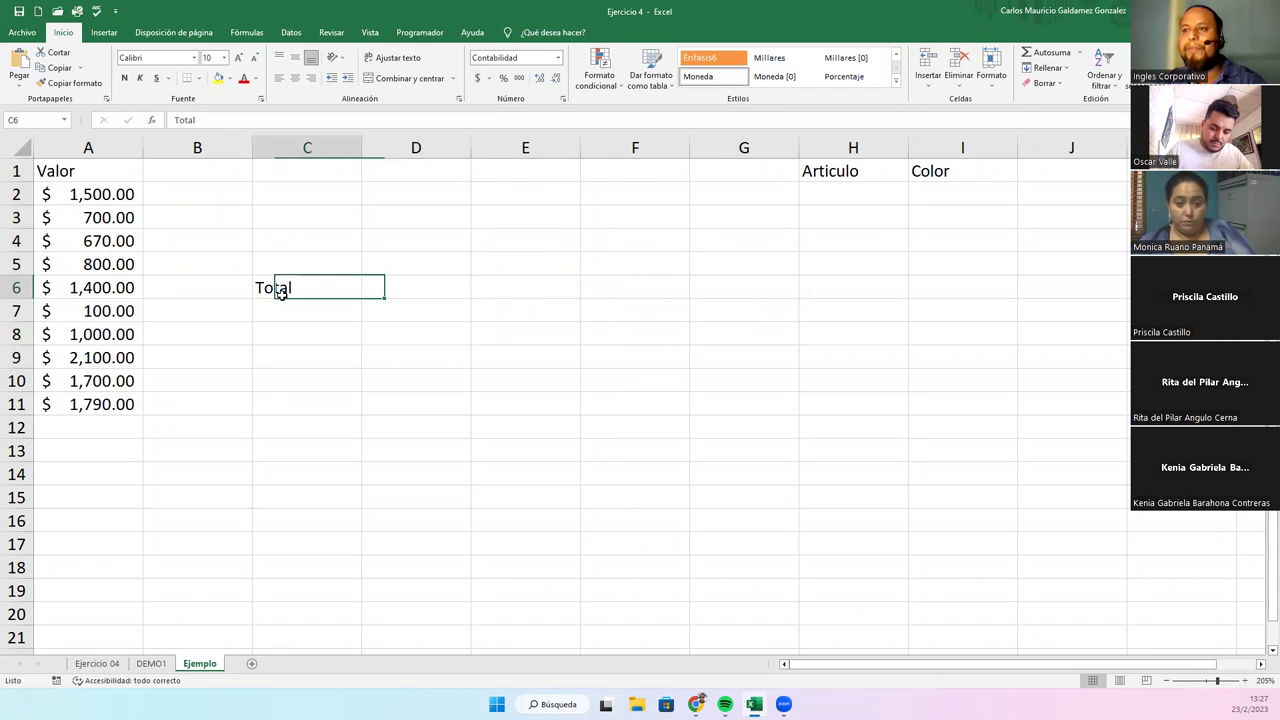
{"action": "left_click", "coordinate": [393, 288]}
{"action": "left_click_drag", "start_coordinate": [317, 288], "coordinate": [372, 290]}
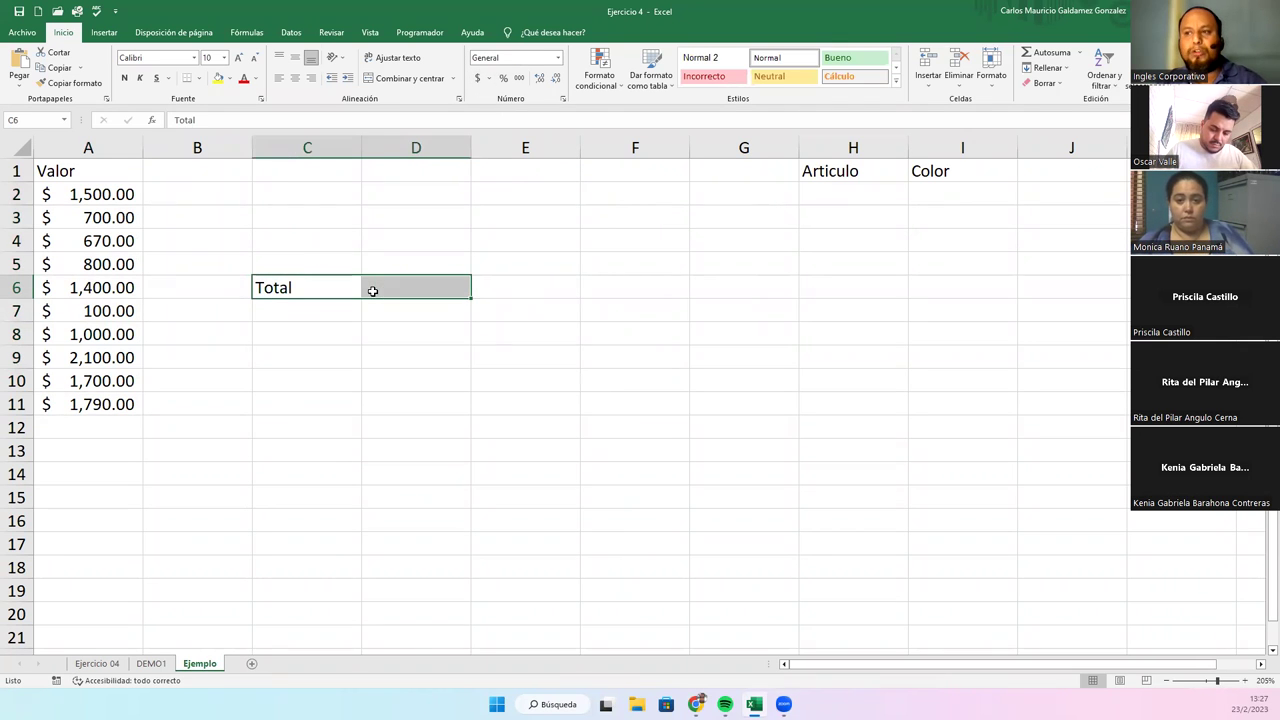
- Enter the label "Valores Mayores a $1000.00" in C5, above the Total label
{"action": "left_click", "coordinate": [266, 261]}
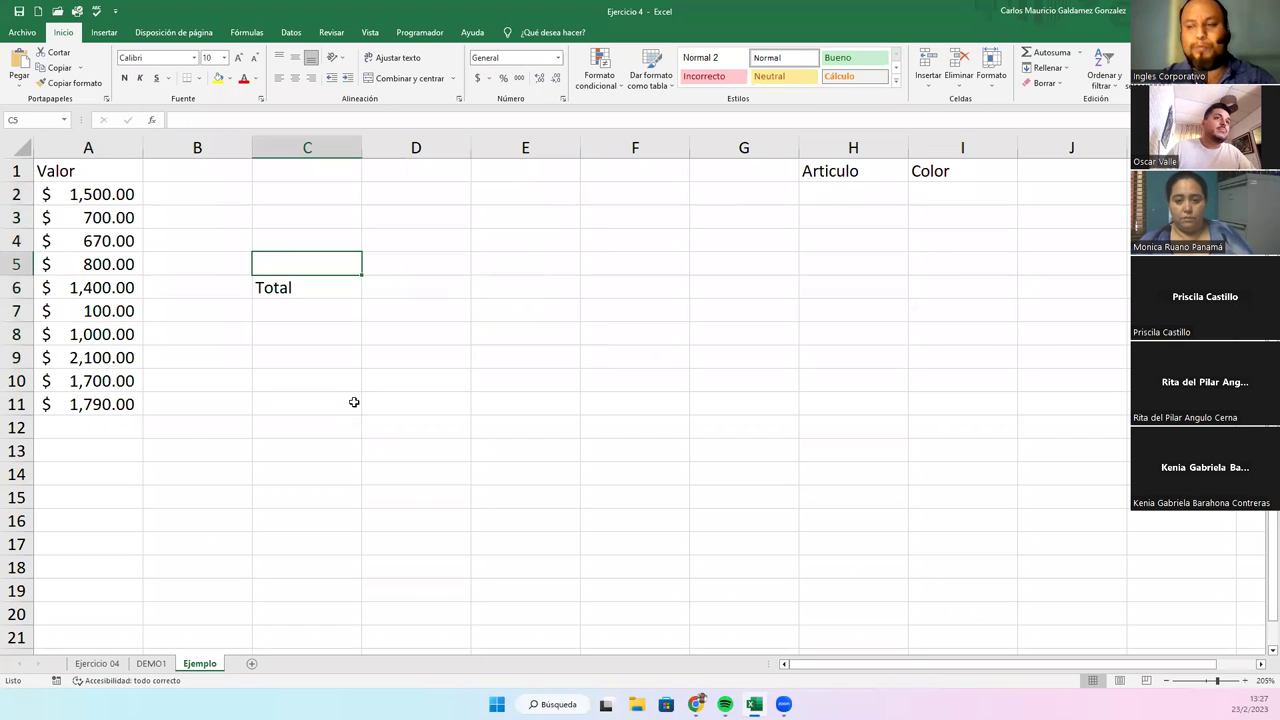
{"action": "type", "text": "Valores Mayores a 100"}
{"action": "key", "text": "BackSpace"}
{"action": "key", "text": "BackSpace"}
{"action": "key", "text": "BackSpace"}
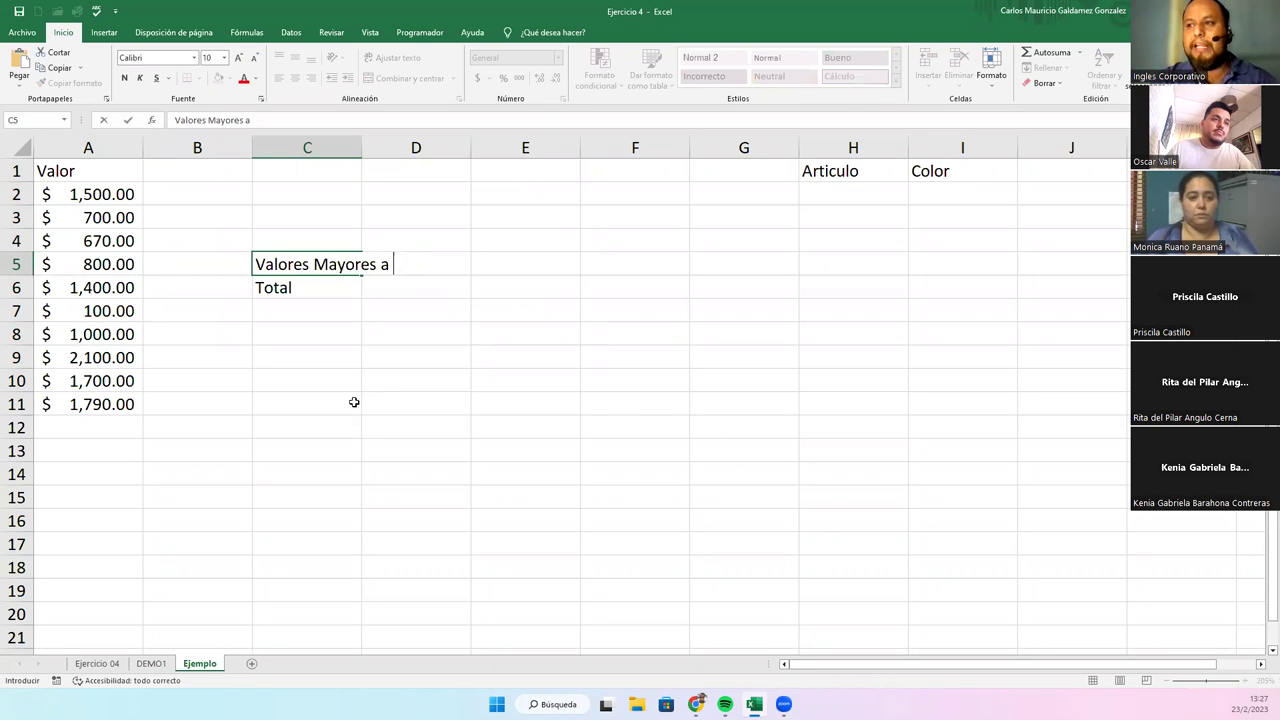
{"action": "type", "text": "1000"}
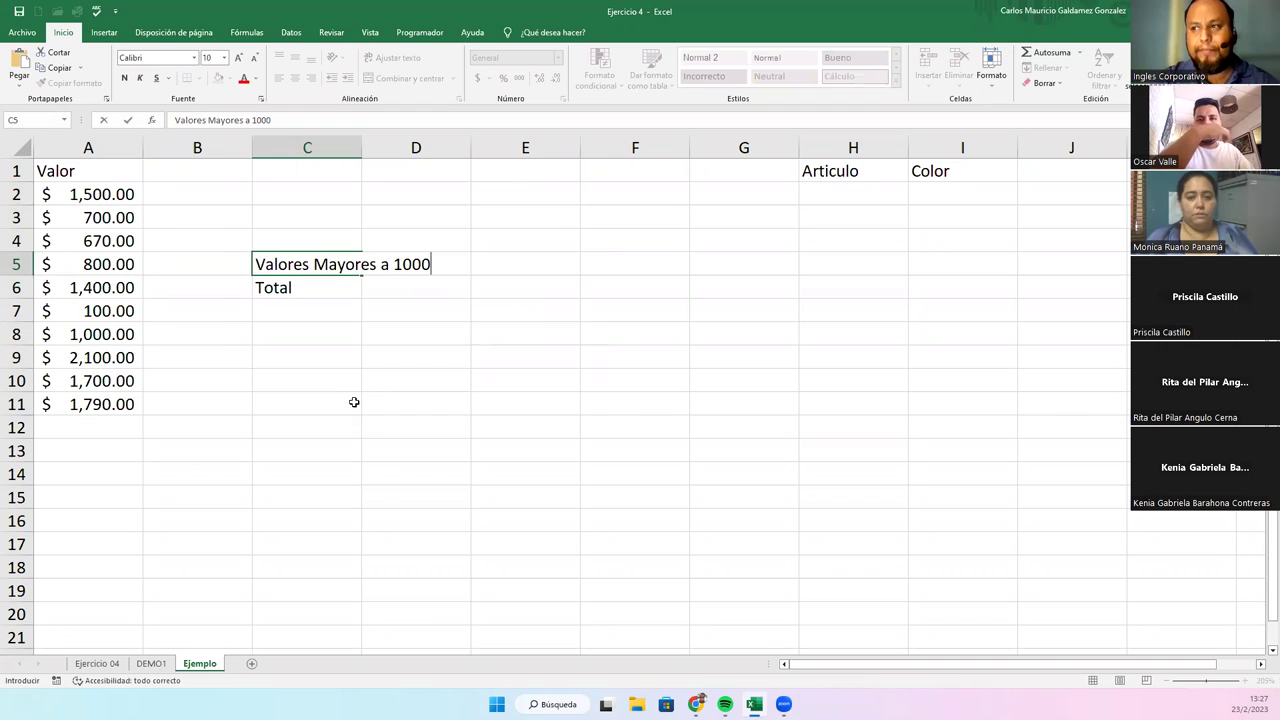
{"action": "key", "text": "BackSpace"}
{"action": "key", "text": "BackSpace"}
{"action": "key", "text": "BackSpace"}
{"action": "key", "text": "BackSpace"}
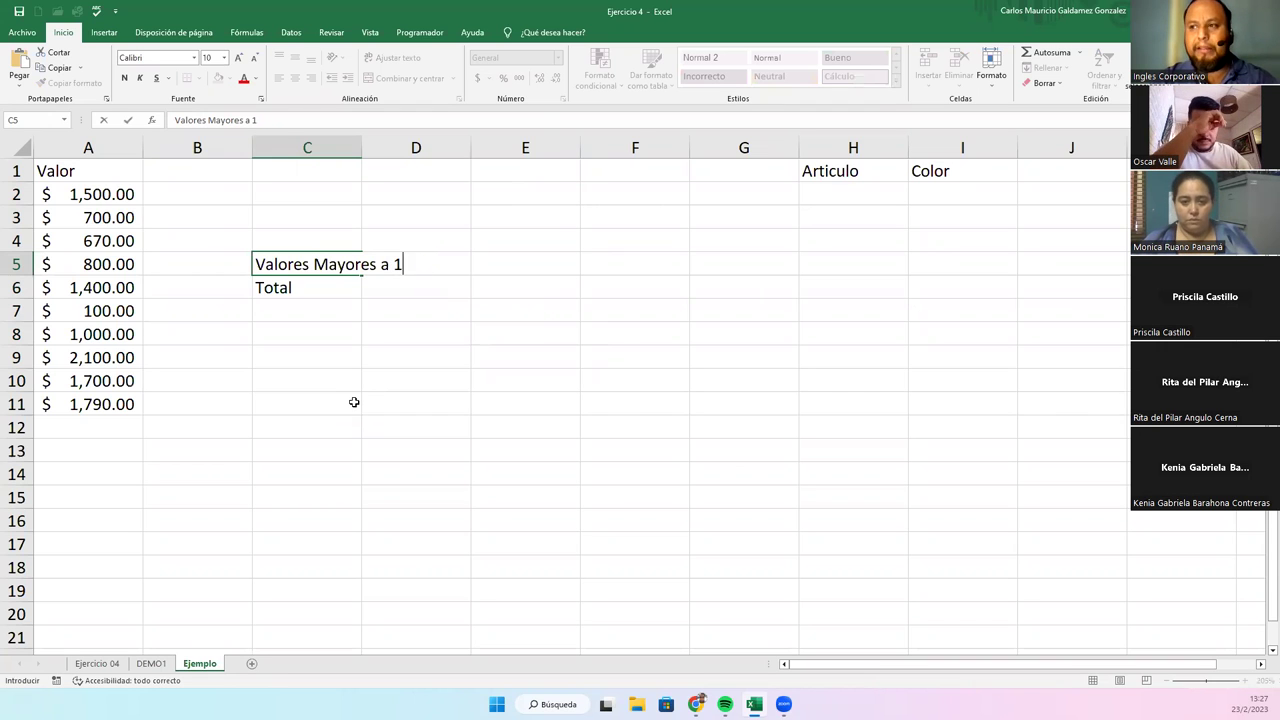
{"action": "type", "text": "$1000.00"}
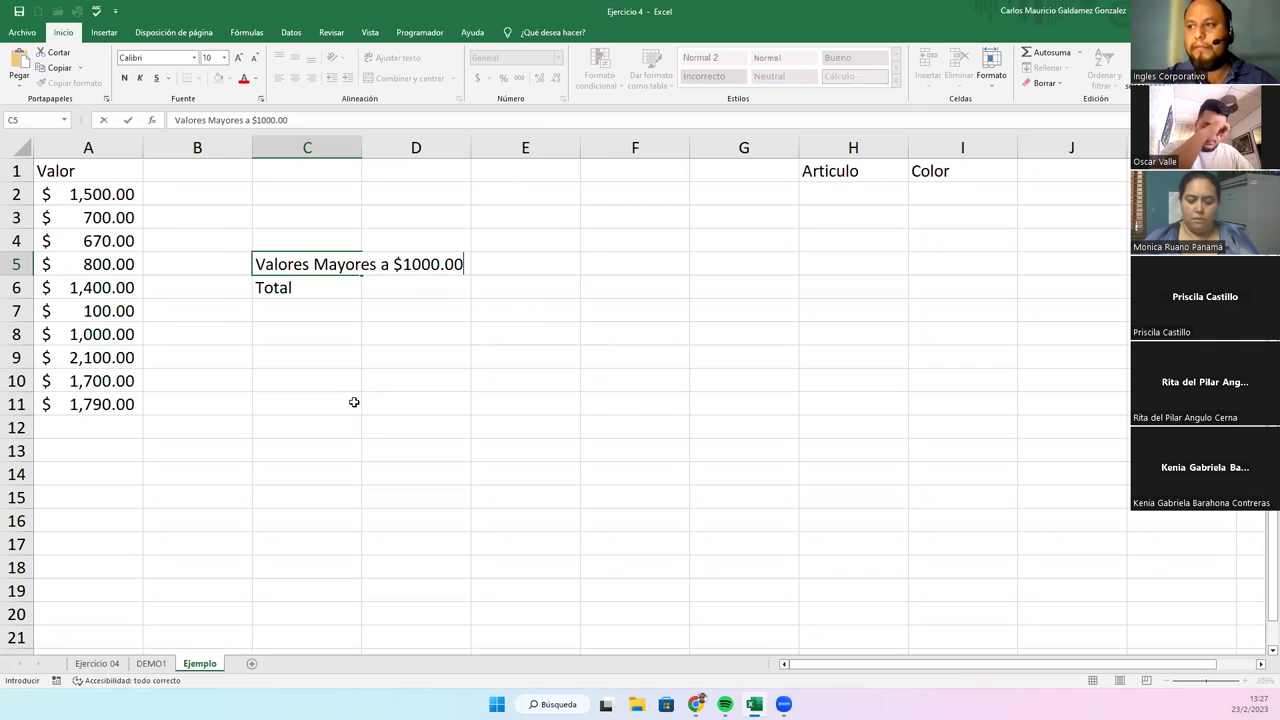
{"action": "key", "text": "Return"}
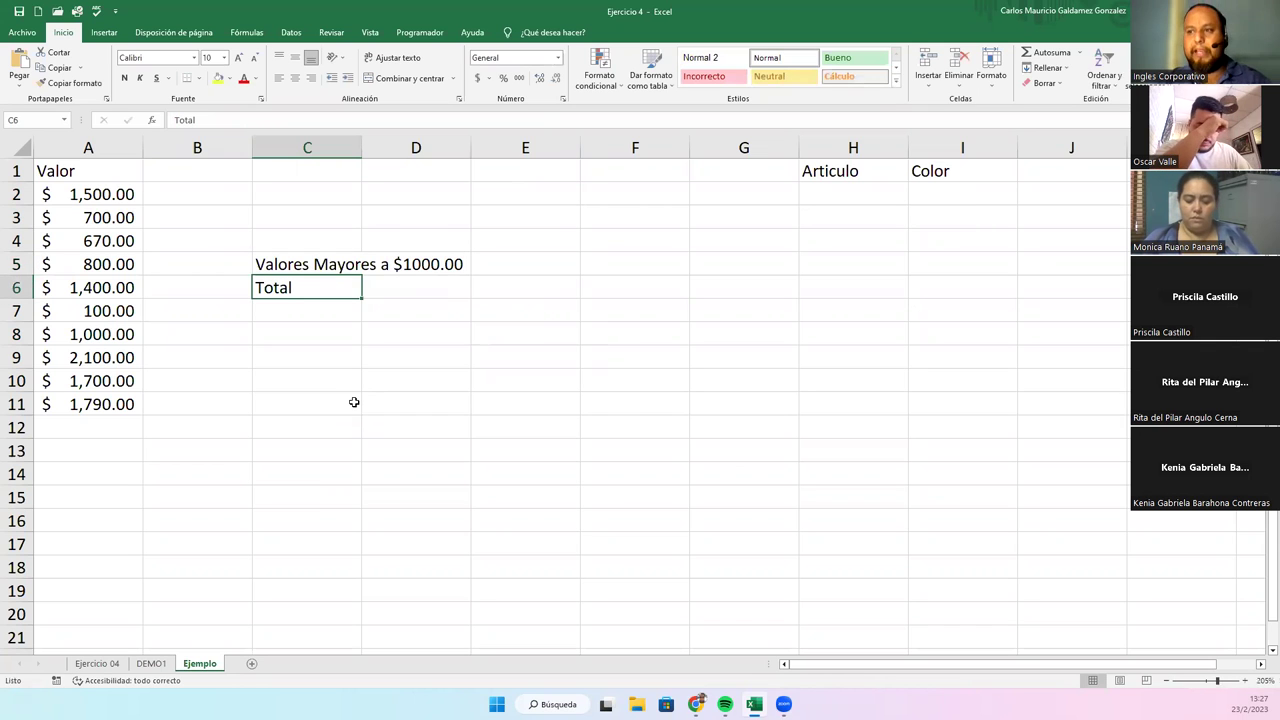
- Copy the label block C5:D6 and paste a duplicate starting at C9
{"action": "left_click_drag", "start_coordinate": [288, 268], "coordinate": [374, 277]}
{"action": "key", "text": "ctrl+c"}
{"action": "left_click", "coordinate": [300, 360]}
{"action": "key", "text": "ctrl+v"}
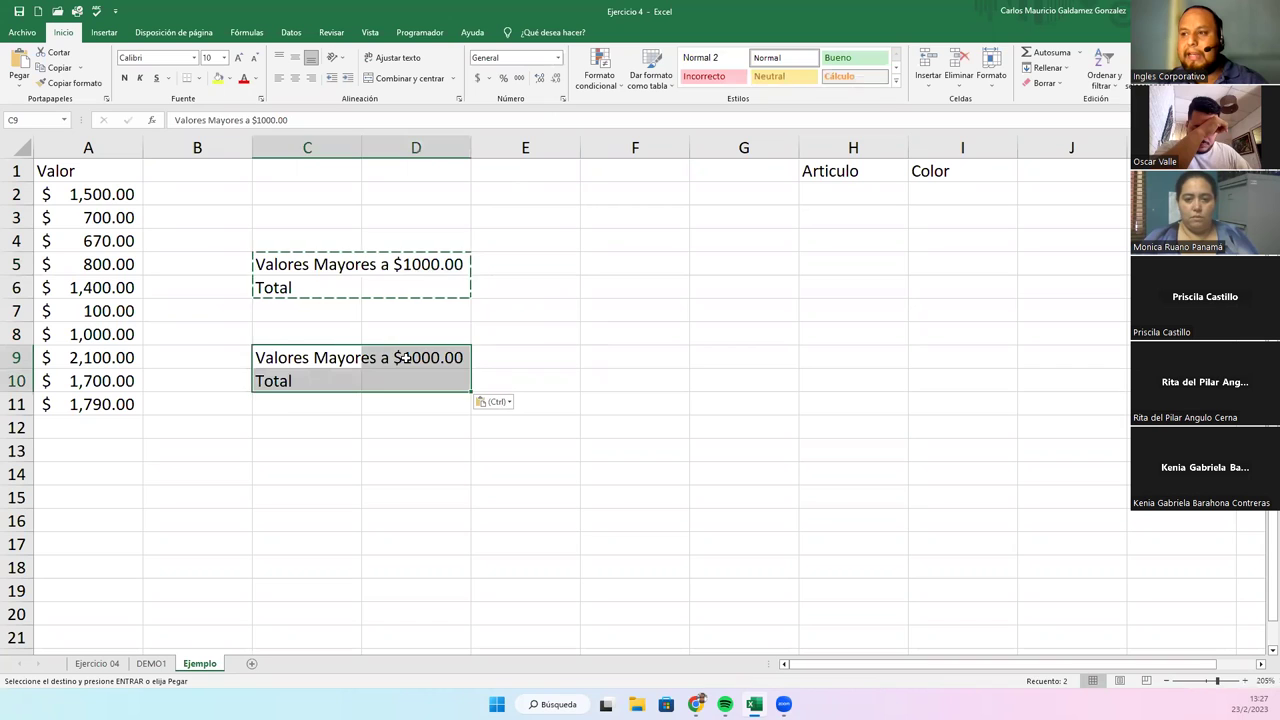
- Edit the duplicated label in C9 to read "Valores Mayores a $1500.00"
{"action": "left_click", "coordinate": [405, 358]}
{"action": "left_click", "coordinate": [295, 358]}
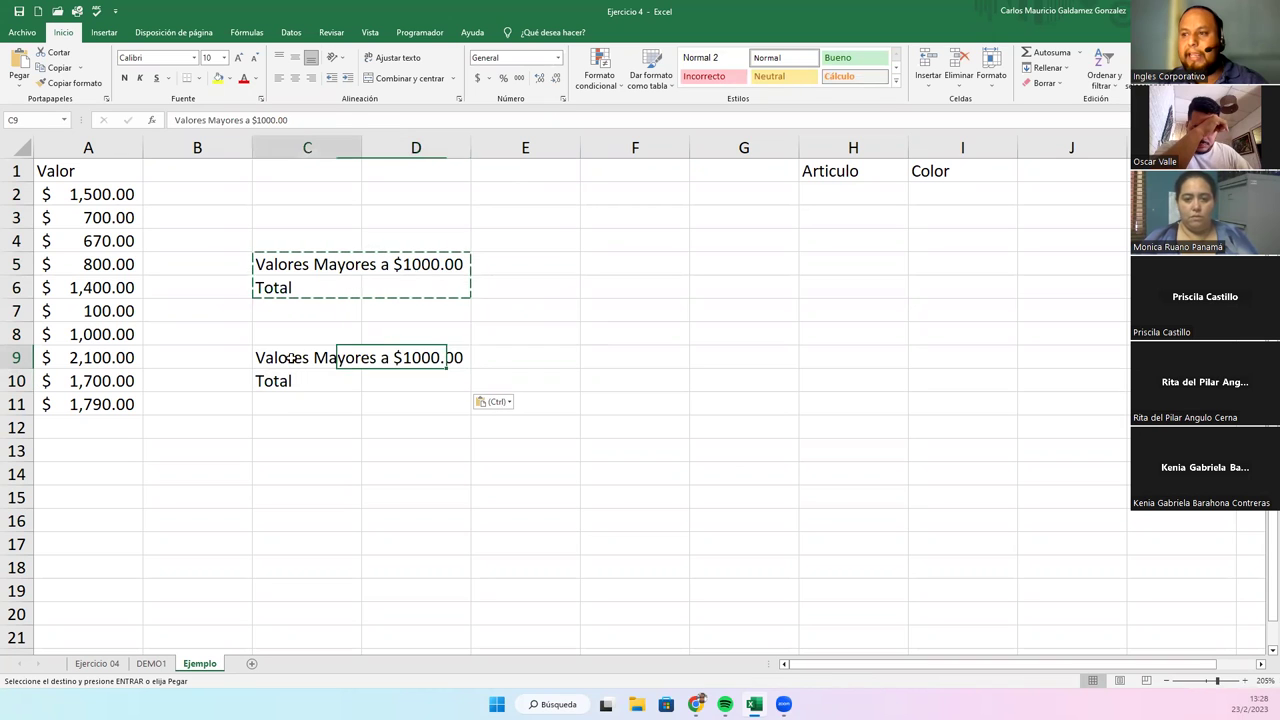
{"action": "left_click", "coordinate": [256, 120]}
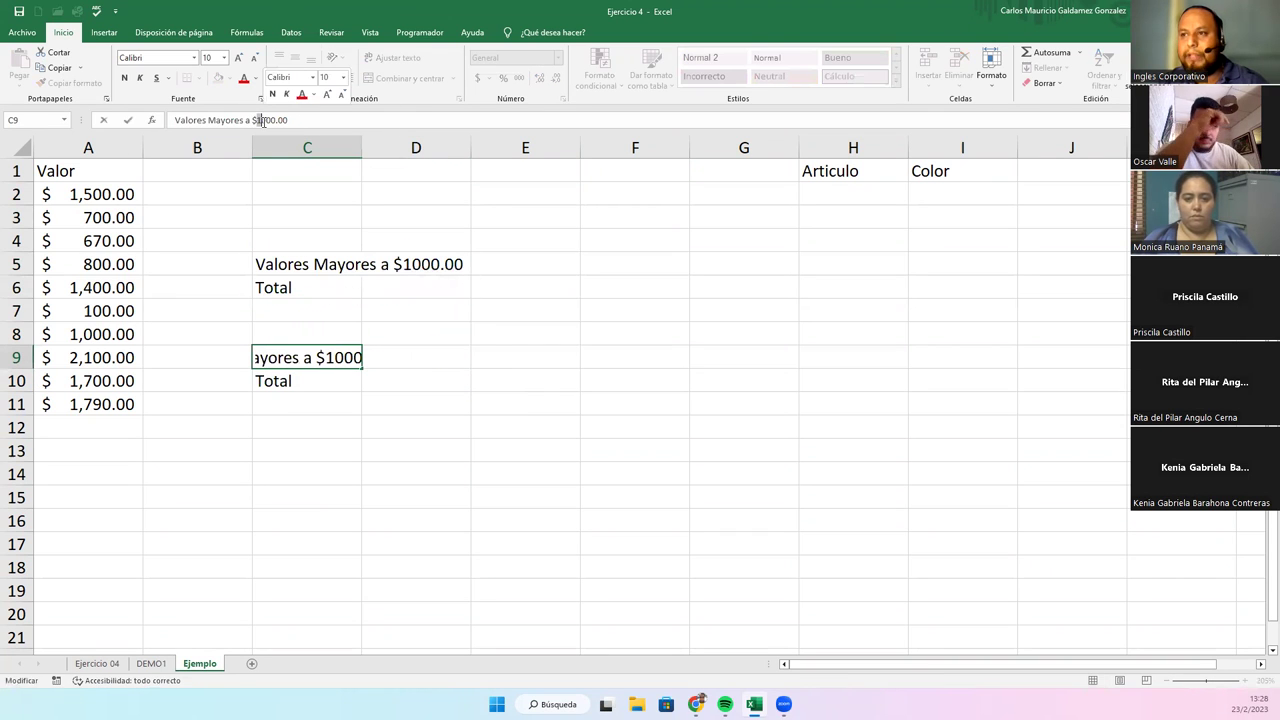
{"action": "left_click", "coordinate": [264, 120]}
{"action": "key", "text": "Delete"}
{"action": "type", "text": "2"}
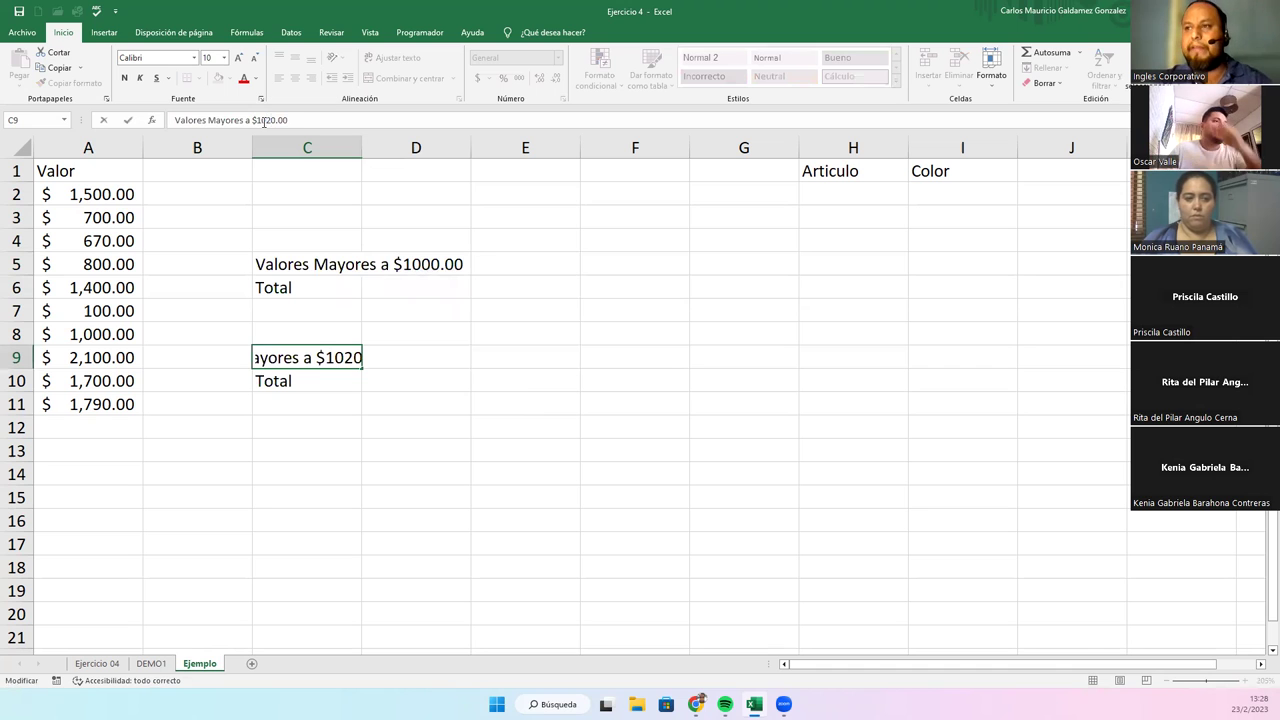
{"action": "key", "text": "BackSpace"}
{"action": "key", "text": "BackSpace"}
{"action": "type", "text": "5"}
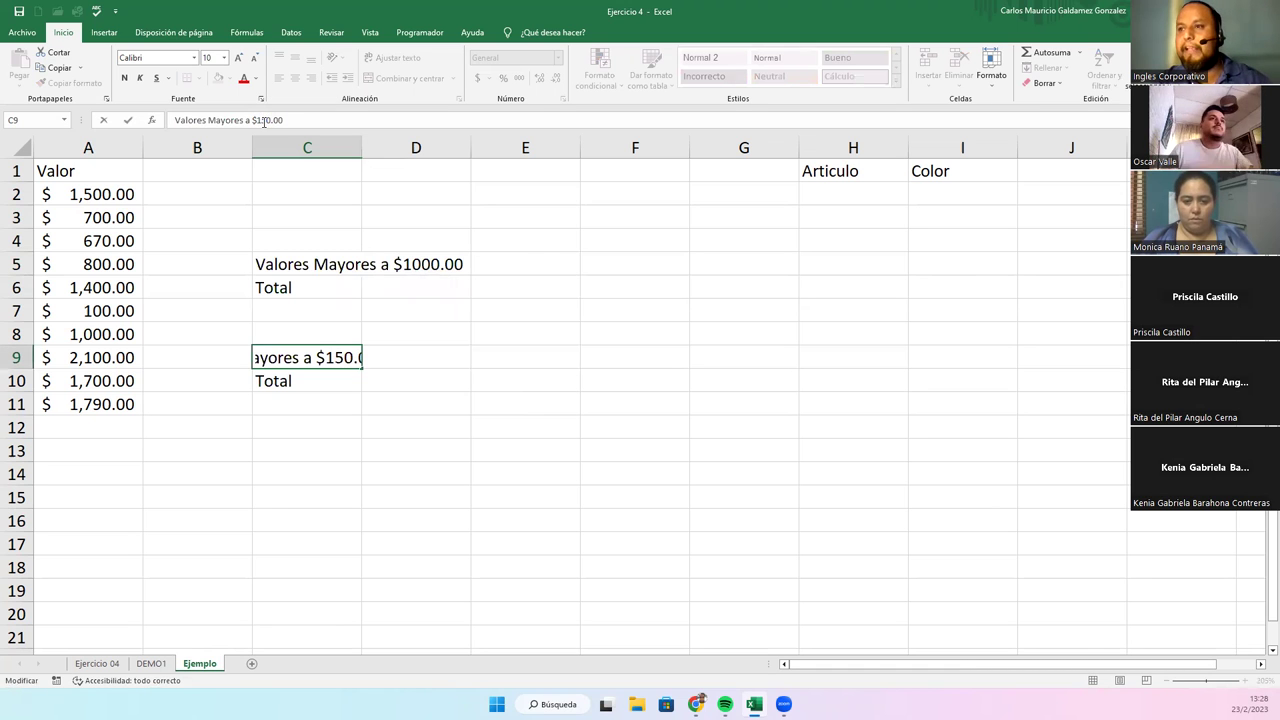
{"action": "type", "text": "0"}
{"action": "key", "text": "Return"}
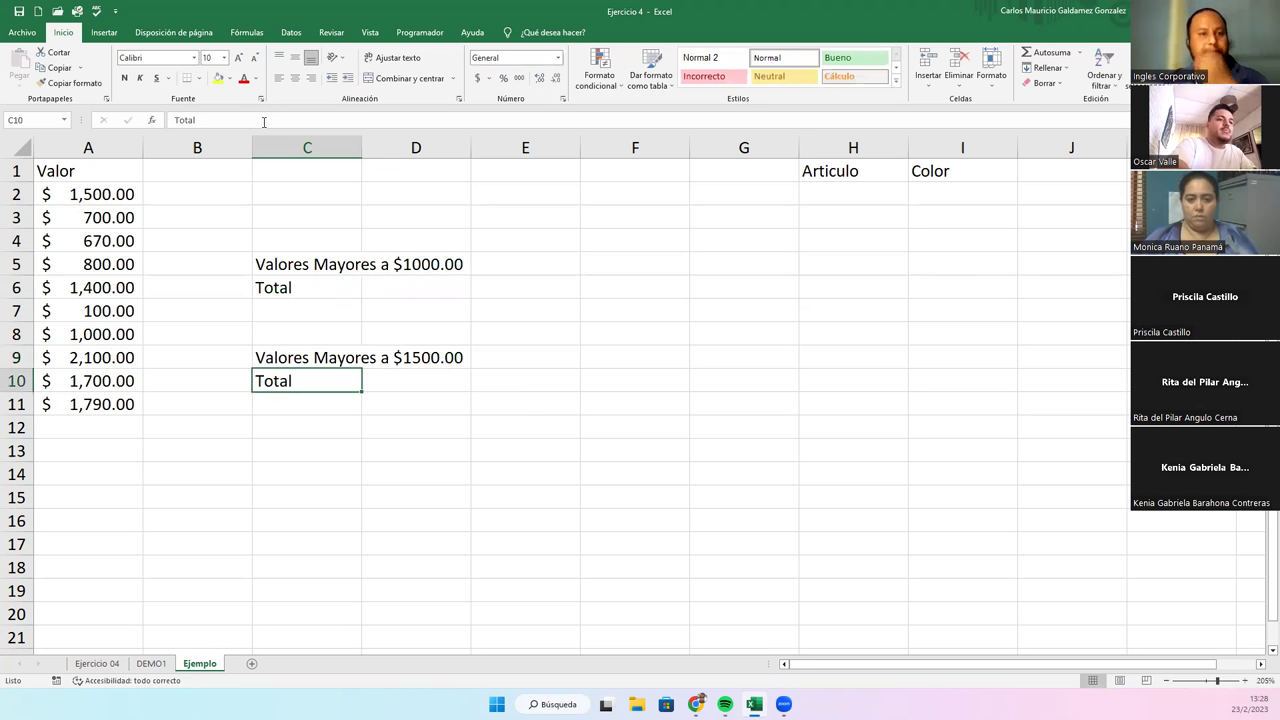
- Begin a SUMAR.SI formula in D6 for the values greater than $1000.00 and open the function's help article
{"action": "left_click", "coordinate": [306, 269]}
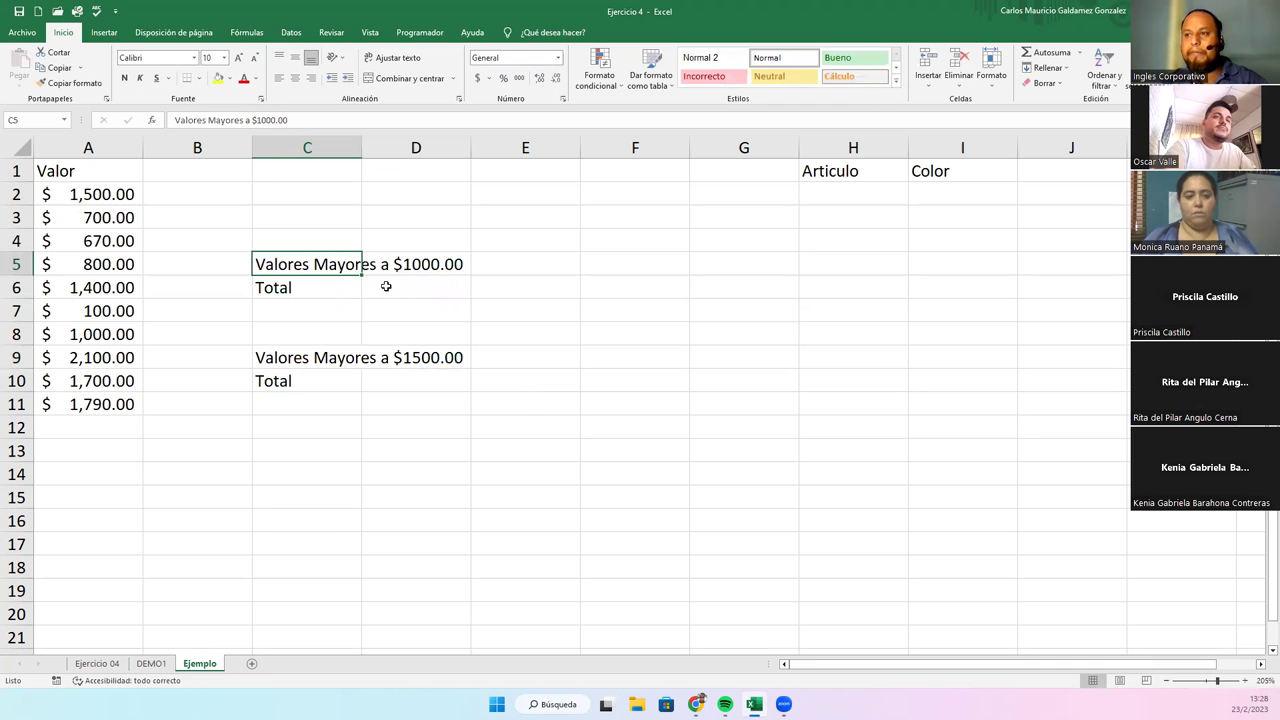
{"action": "left_click", "coordinate": [386, 287]}
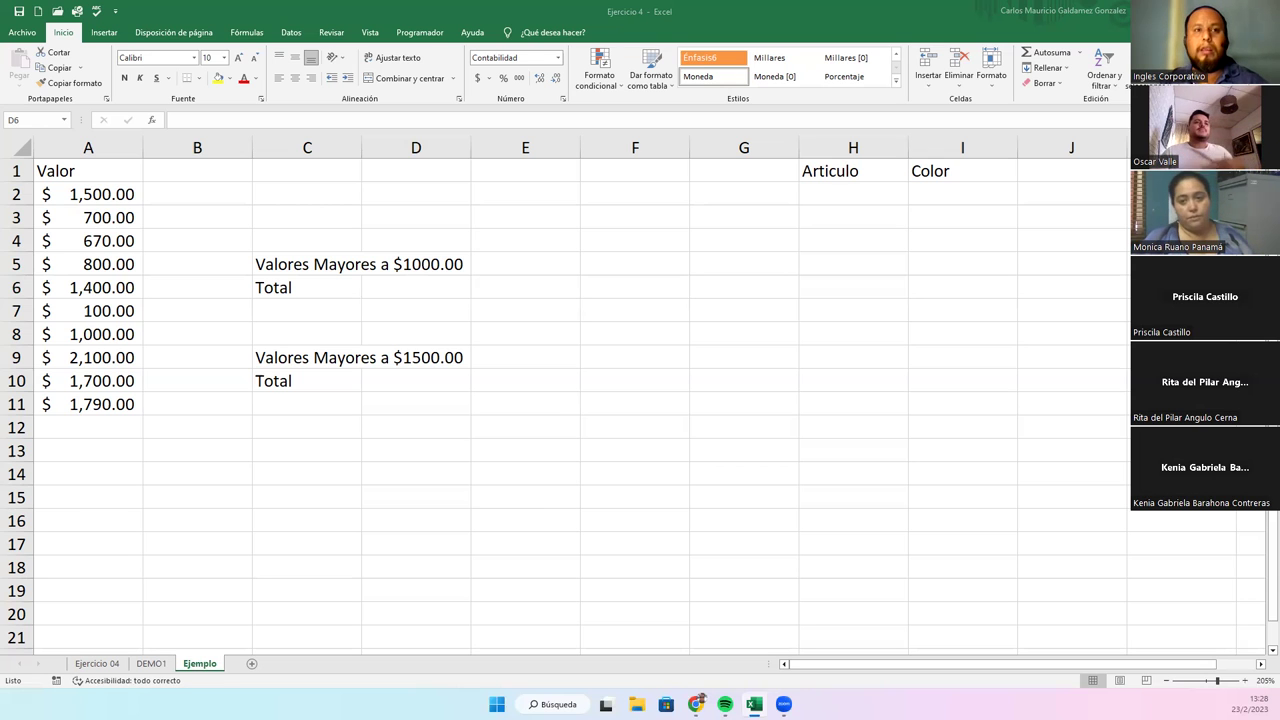
{"action": "left_click", "coordinate": [400, 290]}
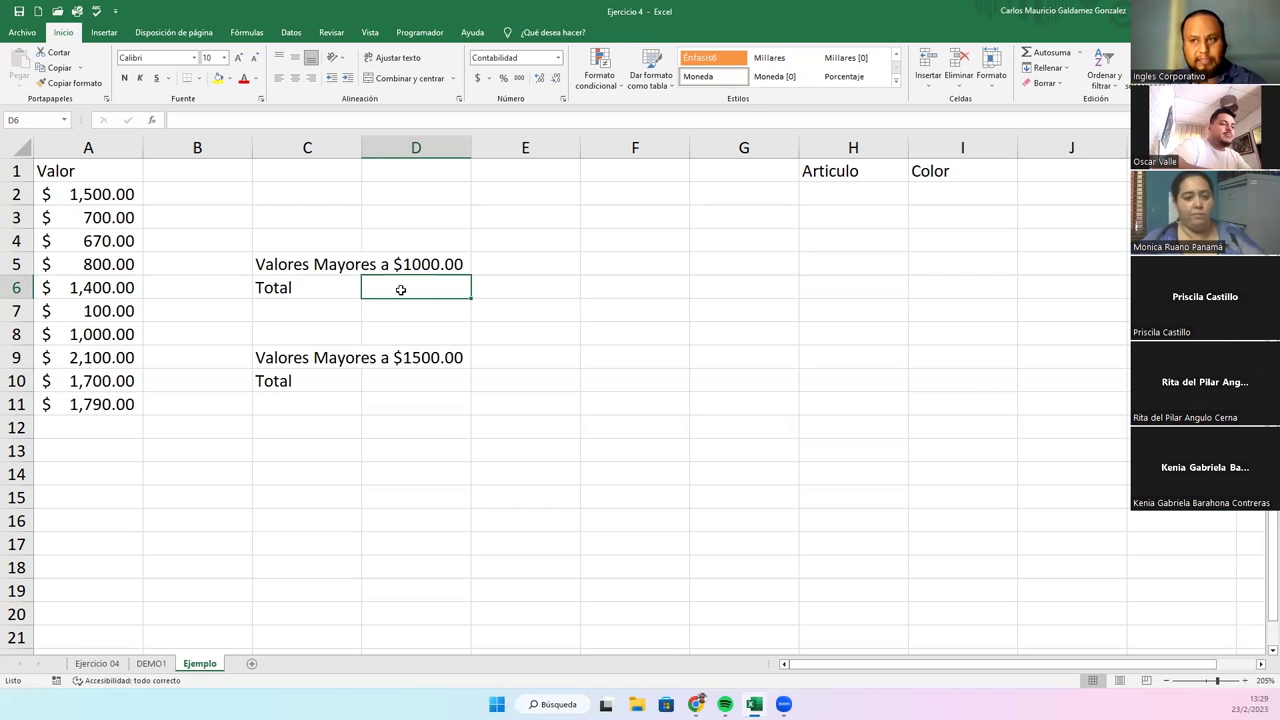
{"action": "type", "text": "="}
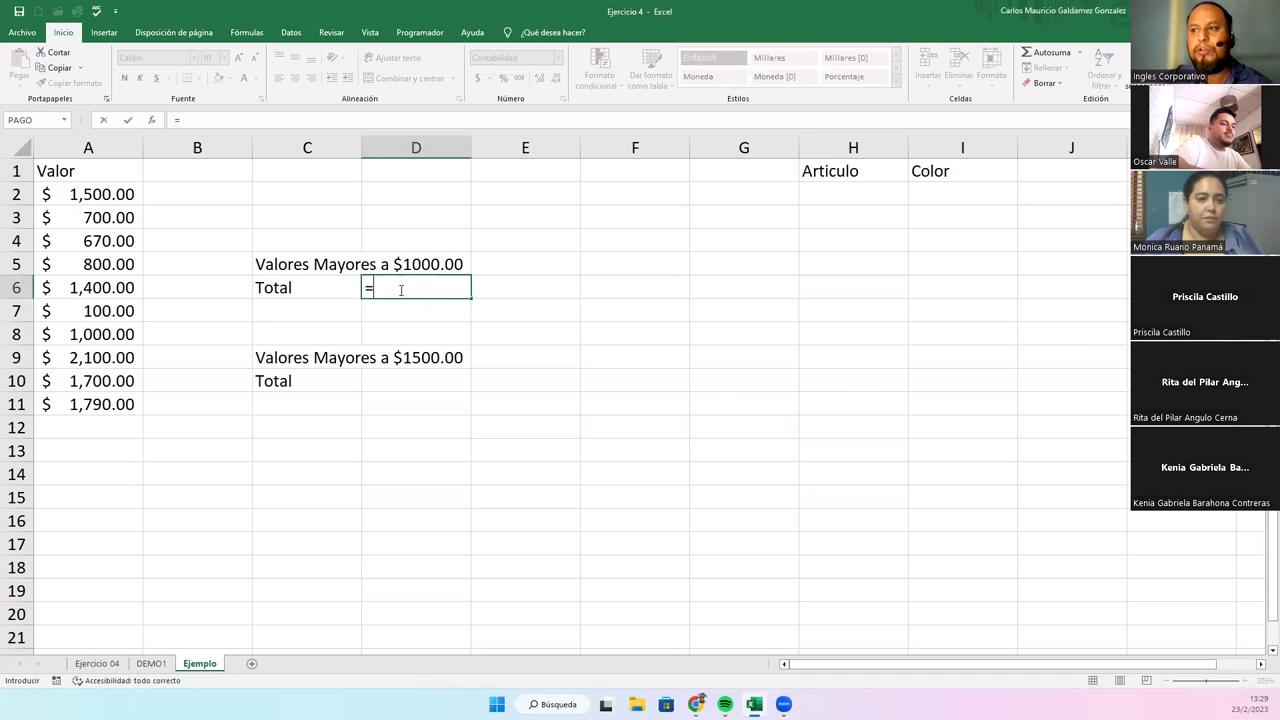
{"action": "type", "text": "s"}
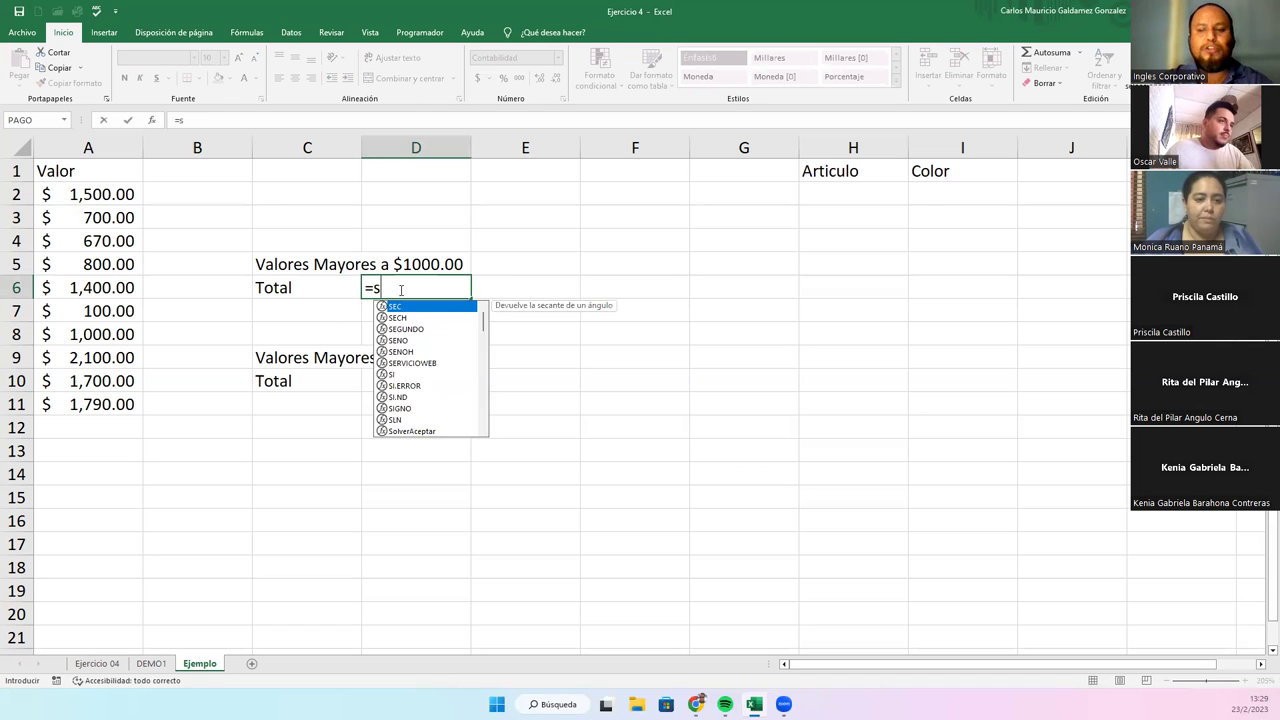
{"action": "type", "text": "umar.SI"}
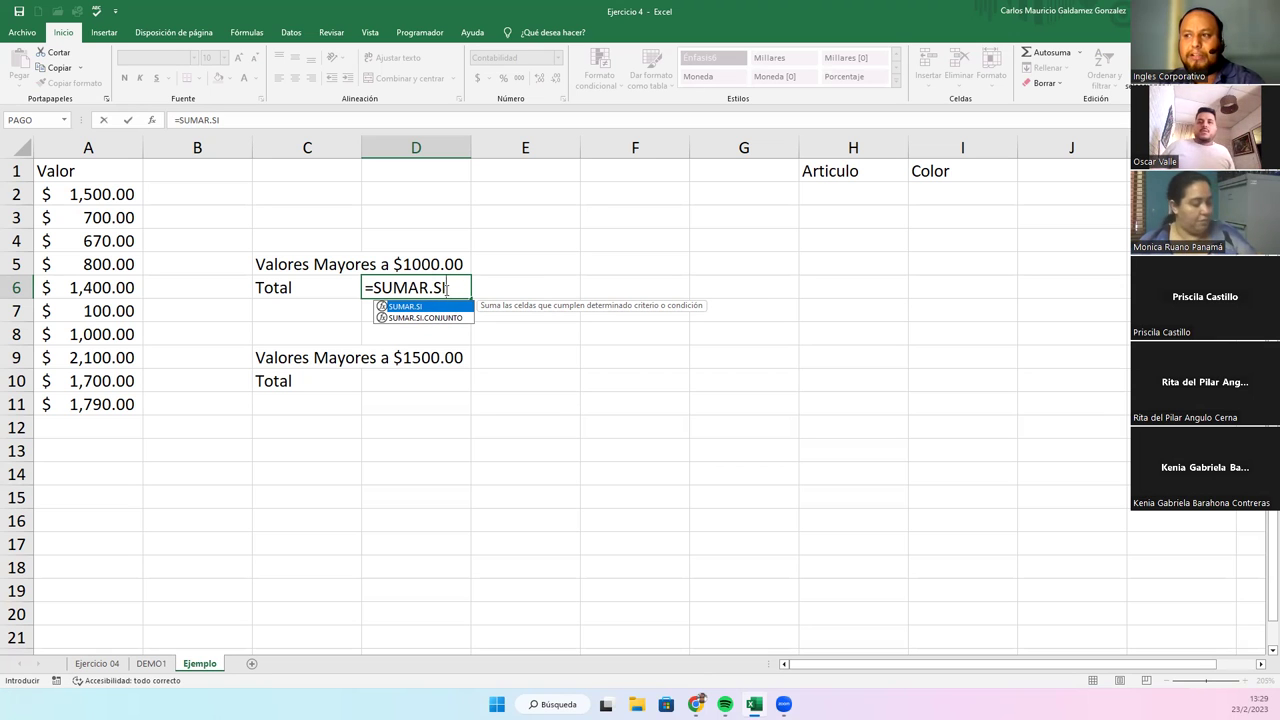
{"action": "left_click", "coordinate": [447, 288]}
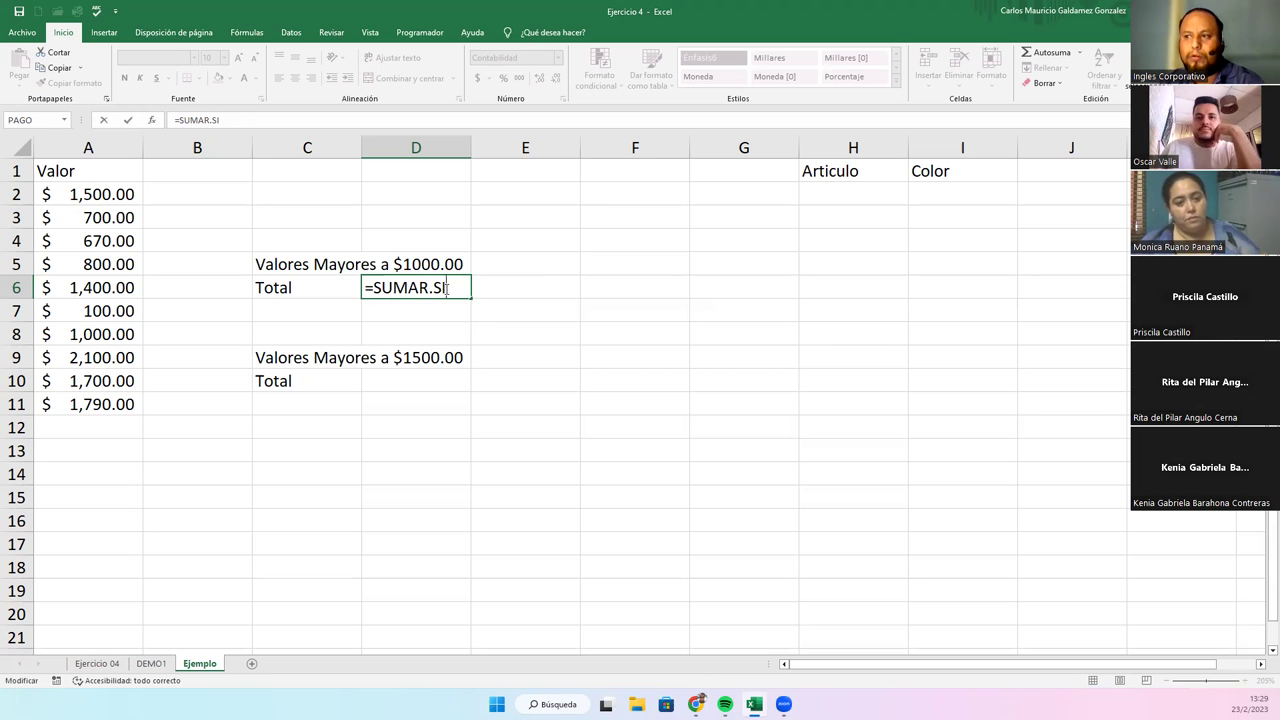
{"action": "key", "text": "BackSpace"}
{"action": "double_click", "coordinate": [390, 307]}
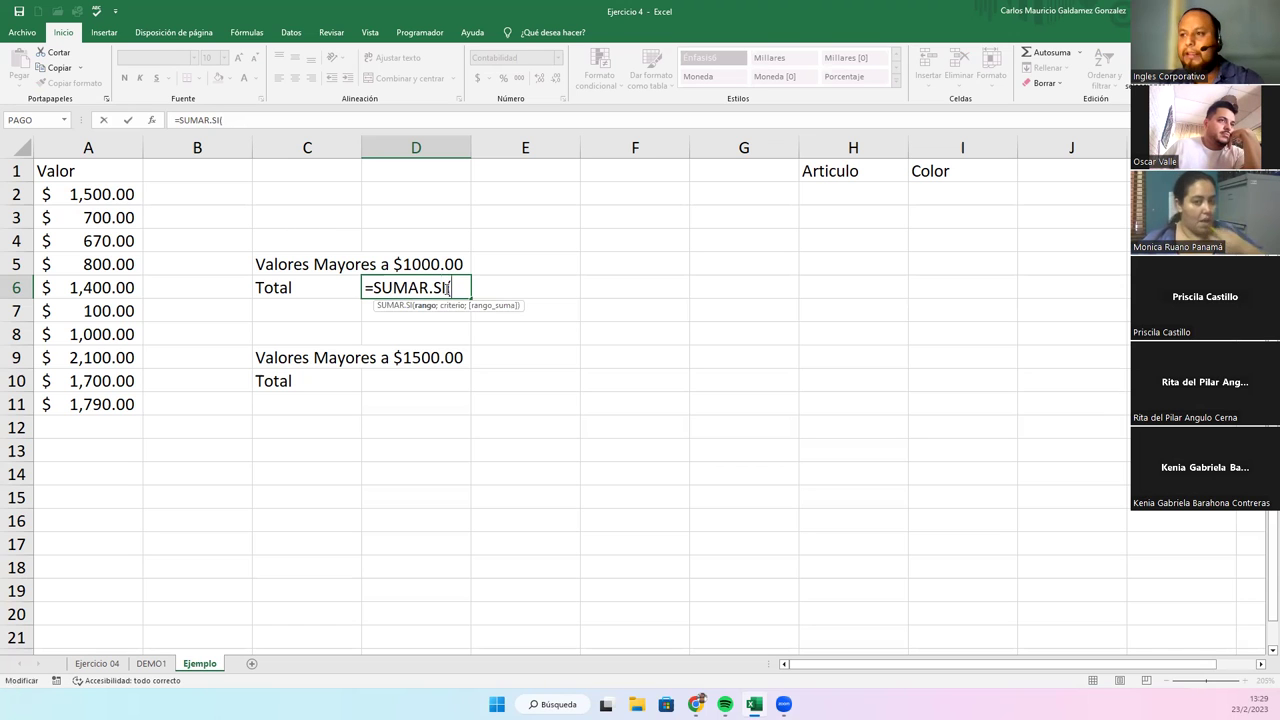
{"action": "left_click", "coordinate": [392, 305]}
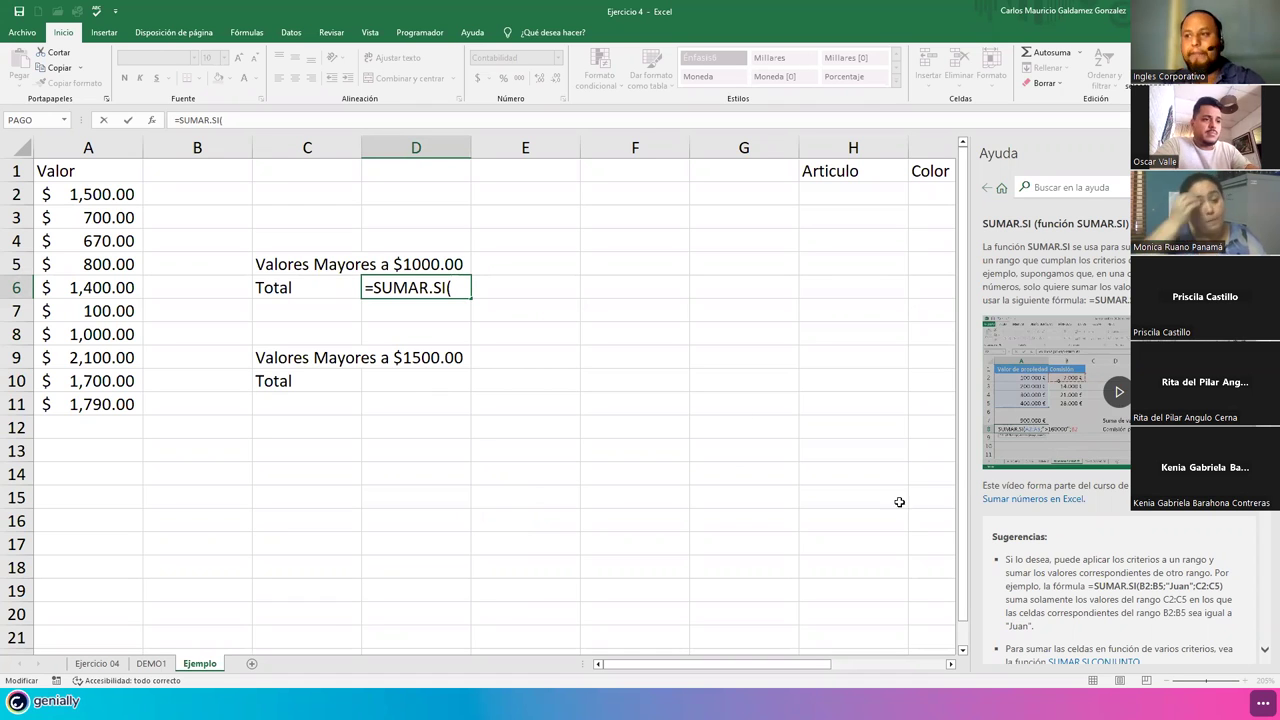
- Complete the SUMAR.SI formula in D6 with the range A2:A11 and the criterion ">1000"
{"action": "left_click", "coordinate": [459, 288]}
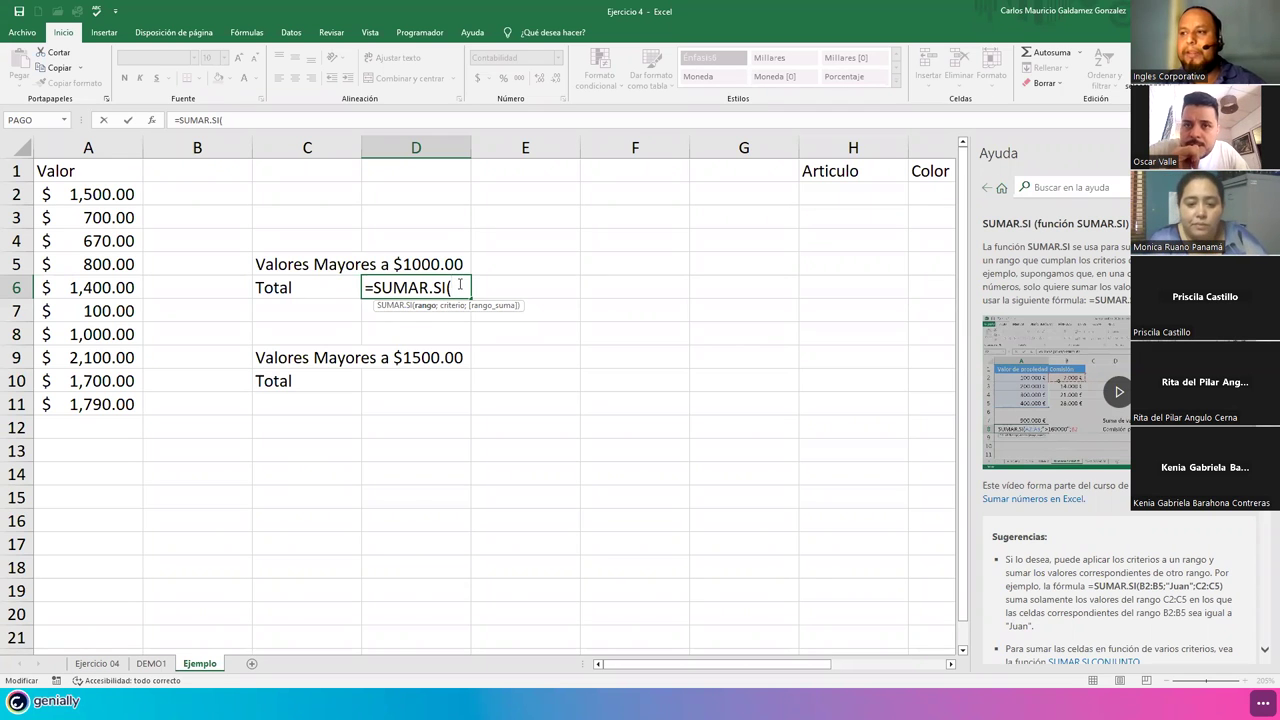
{"action": "left_click_drag", "start_coordinate": [61, 195], "coordinate": [84, 408]}
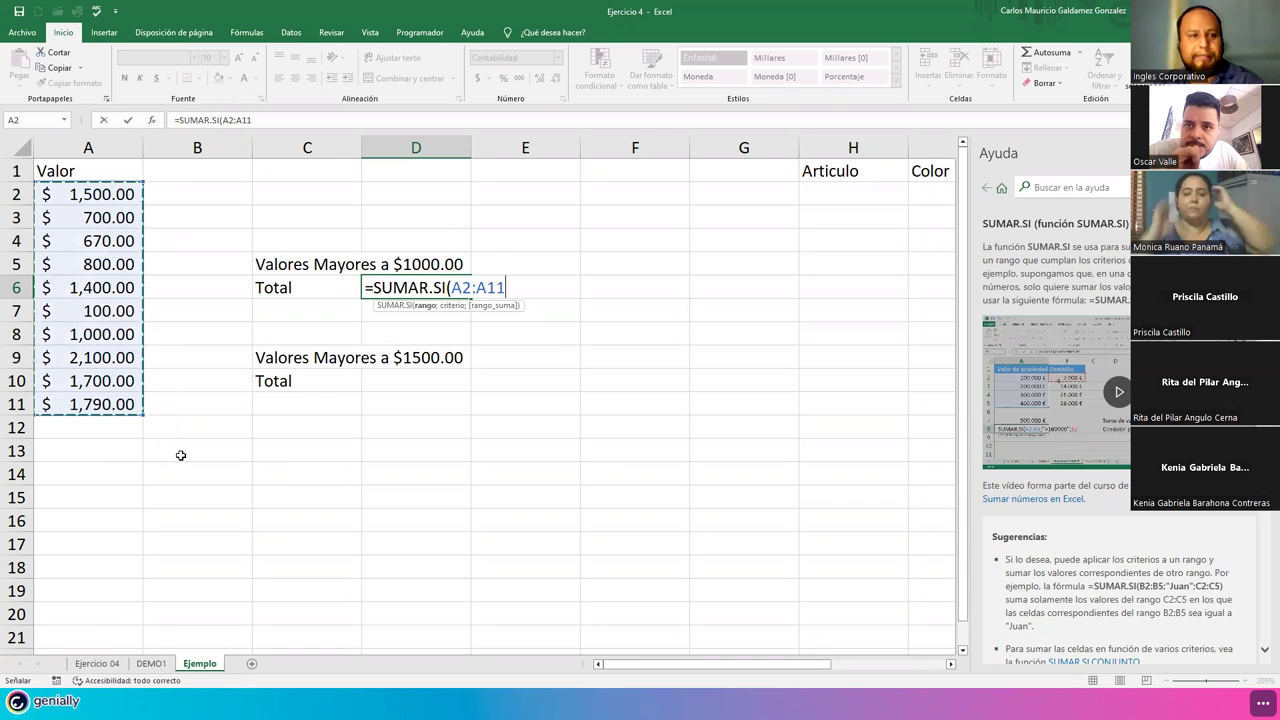
{"action": "type", "text": ";"}
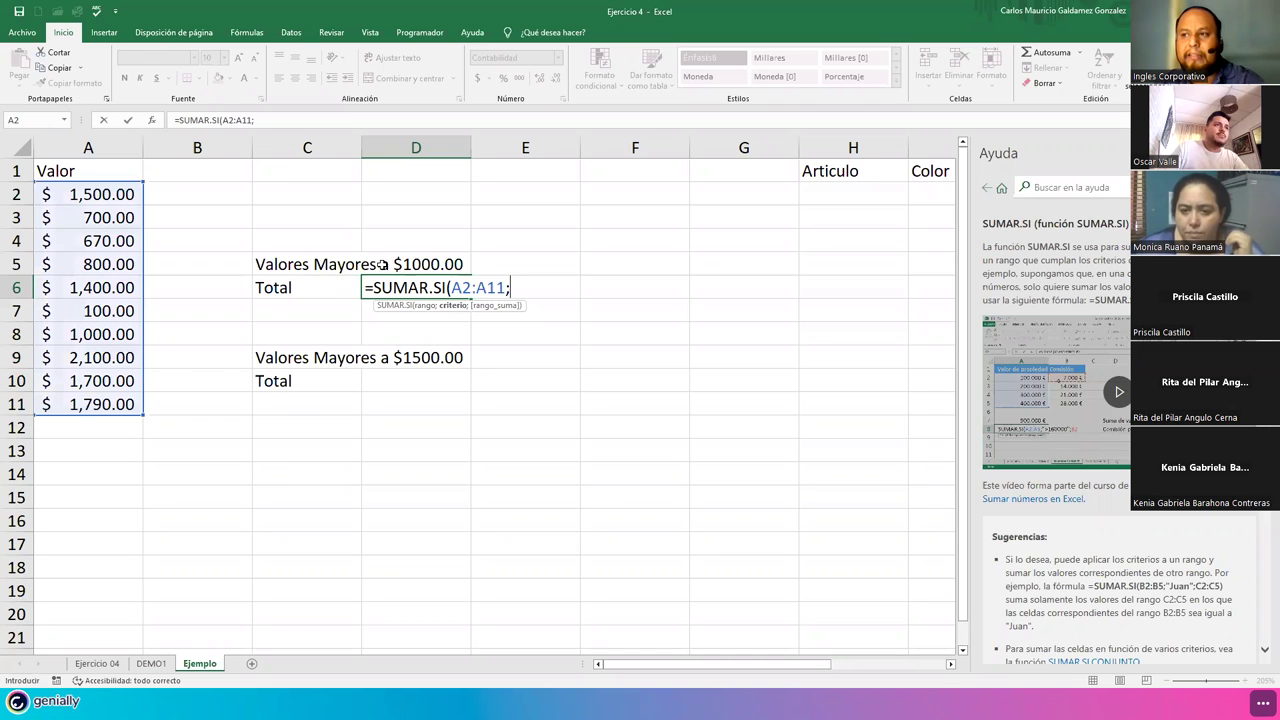
{"action": "type", "text": "\""}
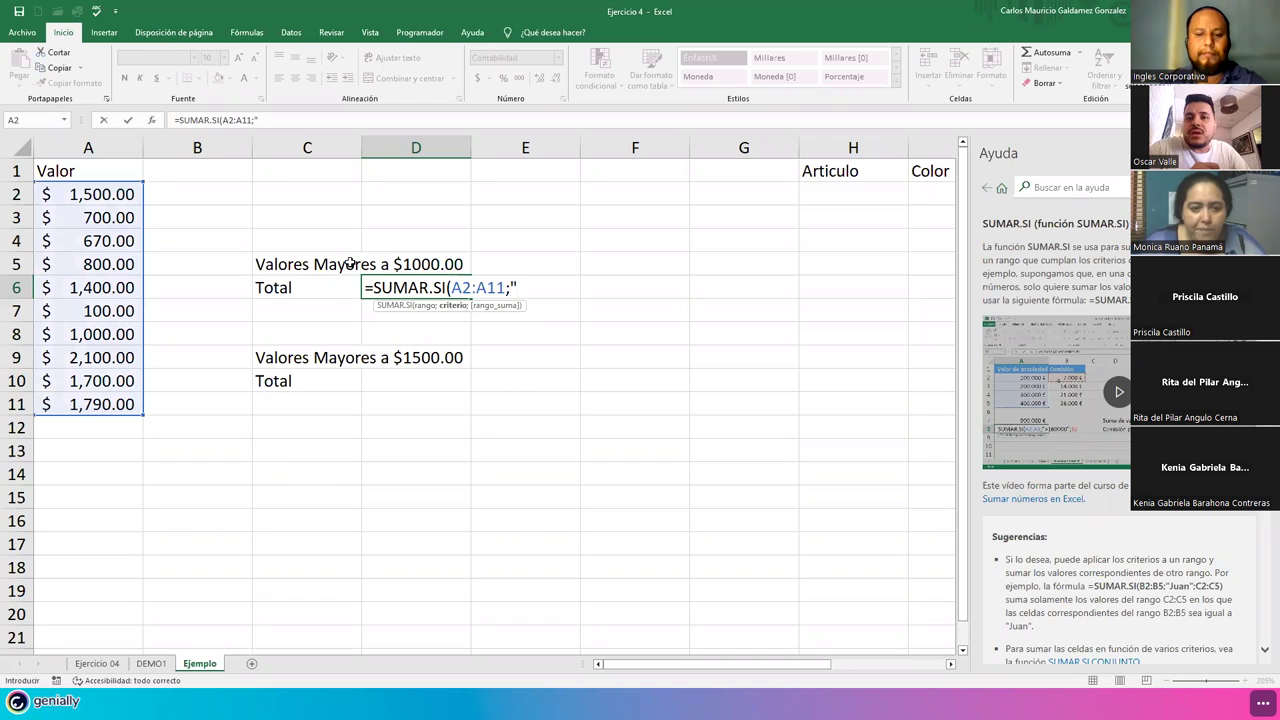
{"action": "type", "text": ">1000\")"}
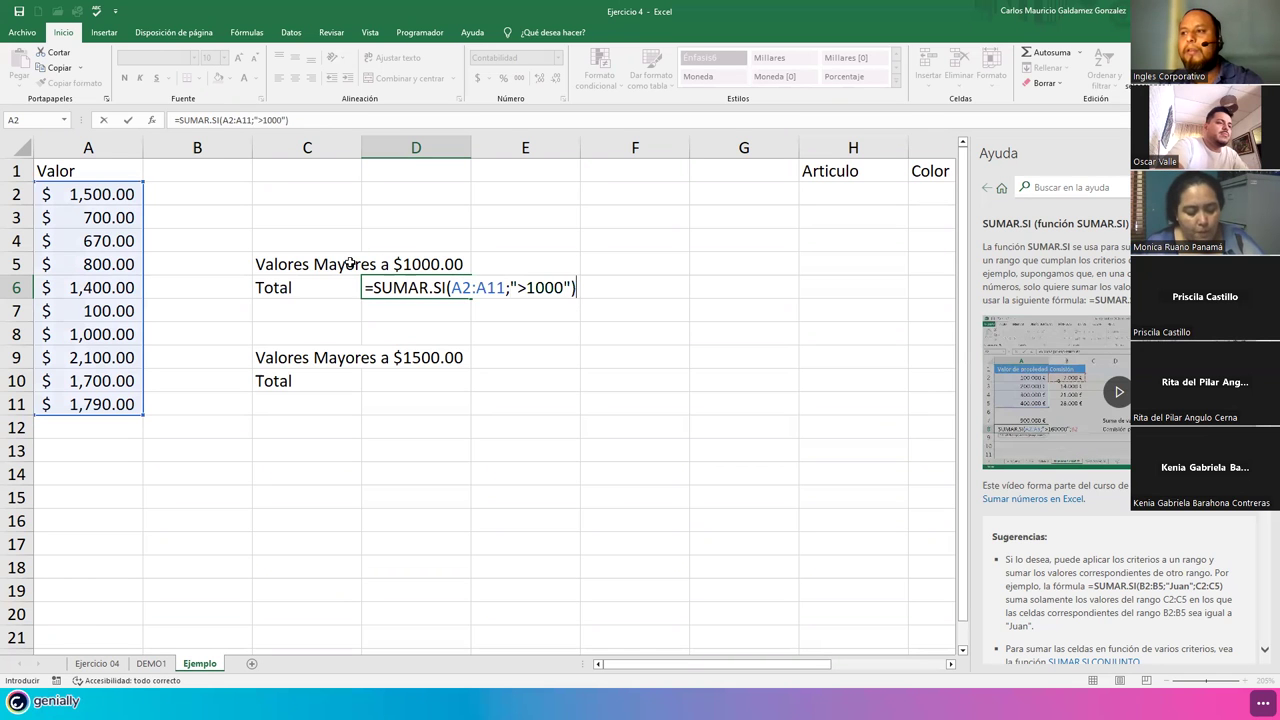
{"action": "key", "text": "Return"}
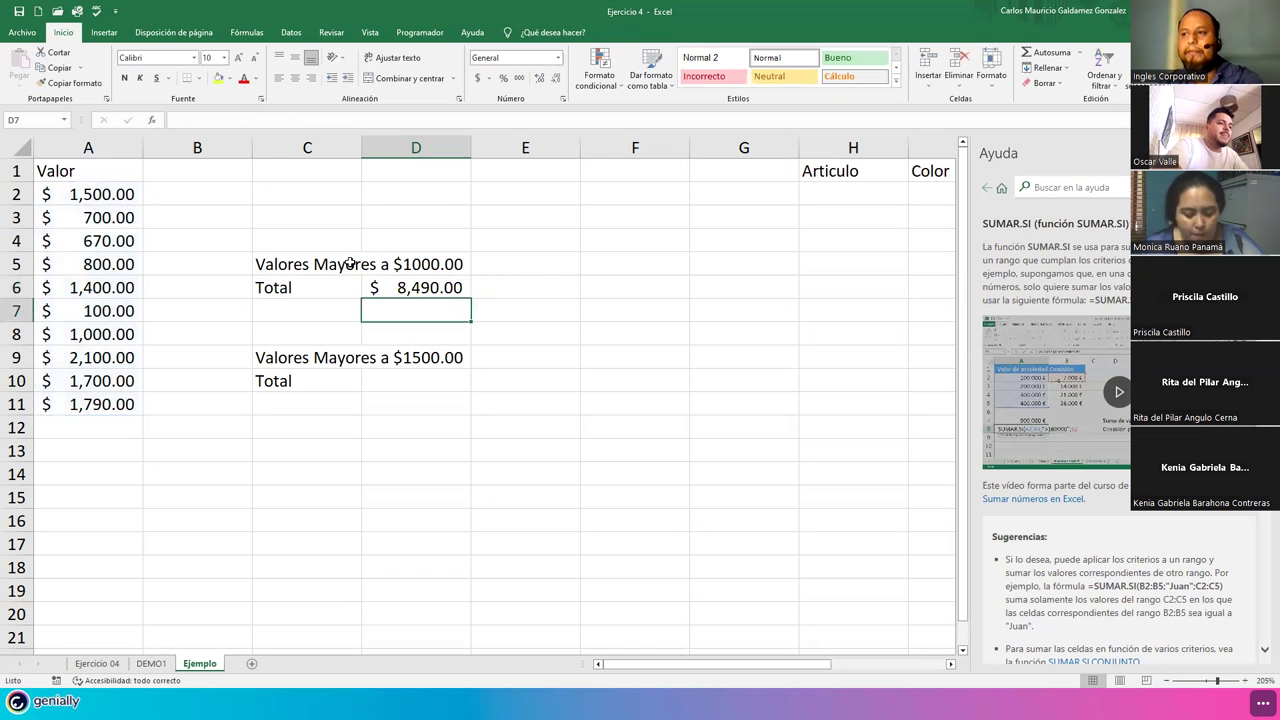
- Check the D6 total against the sum of only the column A values greater than 1000
{"action": "left_click", "coordinate": [370, 287]}
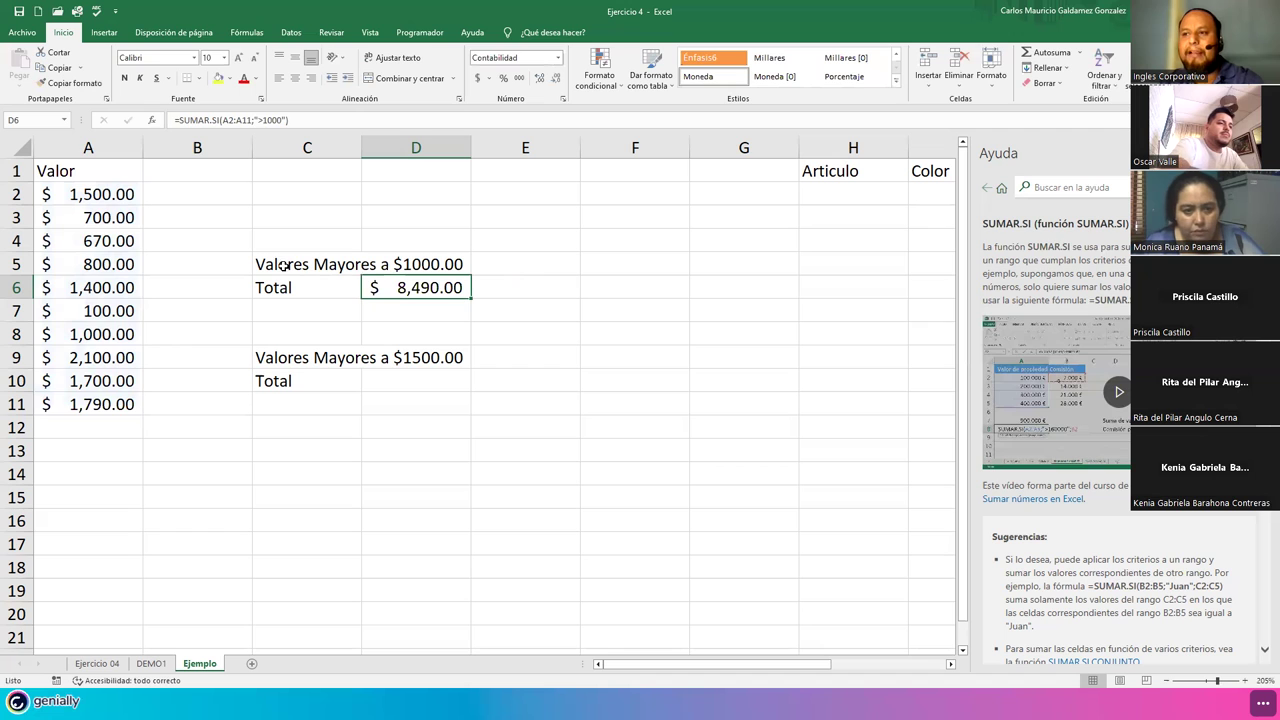
{"action": "left_click", "coordinate": [281, 264]}
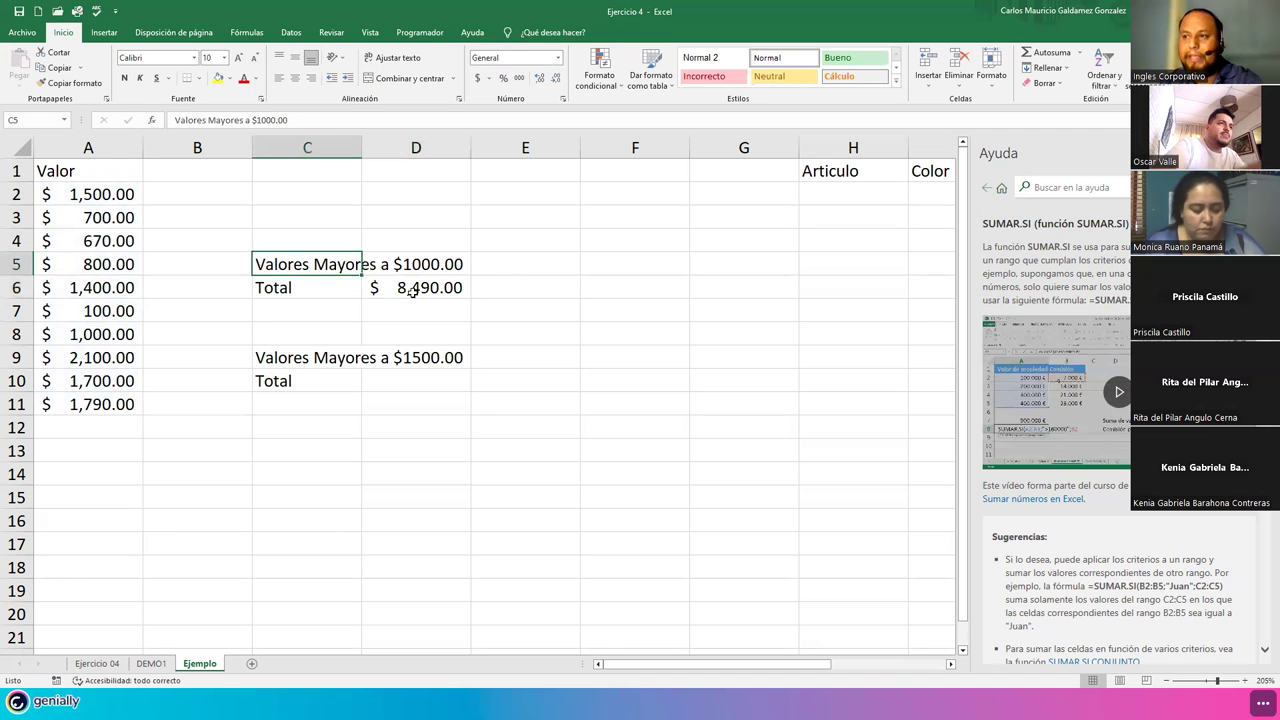
{"action": "left_click", "coordinate": [413, 291]}
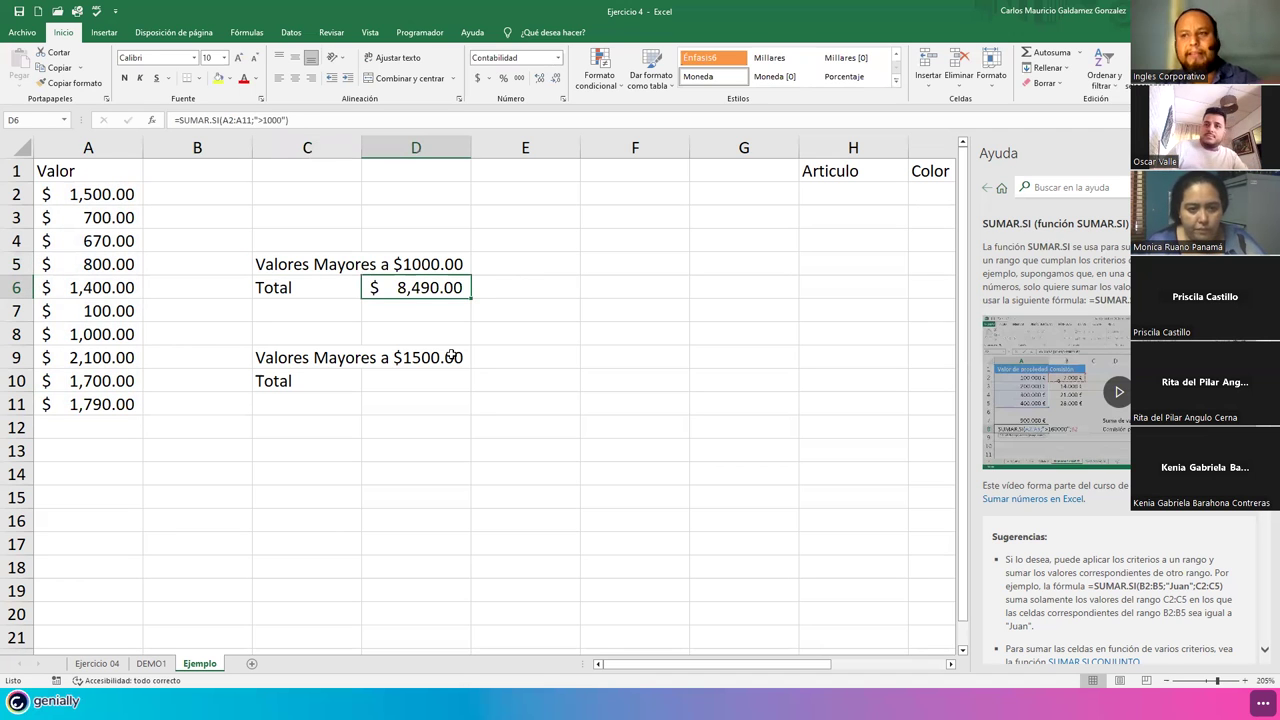
{"action": "left_click", "coordinate": [115, 192]}
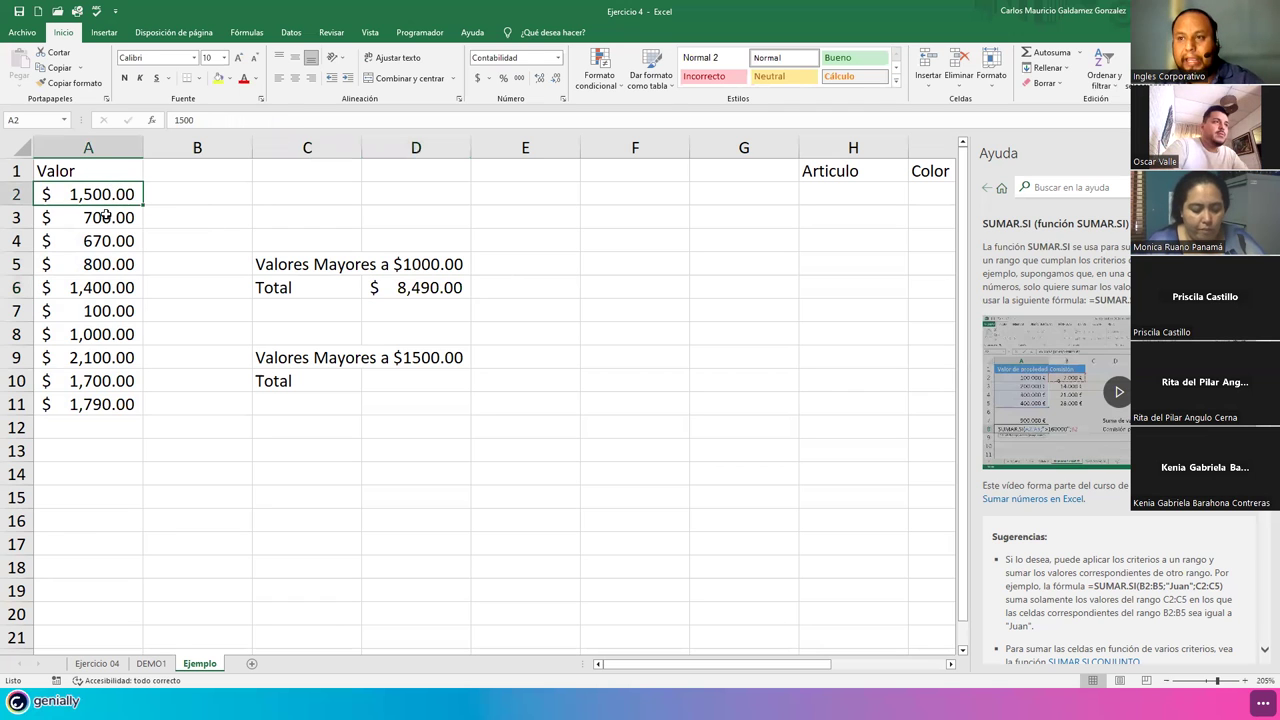
{"action": "left_click", "coordinate": [92, 287], "text": "ctrl"}
{"action": "left_click_drag", "start_coordinate": [103, 338], "coordinate": [103, 404], "text": "ctrl"}
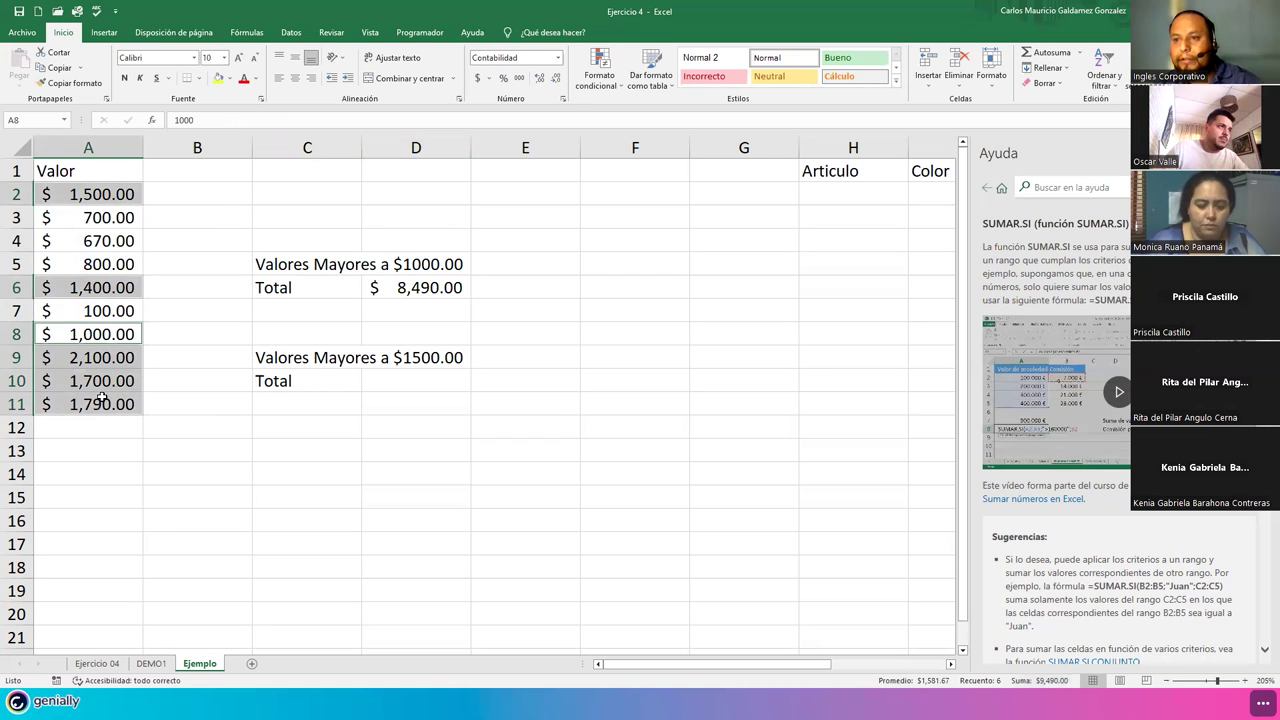
{"action": "left_click", "coordinate": [76, 352]}
{"action": "left_click", "coordinate": [76, 195]}
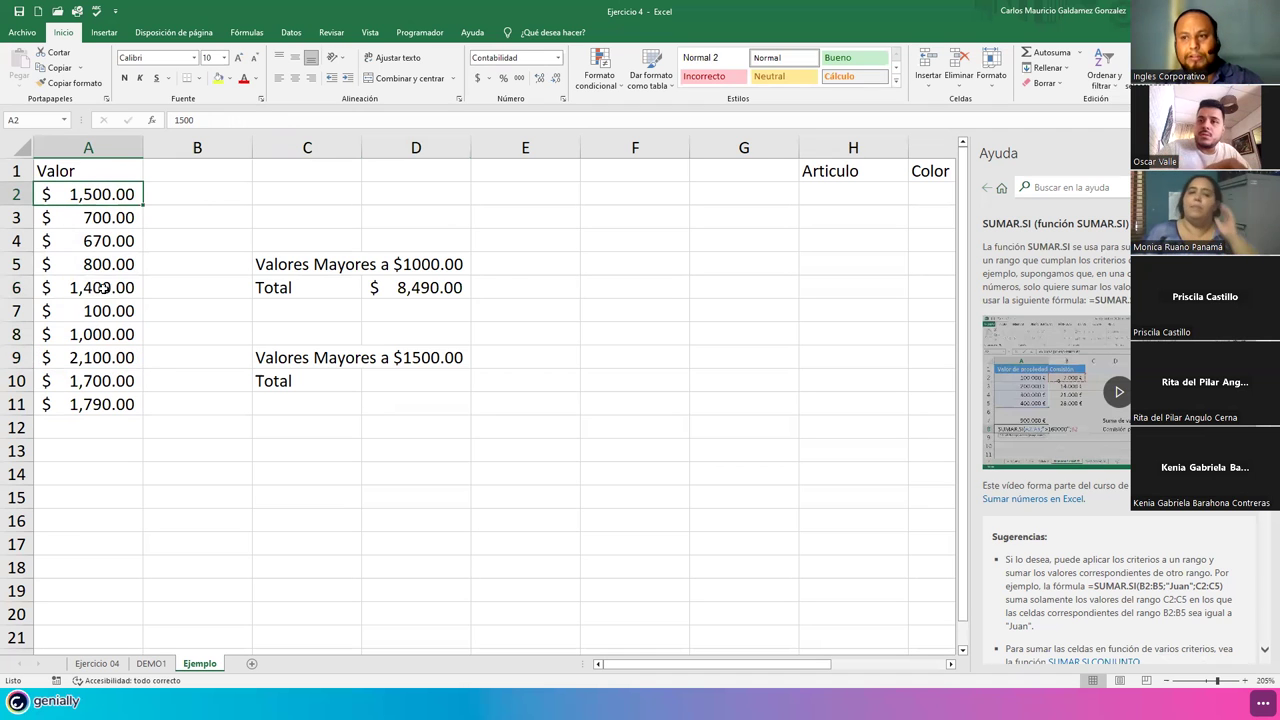
{"action": "left_click", "coordinate": [88, 289], "text": "ctrl"}
{"action": "left_click_drag", "start_coordinate": [103, 357], "coordinate": [110, 405]}
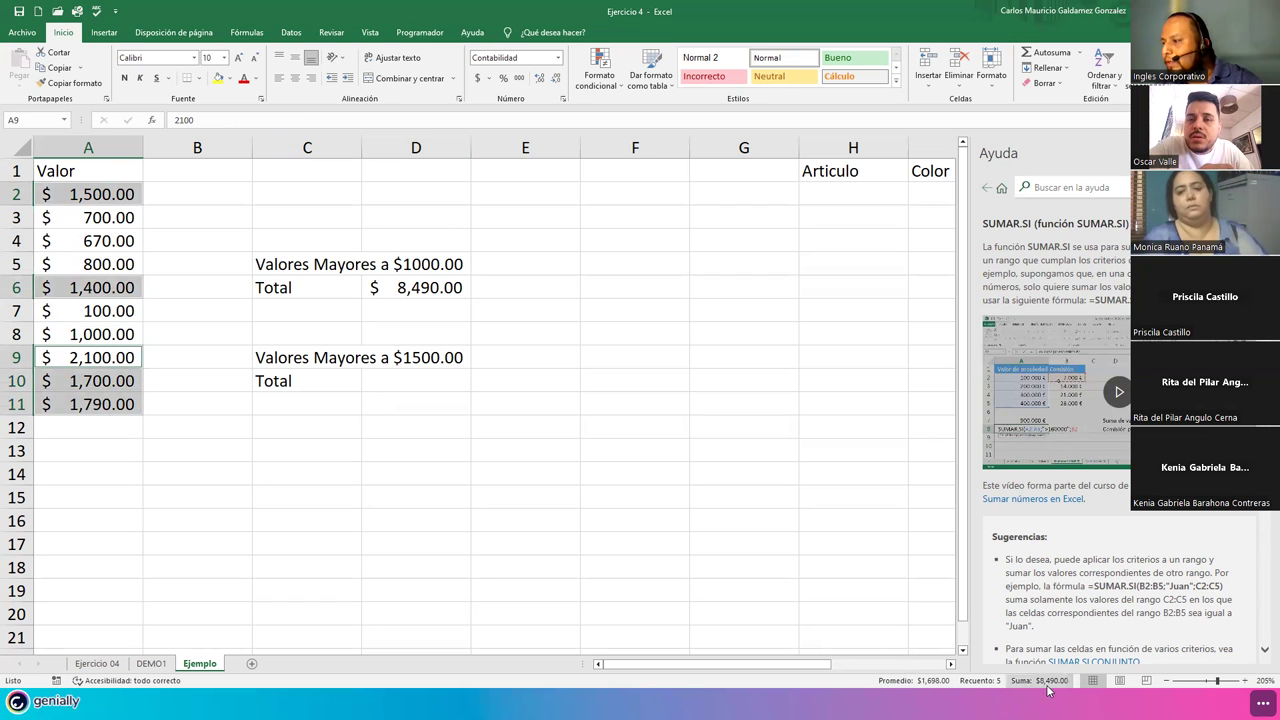
- Try to enter the D6 formula without the quotation marks around the >1000 criterion
{"action": "left_click", "coordinate": [390, 288]}
{"action": "double_click", "coordinate": [390, 288]}
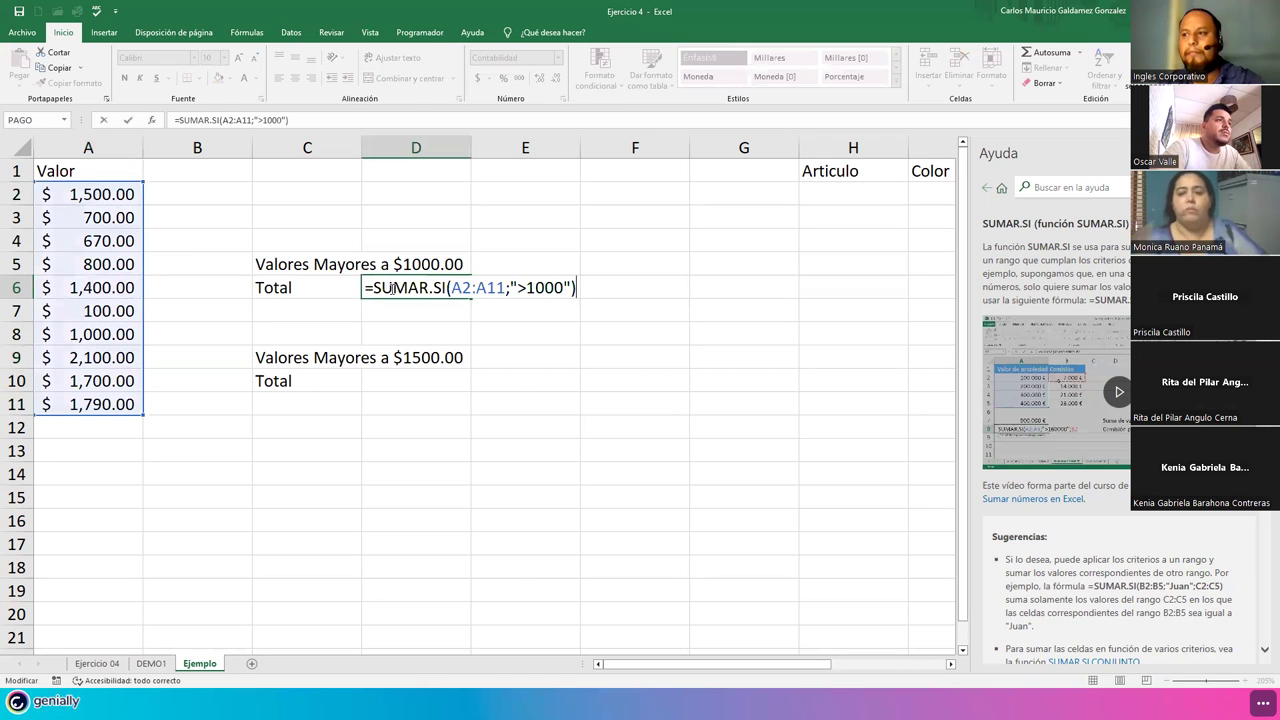
{"action": "left_click", "coordinate": [514, 288]}
{"action": "left_click_drag", "start_coordinate": [520, 289], "coordinate": [570, 289]}
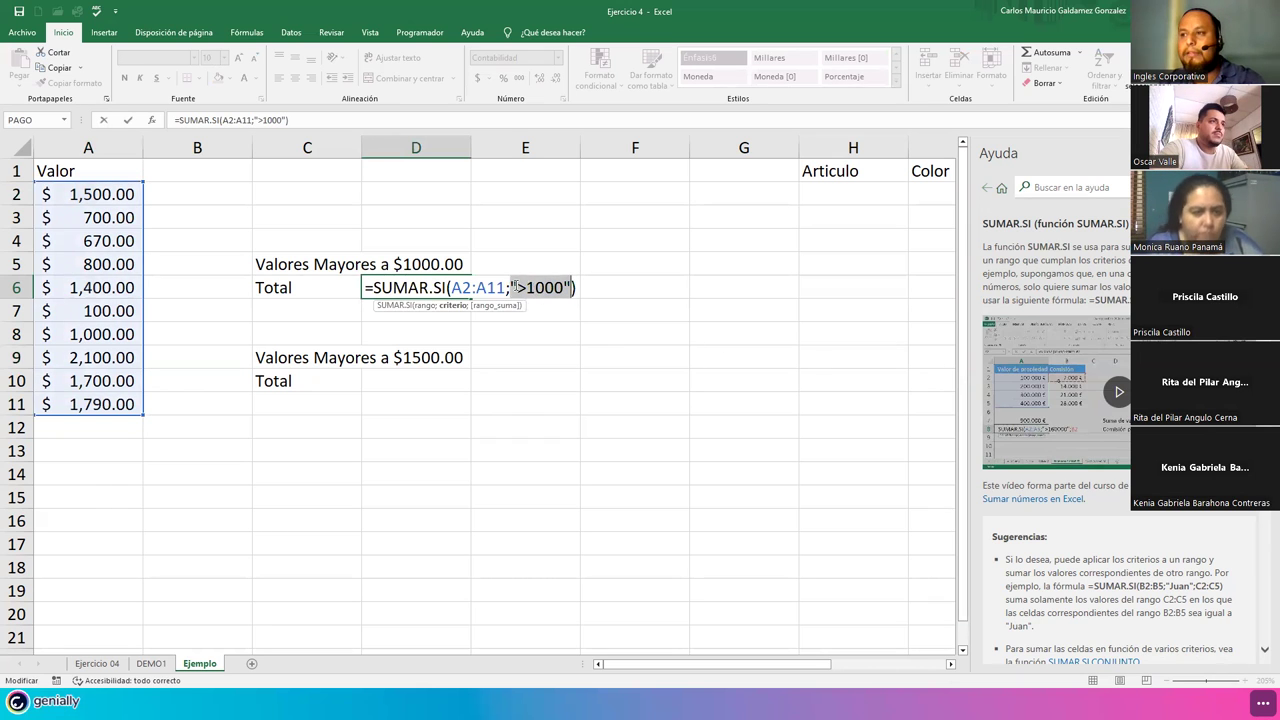
{"action": "left_click", "coordinate": [517, 288]}
{"action": "key", "text": "BackSpace"}
{"action": "left_click", "coordinate": [559, 288]}
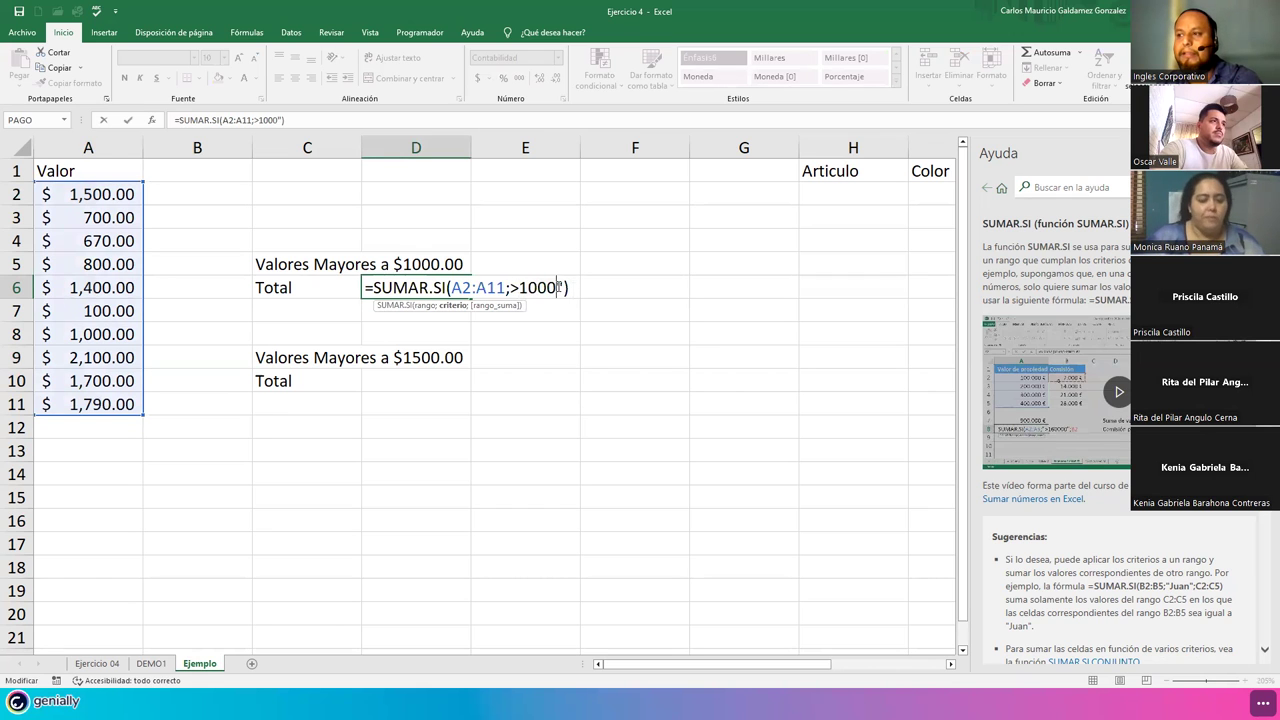
{"action": "key", "text": "BackSpace"}
{"action": "key", "text": "Return"}
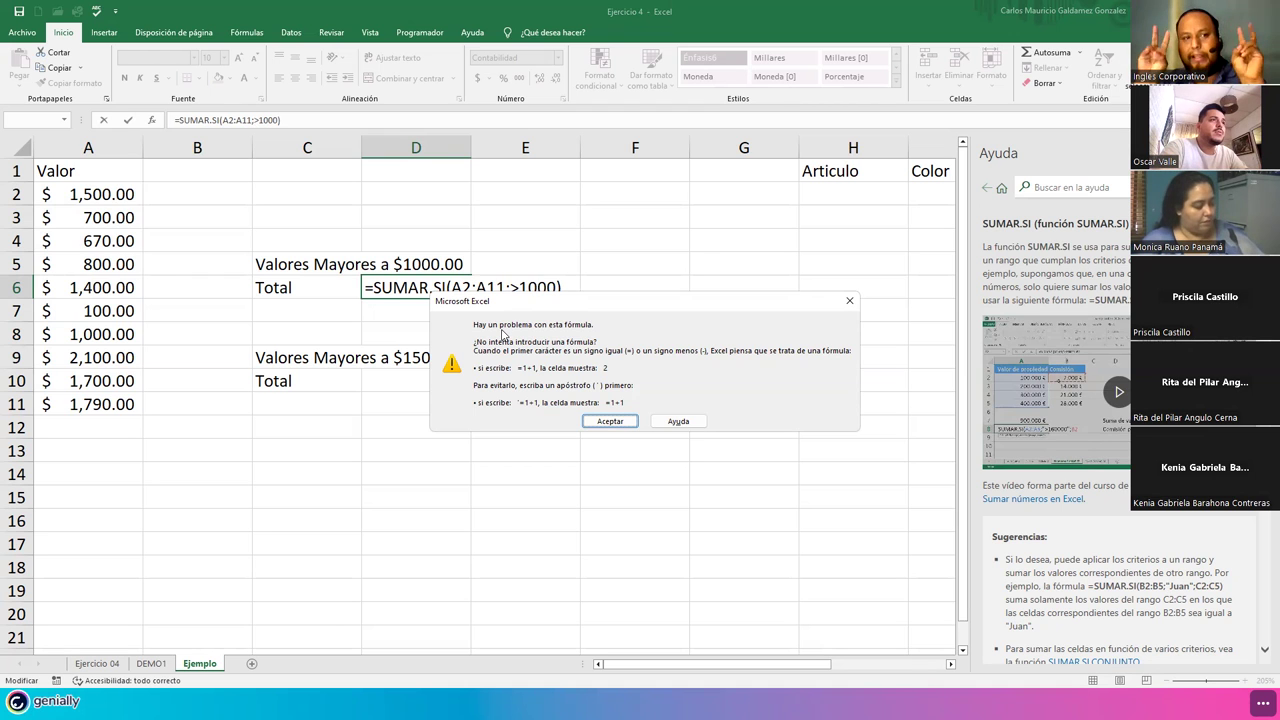
- Consult the online help article about the formula error in the browser, then return to Excel and dismiss the error message
{"action": "left_click", "coordinate": [678, 421]}
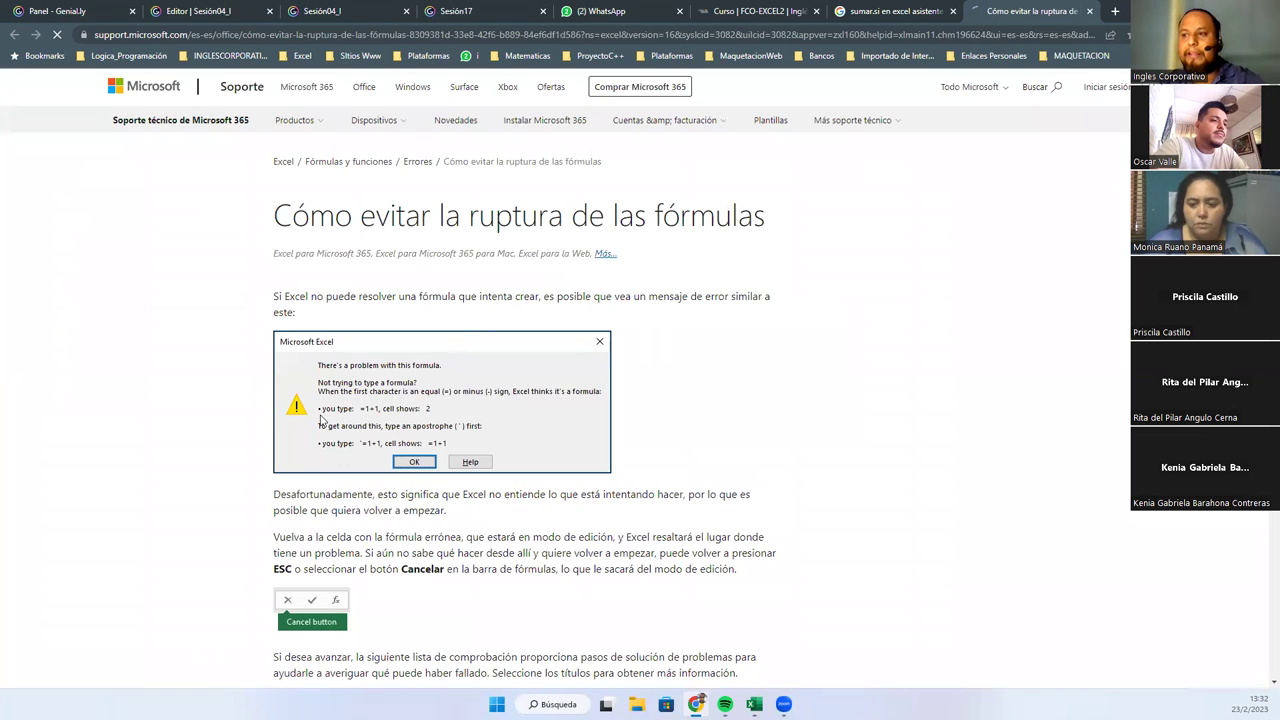
{"action": "scroll", "coordinate": [430, 300], "scroll_direction": "down", "scroll_amount": 1}
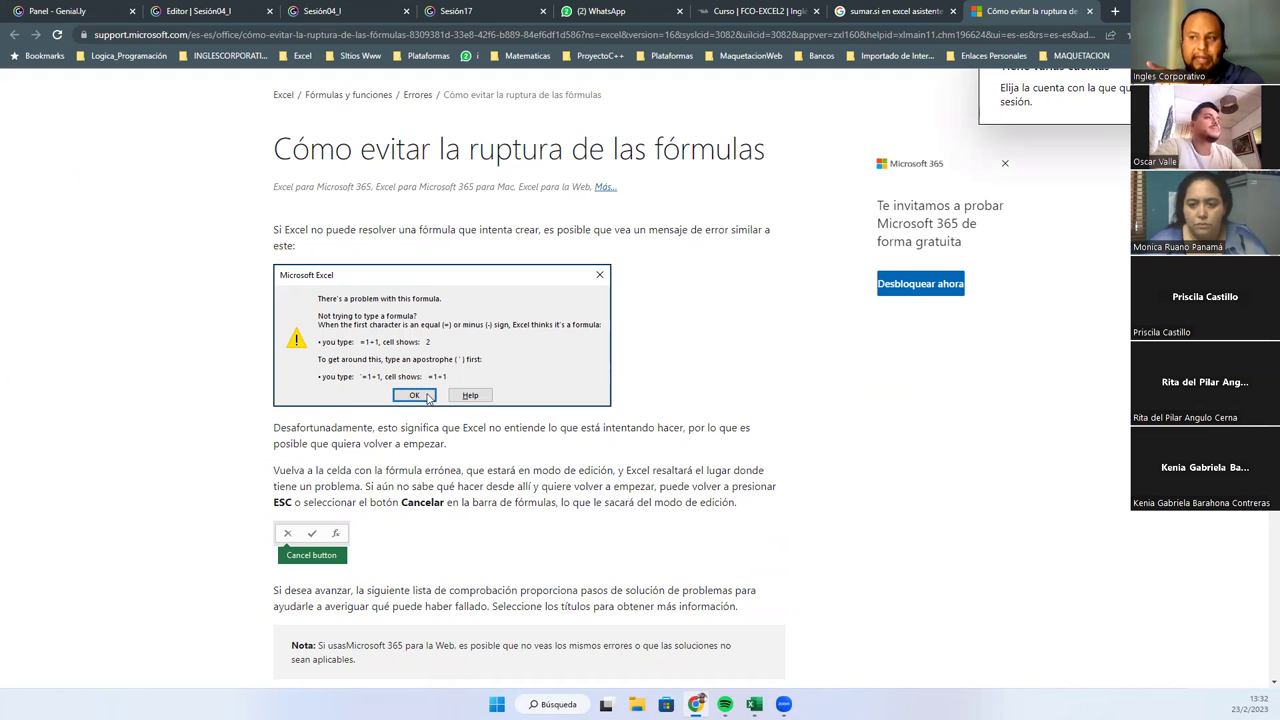
{"action": "scroll", "coordinate": [457, 430], "scroll_direction": "down", "scroll_amount": 1}
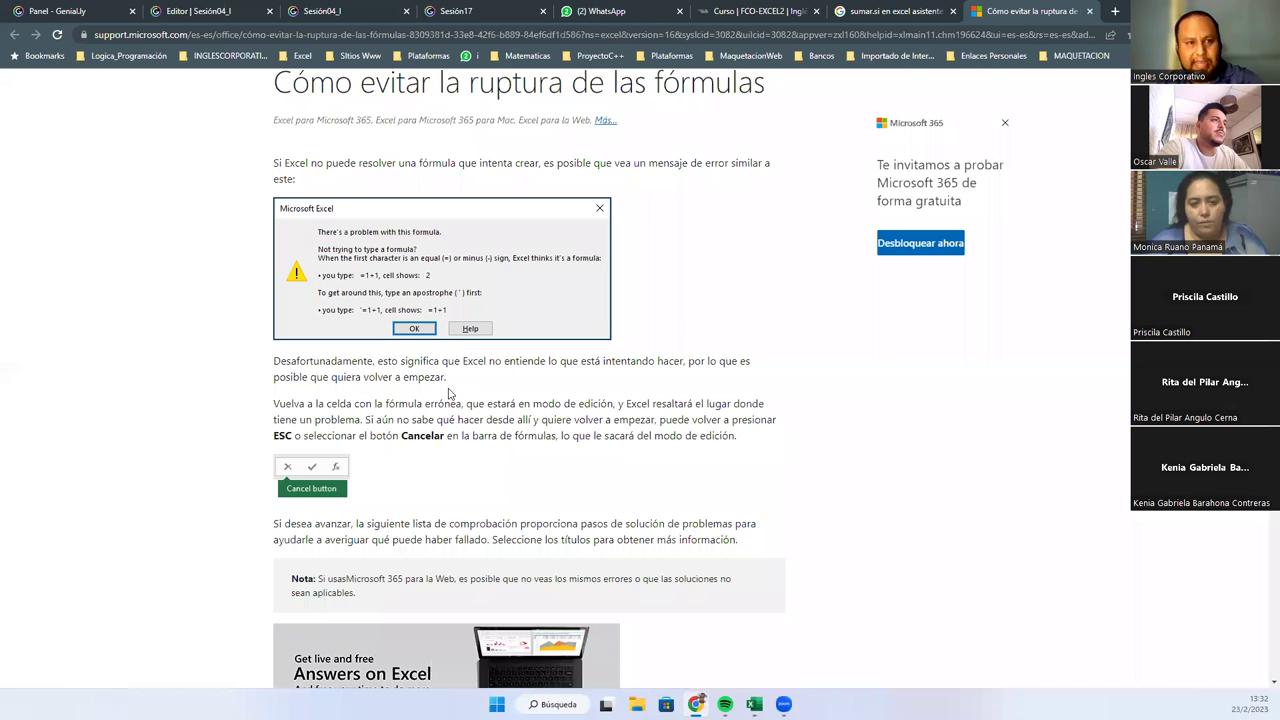
{"action": "scroll", "coordinate": [448, 393], "scroll_direction": "down", "scroll_amount": 3}
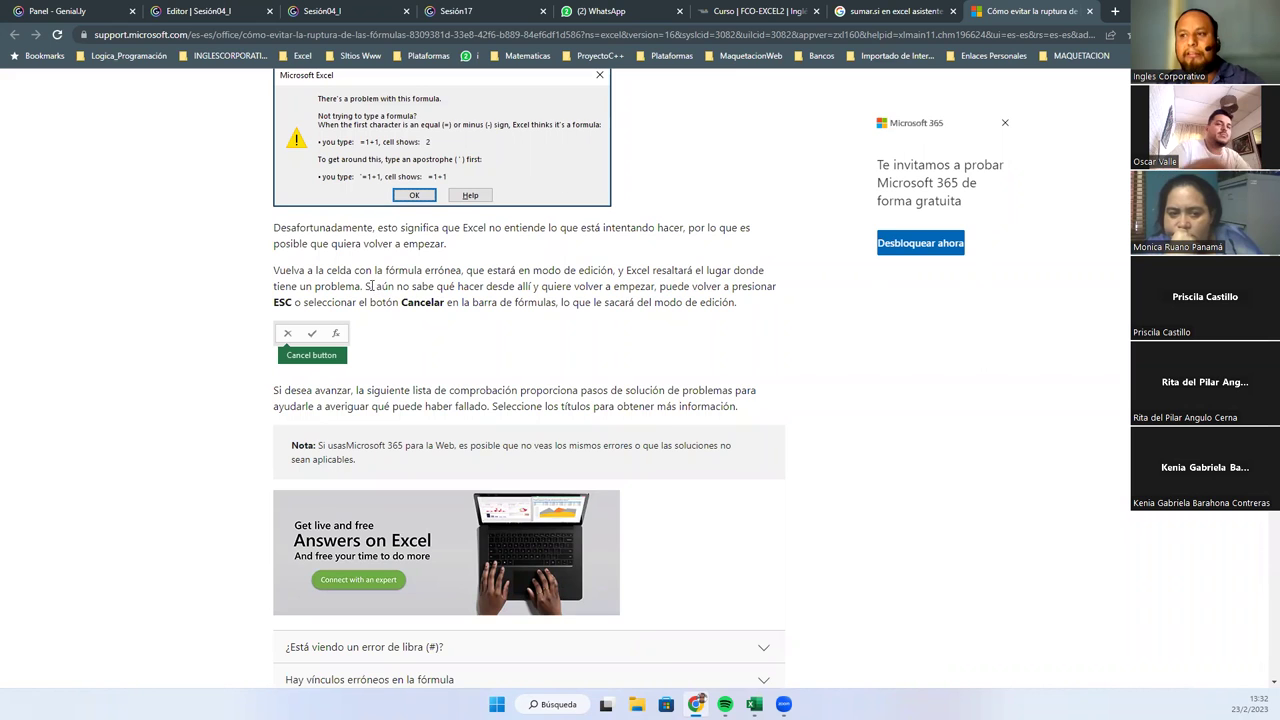
{"action": "left_click", "coordinate": [754, 704]}
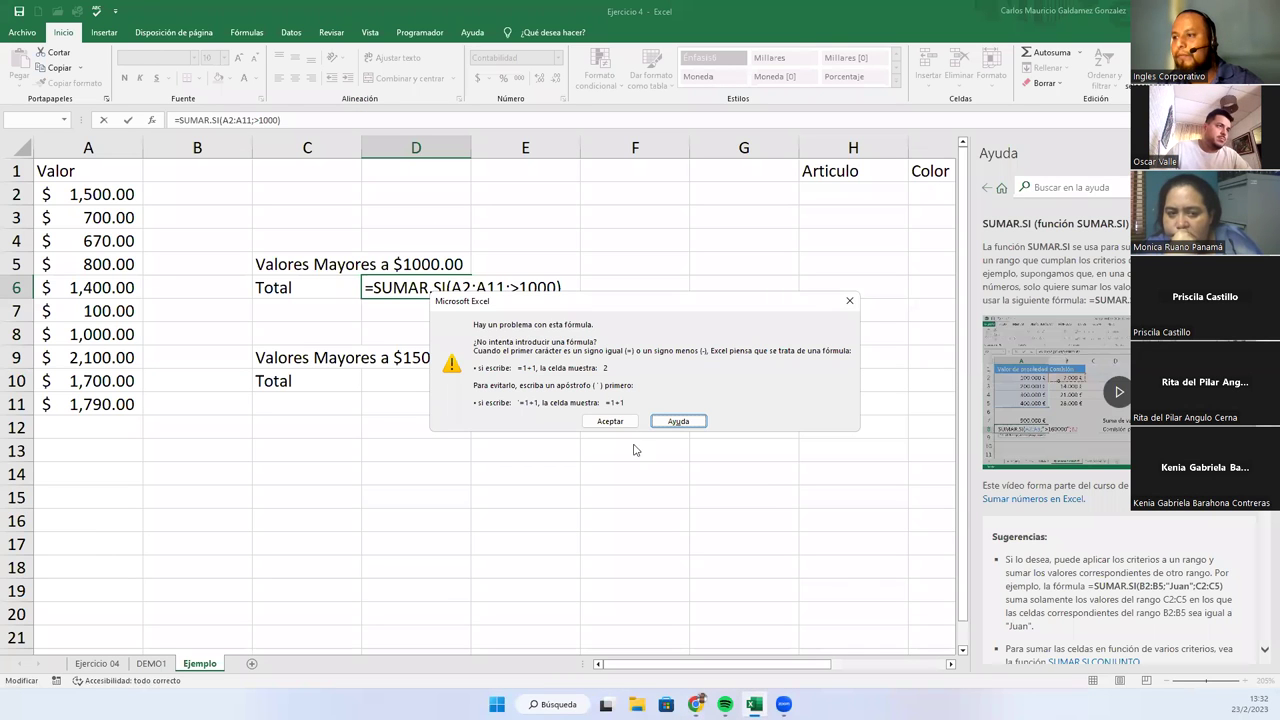
{"action": "left_click", "coordinate": [626, 416]}
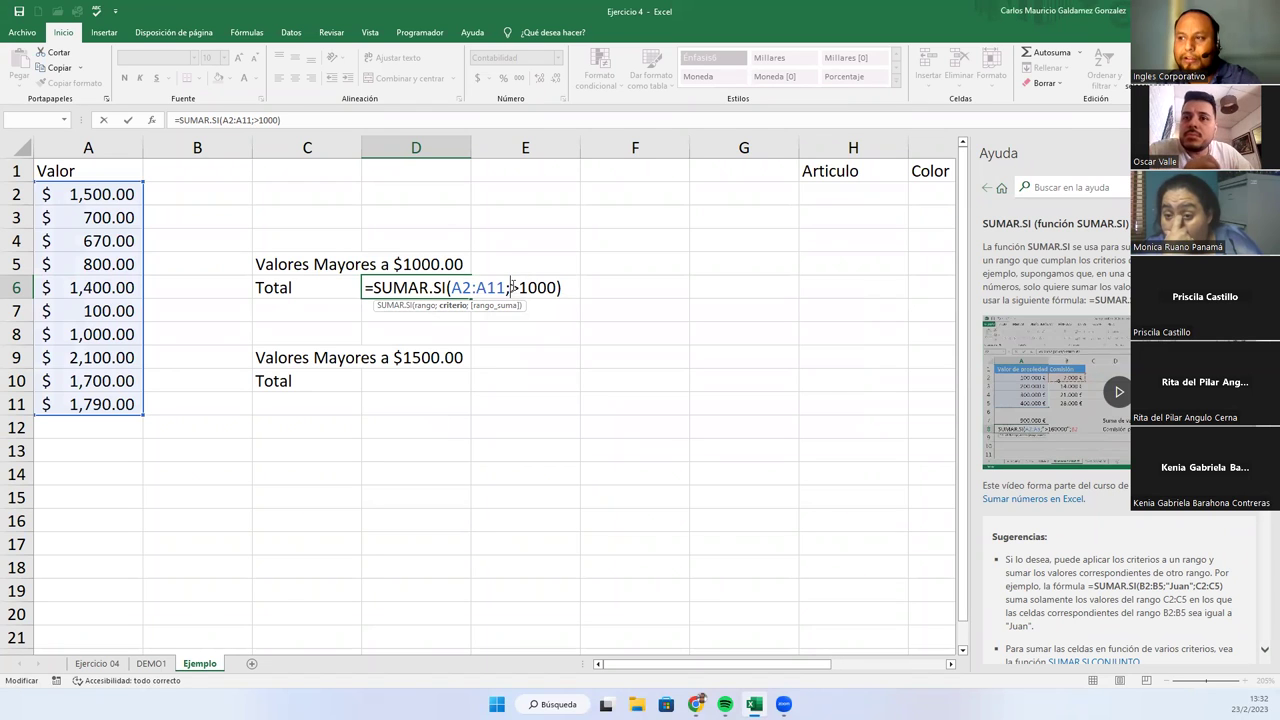
- Try again to confirm the D6 formula with the unquoted >1000 criterion and dismiss the error message
{"action": "left_click", "coordinate": [450, 287]}
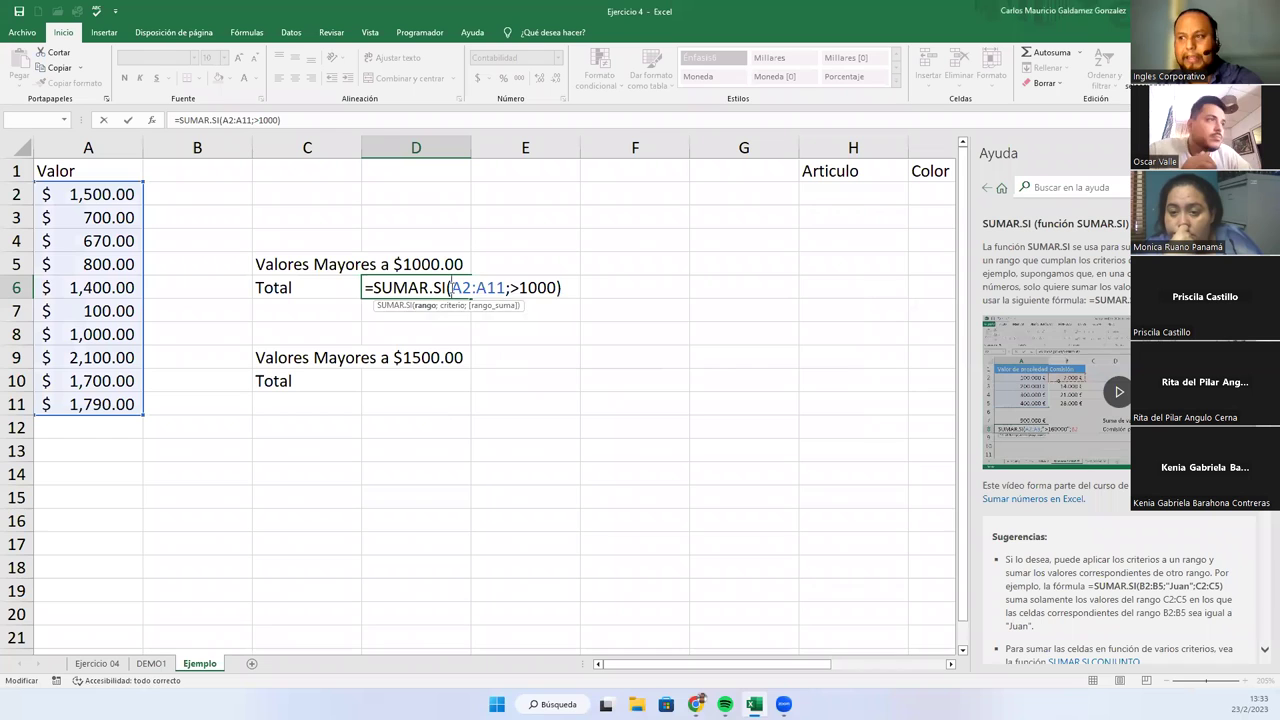
{"action": "key", "text": "Return"}
{"action": "left_click", "coordinate": [619, 417]}
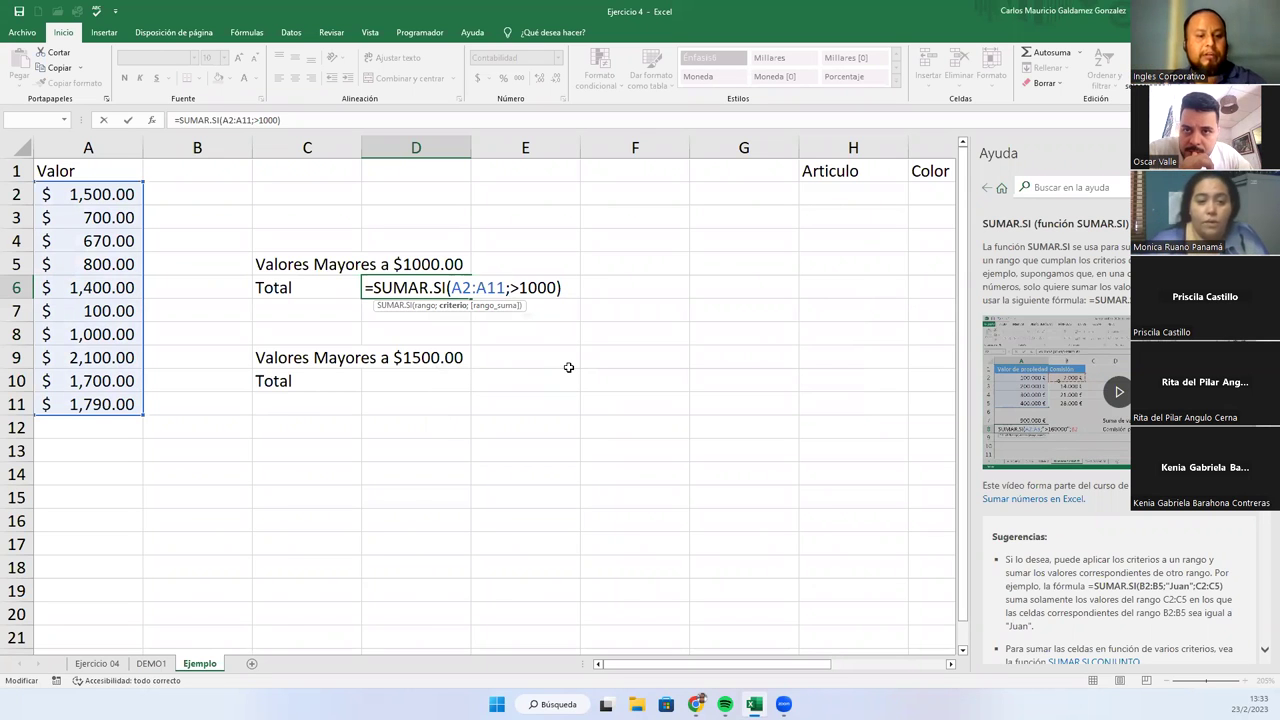
- Restore the quotation marks around the >1000 criterion in the D6 formula and review its arguments
{"action": "key", "text": "Right"}
{"action": "type", "text": "\""}
{"action": "key", "text": "Right"}
{"action": "key", "text": "Right"}
{"action": "key", "text": "Right"}
{"action": "key", "text": "Right"}
{"action": "key", "text": "Right"}
{"action": "type", "text": "\""}
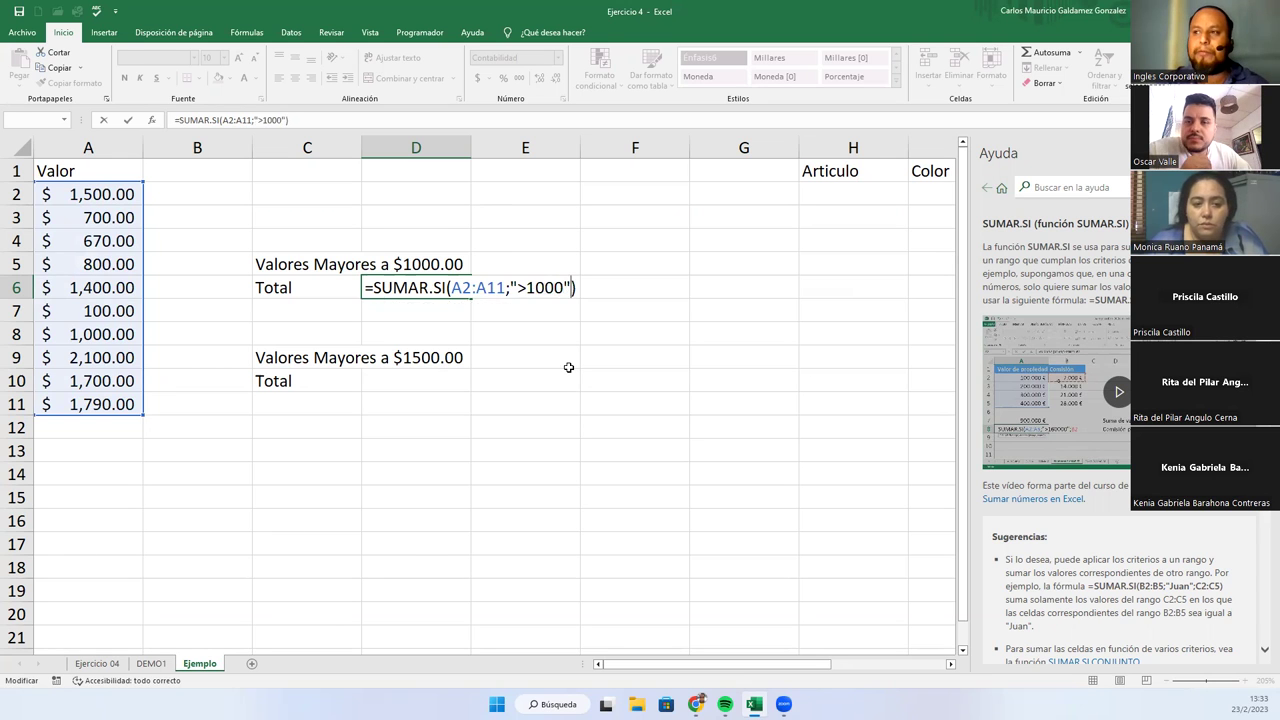
{"action": "key", "text": "Return"}
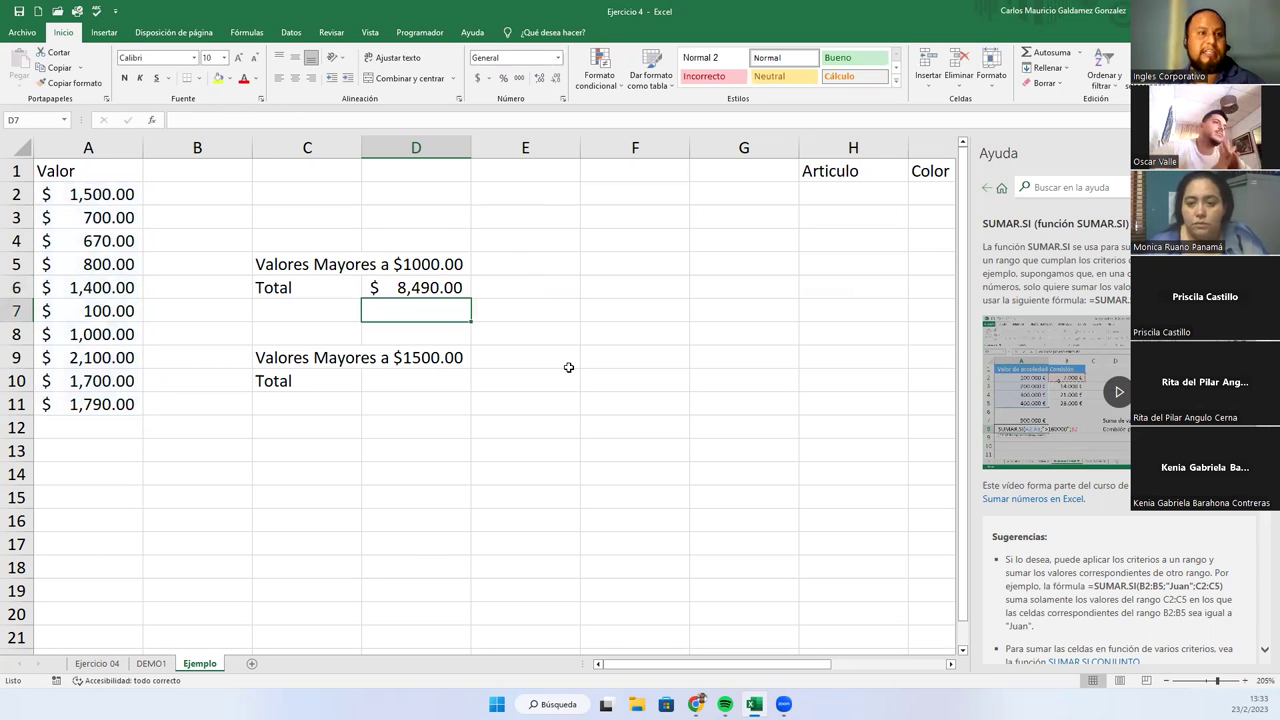
{"action": "left_click", "coordinate": [412, 284]}
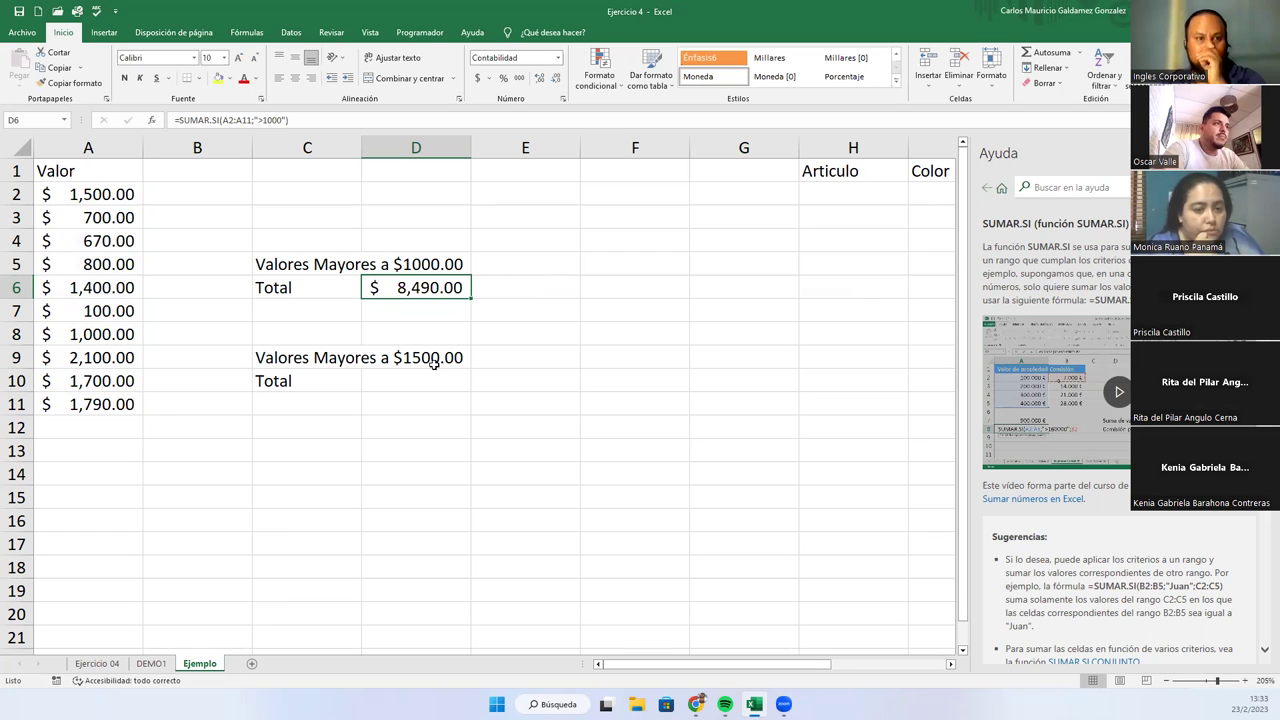
{"action": "double_click", "coordinate": [402, 287]}
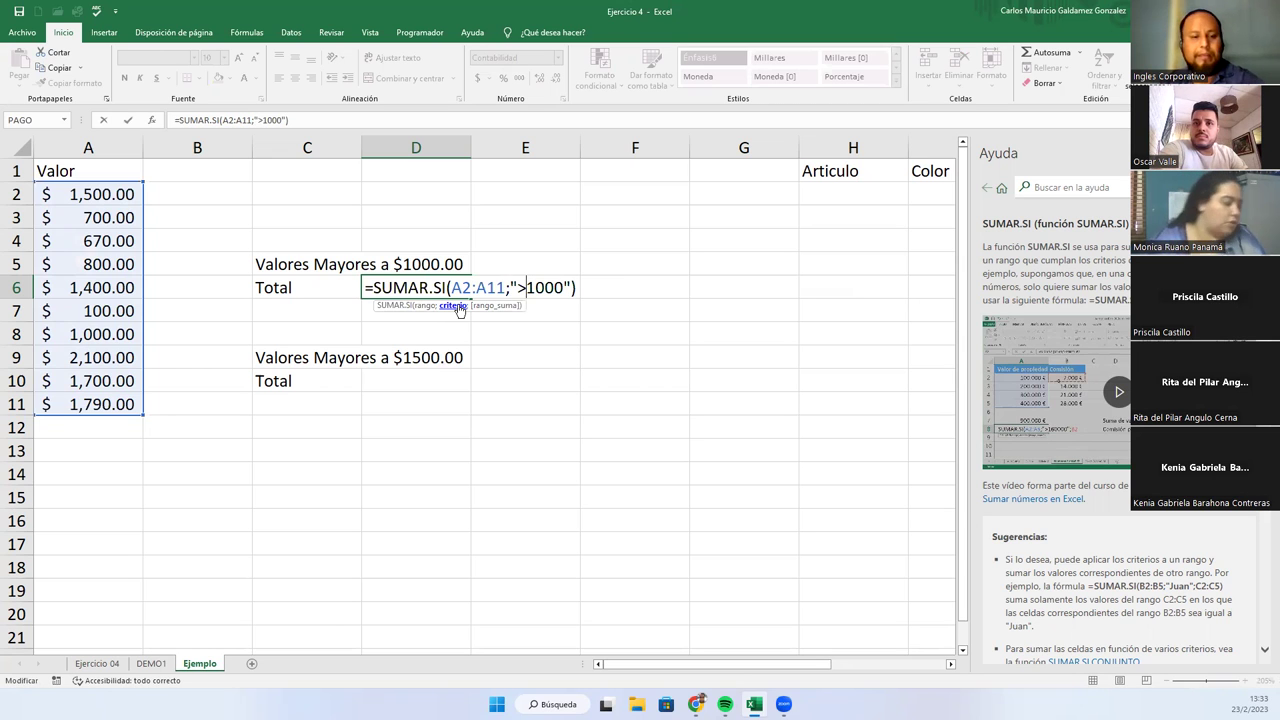
{"action": "key", "text": "ctrl+Return"}
- Enter =SUMAR.SI(A2:A11;">1500") in D10 to total the values greater than 1500
{"action": "left_click", "coordinate": [384, 392]}
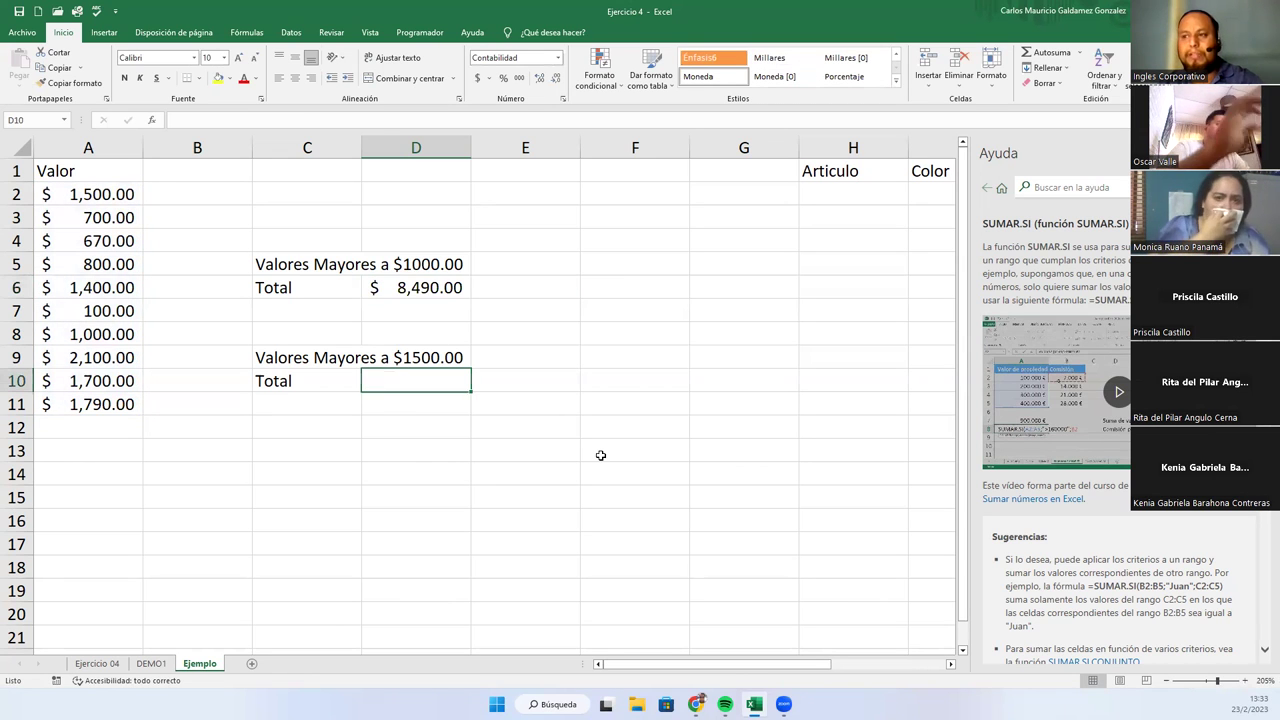
{"action": "type", "text": "="}
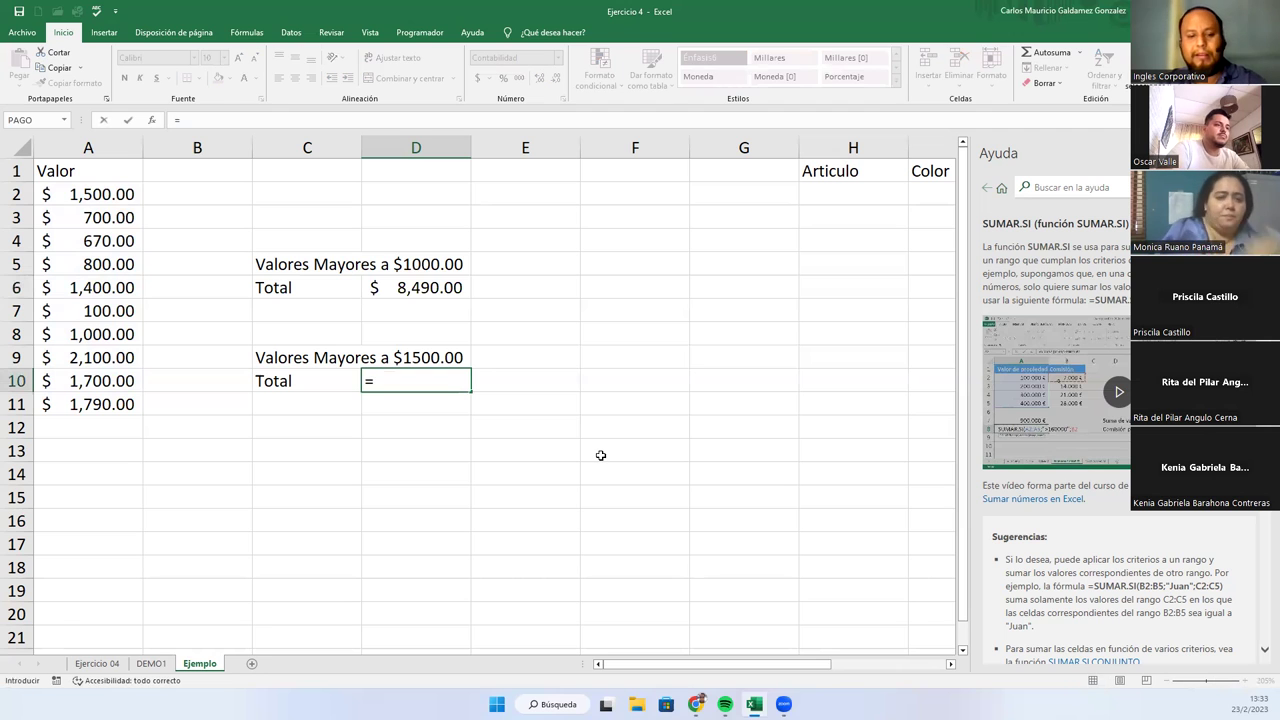
{"action": "type", "text": "sumar."}
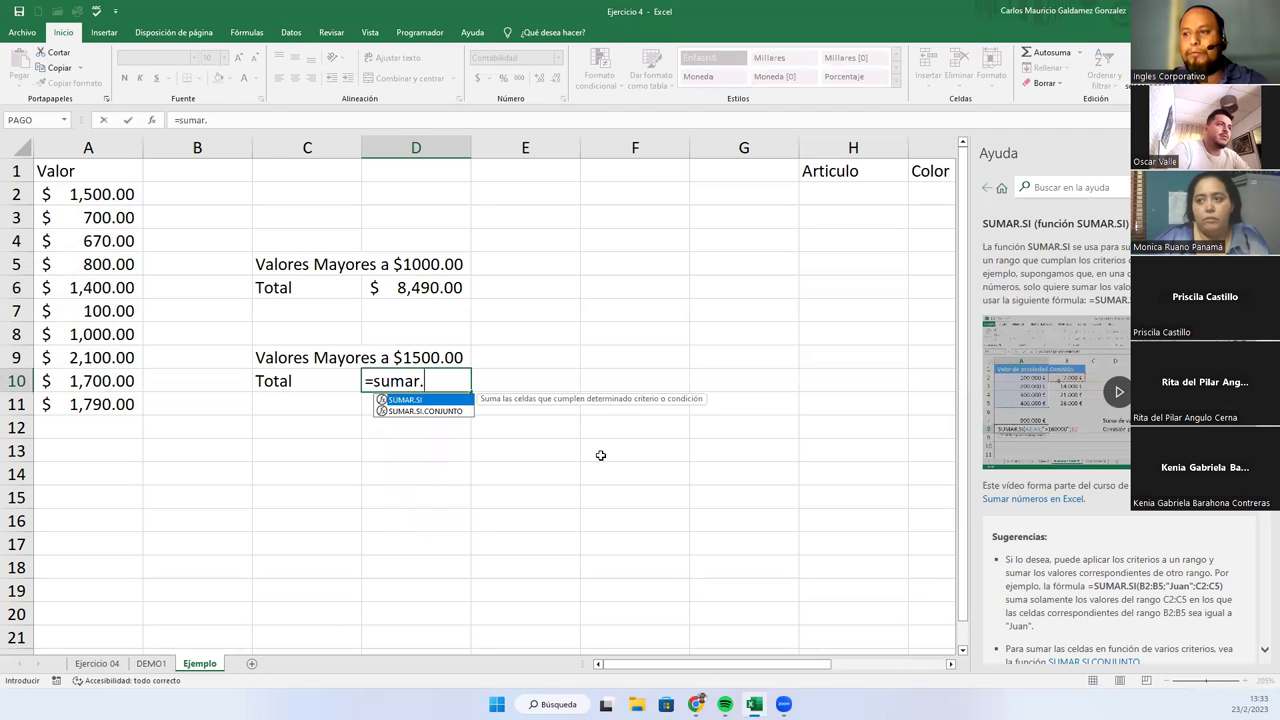
{"action": "key", "text": "Tab"}
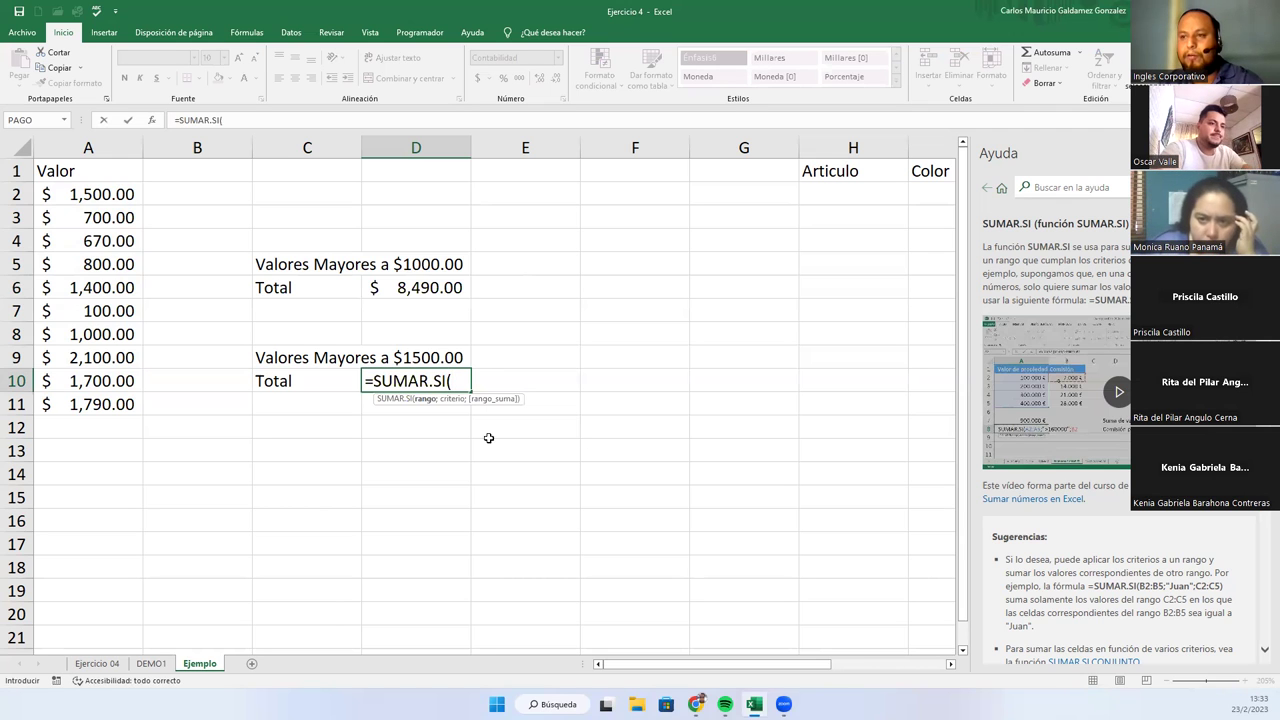
{"action": "left_click_drag", "start_coordinate": [96, 197], "coordinate": [112, 403]}
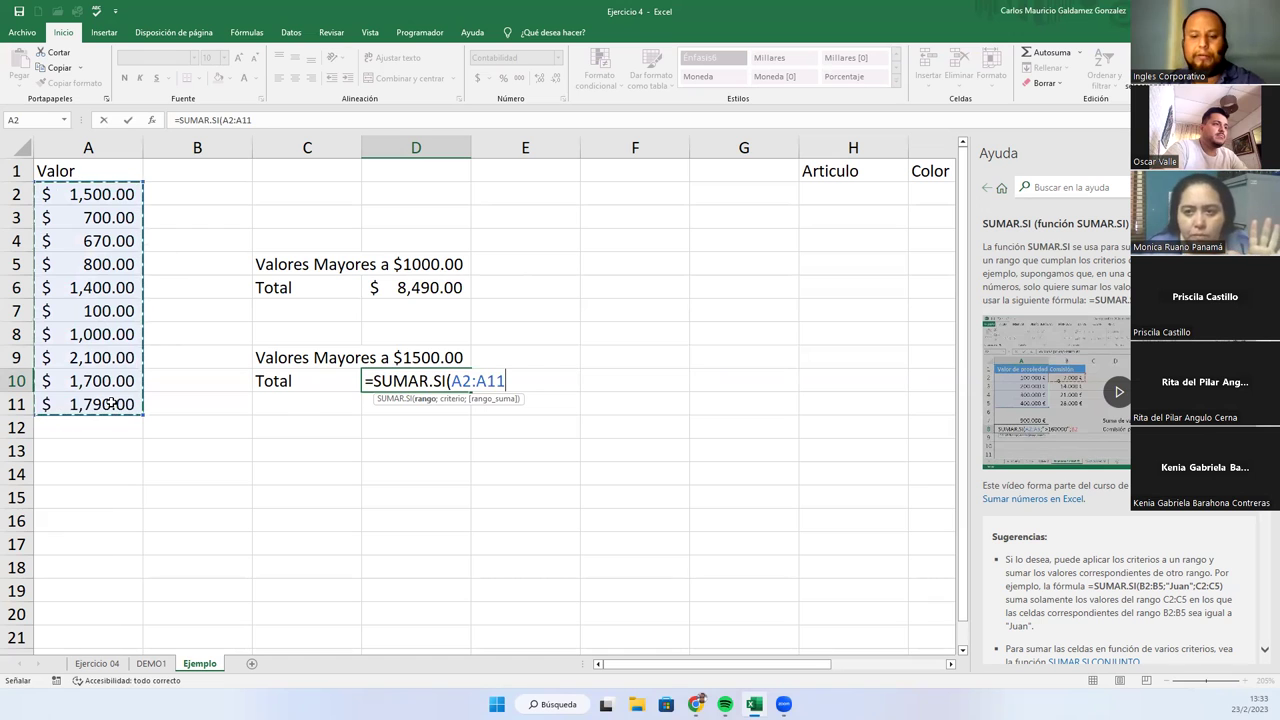
{"action": "type", "text": ";\""}
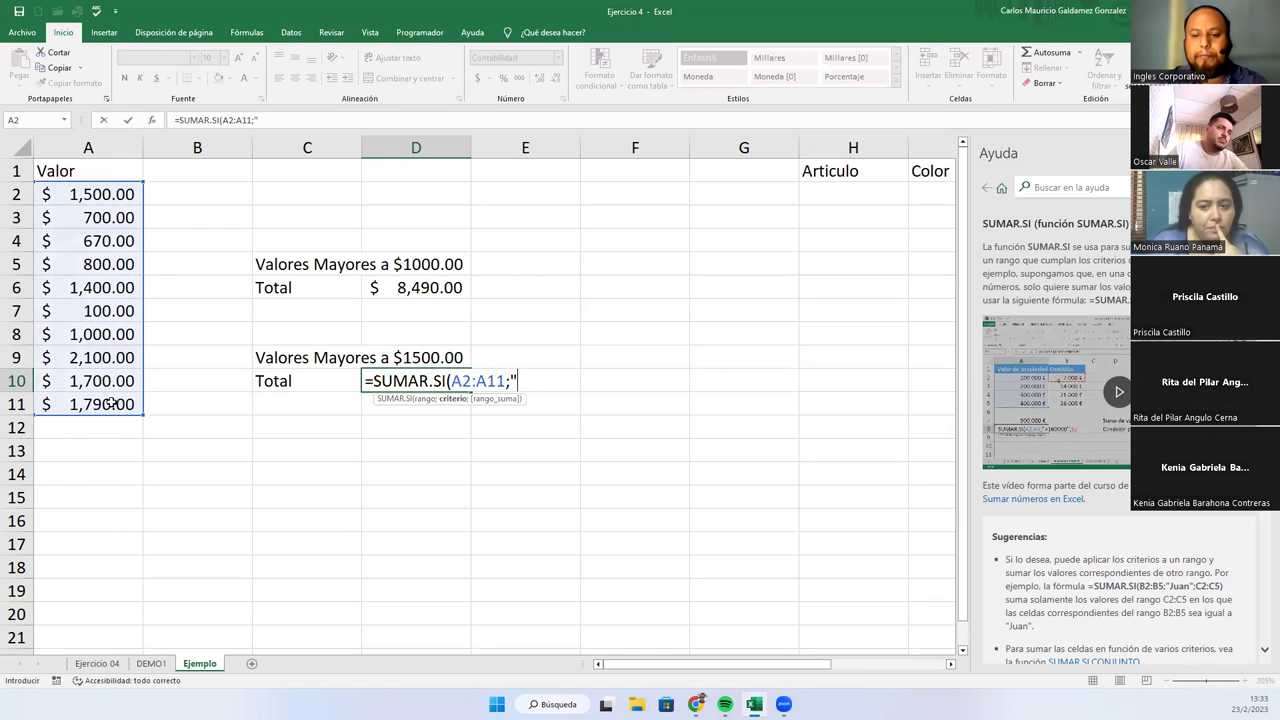
{"action": "type", "text": ">"}
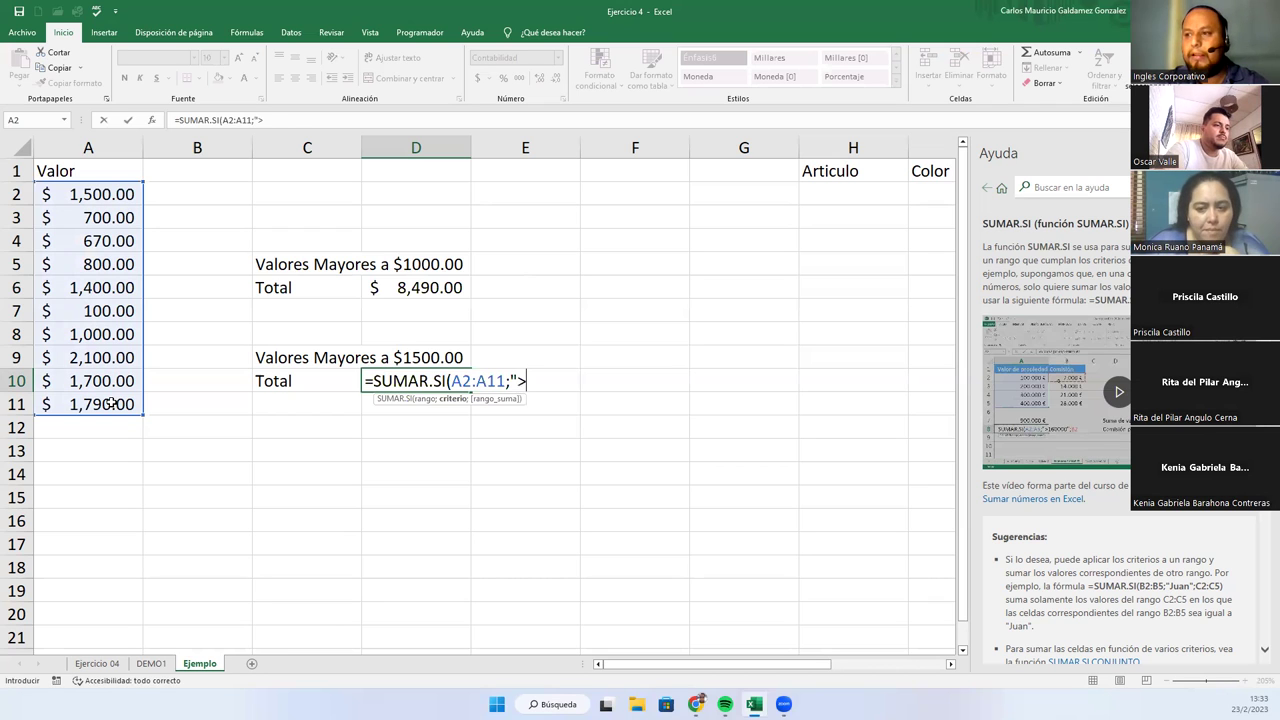
{"action": "type", "text": "1500"}
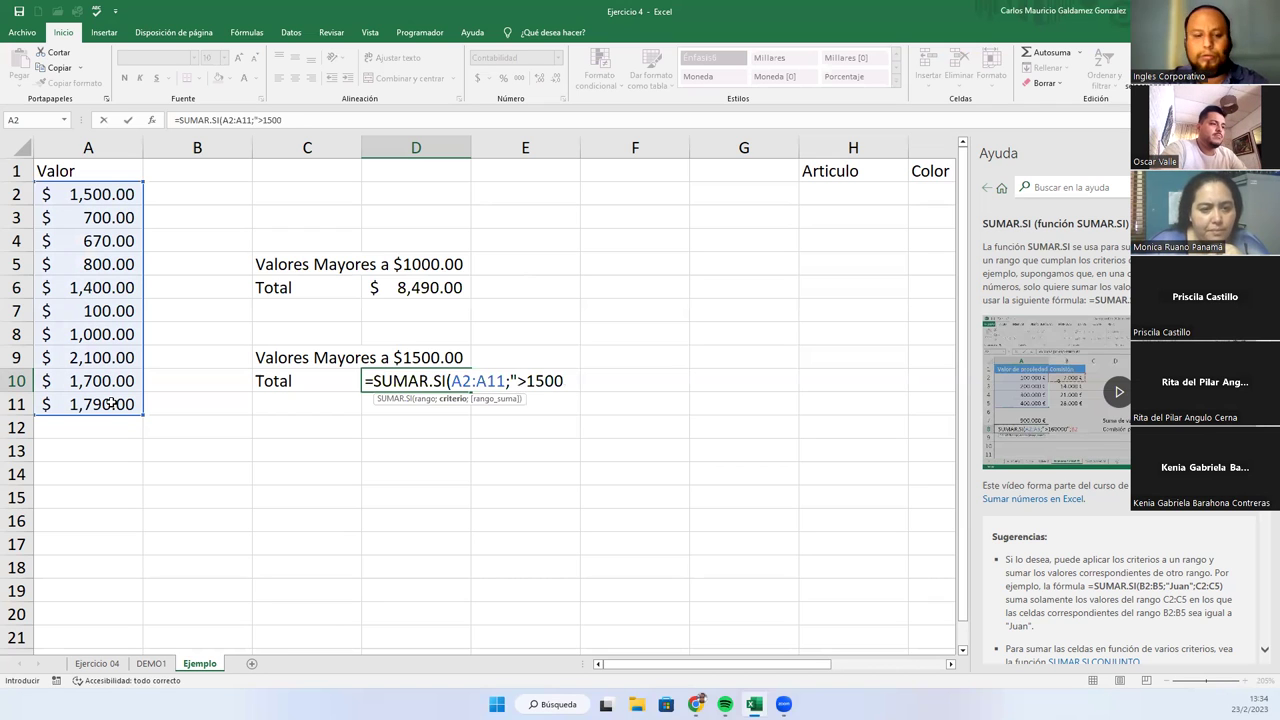
{"action": "type", "text": "\")"}
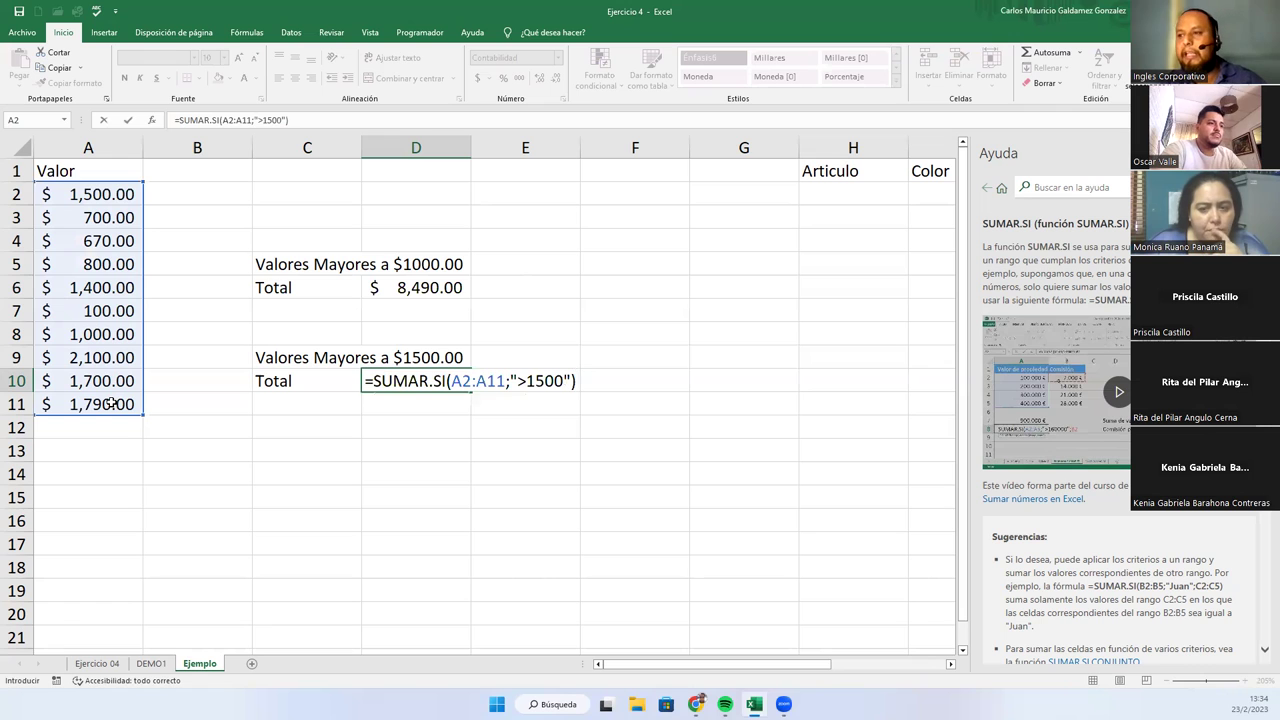
{"action": "key", "text": "Return"}
{"action": "key", "text": "Up"}
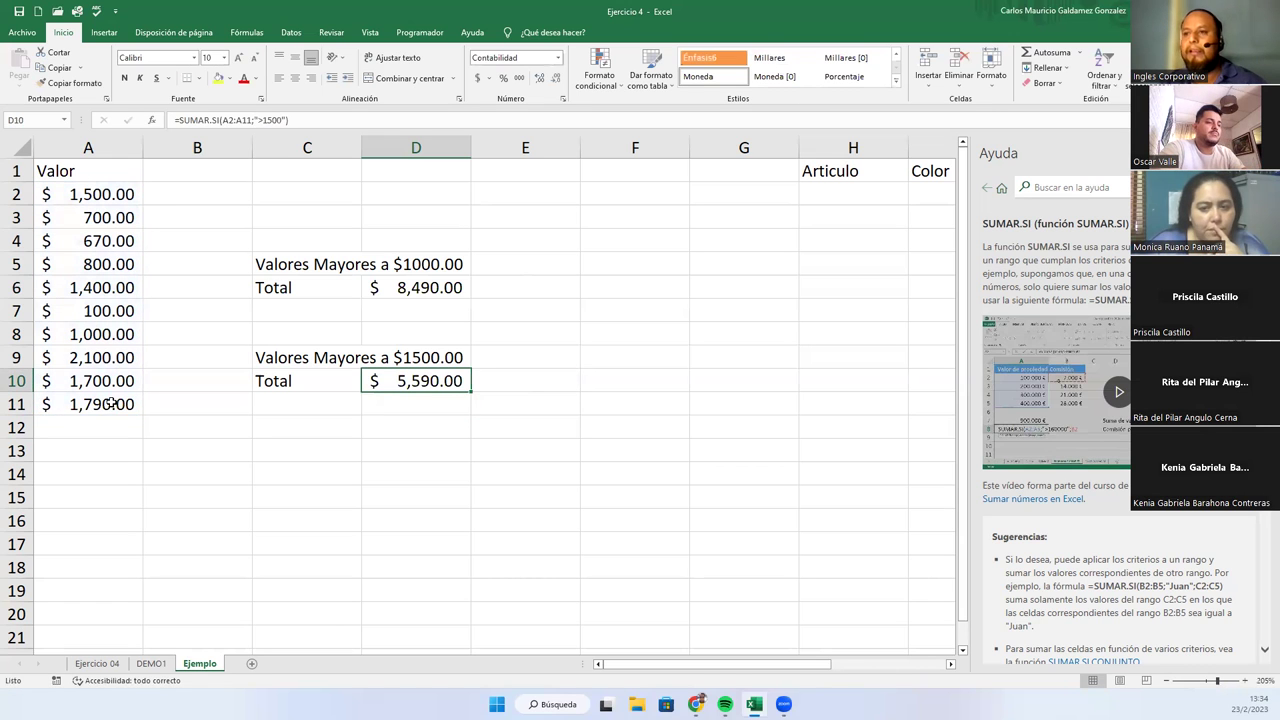
- Check the D10 total against the sum of only the column A values greater than 1500
{"action": "left_click", "coordinate": [65, 360]}
{"action": "left_click", "coordinate": [80, 382], "text": "ctrl"}
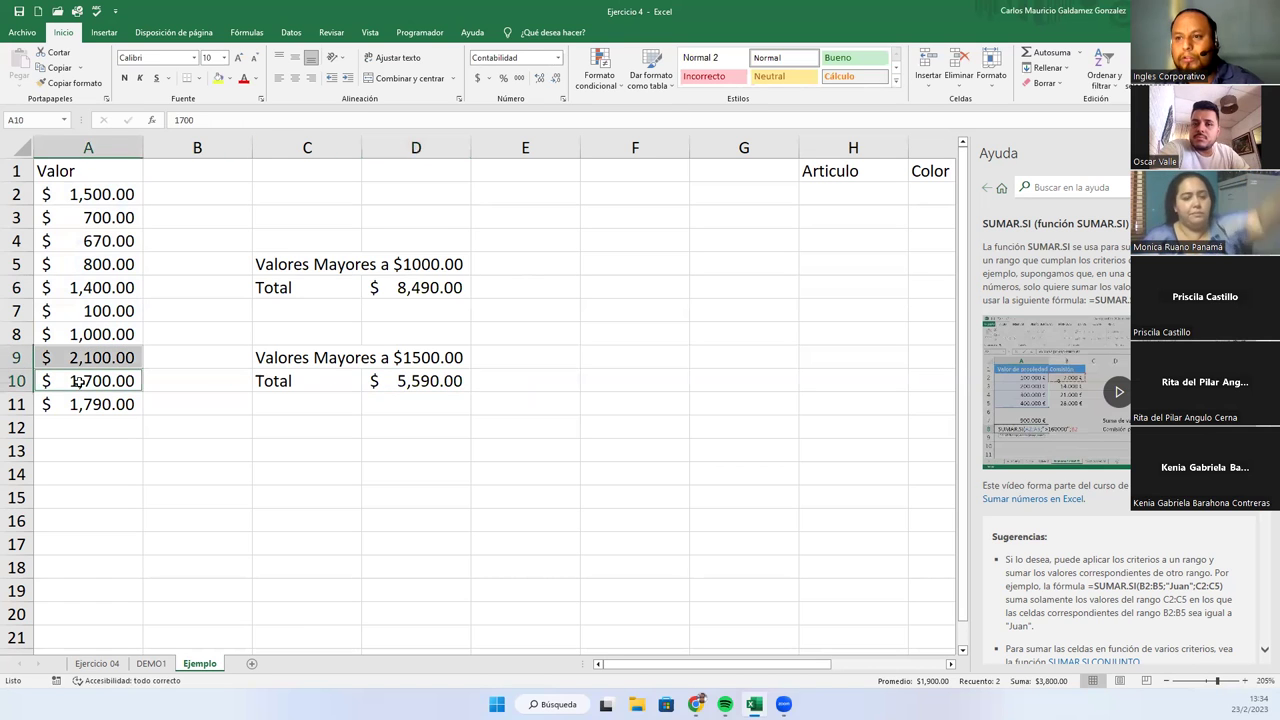
{"action": "left_click", "coordinate": [86, 406], "text": "ctrl"}
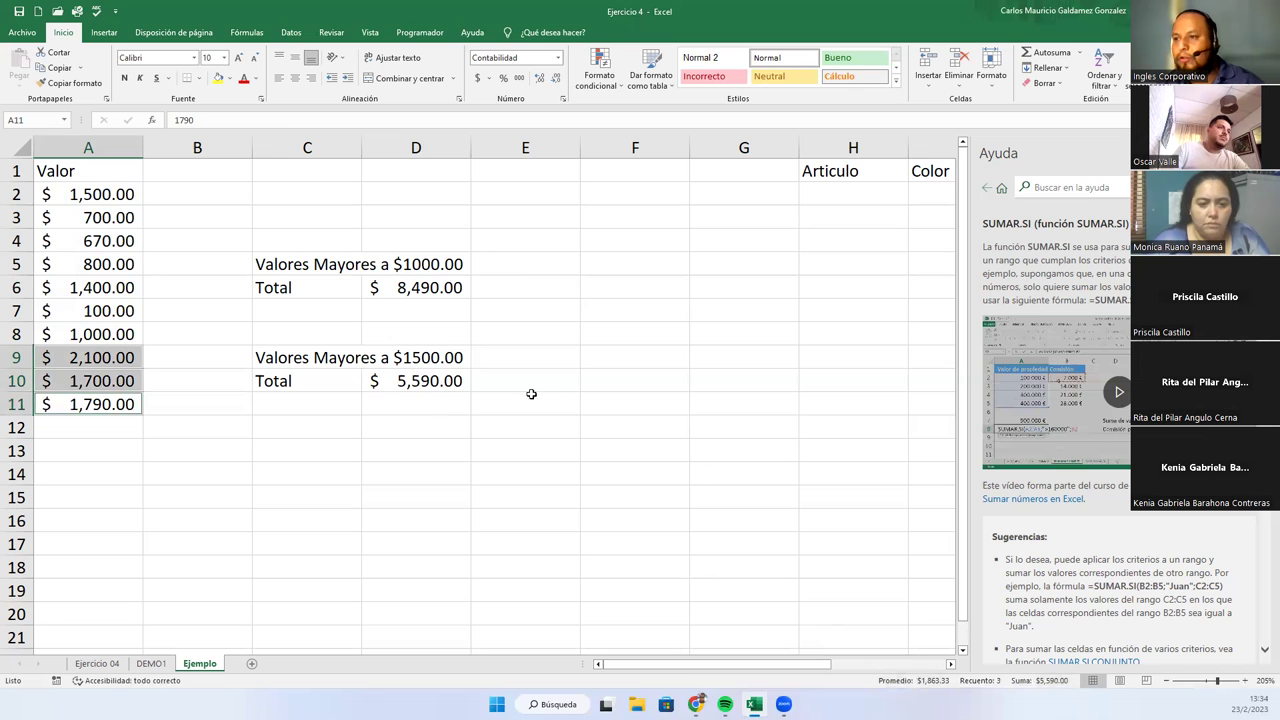
- Apply the Bueno cell style to the two totals in D6 and D10
{"action": "left_click", "coordinate": [412, 380]}
{"action": "left_click", "coordinate": [405, 290], "text": "ctrl"}
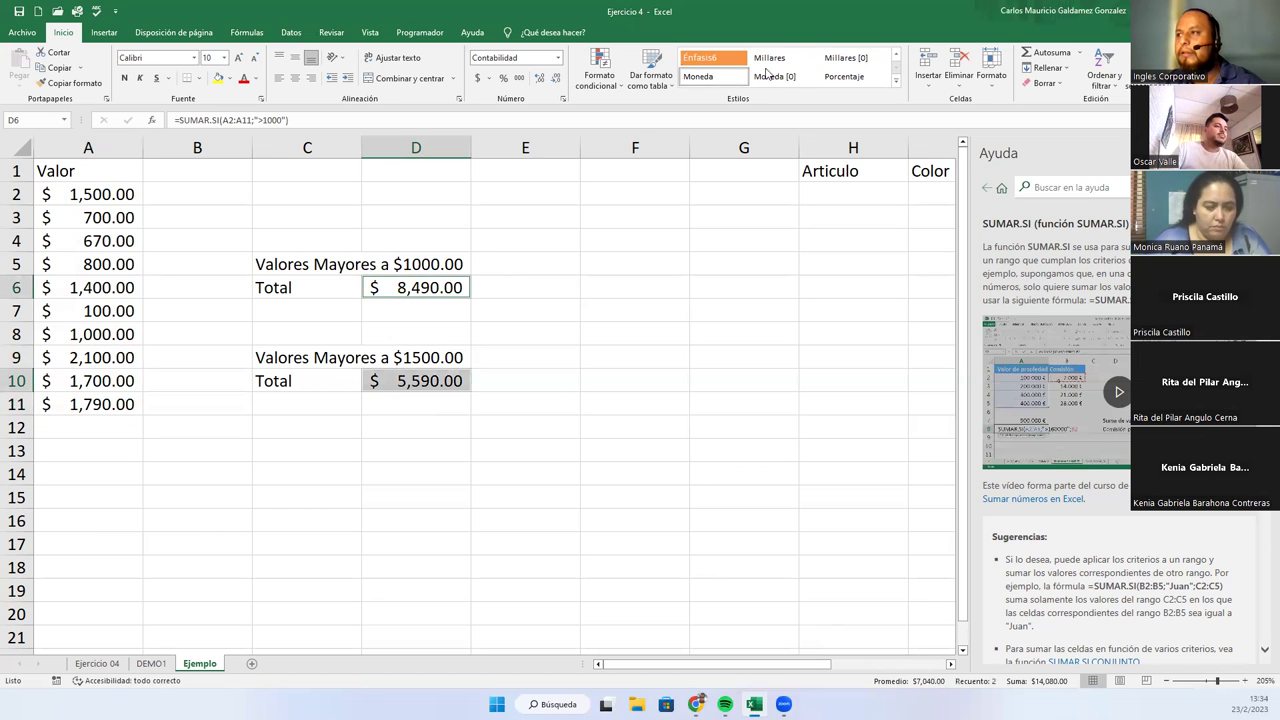
{"action": "left_click", "coordinate": [897, 87]}
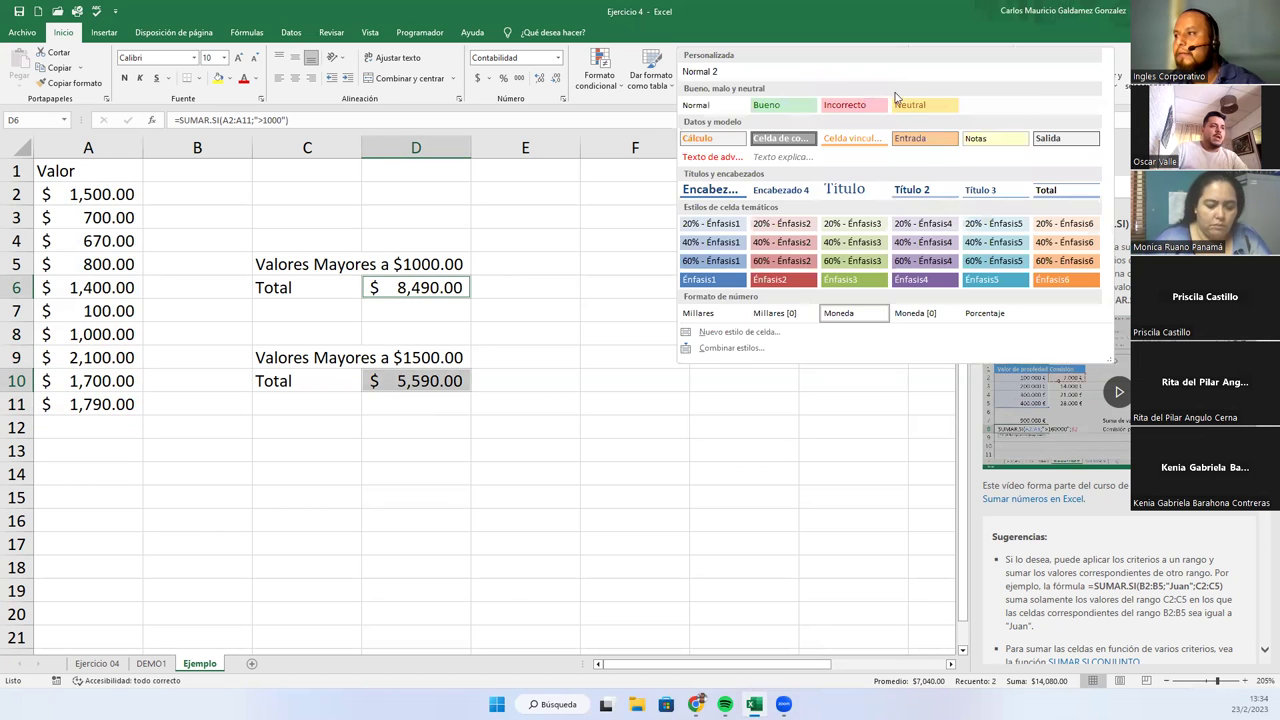
{"action": "left_click", "coordinate": [776, 105]}
{"action": "left_click", "coordinate": [423, 322]}
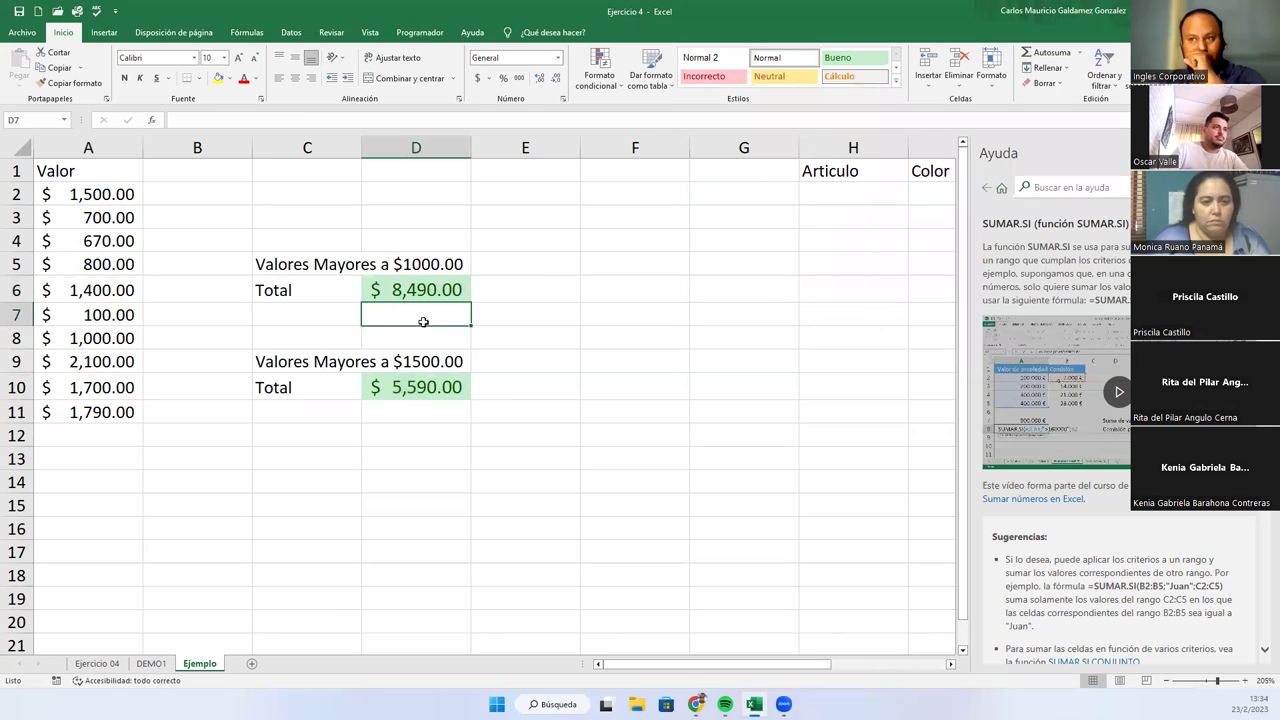
- Compare the unconditional sum of the whole Valor column, A1:A11, with the conditional total in D10
{"action": "left_click_drag", "start_coordinate": [66, 176], "coordinate": [120, 412]}
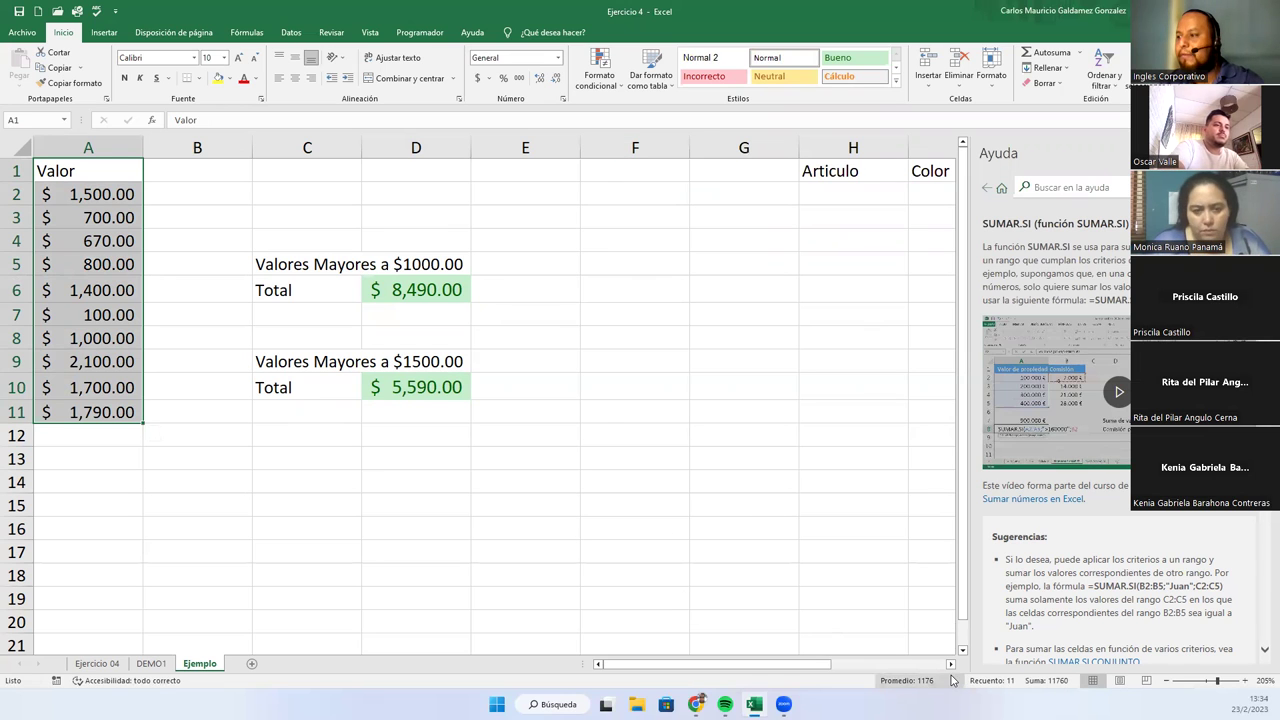
{"action": "left_click", "coordinate": [430, 398]}
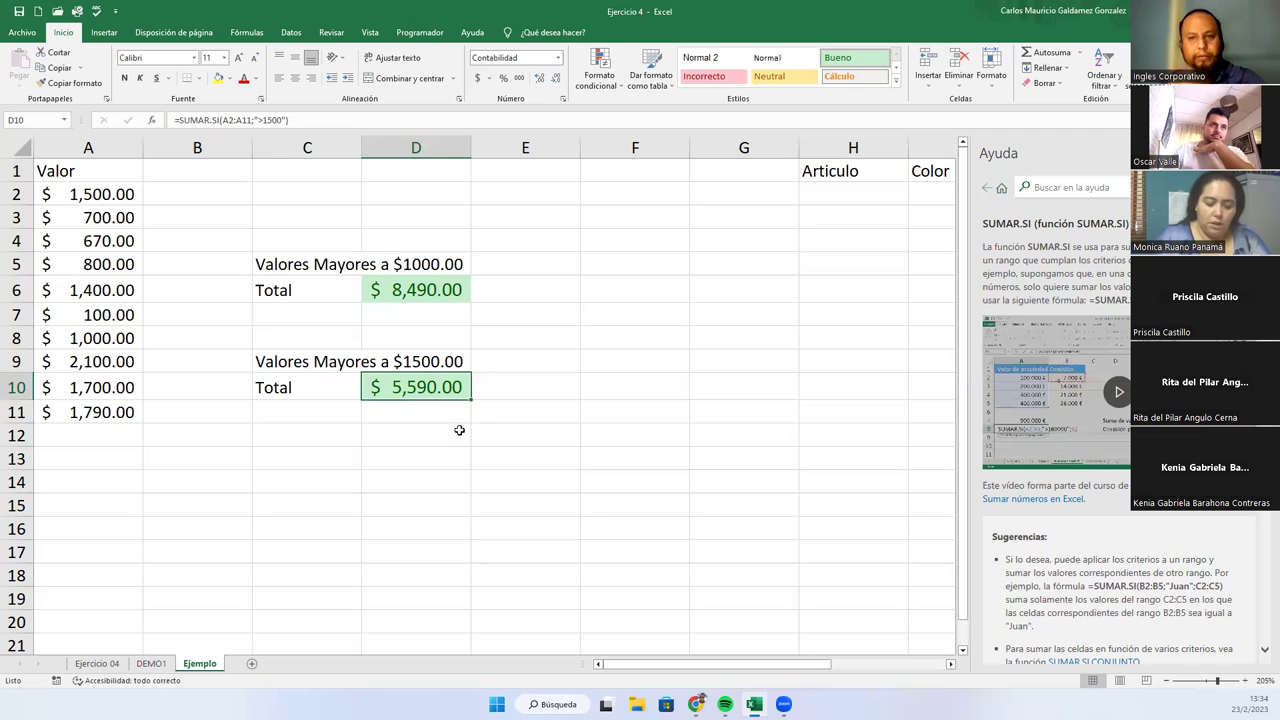
- Enter Camisa, Pantalon and Jarron in H2:H4 under the Articulo heading
{"action": "left_click", "coordinate": [951, 664]}
{"action": "left_click", "coordinate": [951, 664]}
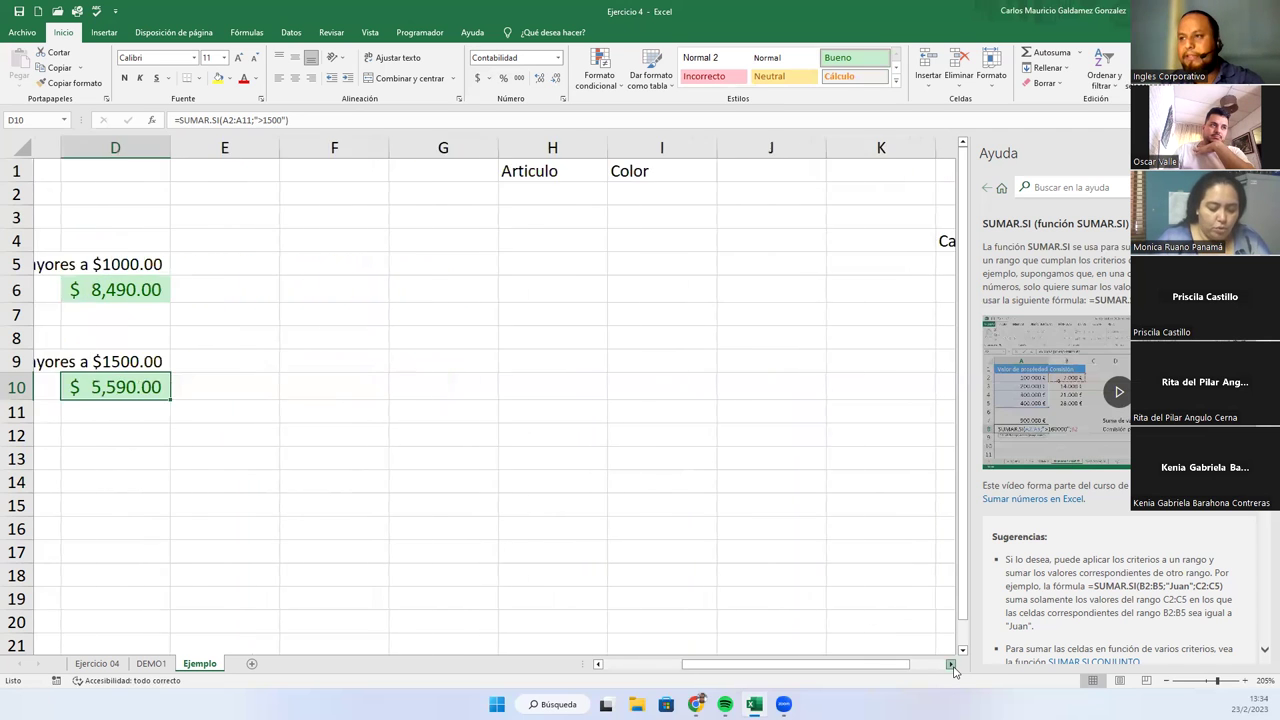
{"action": "left_click", "coordinate": [324, 199]}
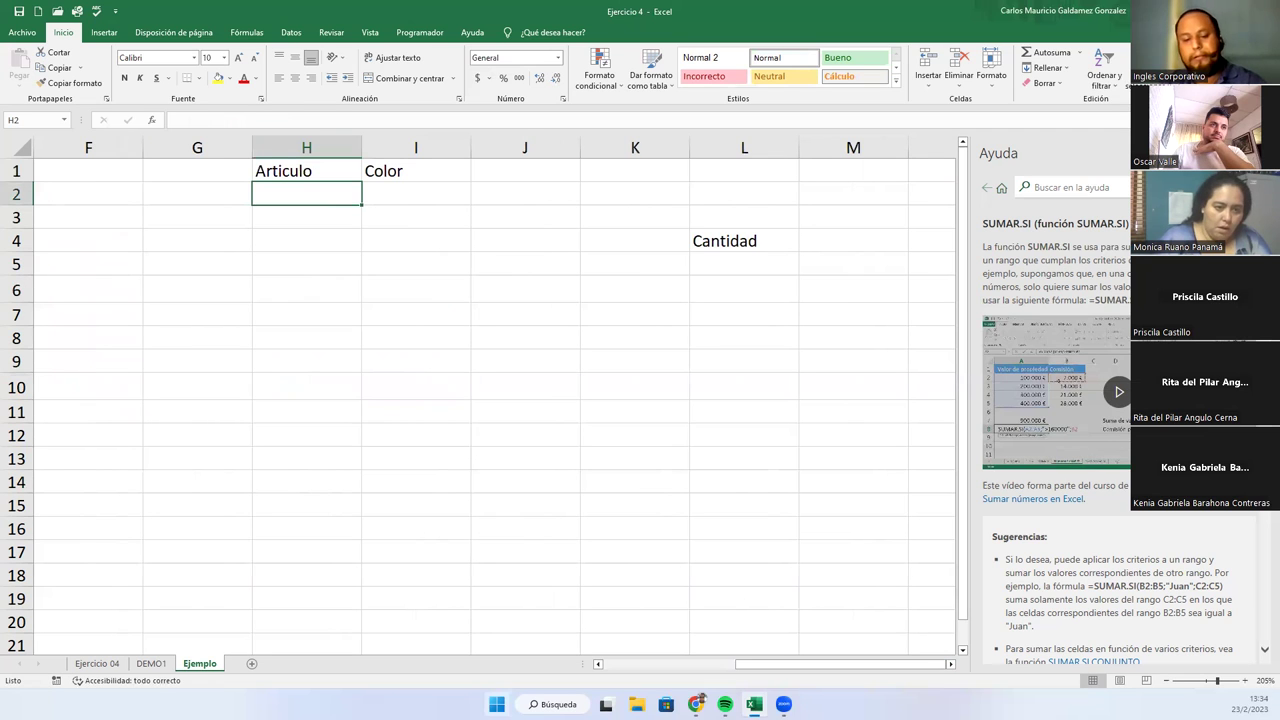
{"action": "type", "text": "Camisa"}
{"action": "key", "text": "Return"}
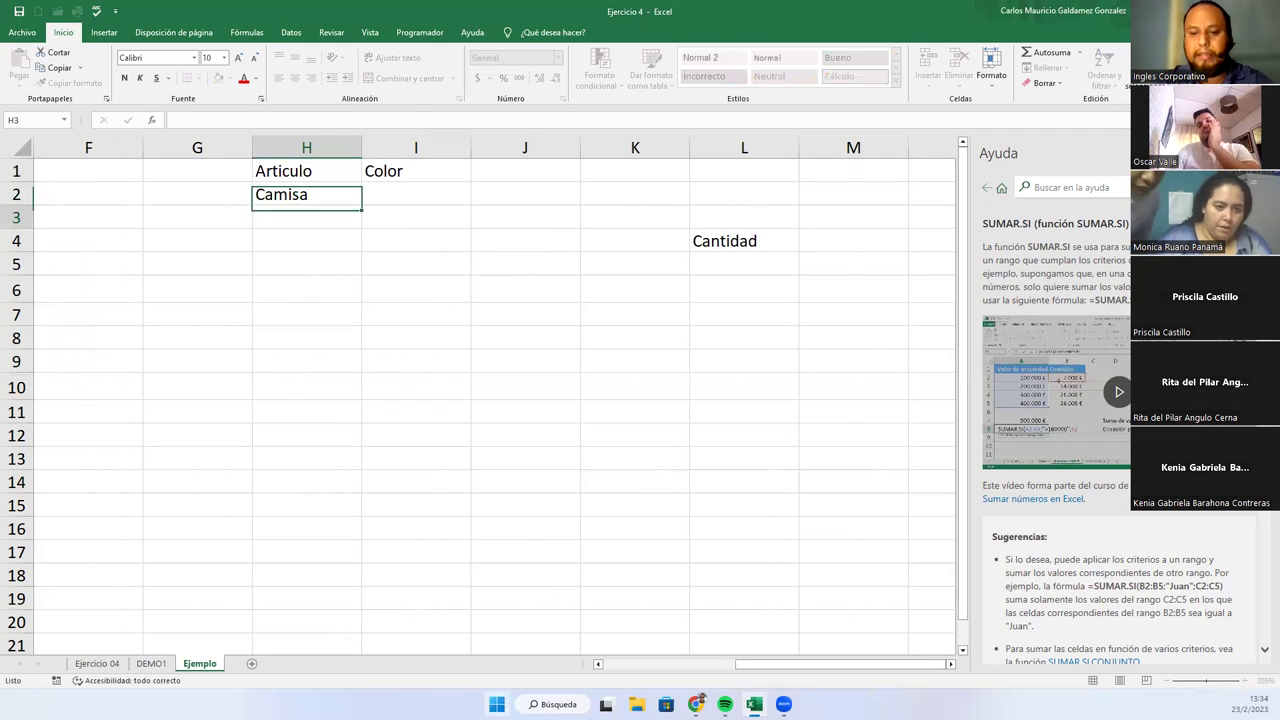
{"action": "type", "text": "Pantalon"}
{"action": "key", "text": "Return"}
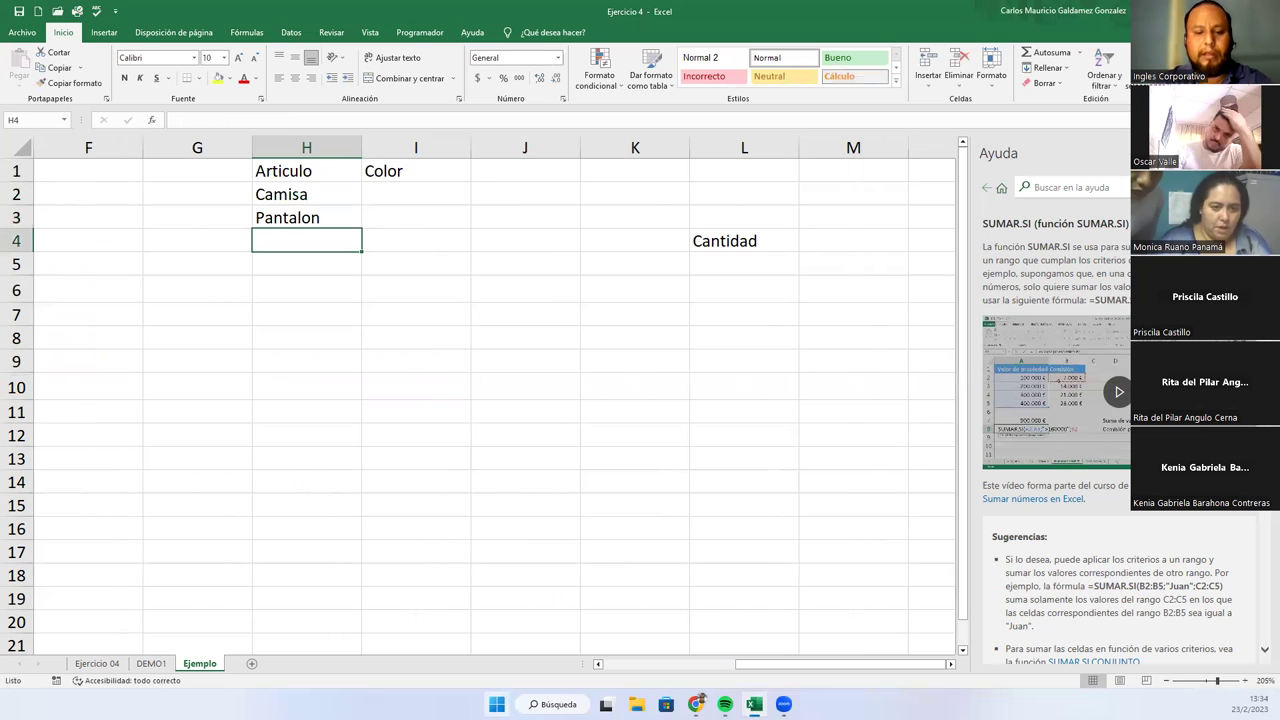
{"action": "type", "text": "Jarron"}
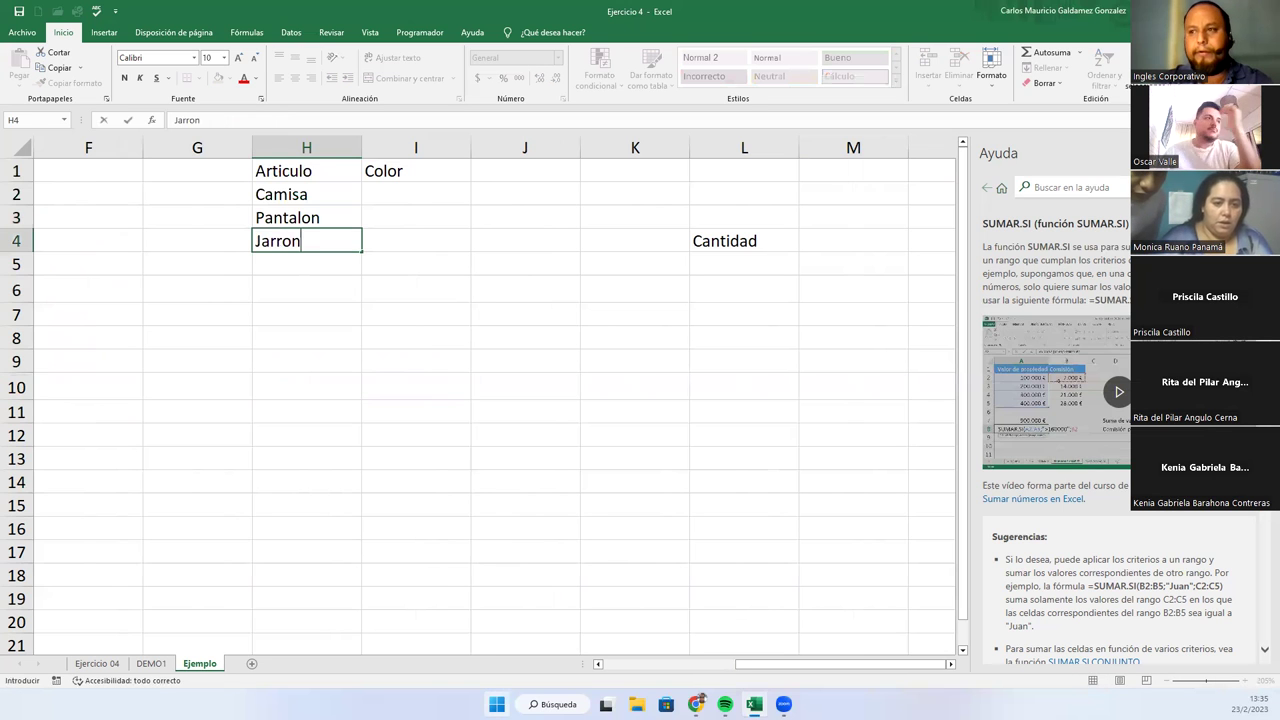
{"action": "key", "text": "Return"}
{"action": "key", "text": "super"}
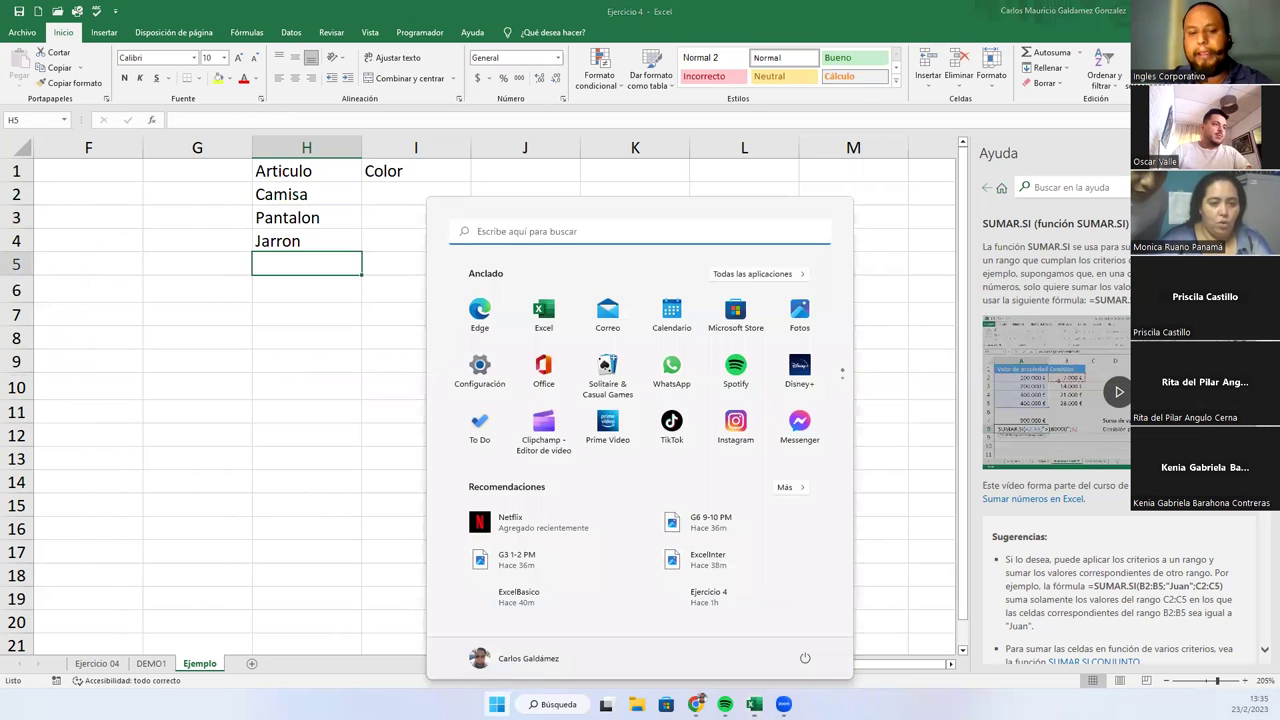
{"action": "type", "text": "Sab"}
{"action": "key", "text": "Escape"}
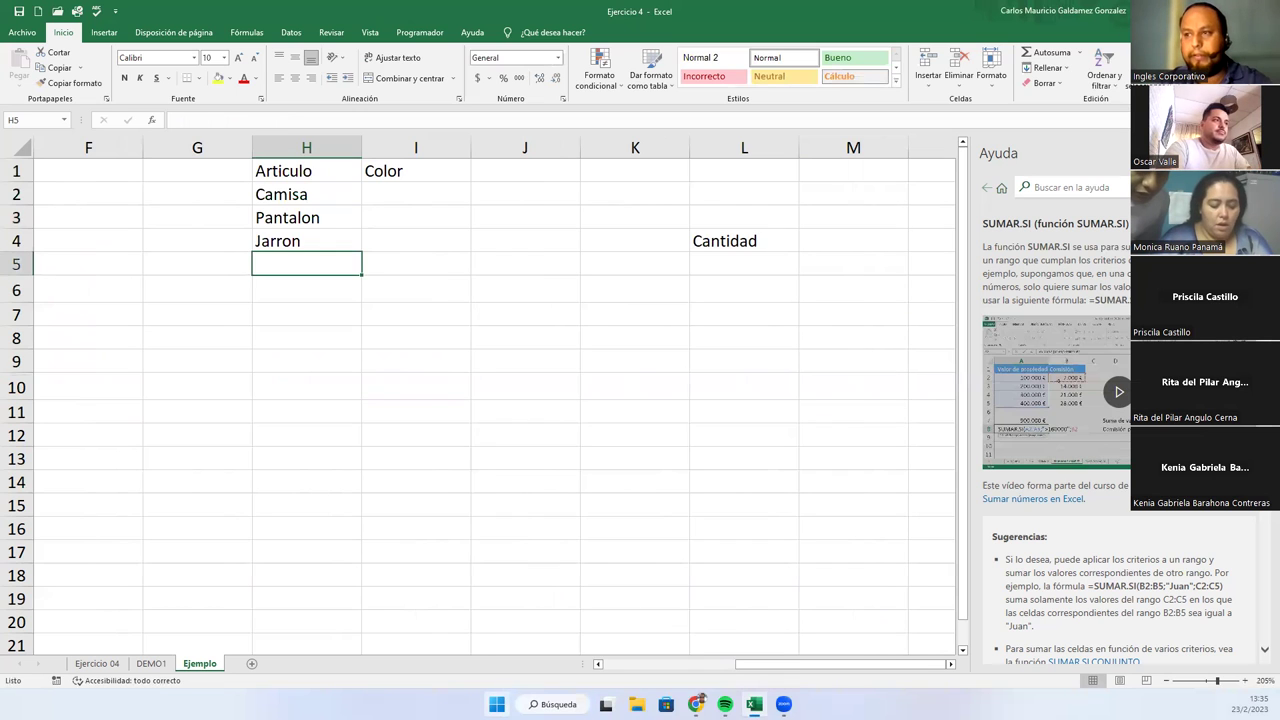
- Enter Sabana, Cortina, Silla and Mesa in H5:H8 of the Articulo column
{"action": "type", "text": "Sabana"}
{"action": "key", "text": "Return"}
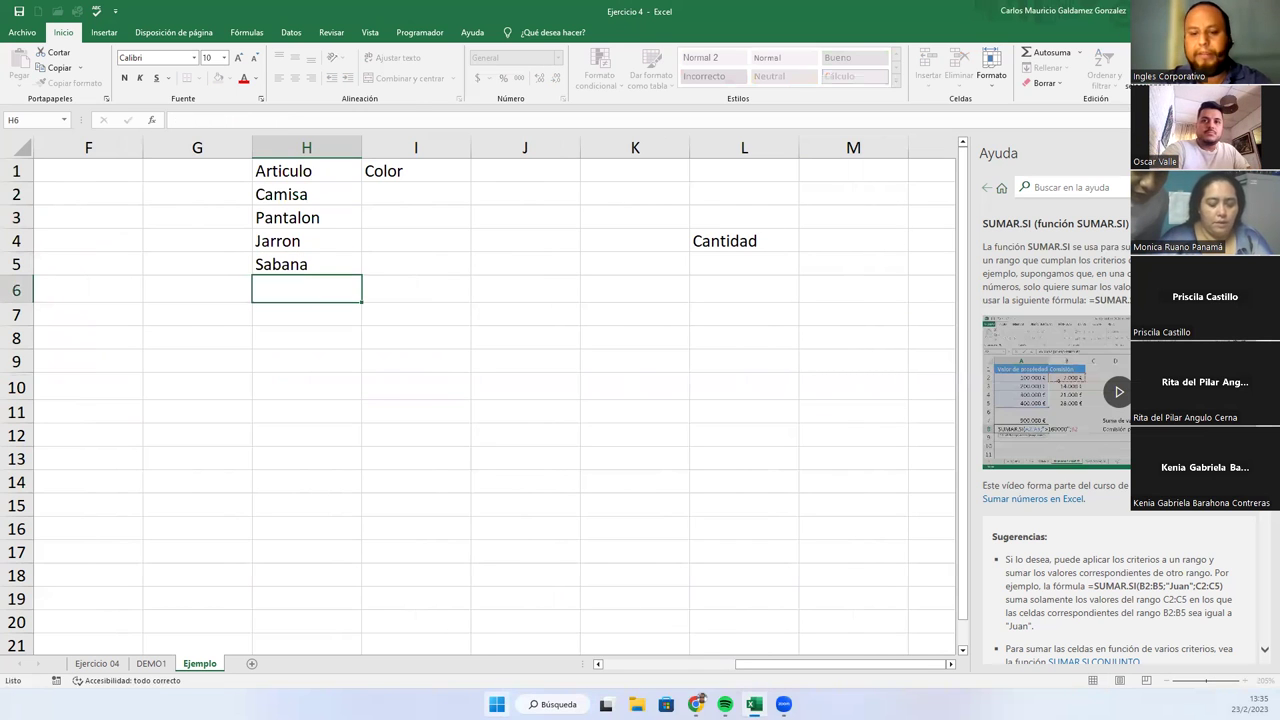
{"action": "type", "text": "Cortina"}
{"action": "key", "text": "Return"}
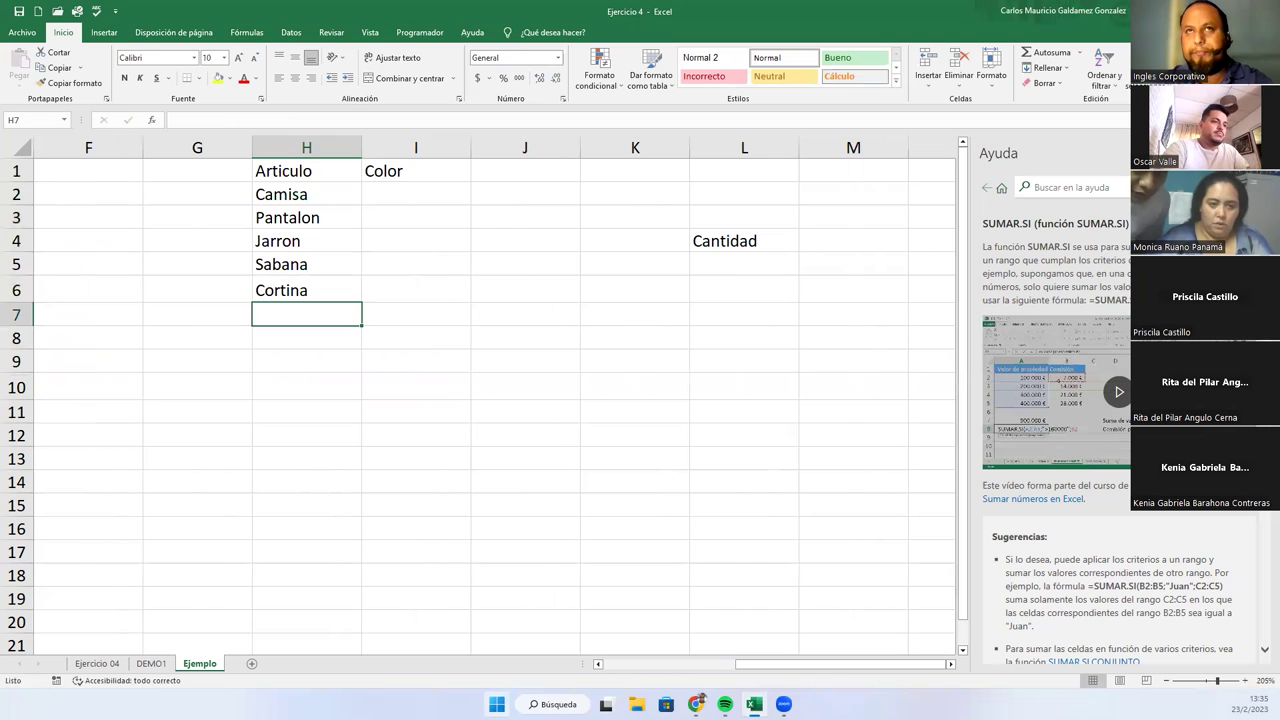
{"action": "type", "text": "Silla"}
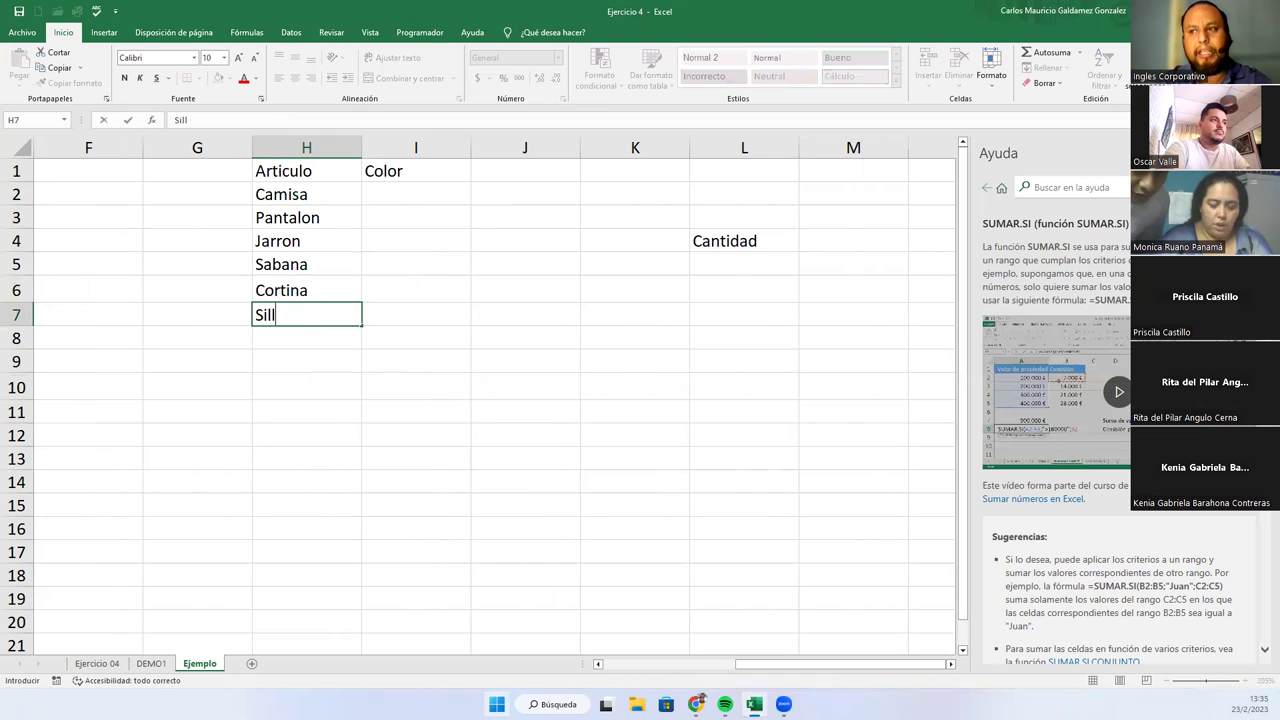
{"action": "key", "text": "Return"}
{"action": "type", "text": "Mesa"}
{"action": "key", "text": "Return"}
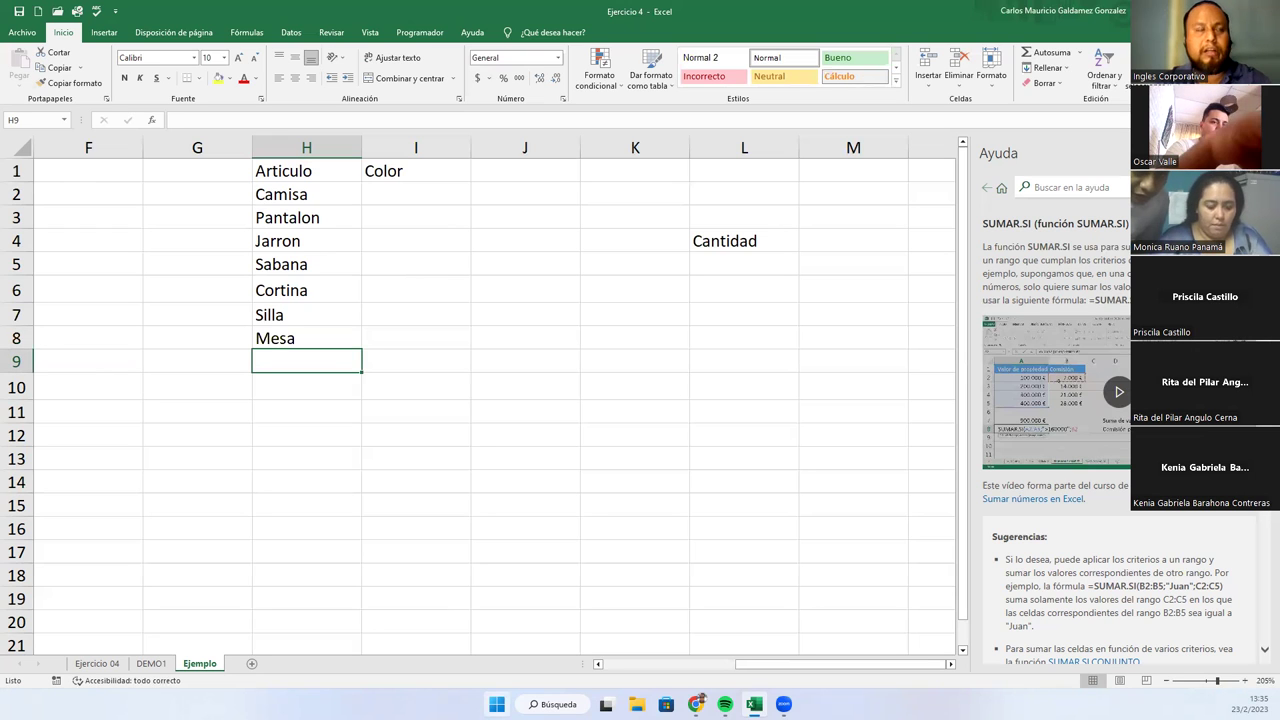
- Complete the Articulo list with Estante, Sofa and Sillon in H9:H11
{"action": "type", "text": "Estante"}
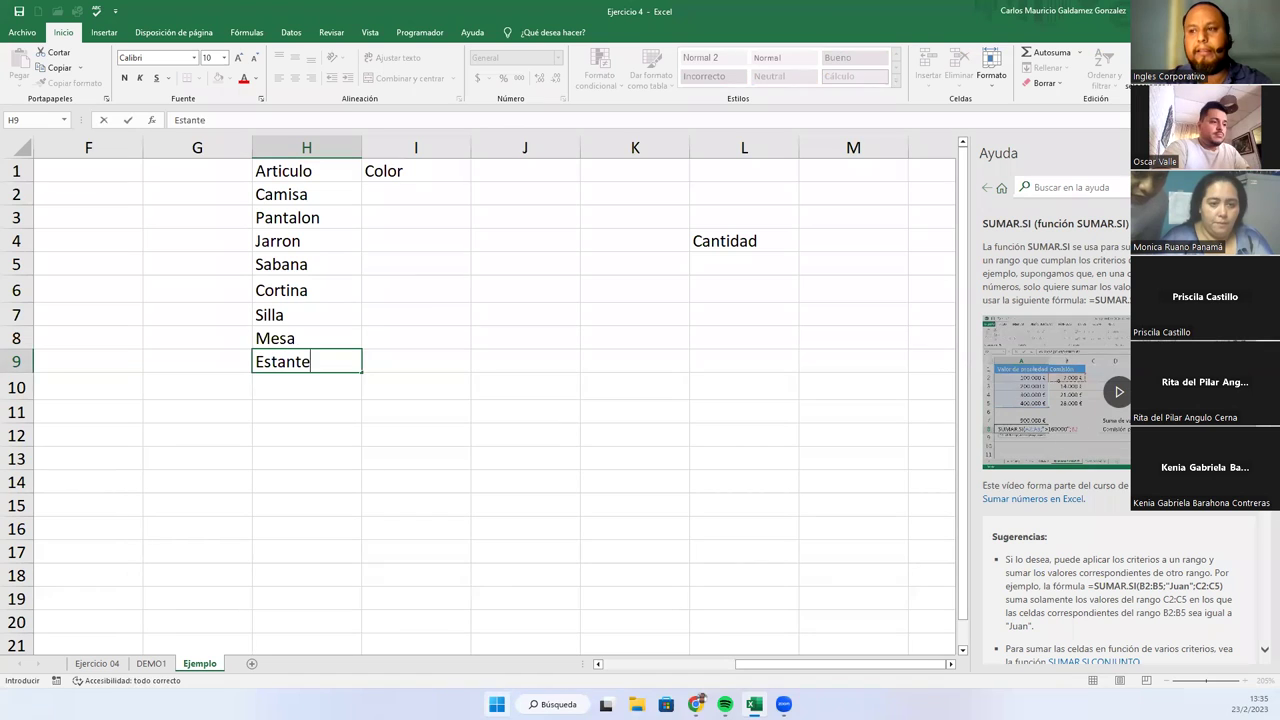
{"action": "key", "text": "Return"}
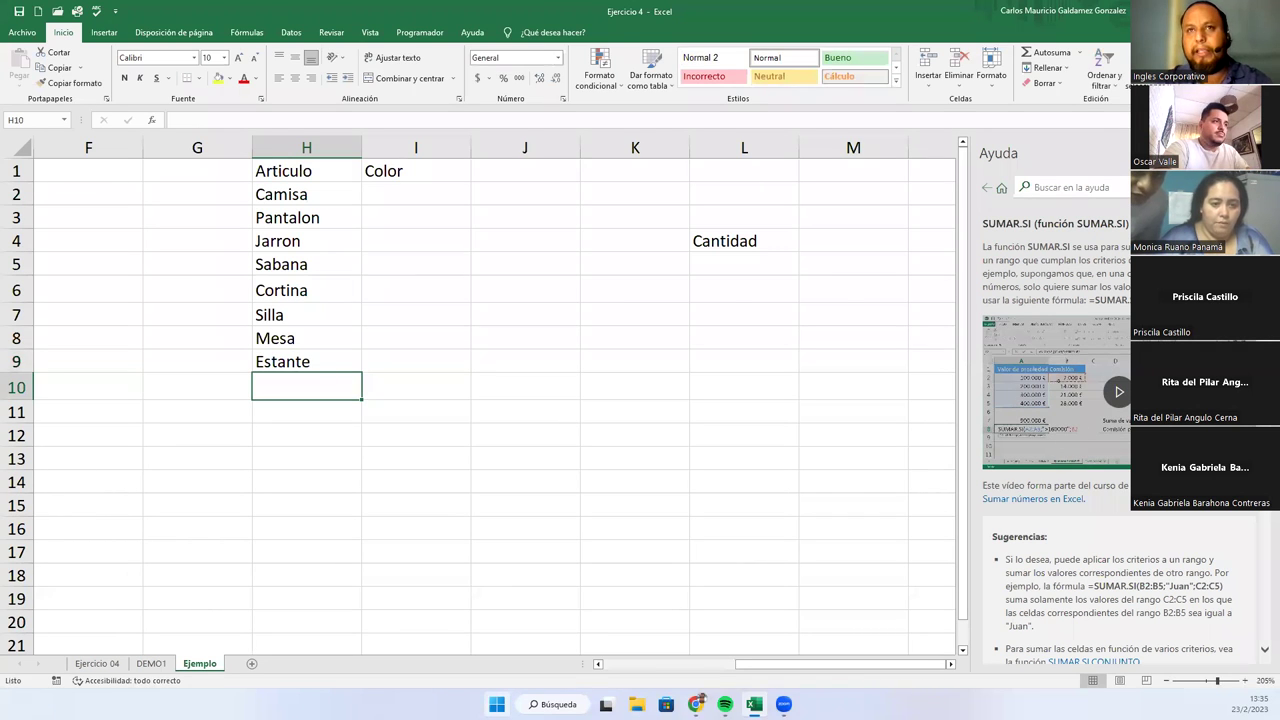
{"action": "type", "text": "Sofa"}
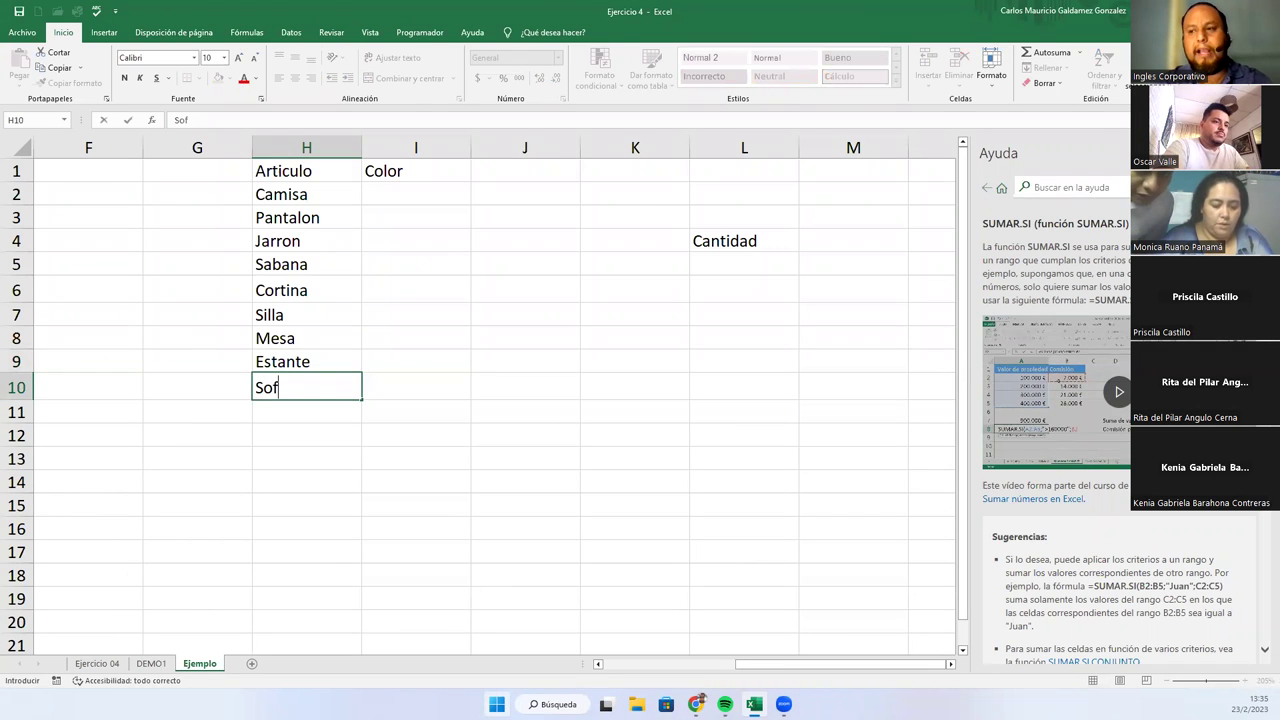
{"action": "key", "text": "Return"}
{"action": "type", "text": "Sillon"}
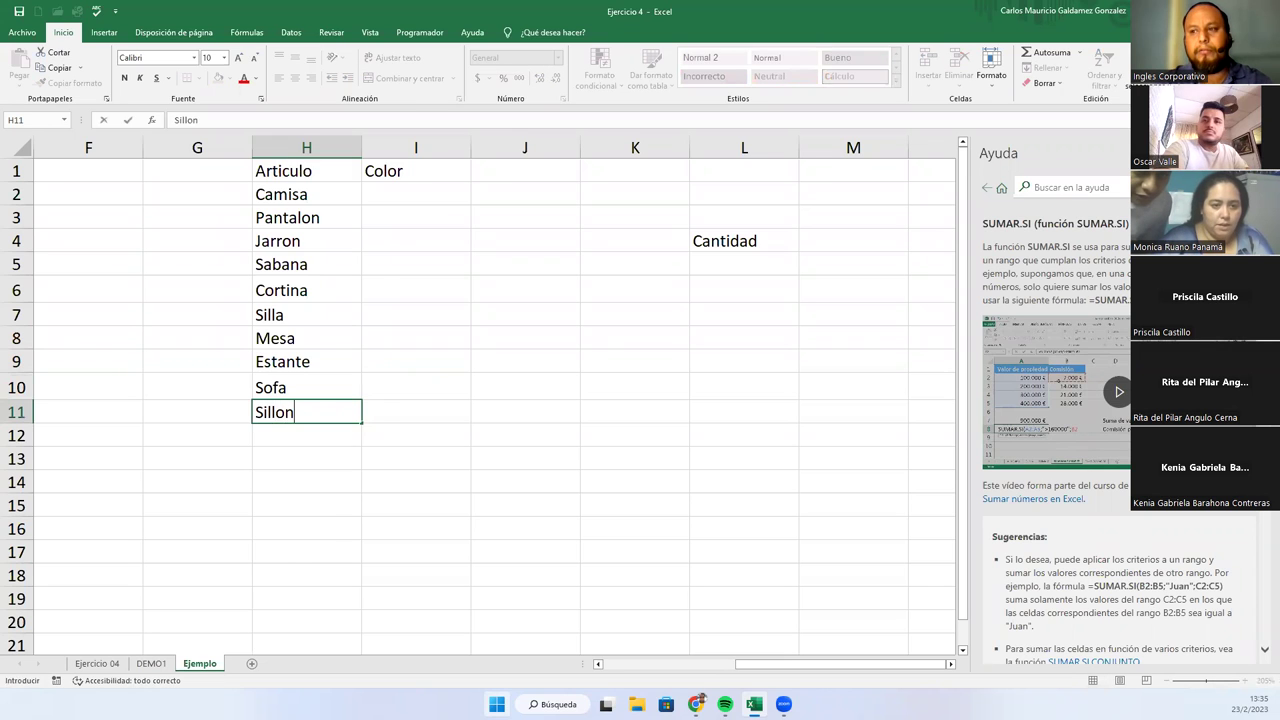
{"action": "key", "text": "Return"}
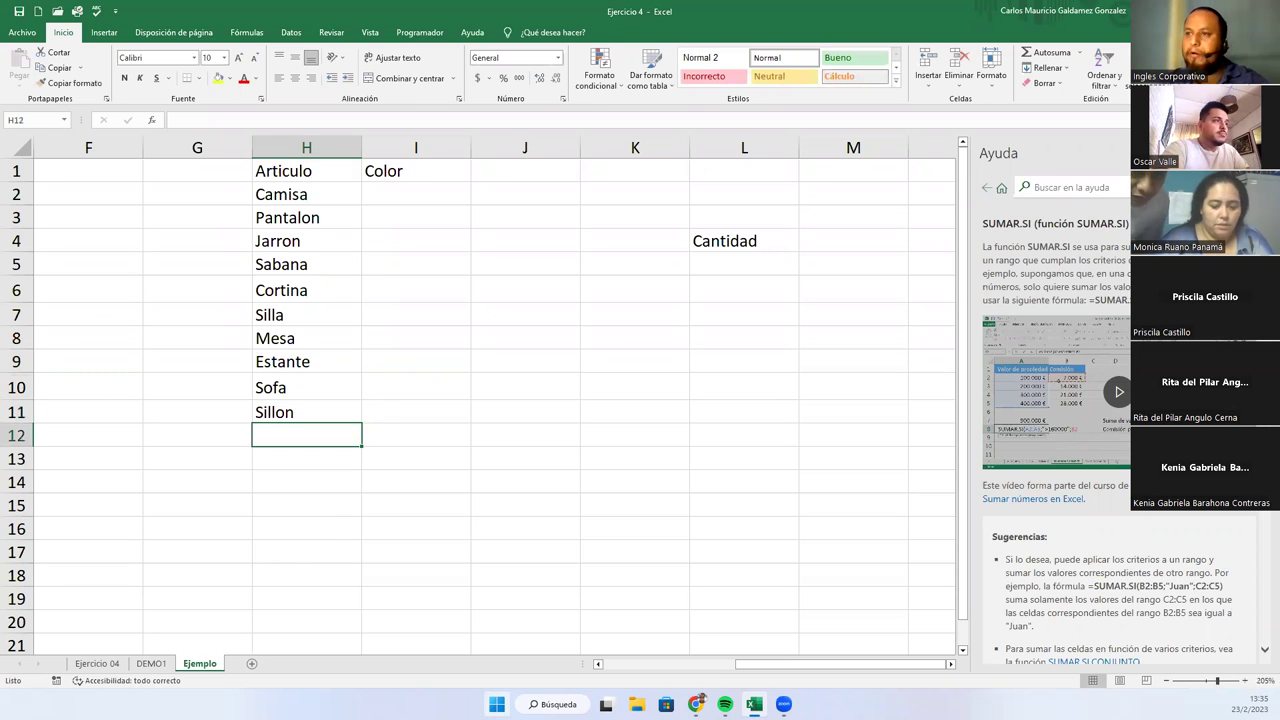
- Enter the colors Verde, Azul and Morado in I2:I4 for the first three articles
{"action": "left_click", "coordinate": [409, 196]}
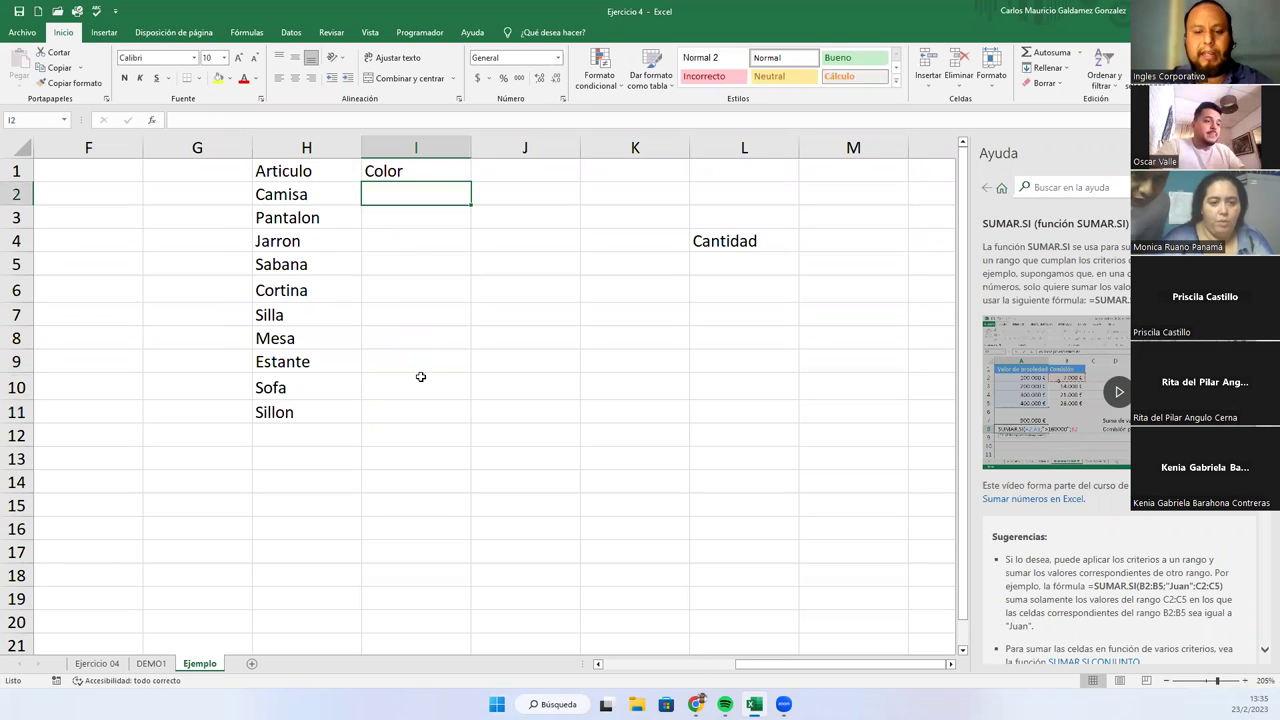
{"action": "type", "text": "Verde"}
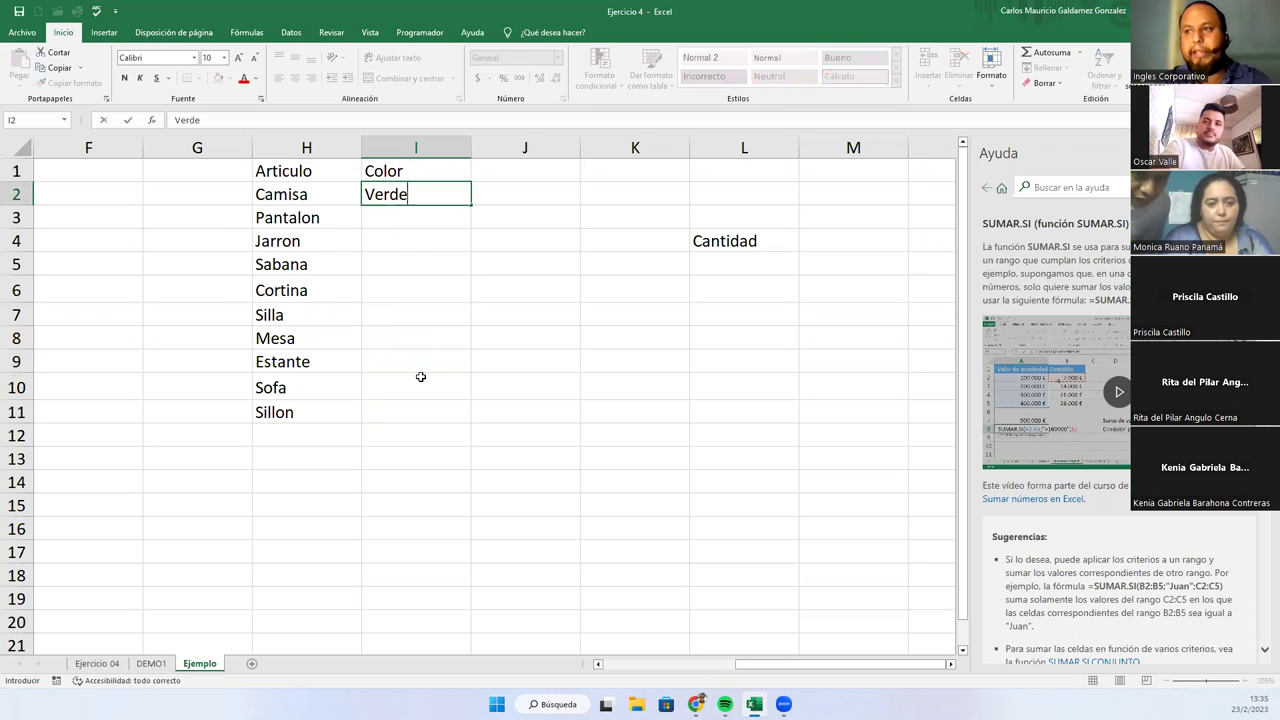
{"action": "key", "text": "Return"}
{"action": "type", "text": "Azul"}
{"action": "key", "text": "Return"}
{"action": "type", "text": "Morado"}
{"action": "key", "text": "Return"}
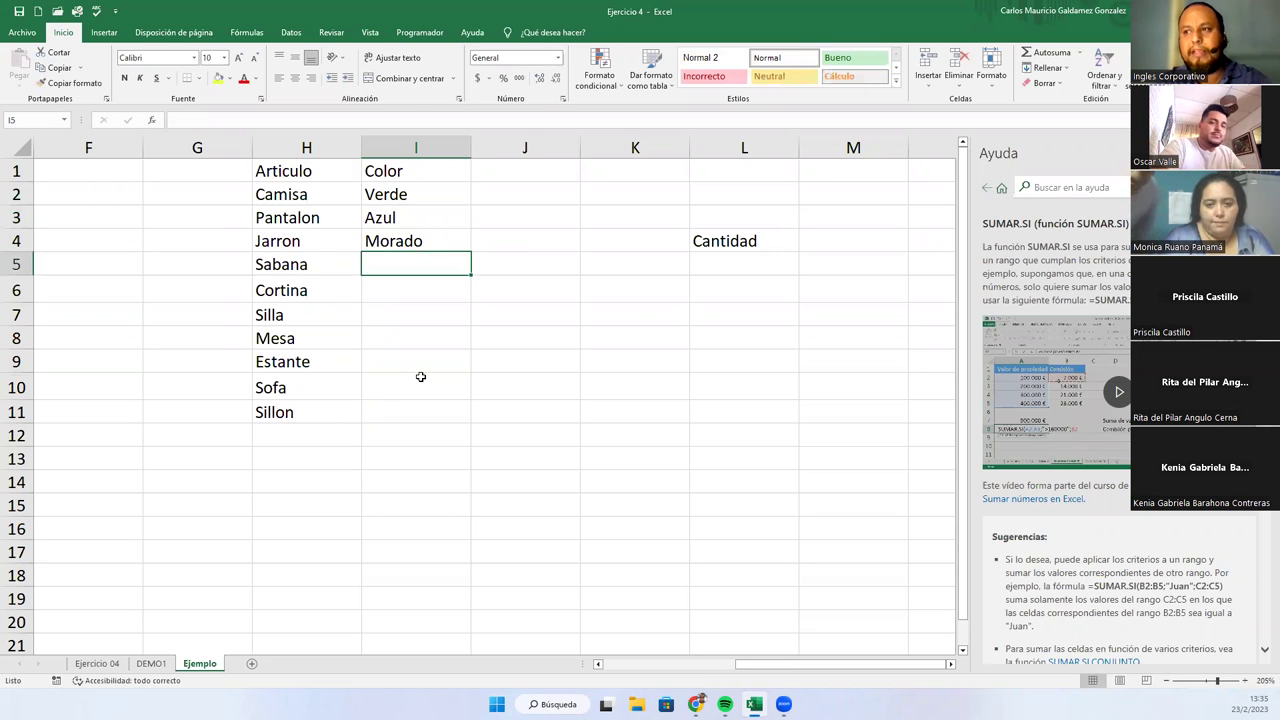
- Enter Blanca for Sabana in I5 and Verde for Cortina and Silla in I6:I7
{"action": "type", "text": "A"}
{"action": "key", "text": "Delete"}
{"action": "key", "text": "BackSpace"}
{"action": "type", "text": "Blanca"}
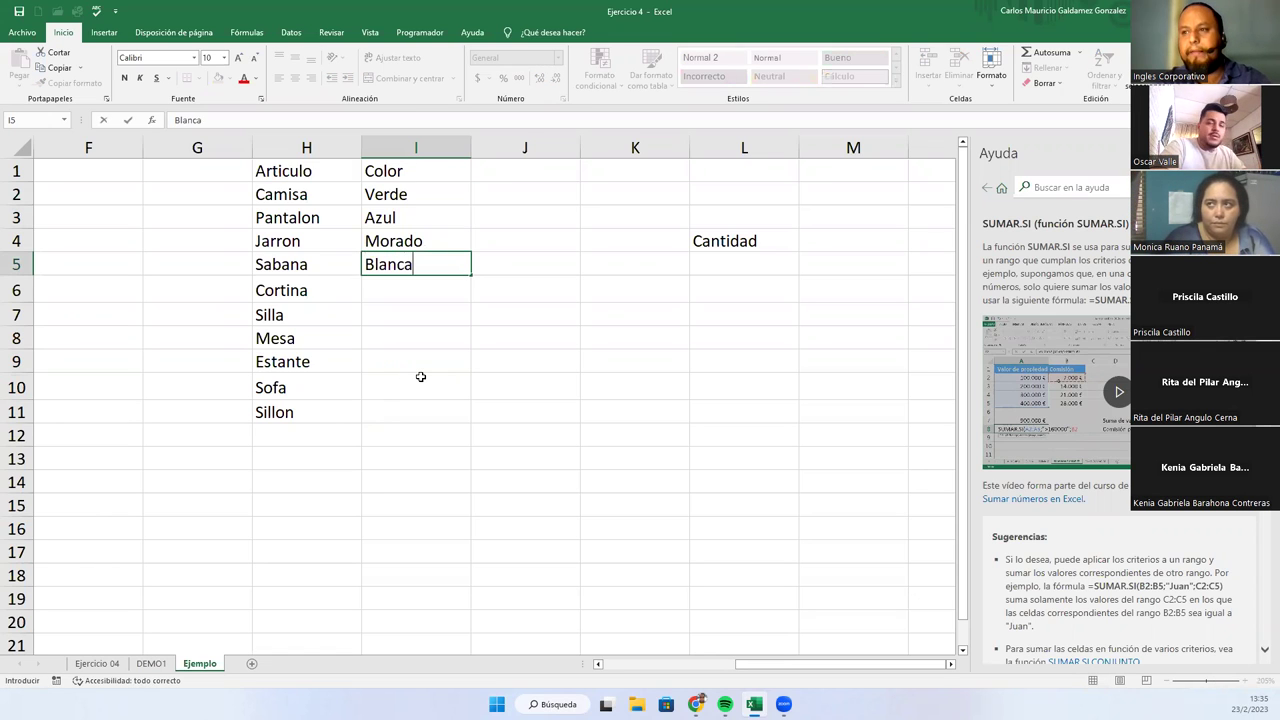
{"action": "key", "text": "Return"}
{"action": "type", "text": "Verde"}
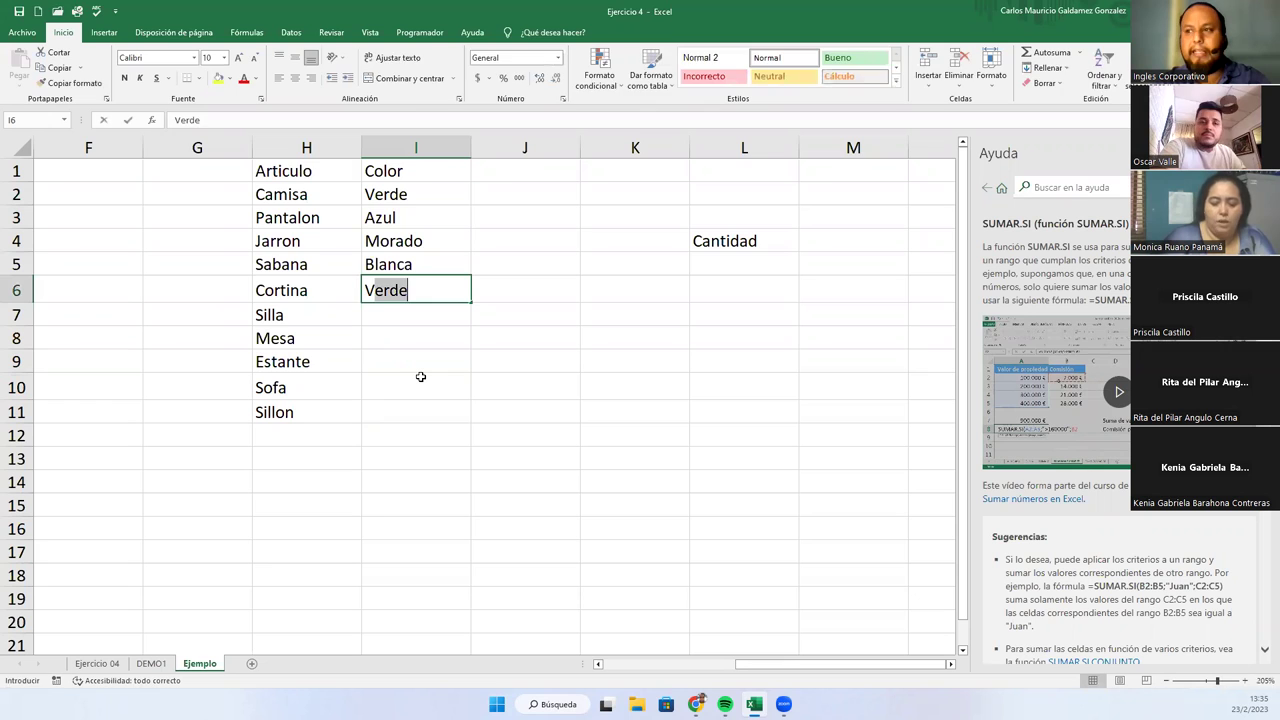
{"action": "key", "text": "Return"}
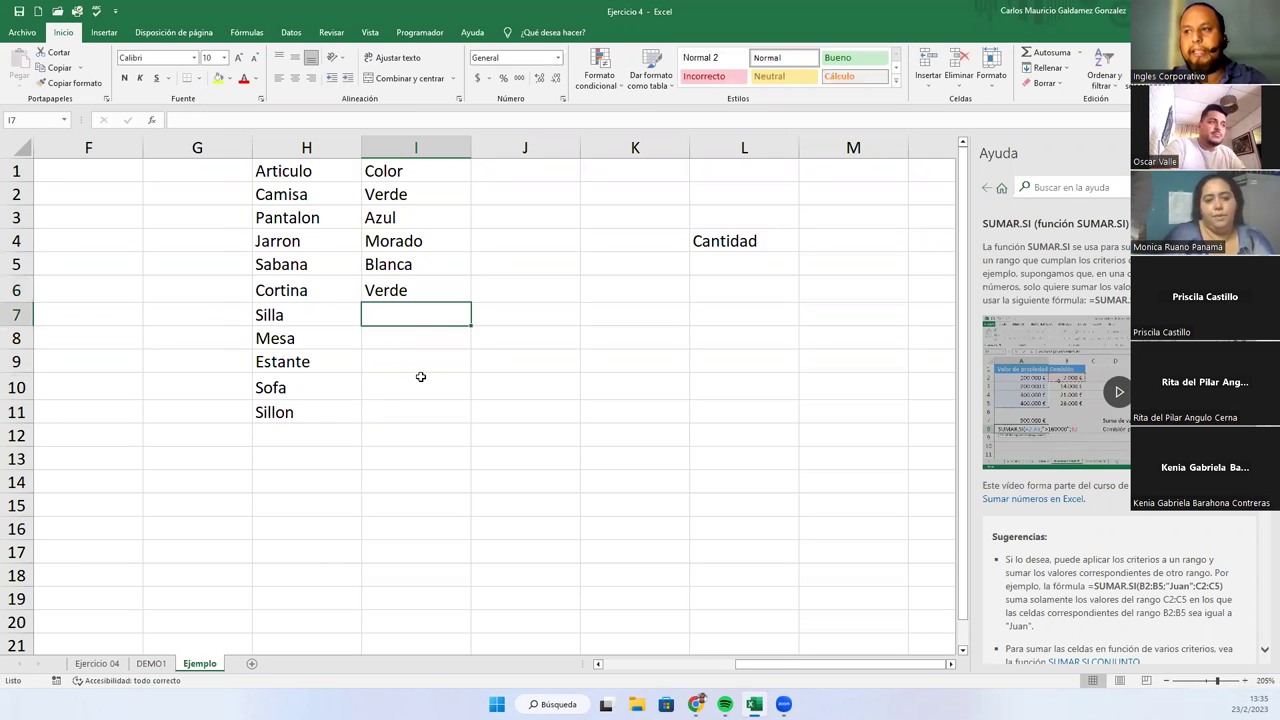
{"action": "type", "text": "Ver"}
{"action": "key", "text": "Return"}
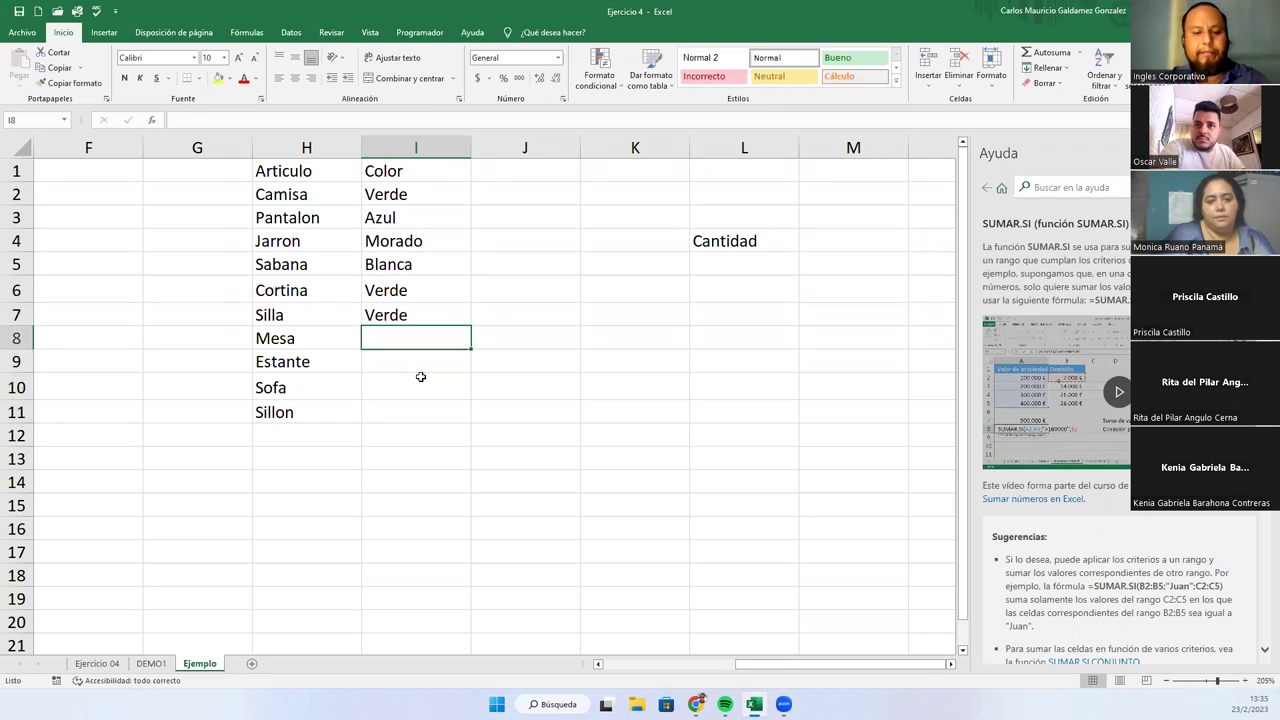
- Fill I8:I11 with the color Café for Mesa, Estante, Sofa and Sillon
{"action": "type", "text": "Café"}
{"action": "key", "text": "Return"}
{"action": "type", "text": "Caf"}
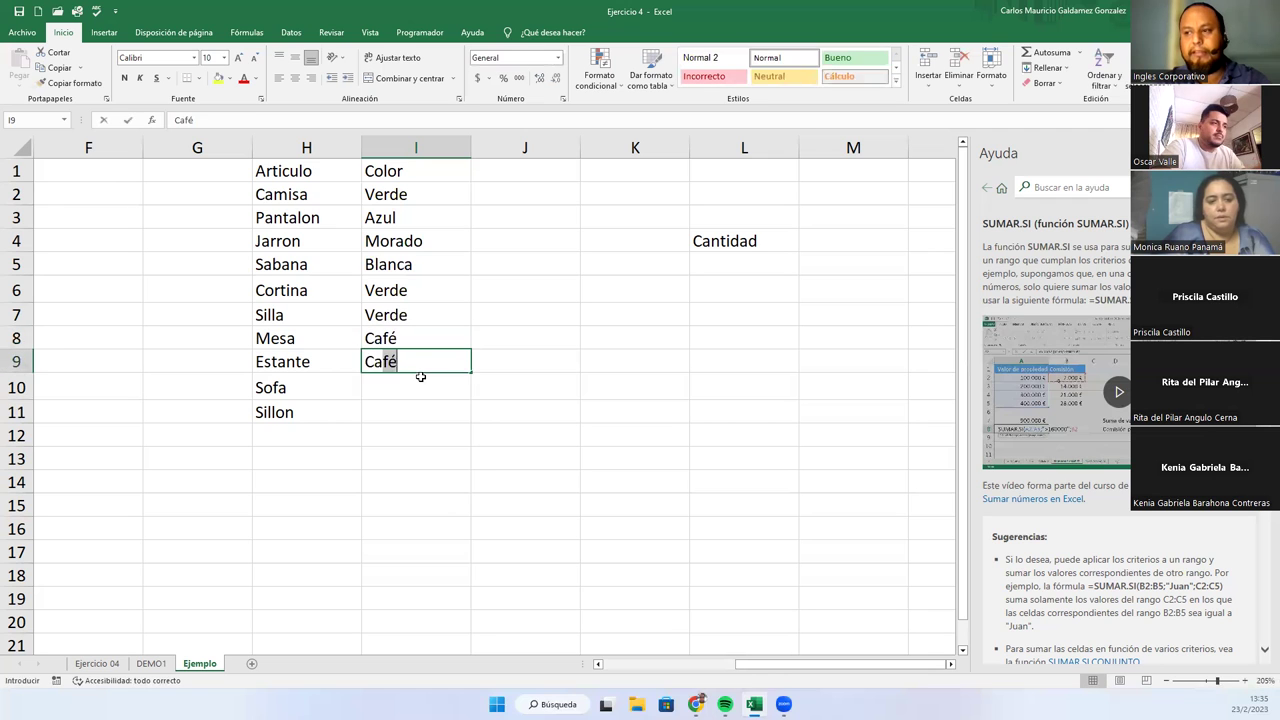
{"action": "key", "text": "Return"}
{"action": "type", "text": "Cafe"}
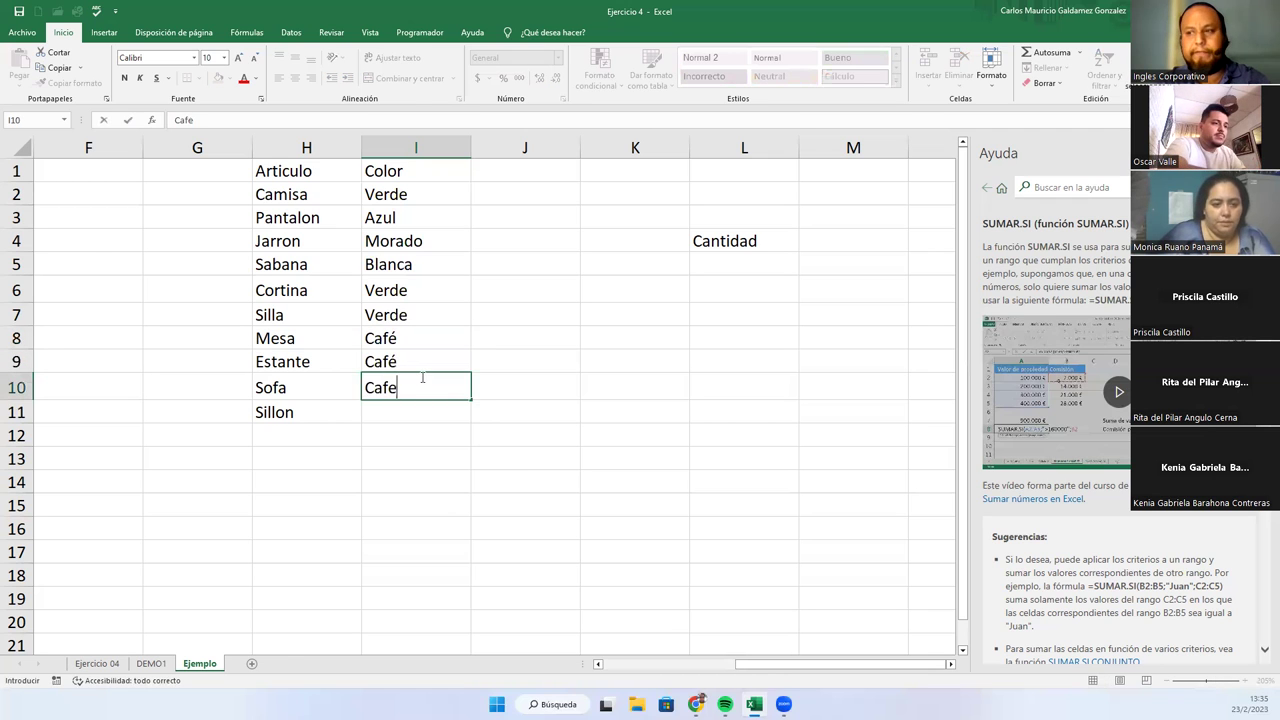
{"action": "key", "text": "Return"}
{"action": "type", "text": "C"}
{"action": "key", "text": "BackSpace"}
{"action": "type", "text": "Caf"}
{"action": "key", "text": "Return"}
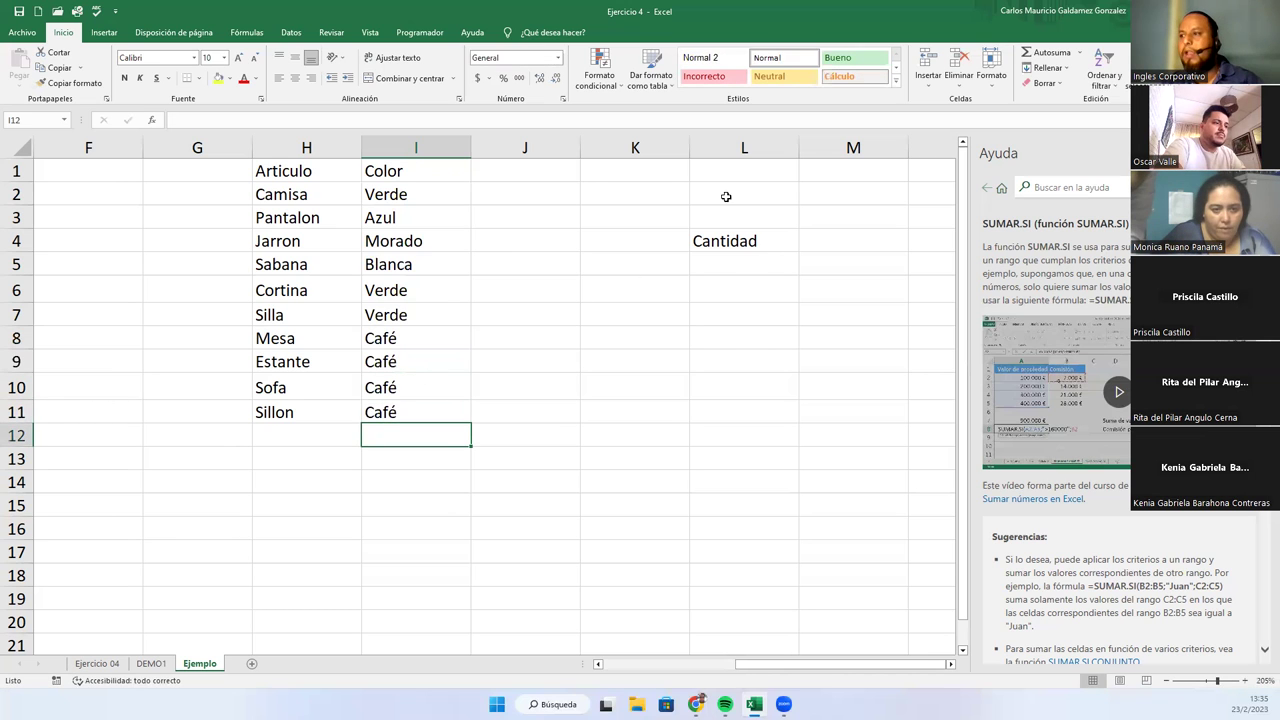
- Move the Cantidad label from L4 to K4 and bold the Articulo and Color headings in H1:I1
{"action": "left_click", "coordinate": [716, 243]}
{"action": "left_click_drag", "start_coordinate": [720, 252], "coordinate": [623, 241]}
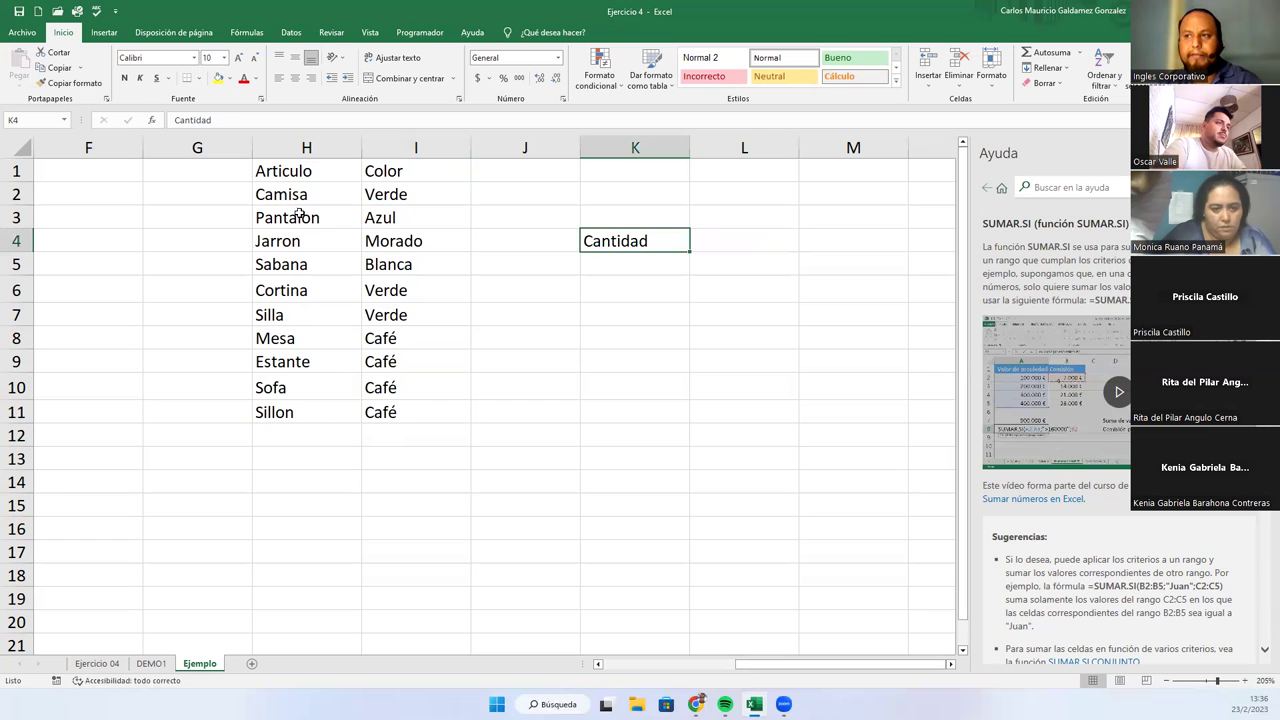
{"action": "left_click_drag", "start_coordinate": [306, 173], "coordinate": [398, 172]}
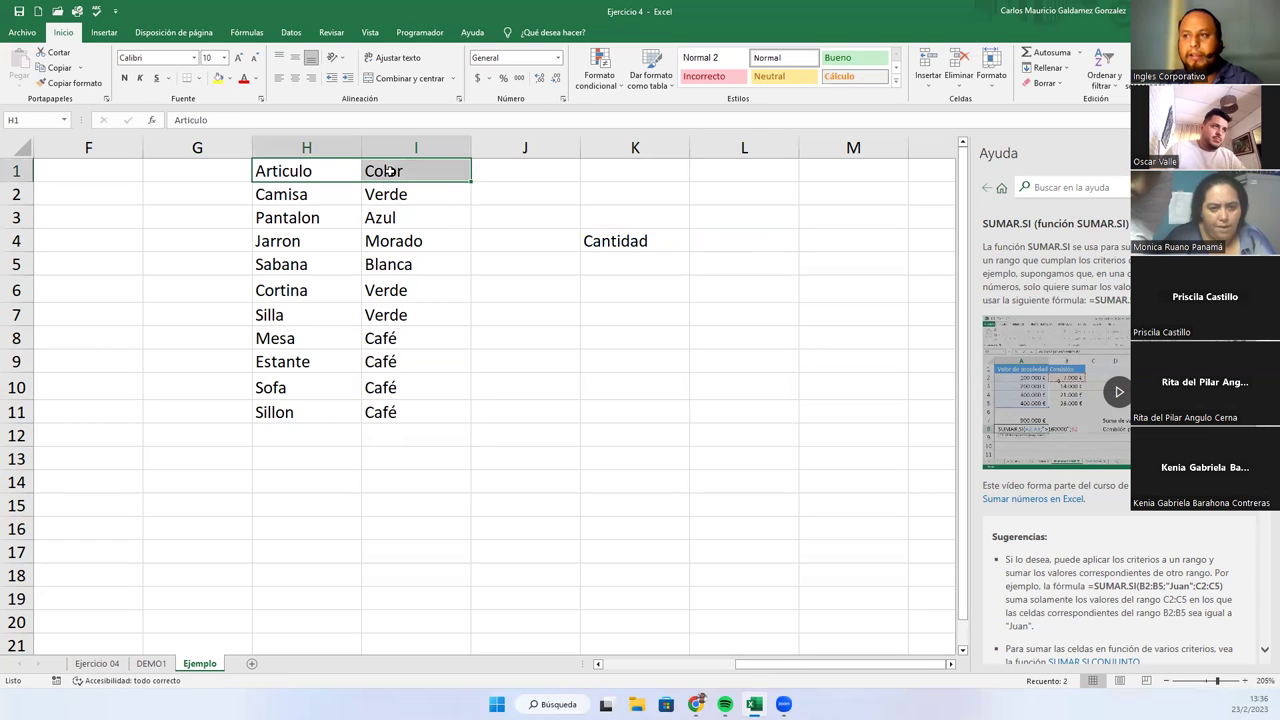
{"action": "left_click", "coordinate": [124, 78]}
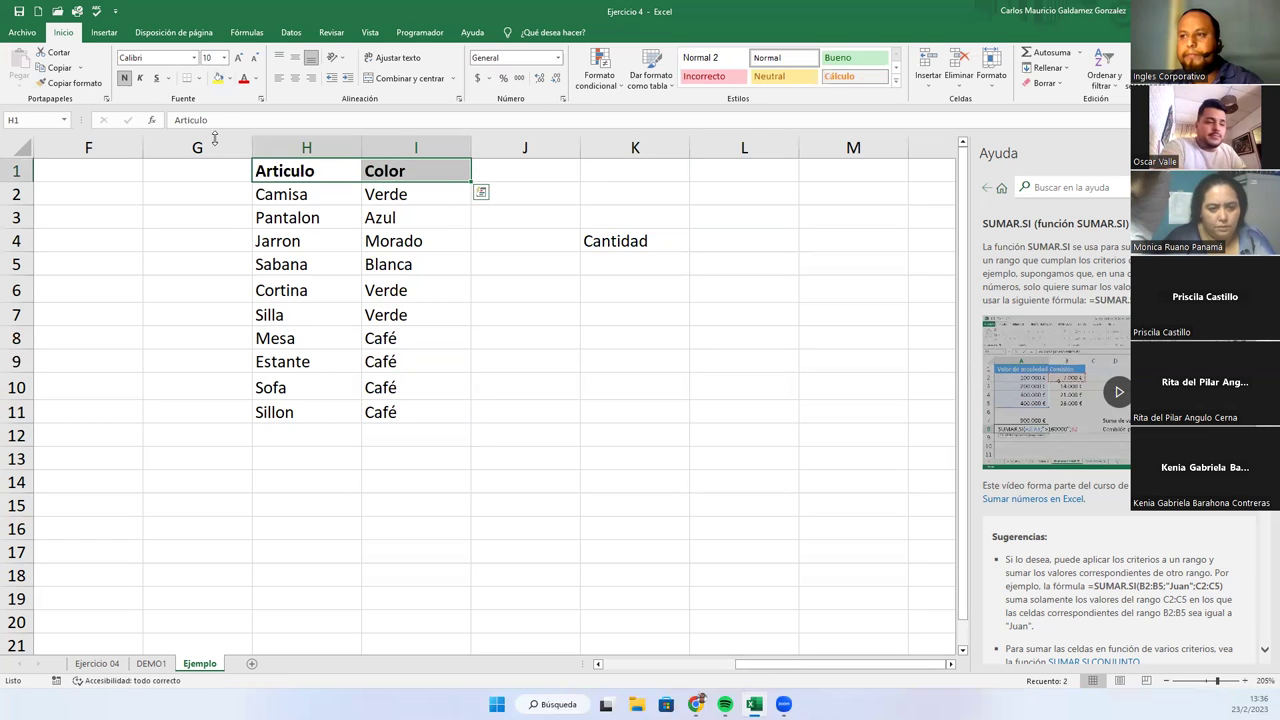
- Enter the label "Articulos color verde" in K3, above Cantidad
{"action": "left_click", "coordinate": [712, 237]}
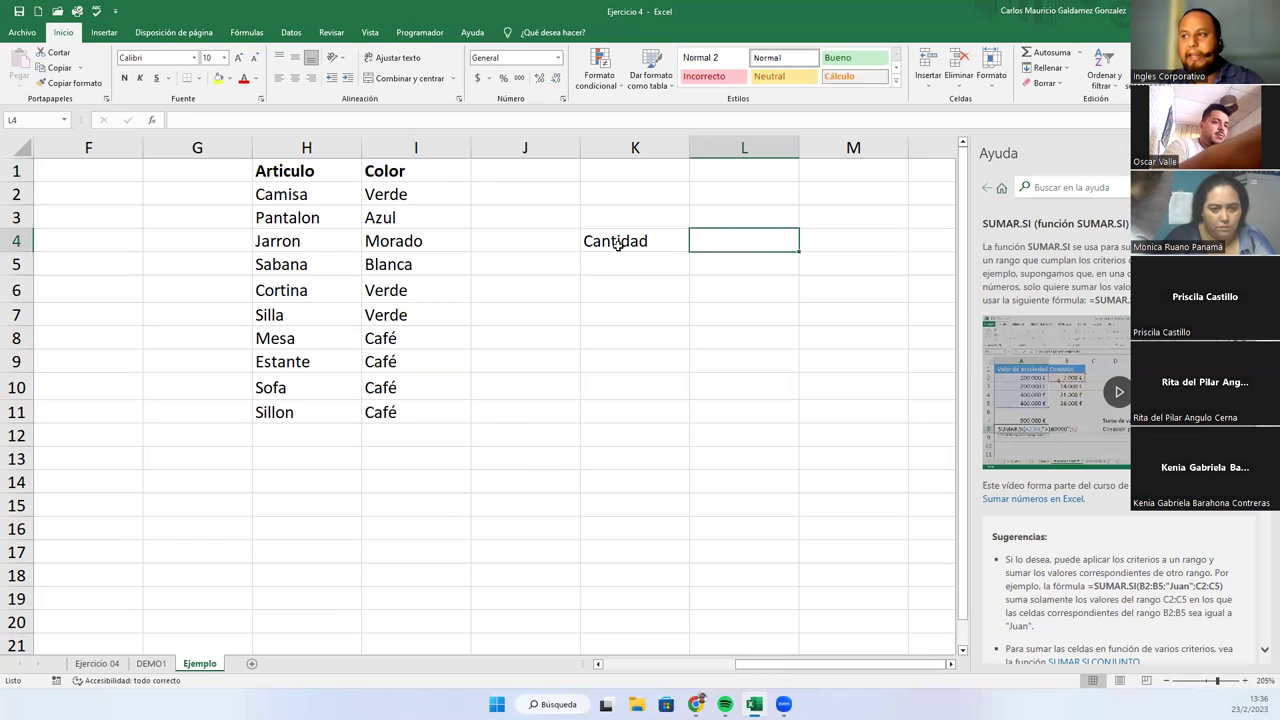
{"action": "left_click", "coordinate": [620, 213]}
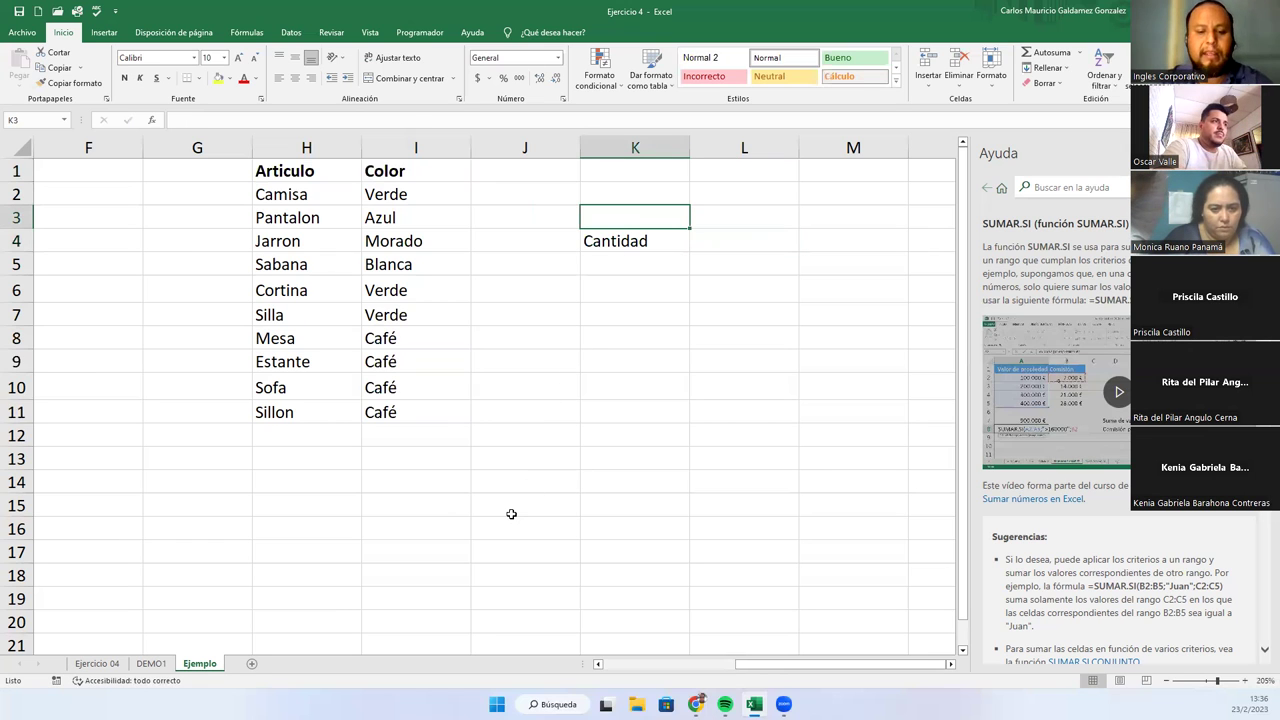
{"action": "type", "text": "Articulos "}
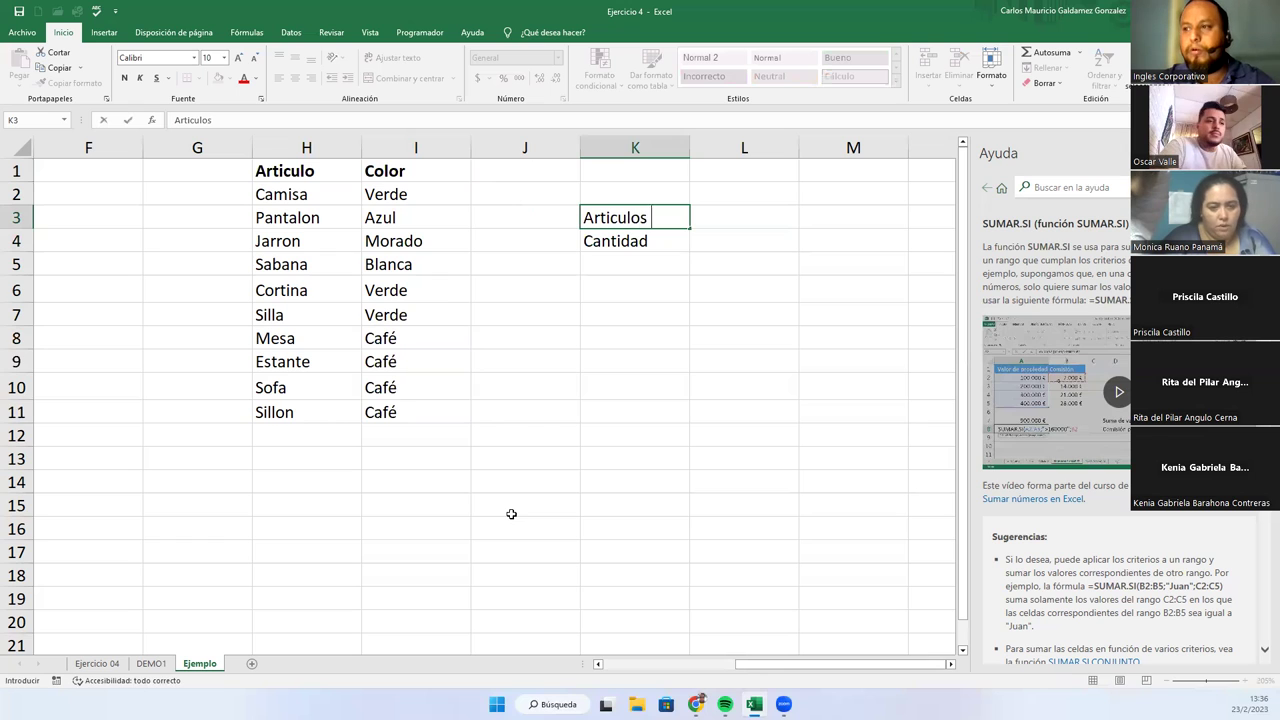
{"action": "type", "text": "color ve"}
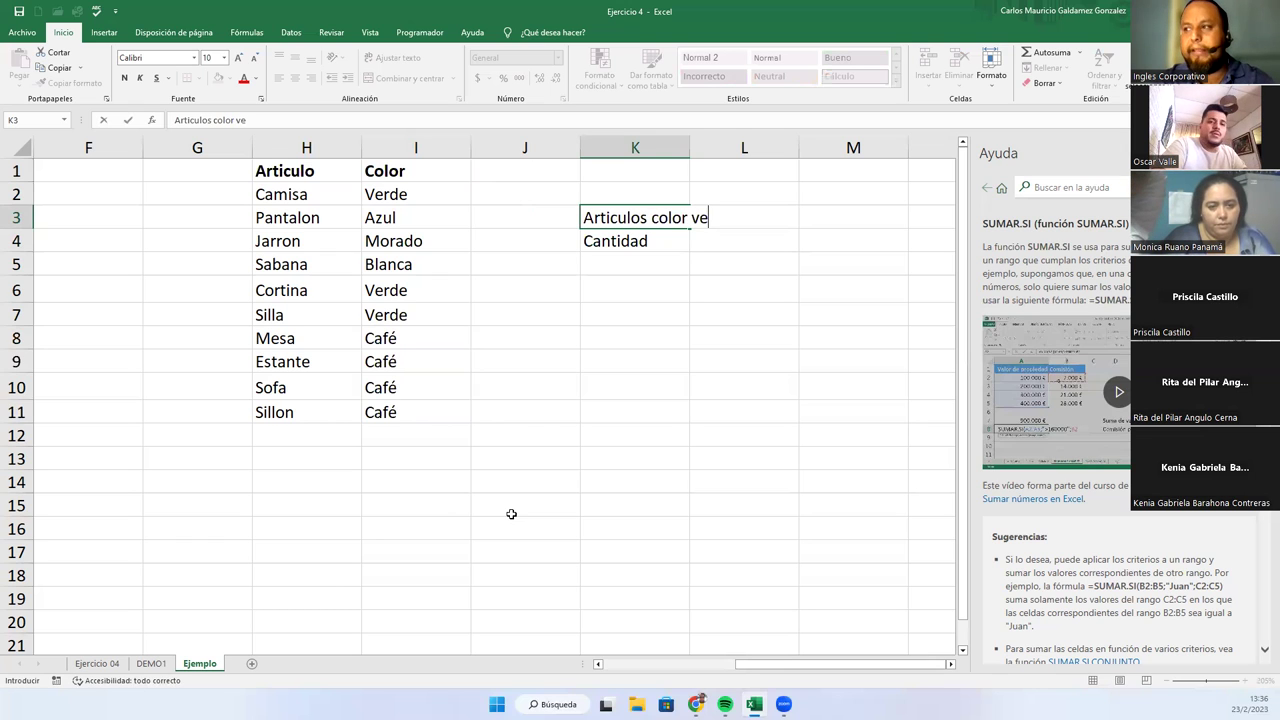
{"action": "type", "text": "rde"}
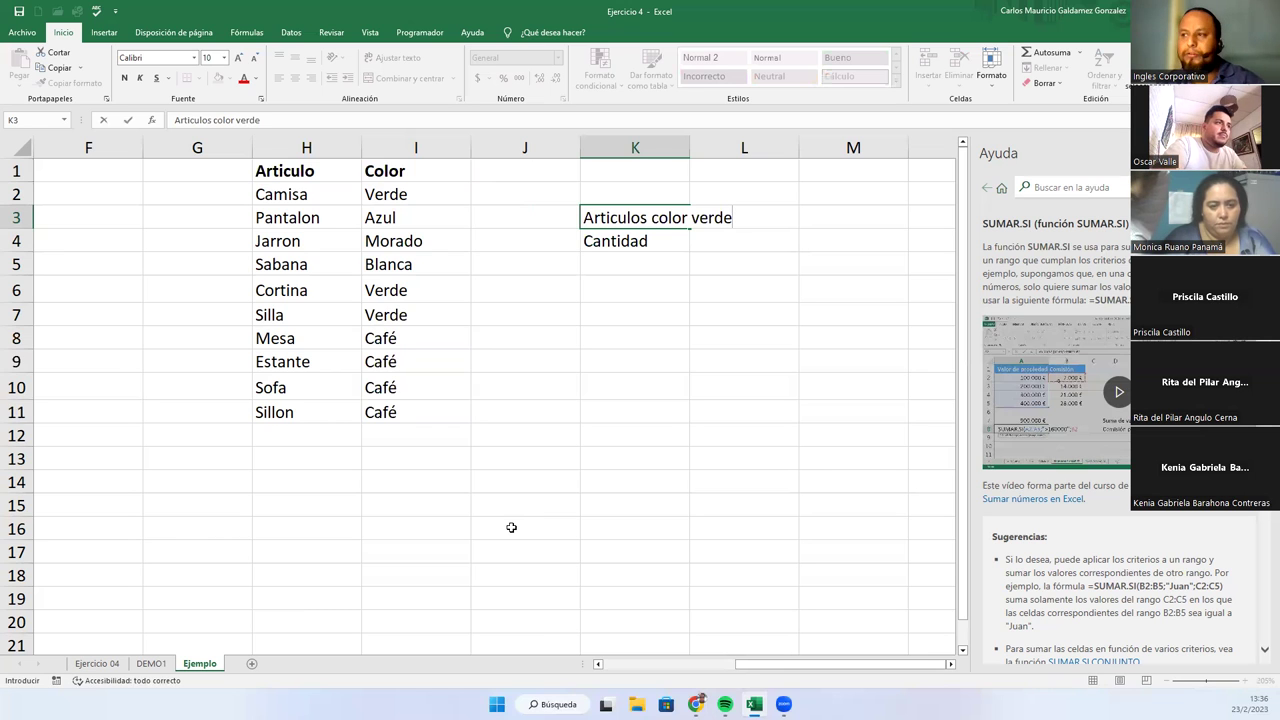
{"action": "key", "text": "Tab"}
- Start a formula in L4, beside Cantidad, with the CONTAR.SI function
{"action": "key", "text": "Down"}
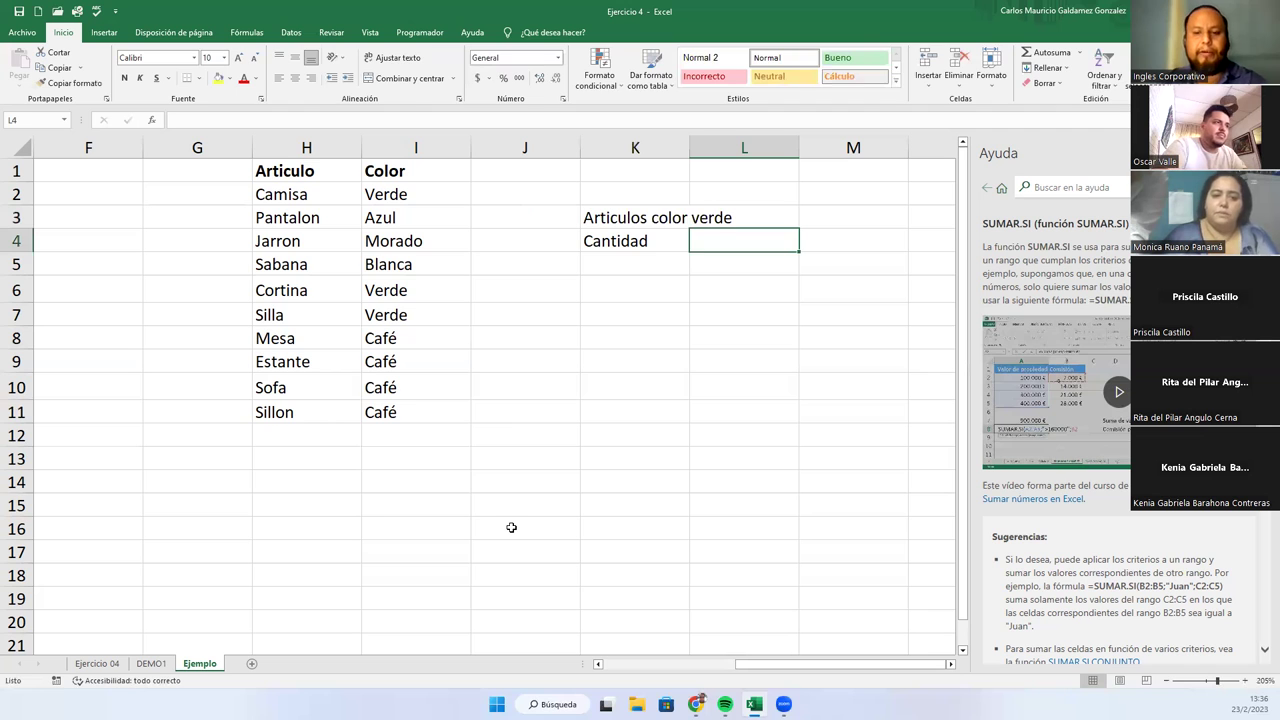
{"action": "type", "text": "="}
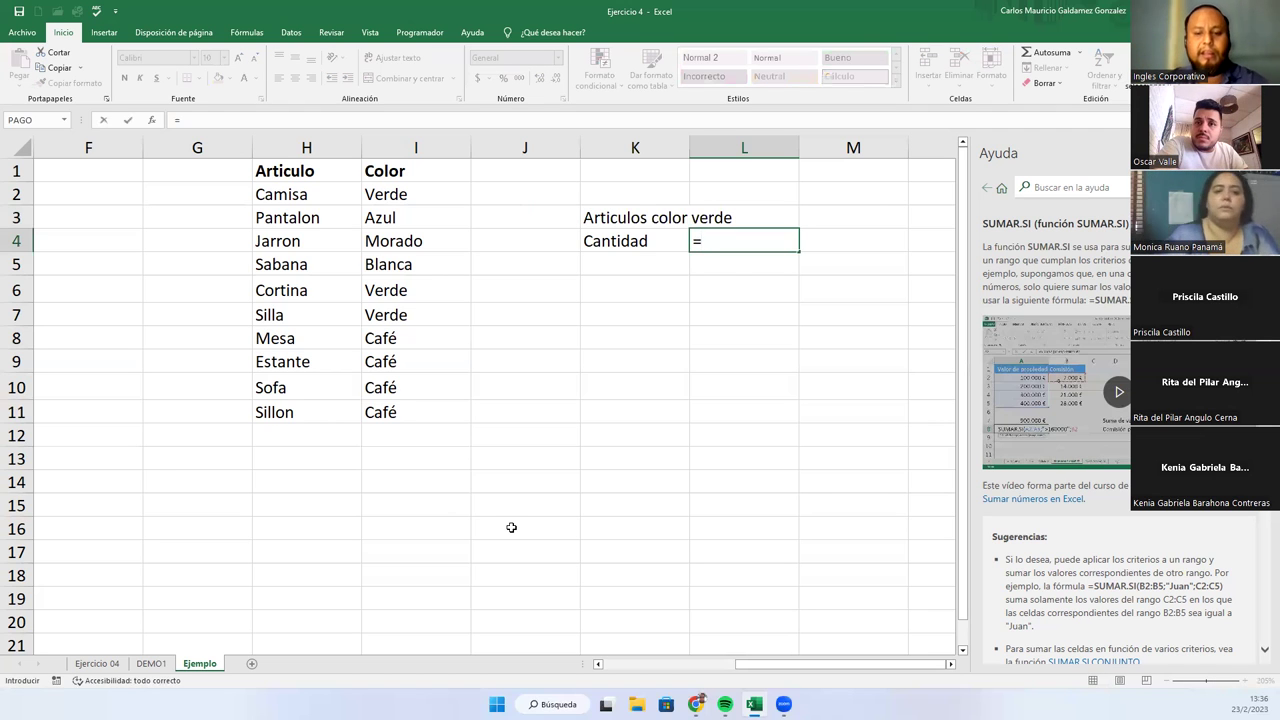
{"action": "type", "text": "contar"}
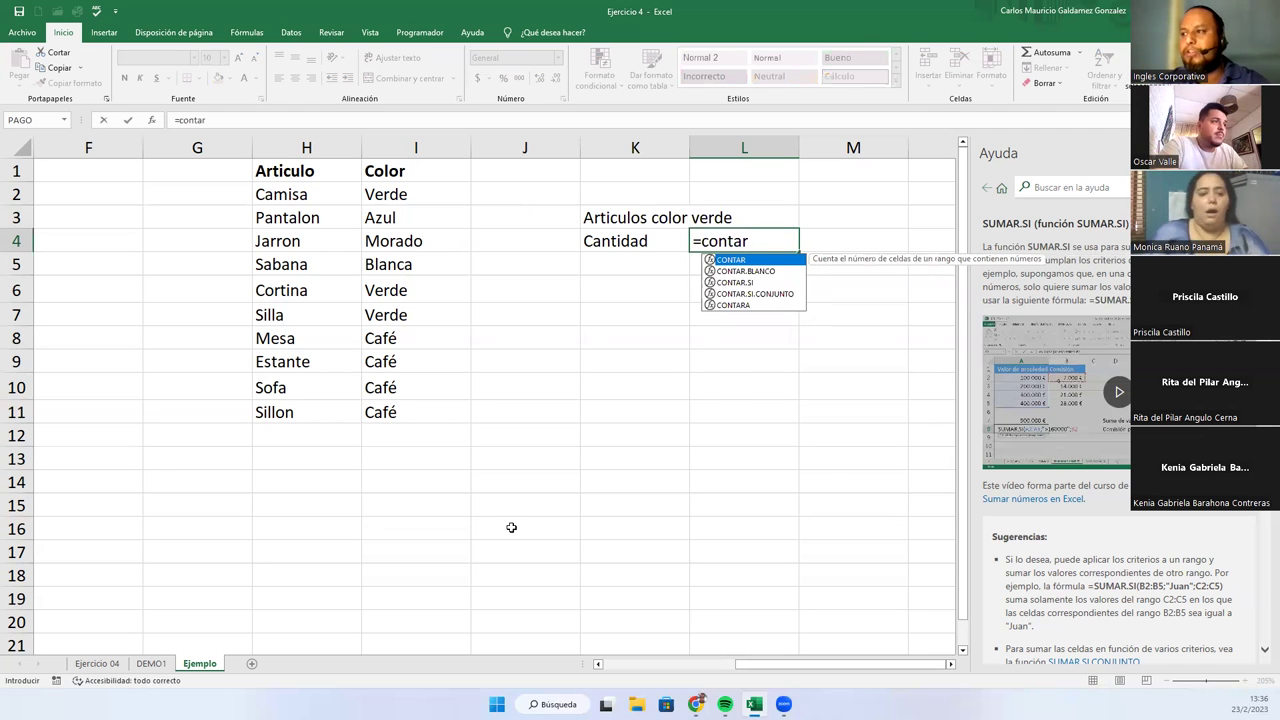
{"action": "key", "text": "Down"}
{"action": "key", "text": "Down"}
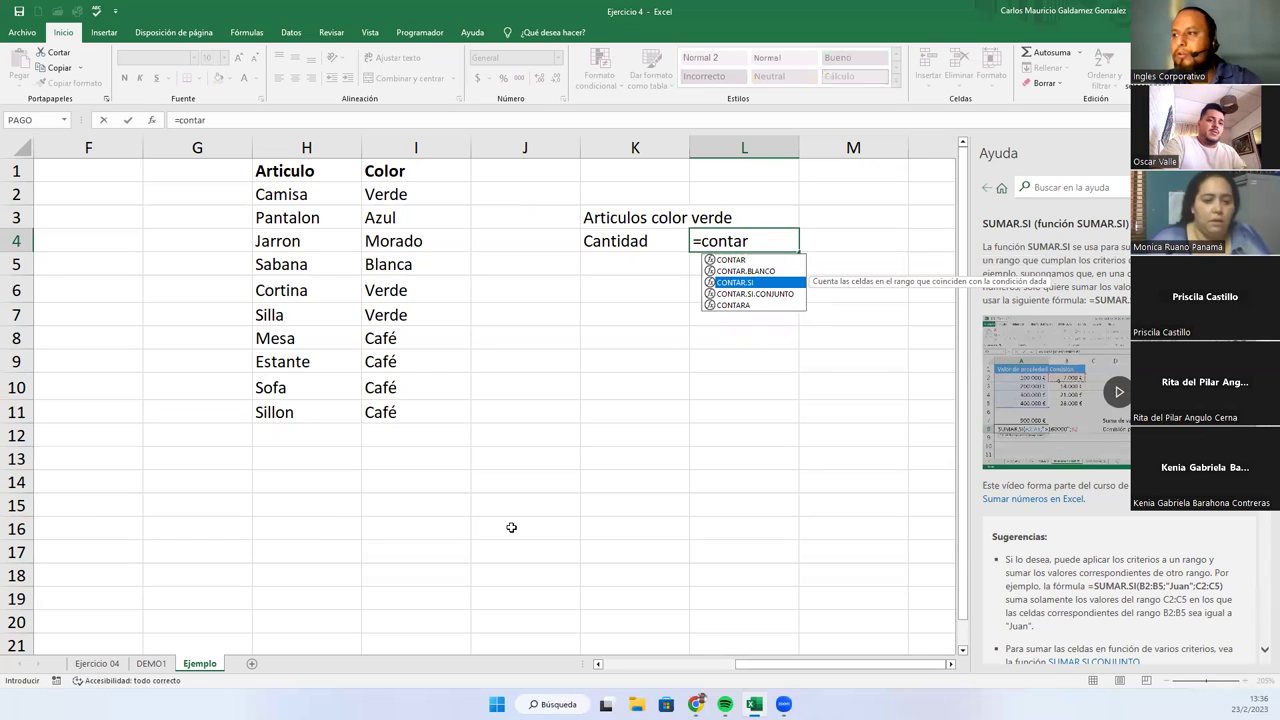
{"action": "type", "text": "."}
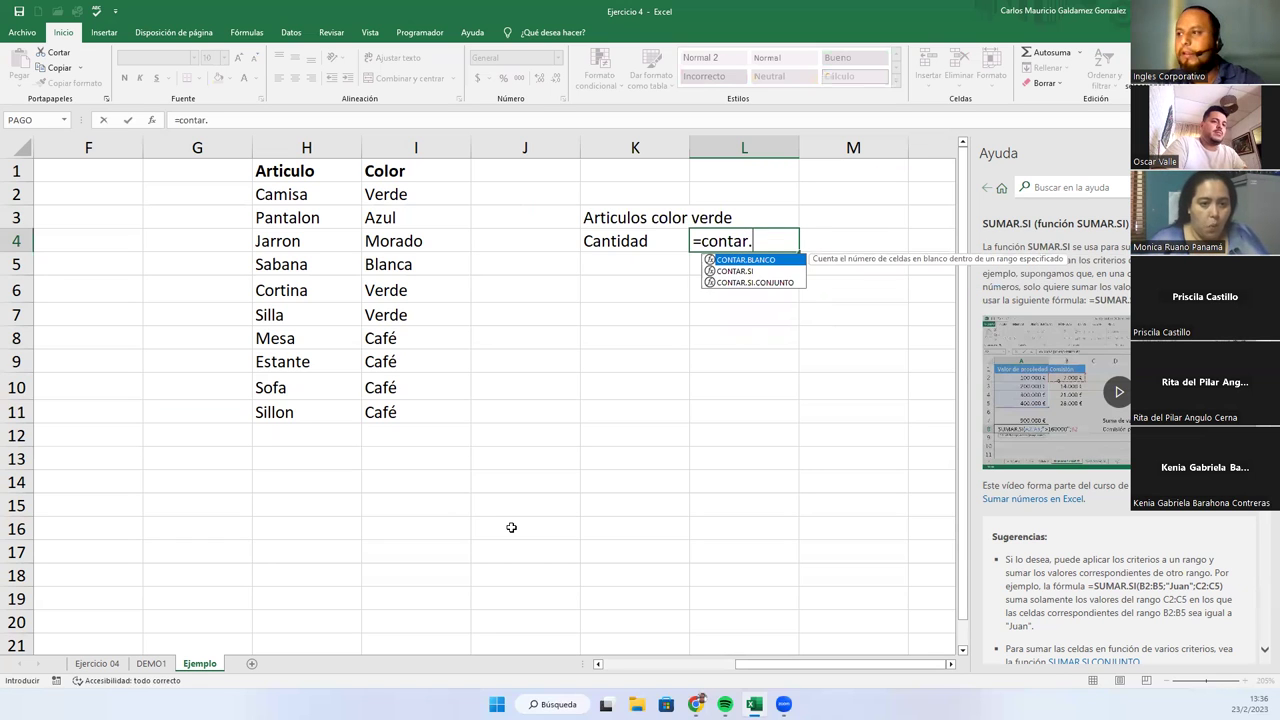
{"action": "key", "text": "Down"}
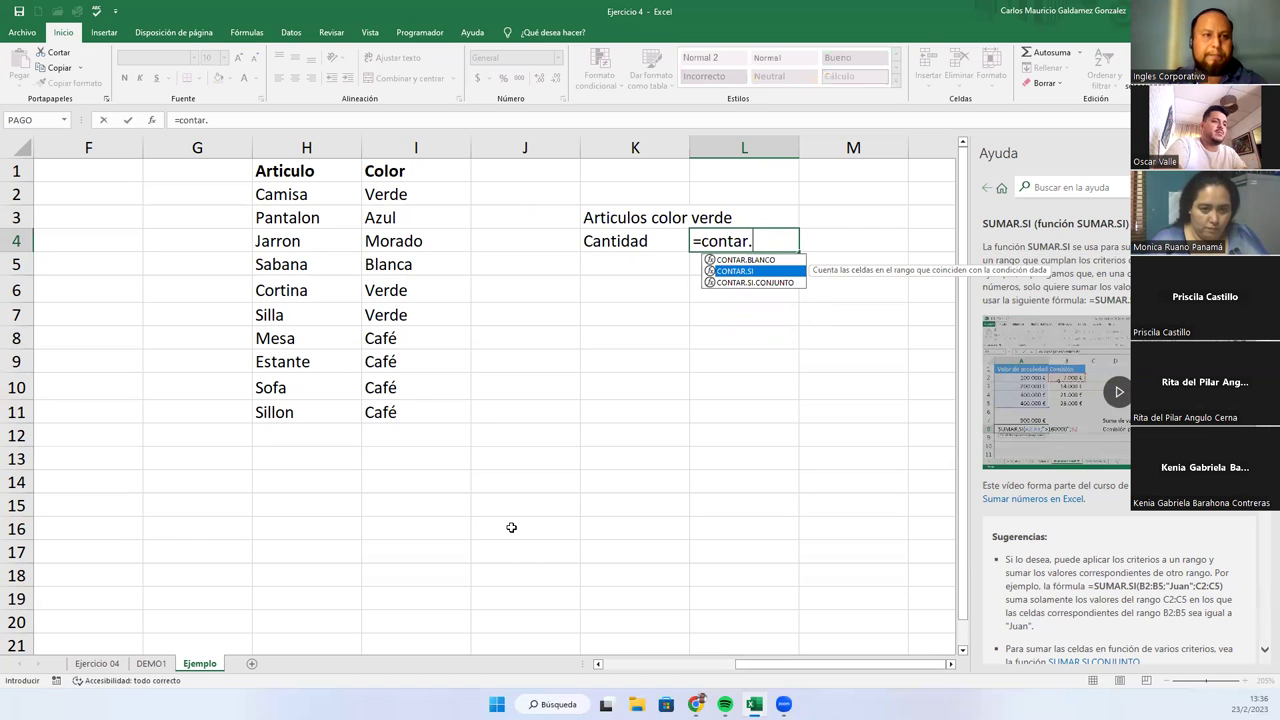
{"action": "key", "text": "Up"}
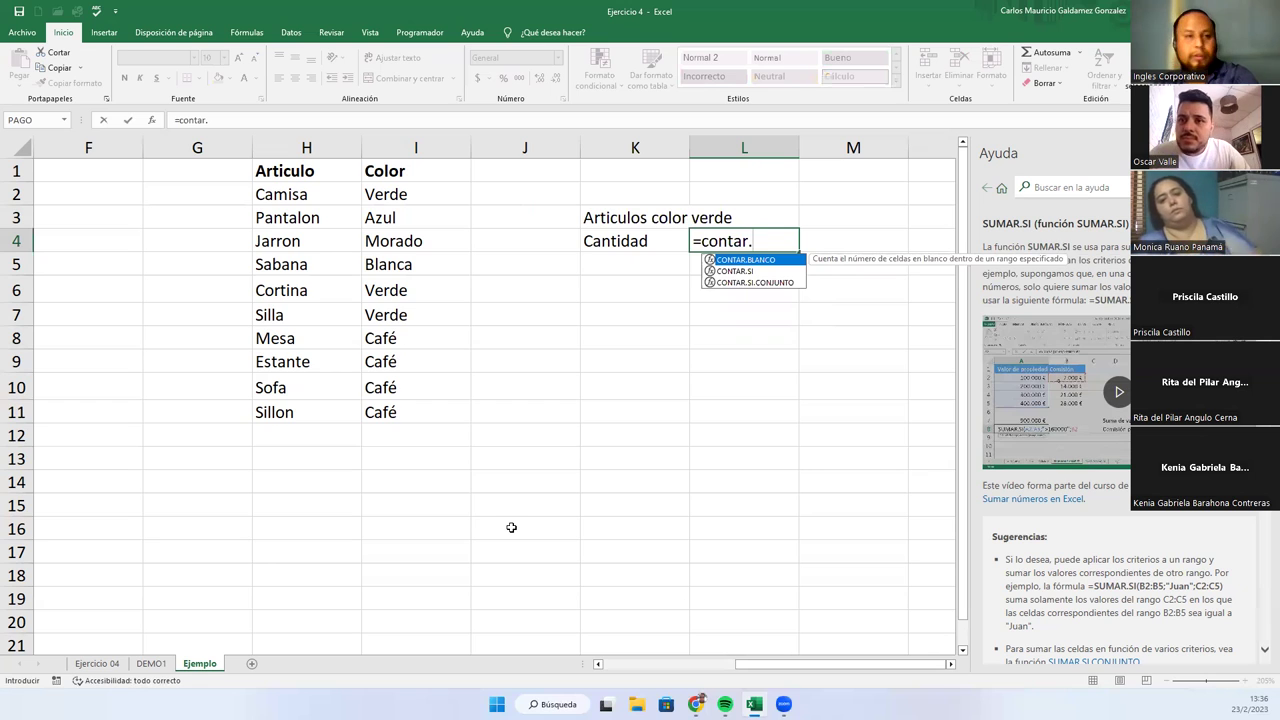
{"action": "key", "text": "Down"}
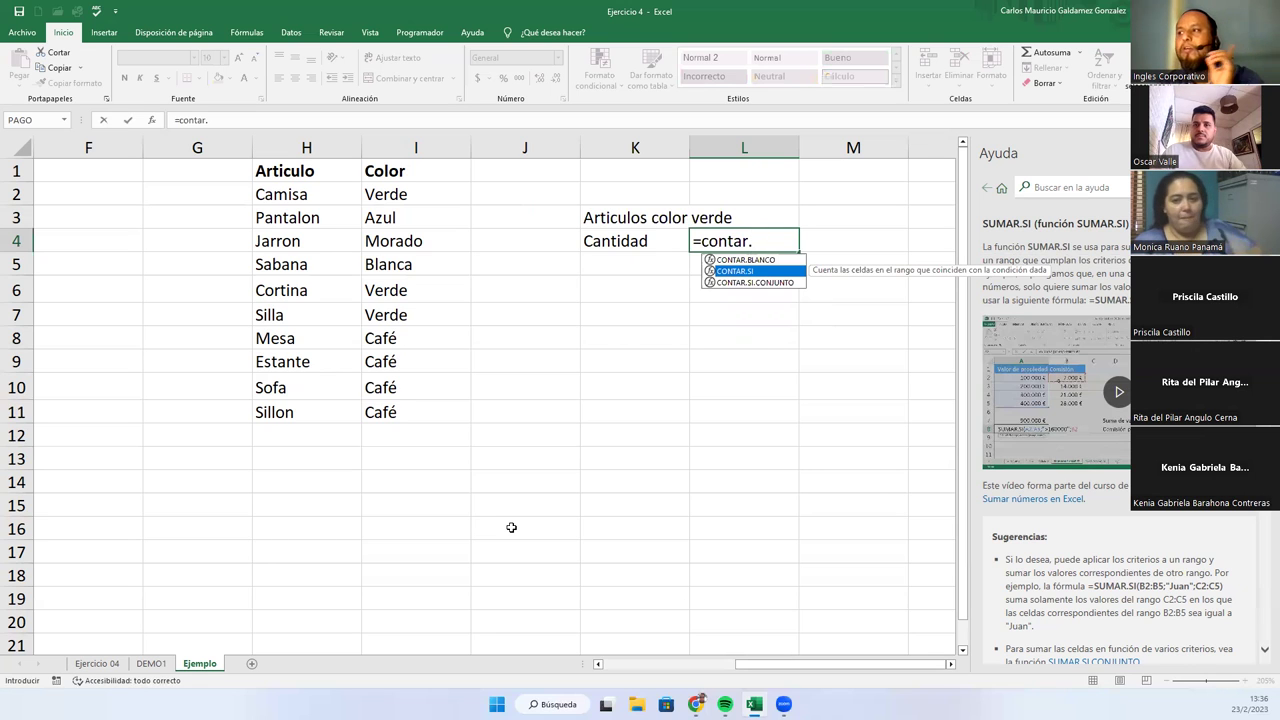
{"action": "key", "text": "Down"}
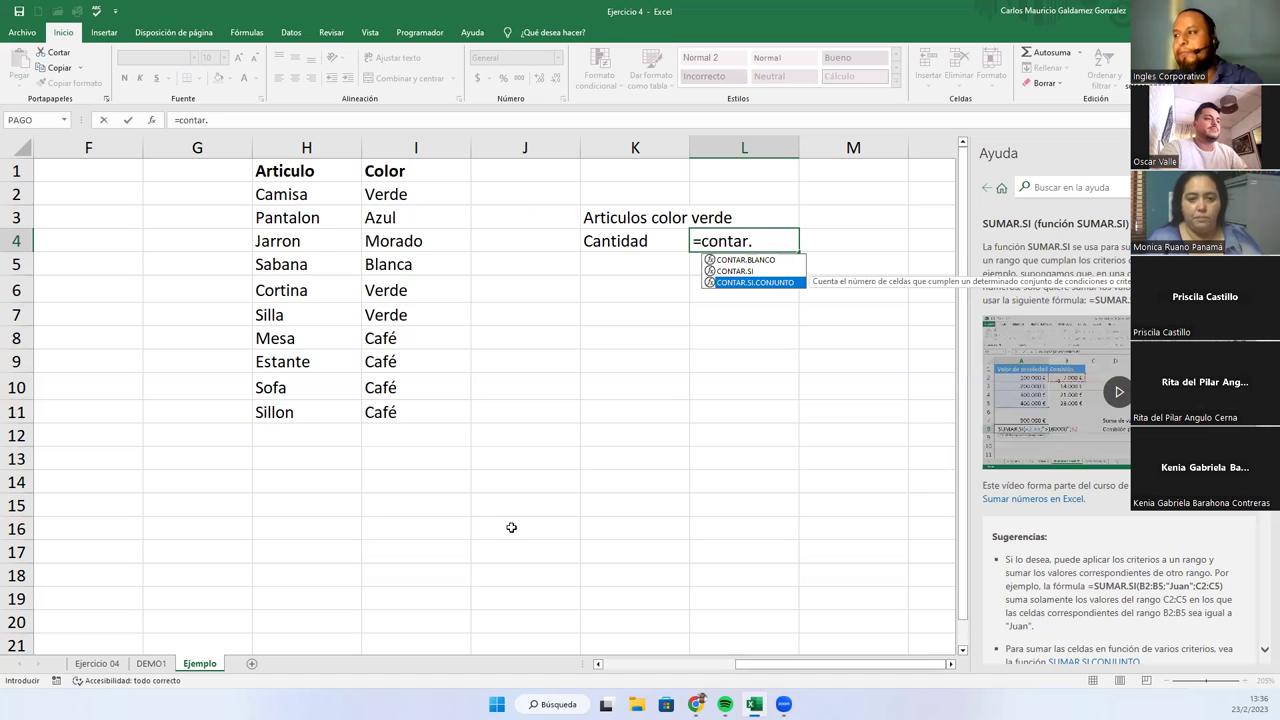
{"action": "key", "text": "Up"}
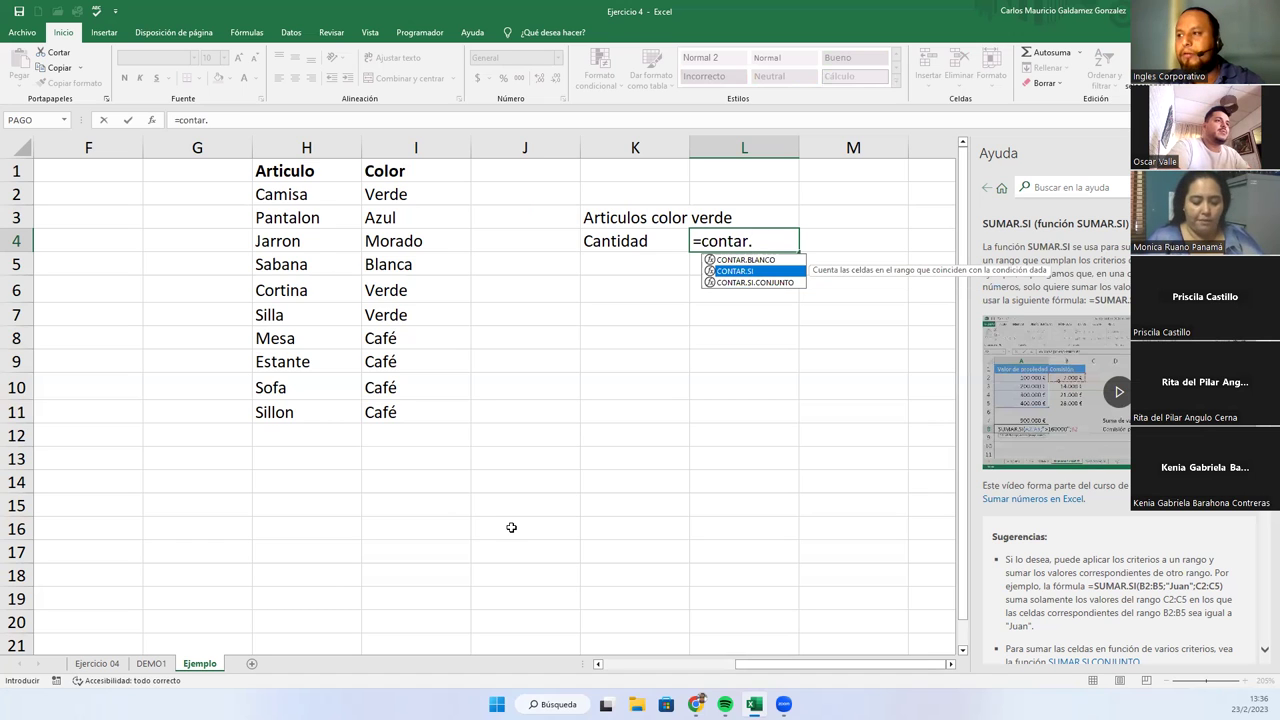
{"action": "key", "text": "Tab"}
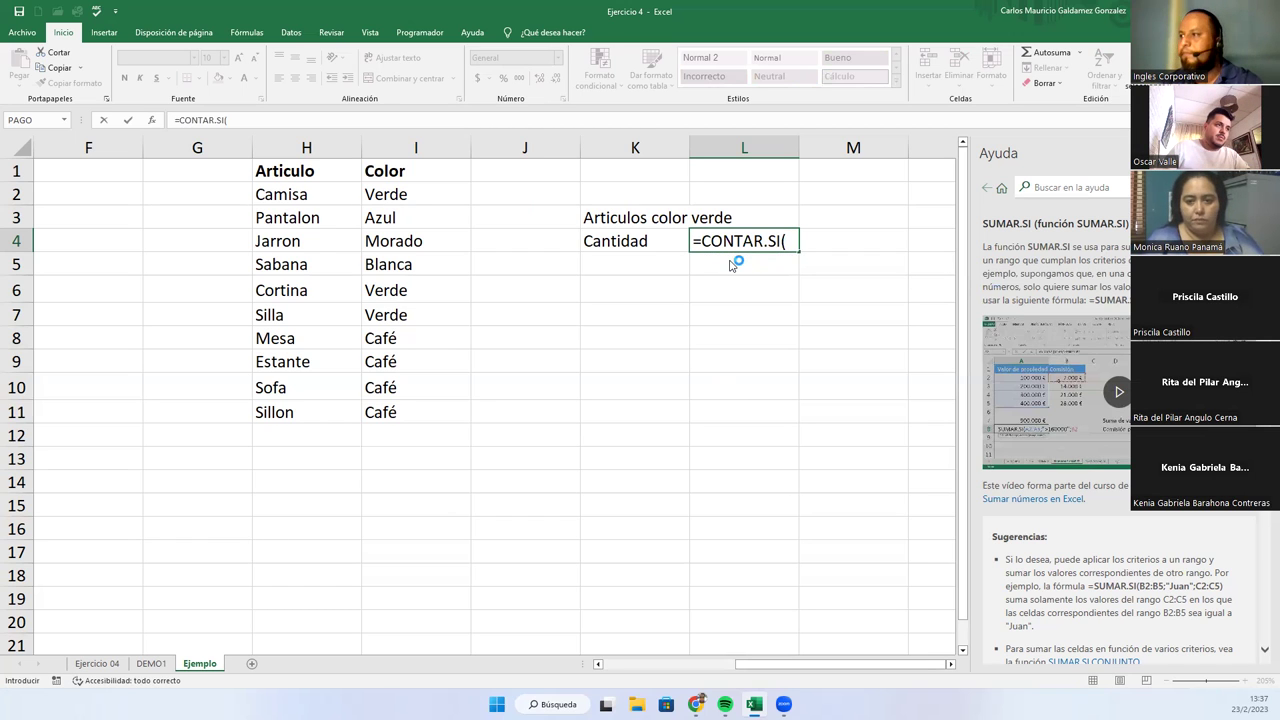
- Complete the L4 formula with the color range I2:I11 and the criterion "verde"
{"action": "left_click", "coordinate": [790, 247]}
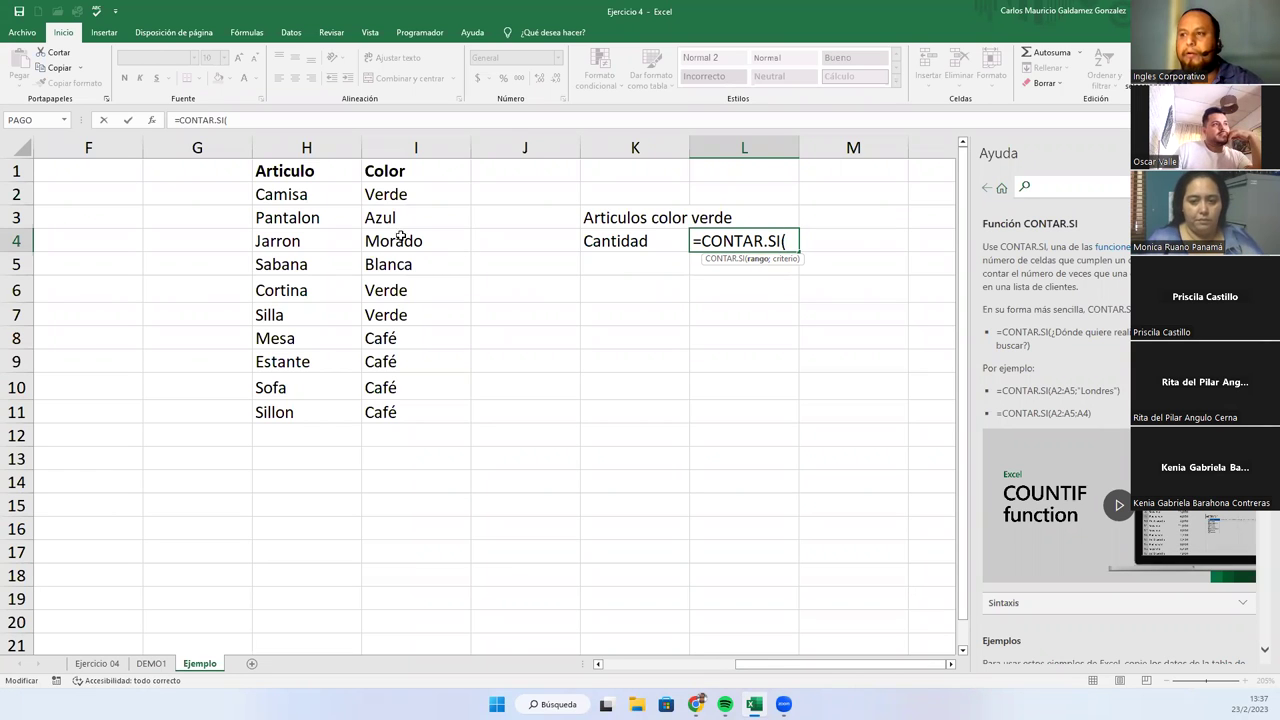
{"action": "left_click_drag", "start_coordinate": [388, 198], "coordinate": [404, 415]}
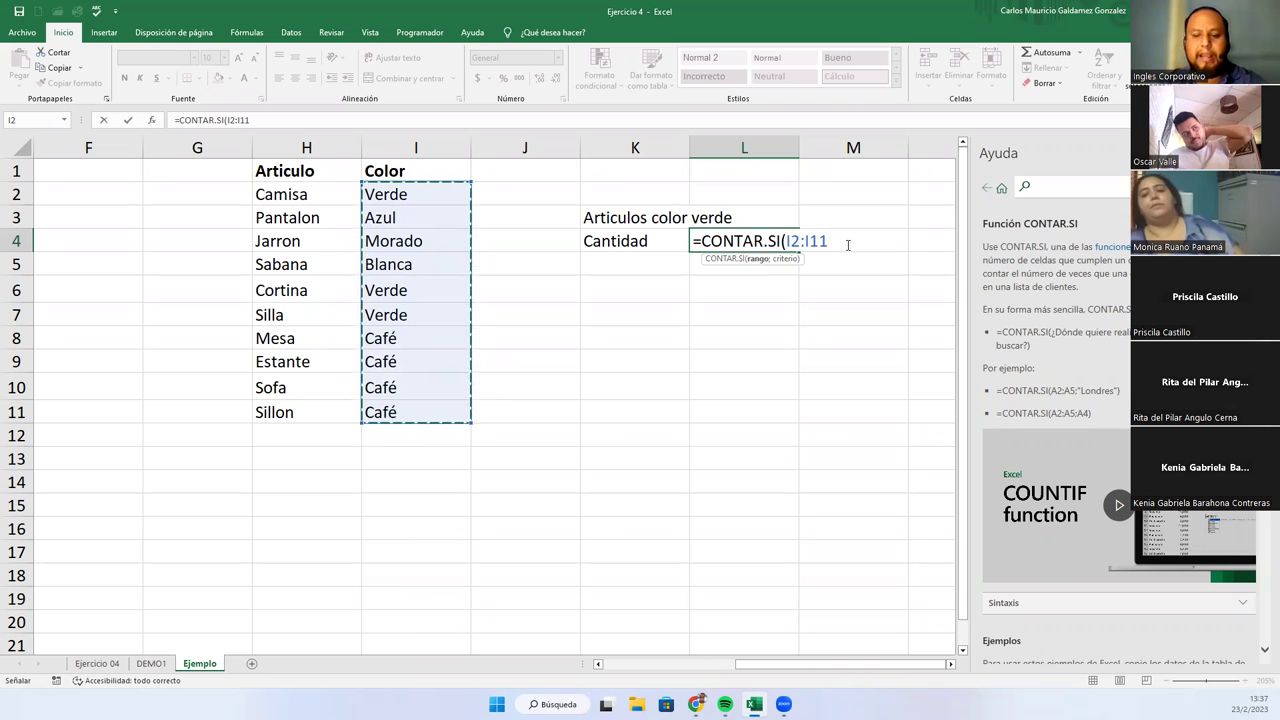
{"action": "type", "text": ";\"verde\")"}
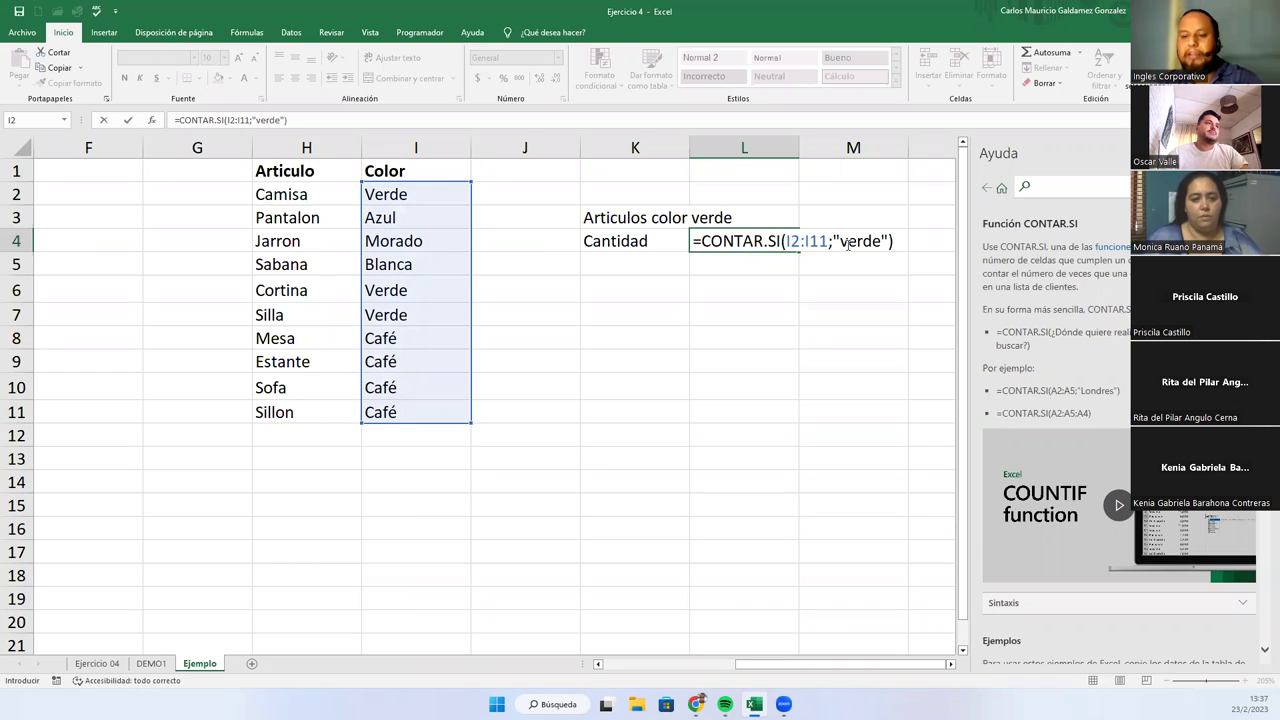
{"action": "key", "text": "Return"}
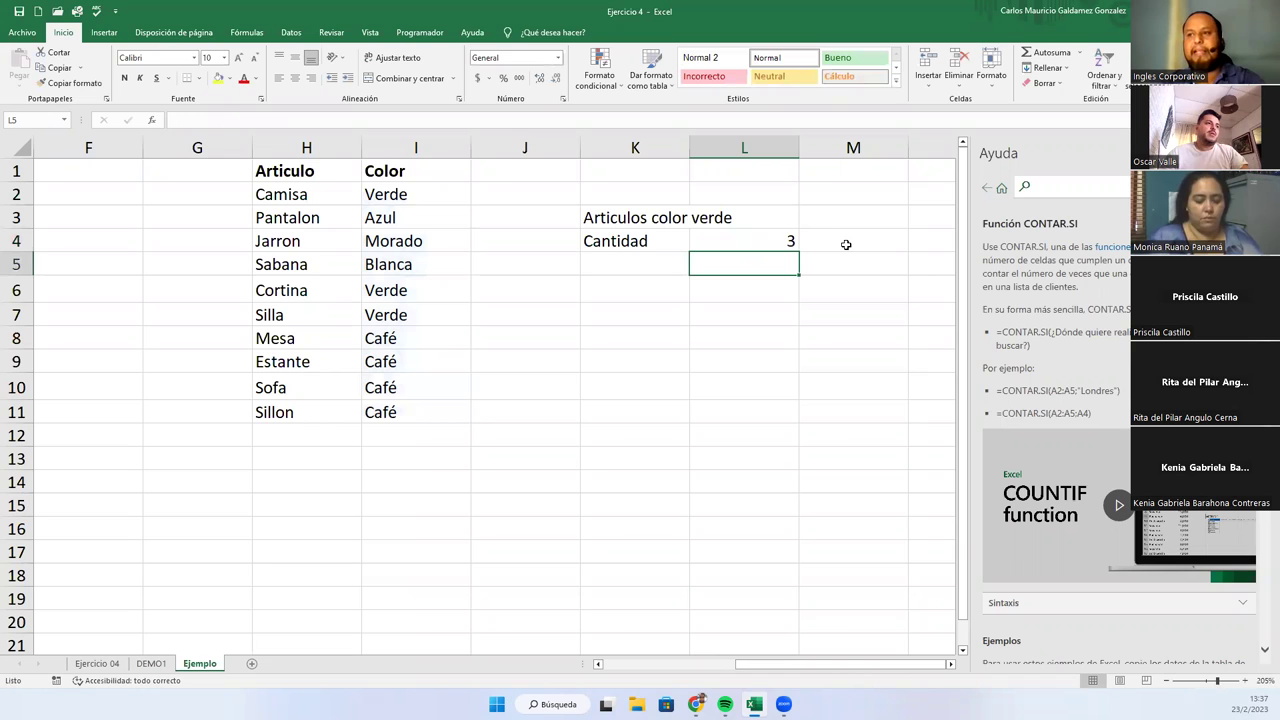
- Apply the Bueno cell style to the green-article count in L4
{"action": "left_click", "coordinate": [707, 234]}
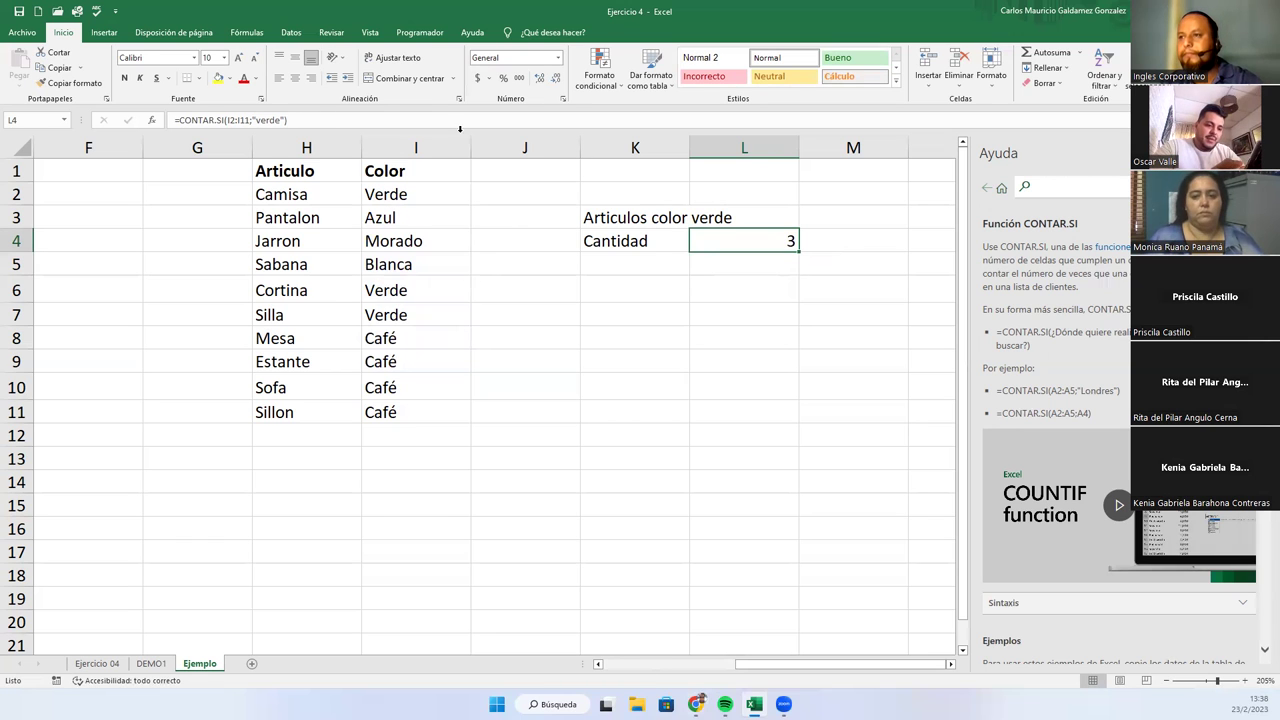
{"action": "left_click", "coordinate": [853, 63]}
{"action": "left_click", "coordinate": [552, 294]}
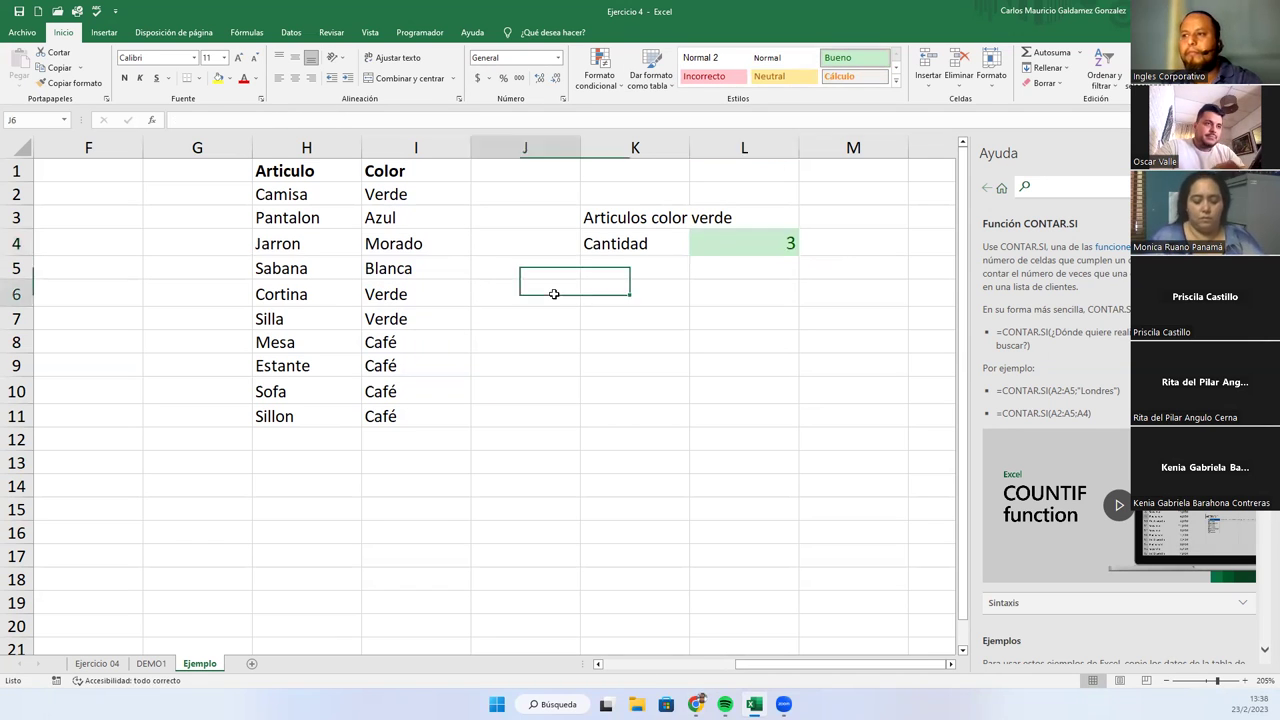
- Reopen the CONTAR.SI formula in L4 to examine its range and criterion
{"action": "left_click", "coordinate": [729, 243]}
{"action": "double_click", "coordinate": [729, 243]}
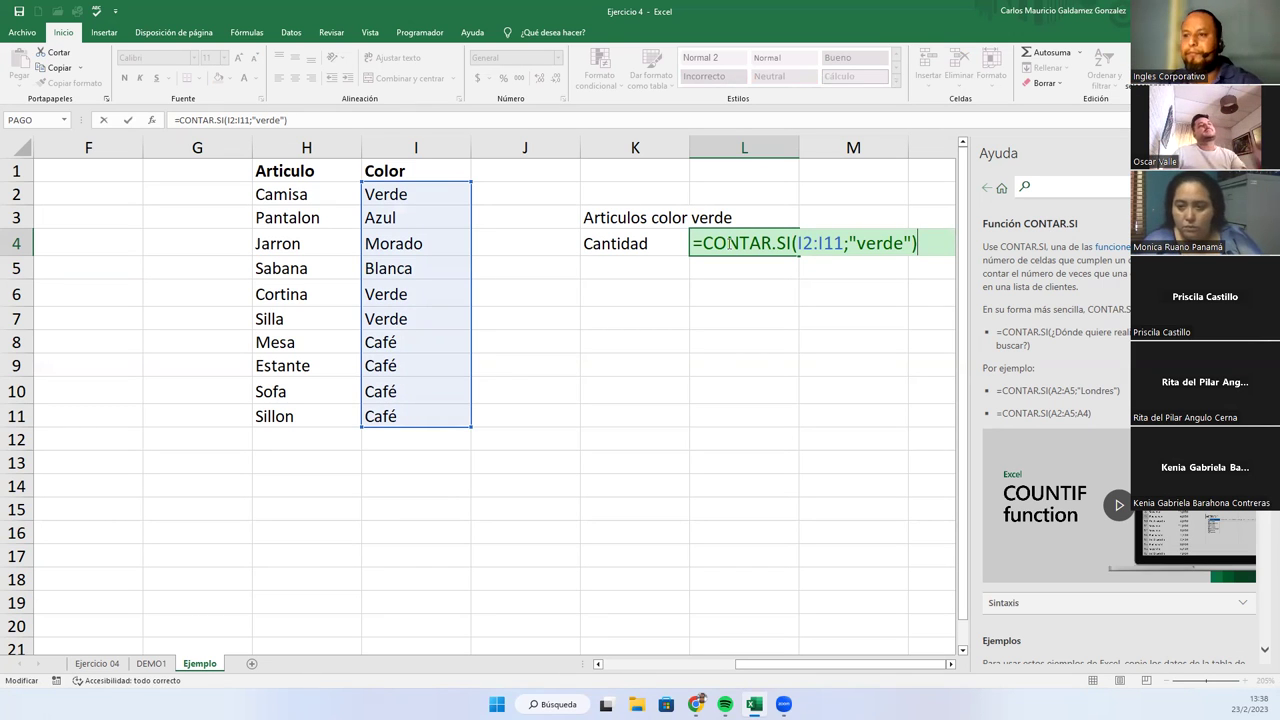
{"action": "key", "text": "ctrl+Return"}
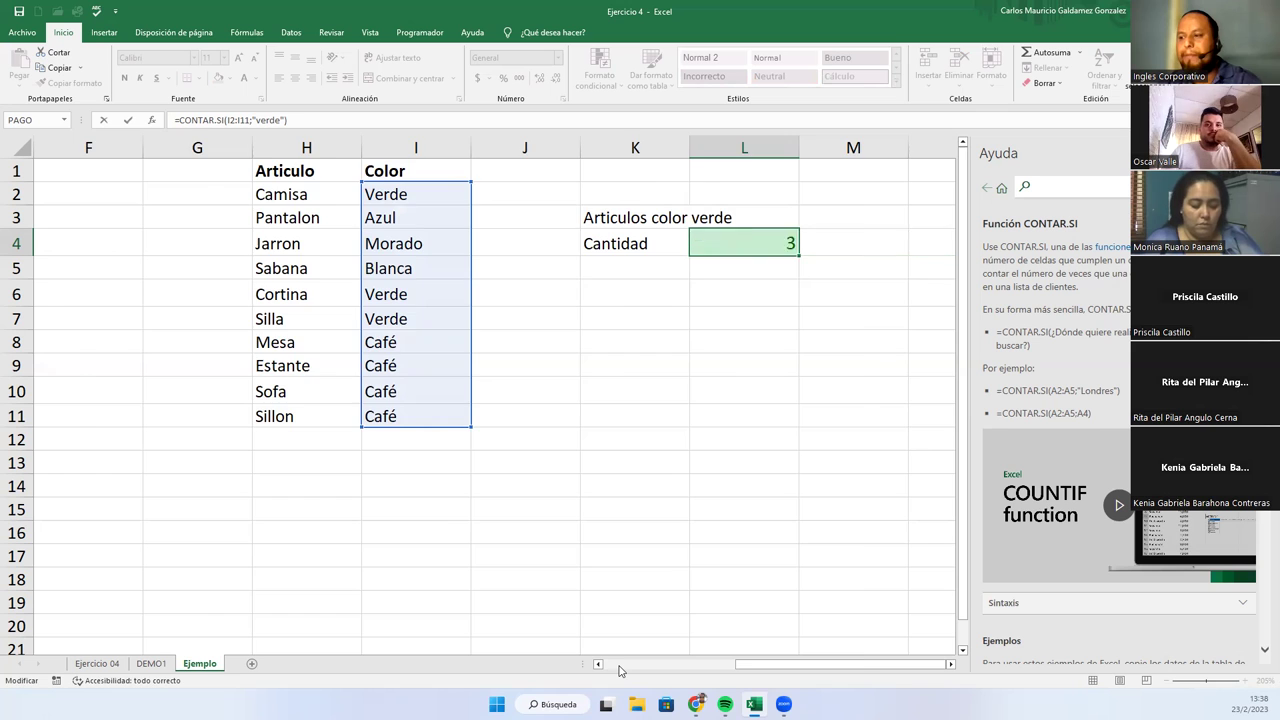
- Enter the headings Vendedor and Venta Mes in A15:B15 of the Ejemplo sheet
{"action": "left_click", "coordinate": [620, 665]}
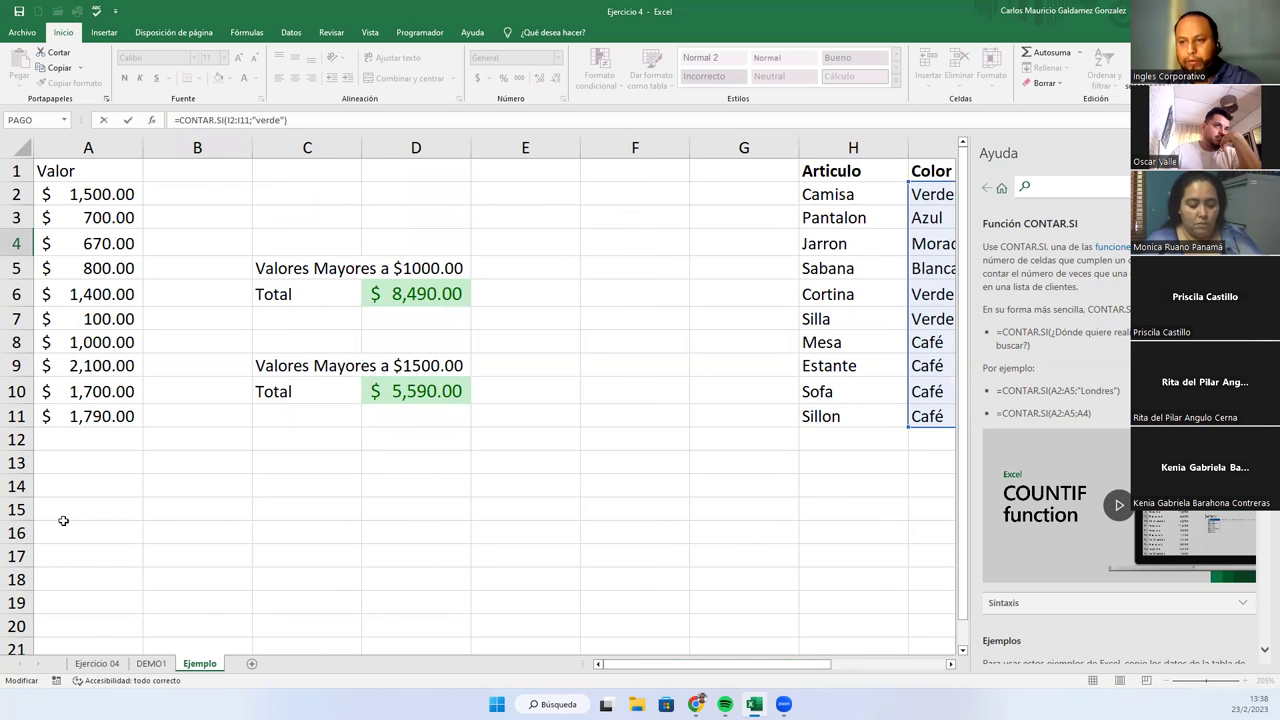
{"action": "left_click", "coordinate": [162, 666]}
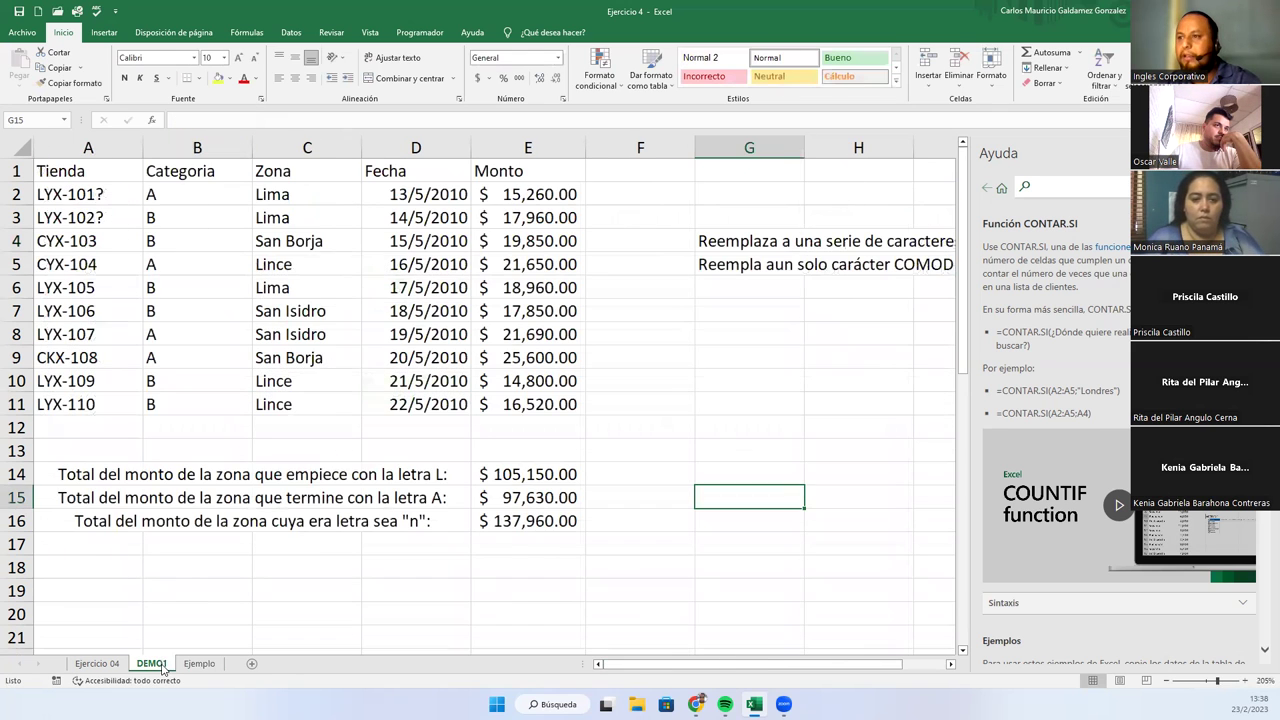
{"action": "left_click", "coordinate": [196, 668]}
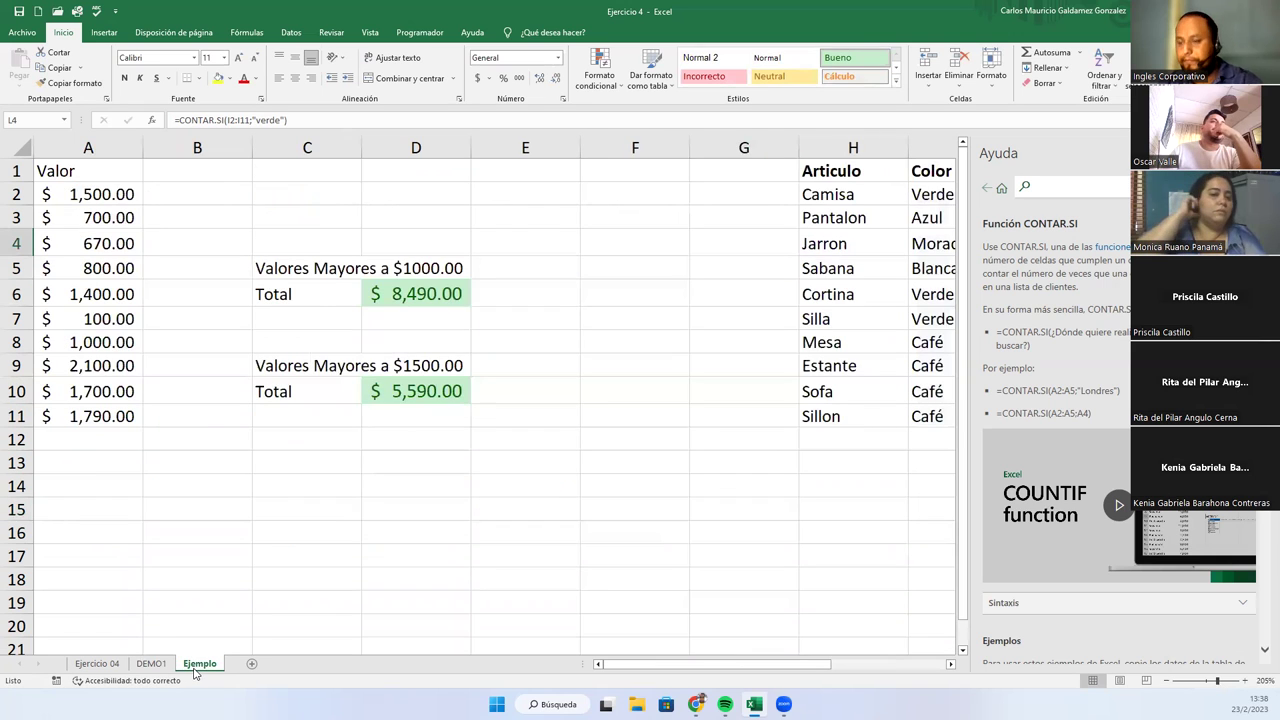
{"action": "left_click", "coordinate": [90, 505]}
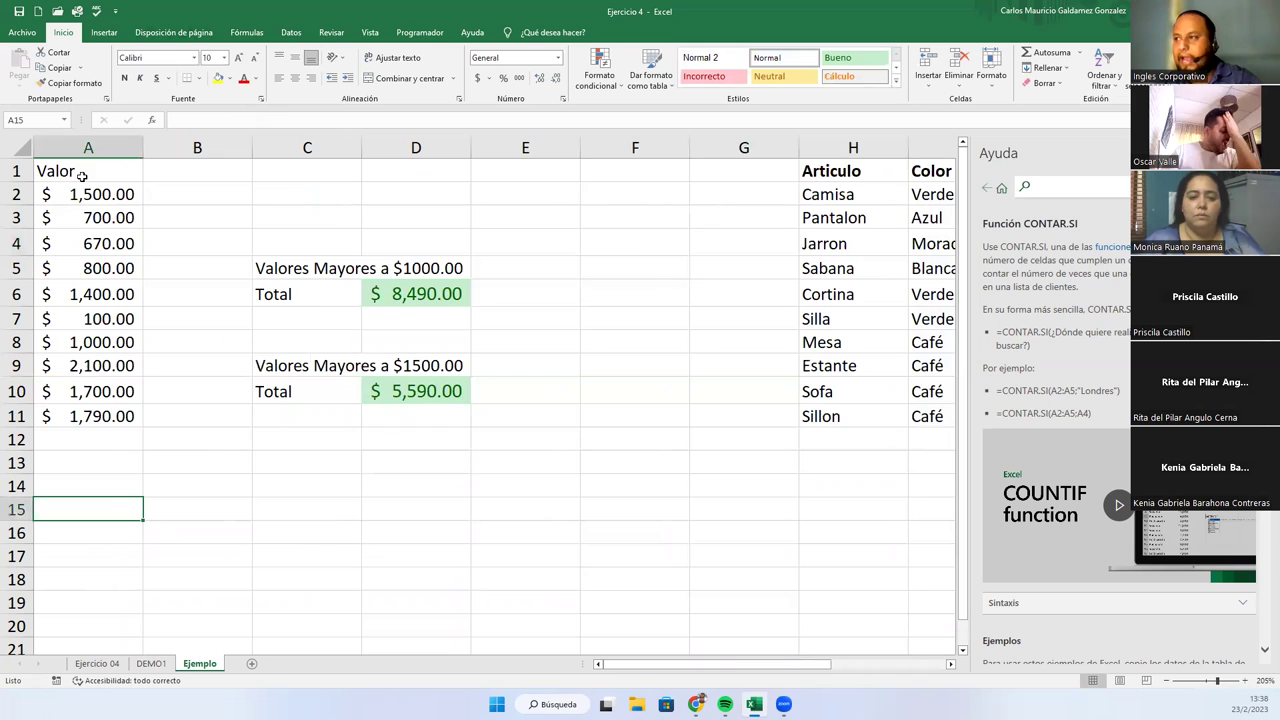
{"action": "type", "text": "Vendedor"}
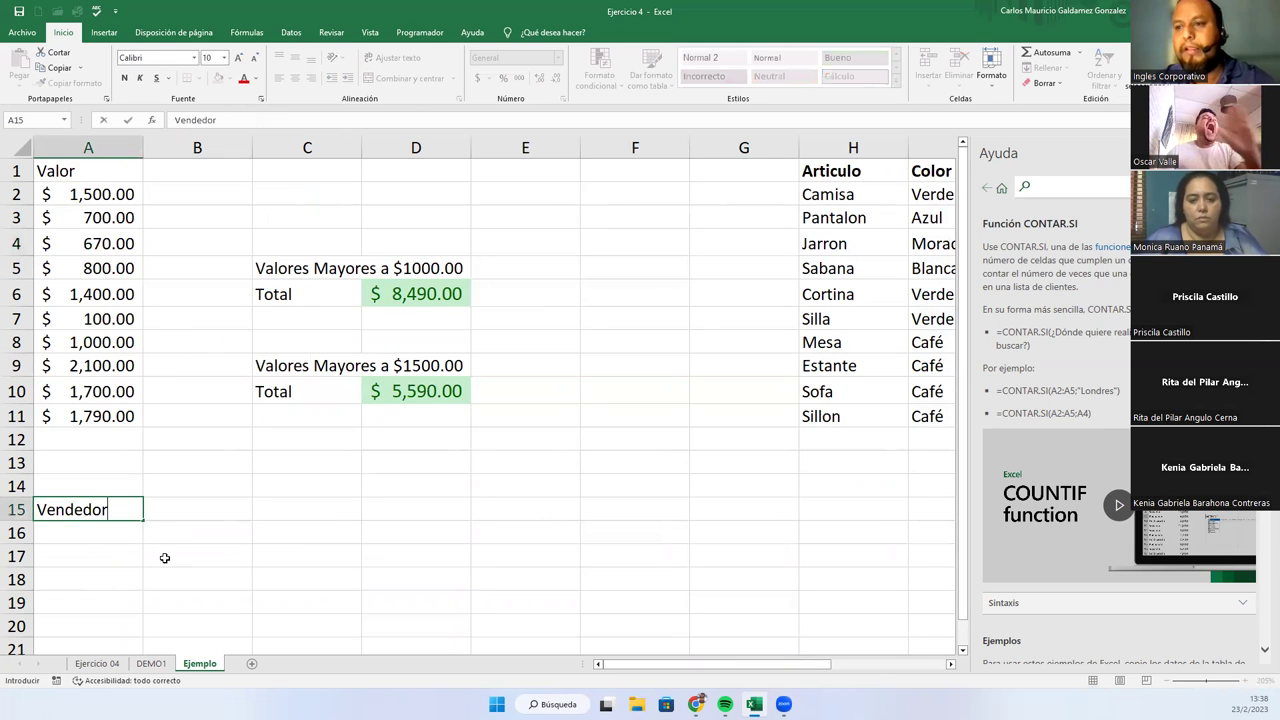
{"action": "key", "text": "Tab"}
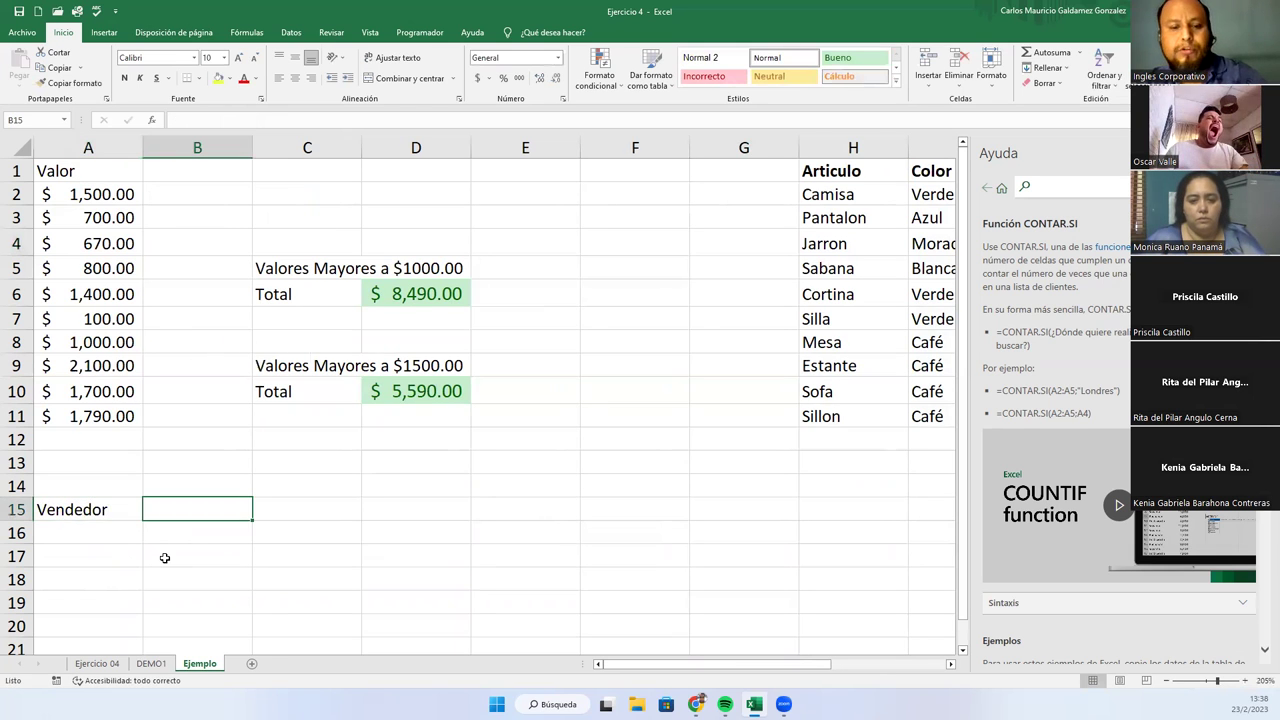
{"action": "type", "text": "Ven"}
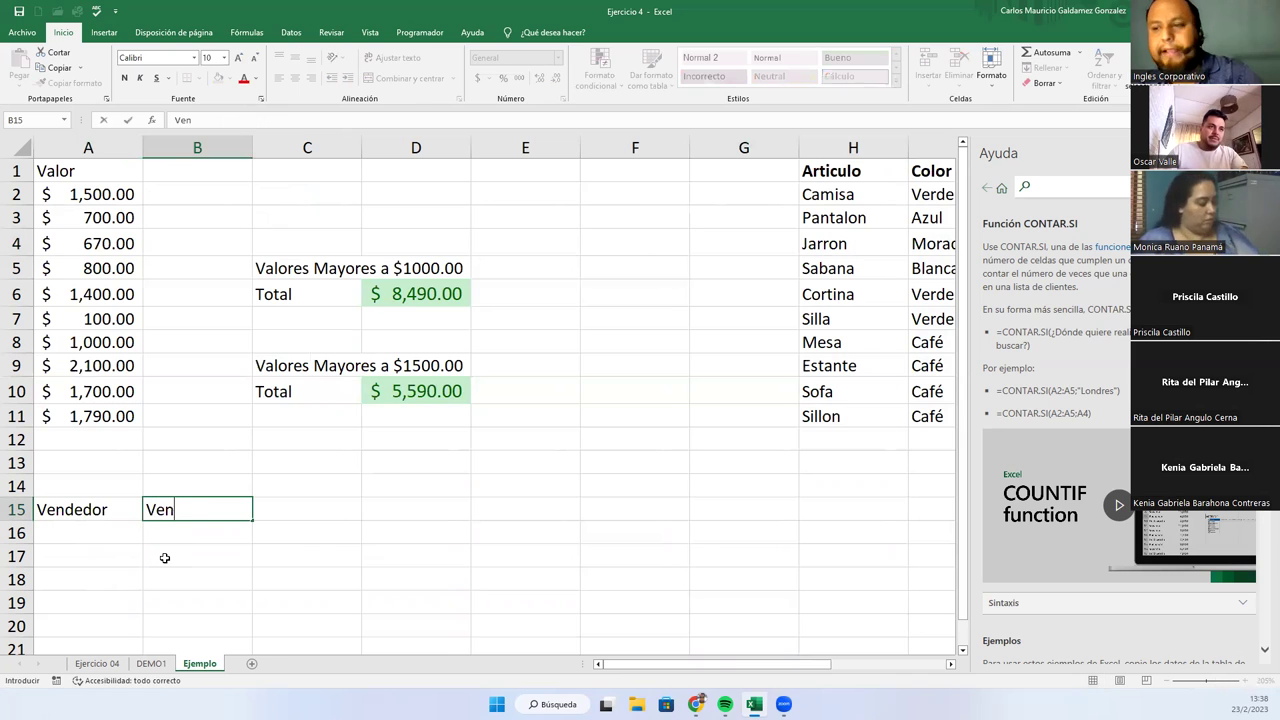
{"action": "type", "text": "ta Mes"}
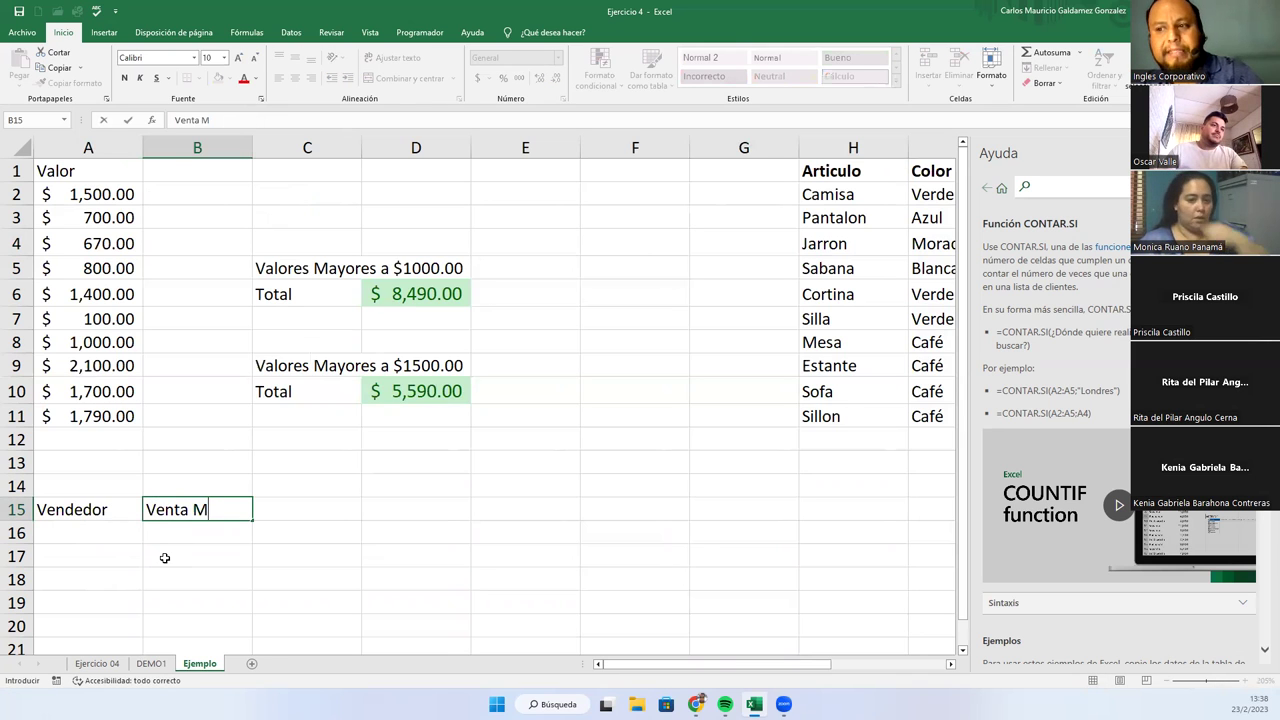
{"action": "key", "text": "Return"}
- Copy the amounts from A2:A11 into B16:B25 under Venta Mes
{"action": "scroll", "coordinate": [170, 540], "scroll_direction": "down", "scroll_amount": 2}
{"action": "scroll", "coordinate": [206, 434], "scroll_direction": "up", "scroll_amount": 2}
{"action": "left_click_drag", "start_coordinate": [96, 194], "coordinate": [104, 416]}
{"action": "key", "text": "ctrl+c"}
{"action": "left_click", "coordinate": [167, 532]}
{"action": "key", "text": "ctrl+v"}
{"action": "scroll", "coordinate": [170, 530], "scroll_direction": "down", "scroll_amount": 2}
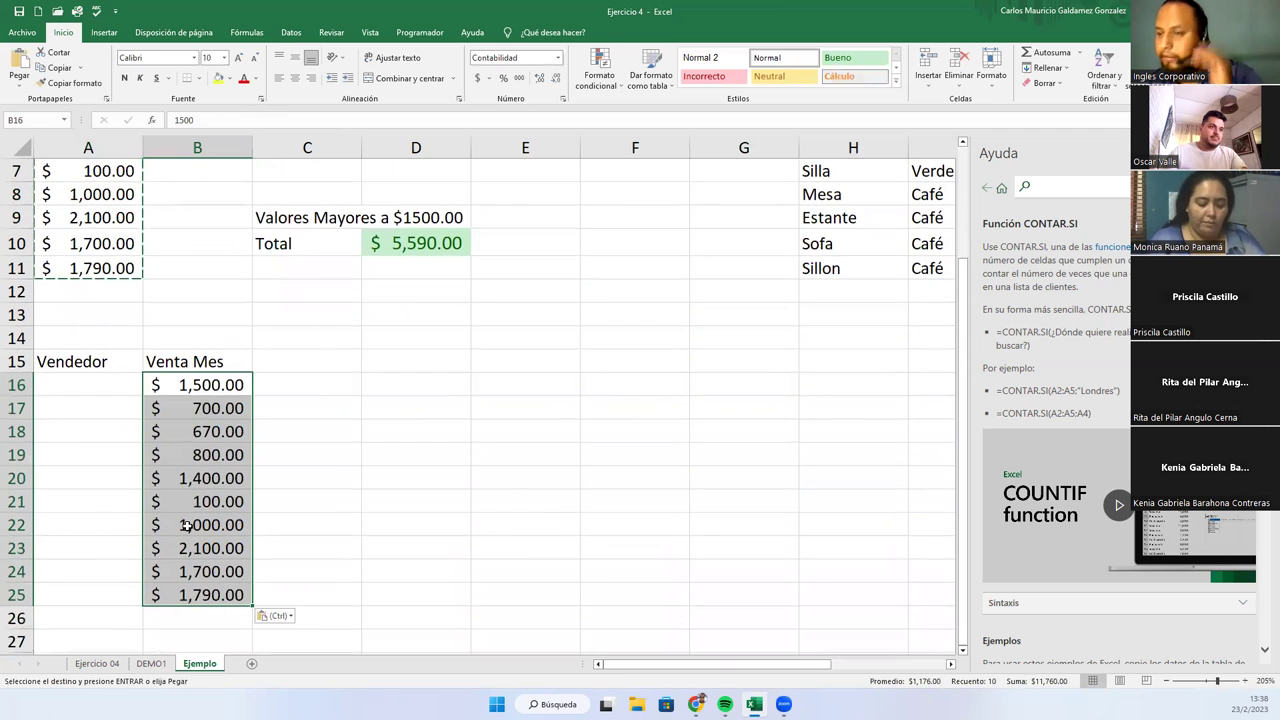
- Enter the first three sellers' names in A16:A18 under Vendedor, each with a capital initial
{"action": "left_click", "coordinate": [94, 382]}
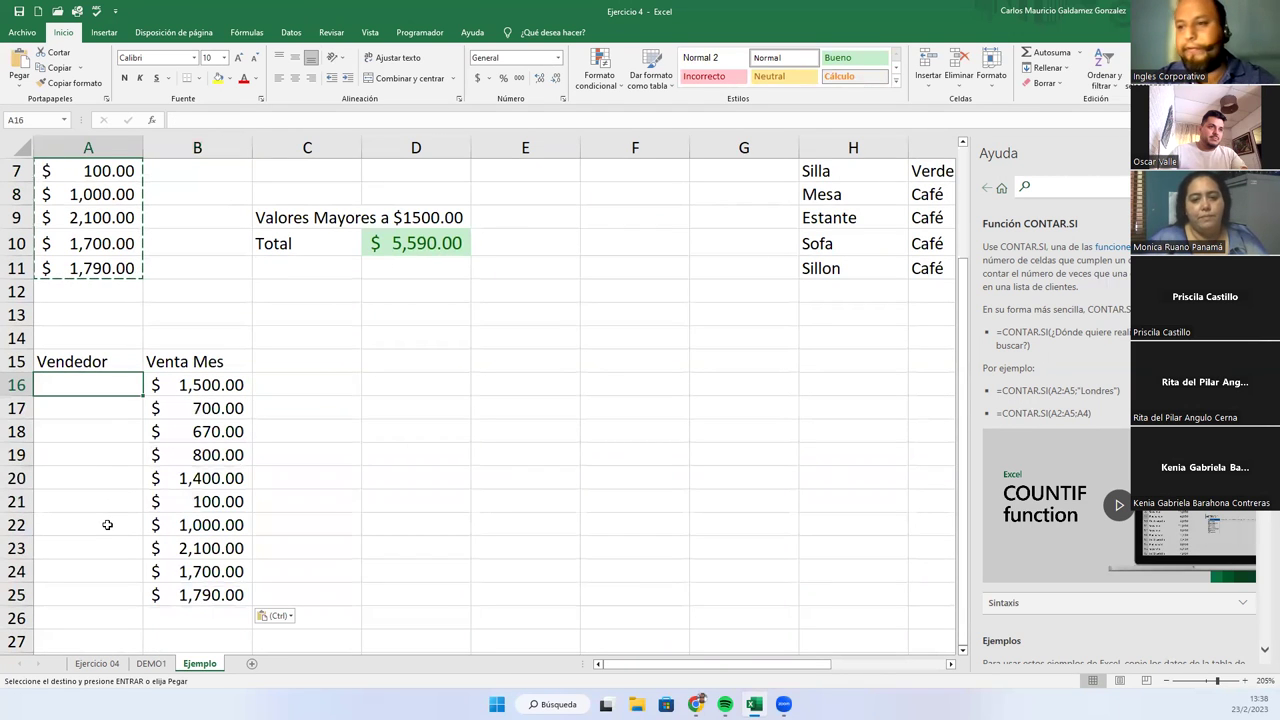
{"action": "type", "text": "juan"}
{"action": "key", "text": "Return"}
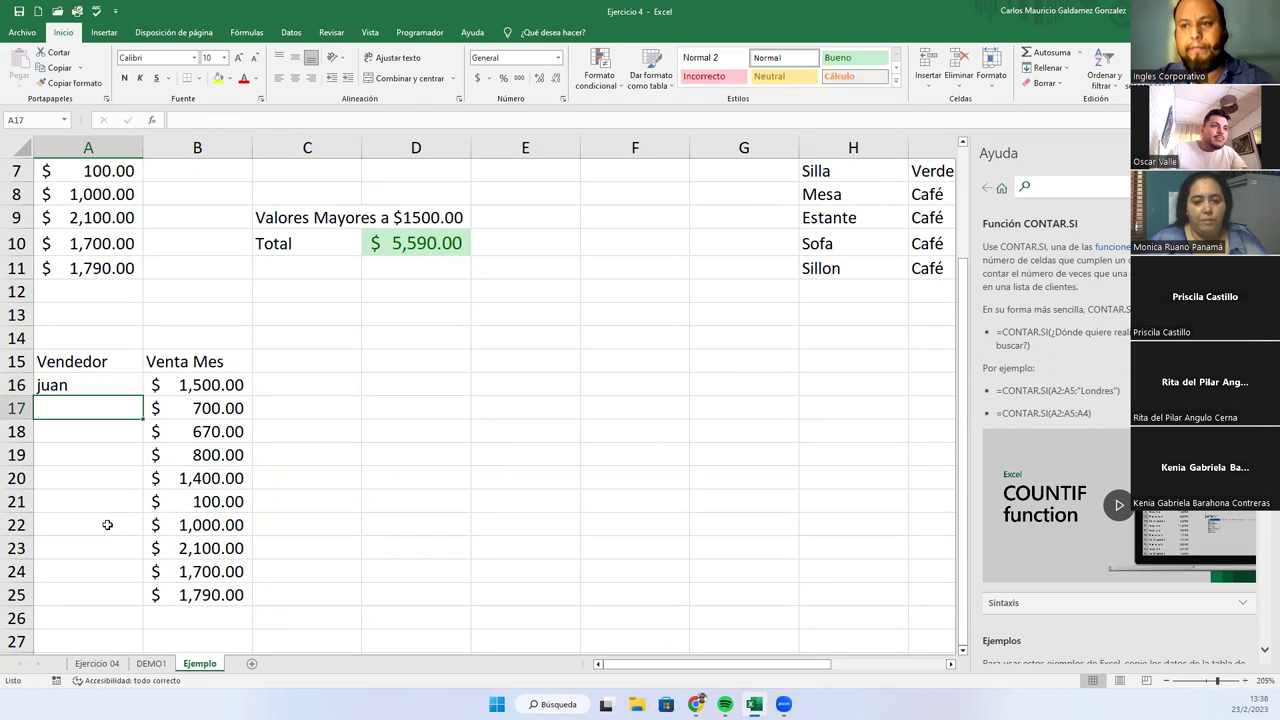
{"action": "key", "text": "Up"}
{"action": "type", "text": "Juan"}
{"action": "key", "text": "Return"}
{"action": "type", "text": "Pedro"}
{"action": "key", "text": "Return"}
{"action": "type", "text": "Maria"}
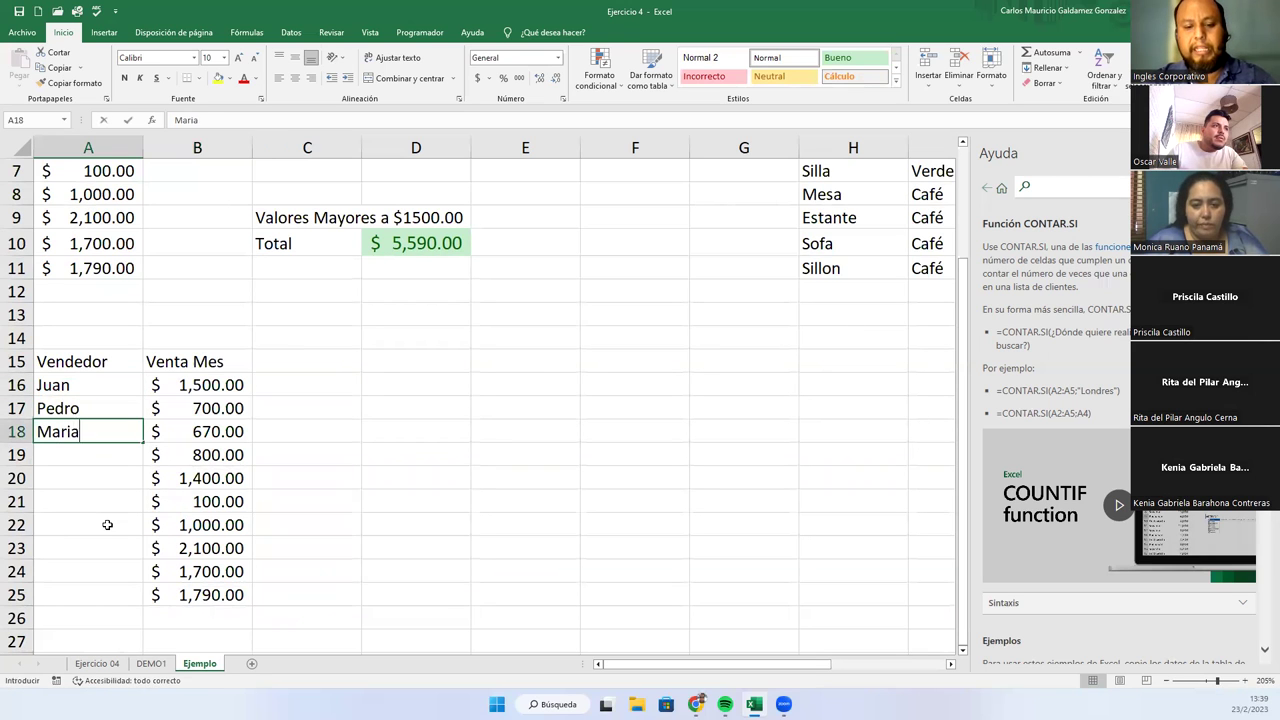
{"action": "key", "text": "Return"}
- Fill A19:A21 of the Vendedor column with three more sellers' names
{"action": "type", "text": "Marcos"}
{"action": "key", "text": "Return"}
{"action": "type", "text": "Lucas"}
{"action": "key", "text": "Return"}
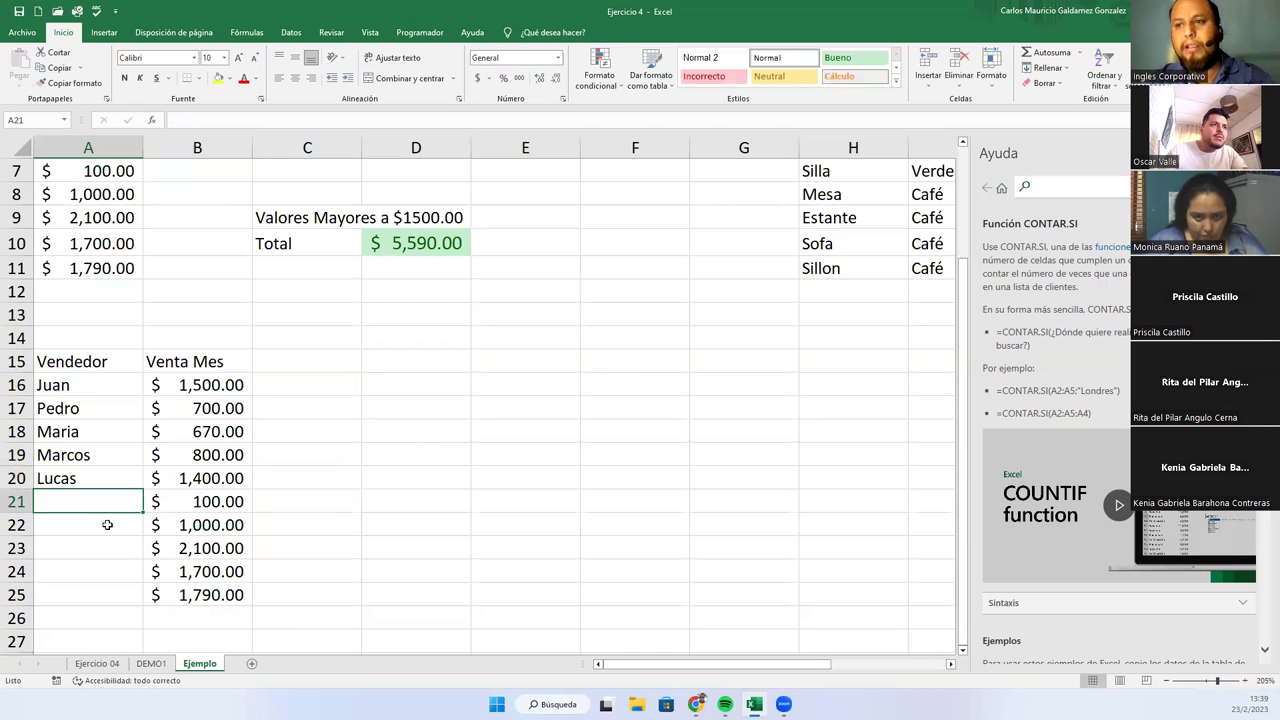
{"action": "type", "text": "Hugo"}
{"action": "key", "text": "Return"}
- Continue the Vendedor list with sellers' names in A22:A24
{"action": "type", "text": "Paco"}
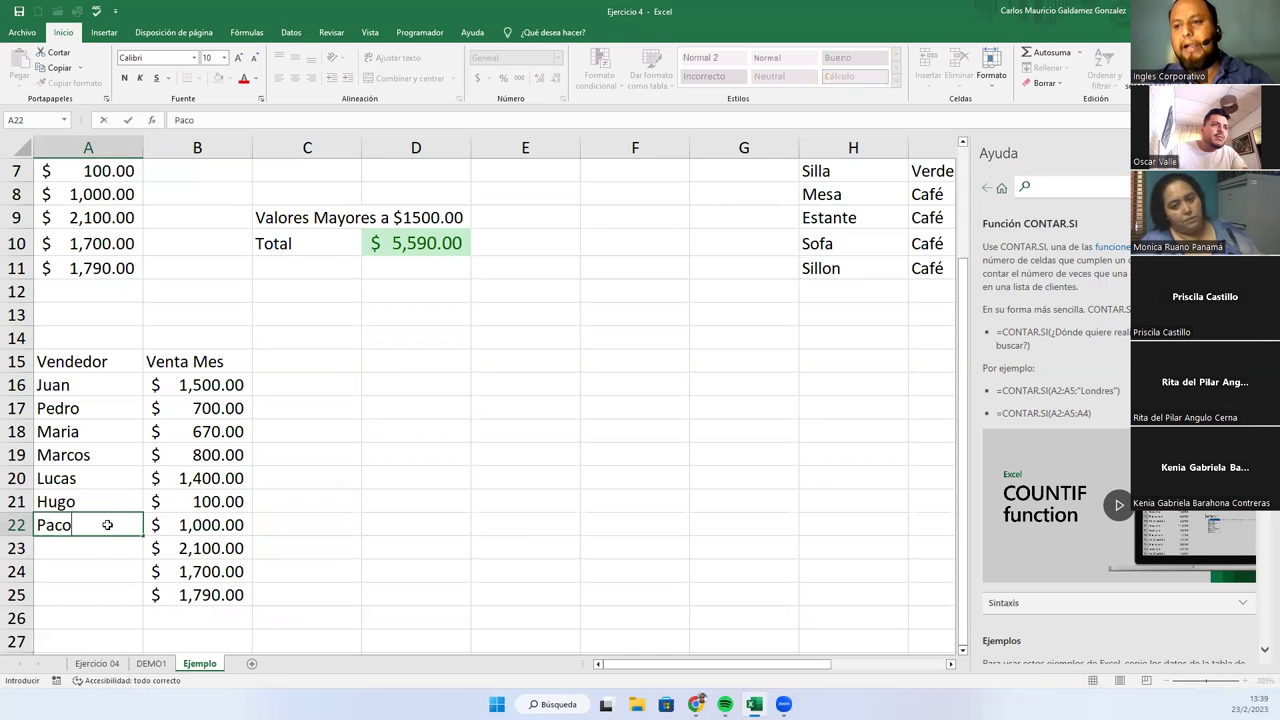
{"action": "key", "text": "Return"}
{"action": "type", "text": "Nelson"}
{"action": "key", "text": "Return"}
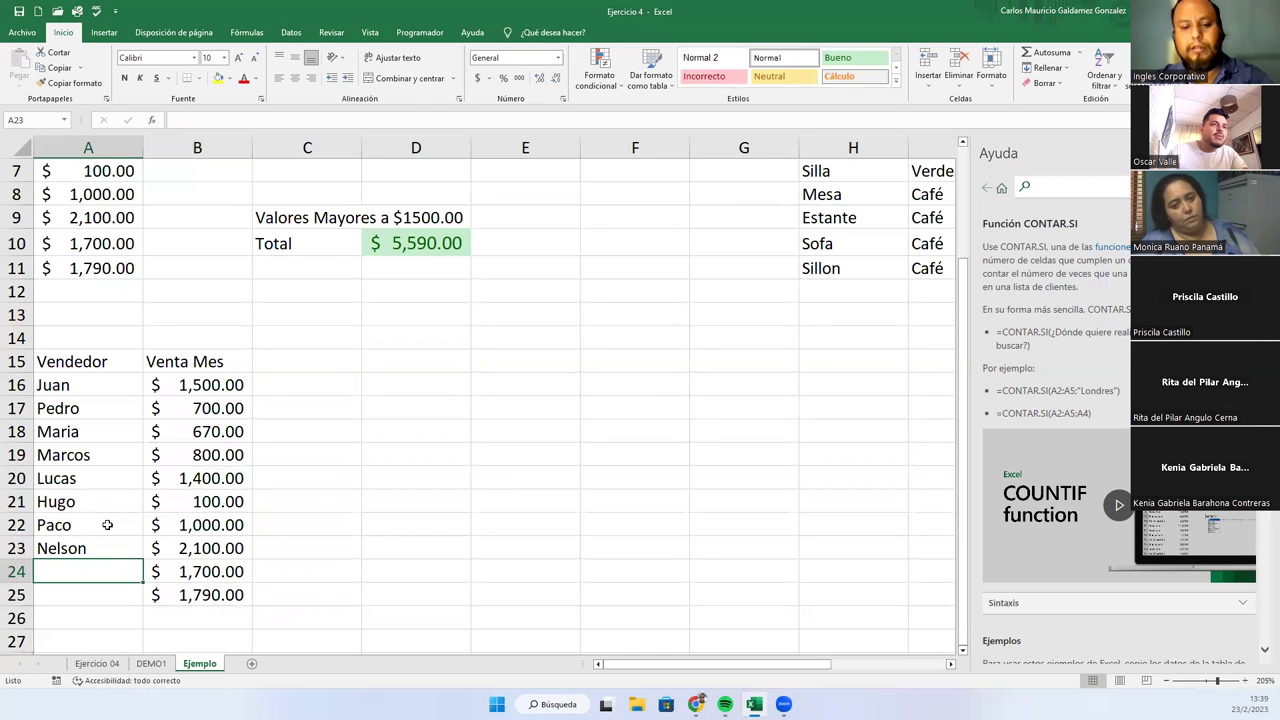
{"action": "type", "text": "Rosario"}
{"action": "key", "text": "Return"}
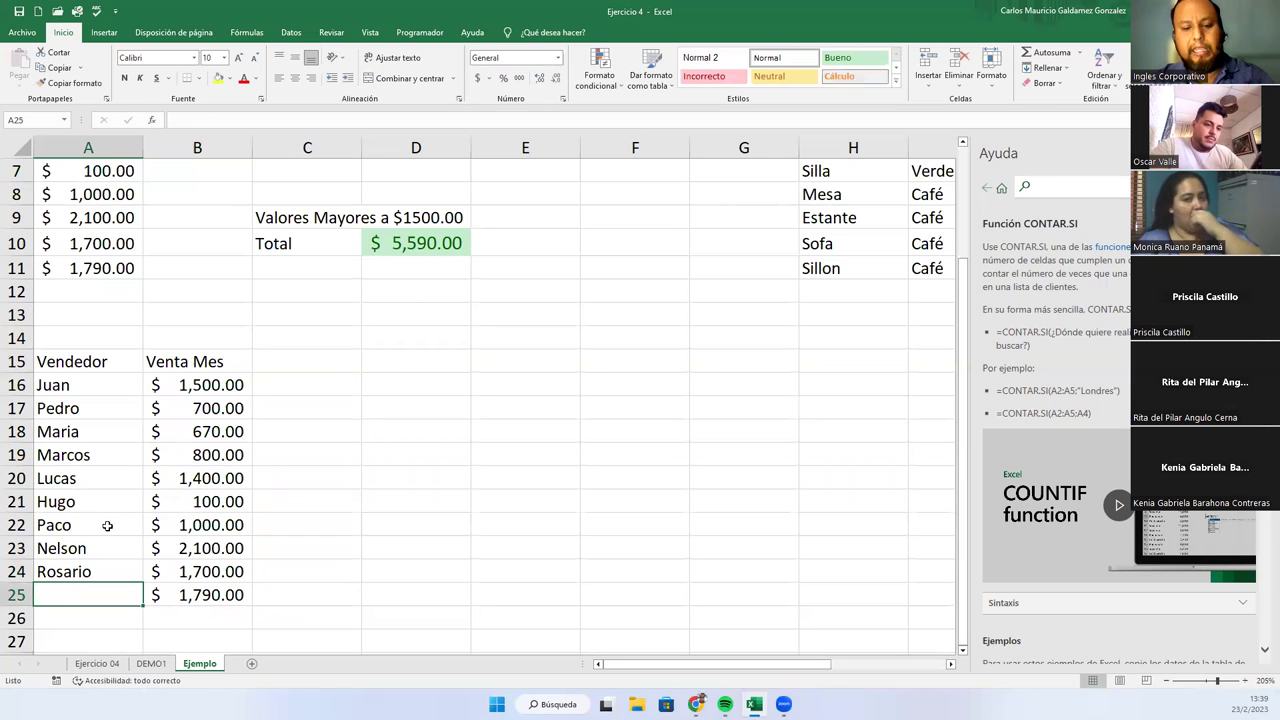
- Enter the last seller's name in A25, and replace the names in A21:A25 with a copy of A16:A20
{"action": "type", "text": "Marta"}
{"action": "key", "text": "Return"}
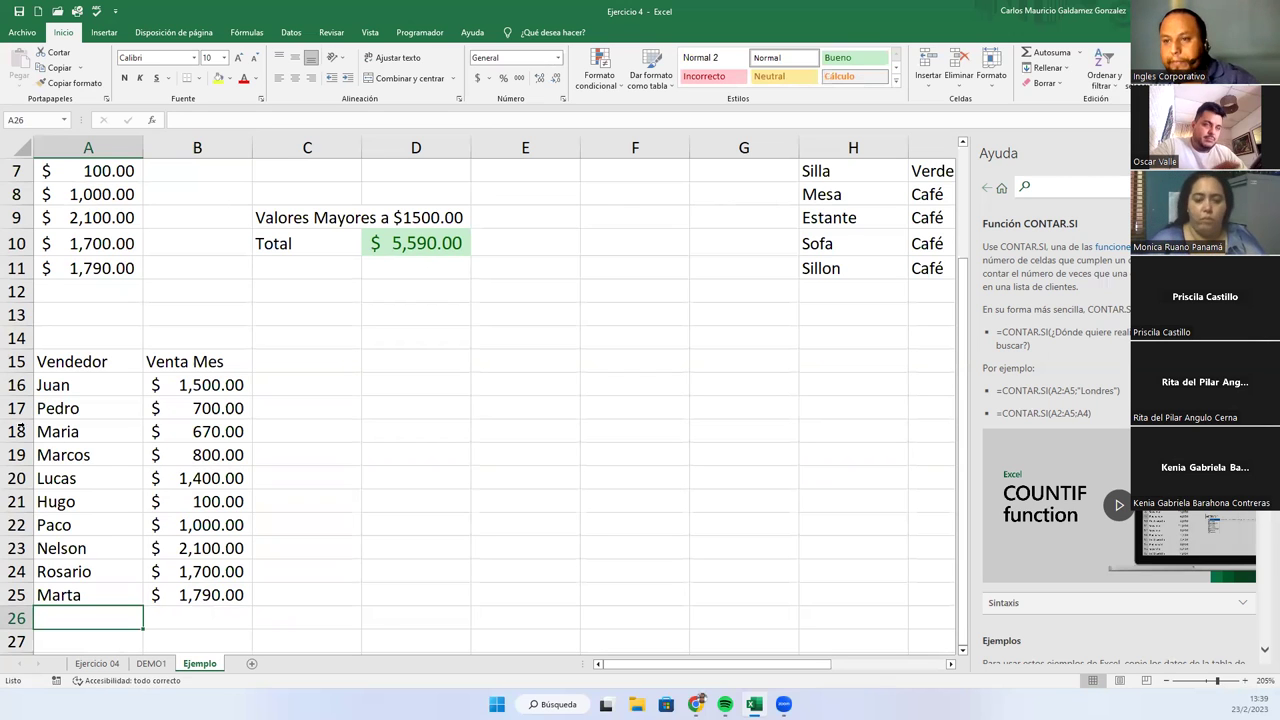
{"action": "left_click_drag", "start_coordinate": [60, 384], "coordinate": [77, 478]}
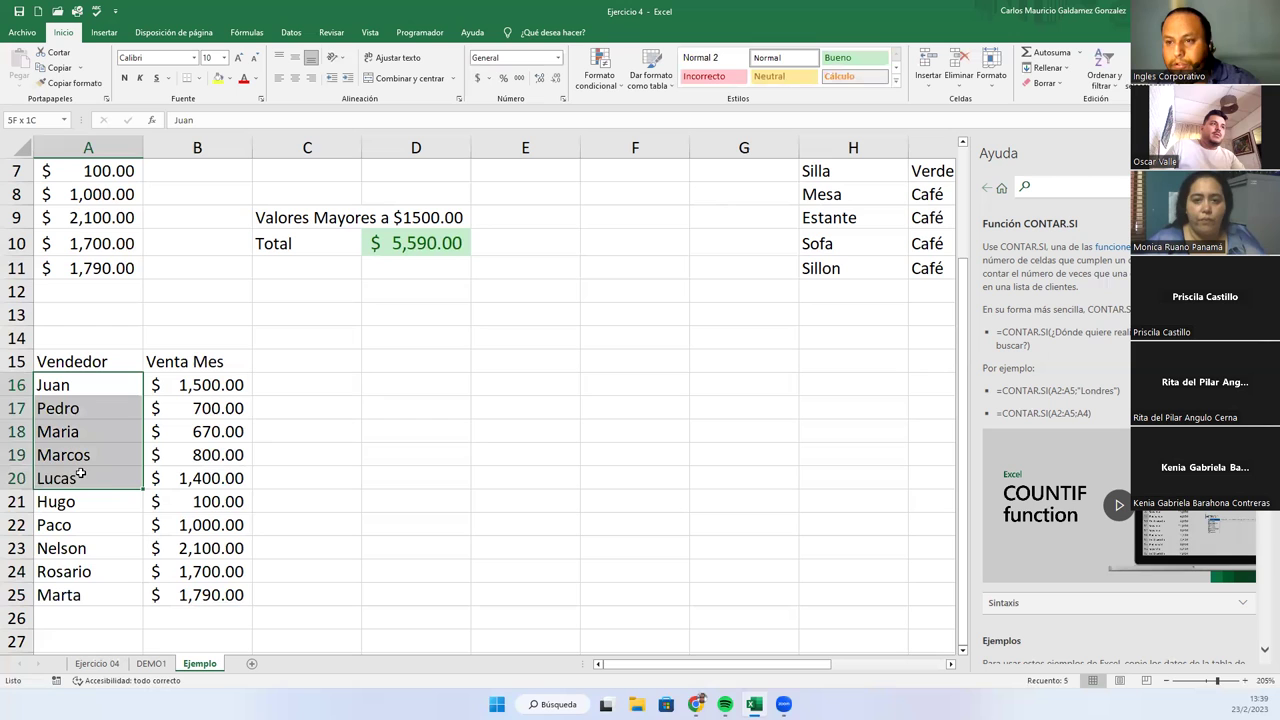
{"action": "key", "text": "ctrl+c"}
{"action": "left_click", "coordinate": [80, 502]}
{"action": "key", "text": "ctrl+v"}
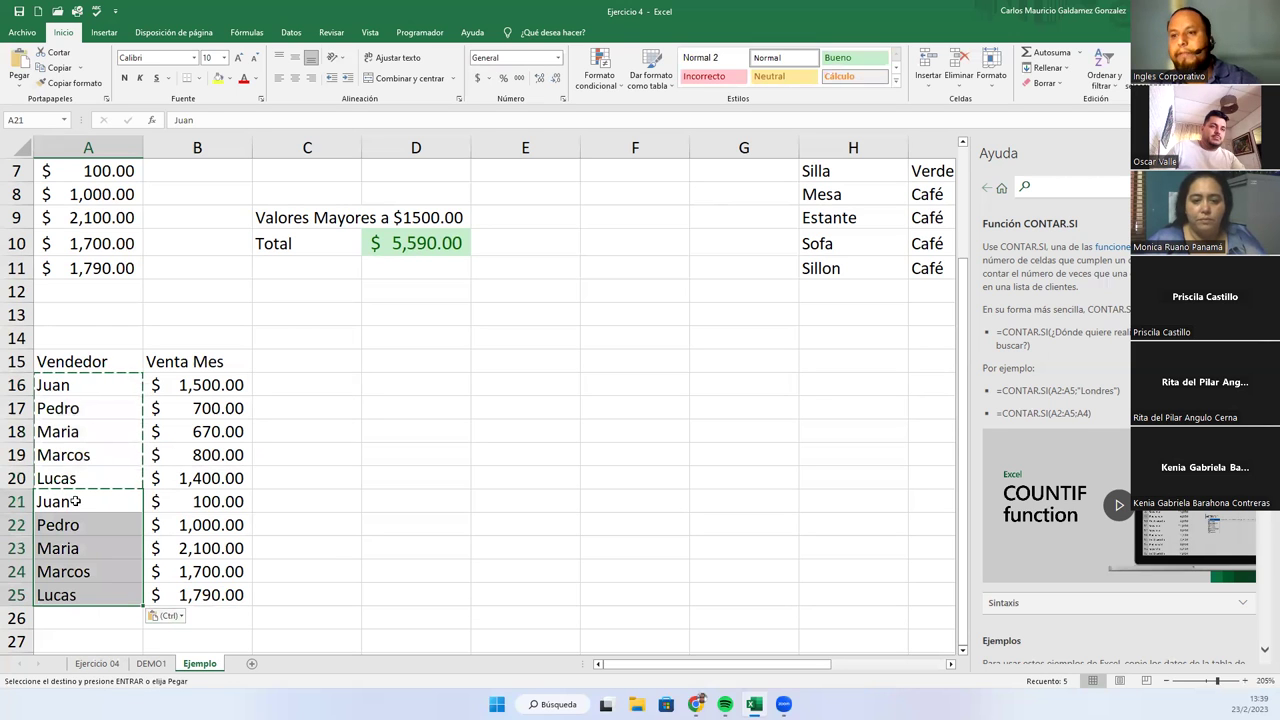
- Paste the copied names from A16:A20 once more over A18:A22 in the Vendedor column
{"action": "left_click", "coordinate": [70, 455]}
{"action": "key", "text": "ctrl"}
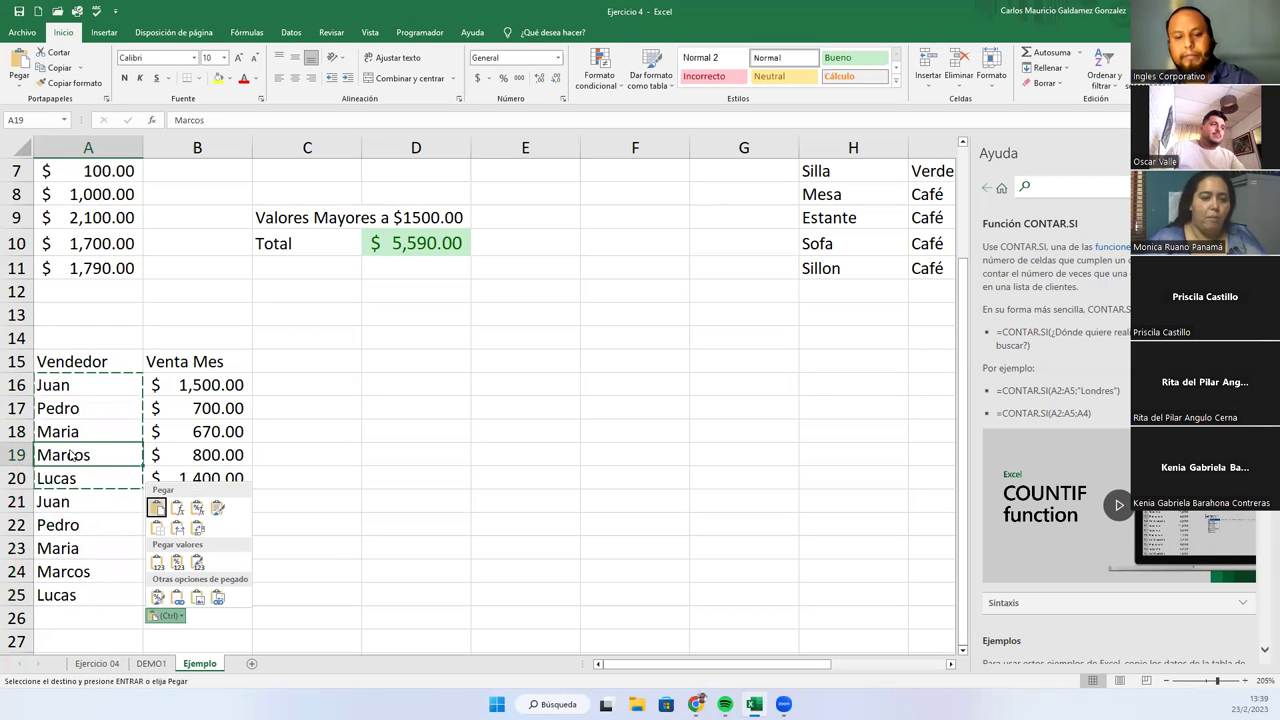
{"action": "key", "text": "Escape"}
{"action": "left_click", "coordinate": [66, 437]}
{"action": "key", "text": "Return"}
{"action": "left_click", "coordinate": [285, 501]}
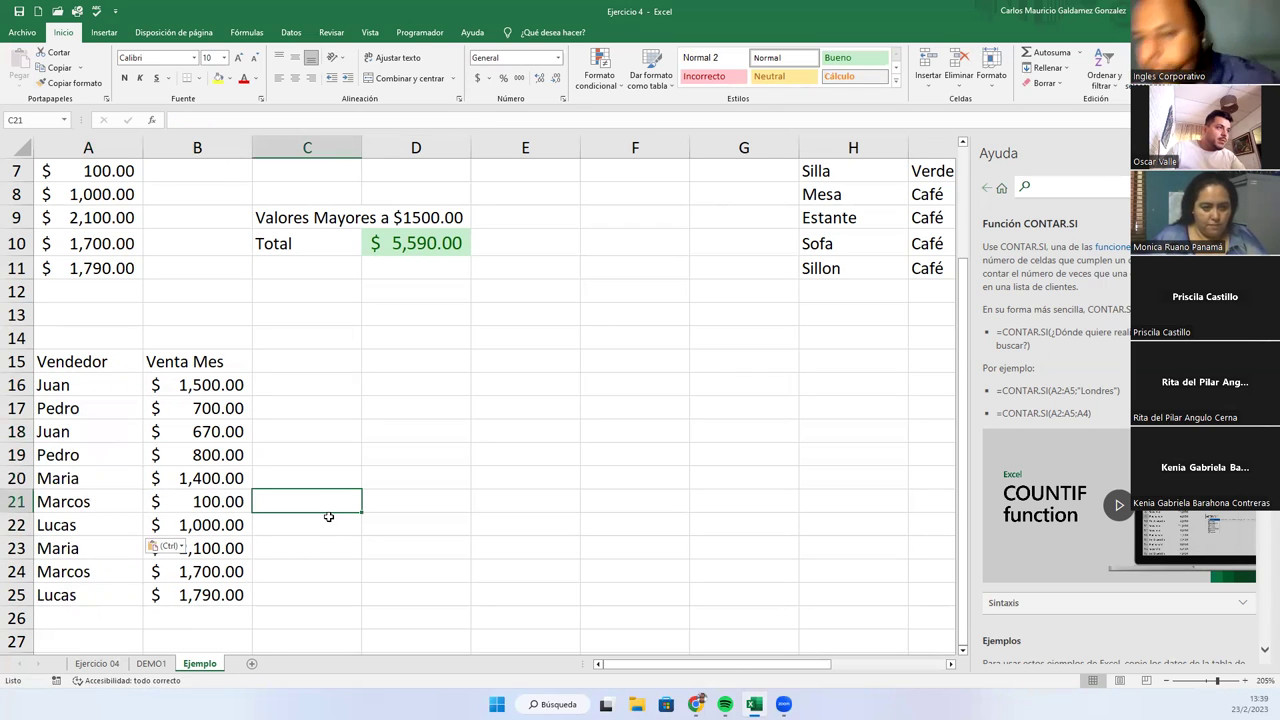
- Enter "Total de venta" in D18 and list the seller names found in A16, A20 and A22 below it in D19:D21
{"action": "left_click", "coordinate": [383, 435]}
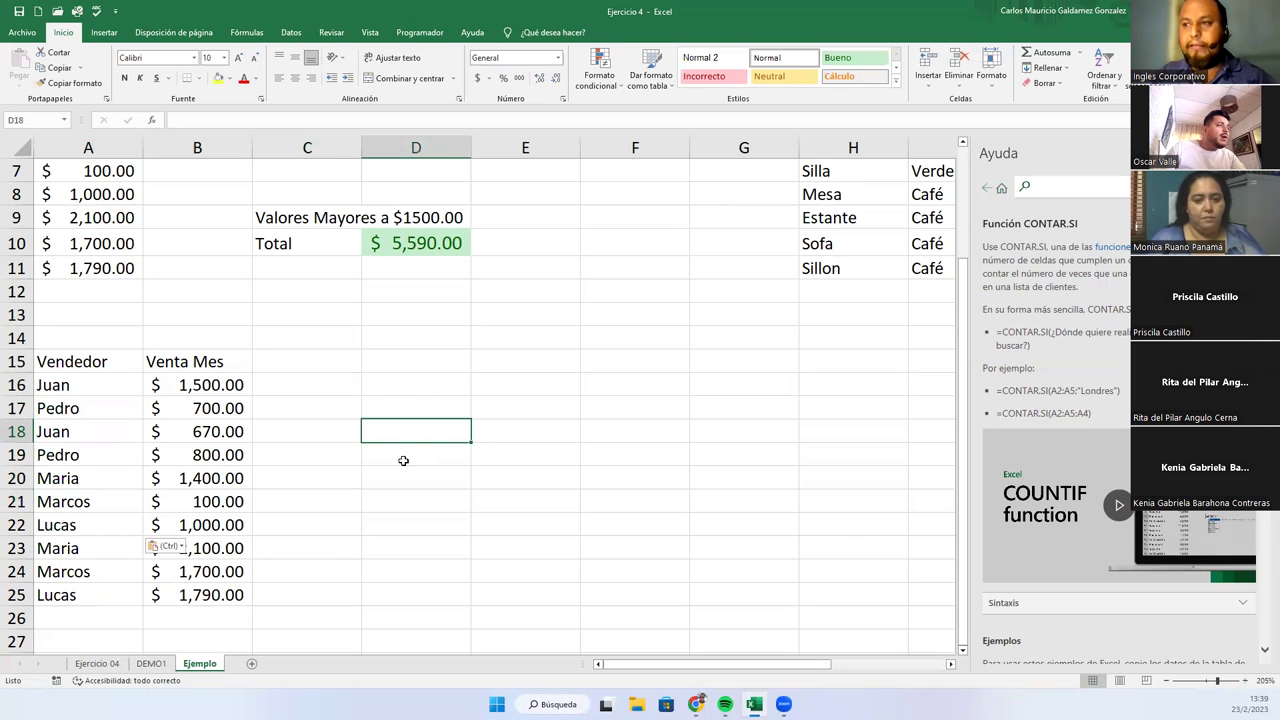
{"action": "type", "text": "Total de venta"}
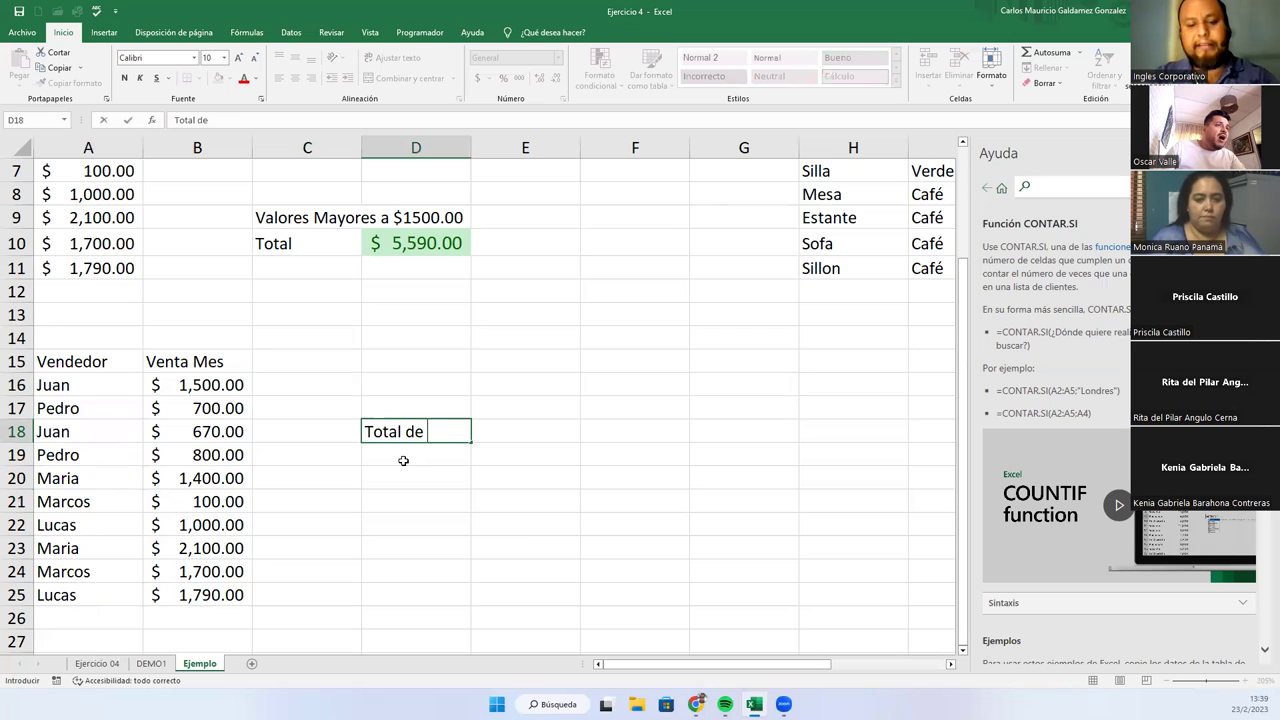
{"action": "key", "text": "Return"}
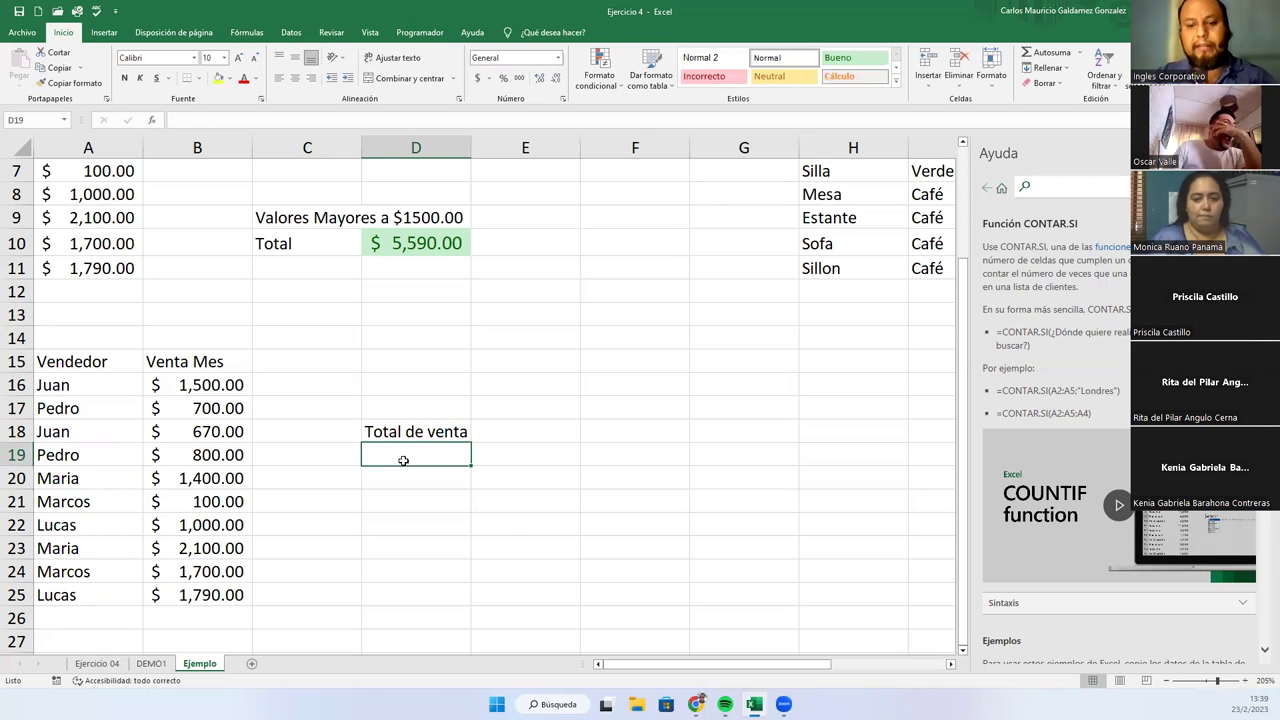
{"action": "type", "text": "Juan"}
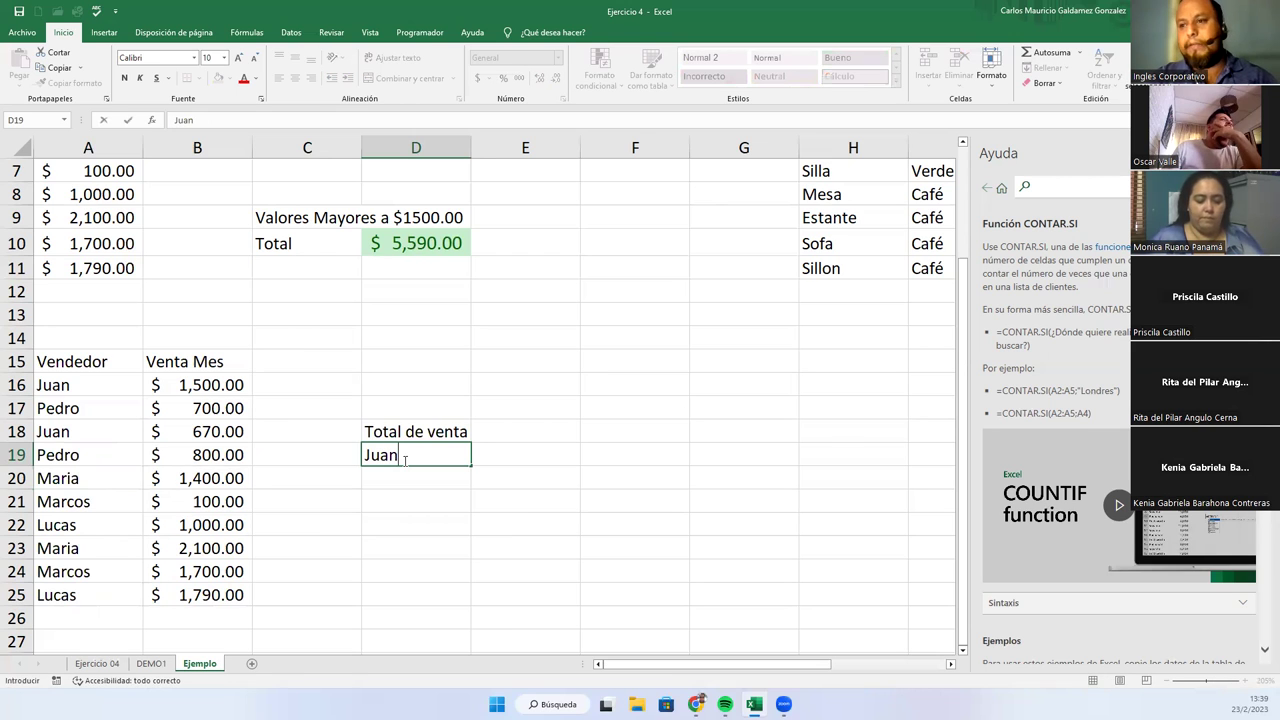
{"action": "key", "text": "Return"}
{"action": "type", "text": "Maria"}
{"action": "key", "text": "Return"}
{"action": "type", "text": "Lucas"}
{"action": "key", "text": "Return"}
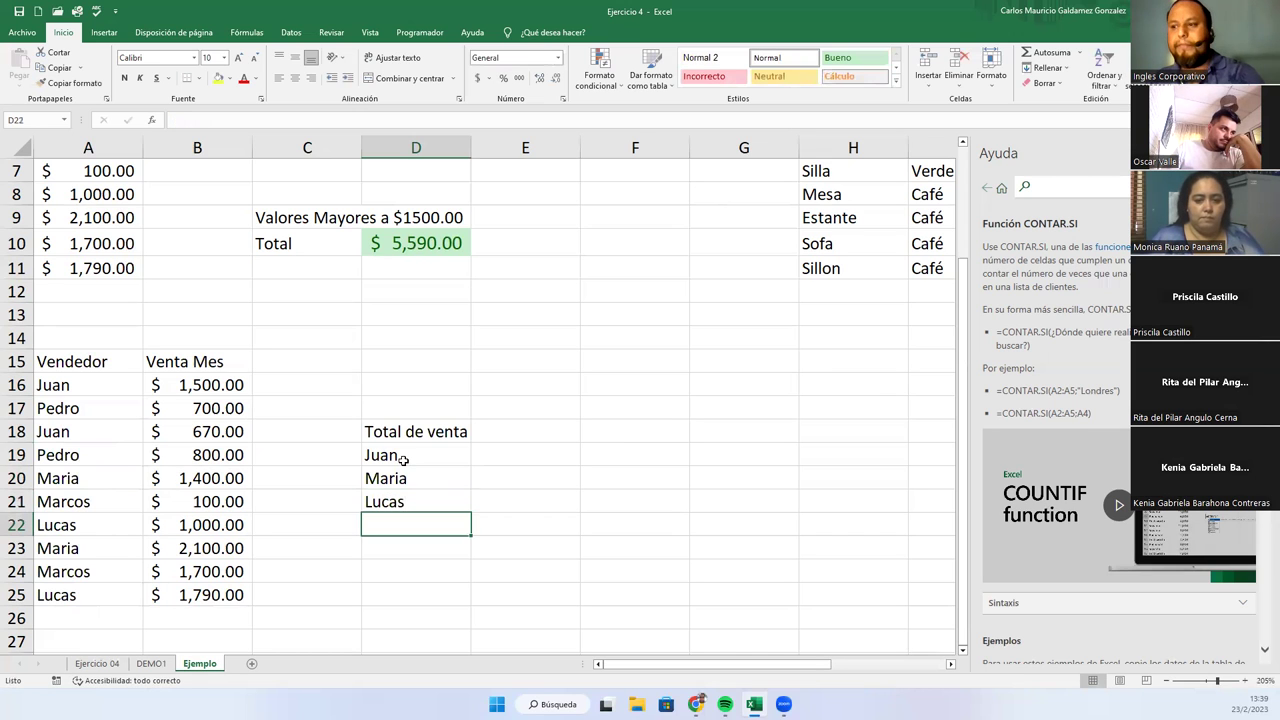
- Add the column heading "T-Venta" in E18 beside Total de venta
{"action": "left_click", "coordinate": [515, 458]}
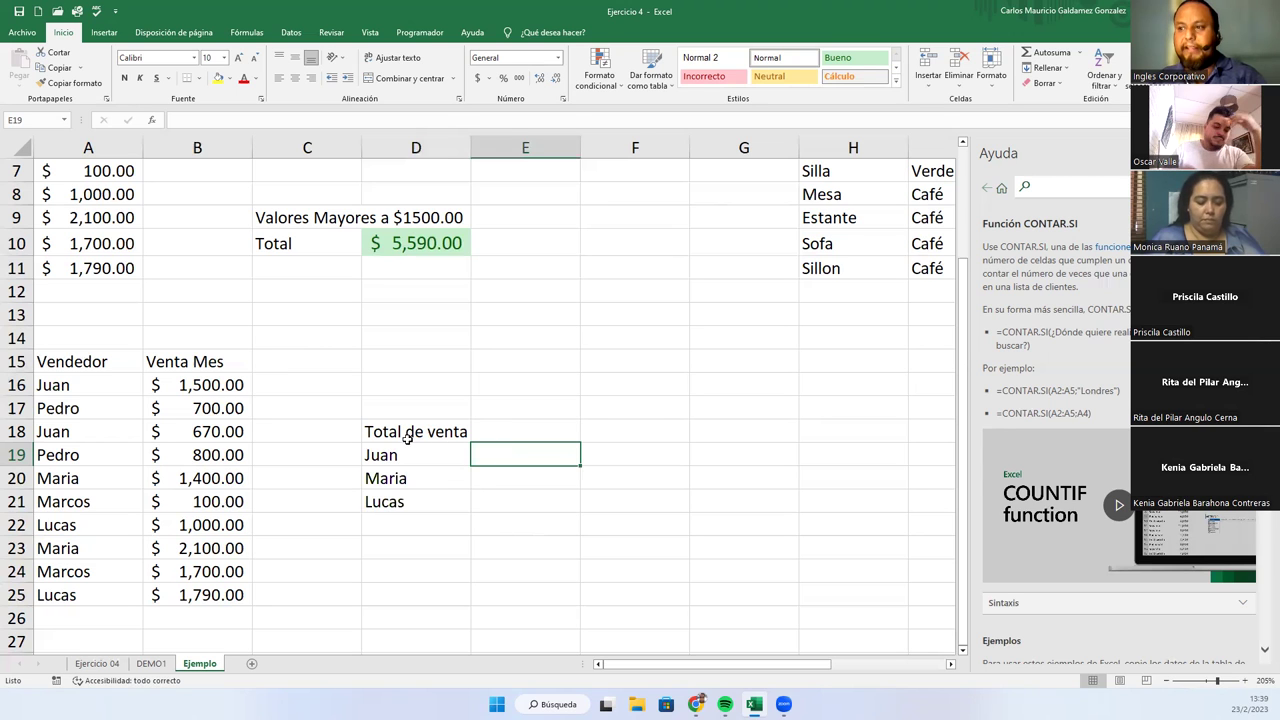
{"action": "left_click_drag", "start_coordinate": [410, 436], "coordinate": [420, 502]}
{"action": "left_click", "coordinate": [495, 427]}
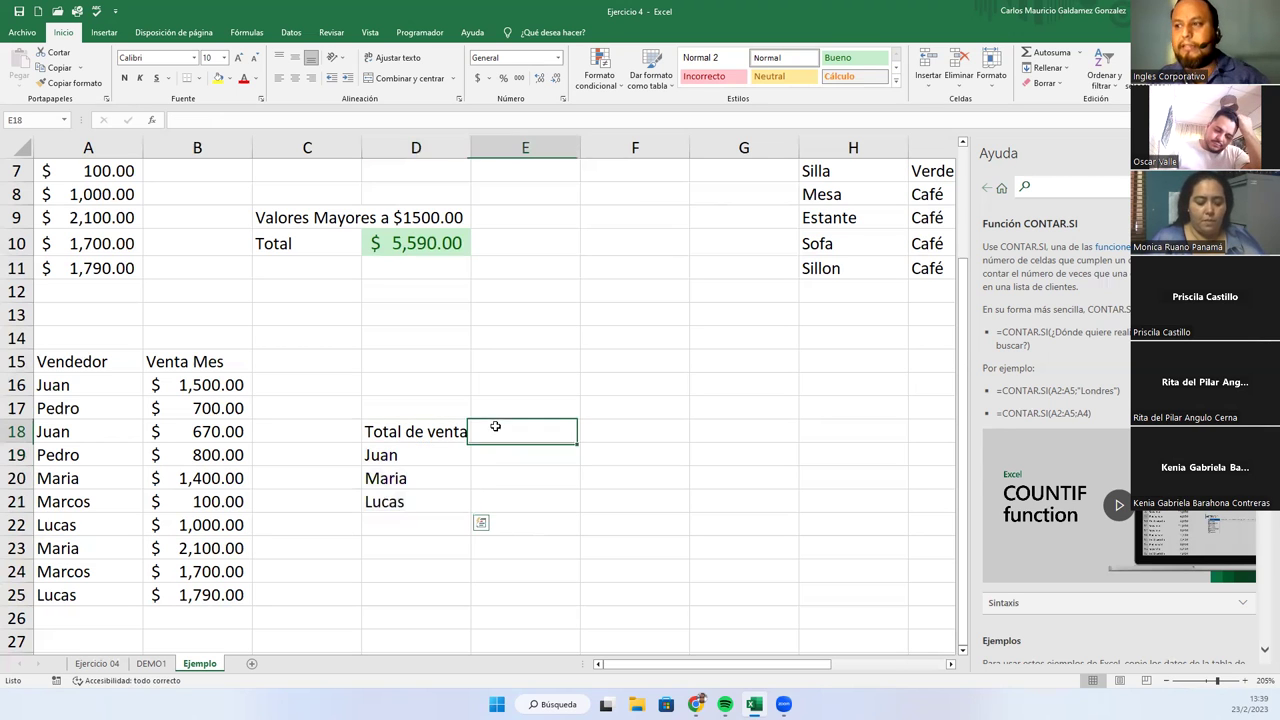
{"action": "type", "text": "Venta"}
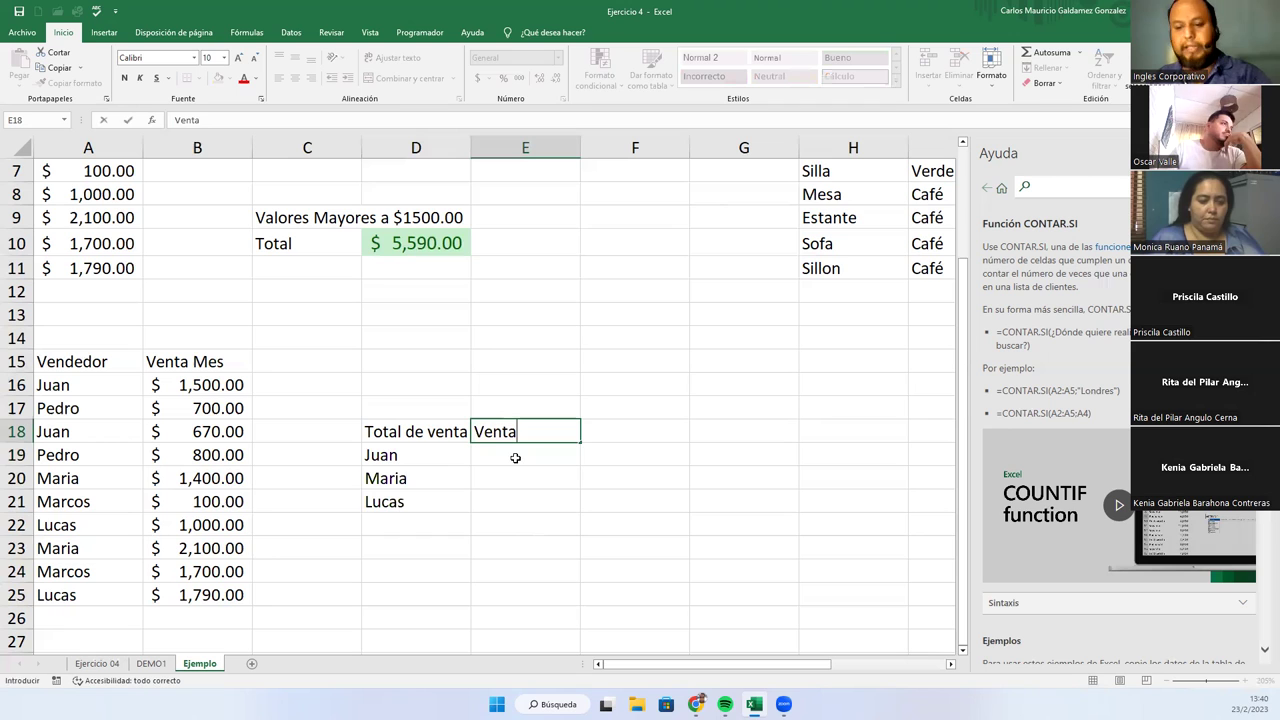
{"action": "left_click", "coordinate": [515, 457]}
{"action": "double_click", "coordinate": [510, 431]}
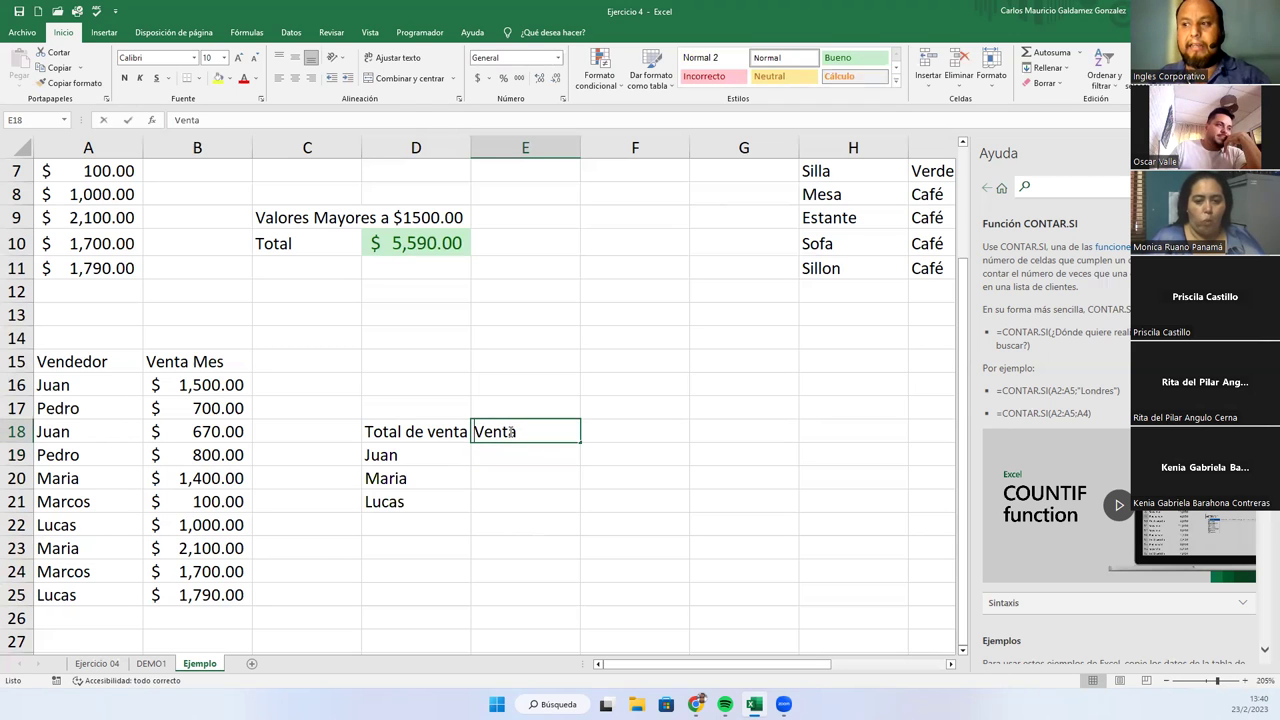
{"action": "key", "text": "Left"}
{"action": "key", "text": "Left"}
{"action": "key", "text": "Left"}
{"action": "key", "text": "Left"}
{"action": "type", "text": "Tal"}
{"action": "key", "text": "BackSpace"}
{"action": "key", "text": "BackSpace"}
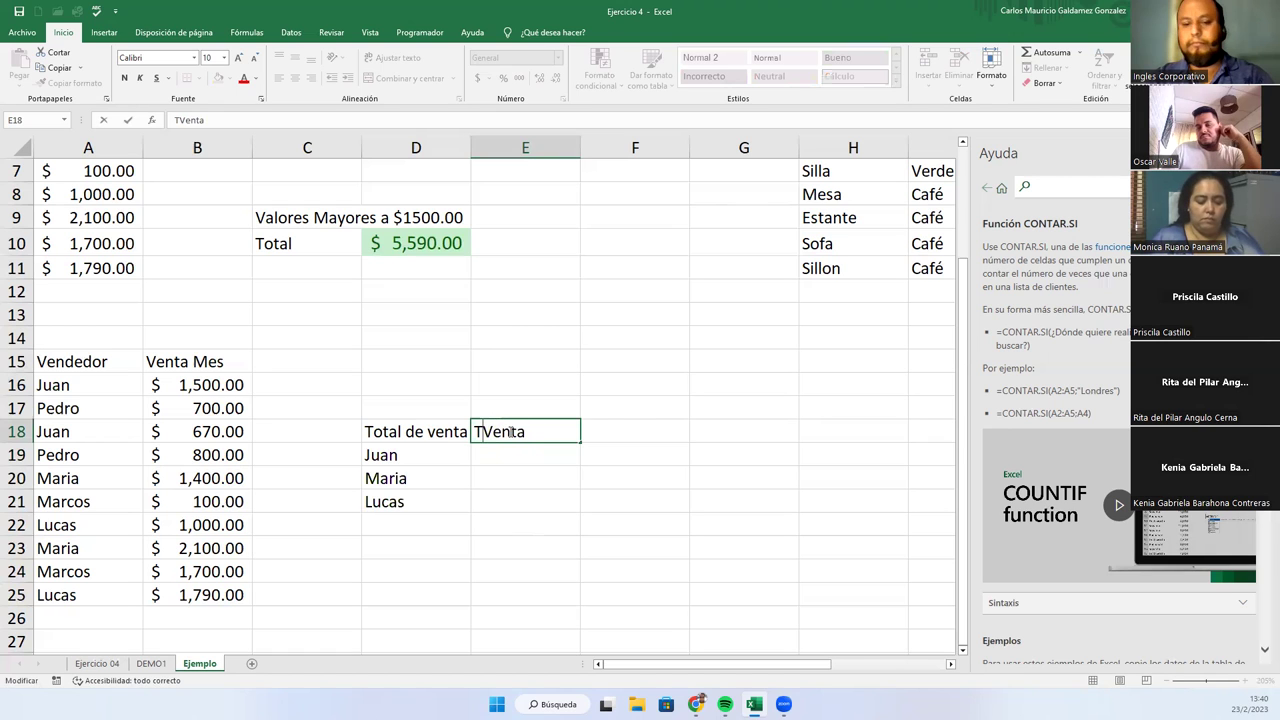
{"action": "type", "text": "-"}
{"action": "key", "text": "Return"}
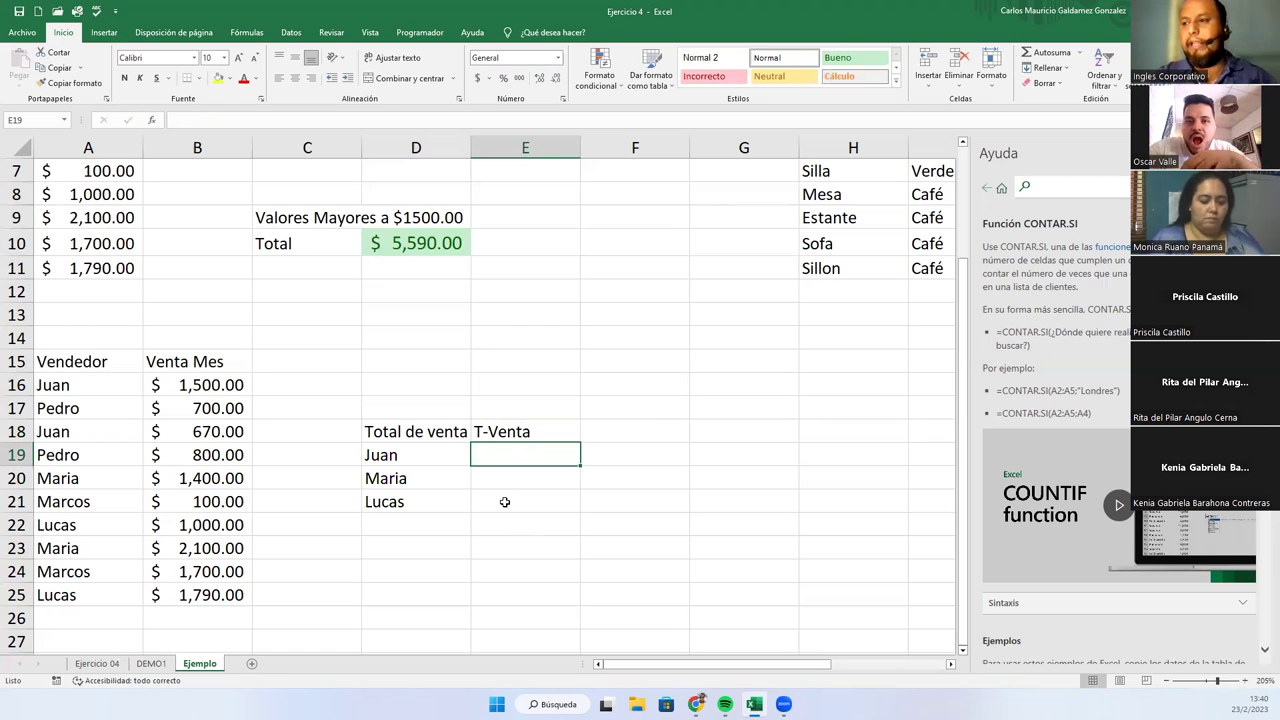
- Start a SUMAR.SI formula in E19 with the Vendedor names A16:A25 as its range
{"action": "type", "text": "="}
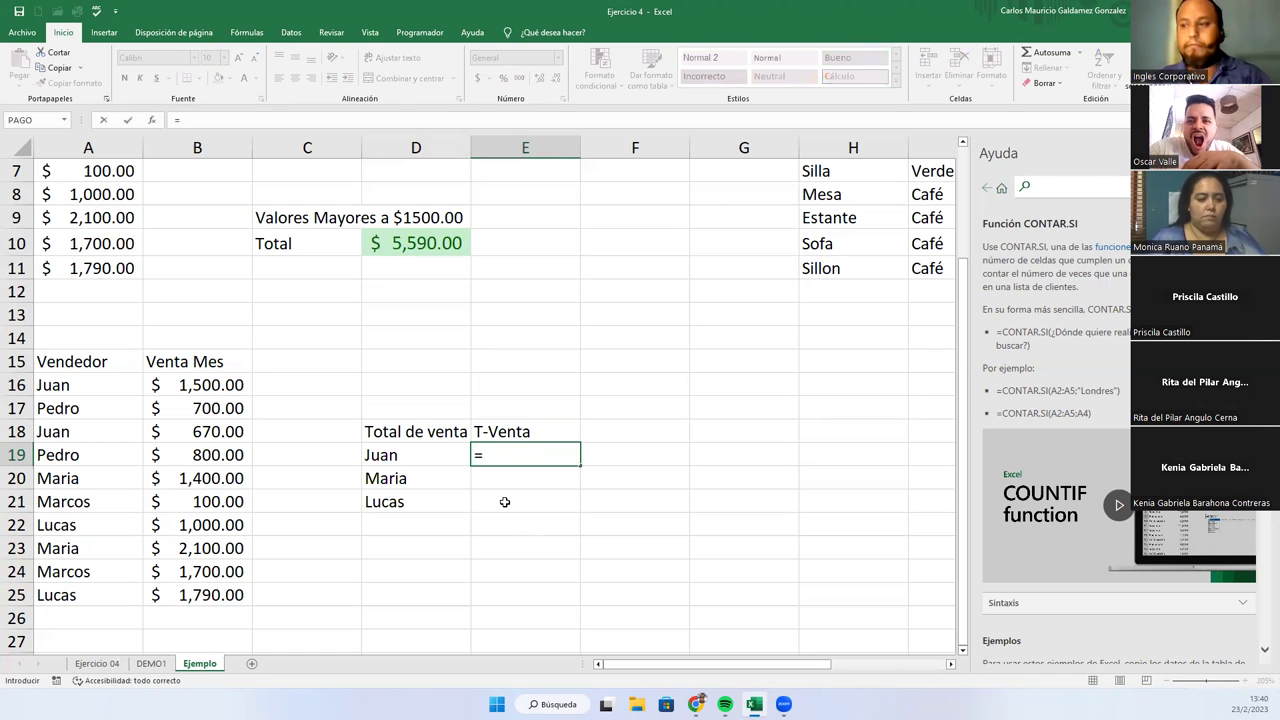
{"action": "type", "text": "sumar."}
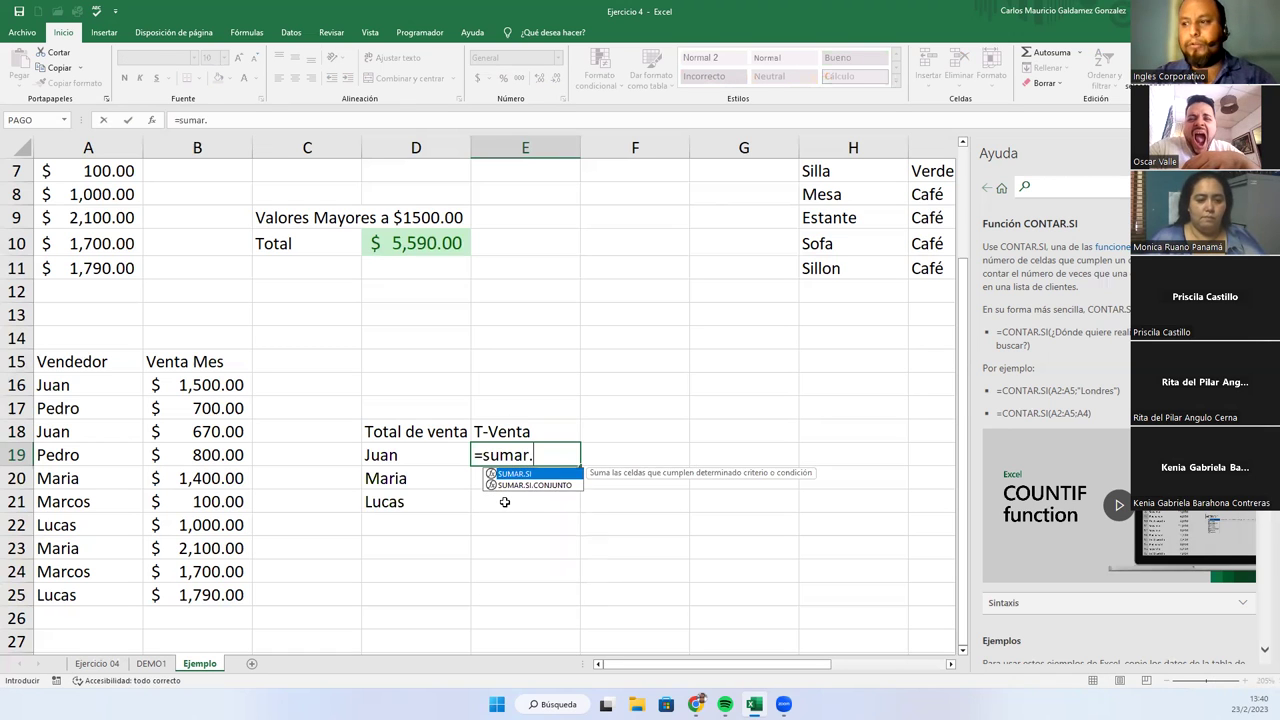
{"action": "key", "text": "Tab"}
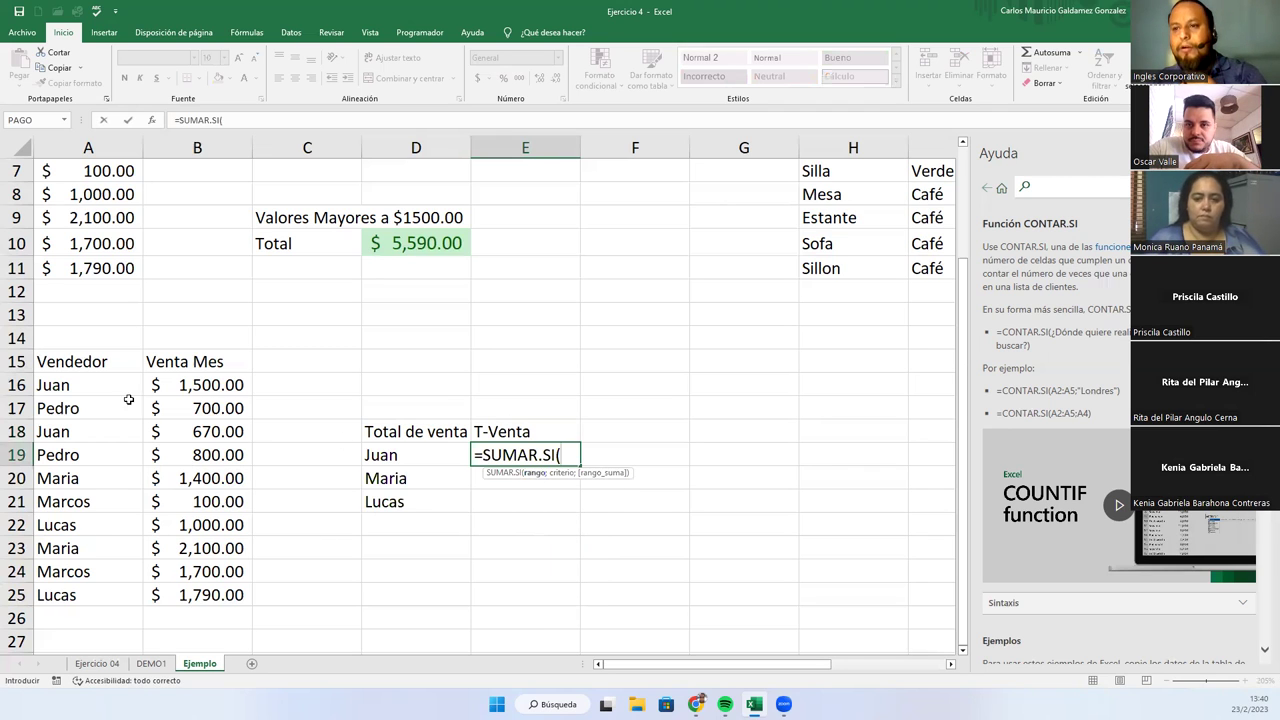
{"action": "left_click_drag", "start_coordinate": [40, 384], "coordinate": [84, 589]}
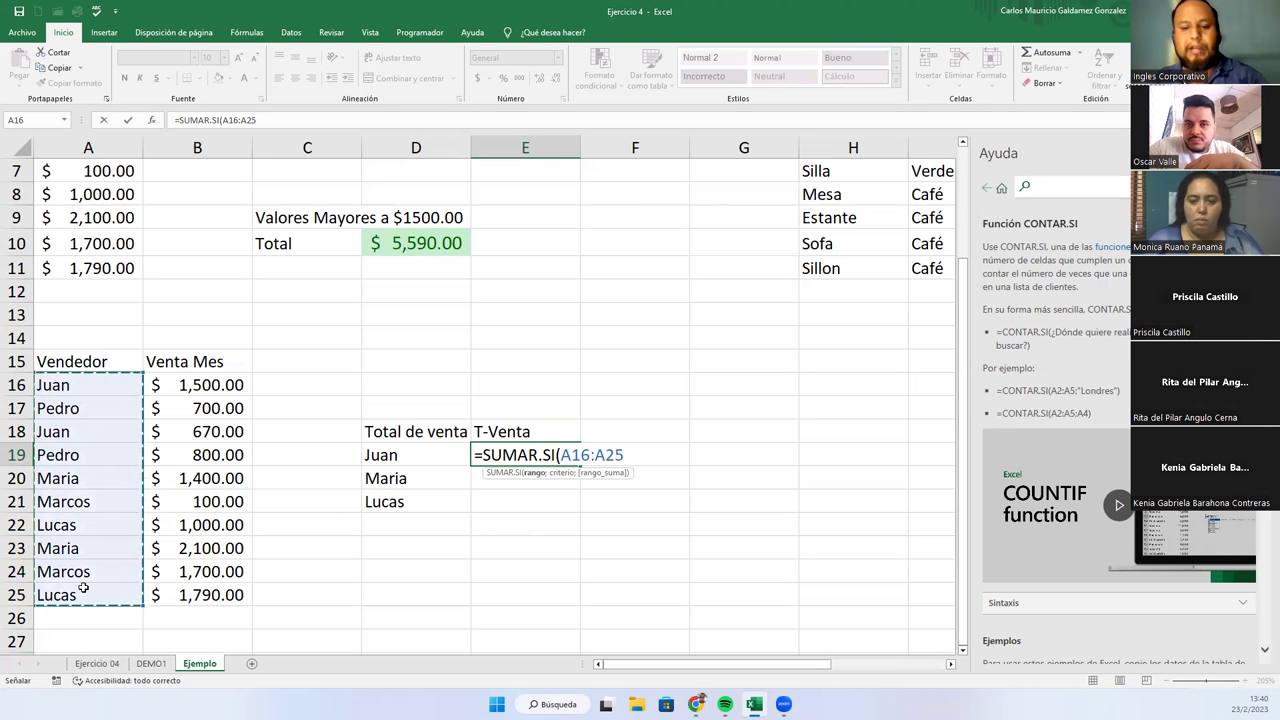
{"action": "type", "text": ";"}
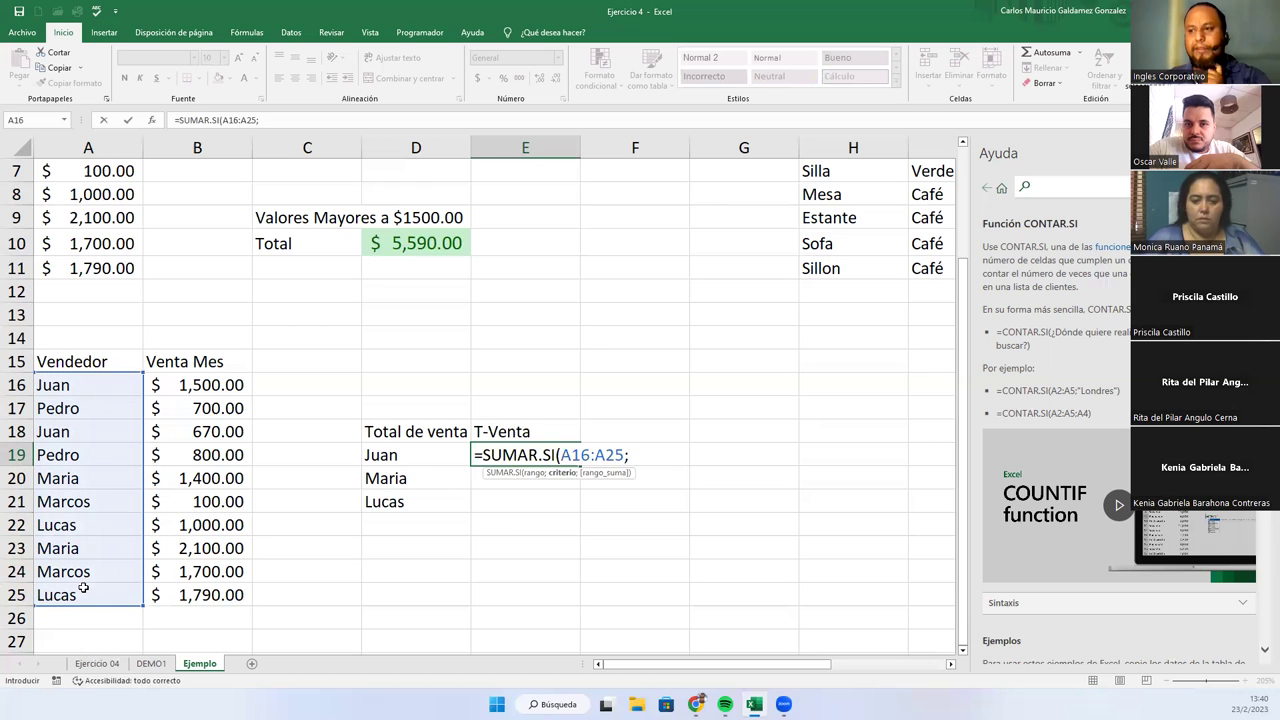
{"action": "left_click", "coordinate": [370, 454]}
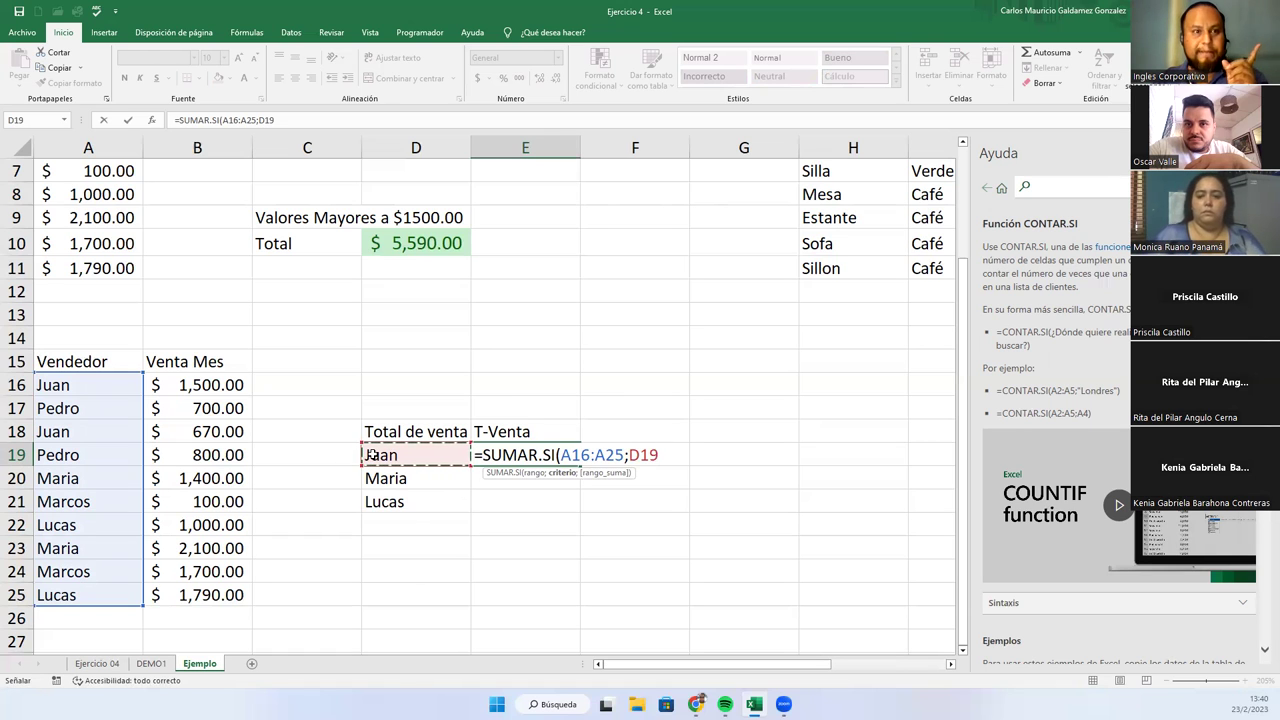
{"action": "key", "text": "BackSpace"}
{"action": "key", "text": "BackSpace"}
{"action": "key", "text": "BackSpace"}
{"action": "key", "text": "BackSpace"}
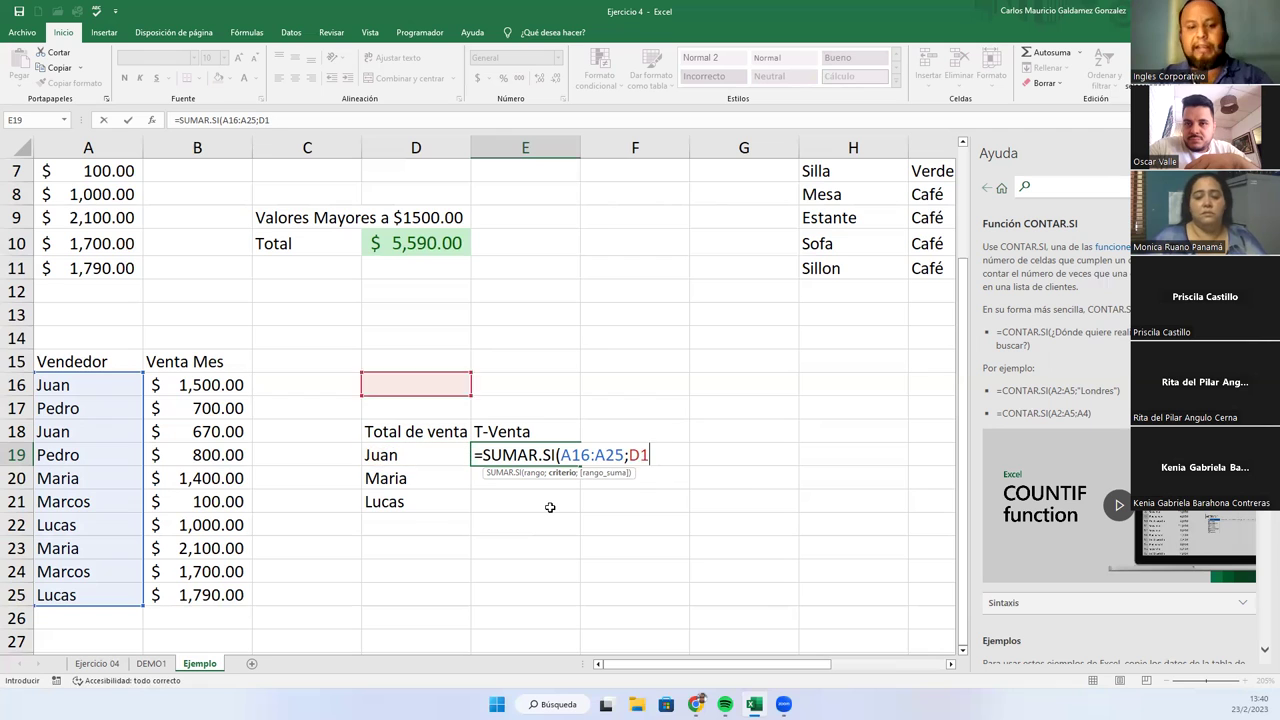
- Complete the E19 formula with the seller's name from D19 as quoted text criterion and B16:B25 as the sum range
{"action": "type", "text": ";\""}
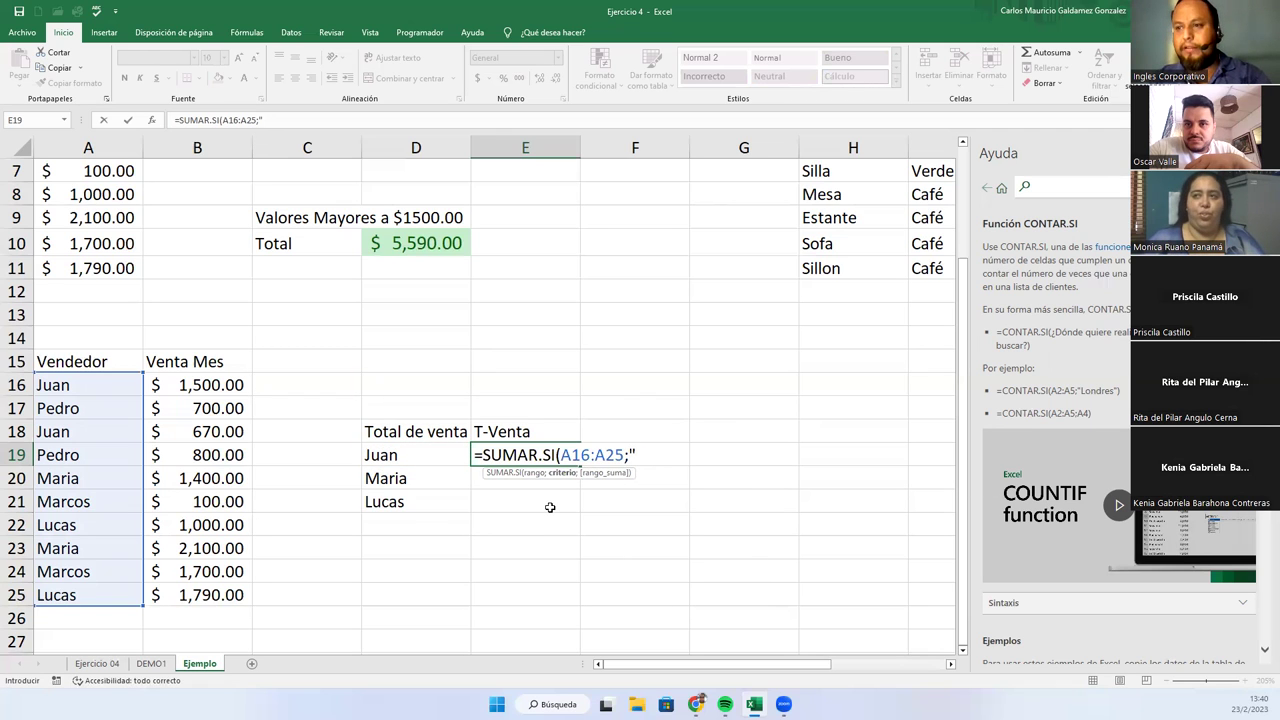
{"action": "type", "text": "Juan\""}
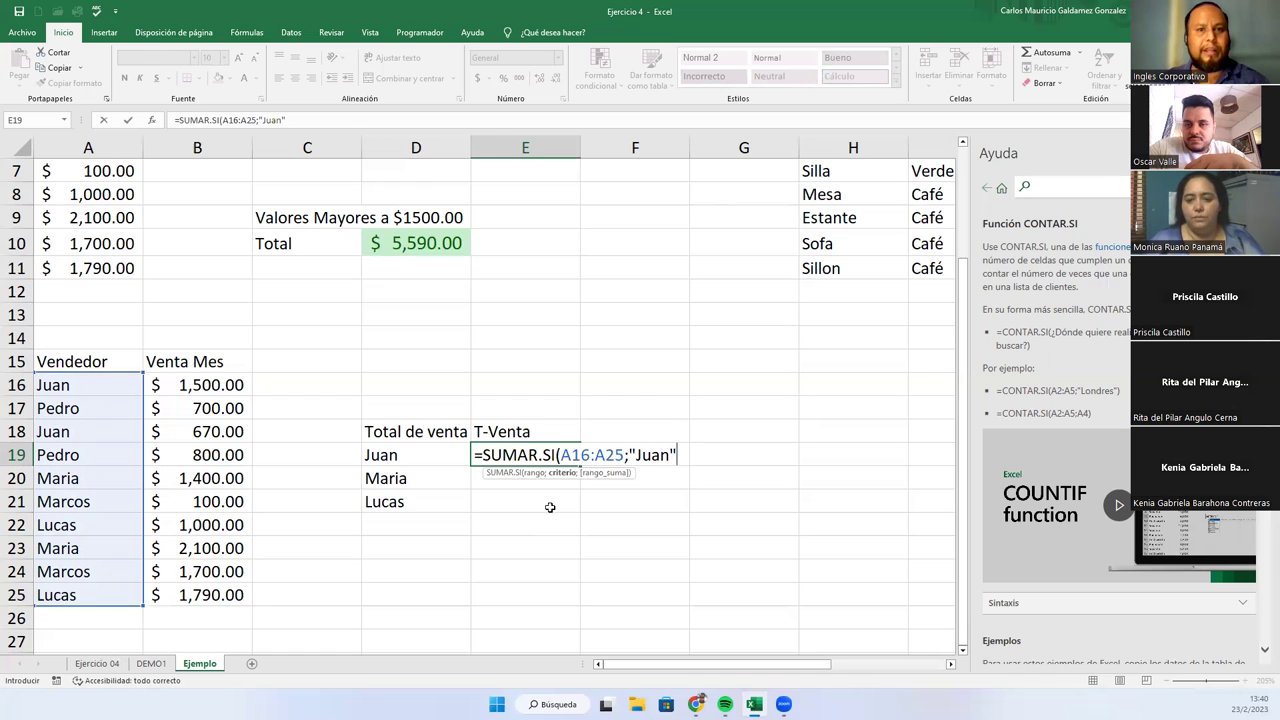
{"action": "type", "text": ";"}
{"action": "left_click_drag", "start_coordinate": [220, 383], "coordinate": [218, 594]}
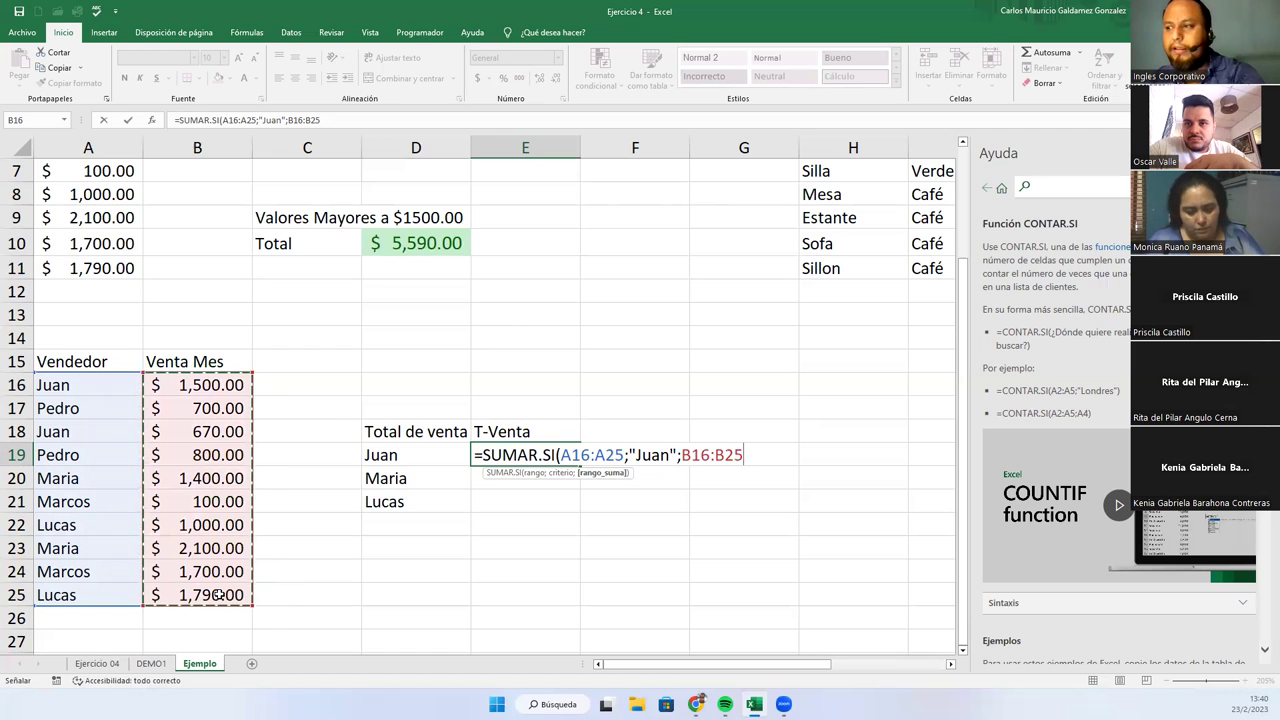
{"action": "type", "text": ")"}
{"action": "key", "text": "Return"}
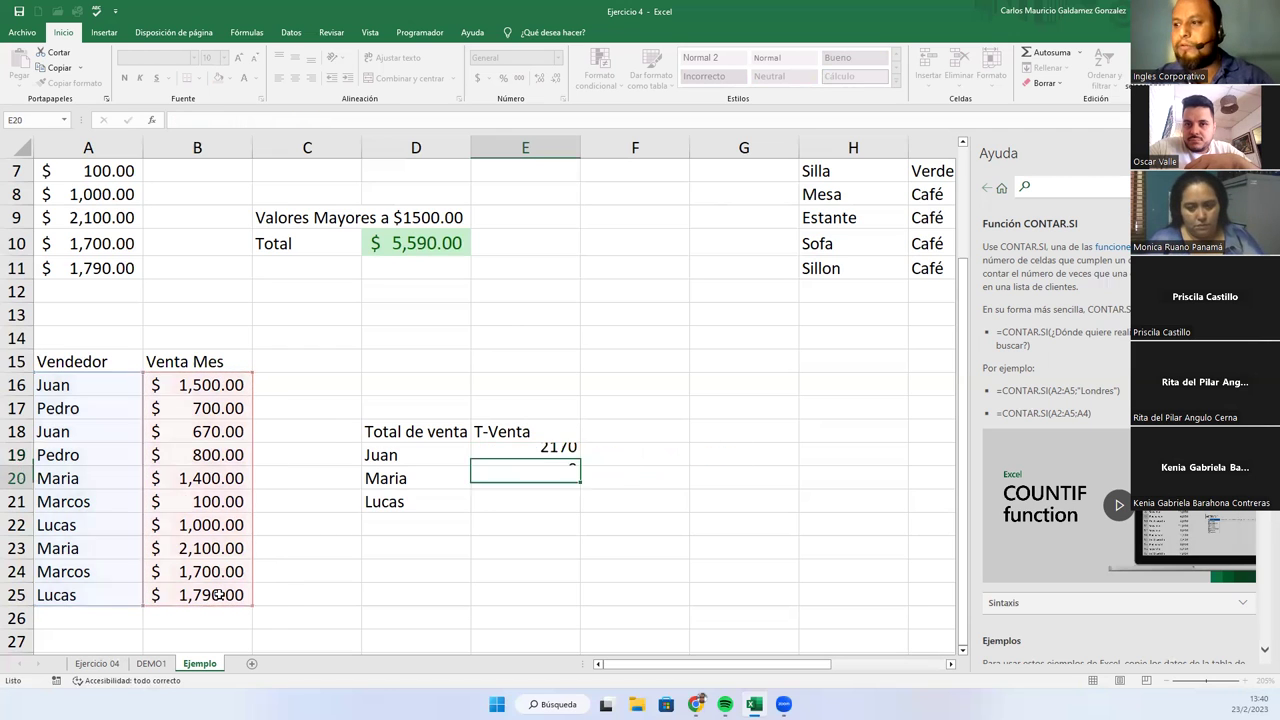
- Check the E19 total against the combined sum of that seller's sales in B16 and B18
{"action": "key", "text": "Up"}
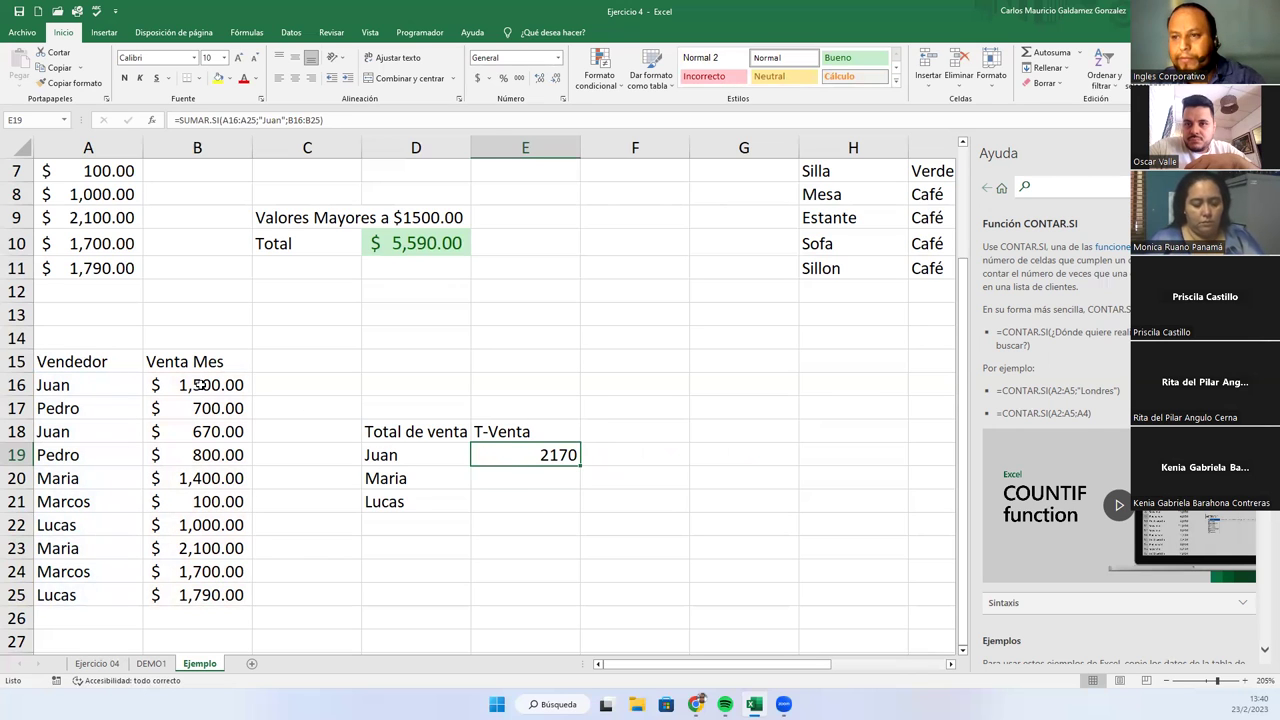
{"action": "left_click", "coordinate": [200, 385]}
{"action": "left_click", "coordinate": [204, 431], "text": "ctrl"}
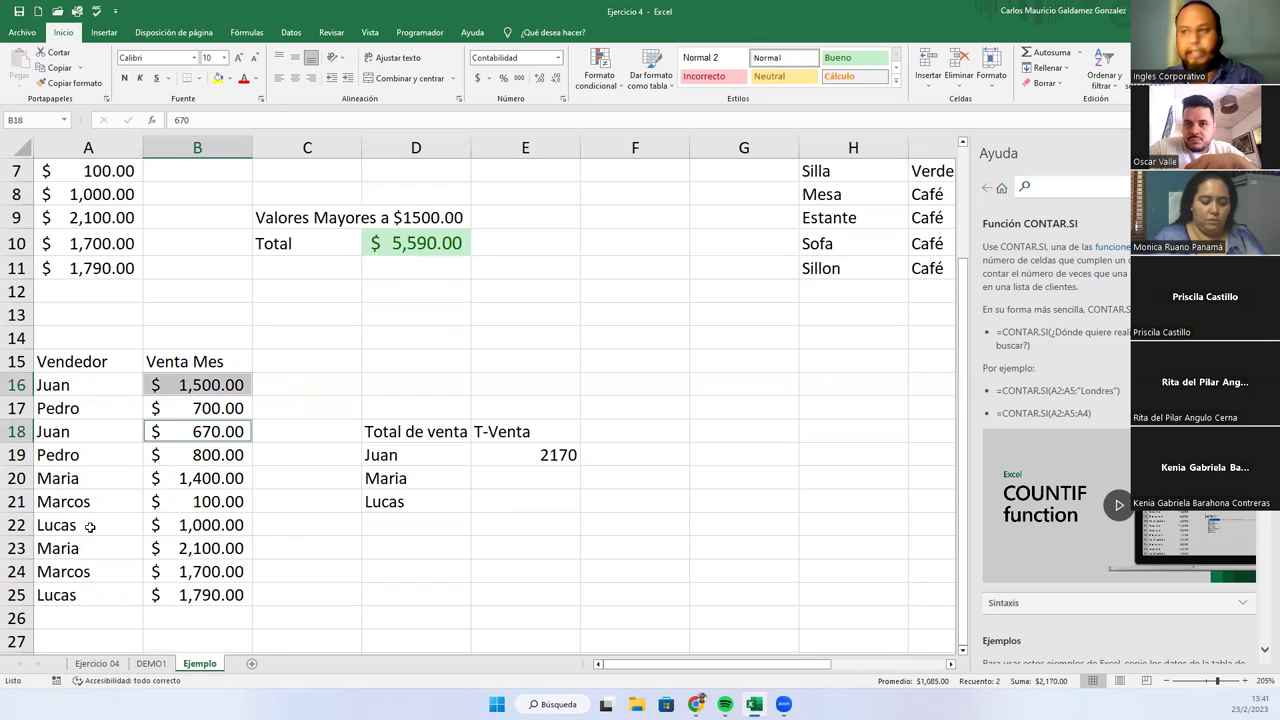
- Apply the accounting number format with dollar sign to the T-Venta total in E19
{"action": "left_click_drag", "start_coordinate": [548, 449], "coordinate": [548, 500]}
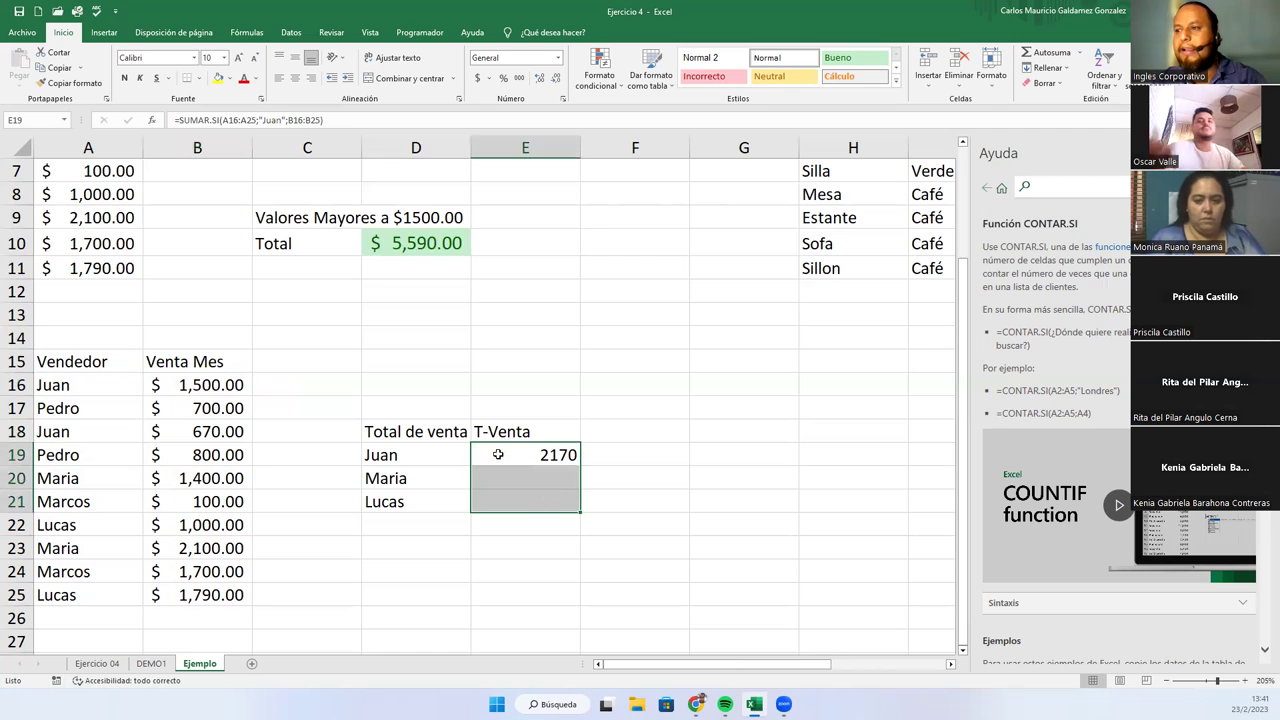
{"action": "left_click", "coordinate": [500, 450]}
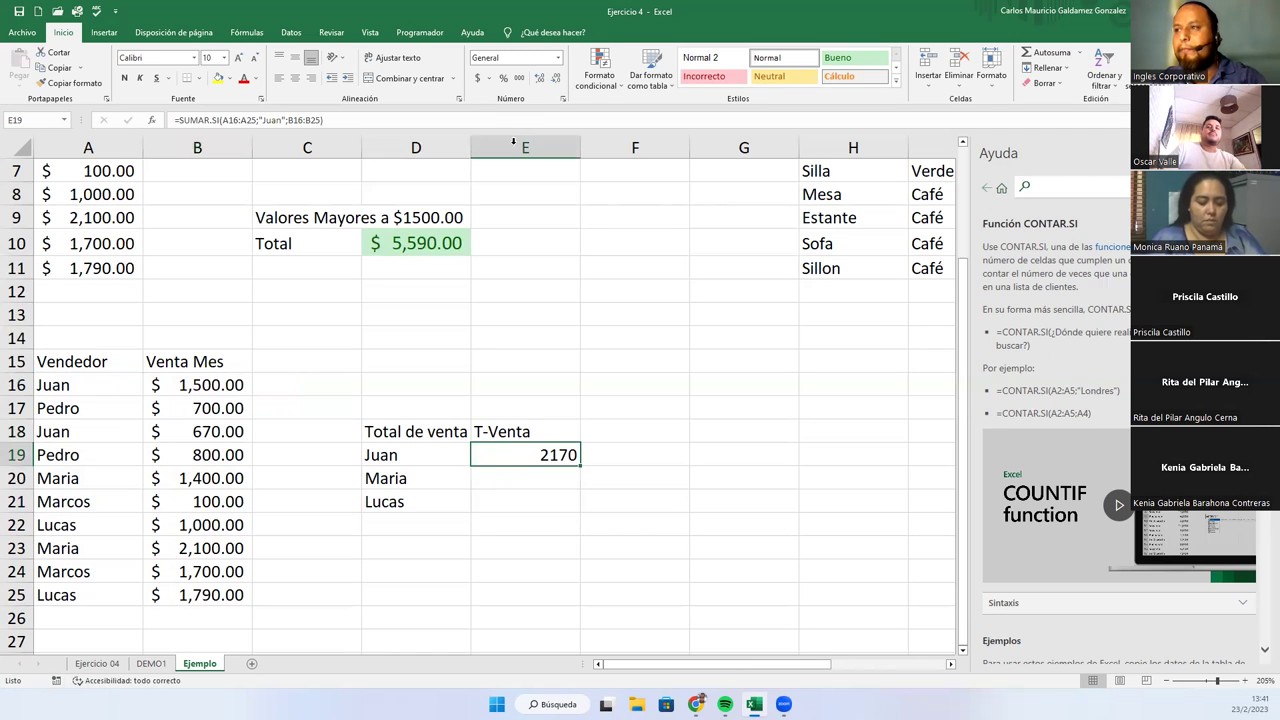
{"action": "left_click", "coordinate": [478, 78]}
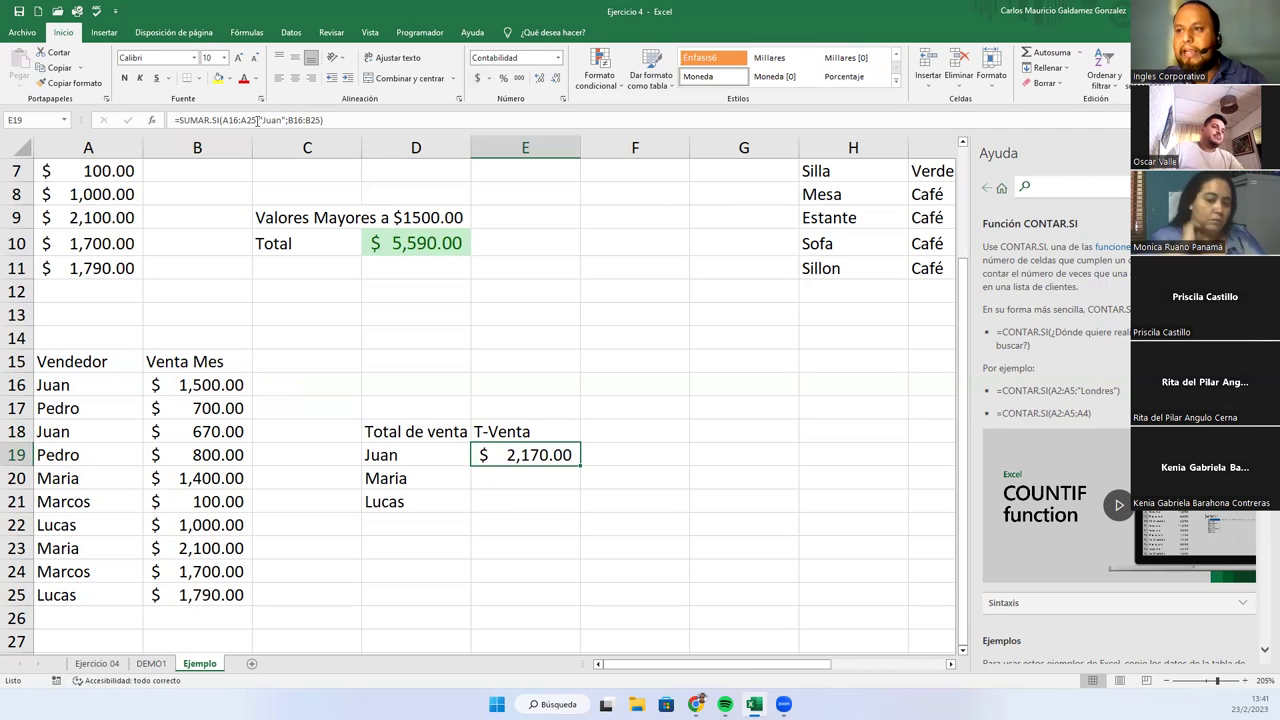
- Replace the quoted name criterion in the E19 SUMAR.SI formula with a reference to cell D19
{"action": "left_click_drag", "start_coordinate": [259, 120], "coordinate": [282, 120]}
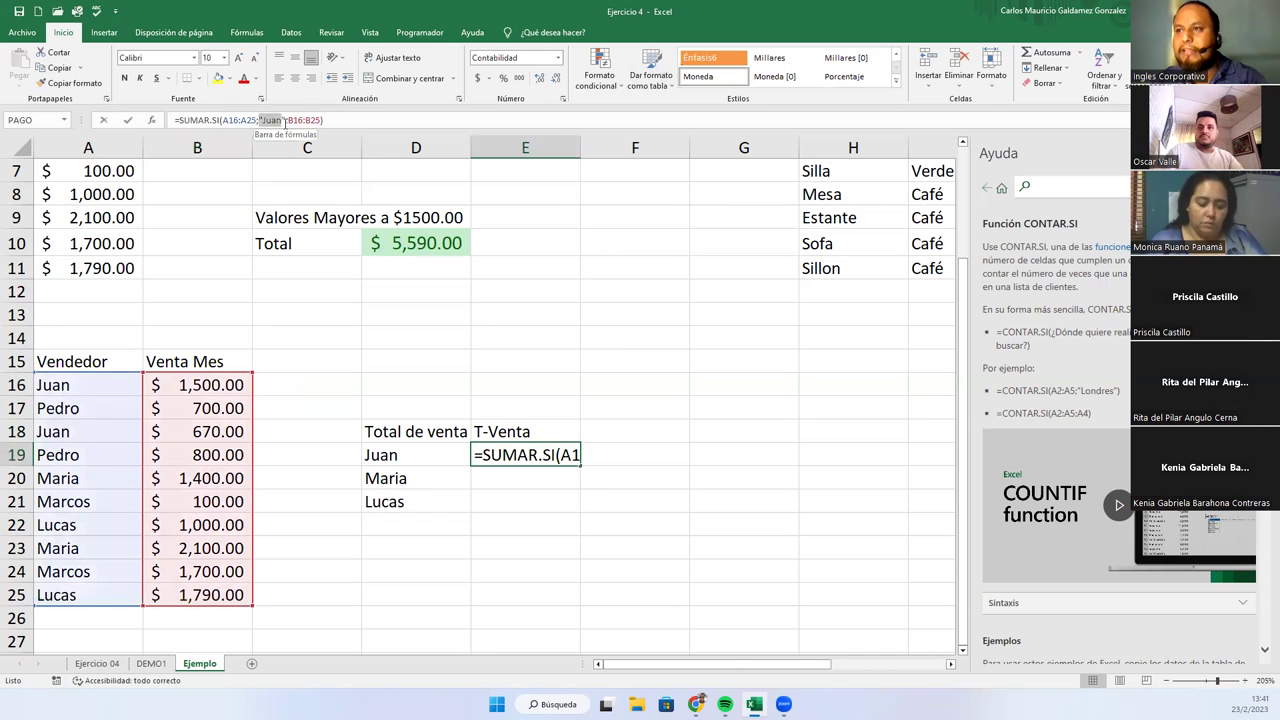
{"action": "left_click", "coordinate": [409, 448]}
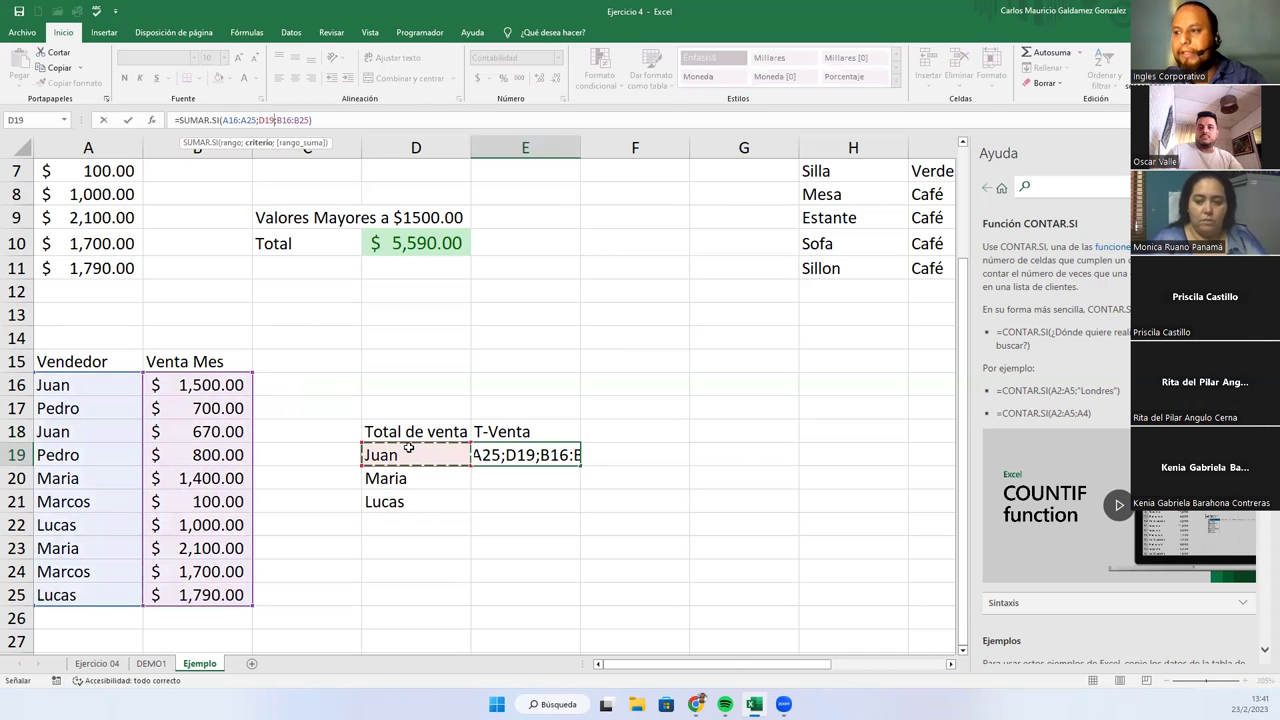
{"action": "double_click", "coordinate": [496, 457]}
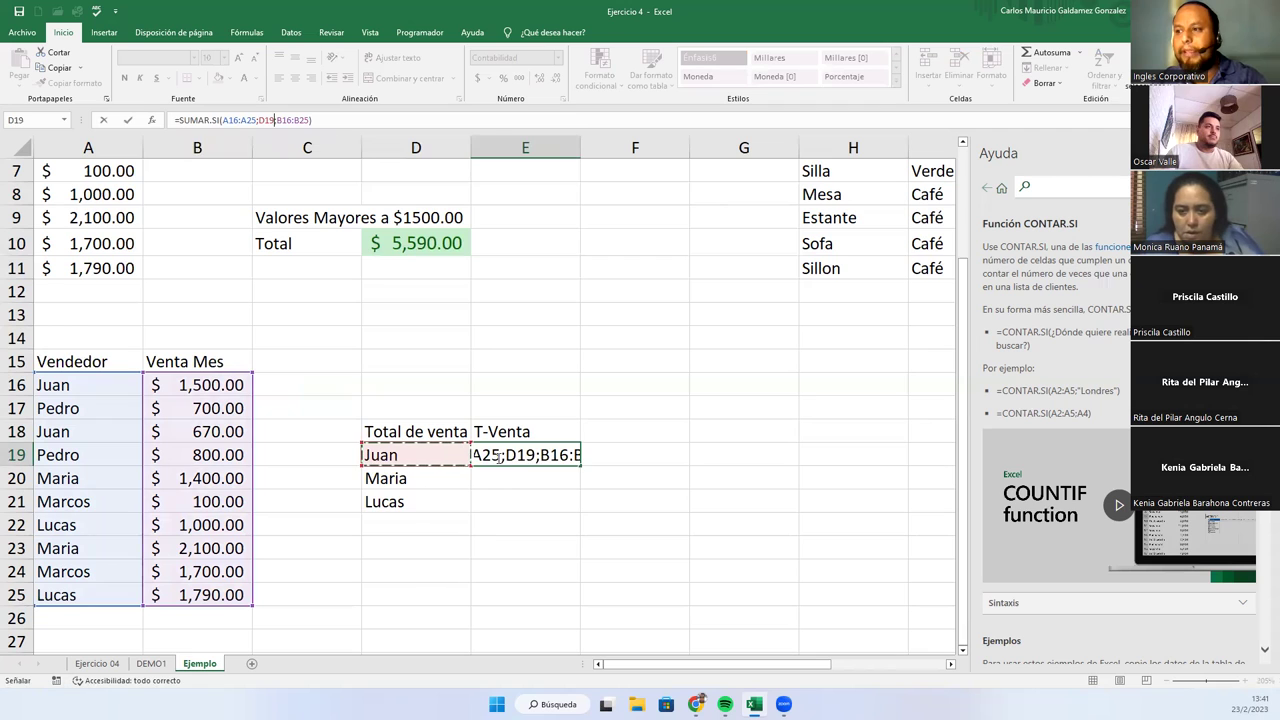
{"action": "left_click", "coordinate": [637, 457]}
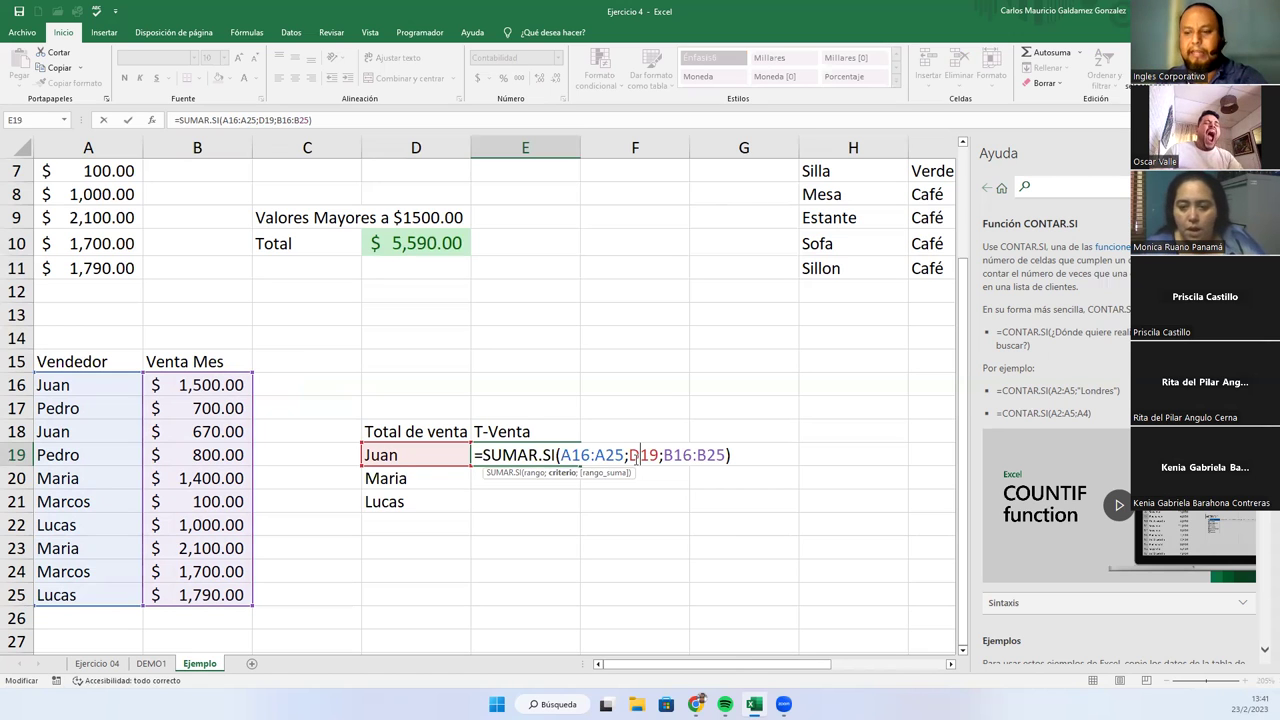
{"action": "key", "text": "Return"}
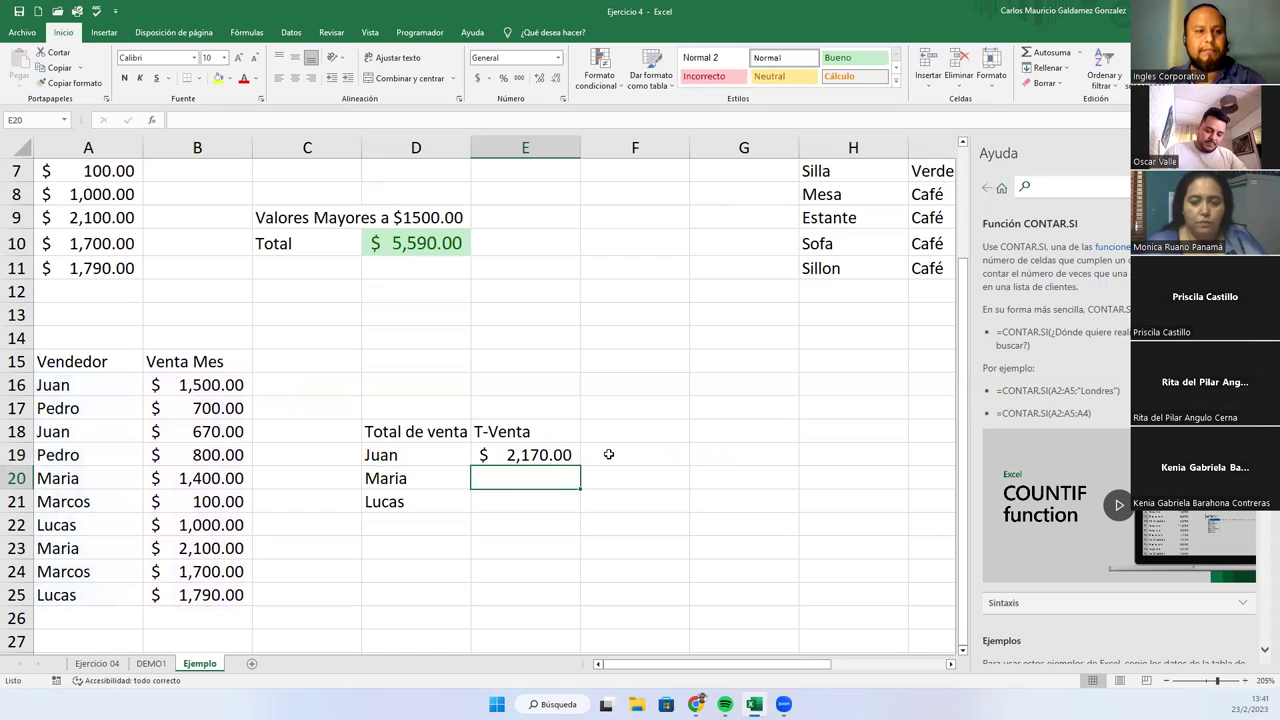
- Clear the two remaining seller names in D20:D21
{"action": "left_click_drag", "start_coordinate": [415, 486], "coordinate": [420, 515]}
{"action": "key", "text": "Delete"}
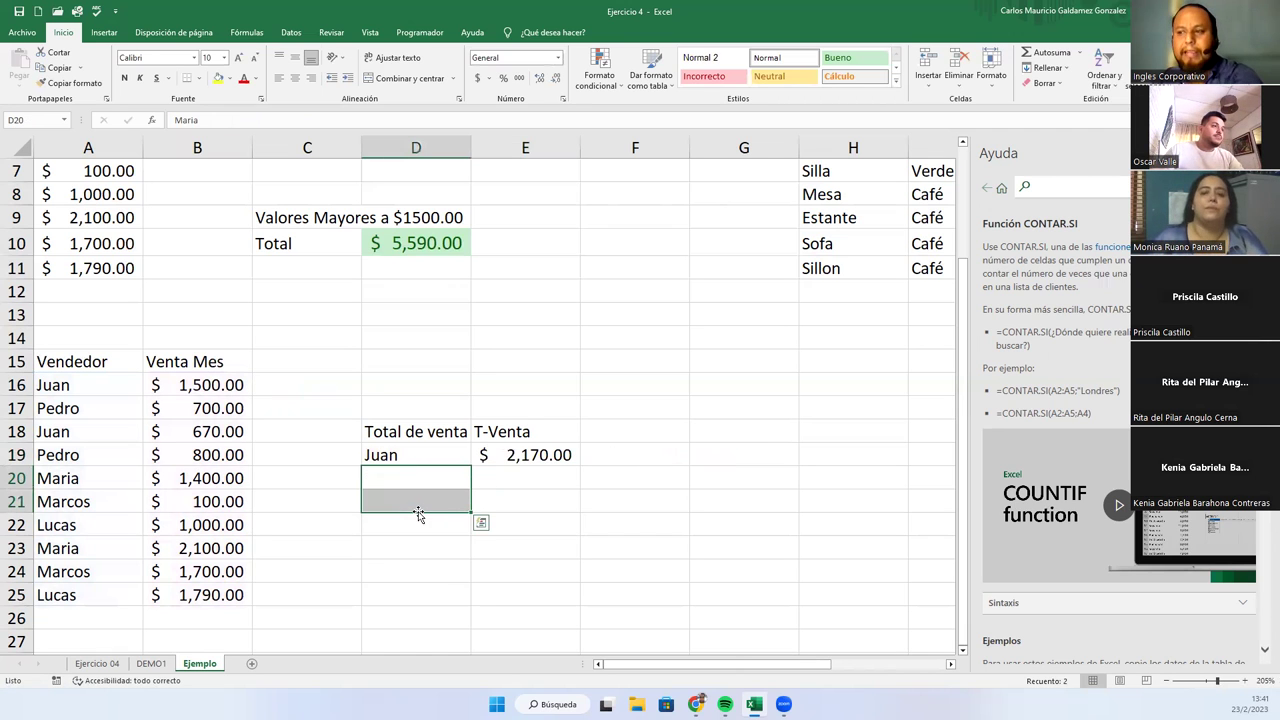
- Enter the seller's name from A17 in D19 and check the E19 total against the sales in B17 and B19
{"action": "key", "text": "Up"}
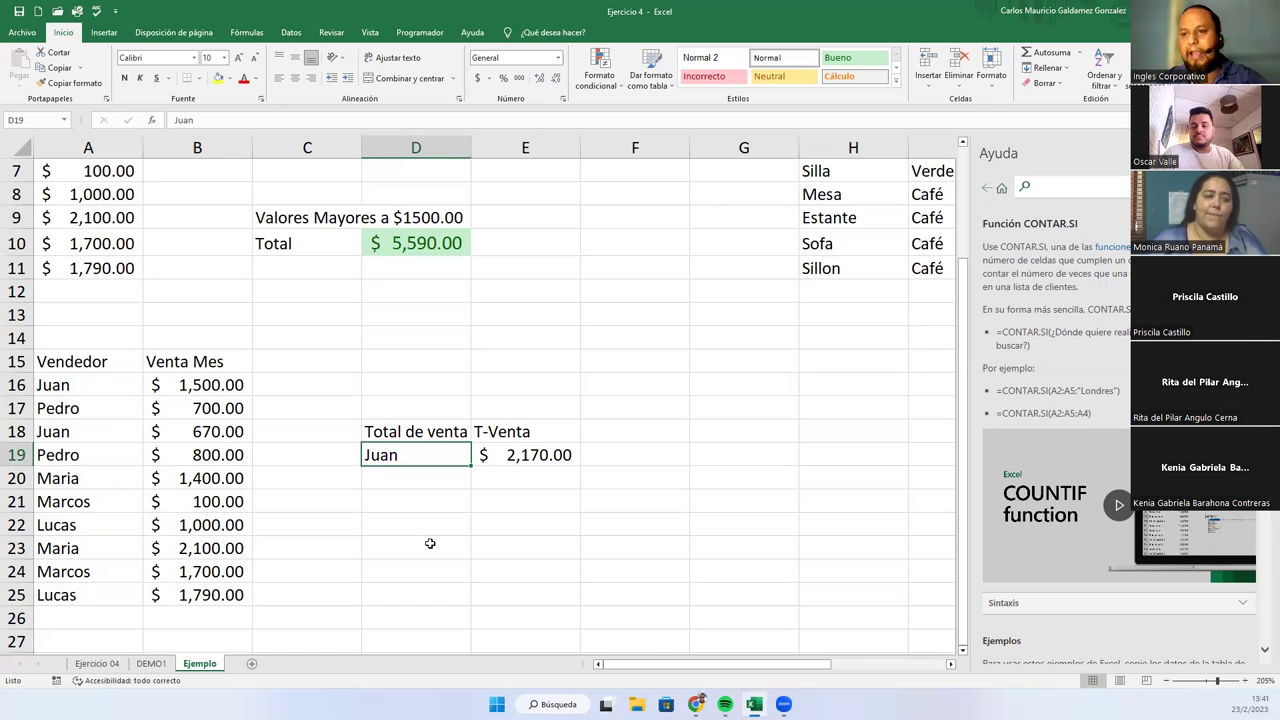
{"action": "type", "text": "Pedro"}
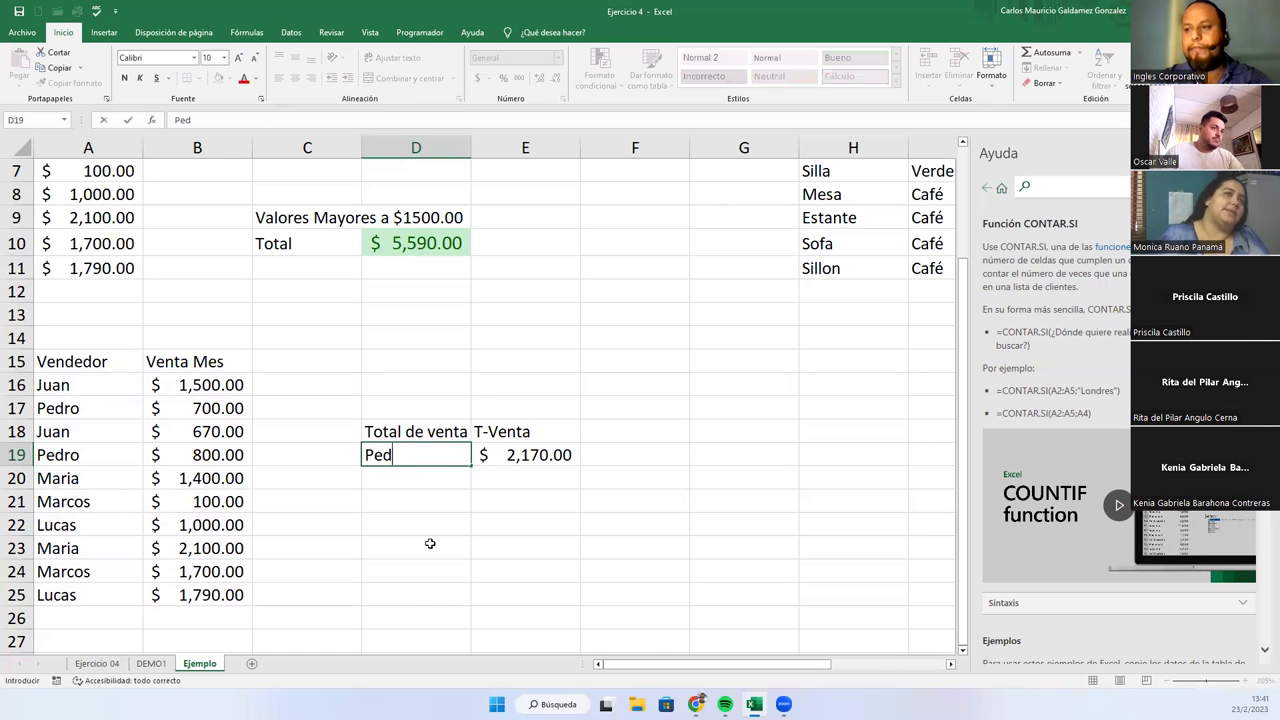
{"action": "key", "text": "Return"}
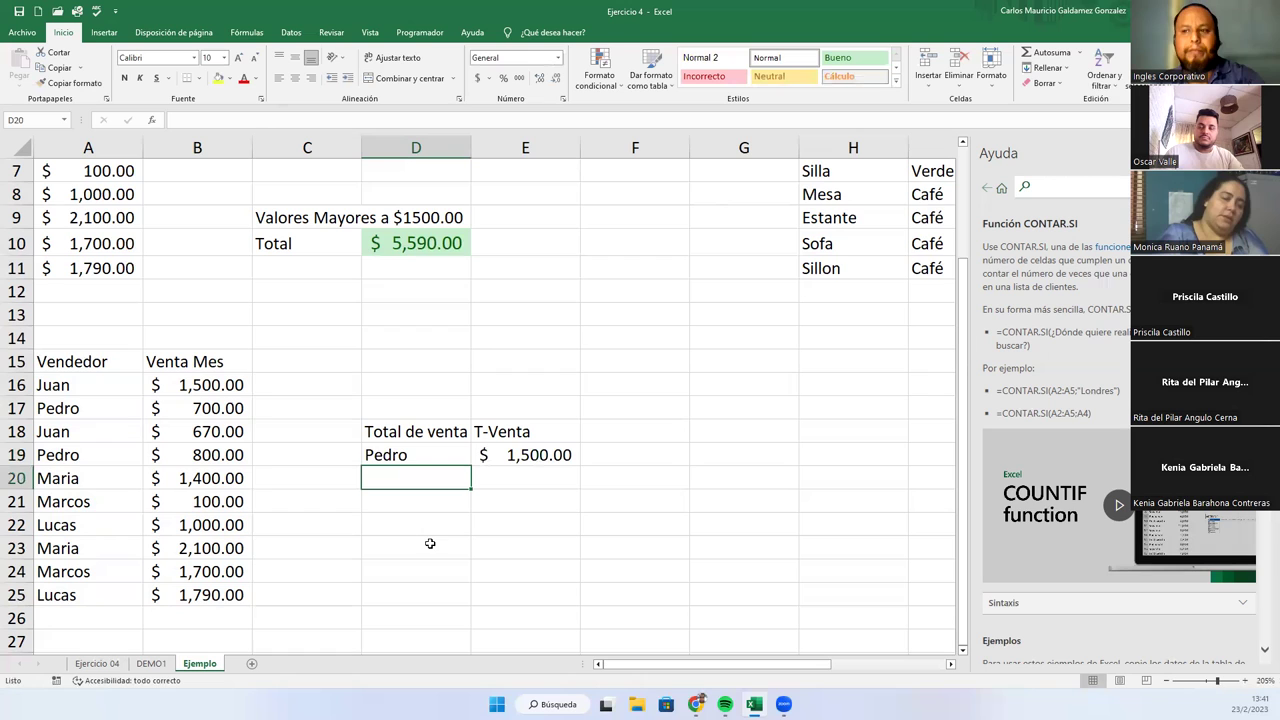
{"action": "left_click", "coordinate": [171, 409]}
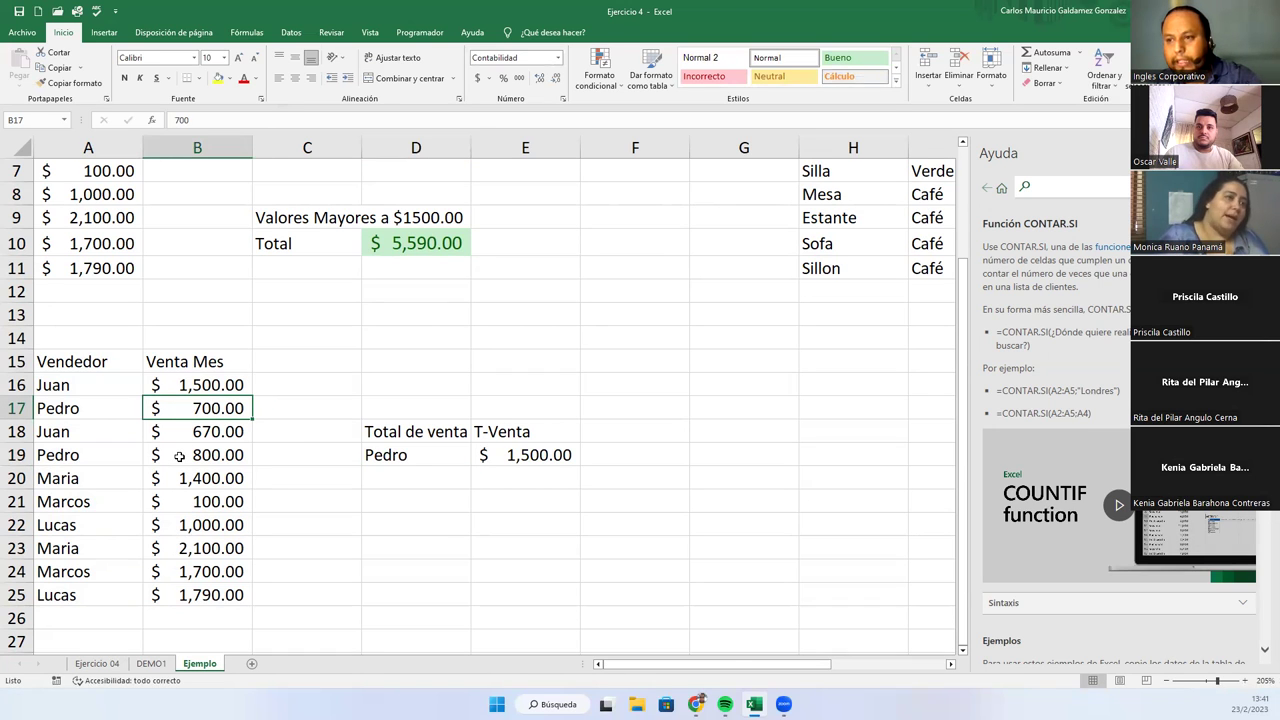
{"action": "left_click", "coordinate": [178, 455], "text": "ctrl"}
- Change D19 to the seller's name from A20 and check the E19 total against the sales in B20 and B23
{"action": "left_click", "coordinate": [424, 457]}
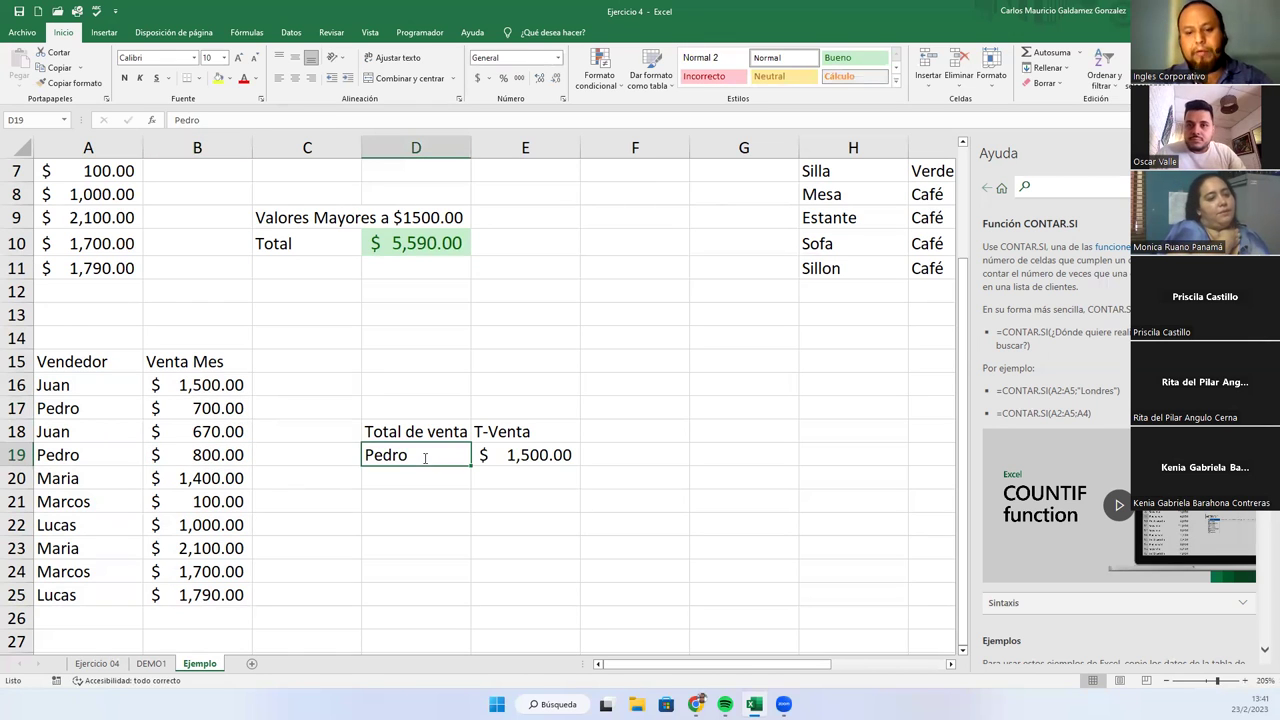
{"action": "type", "text": "Maria"}
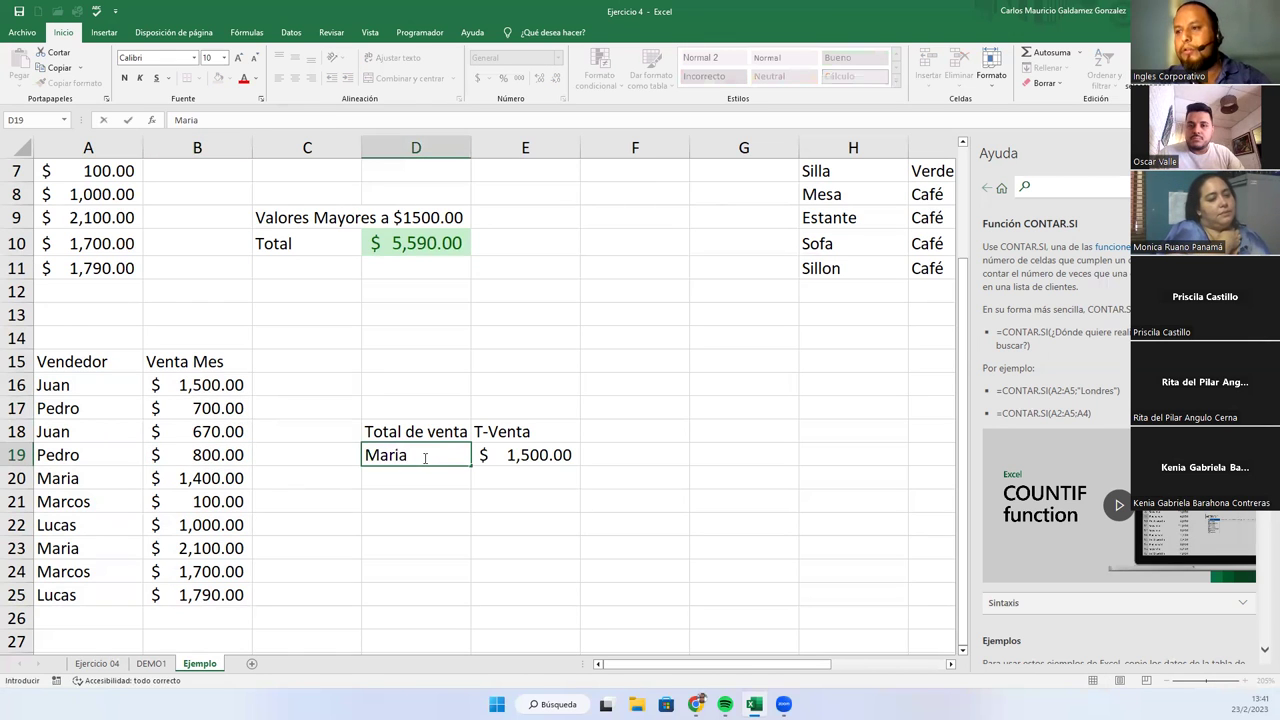
{"action": "key", "text": "Return"}
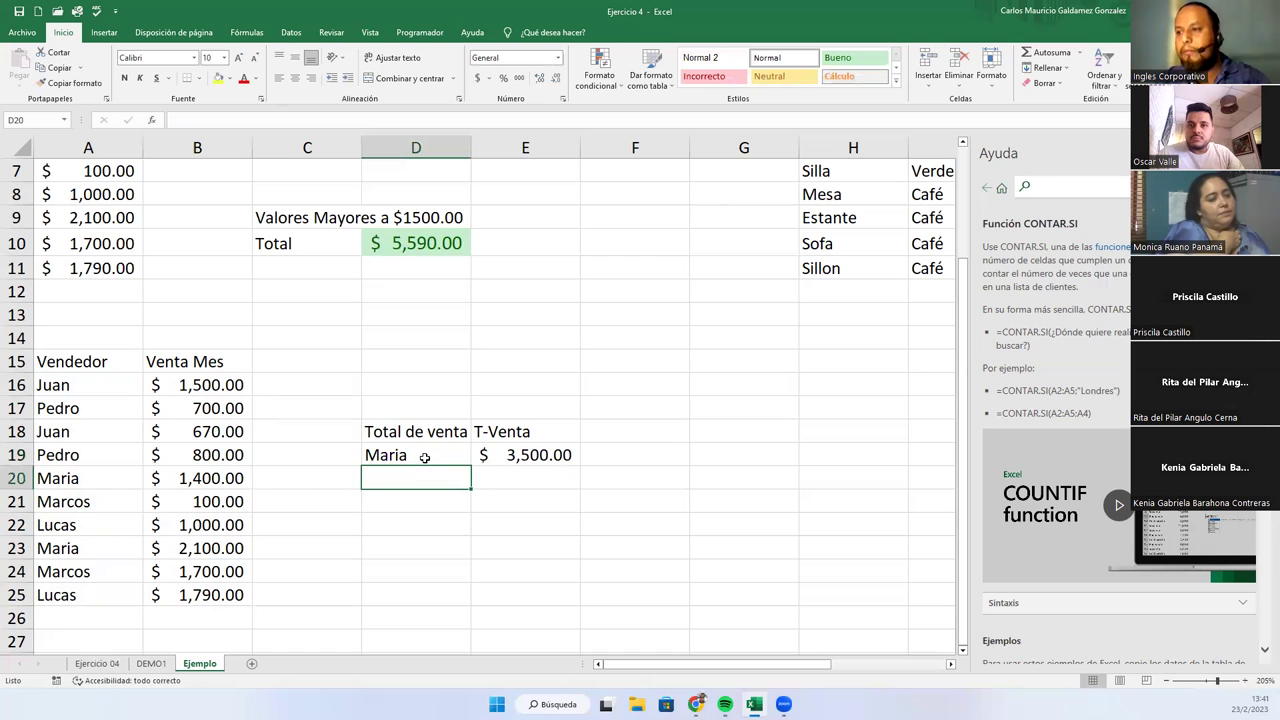
{"action": "left_click", "coordinate": [178, 474]}
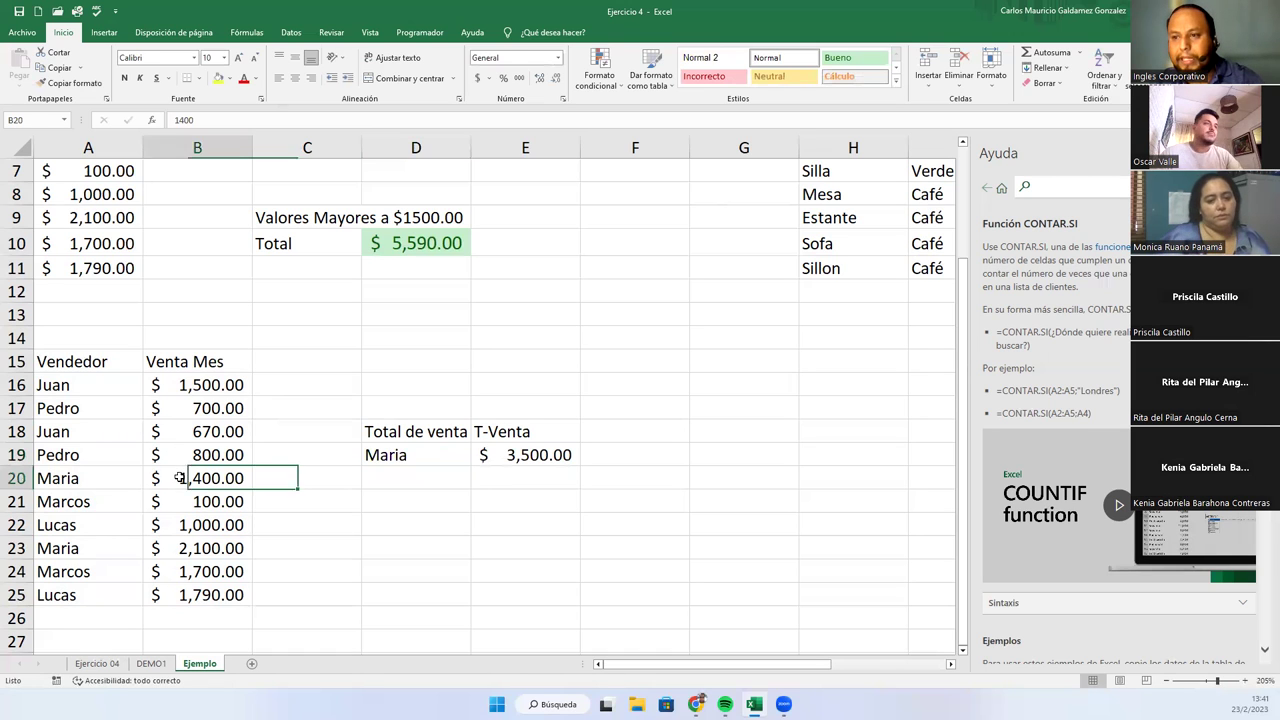
{"action": "left_click", "coordinate": [193, 543], "text": "ctrl"}
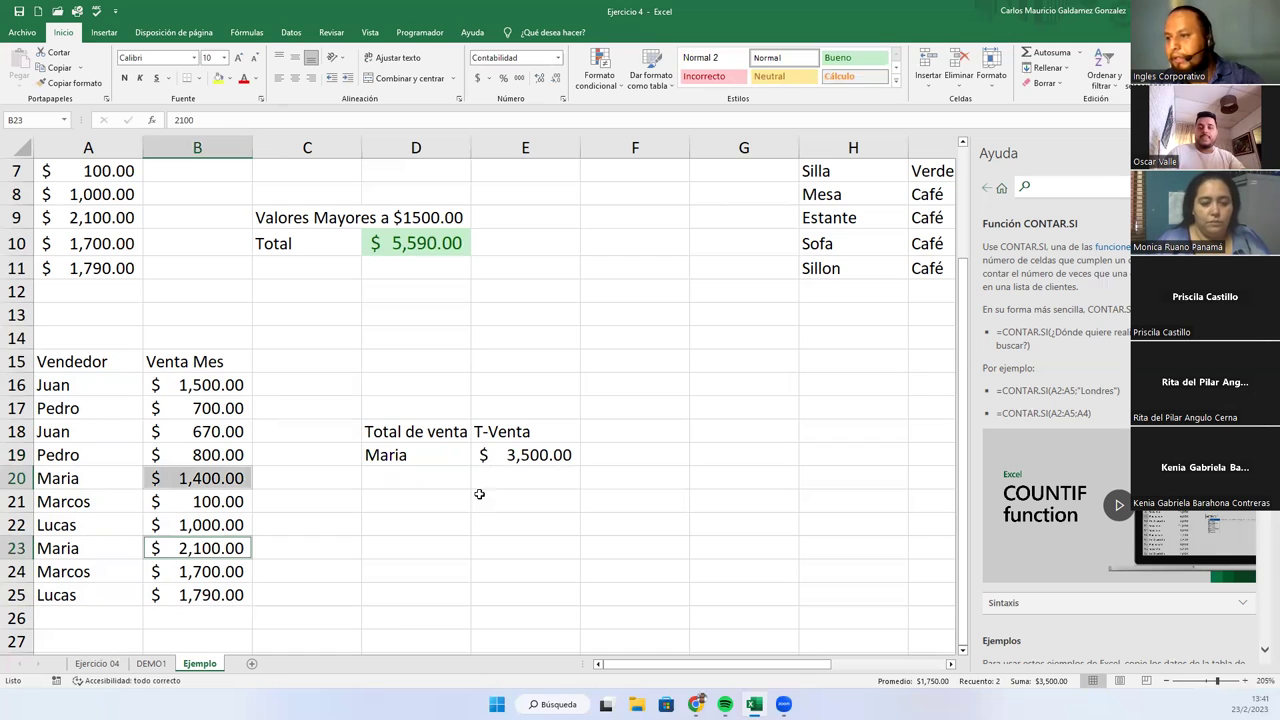
- Change D19 to the seller's name from A22 and check the E19 total against the sales in B22 and B25
{"action": "left_click", "coordinate": [415, 458]}
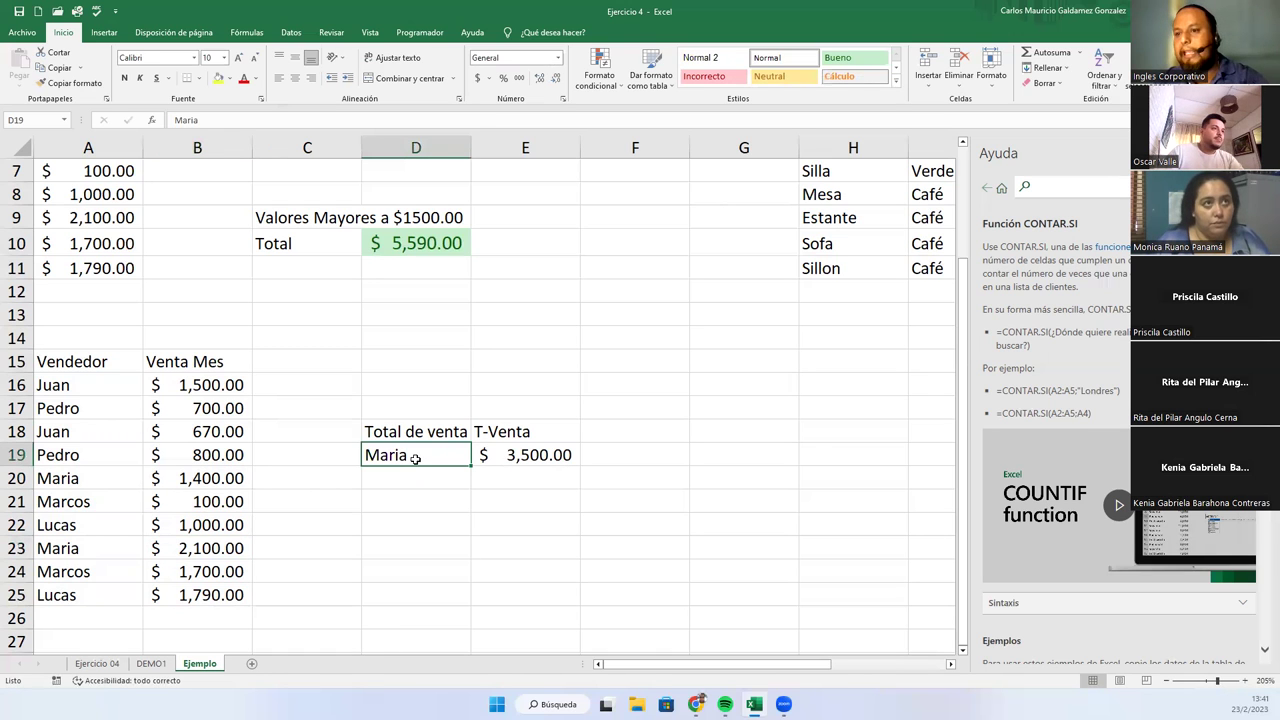
{"action": "type", "text": "Lucas"}
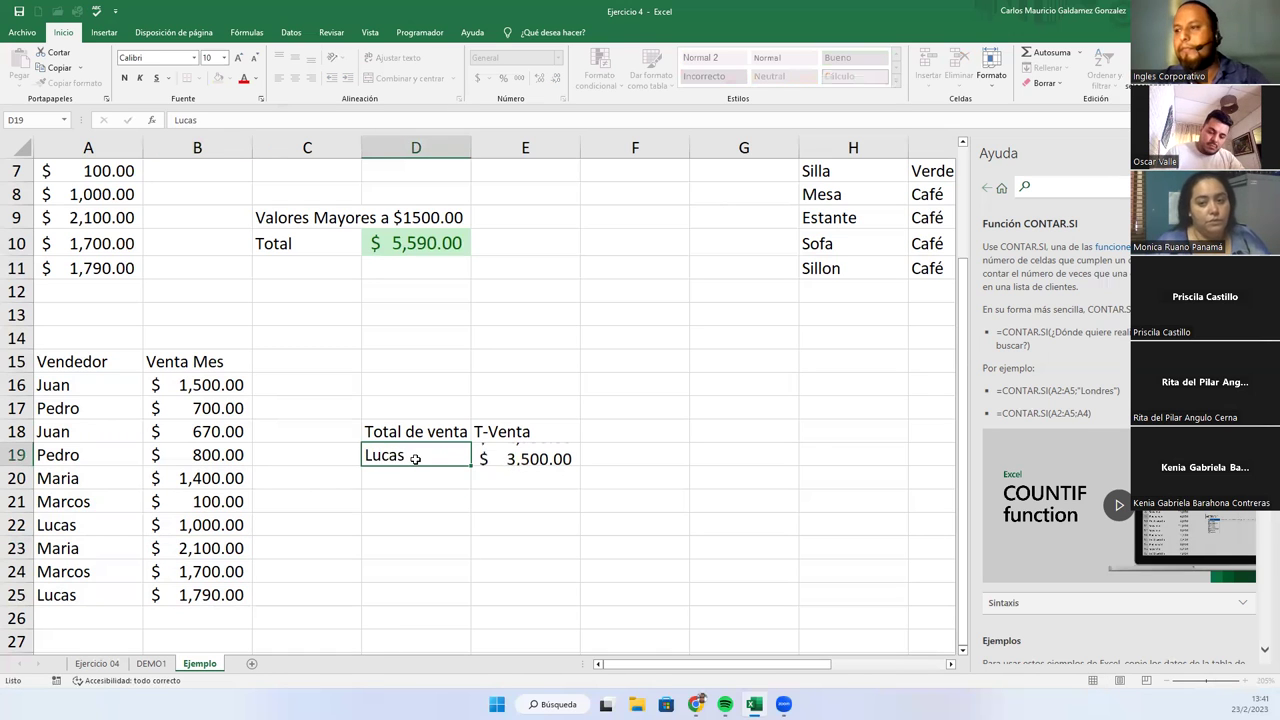
{"action": "key", "text": "Return"}
{"action": "left_click", "coordinate": [415, 458]}
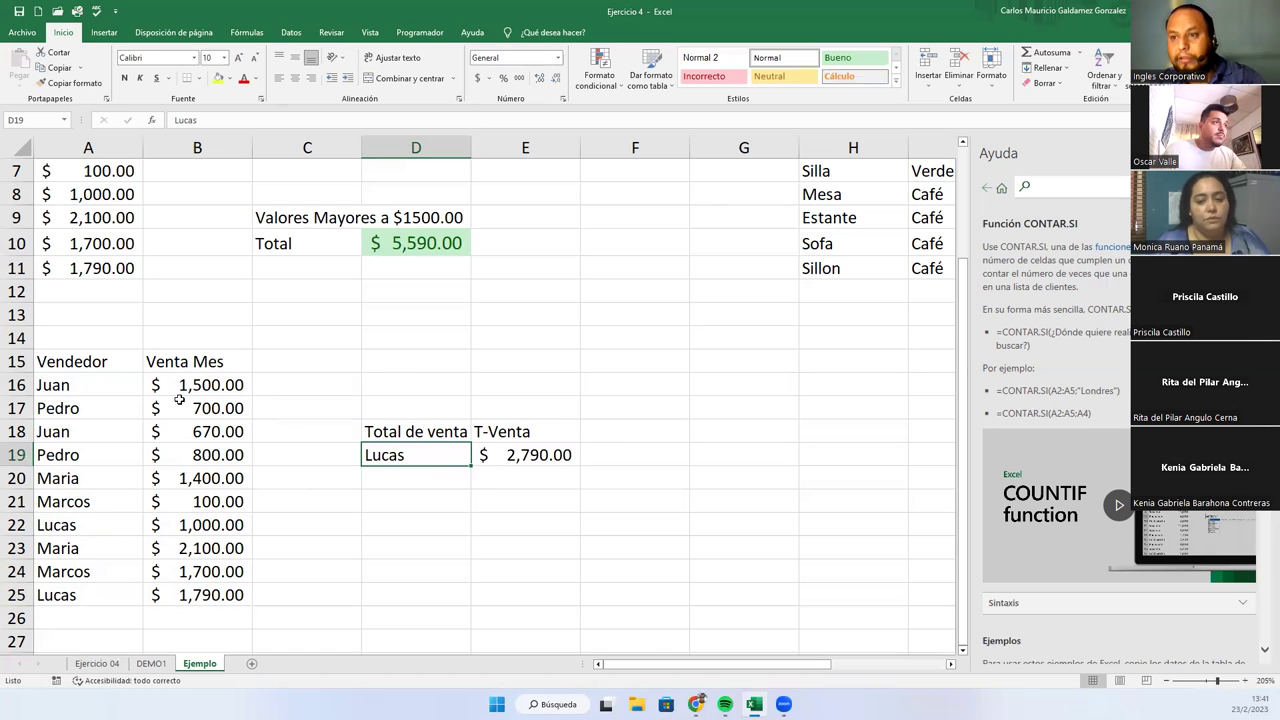
{"action": "left_click", "coordinate": [180, 526]}
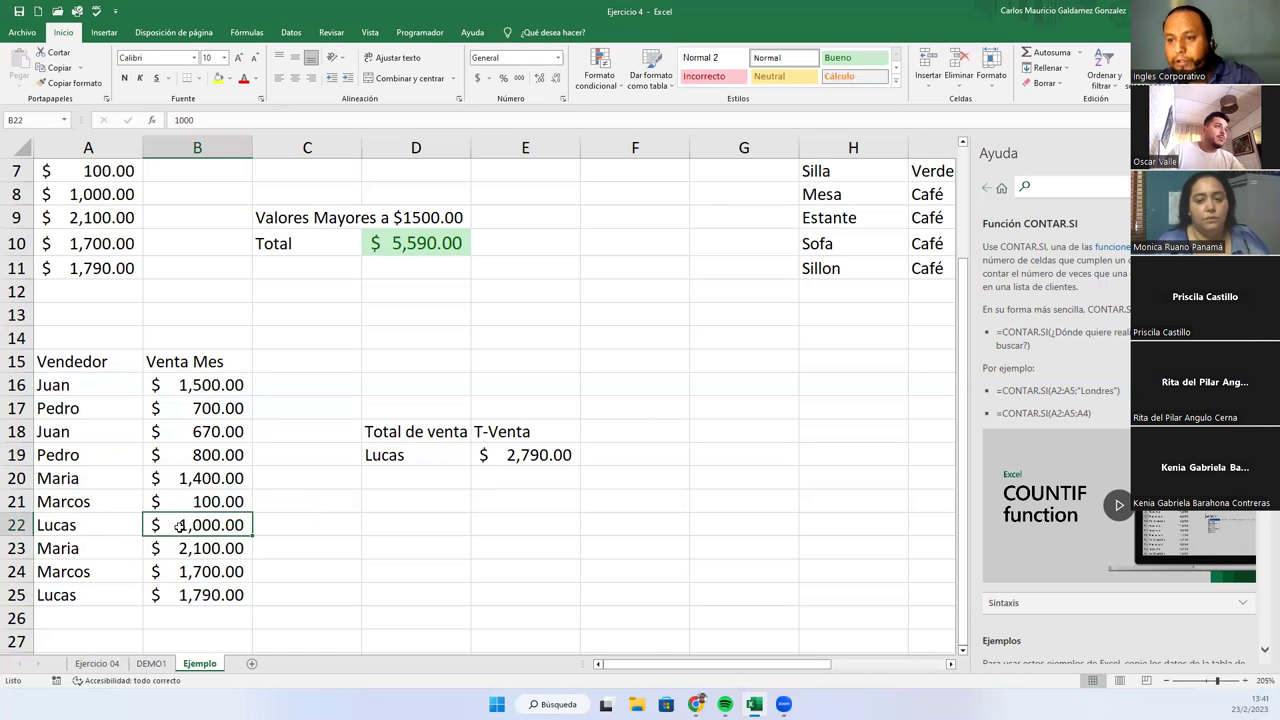
{"action": "left_click", "coordinate": [193, 594], "text": "ctrl"}
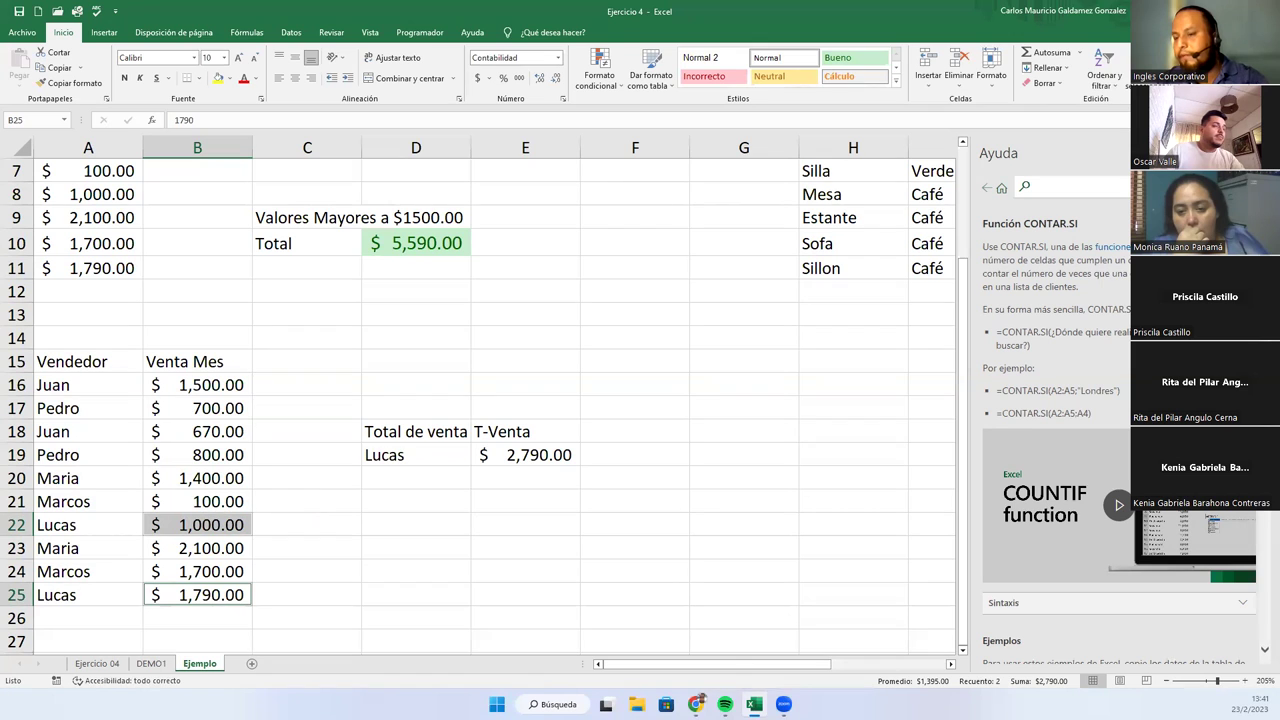
- Rename the sales column header in B15 as Ventas
{"action": "double_click", "coordinate": [199, 362]}
{"action": "key", "text": "BackSpace"}
{"action": "key", "text": "BackSpace"}
{"action": "key", "text": "BackSpace"}
{"action": "key", "text": "BackSpace"}
{"action": "key", "text": "BackSpace"}
{"action": "type", "text": "as"}
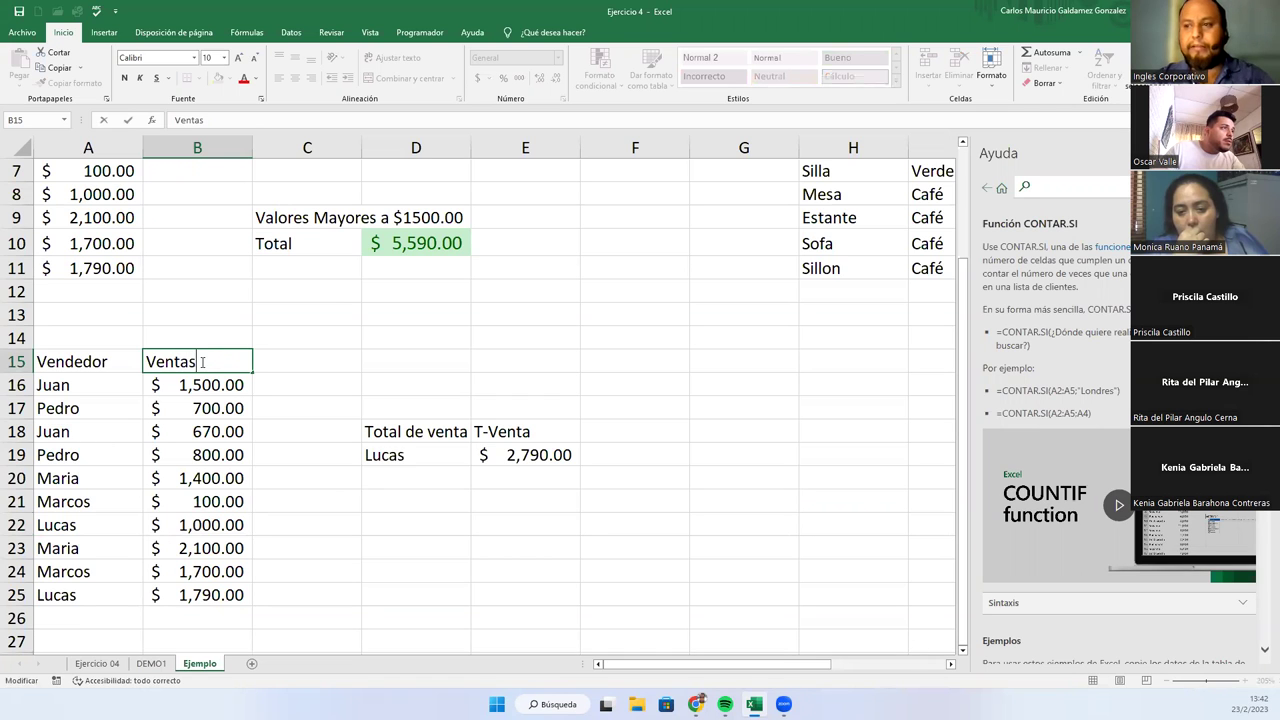
{"action": "key", "text": "Return"}
{"action": "left_click", "coordinate": [203, 362]}
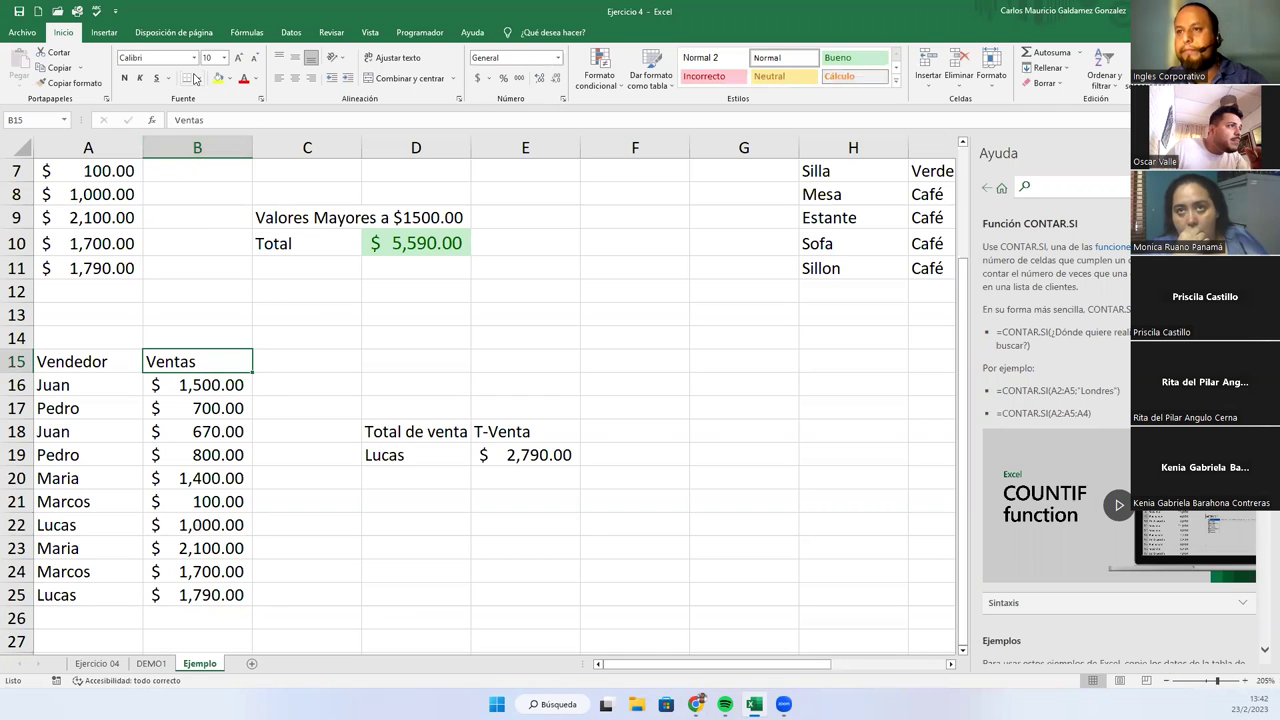
- Examine the SUMAR.SI formulas in E19, D10 and D6, focusing on the range and criterion arguments of D6
{"action": "left_click", "coordinate": [540, 455]}
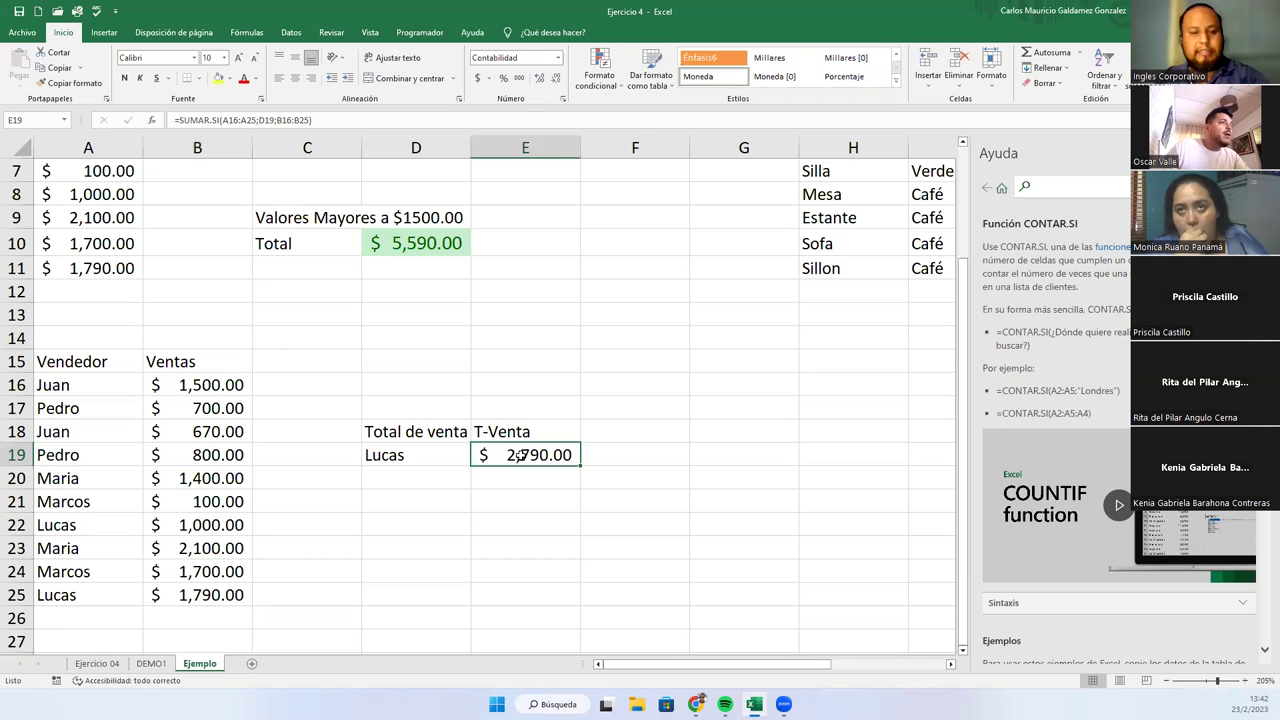
{"action": "key", "text": "F2"}
{"action": "left_click", "coordinate": [415, 243]}
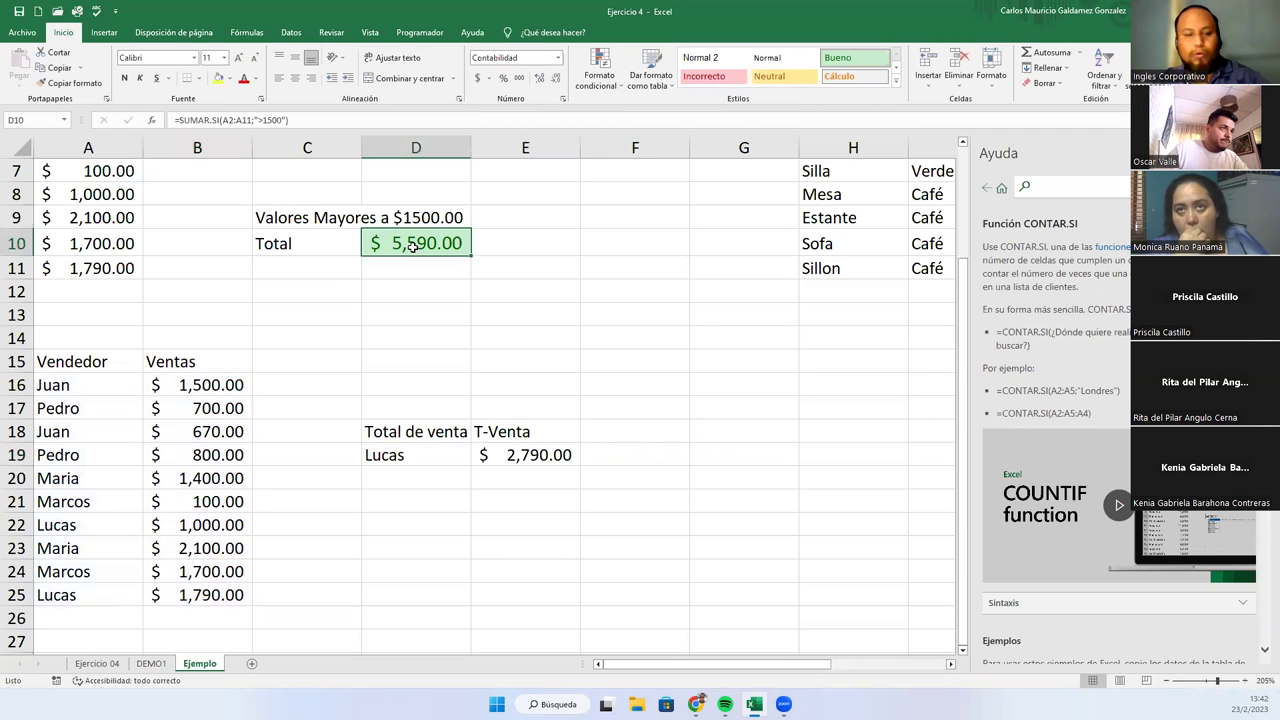
{"action": "scroll", "coordinate": [413, 250], "scroll_direction": "up", "scroll_amount": 2}
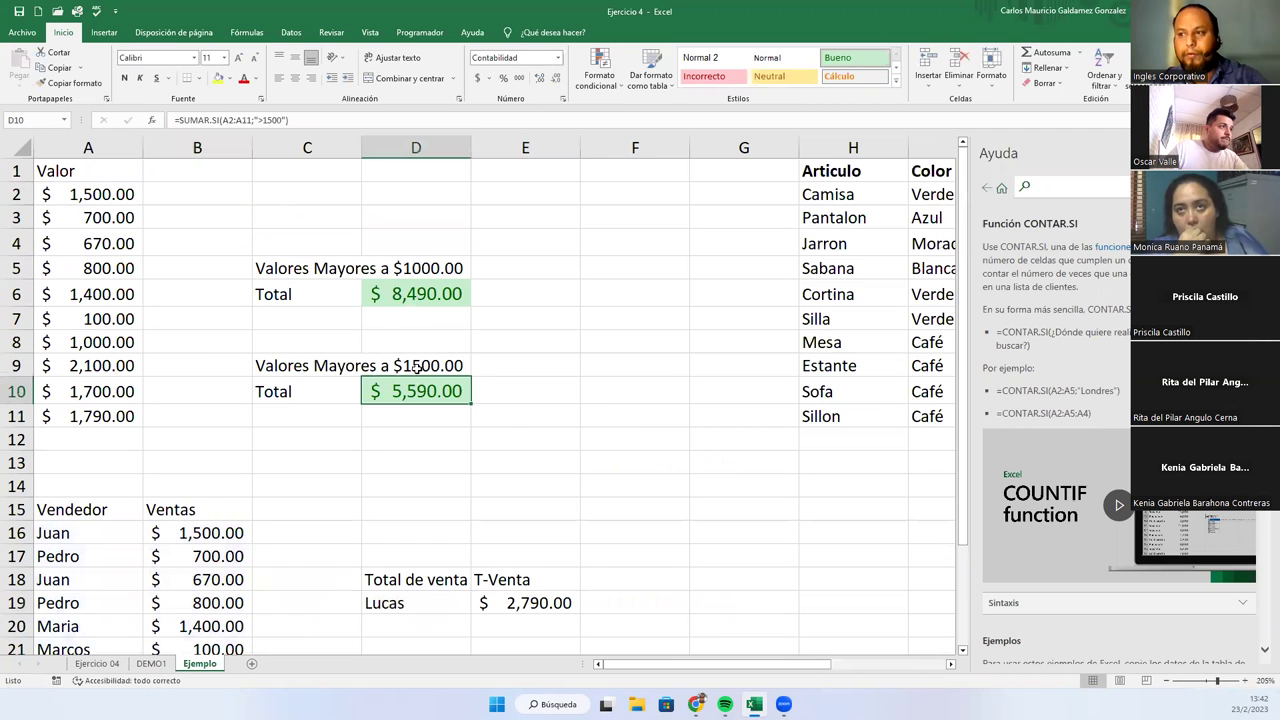
{"action": "left_click", "coordinate": [392, 296]}
{"action": "key", "text": "F2"}
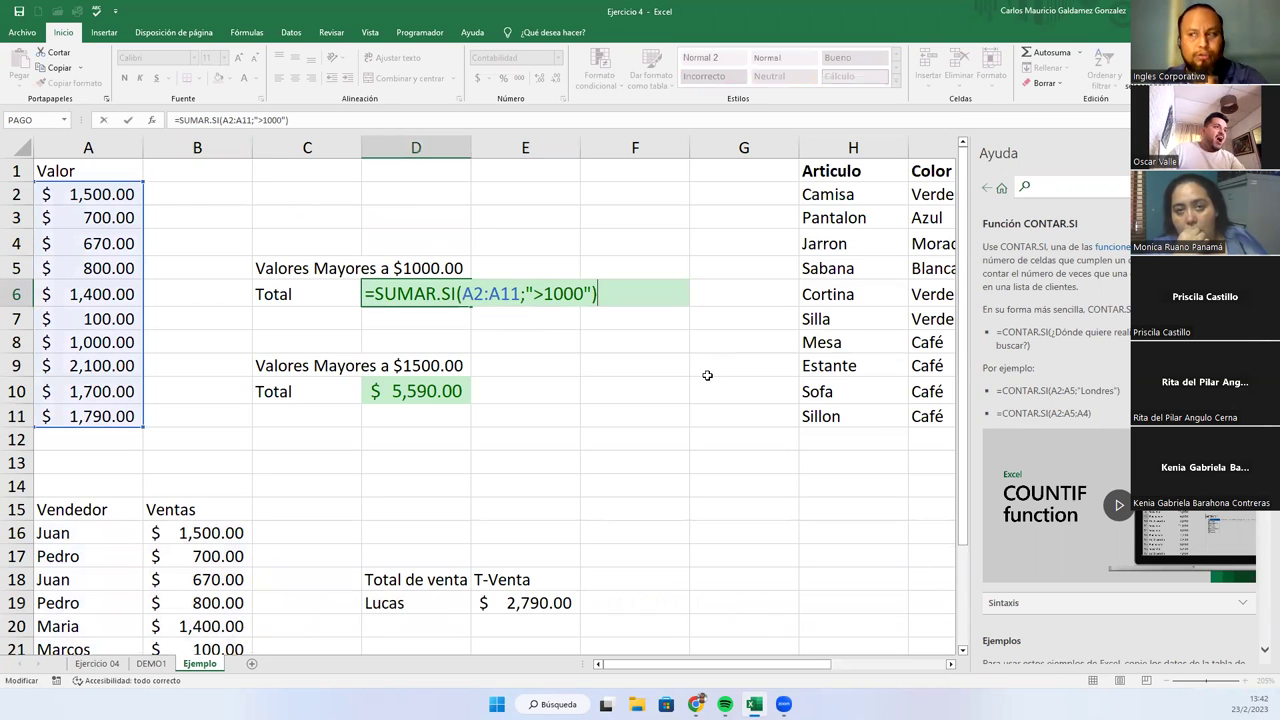
{"action": "left_click", "coordinate": [490, 294]}
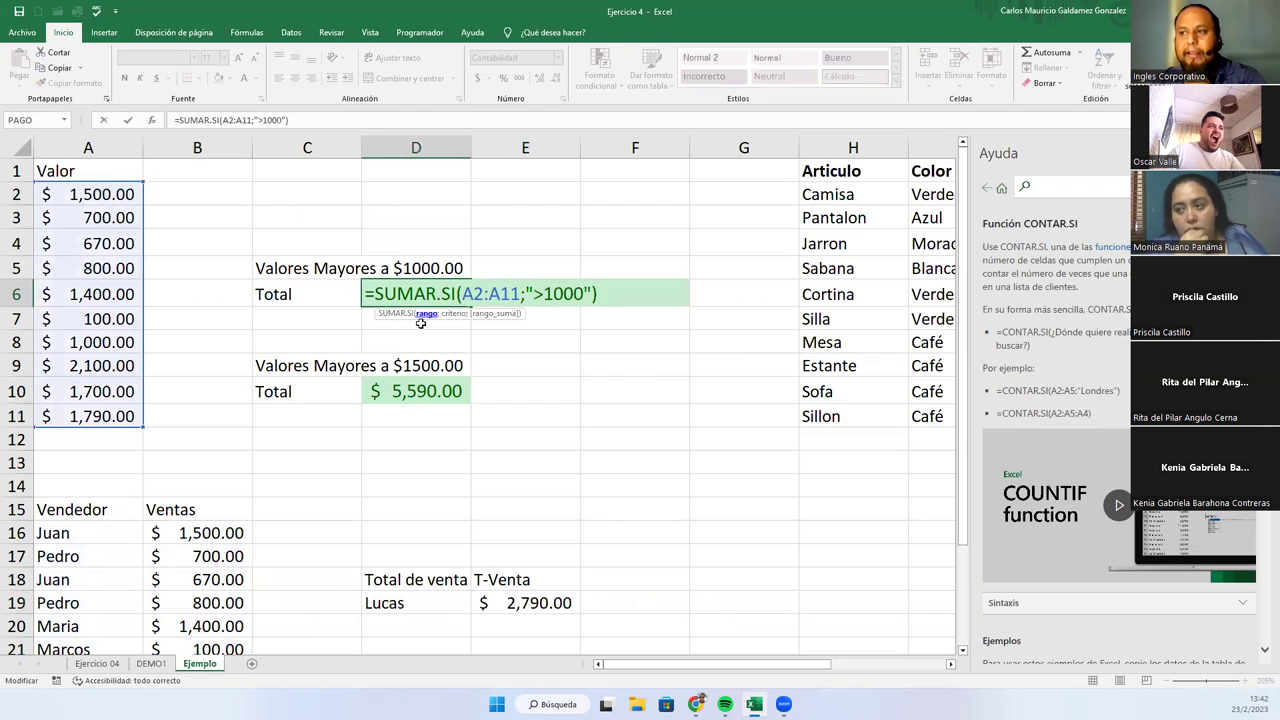
{"action": "left_click", "coordinate": [563, 293]}
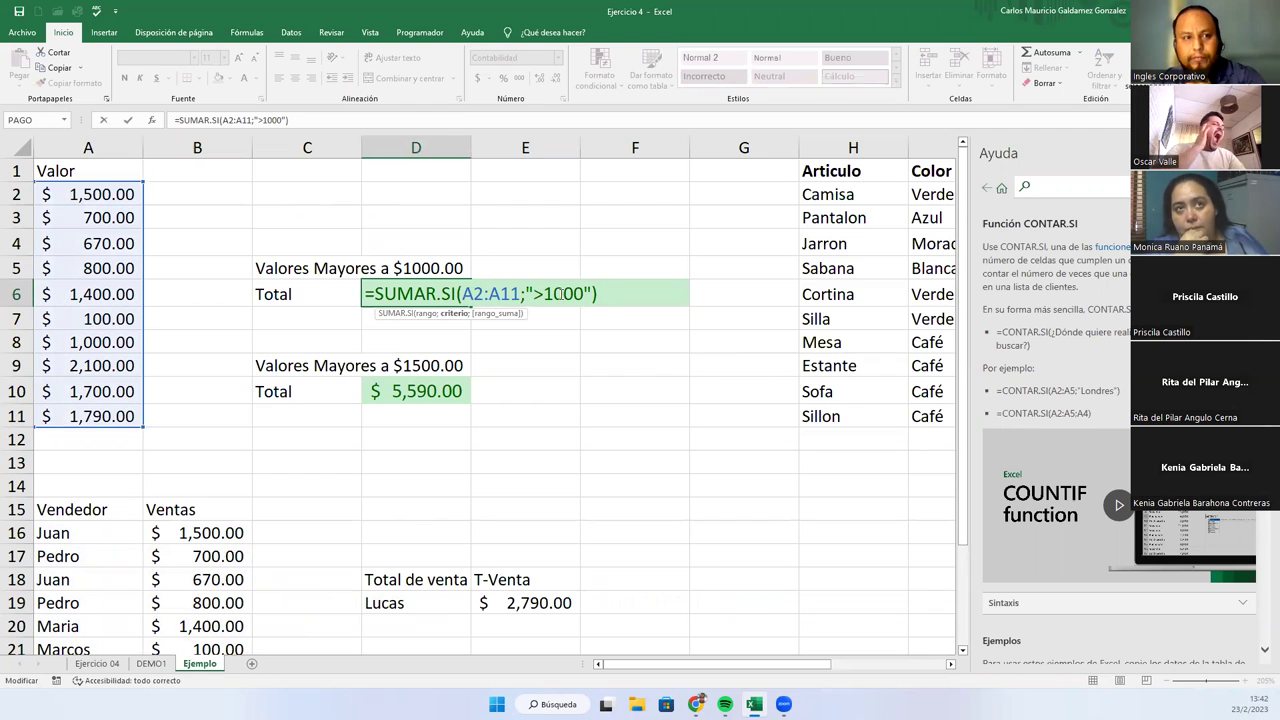
- Examine the rango, criterio and rango_suma arguments of the E19 SUMAR.SI formula
{"action": "scroll", "coordinate": [430, 368], "scroll_direction": "down", "scroll_amount": 2}
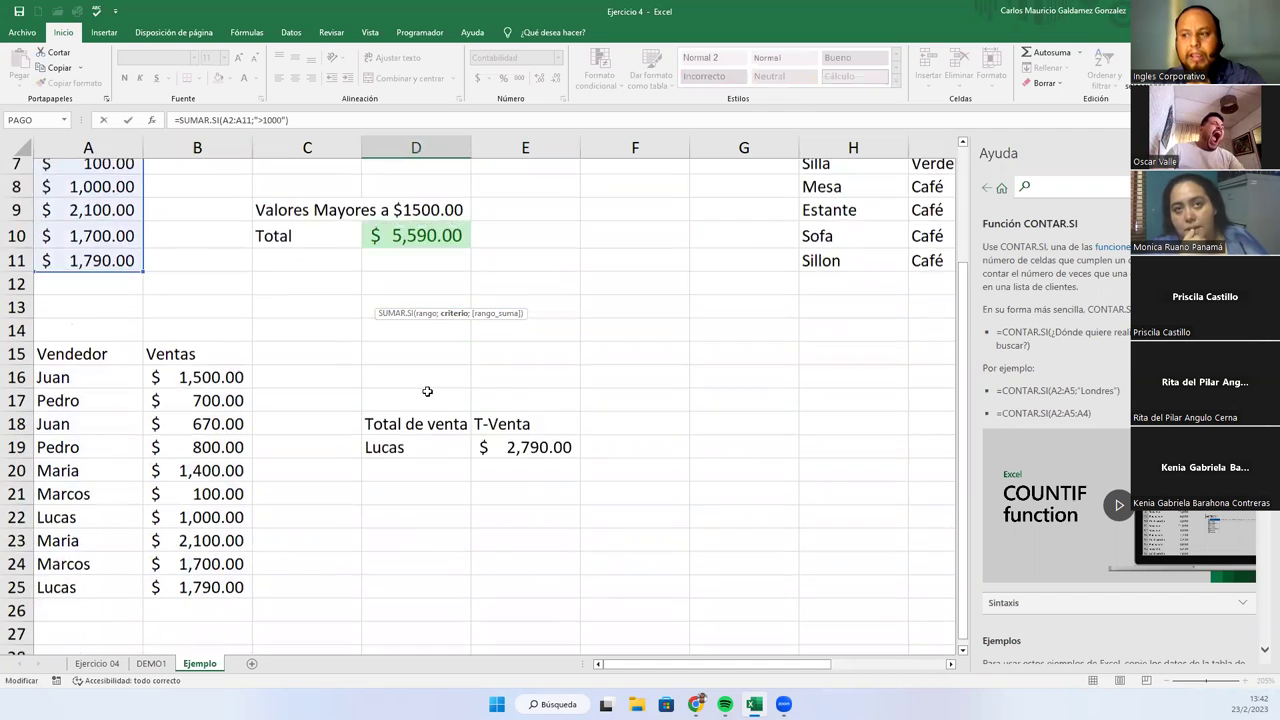
{"action": "scroll", "coordinate": [427, 391], "scroll_direction": "down", "scroll_amount": 2}
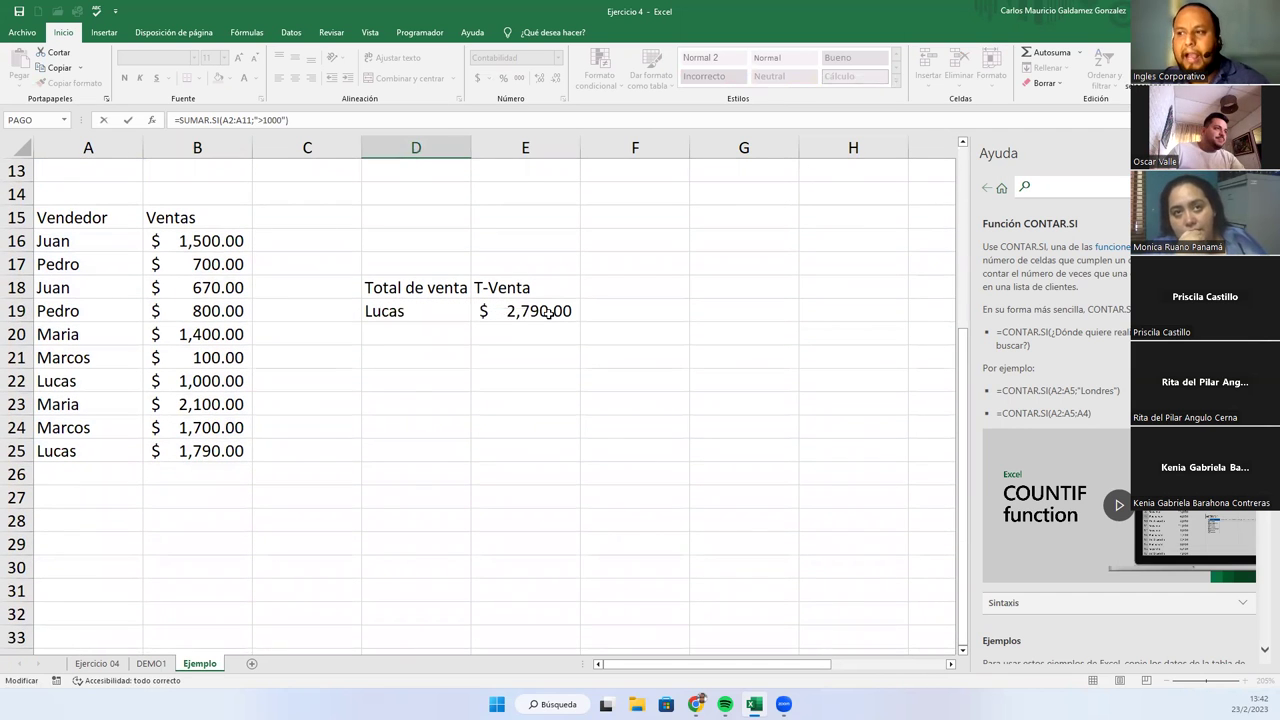
{"action": "left_click", "coordinate": [549, 313]}
{"action": "double_click", "coordinate": [549, 313]}
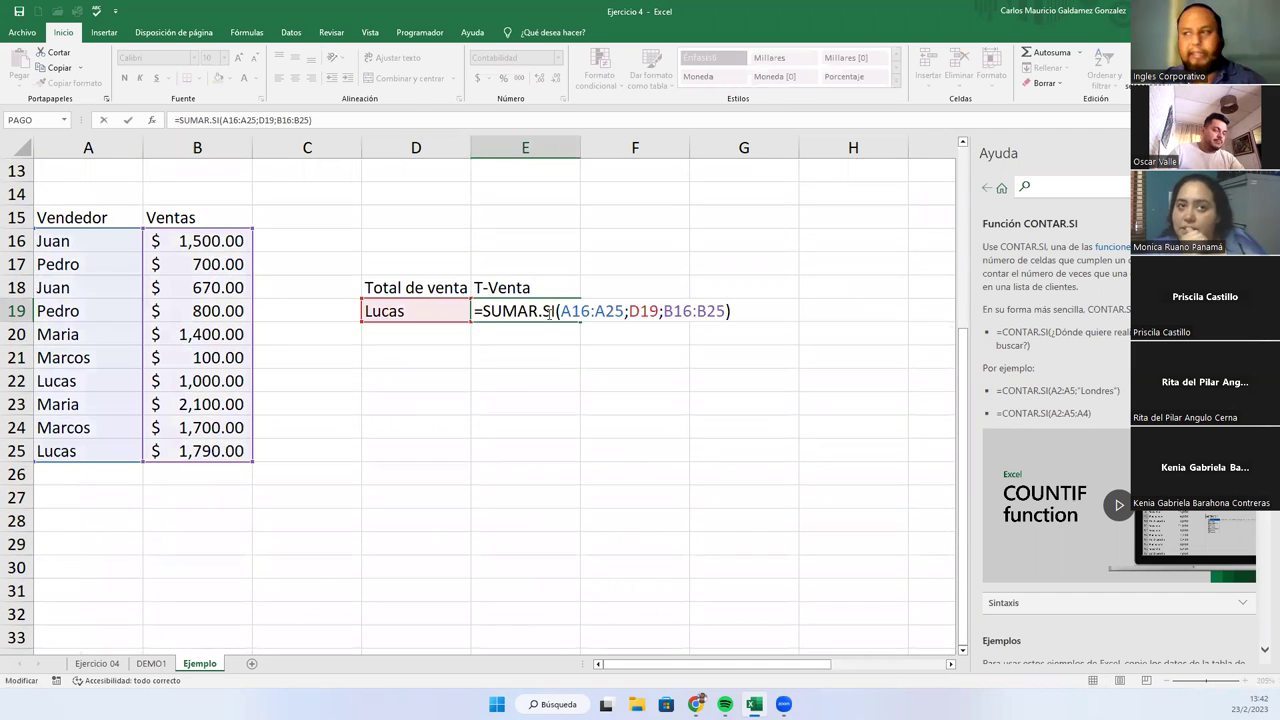
{"action": "left_click", "coordinate": [563, 312]}
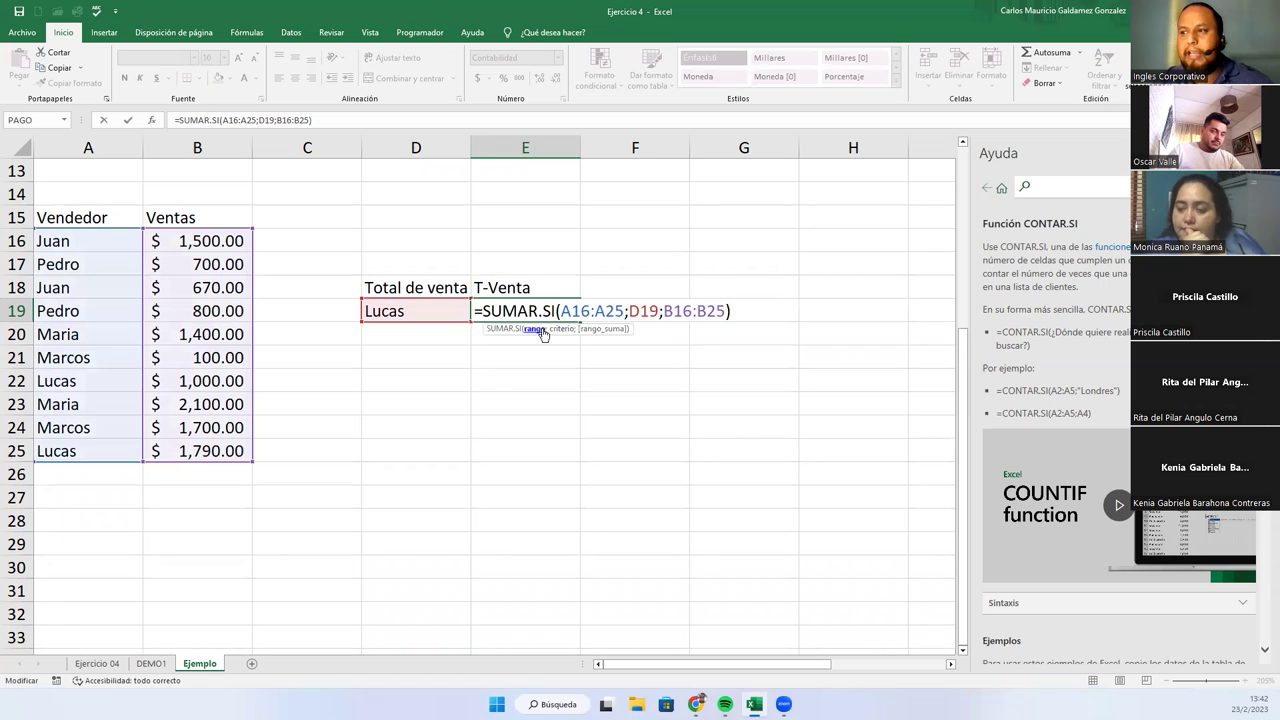
{"action": "left_click_drag", "start_coordinate": [562, 312], "coordinate": [625, 312]}
{"action": "left_click", "coordinate": [641, 313]}
{"action": "double_click", "coordinate": [643, 312]}
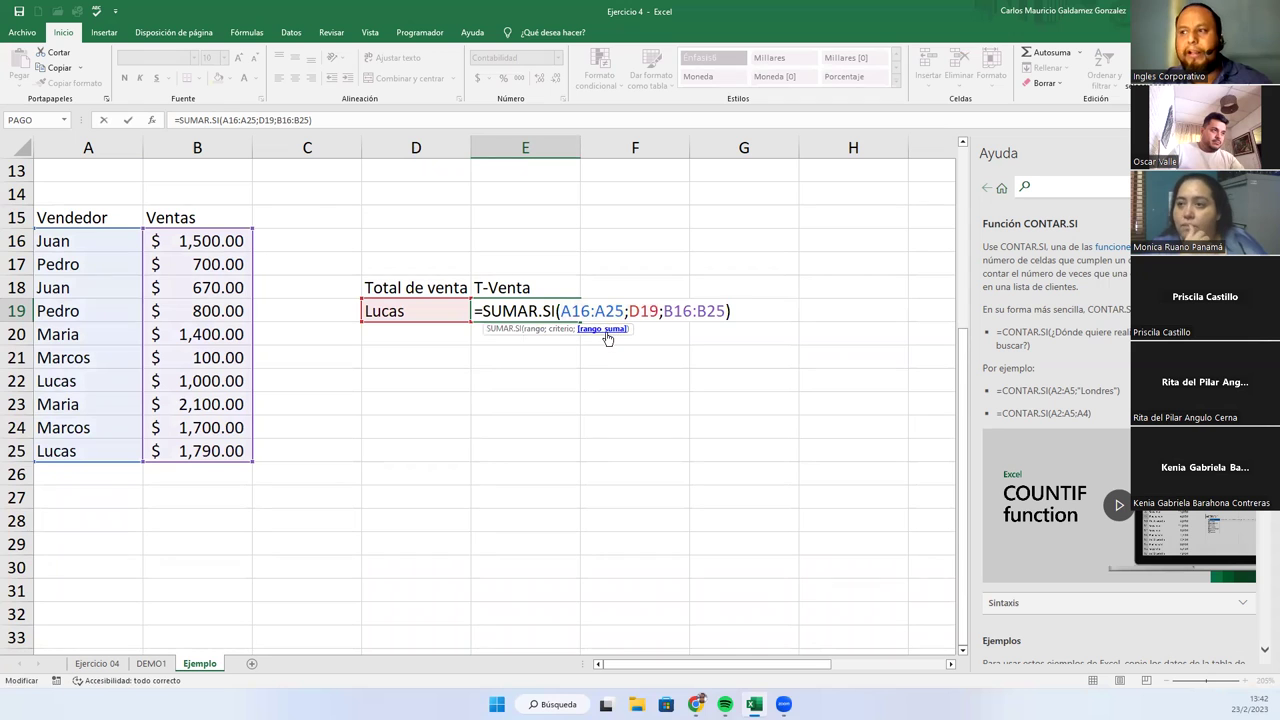
{"action": "left_click", "coordinate": [606, 331]}
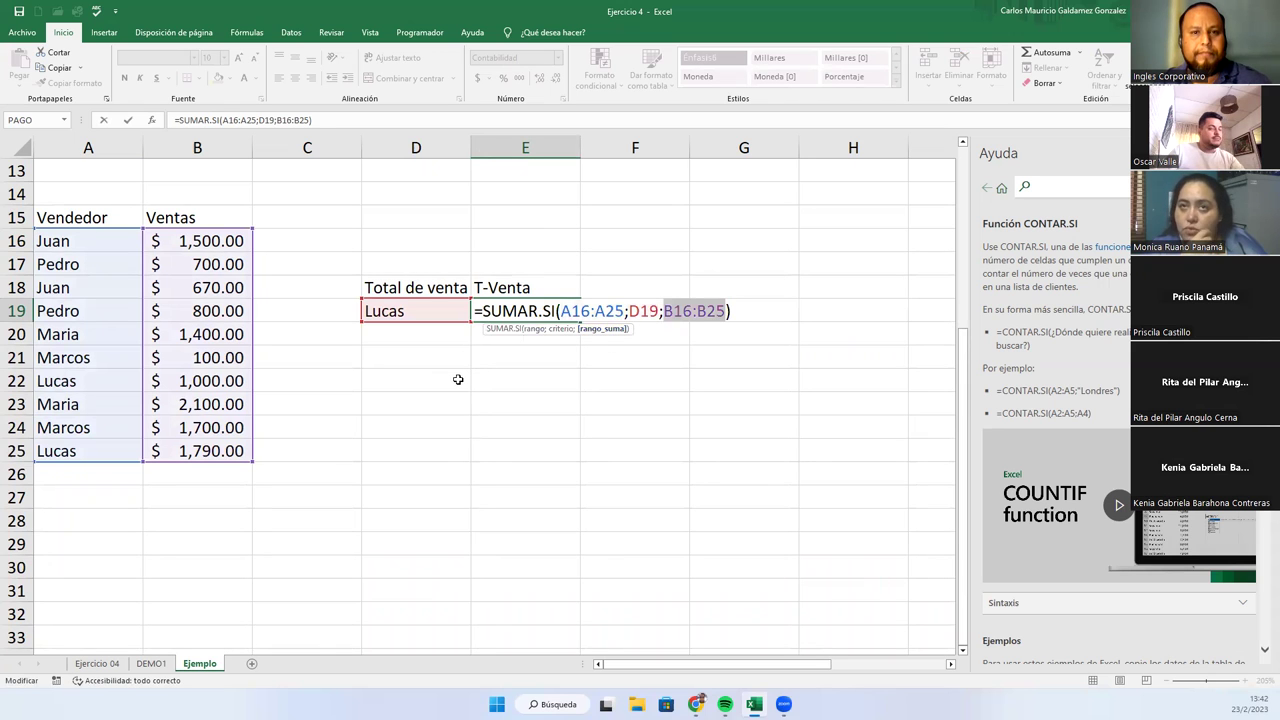
{"action": "scroll", "coordinate": [444, 377], "scroll_direction": "up", "scroll_amount": 2}
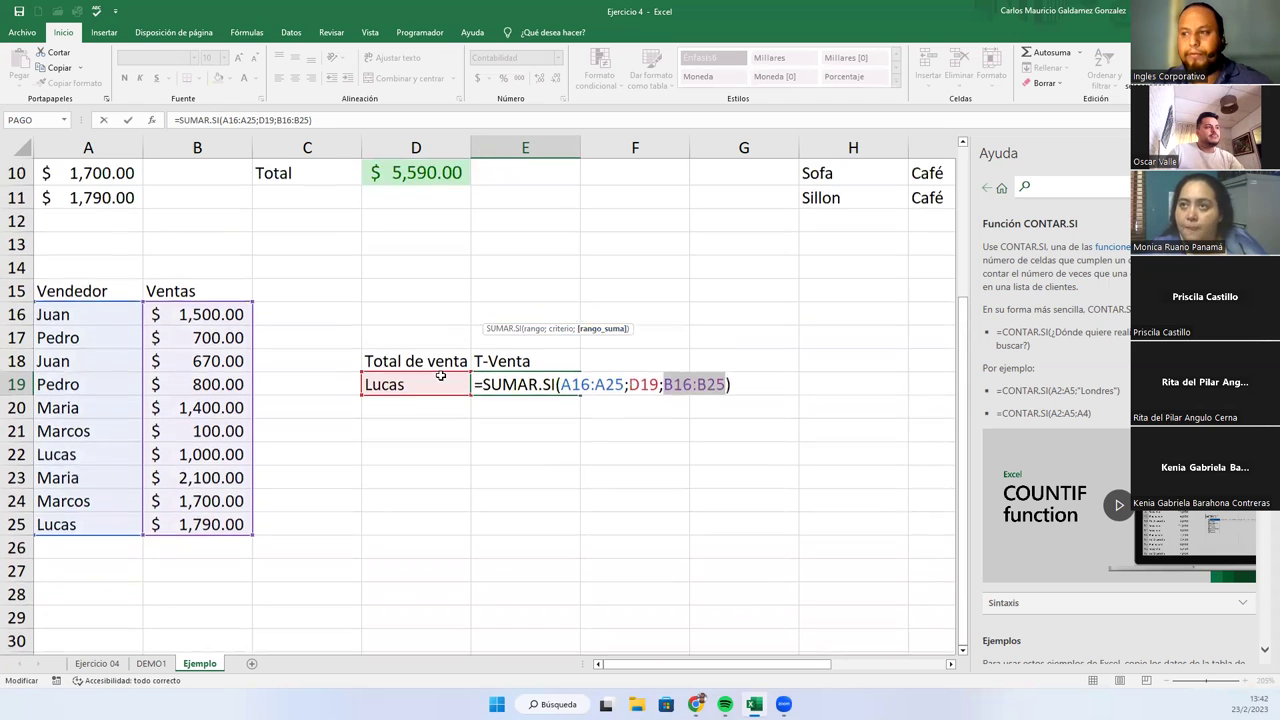
- Leave the E19 formula edit and delete the empty column G beside the Articulo and Color table
{"action": "scroll", "coordinate": [449, 378], "scroll_direction": "up", "scroll_amount": 2}
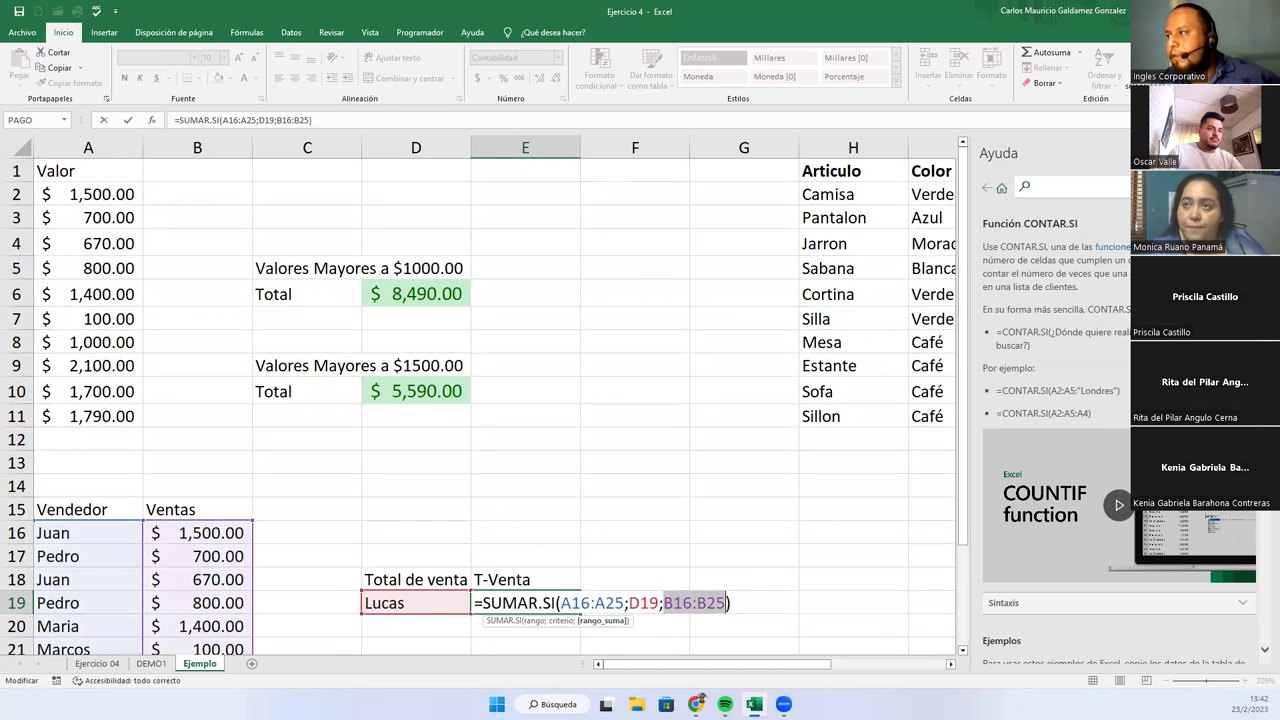
{"action": "left_click", "coordinate": [763, 153]}
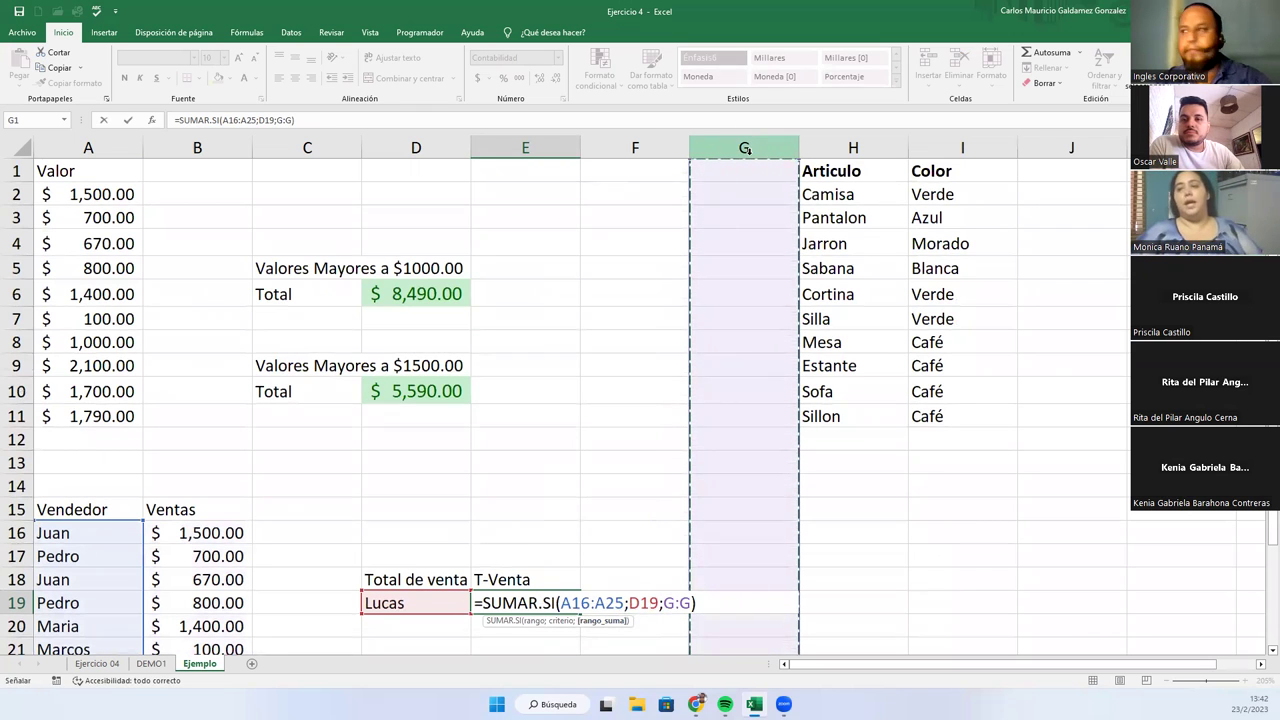
{"action": "key", "text": "Return"}
{"action": "right_click", "coordinate": [745, 150]}
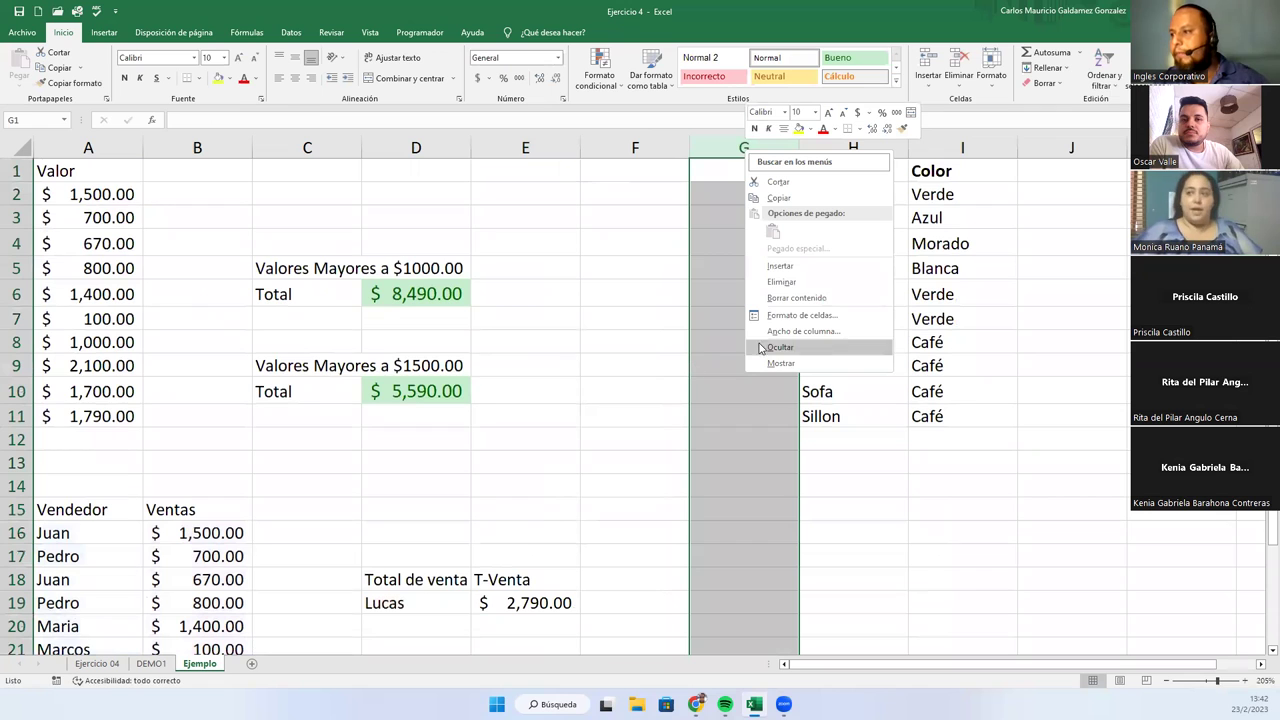
{"action": "left_click", "coordinate": [781, 281]}
{"action": "left_click", "coordinate": [700, 455]}
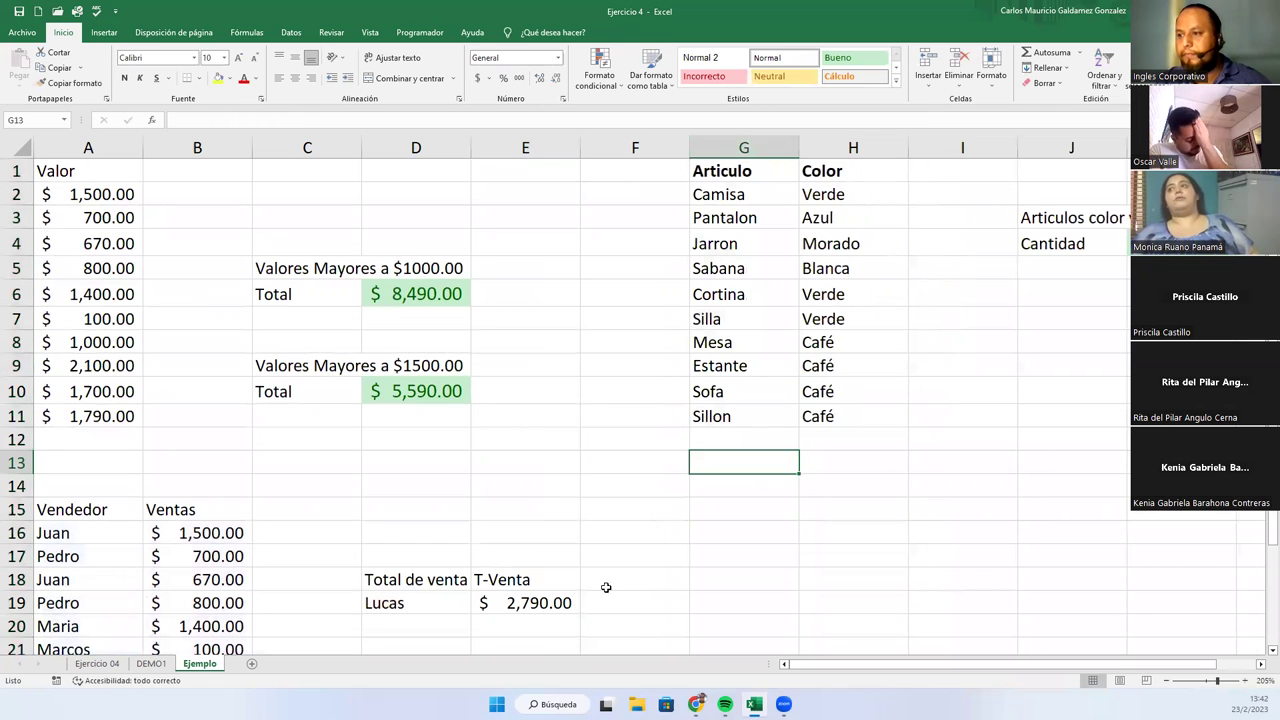
- Apply the Bueno cell style to the T-Venta total in E19
{"action": "left_click", "coordinate": [524, 604]}
{"action": "left_click", "coordinate": [896, 86]}
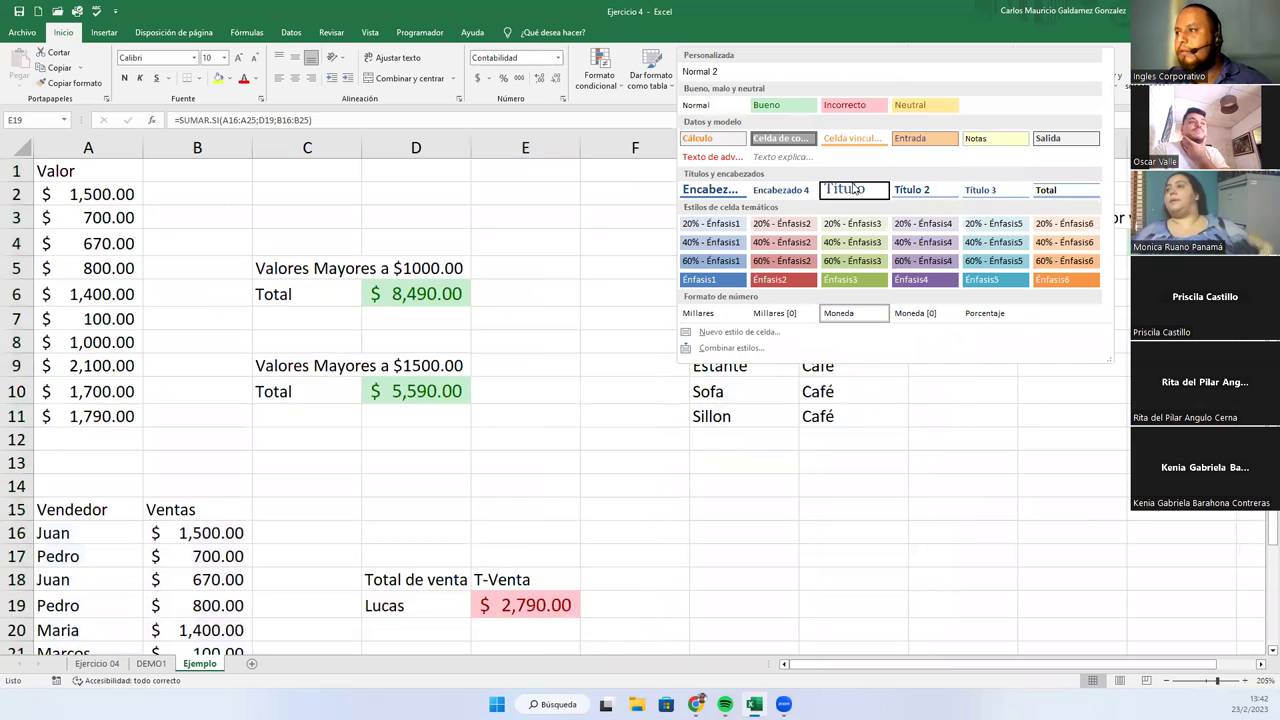
{"action": "left_click", "coordinate": [766, 104]}
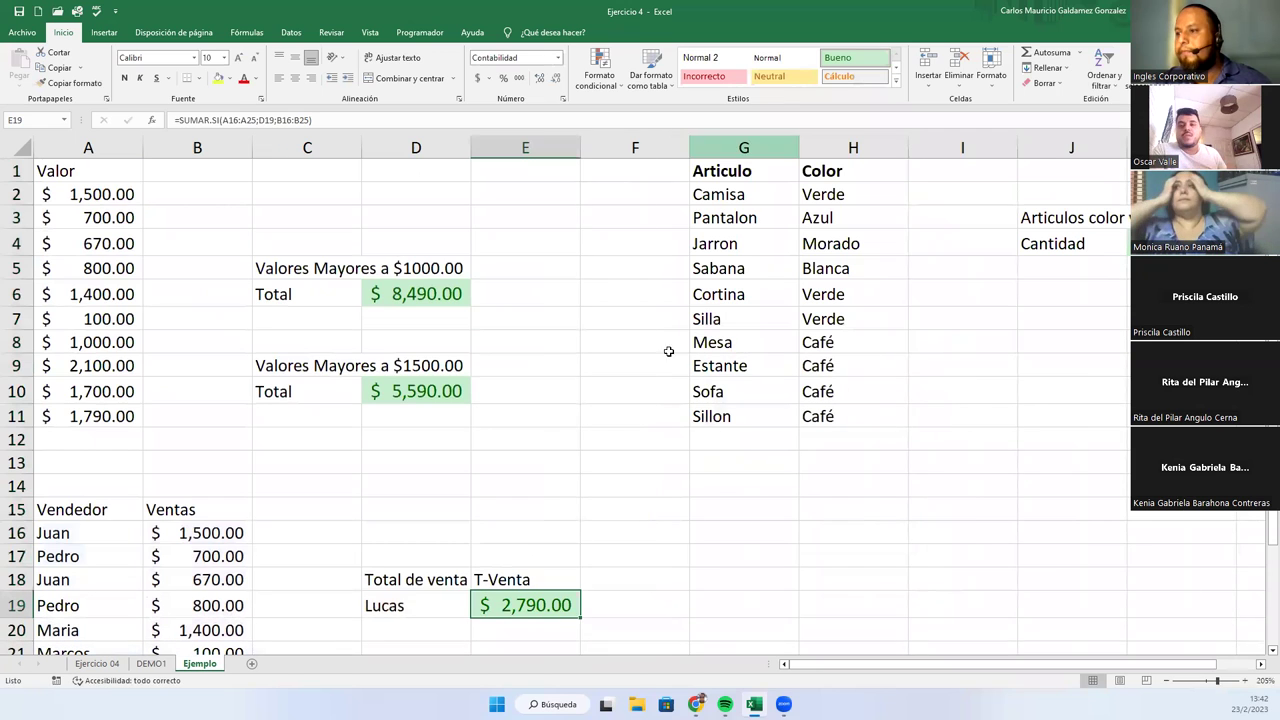
- Narrow column J and select the Articulos color verde heading cells starting at J3
{"action": "left_click_drag", "start_coordinate": [1121, 147], "coordinate": [1097, 147]}
{"action": "left_click", "coordinate": [1075, 221]}
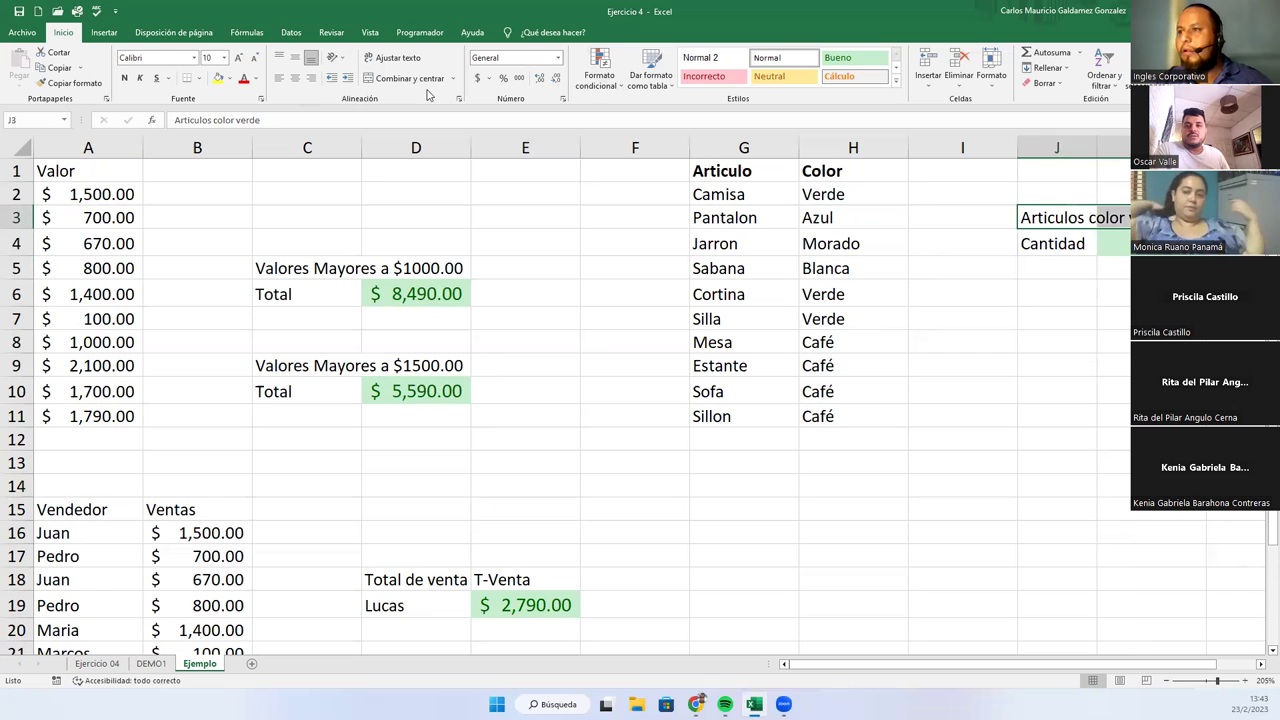
- Merge and center the "Articulos color verde" title cells starting at J3
{"action": "left_click", "coordinate": [393, 78]}
{"action": "left_click", "coordinate": [864, 390]}
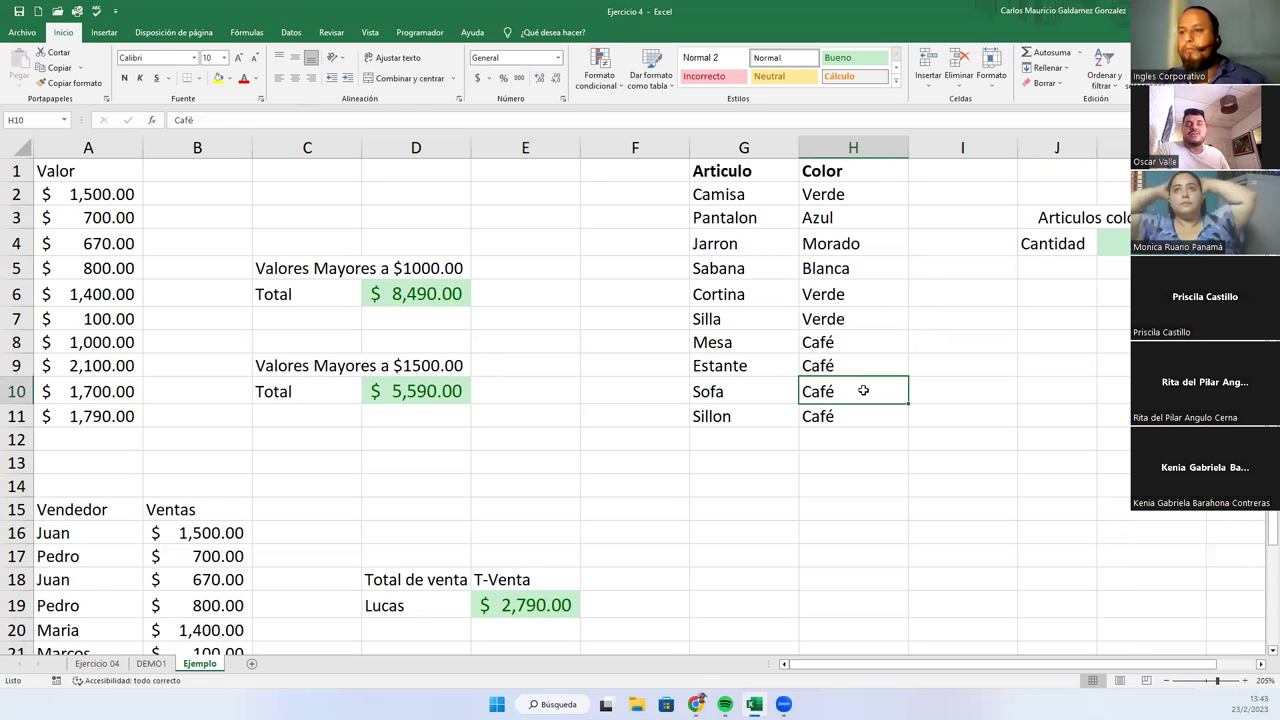
- Examine the DEMO1 sheet's store table and the zone total formulas in E14:E16, comparing it briefly with the Ejemplo sheet
{"action": "left_click", "coordinate": [153, 664]}
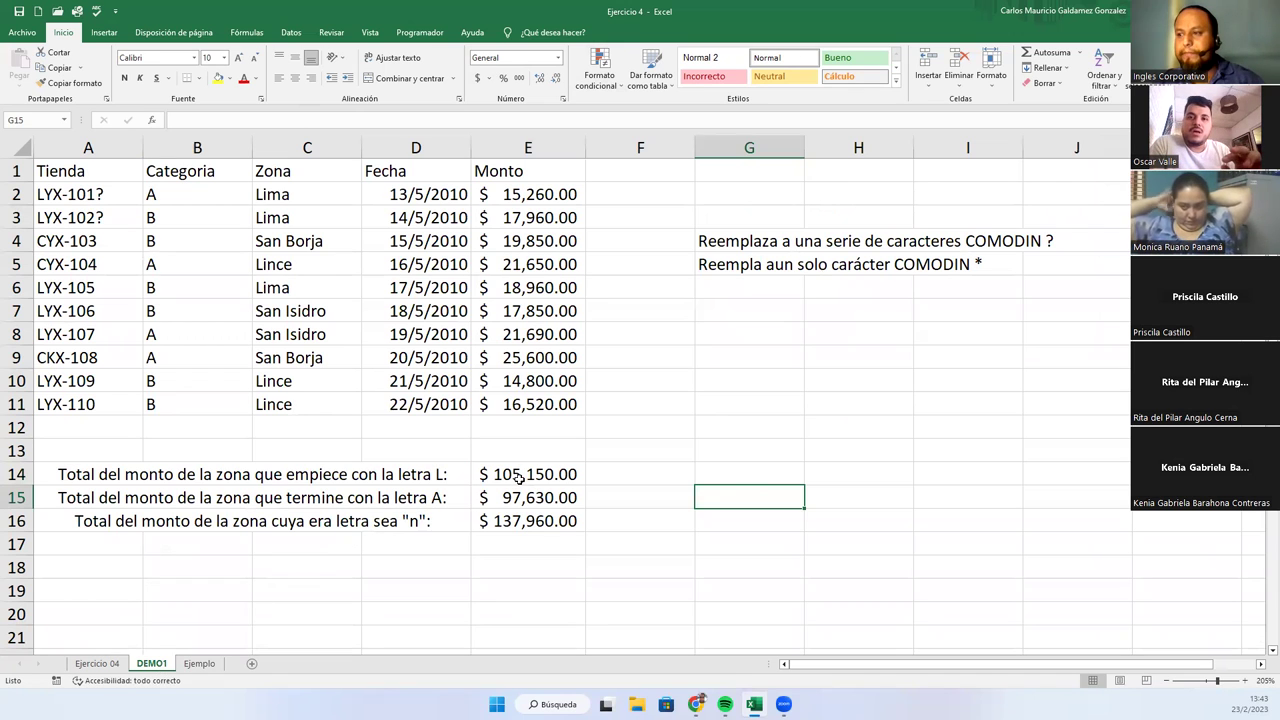
{"action": "left_click_drag", "start_coordinate": [516, 478], "coordinate": [520, 490]}
{"action": "left_click", "coordinate": [517, 521]}
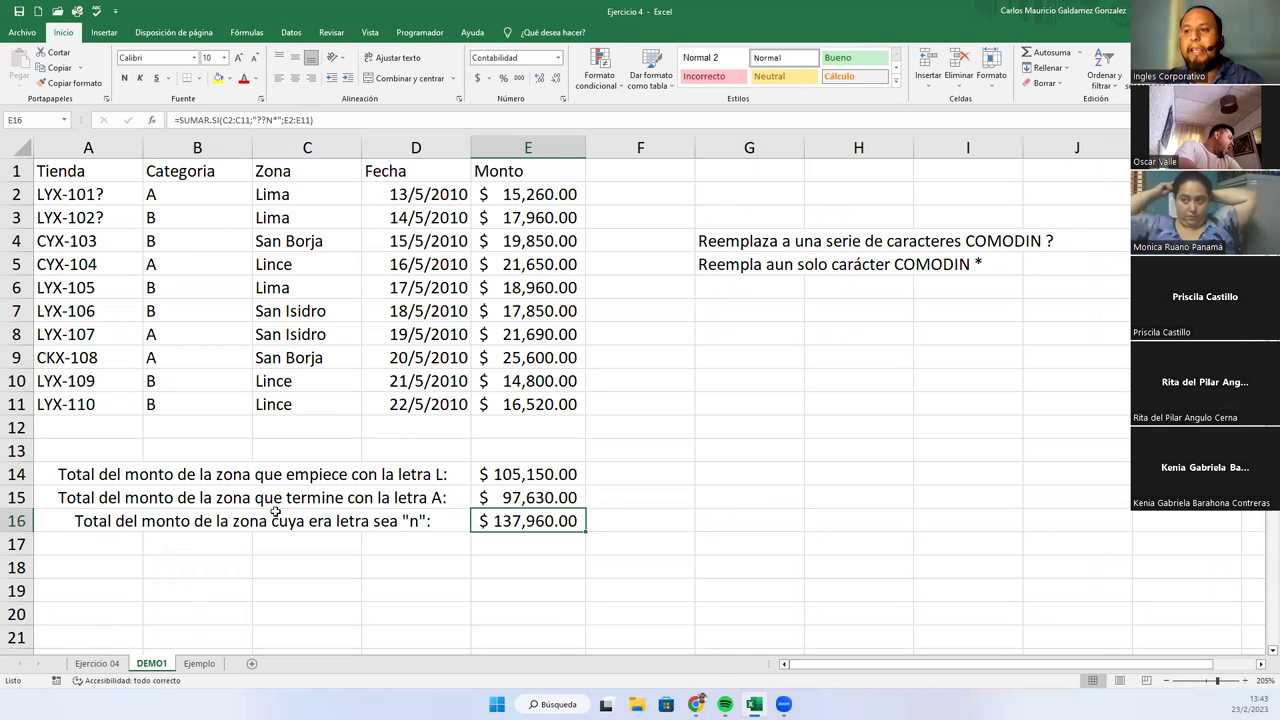
{"action": "left_click", "coordinate": [680, 446]}
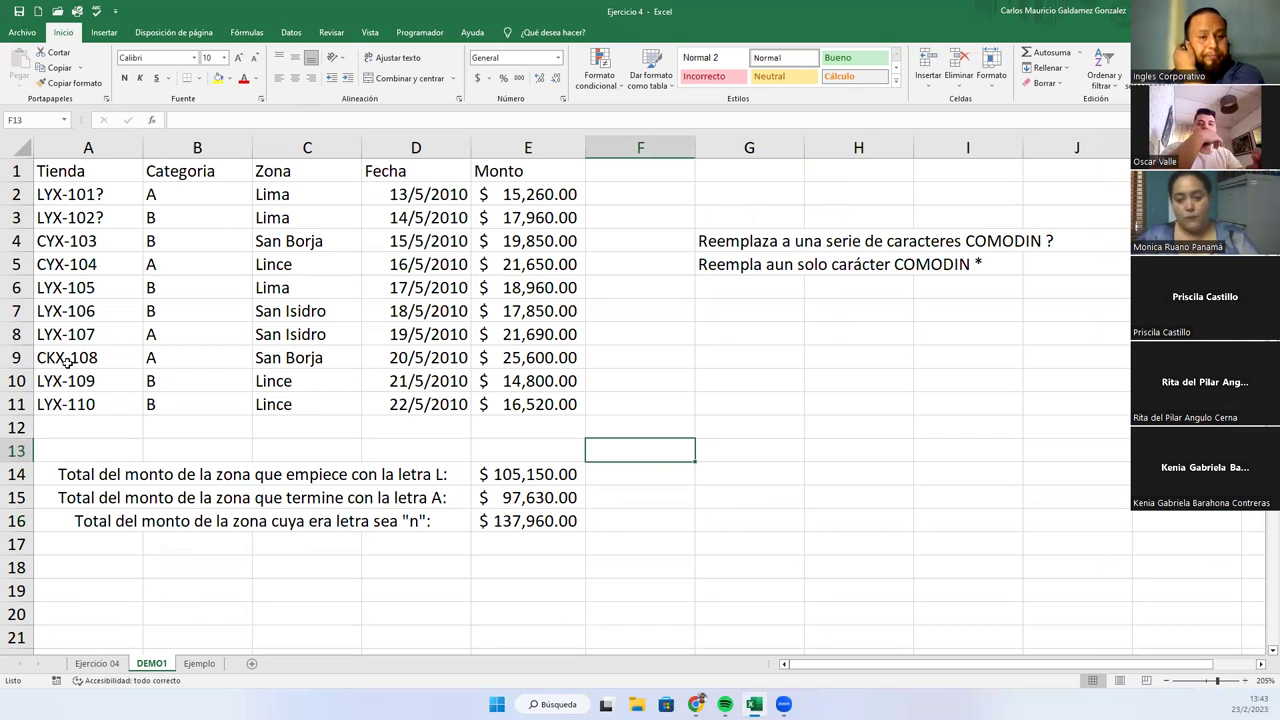
{"action": "left_click", "coordinate": [70, 172]}
{"action": "left_click_drag", "start_coordinate": [283, 176], "coordinate": [540, 404]}
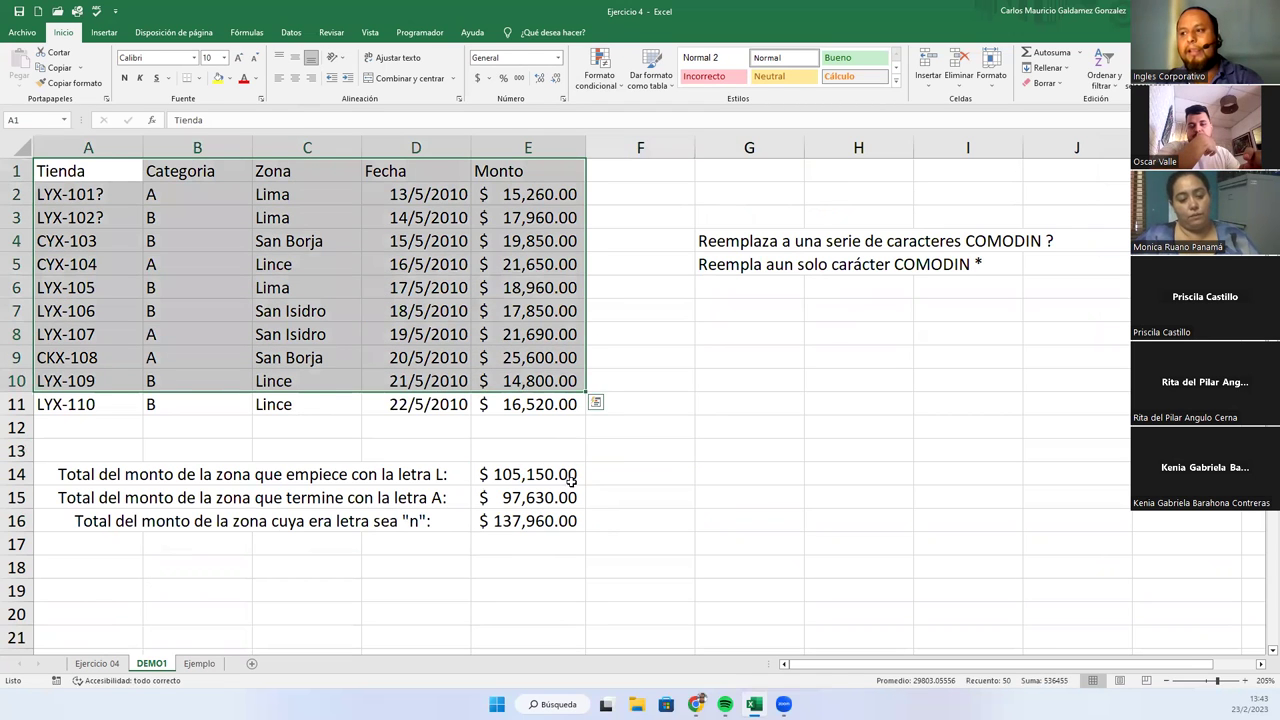
{"action": "left_click", "coordinate": [545, 478]}
{"action": "left_click", "coordinate": [538, 514]}
{"action": "left_click", "coordinate": [692, 490]}
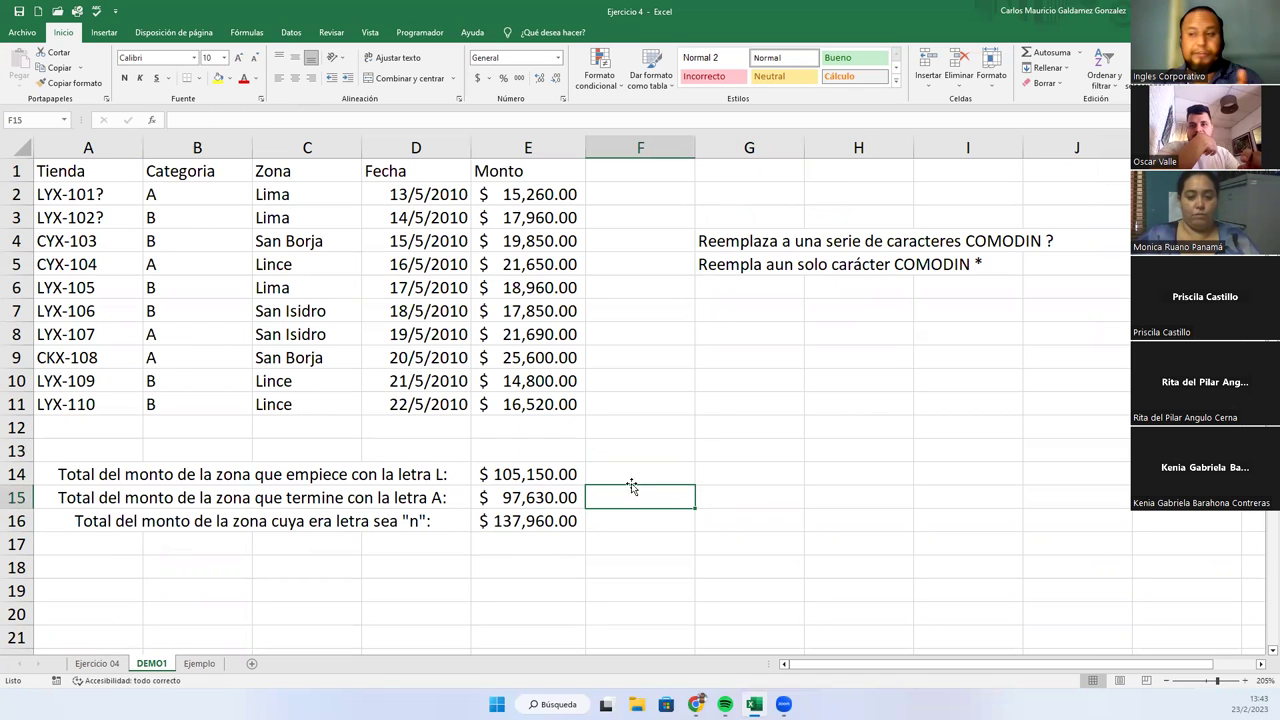
{"action": "left_click", "coordinate": [199, 663]}
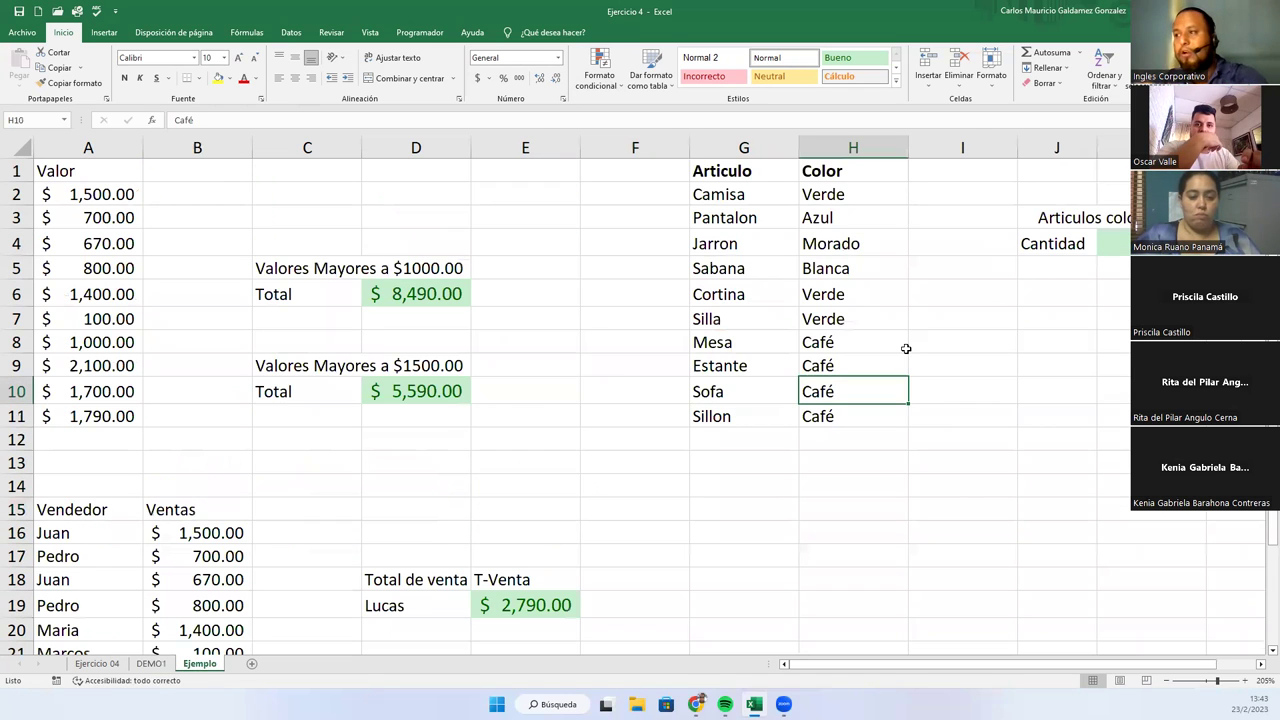
{"action": "left_click", "coordinate": [151, 665]}
{"action": "left_click", "coordinate": [619, 481]}
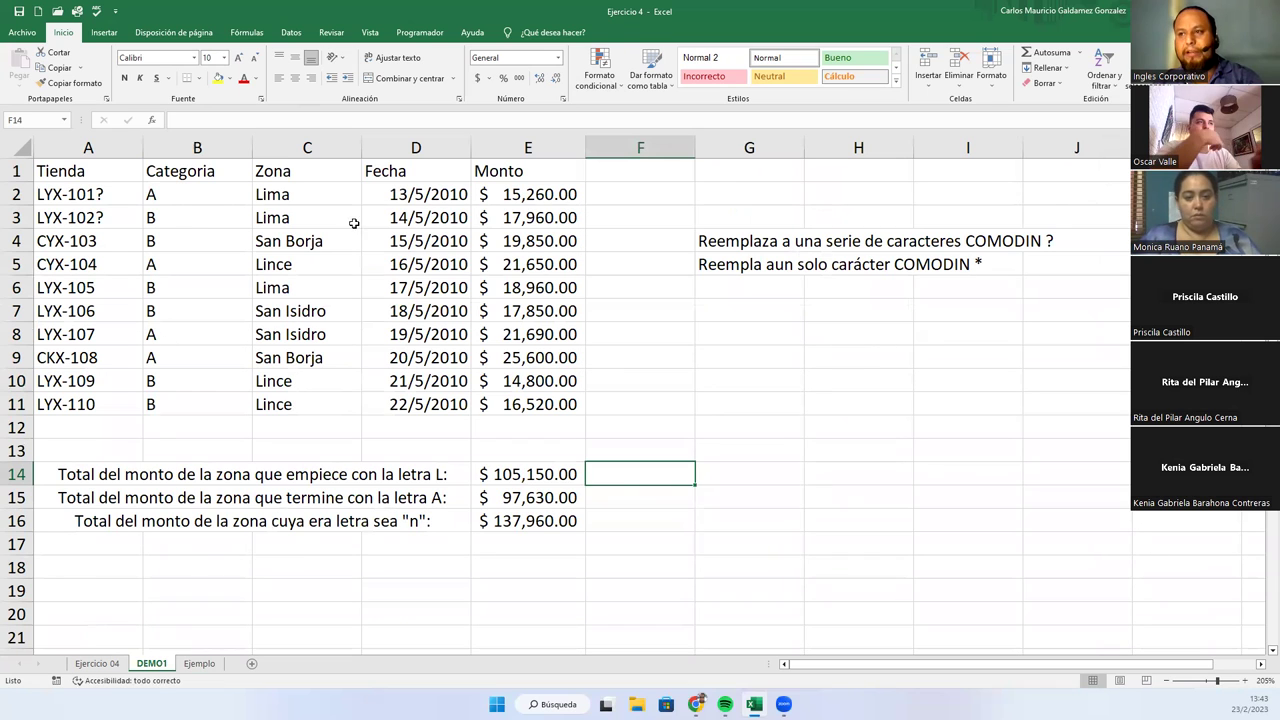
- Review the DEMO1 table column by column from Tienda to Monto, then the three zone total descriptions in rows 14 to 16
{"action": "left_click_drag", "start_coordinate": [68, 172], "coordinate": [510, 403]}
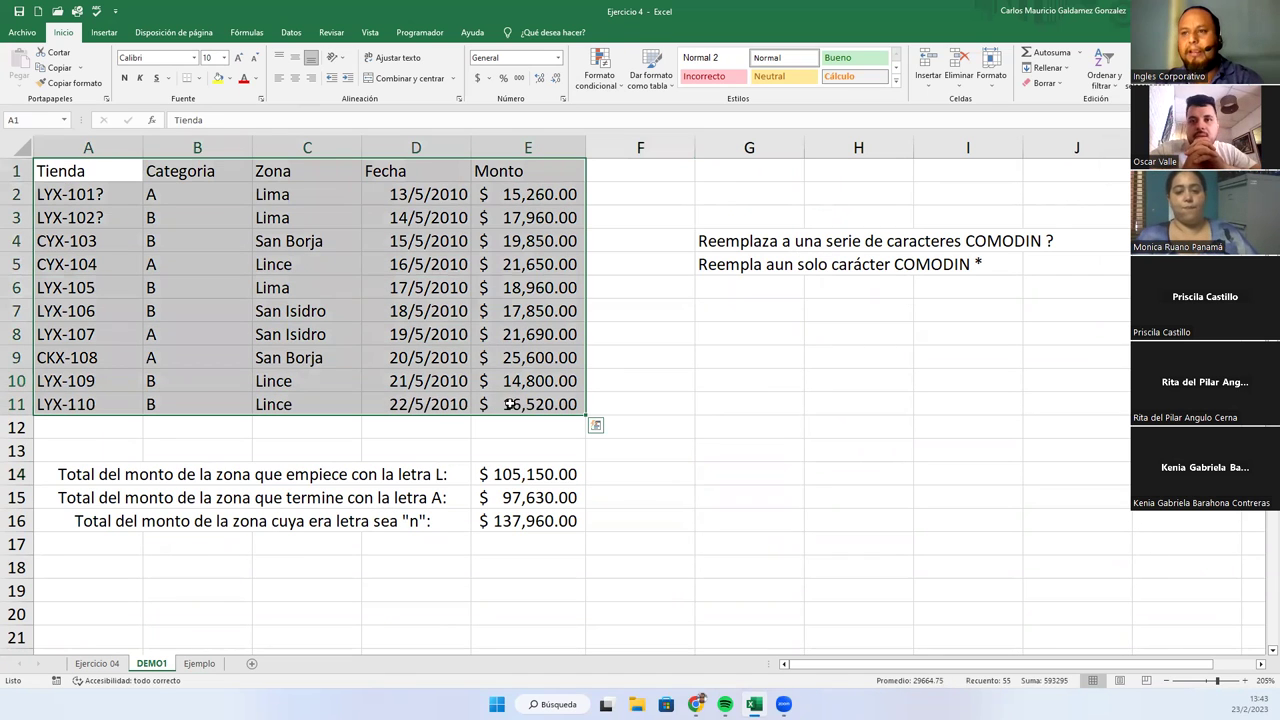
{"action": "left_click", "coordinate": [100, 178]}
{"action": "left_click_drag", "start_coordinate": [200, 176], "coordinate": [228, 404]}
{"action": "left_click_drag", "start_coordinate": [279, 174], "coordinate": [306, 410]}
{"action": "left_click_drag", "start_coordinate": [416, 175], "coordinate": [423, 404]}
{"action": "left_click_drag", "start_coordinate": [497, 175], "coordinate": [536, 404]}
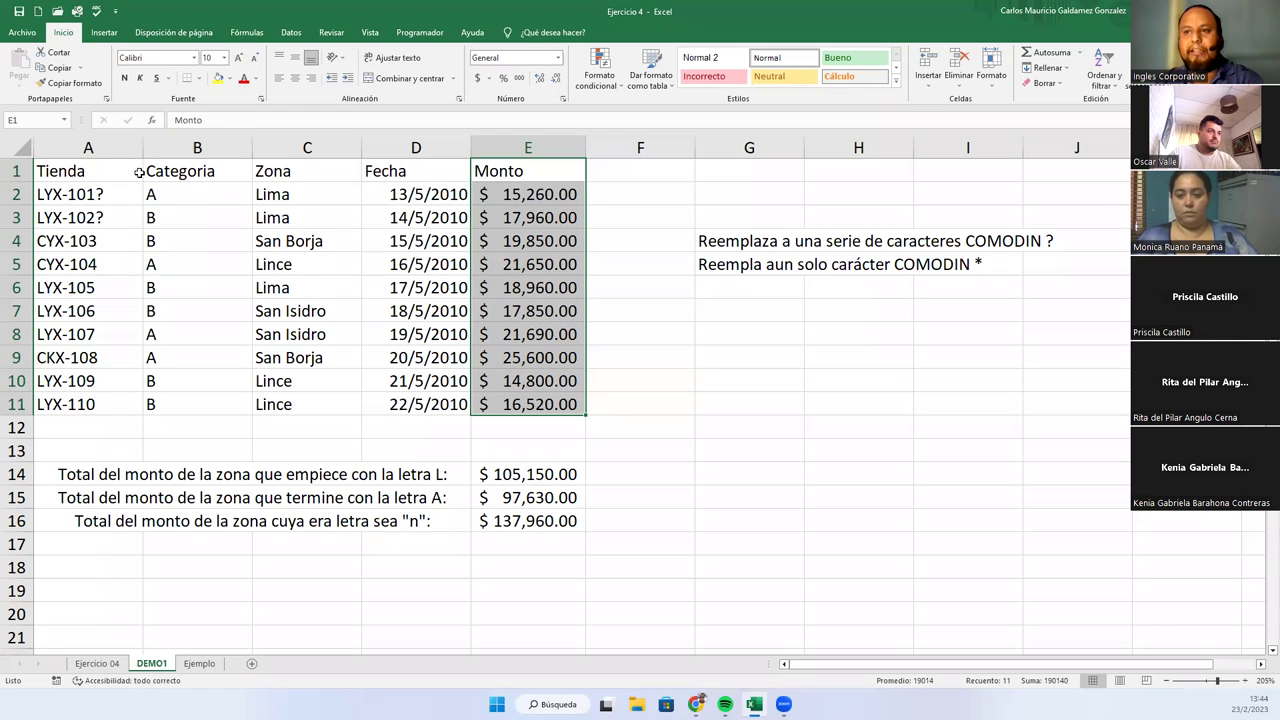
{"action": "left_click", "coordinate": [440, 403]}
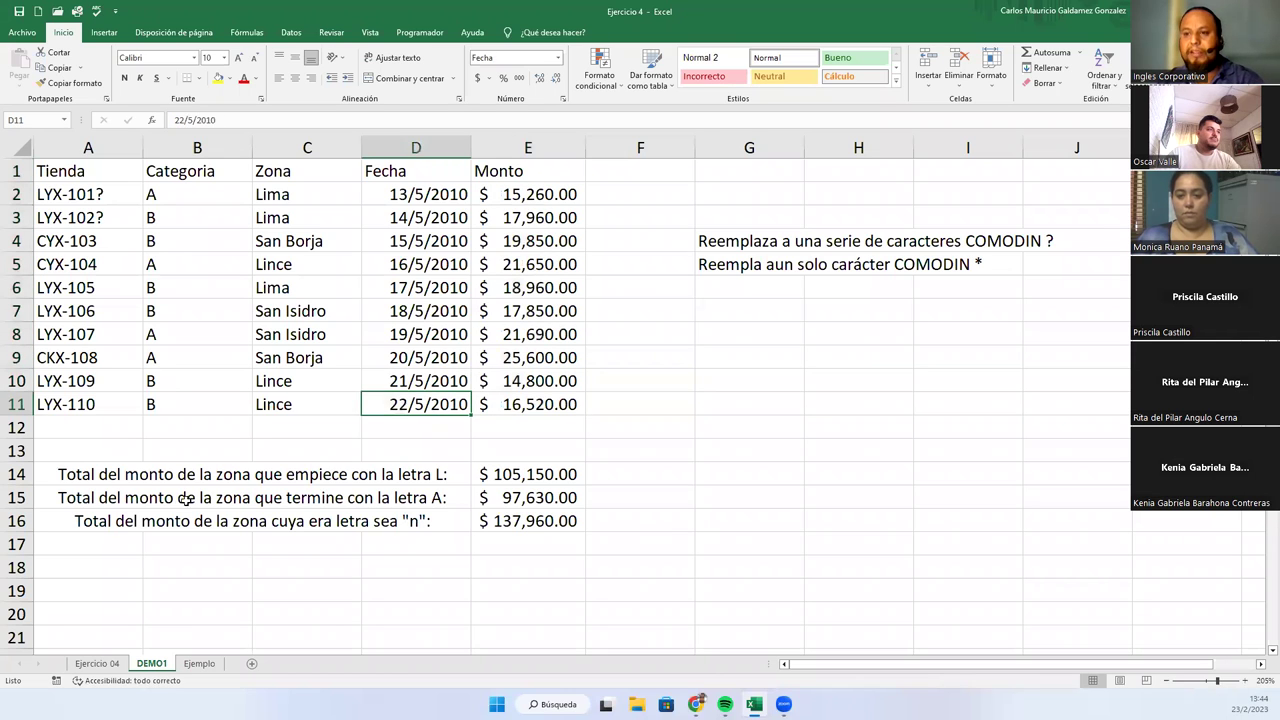
{"action": "left_click_drag", "start_coordinate": [100, 476], "coordinate": [193, 516]}
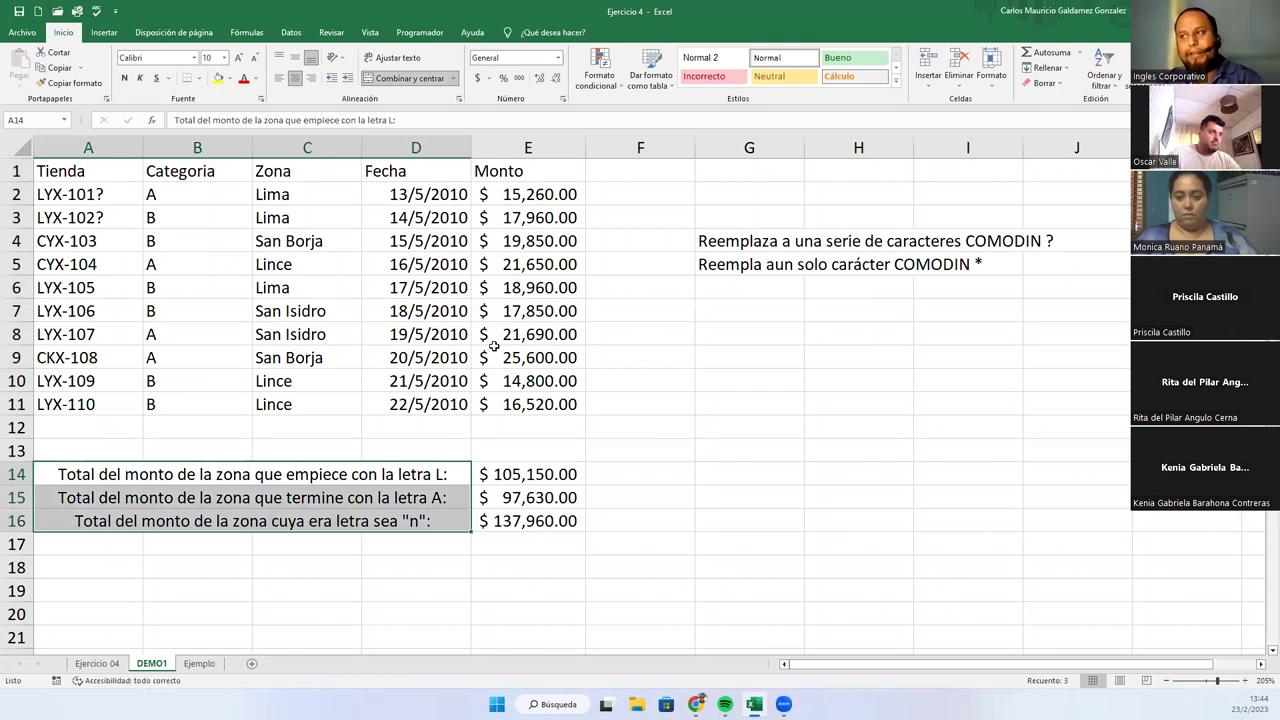
- Correct the wildcard note in G5 to read "Reemplaza un solo carácter COMODIN *"
{"action": "left_click", "coordinate": [737, 241]}
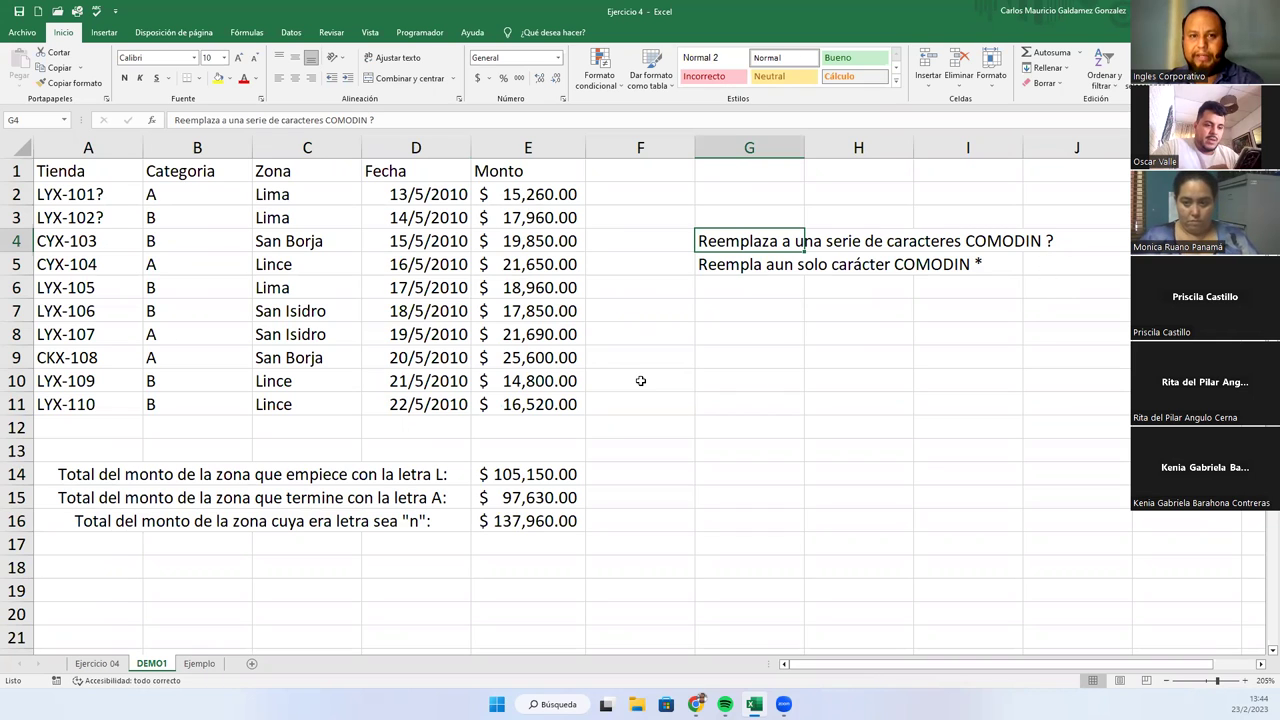
{"action": "double_click", "coordinate": [750, 265]}
{"action": "type", "text": "z"}
{"action": "key", "text": "Delete"}
{"action": "key", "text": "Right"}
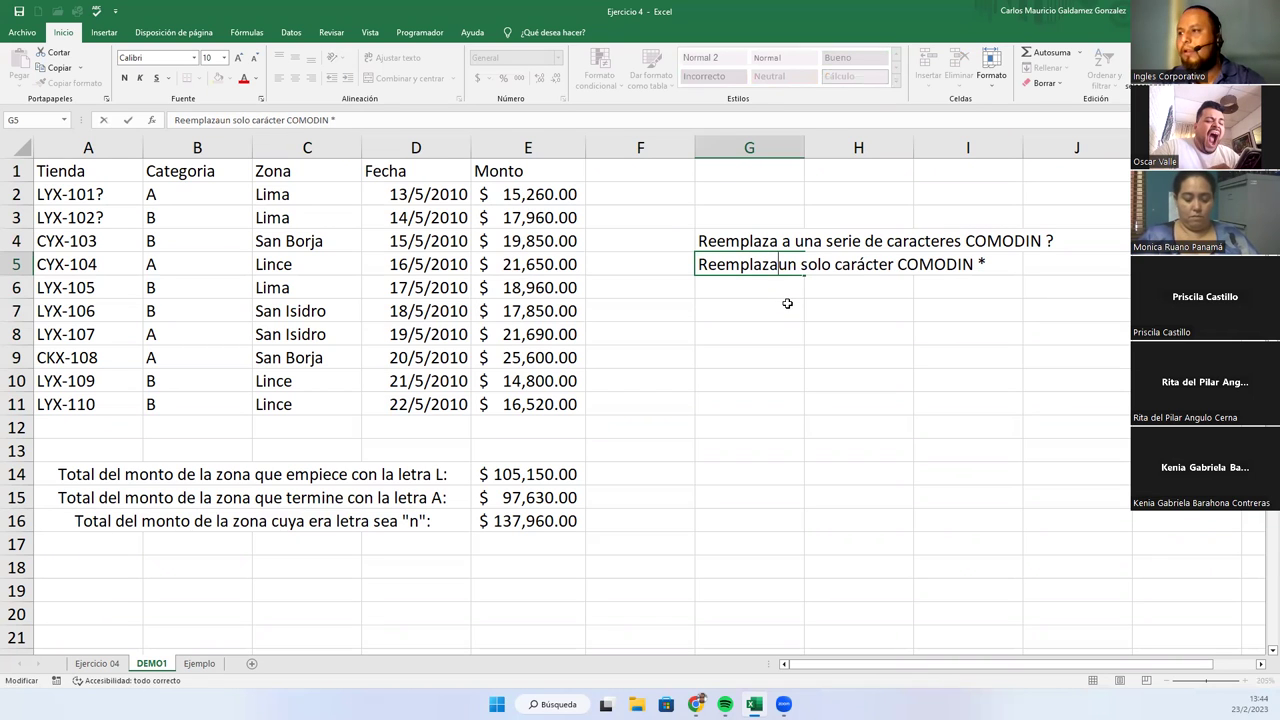
{"action": "left_click_drag", "start_coordinate": [981, 264], "coordinate": [988, 264]}
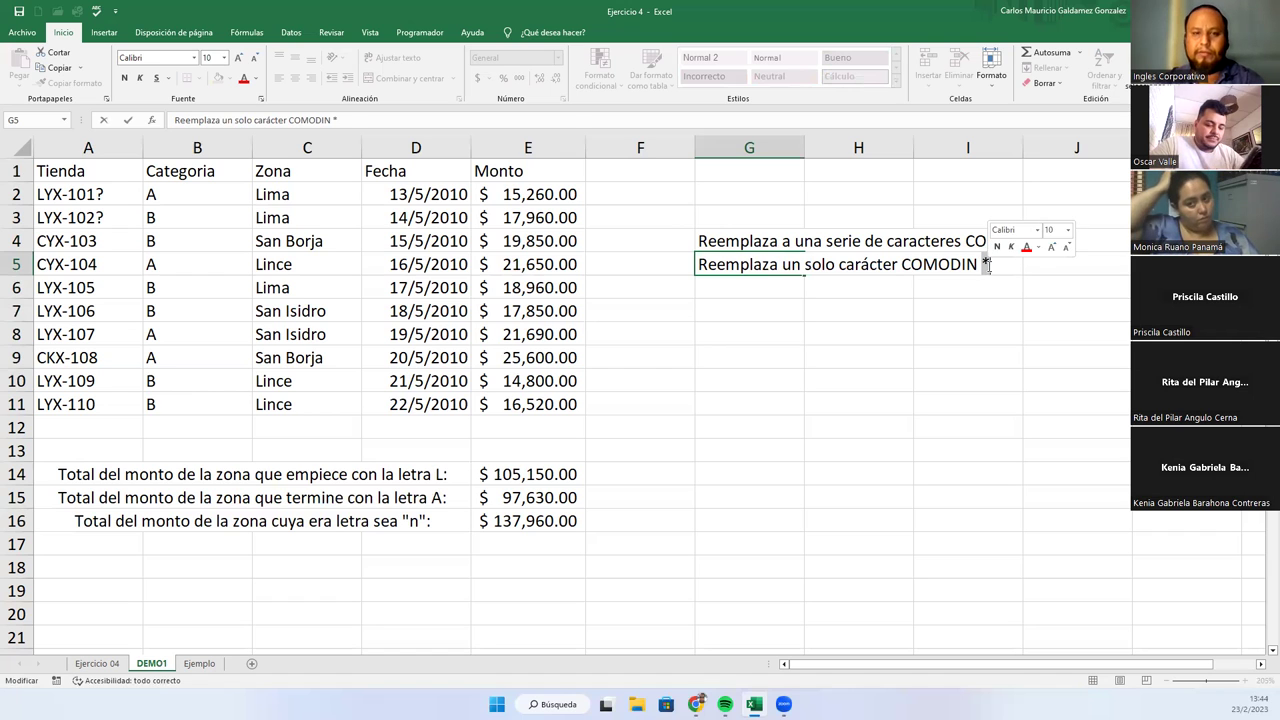
{"action": "key", "text": "Return"}
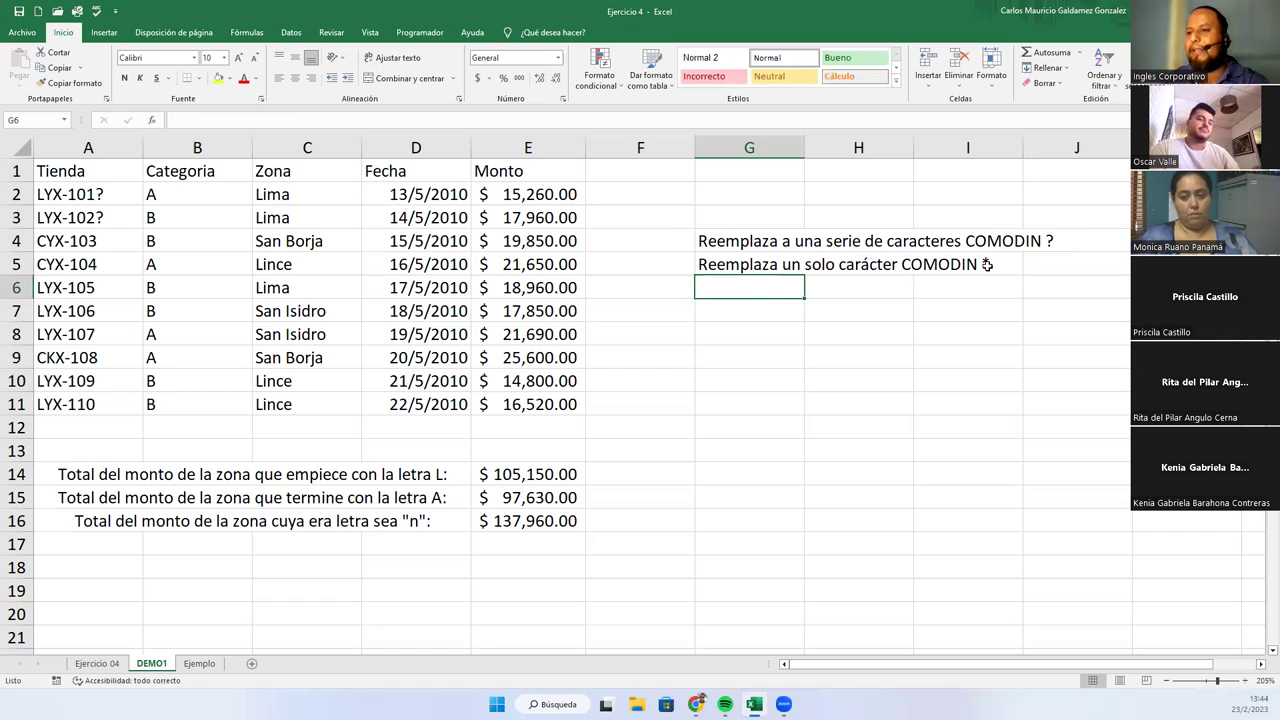
- Select the description of the total for zones starting with L and capture a screen snip of a rectangular area
{"action": "left_click", "coordinate": [139, 482]}
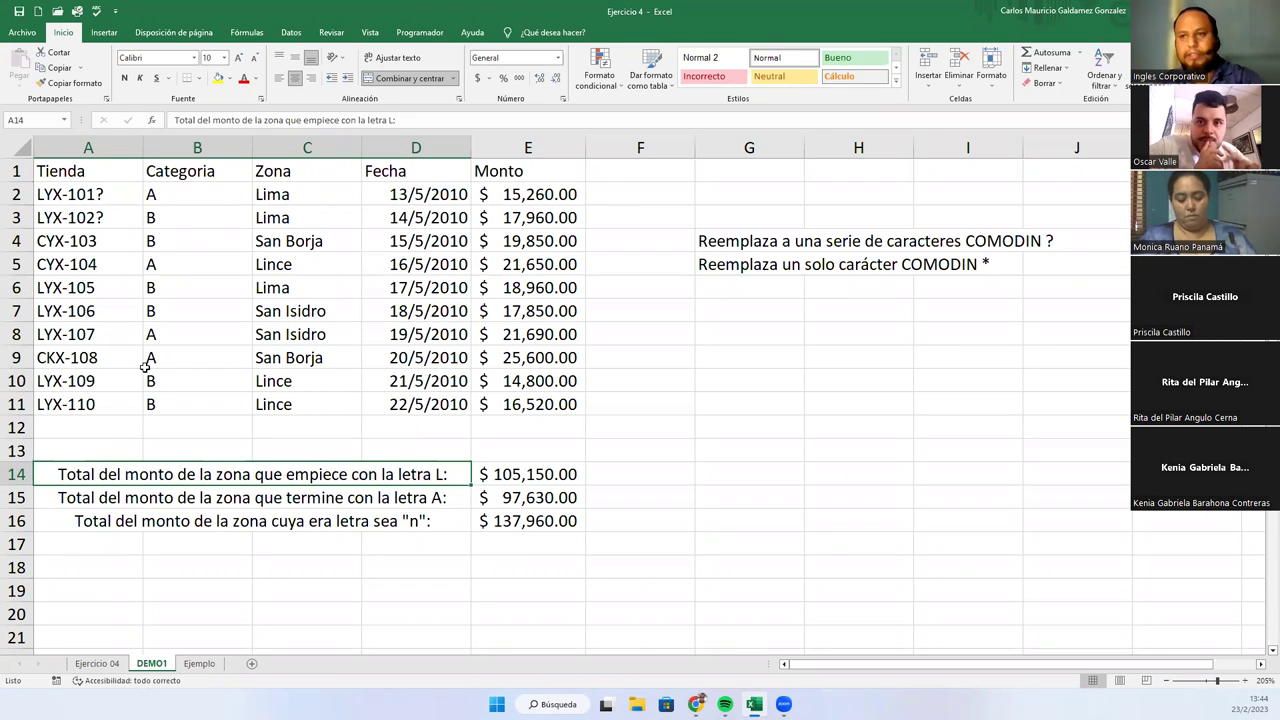
{"action": "key", "text": "super+shift+s"}
{"action": "left_click_drag", "start_coordinate": [317, 344], "coordinate": [1098, 570]}
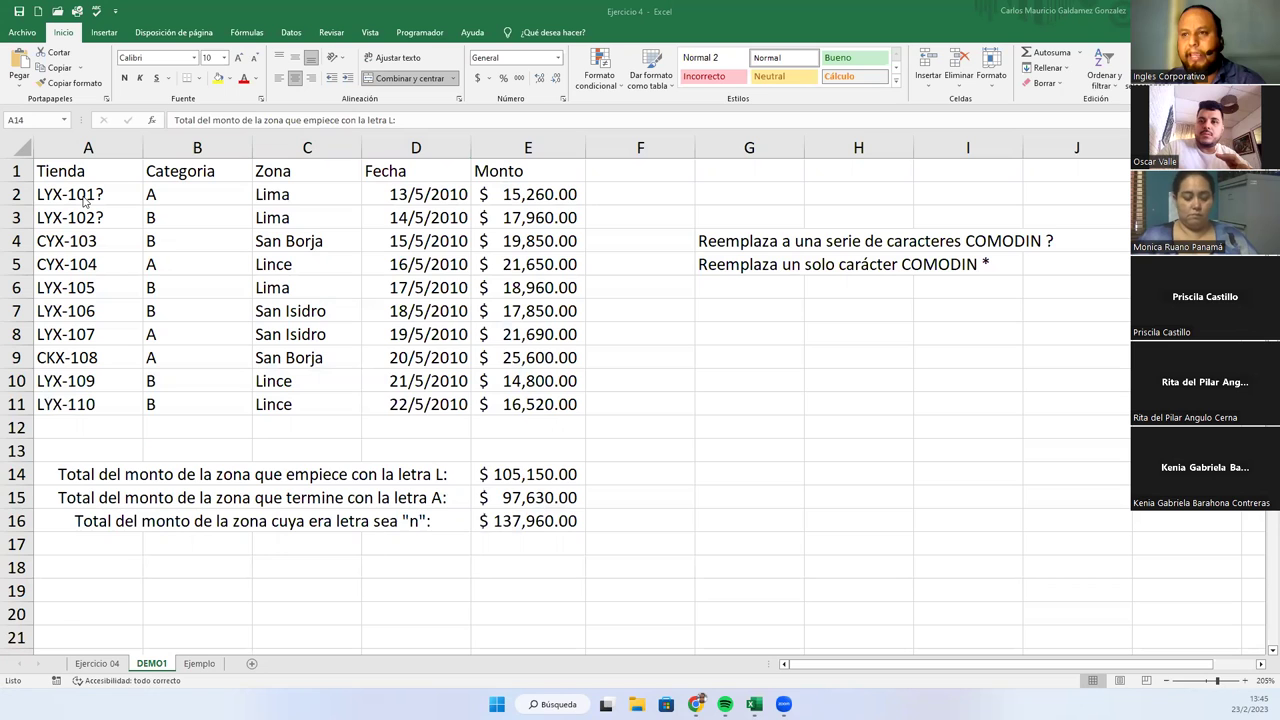
- Examine the Zona, Fecha and Monto columns of the DEMO1 table
{"action": "left_click", "coordinate": [277, 172]}
{"action": "left_click_drag", "start_coordinate": [277, 172], "coordinate": [535, 406]}
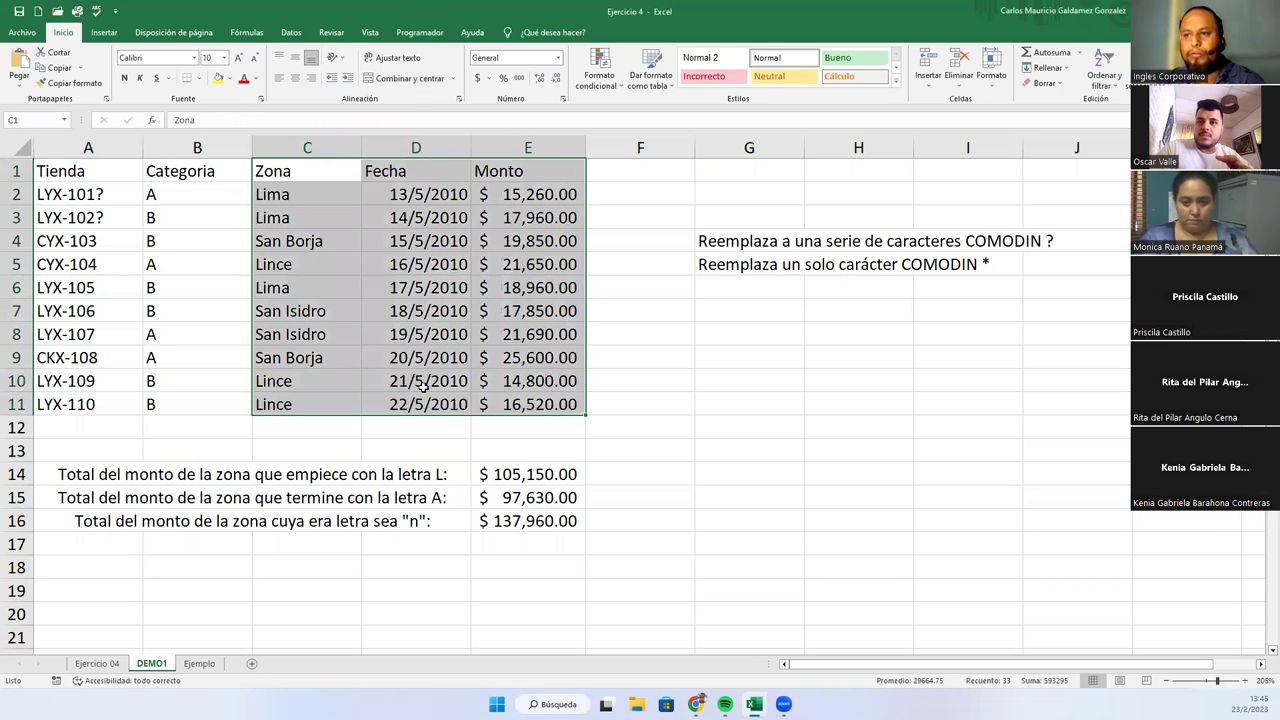
{"action": "left_click_drag", "start_coordinate": [278, 172], "coordinate": [312, 404]}
{"action": "left_click", "coordinate": [517, 178]}
{"action": "left_click_drag", "start_coordinate": [381, 172], "coordinate": [511, 404]}
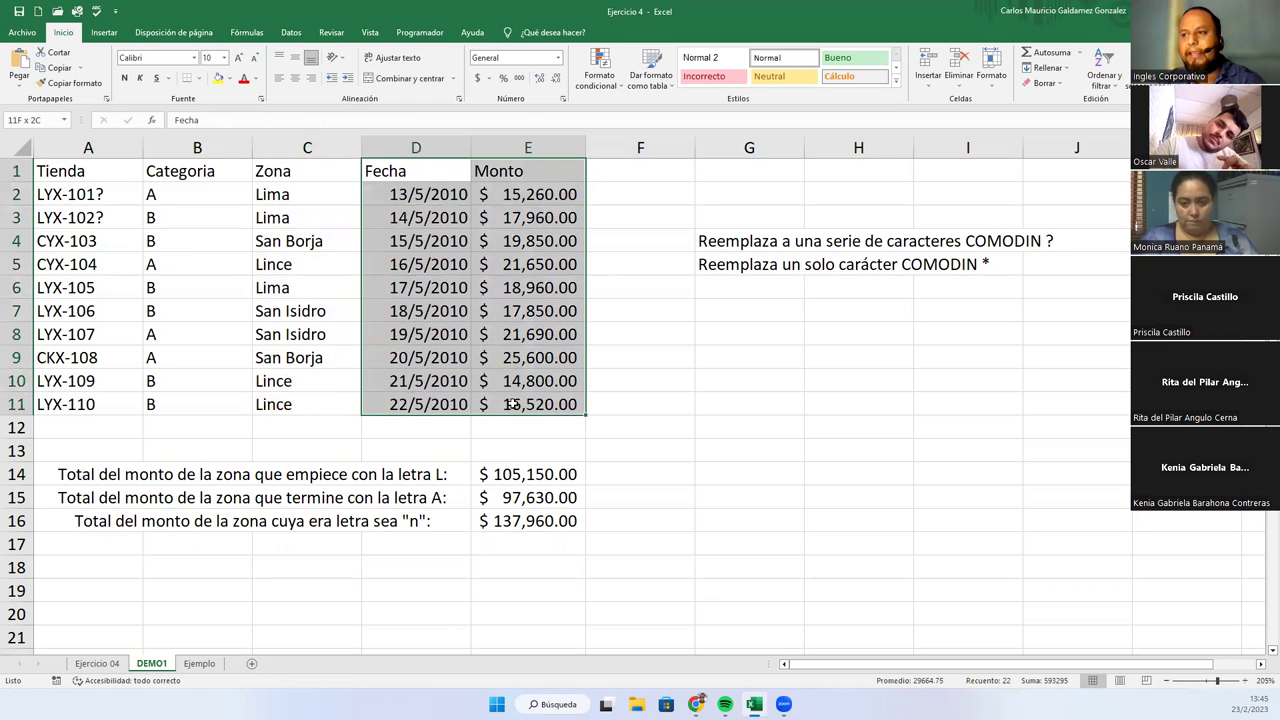
{"action": "left_click", "coordinate": [521, 170]}
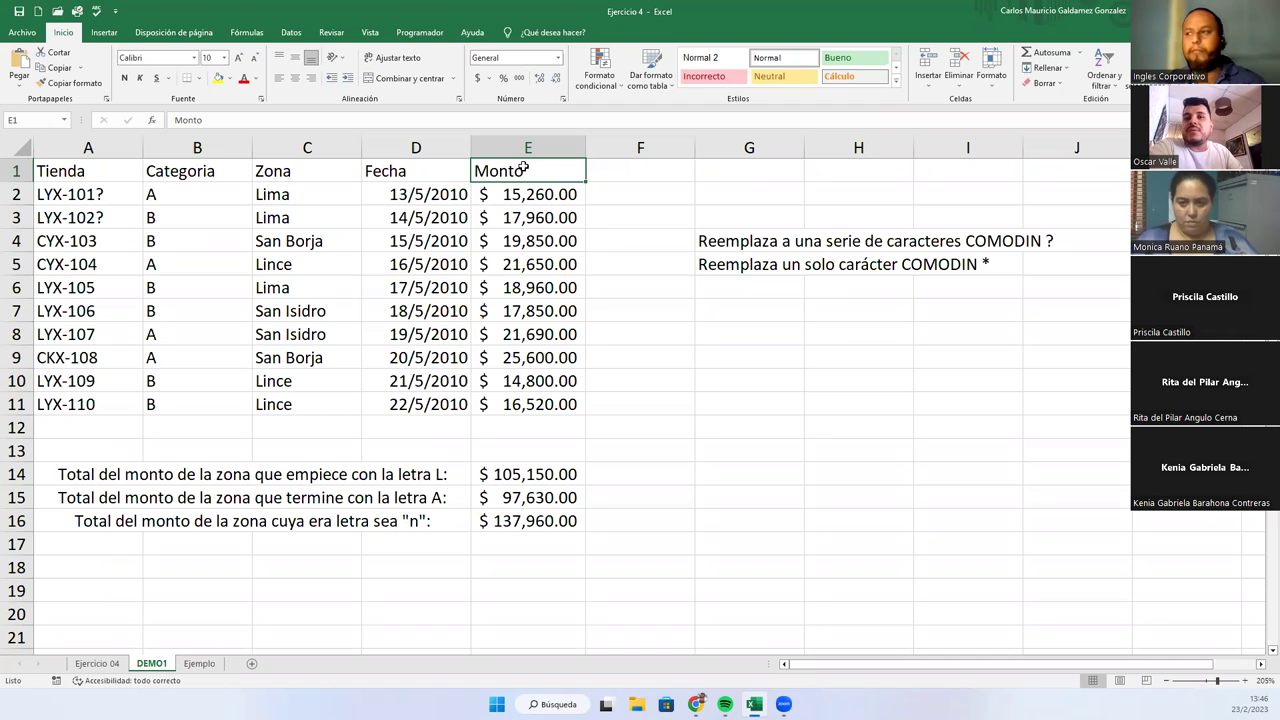
- Inspect the range, criterion and sum range arguments of the SUMAR.SI formula in E19 on the Ejemplo sheet
{"action": "left_click", "coordinate": [195, 664]}
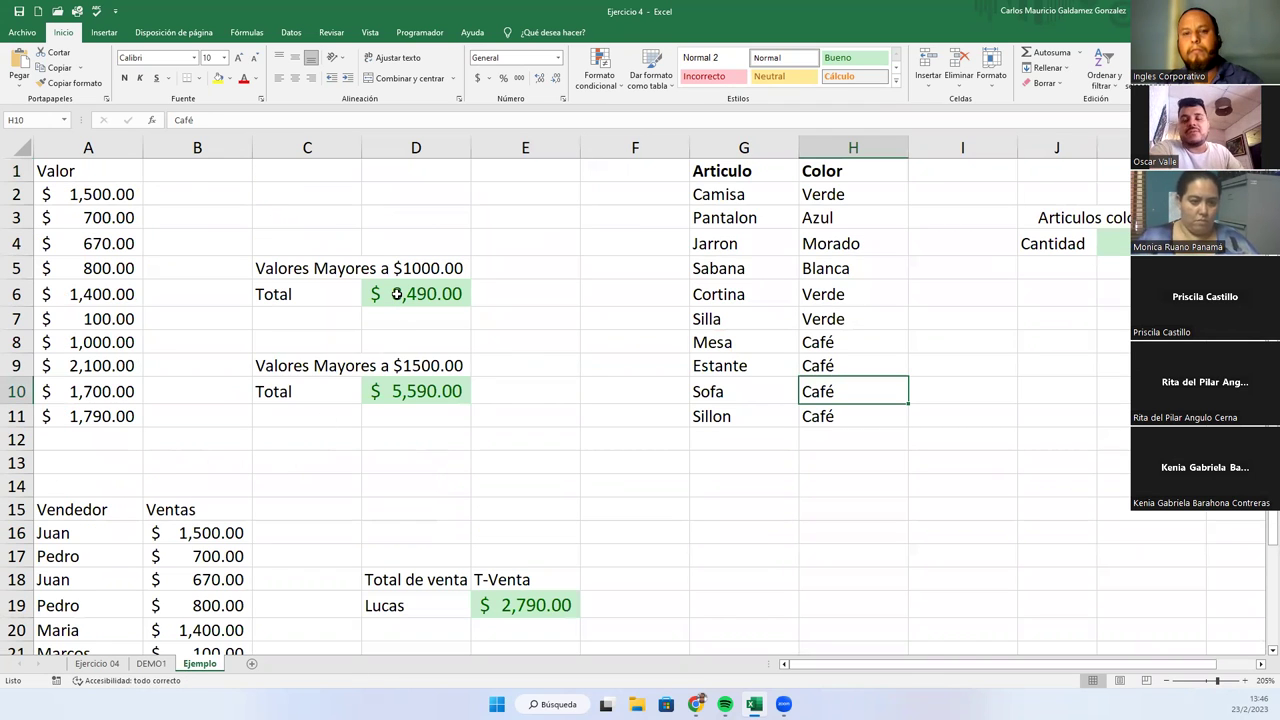
{"action": "left_click", "coordinate": [509, 607]}
{"action": "scroll", "coordinate": [488, 528], "scroll_direction": "down", "scroll_amount": 3}
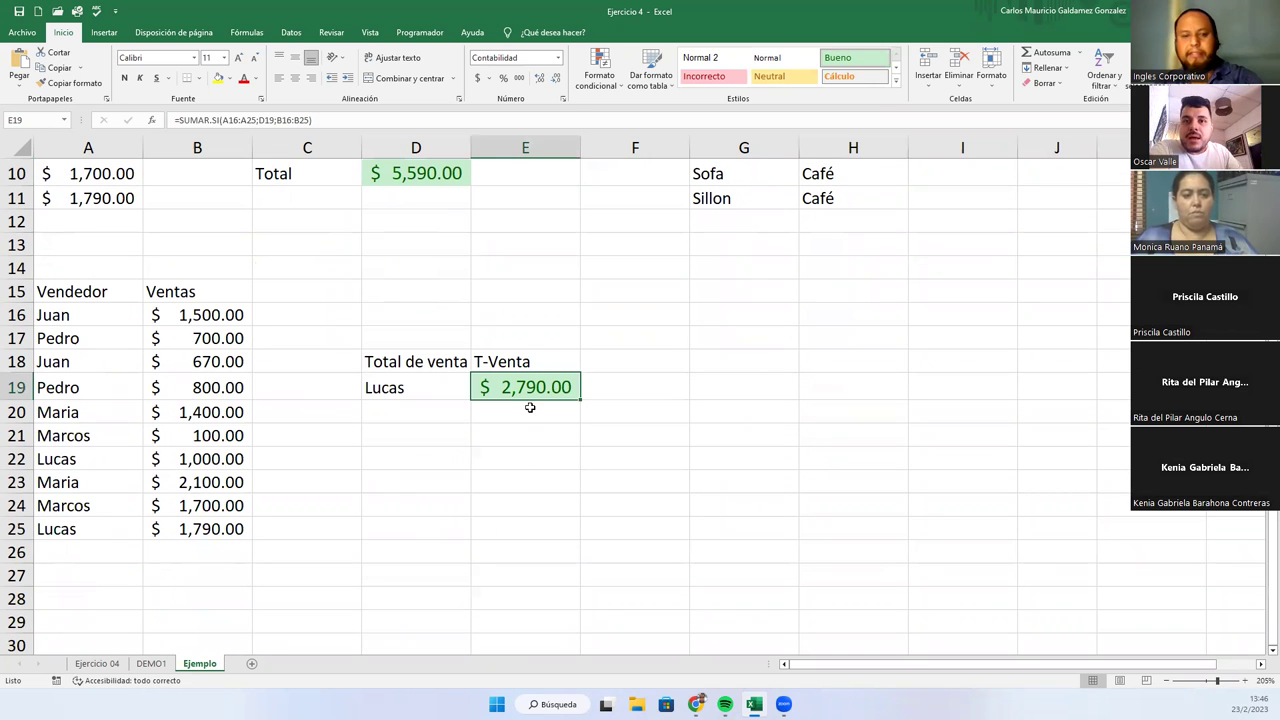
{"action": "double_click", "coordinate": [530, 405]}
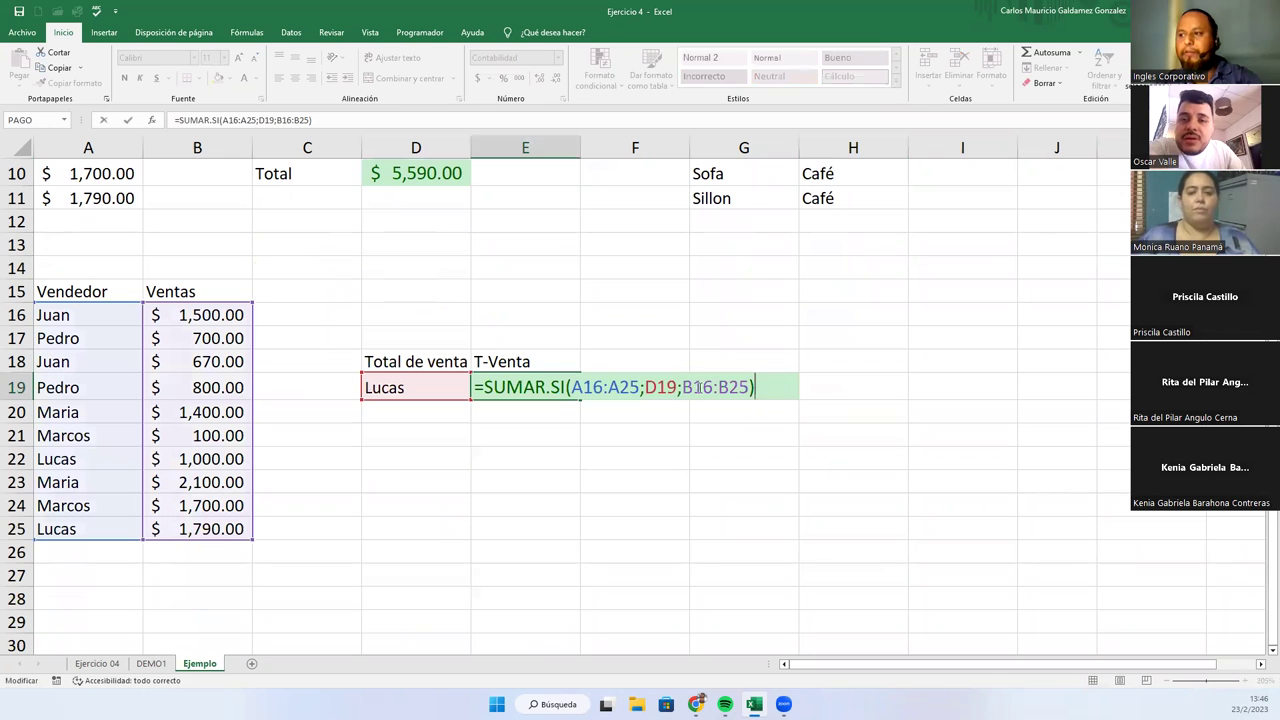
{"action": "left_click_drag", "start_coordinate": [682, 387], "coordinate": [751, 387]}
{"action": "left_click_drag", "start_coordinate": [573, 387], "coordinate": [678, 387]}
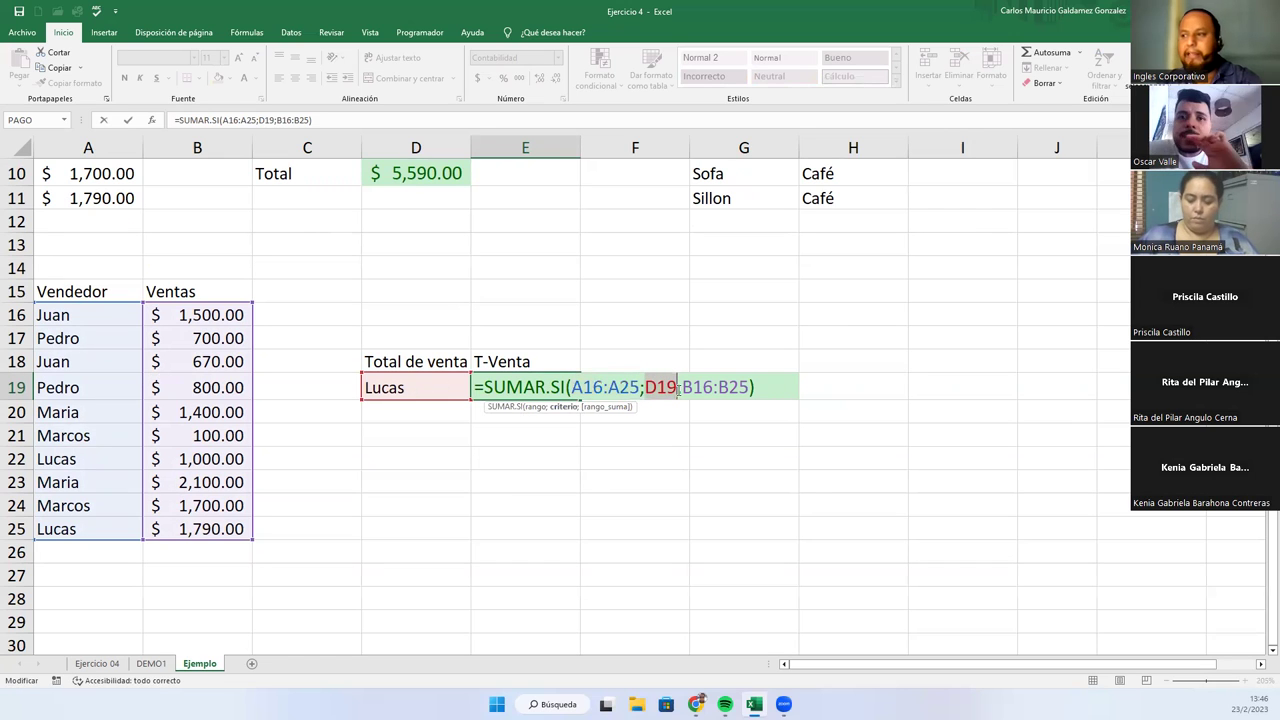
{"action": "left_click_drag", "start_coordinate": [683, 387], "coordinate": [750, 387]}
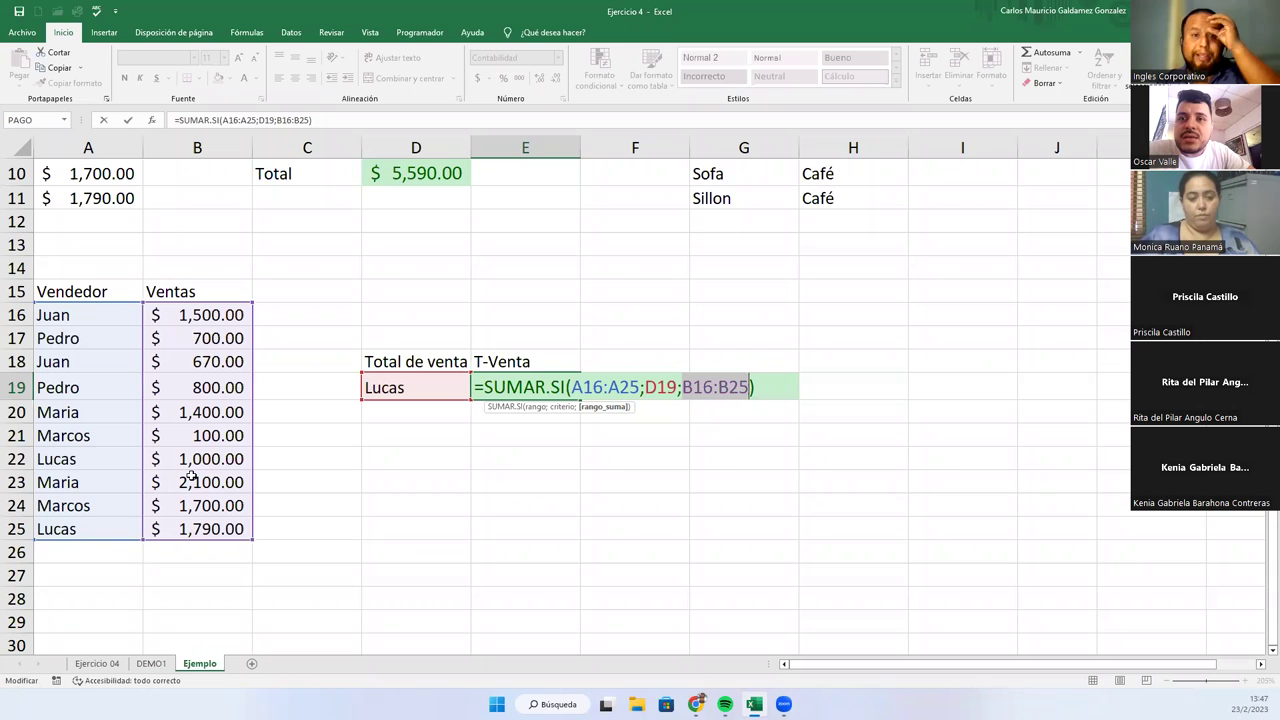
{"action": "left_click", "coordinate": [421, 449]}
{"action": "key", "text": "ctrl+Return"}
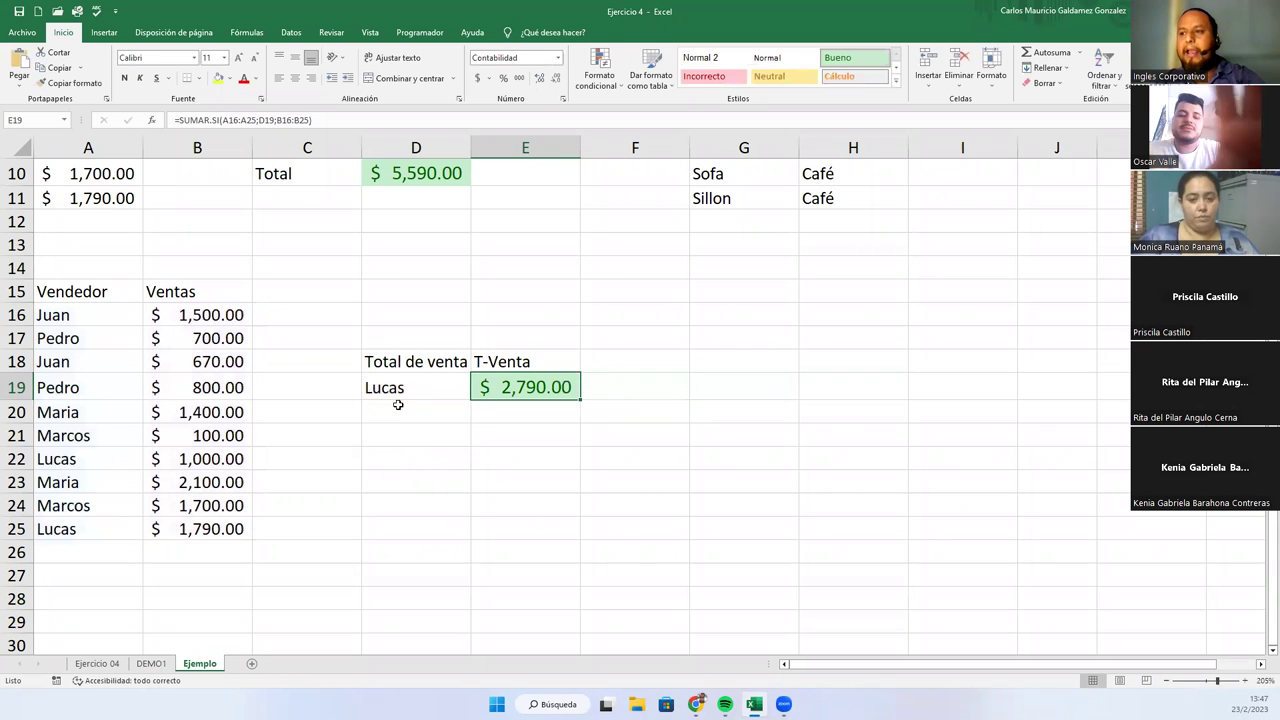
- Compare the seller criterion in D19 with the entries in the Vendedor column
{"action": "left_click", "coordinate": [392, 390]}
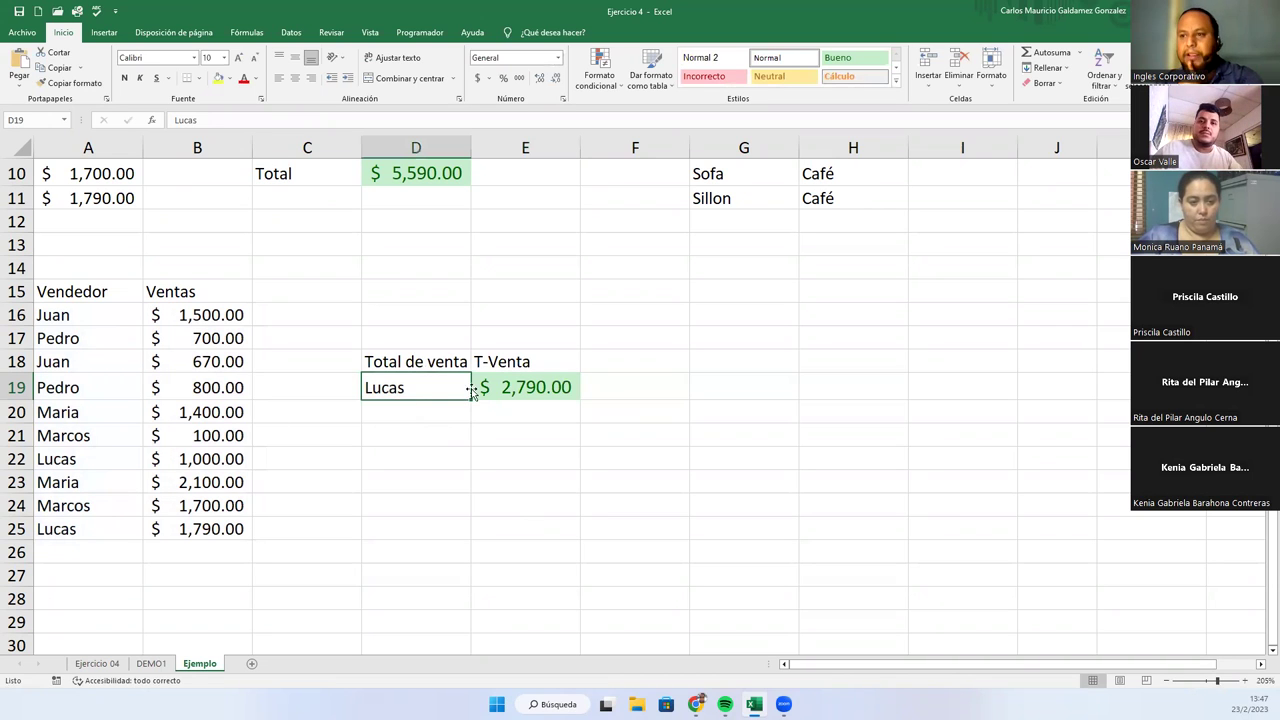
{"action": "left_click", "coordinate": [78, 314]}
{"action": "left_click", "coordinate": [86, 340]}
{"action": "left_click", "coordinate": [92, 411]}
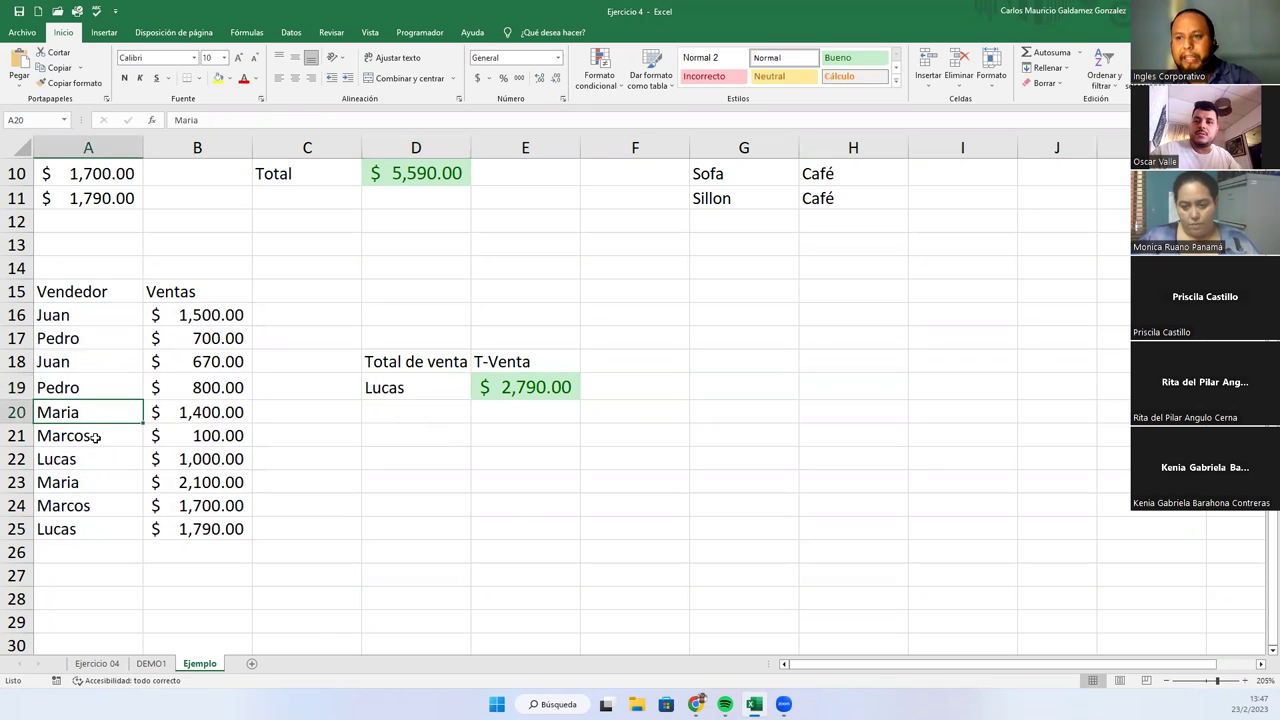
{"action": "left_click", "coordinate": [94, 437]}
{"action": "left_click", "coordinate": [93, 462]}
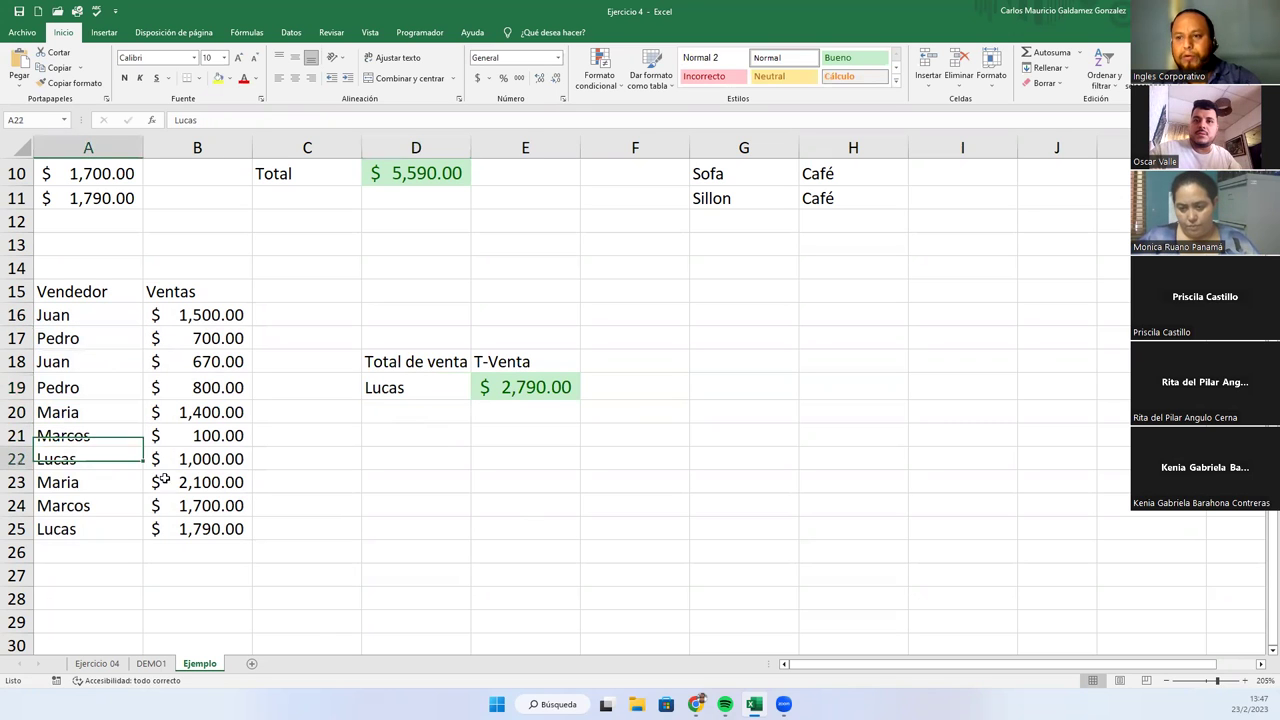
- Clear the seller criterion in D19 and restrict it to a validation list of the five distinct seller names, separated by semicolons
{"action": "left_click", "coordinate": [405, 400]}
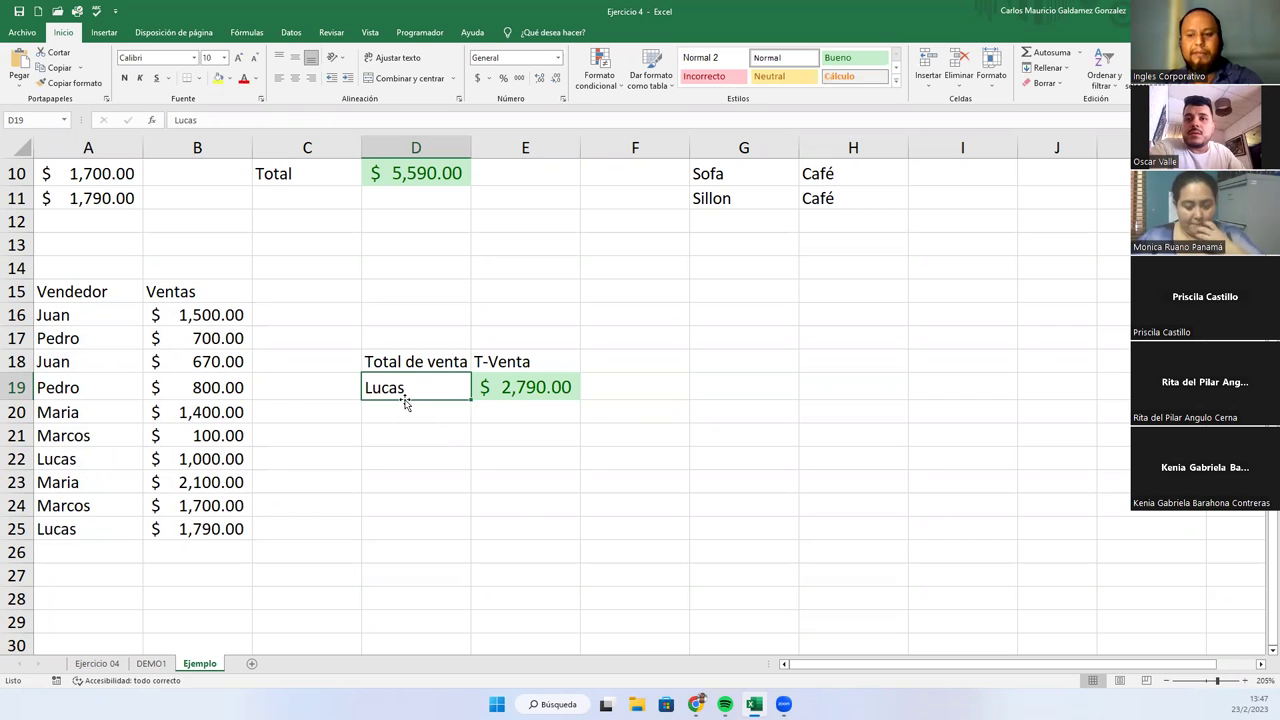
{"action": "key", "text": "Delete"}
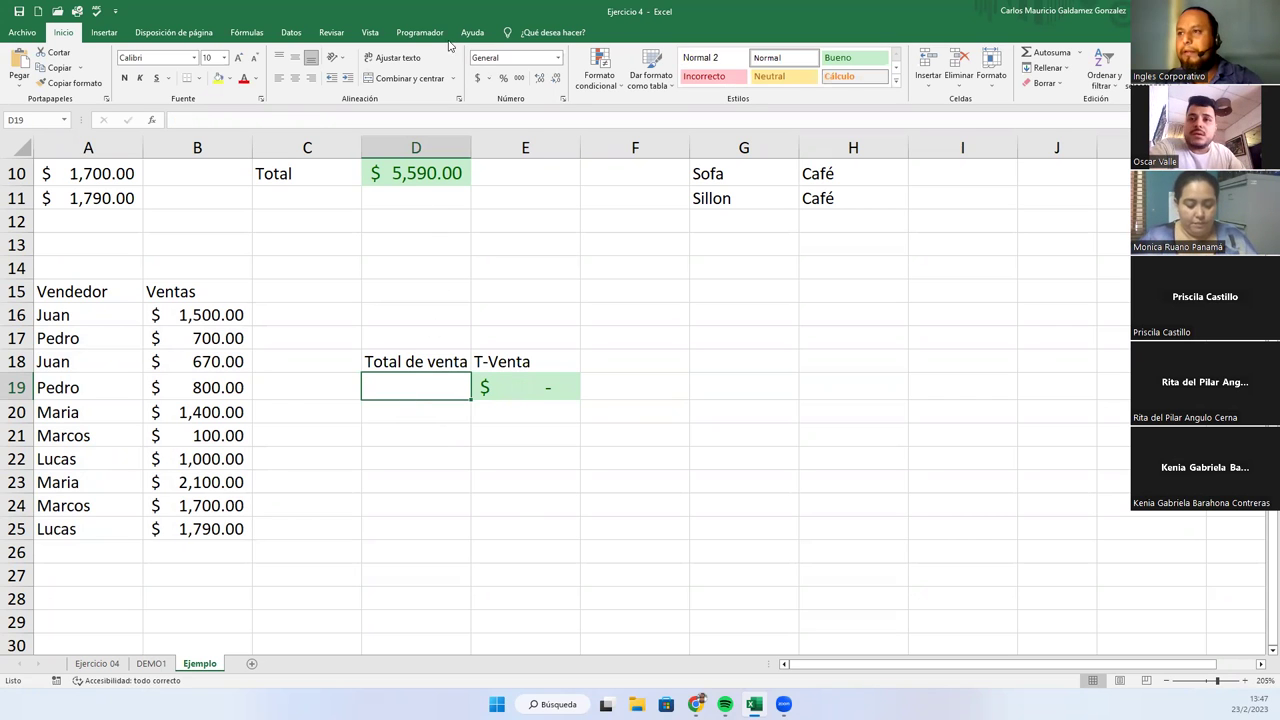
{"action": "left_click", "coordinate": [291, 32]}
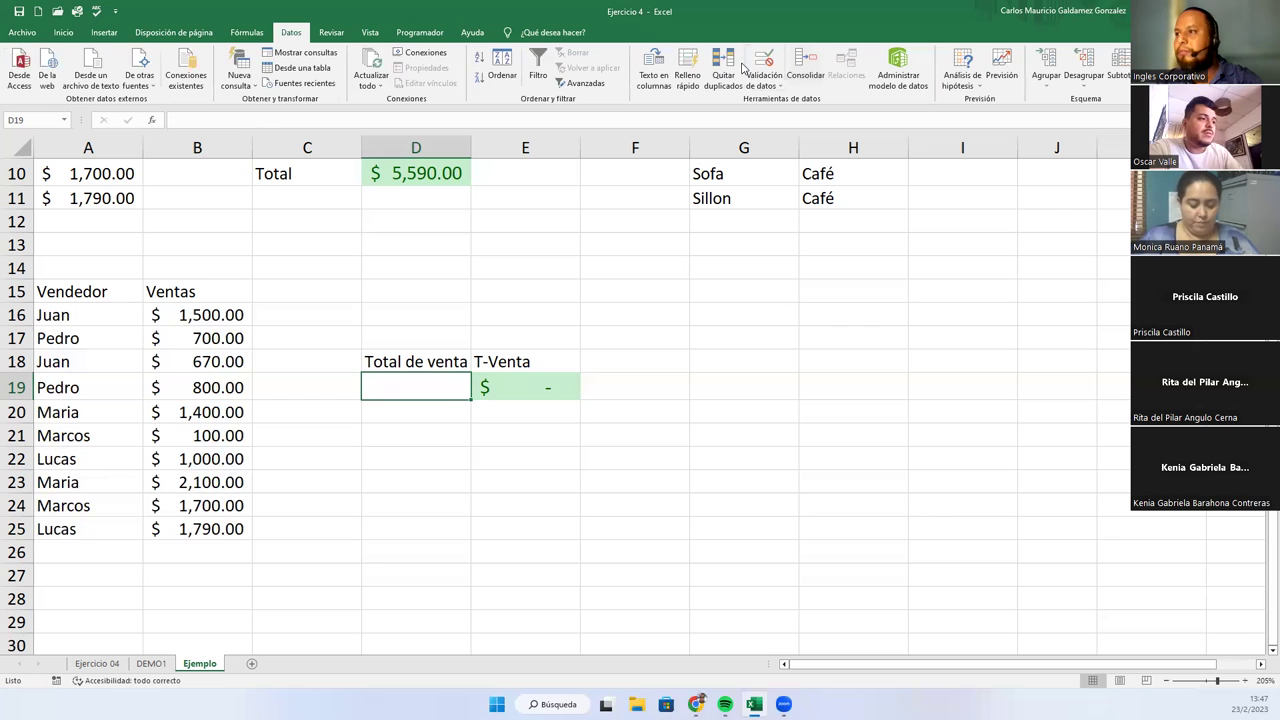
{"action": "left_click", "coordinate": [776, 64]}
{"action": "key", "text": "Return"}
{"action": "left_click", "coordinate": [776, 64]}
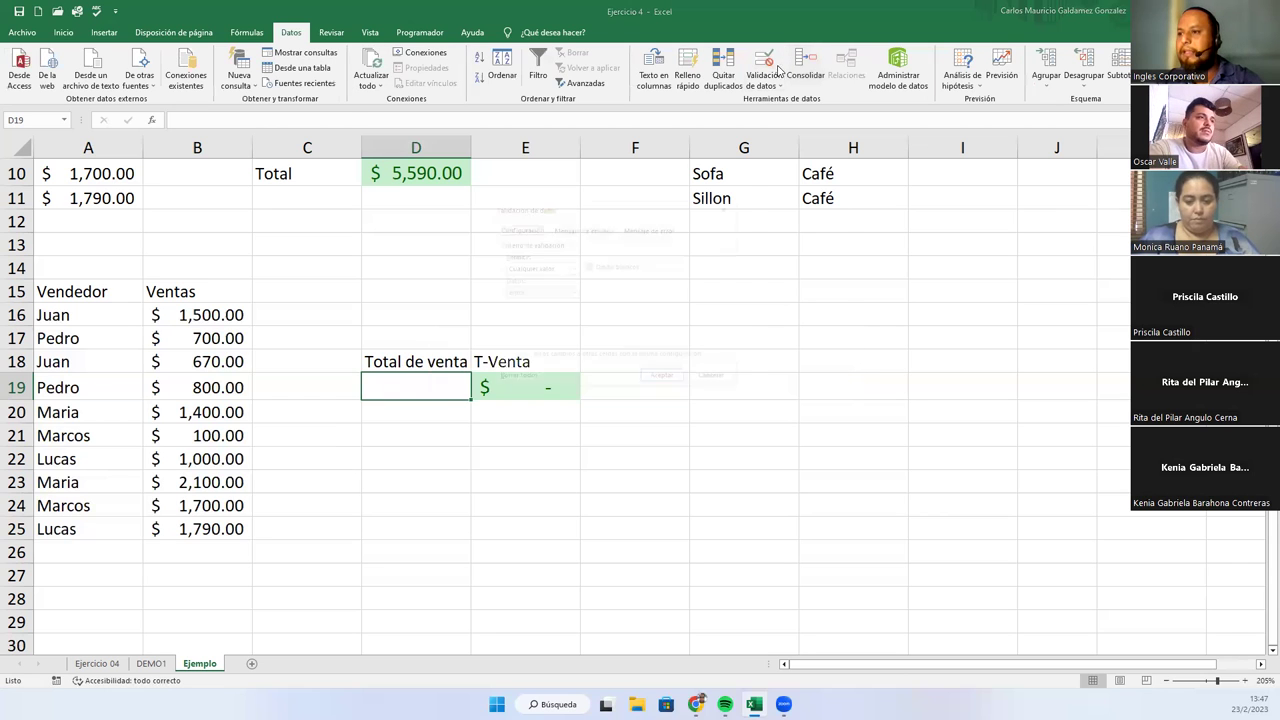
{"action": "left_click", "coordinate": [555, 265]}
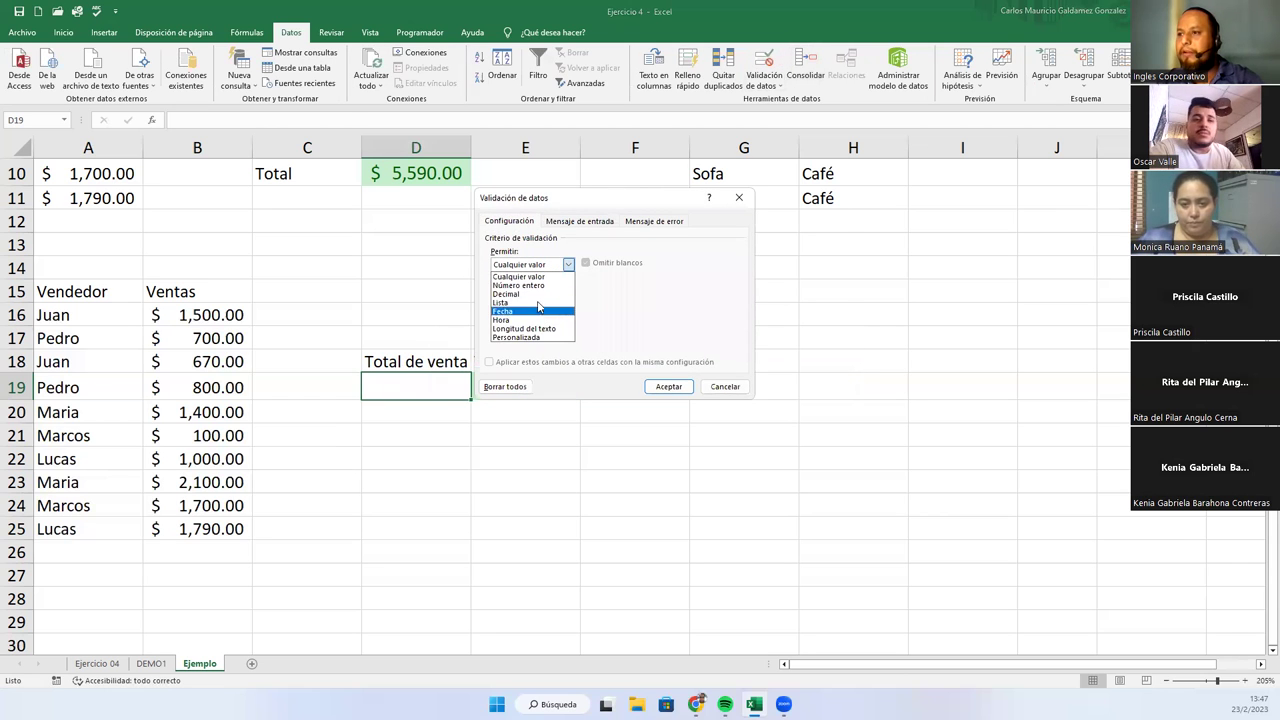
{"action": "left_click", "coordinate": [540, 301]}
{"action": "left_click", "coordinate": [538, 319]}
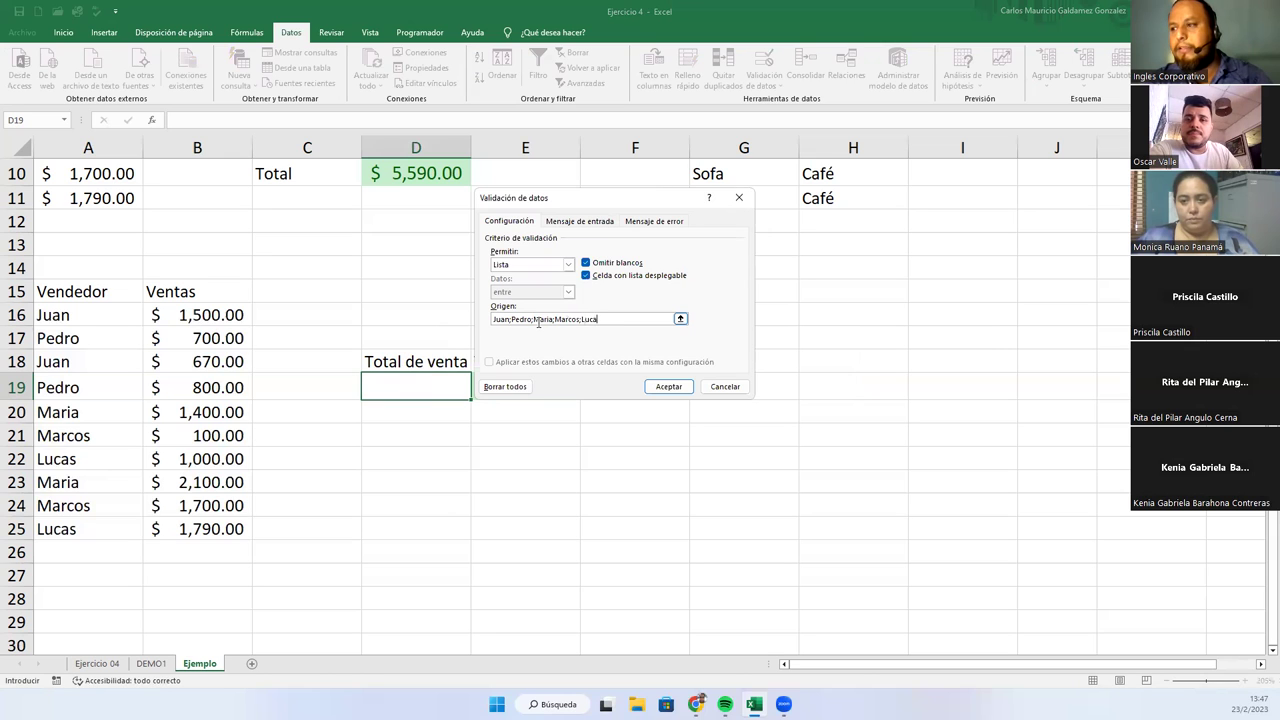
{"action": "left_click", "coordinate": [668, 386]}
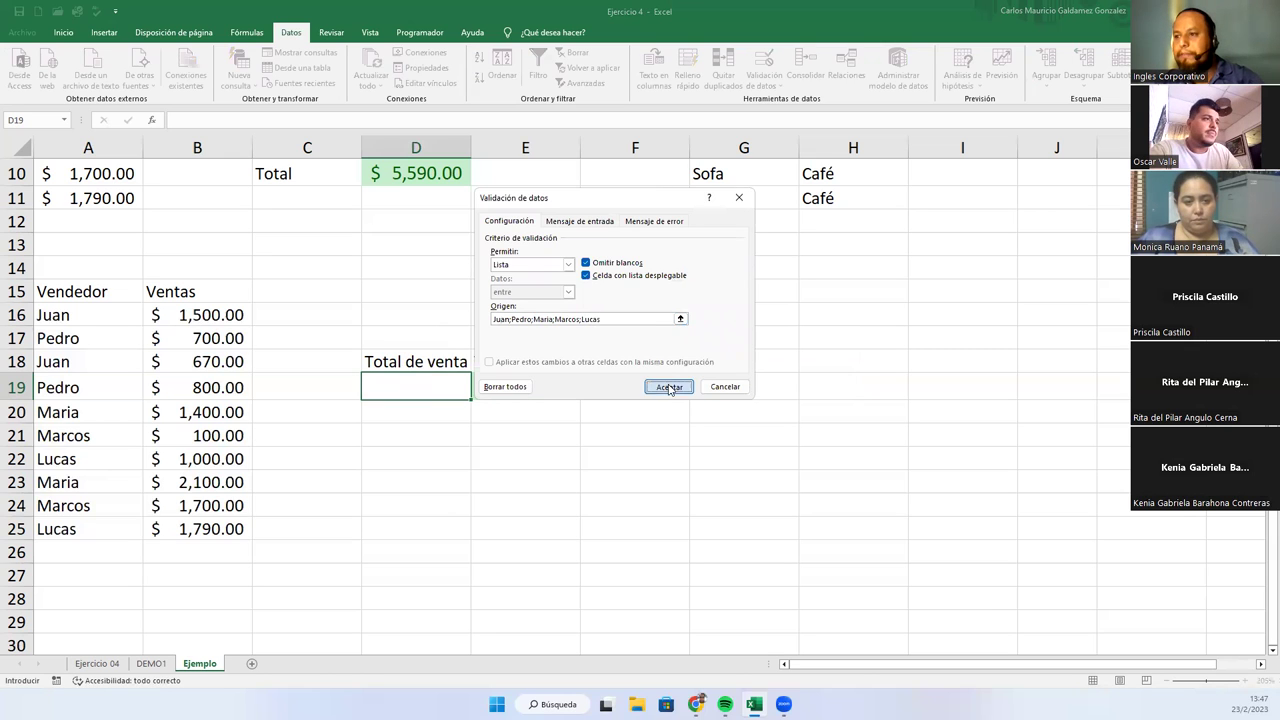
- Test the D19 seller list with the first, third and fourth names, ending with the last name selected
{"action": "left_click", "coordinate": [478, 394]}
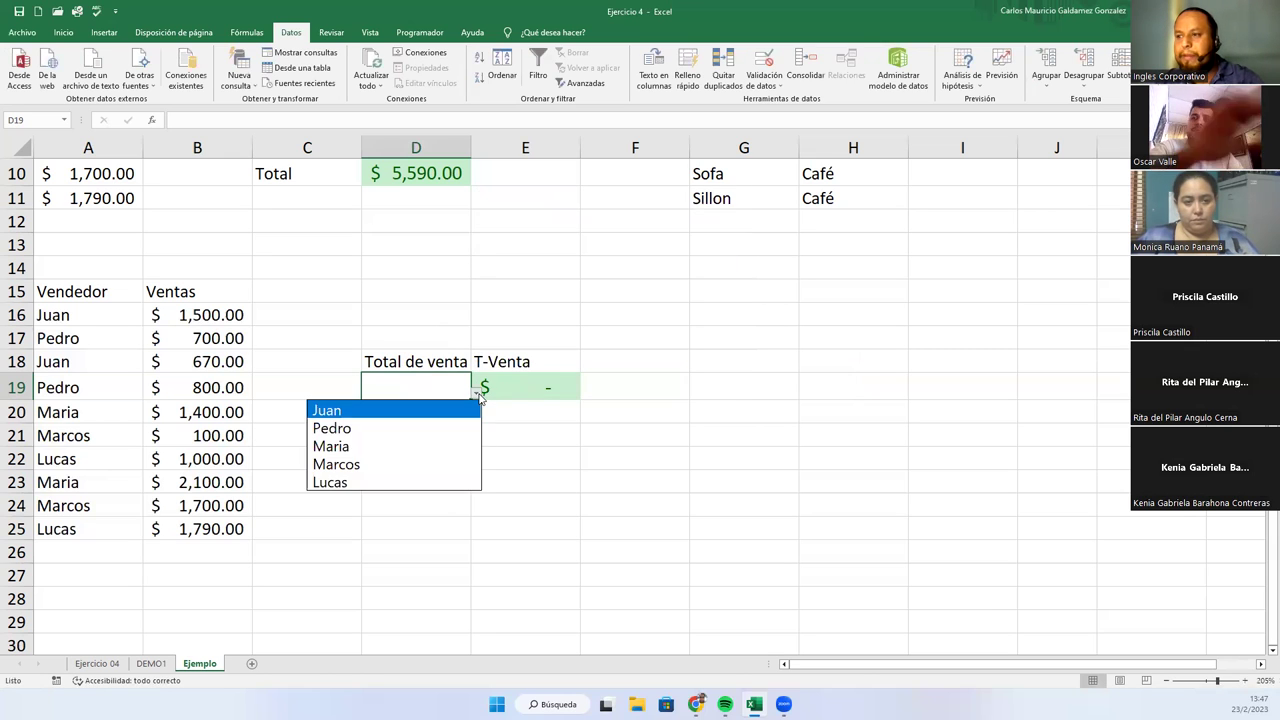
{"action": "left_click", "coordinate": [382, 413]}
{"action": "left_click", "coordinate": [479, 395]}
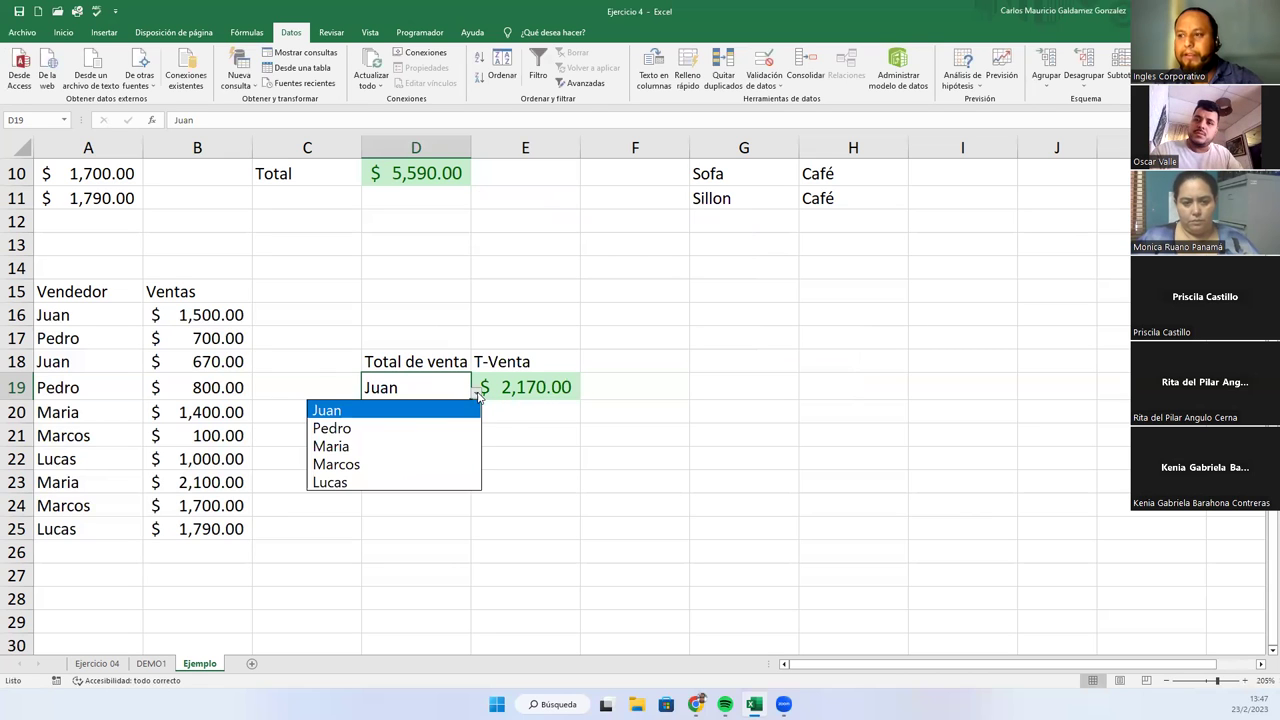
{"action": "left_click", "coordinate": [402, 419]}
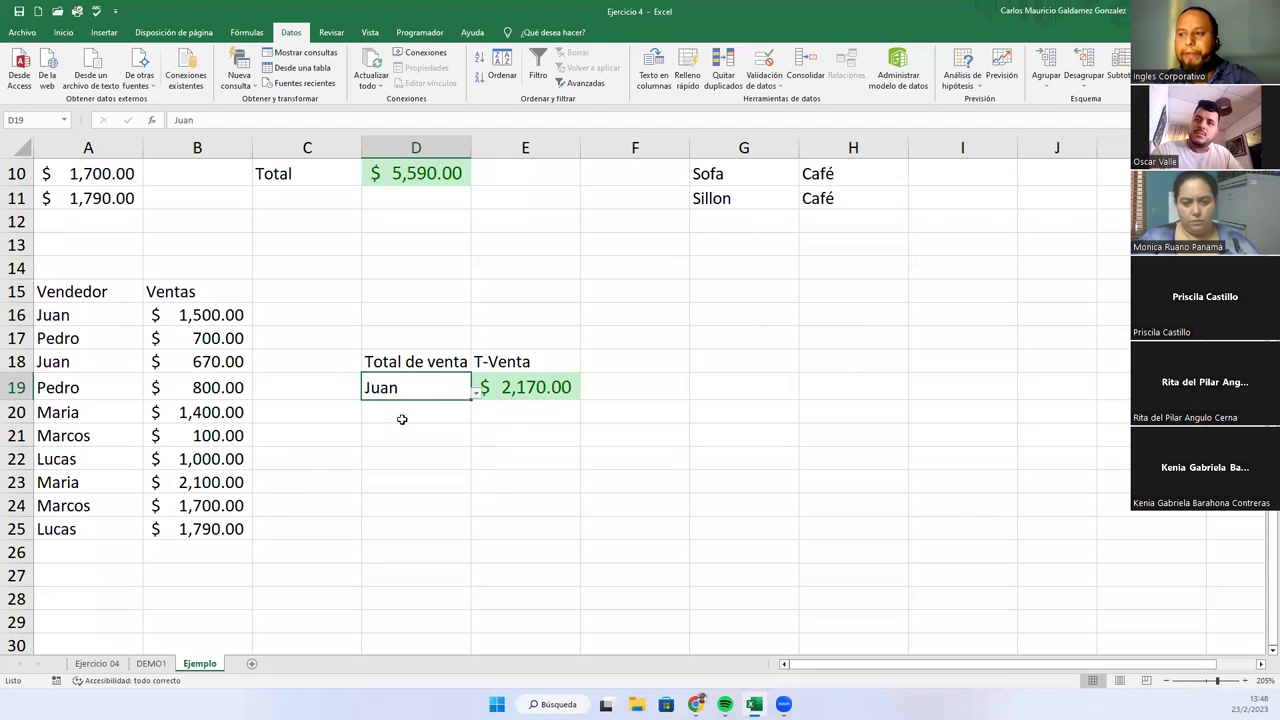
{"action": "left_click", "coordinate": [477, 393]}
{"action": "left_click", "coordinate": [402, 445]}
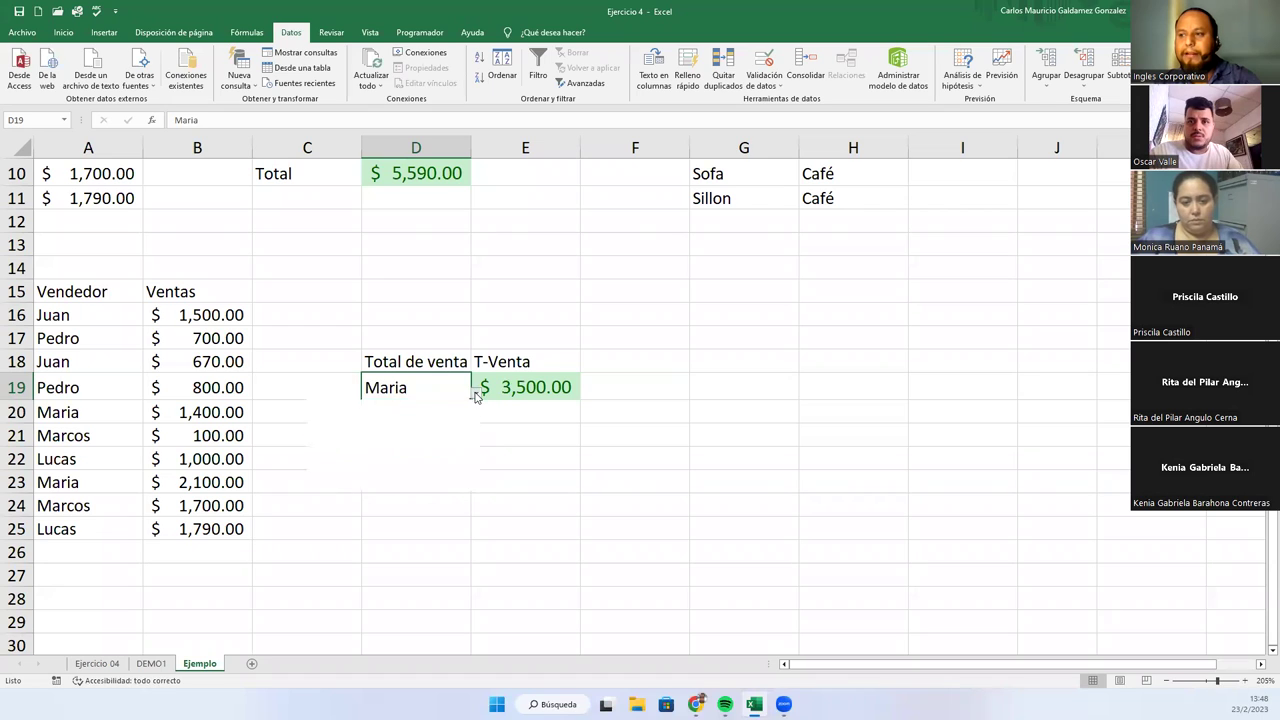
{"action": "left_click", "coordinate": [477, 393]}
{"action": "left_click", "coordinate": [378, 465]}
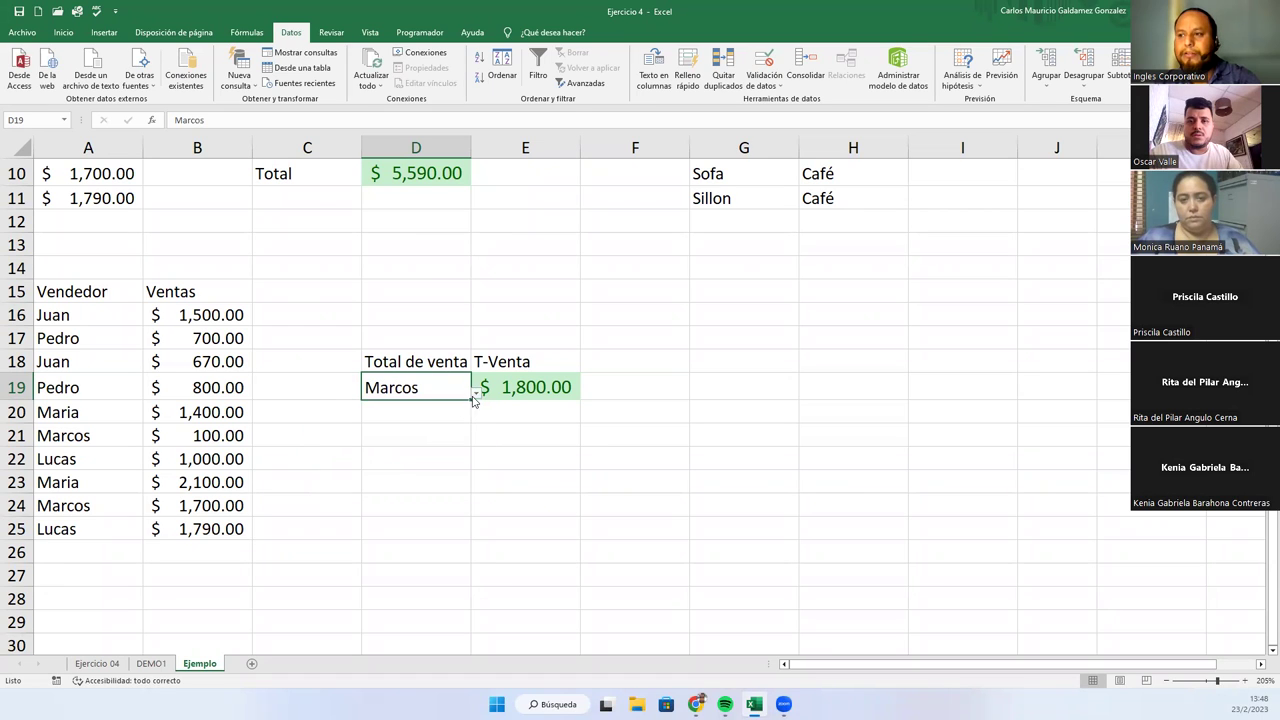
{"action": "left_click", "coordinate": [476, 393]}
{"action": "left_click", "coordinate": [396, 480]}
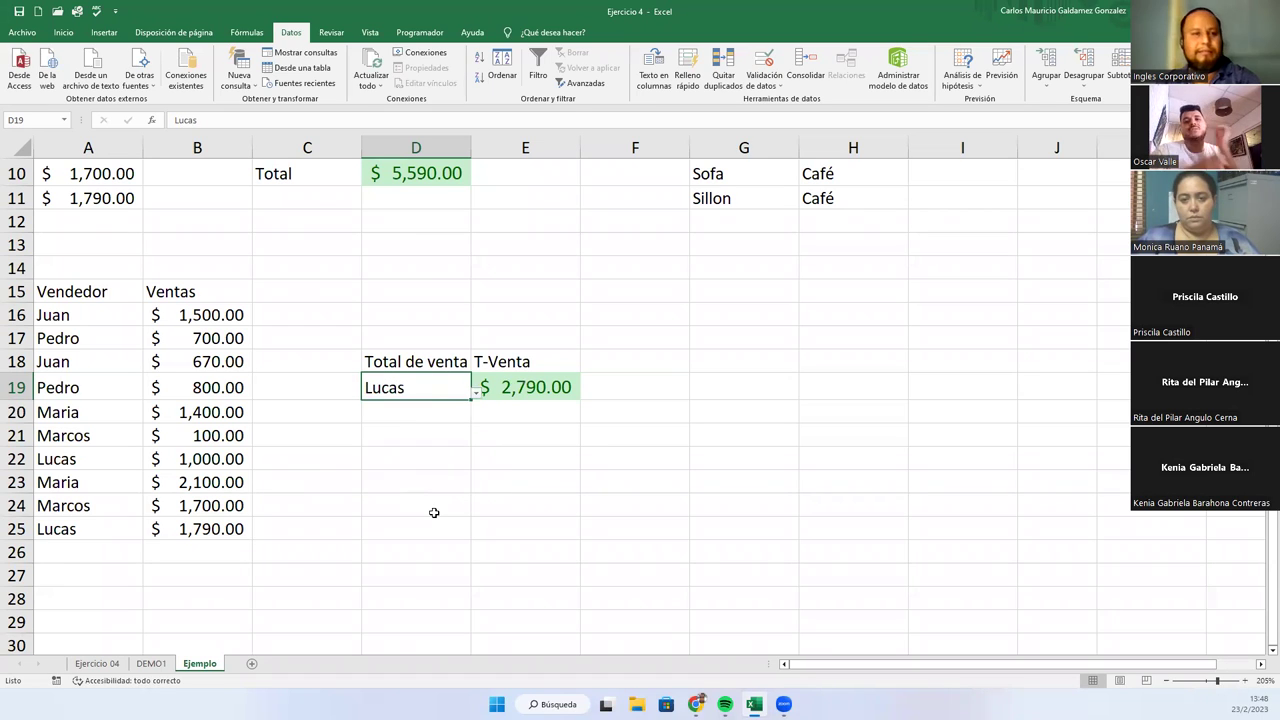
- Convert the range A1:E11 on the DEMO1 sheet into a table and apply the purple table style
{"action": "left_click", "coordinate": [151, 664]}
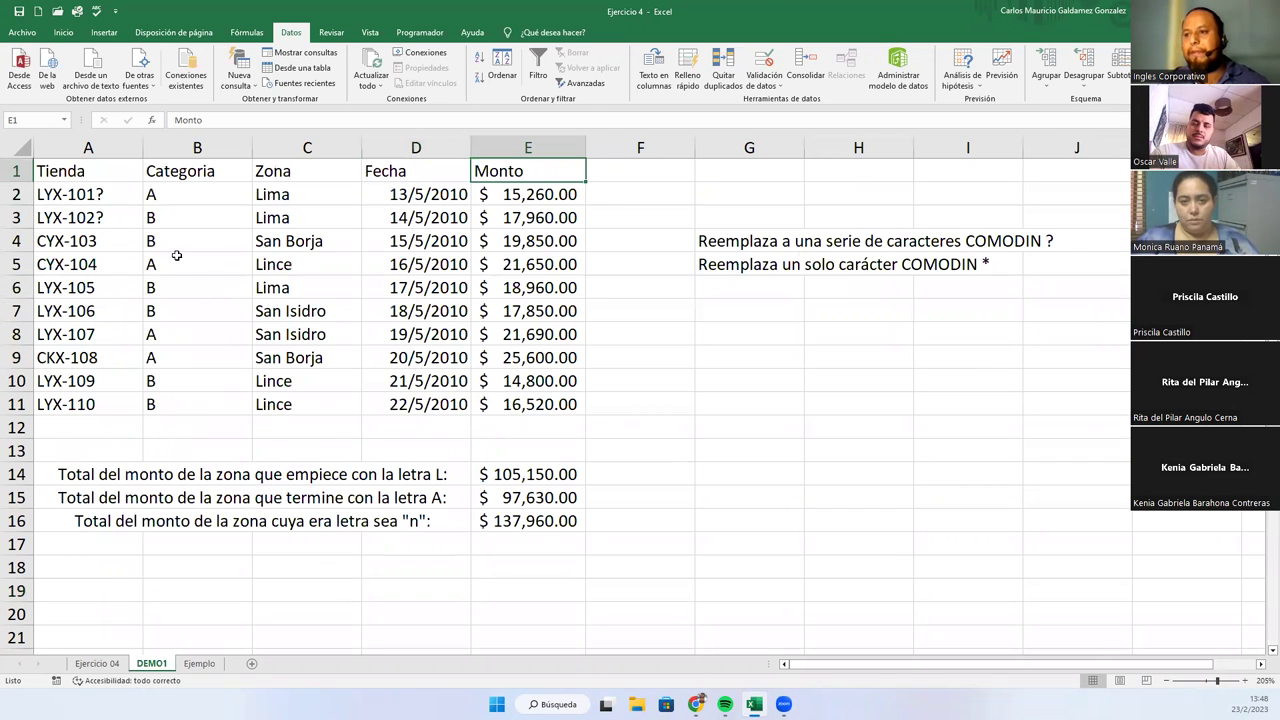
{"action": "left_click_drag", "start_coordinate": [95, 178], "coordinate": [518, 404]}
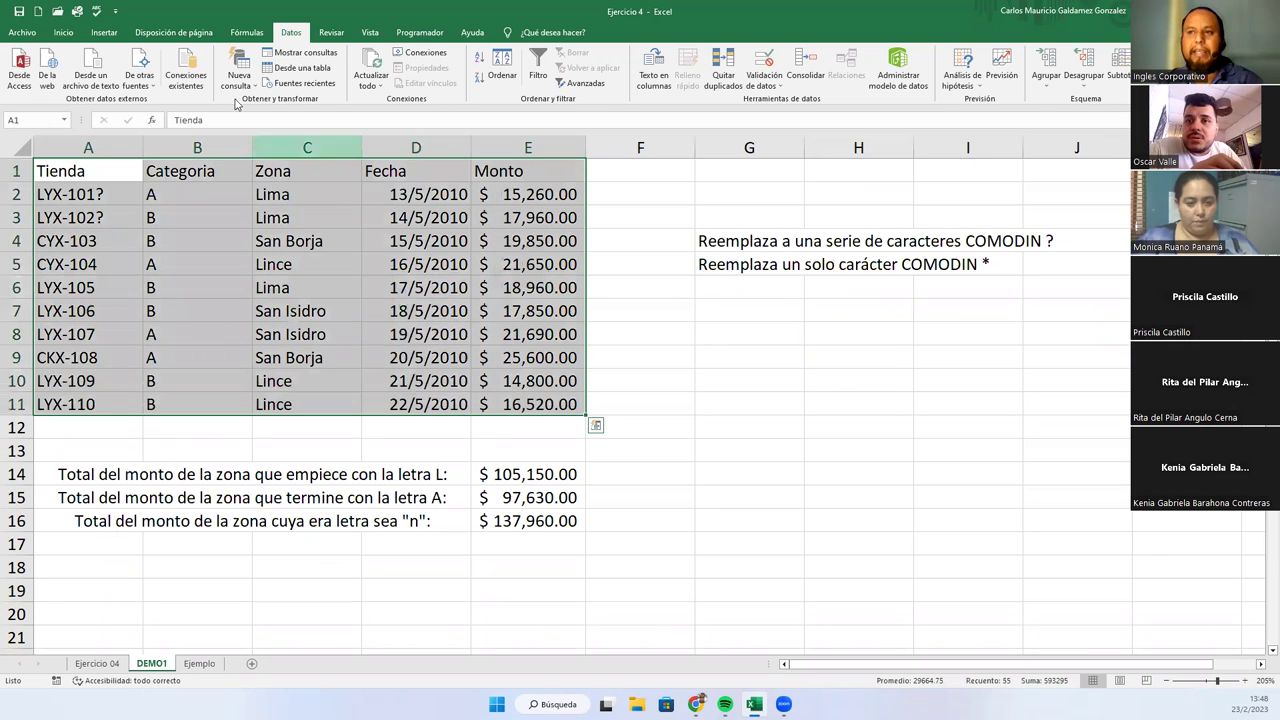
{"action": "left_click", "coordinate": [63, 32]}
{"action": "left_click", "coordinate": [104, 32]}
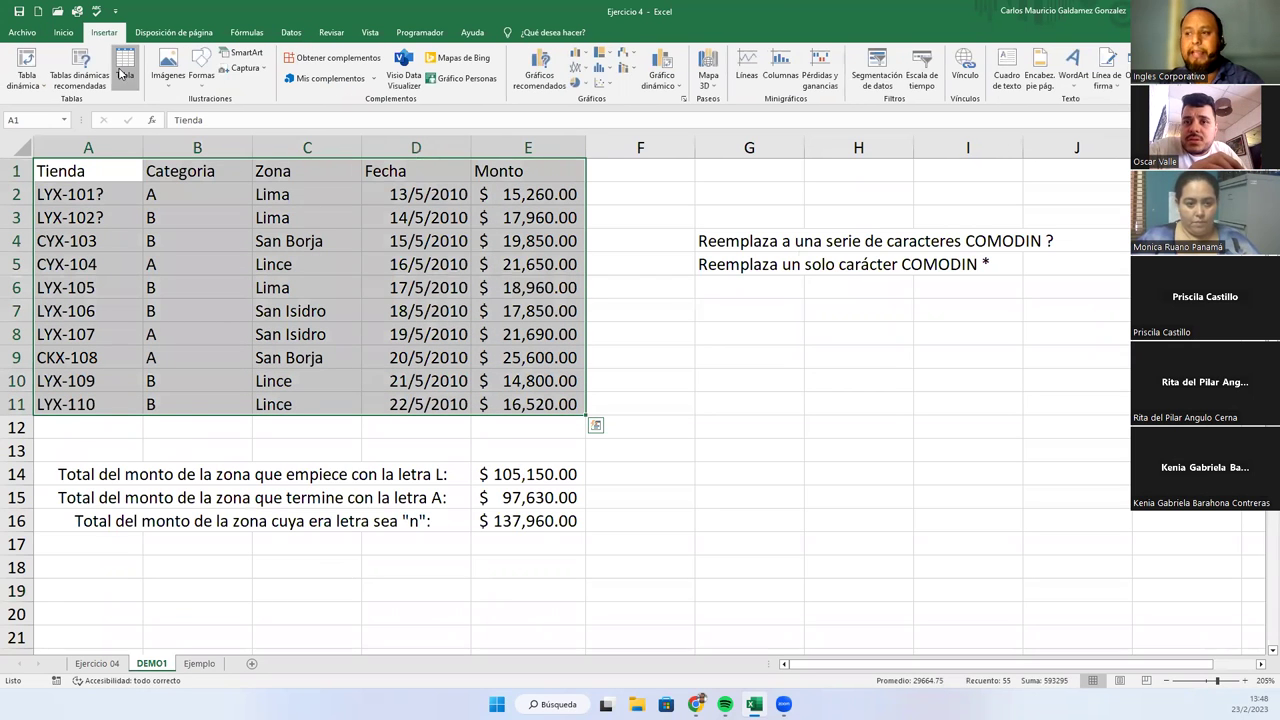
{"action": "left_click", "coordinate": [124, 70]}
{"action": "left_click", "coordinate": [580, 347]}
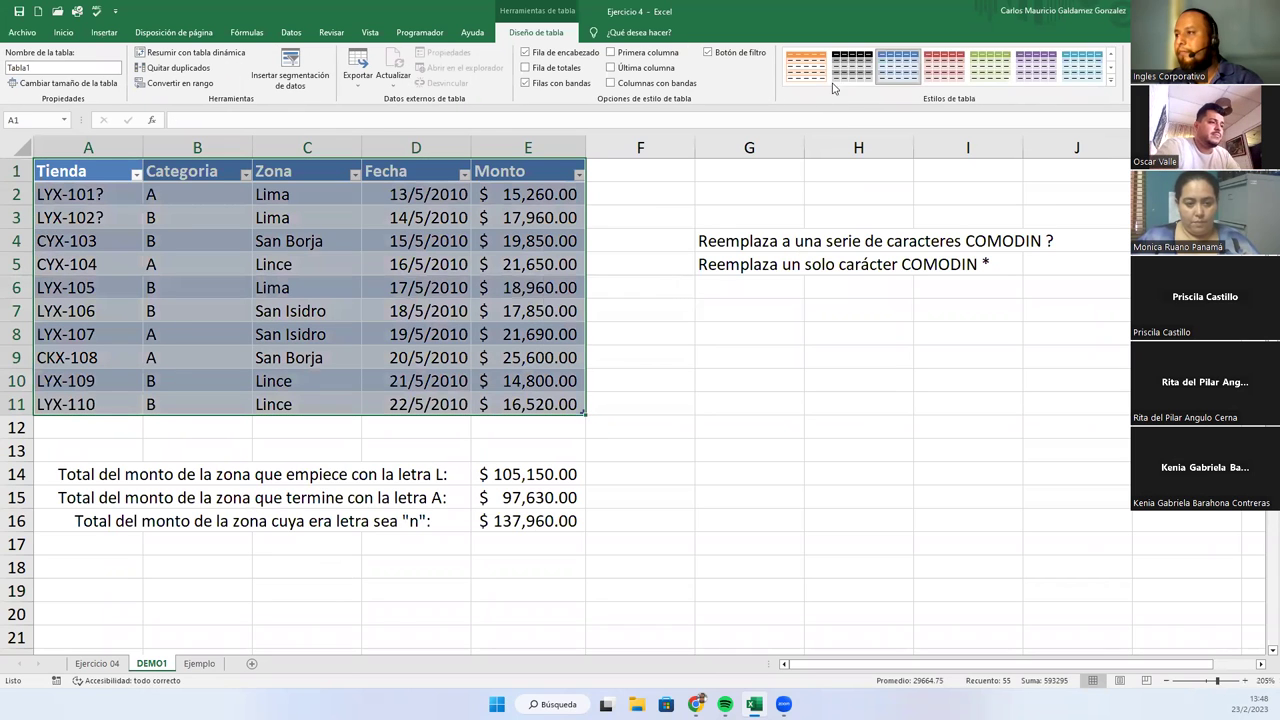
{"action": "left_click", "coordinate": [1036, 65]}
{"action": "left_click", "coordinate": [402, 338]}
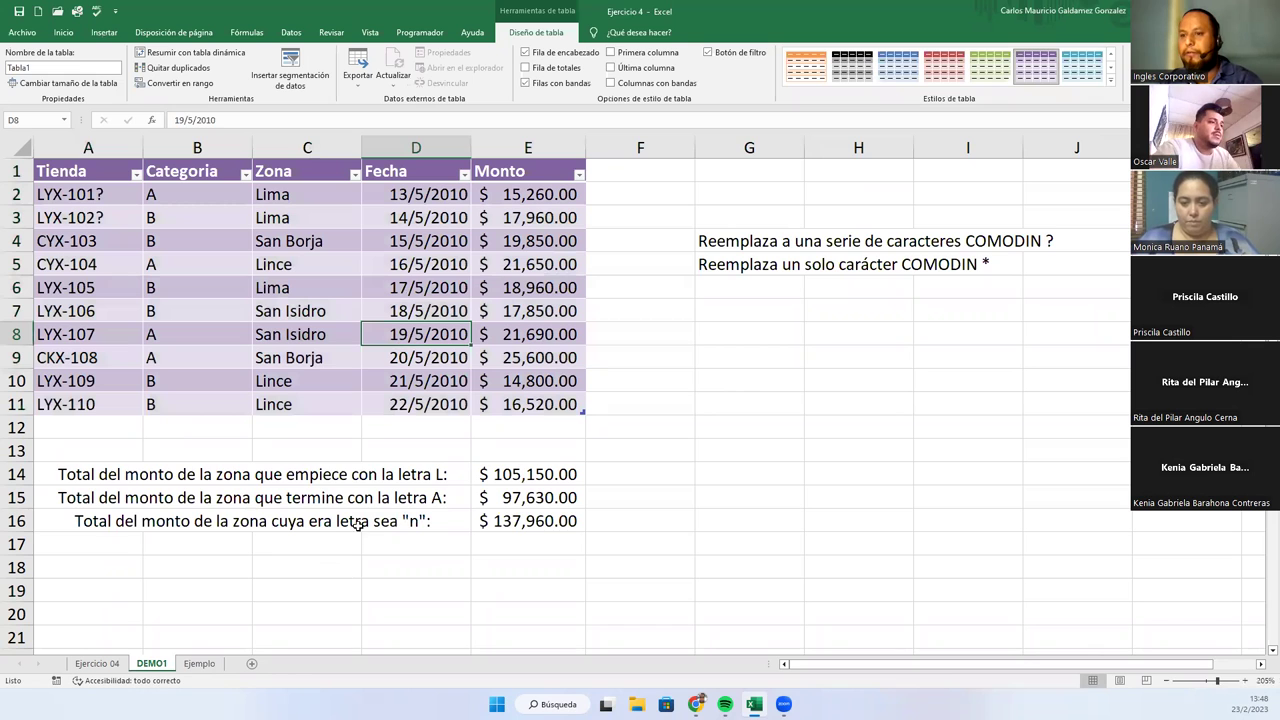
- Apply the Énfasis3 cell style to the three total descriptions in A14:D16
{"action": "left_click_drag", "start_coordinate": [154, 465], "coordinate": [132, 523]}
{"action": "left_click", "coordinate": [63, 32]}
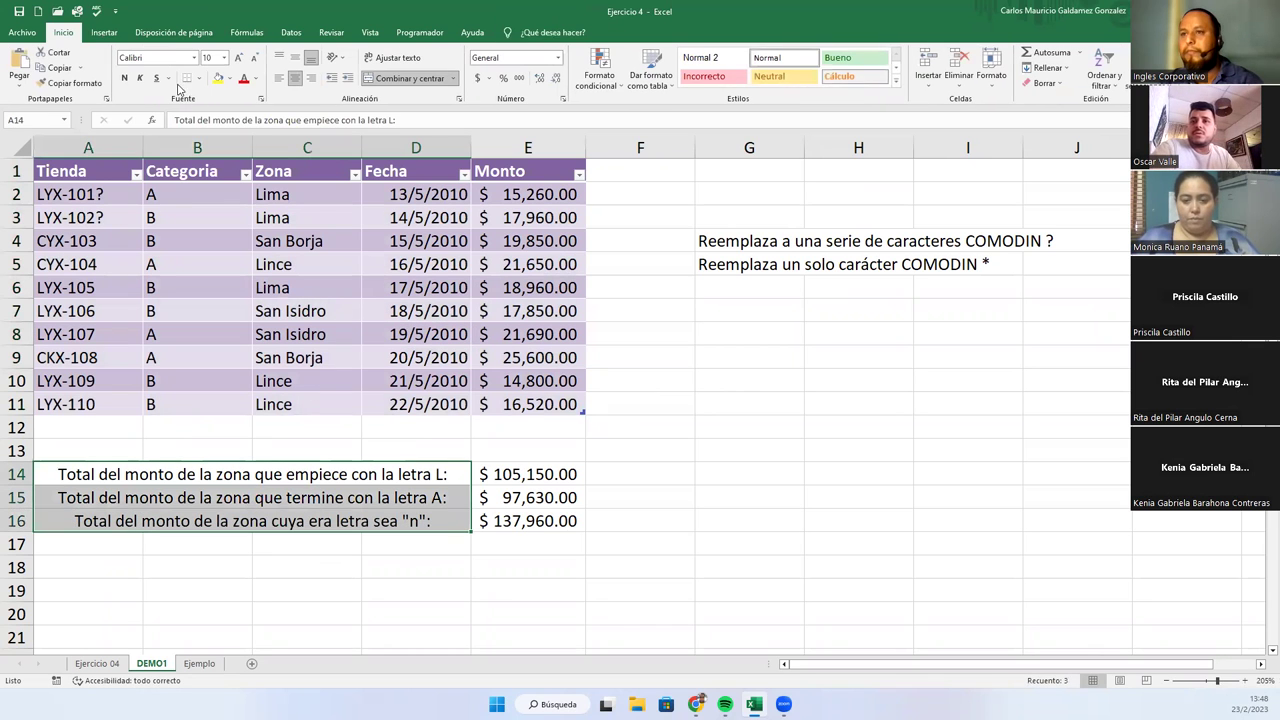
{"action": "left_click", "coordinate": [896, 78]}
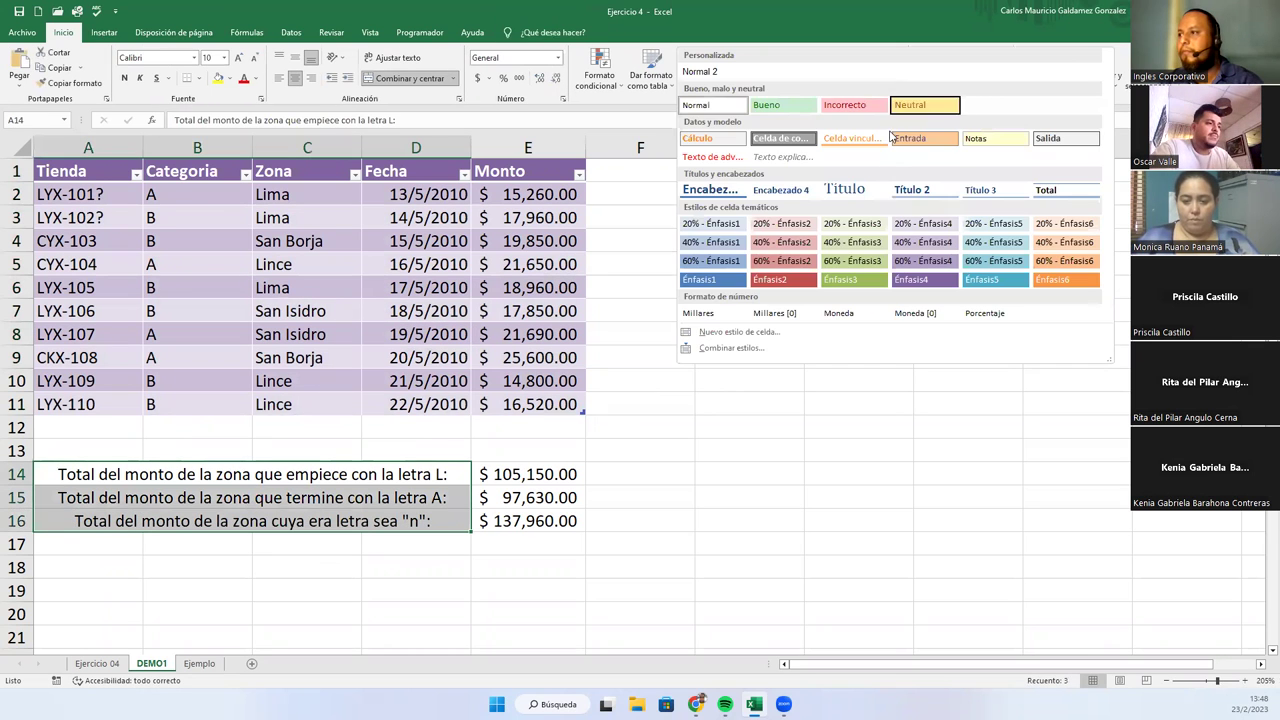
{"action": "left_click", "coordinate": [851, 268]}
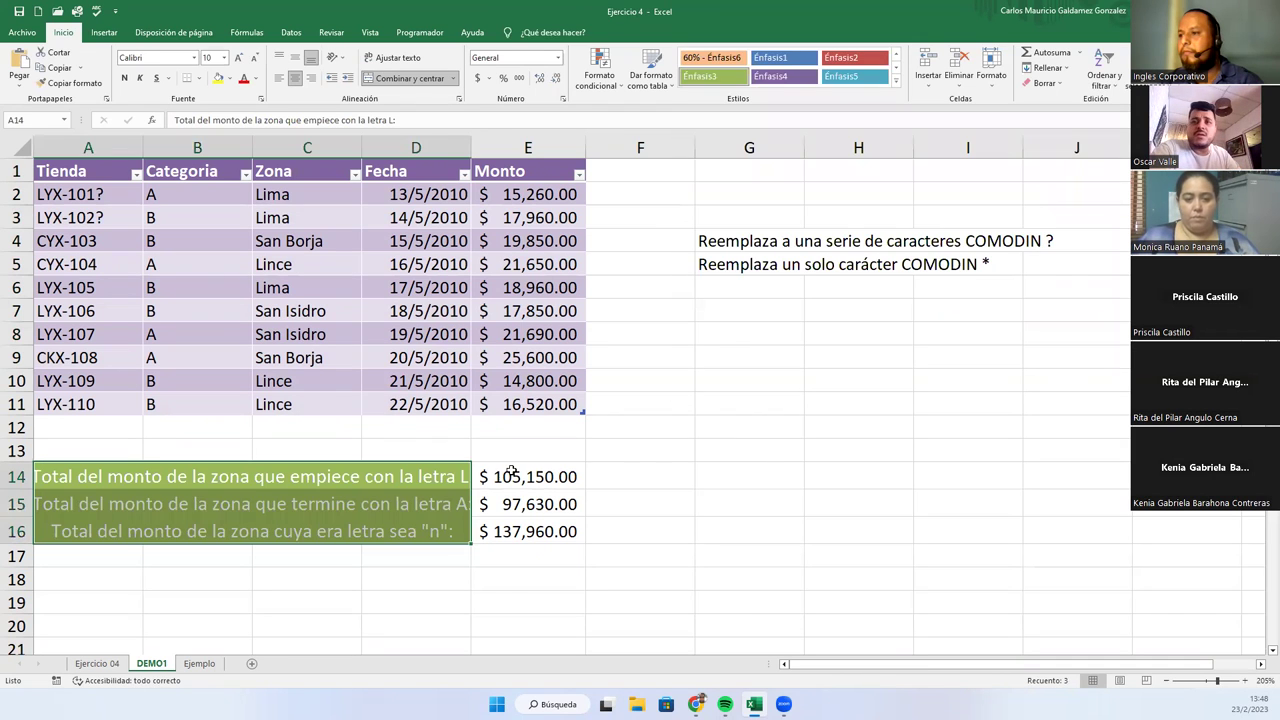
- Apply the Énfasis5 cell style to the totals in E14:E16 and narrow column D slightly
{"action": "left_click_drag", "start_coordinate": [512, 470], "coordinate": [523, 522]}
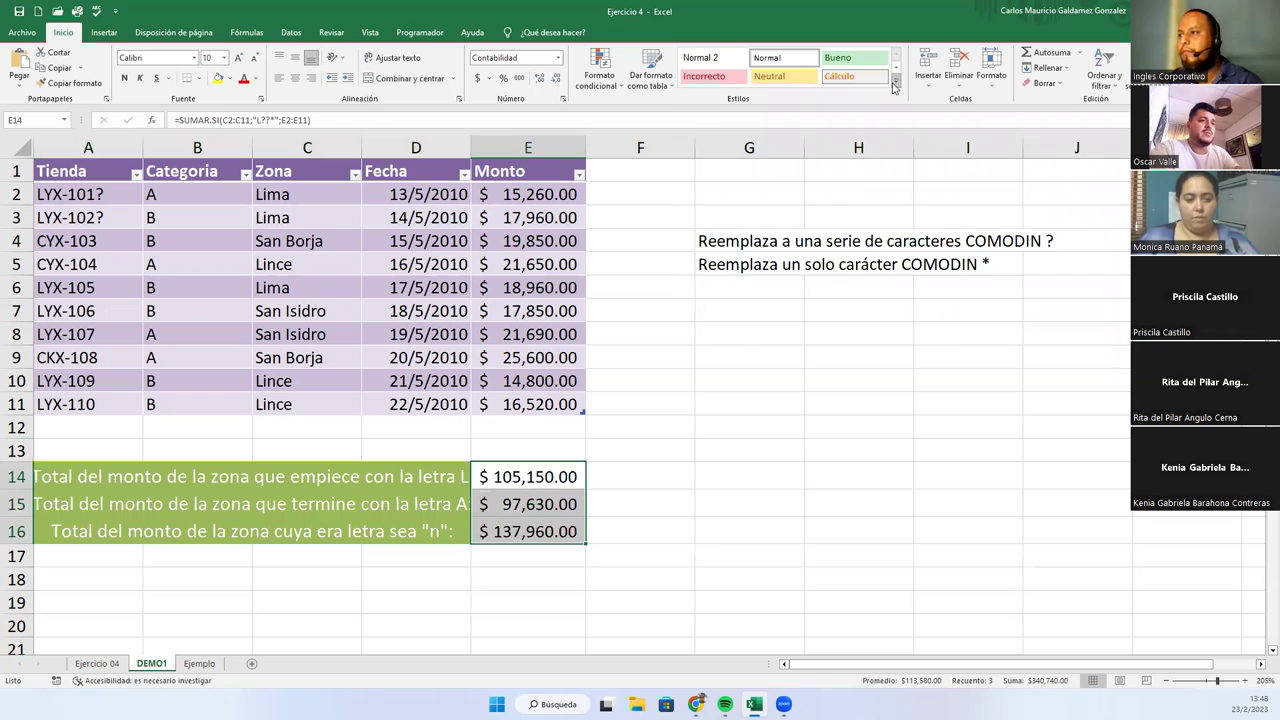
{"action": "left_click", "coordinate": [896, 86]}
{"action": "left_click", "coordinate": [1004, 281]}
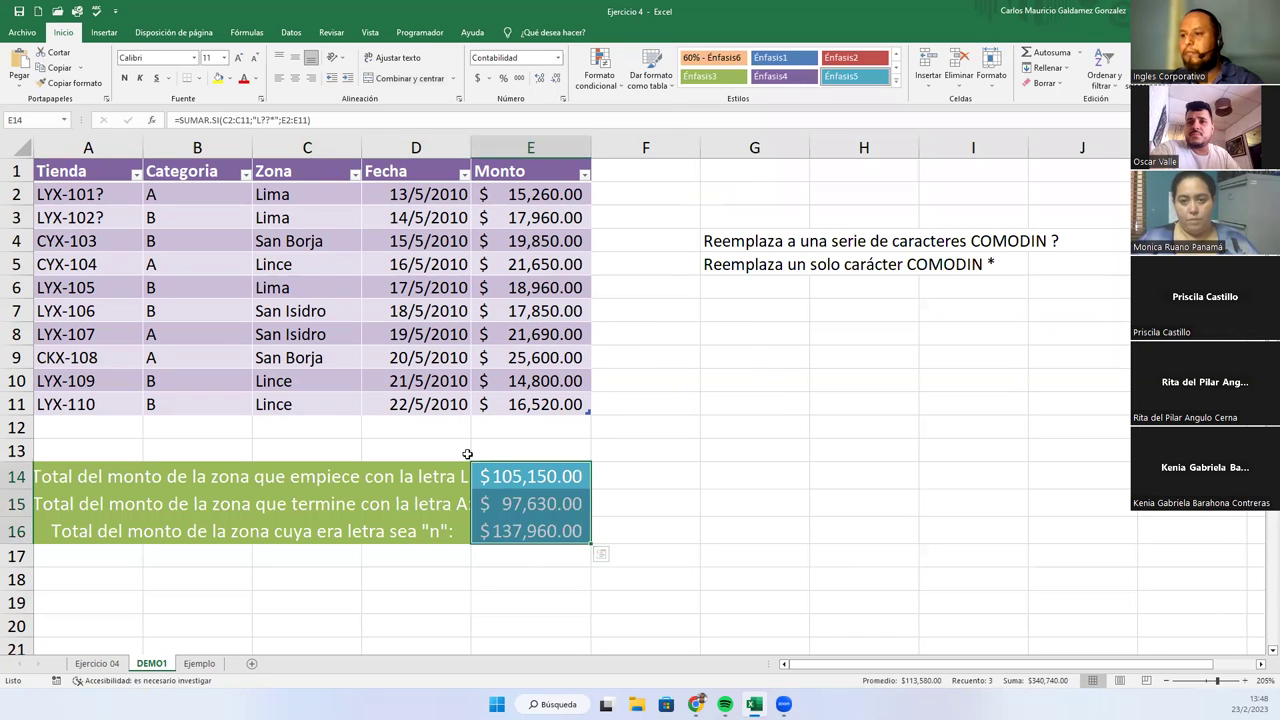
{"action": "left_click_drag", "start_coordinate": [471, 148], "coordinate": [467, 148]}
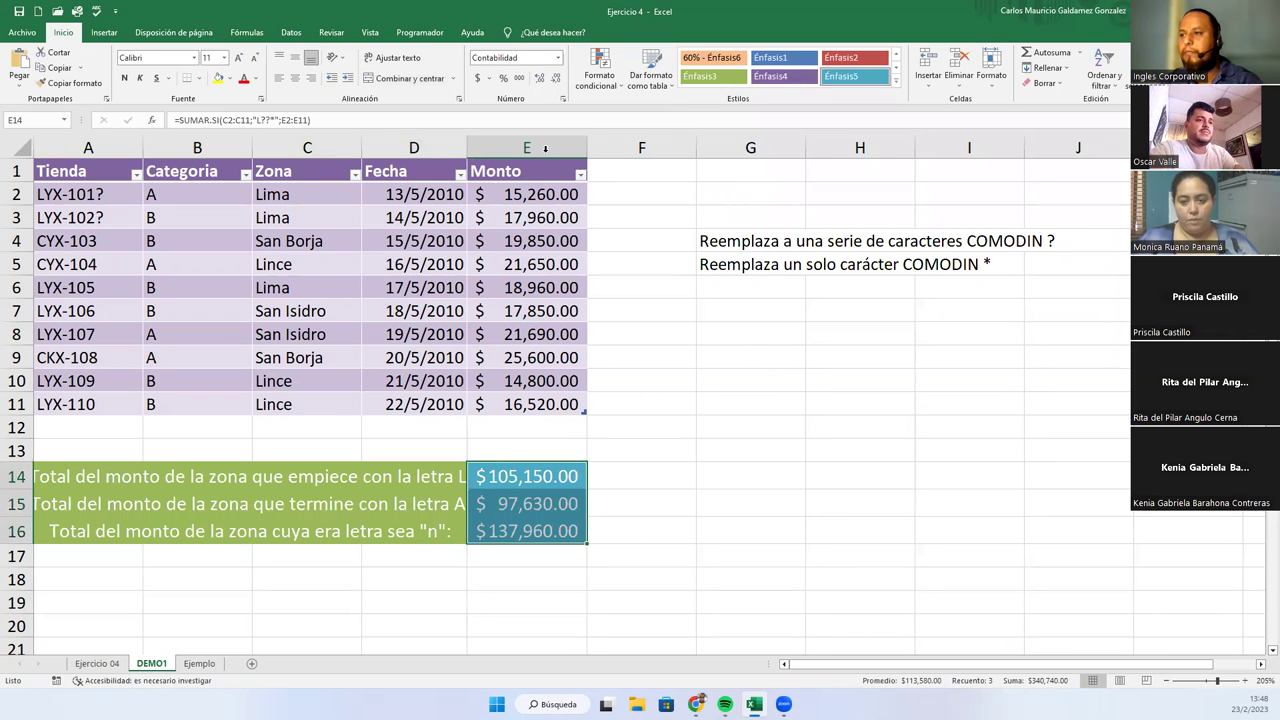
- Apply the Énfasis6 cell style to the empty cells F14:F16 beside the totals
{"action": "left_click_drag", "start_coordinate": [632, 476], "coordinate": [627, 532]}
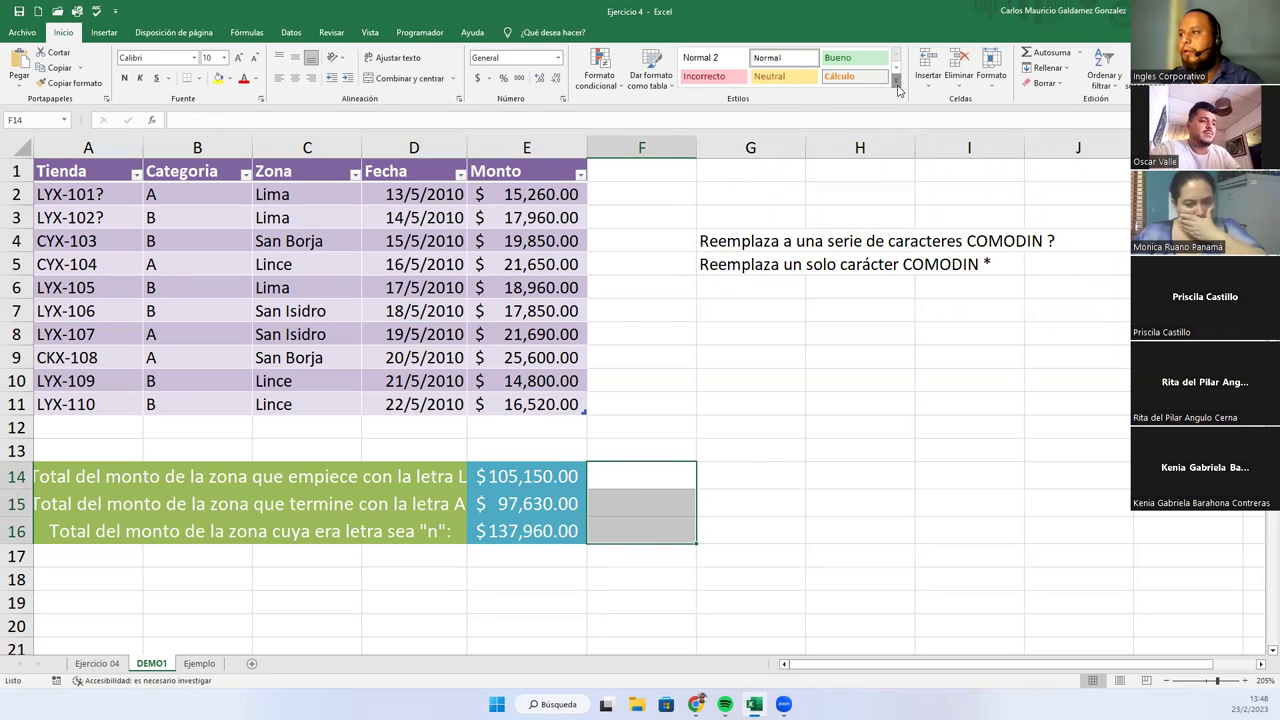
{"action": "left_click", "coordinate": [896, 82]}
{"action": "left_click", "coordinate": [1062, 280]}
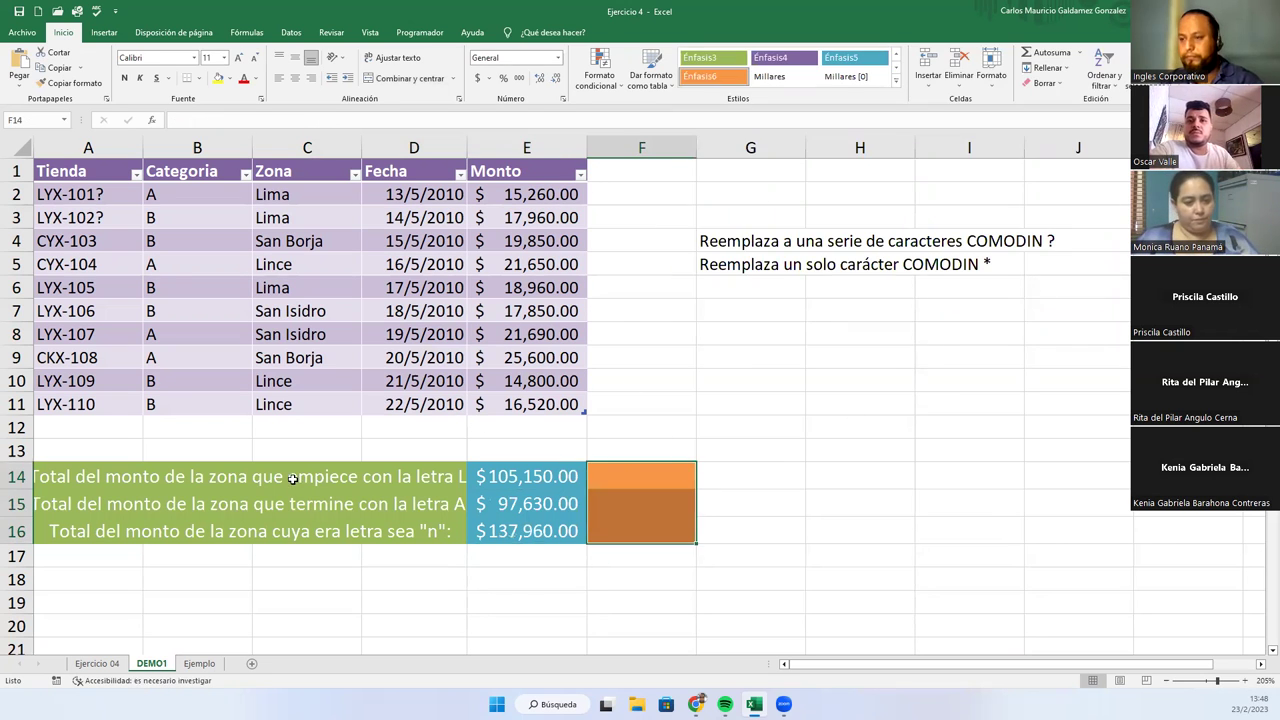
- Add all borders to the totals block A14:F16
{"action": "left_click_drag", "start_coordinate": [290, 488], "coordinate": [677, 534]}
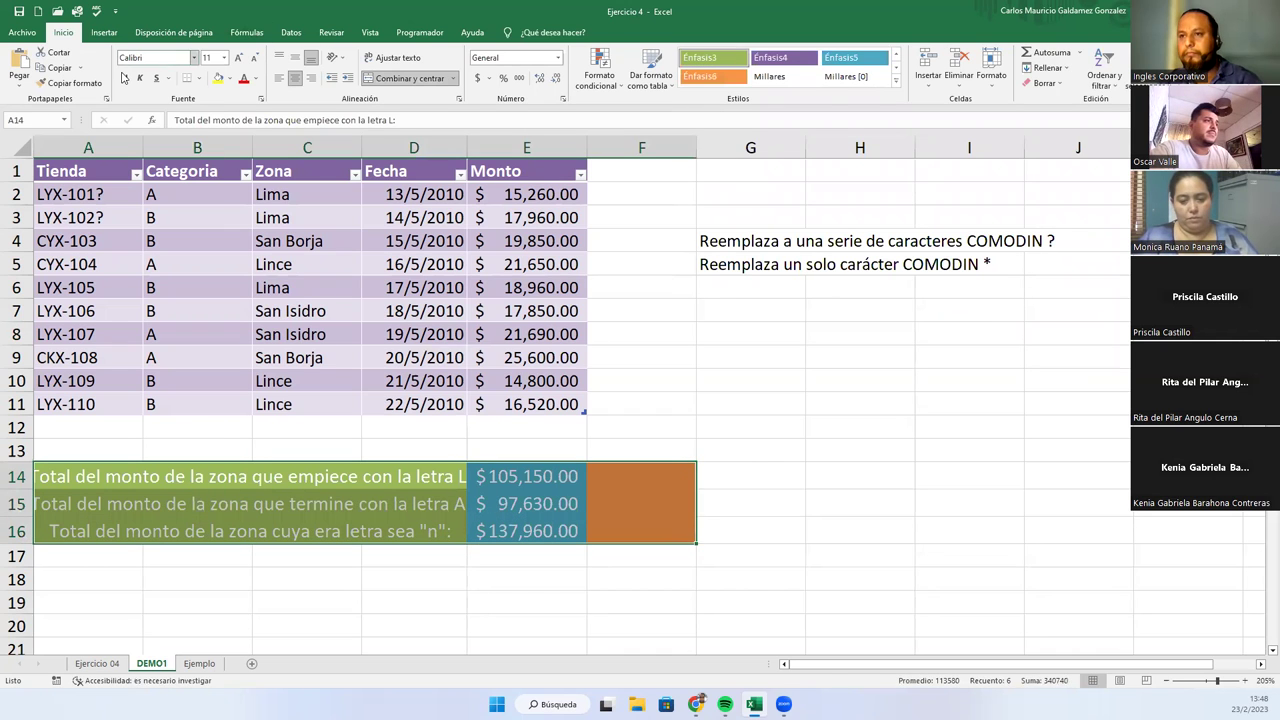
{"action": "left_click", "coordinate": [205, 79]}
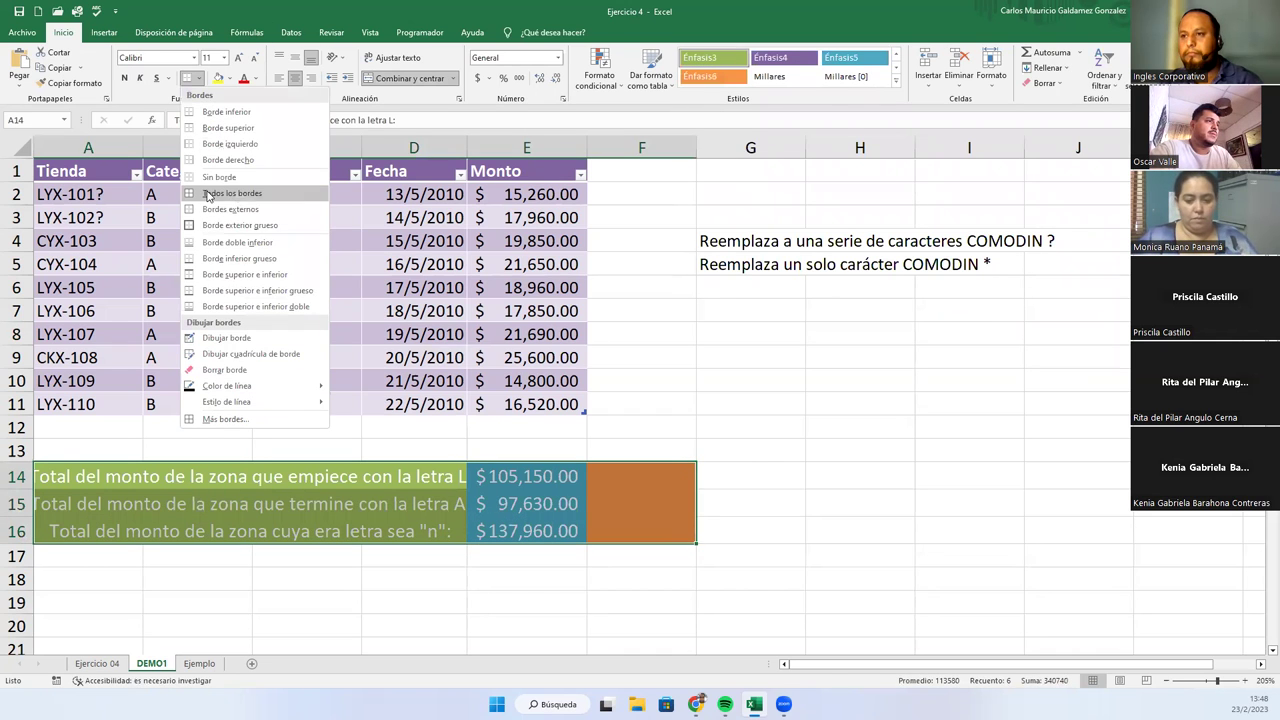
{"action": "left_click", "coordinate": [207, 190]}
- Set the border line colour to white and redraw the borders of the totals block A14:F16 in that colour
{"action": "left_click", "coordinate": [198, 78]}
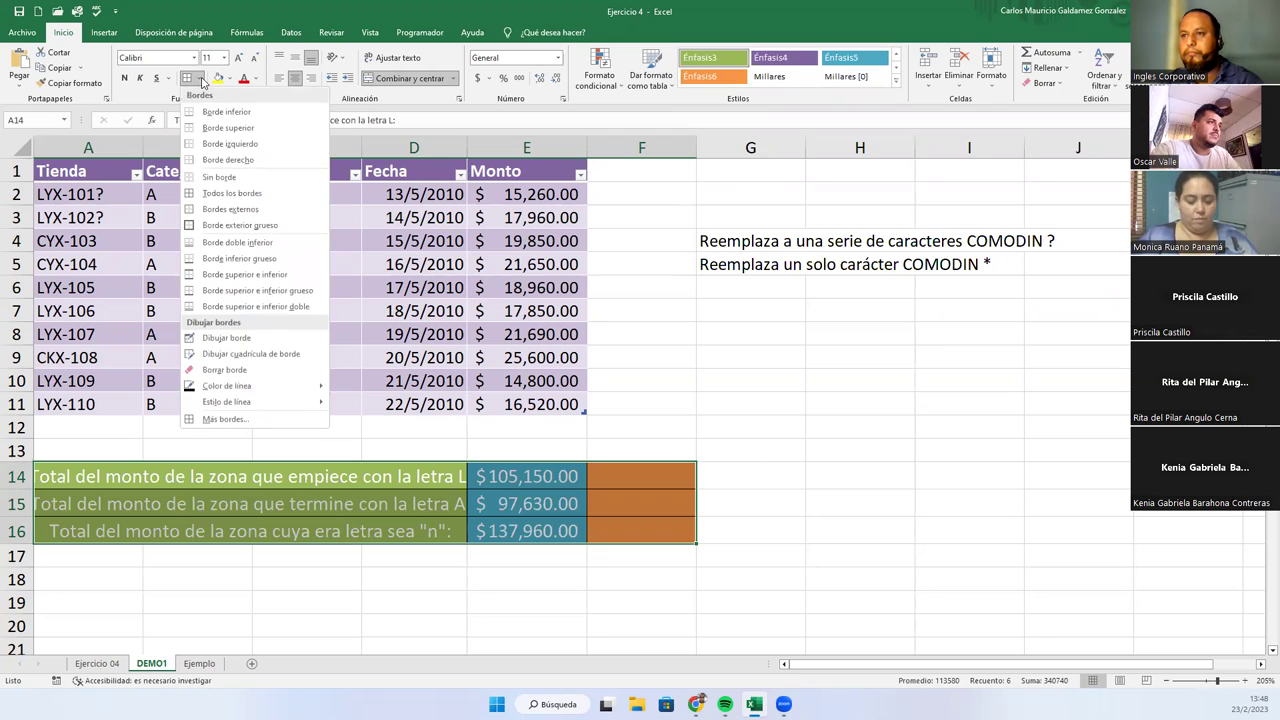
{"action": "mouse_move", "coordinate": [313, 390]}
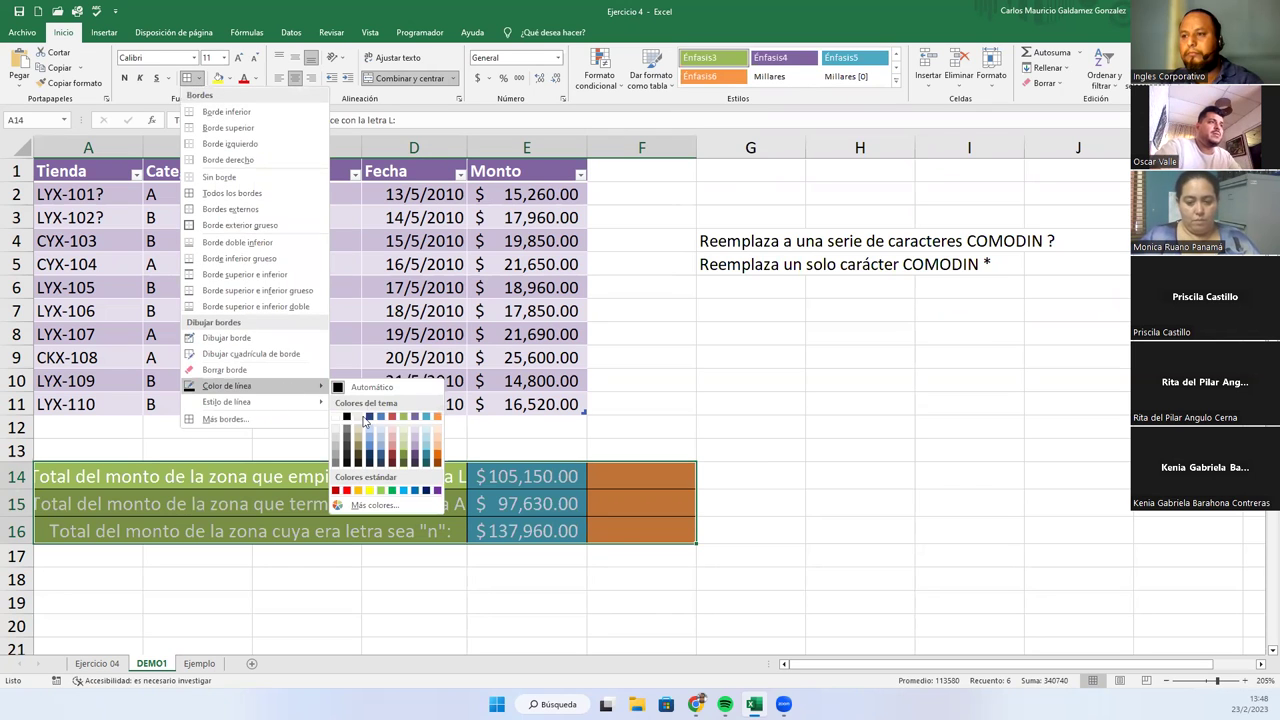
{"action": "left_click", "coordinate": [334, 418]}
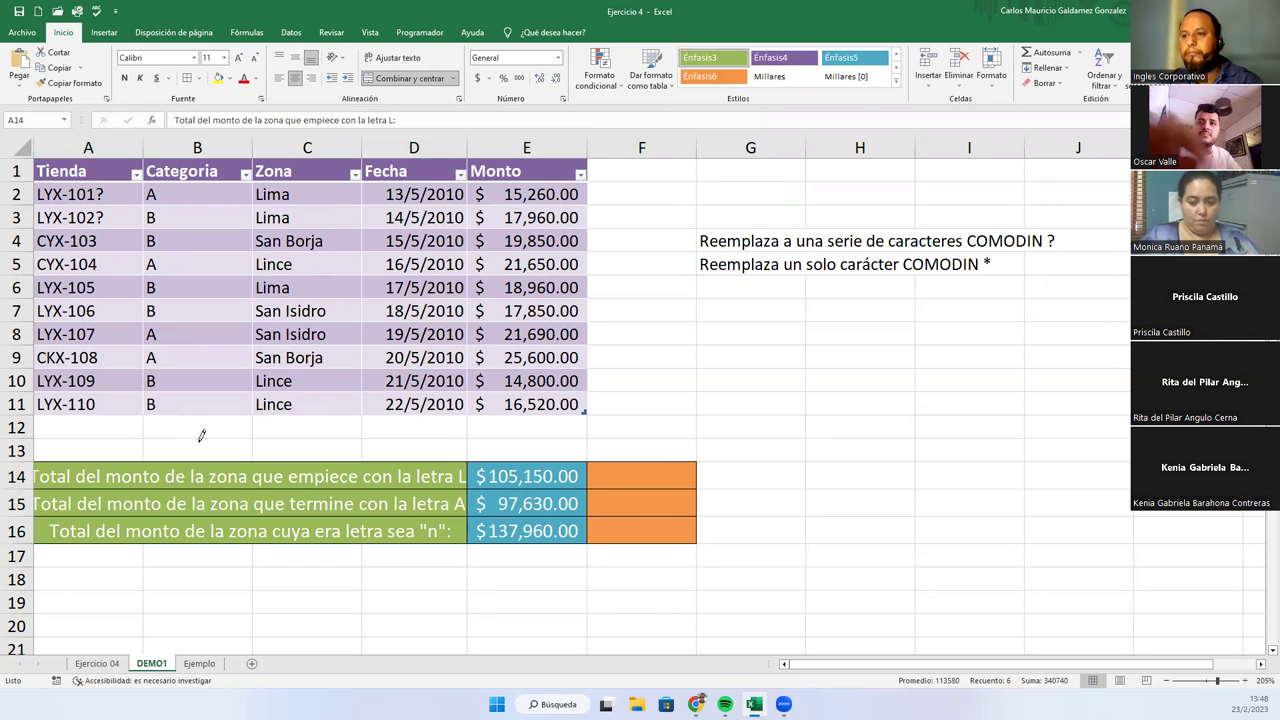
{"action": "left_click", "coordinate": [197, 78]}
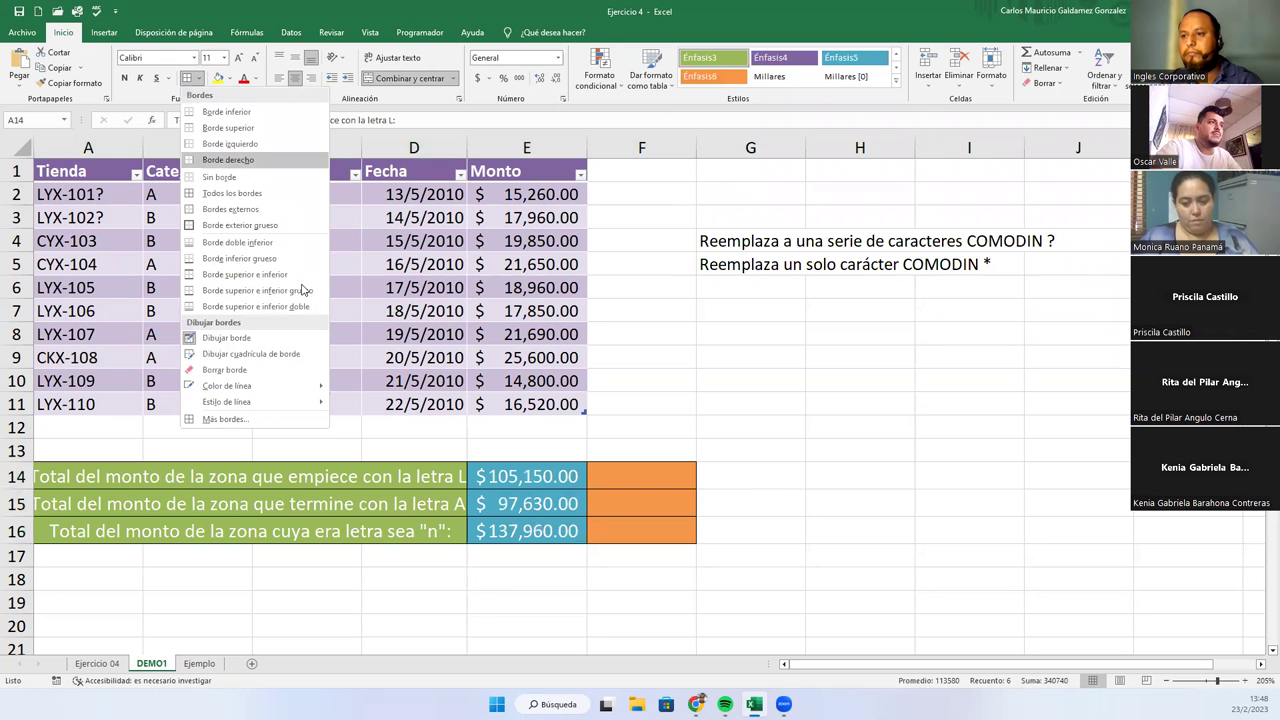
{"action": "mouse_move", "coordinate": [294, 405]}
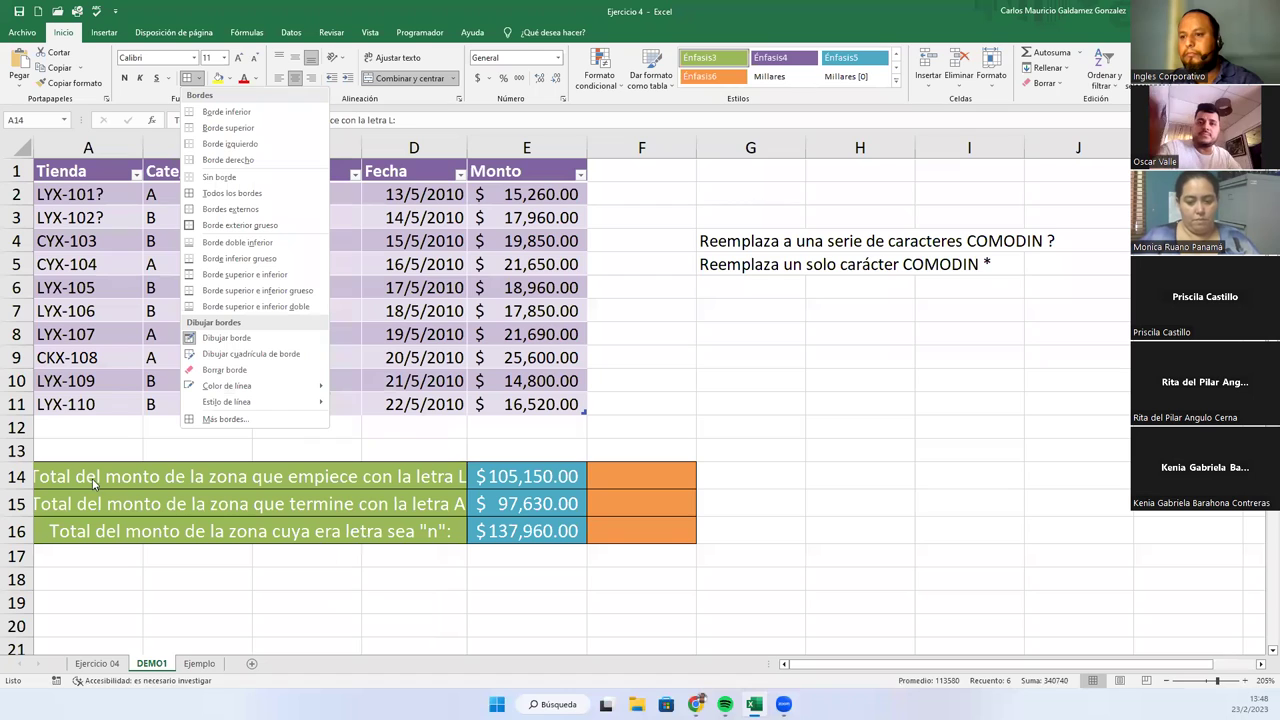
{"action": "left_click", "coordinate": [68, 468]}
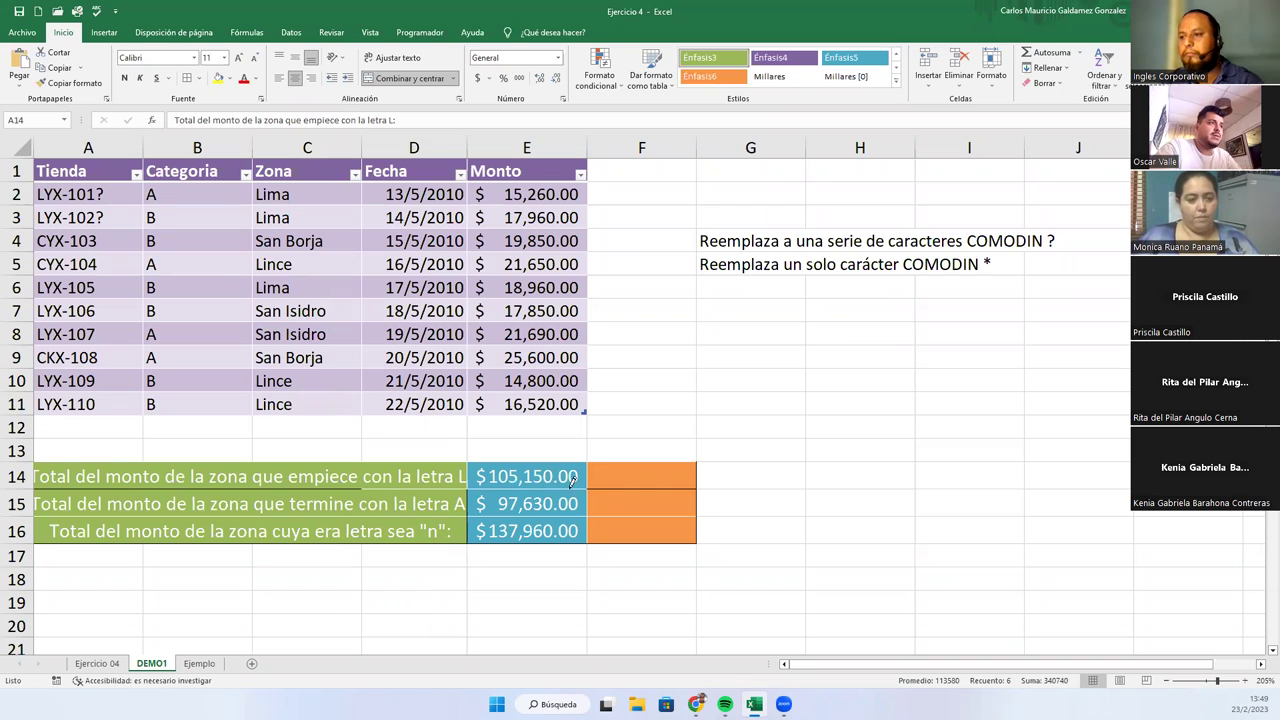
{"action": "mouse_move", "coordinate": [697, 500]}
{"action": "left_mouse_down"}
{"action": "mouse_move", "coordinate": [686, 537]}
{"action": "mouse_move", "coordinate": [667, 538]}
{"action": "mouse_move", "coordinate": [45, 531]}
{"action": "left_mouse_up"}
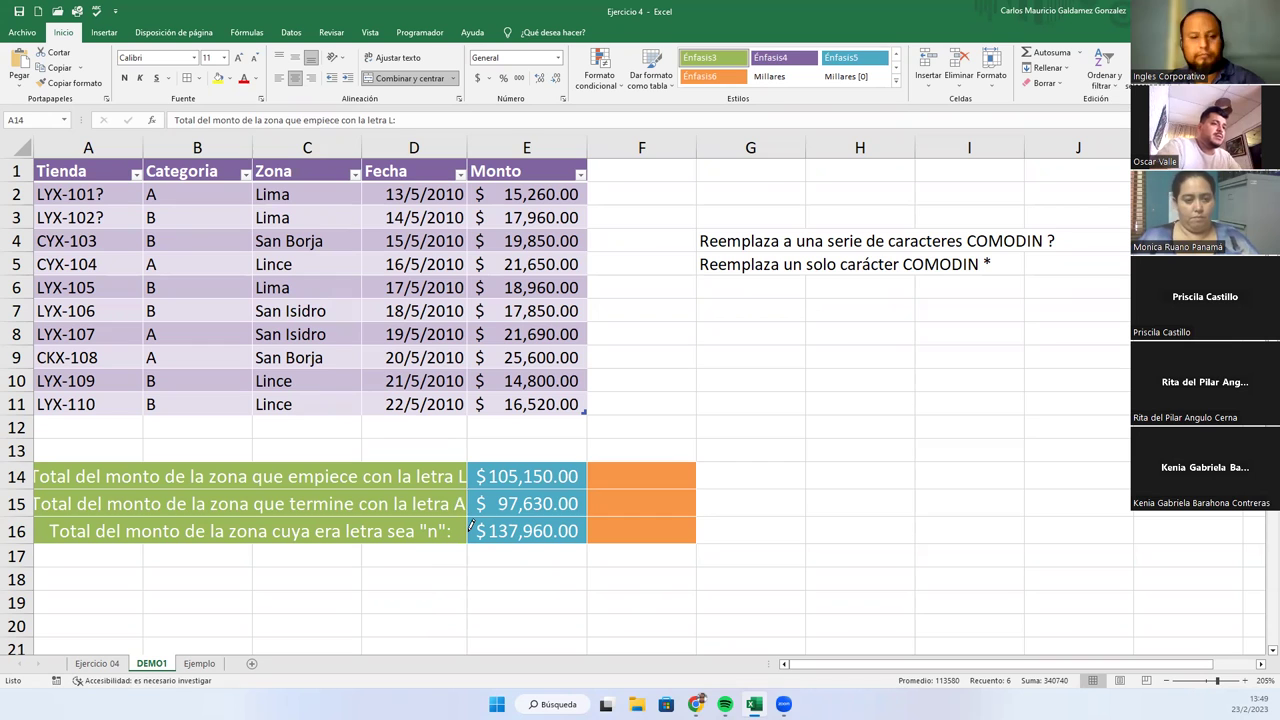
{"action": "key", "text": "Escape"}
{"action": "left_click", "coordinate": [550, 505]}
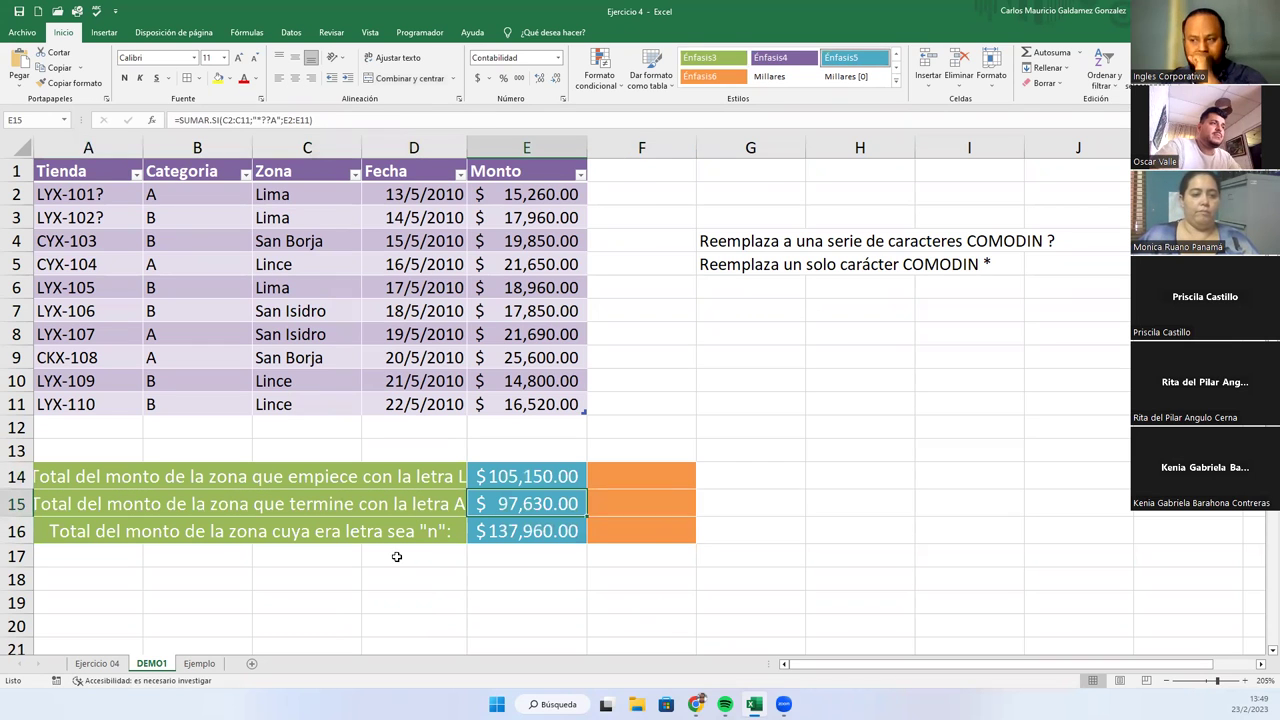
- Widen column D until the total descriptions in rows 14 to 16 fit completely
{"action": "left_click", "coordinate": [630, 470]}
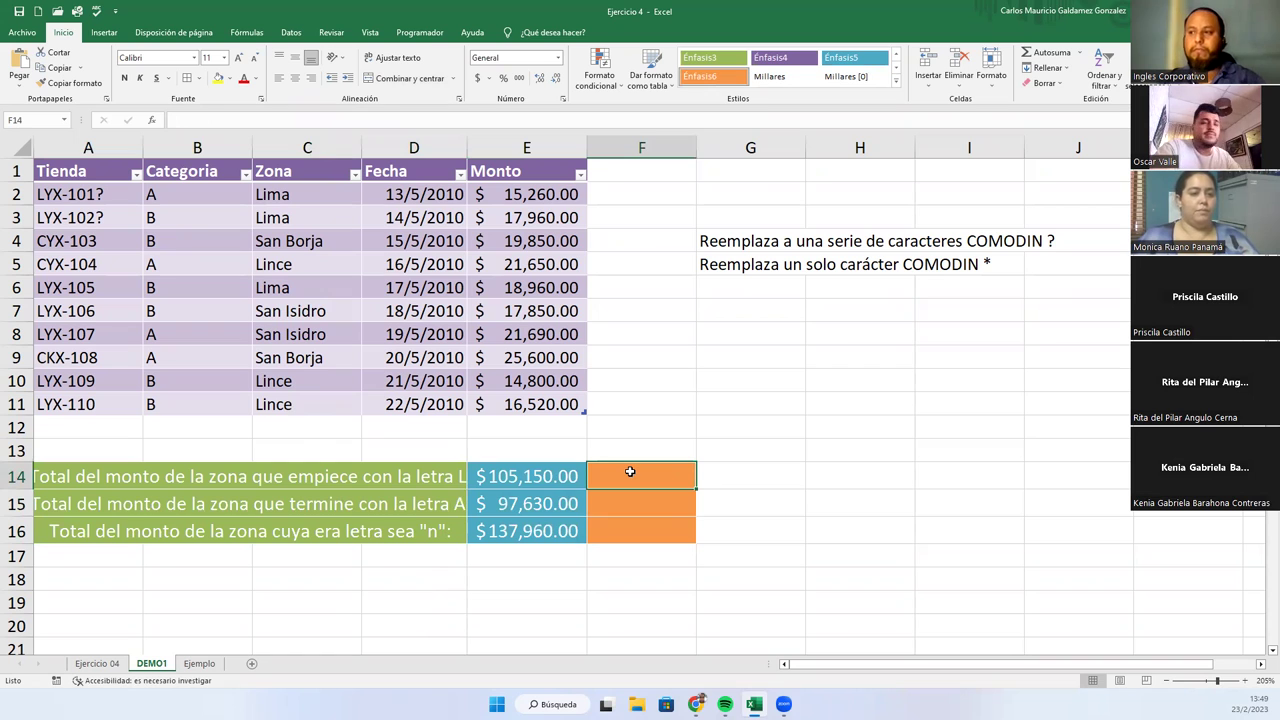
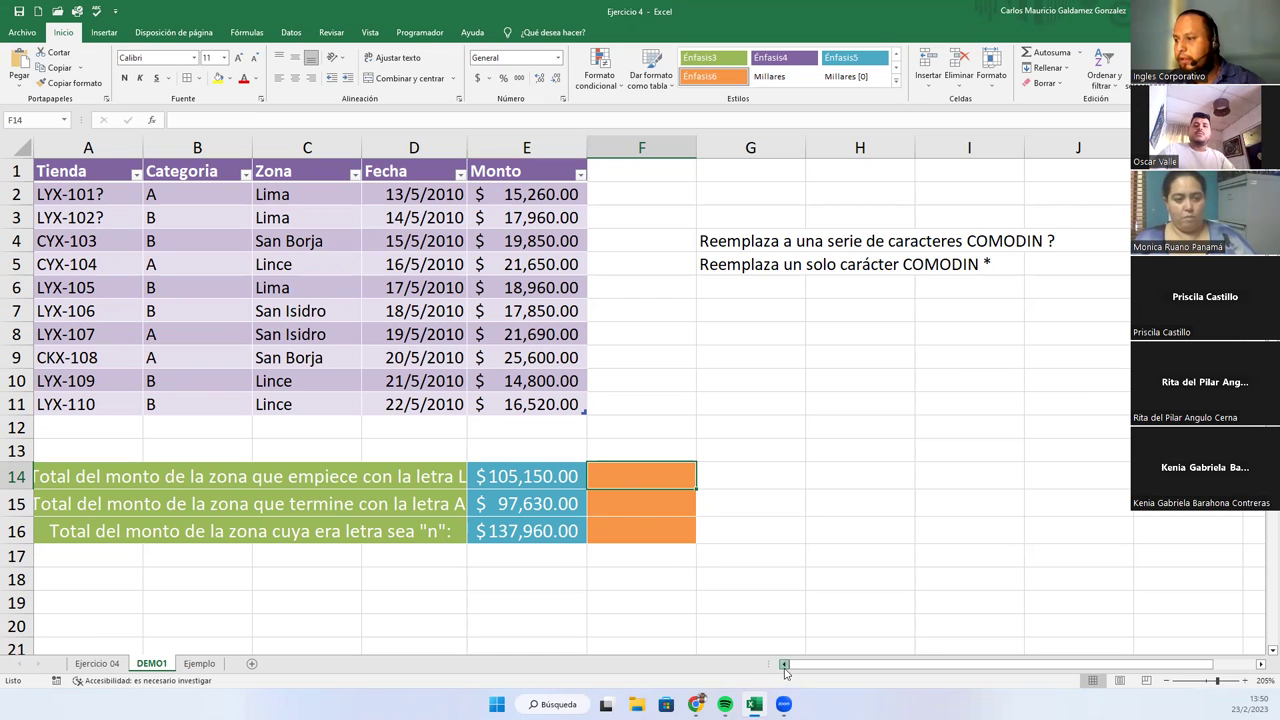
{"action": "left_click_drag", "start_coordinate": [466, 147], "coordinate": [488, 147]}
{"action": "left_click", "coordinate": [128, 483]}
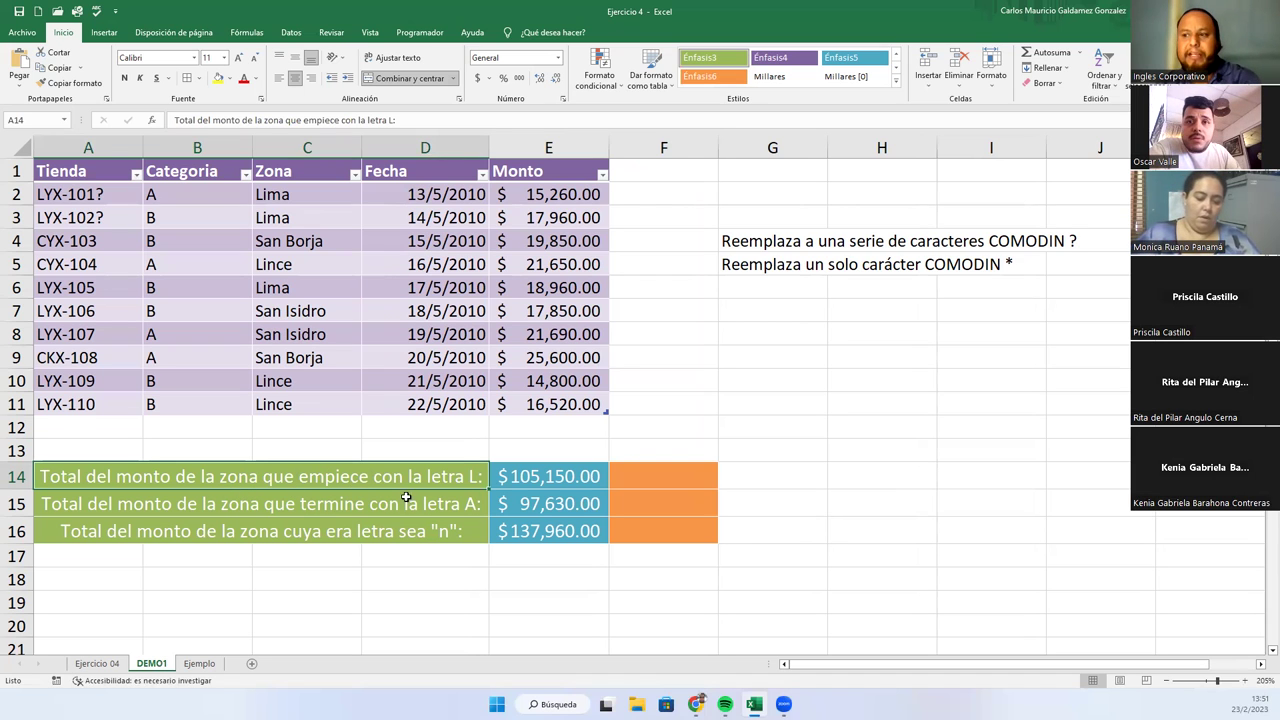
{"action": "left_click_drag", "start_coordinate": [300, 193], "coordinate": [303, 397]}
- Start a SUMAR.SI formula in F14 with Tabla1[Zona] as the range and a text criterion beginning with L
{"action": "left_click", "coordinate": [650, 478]}
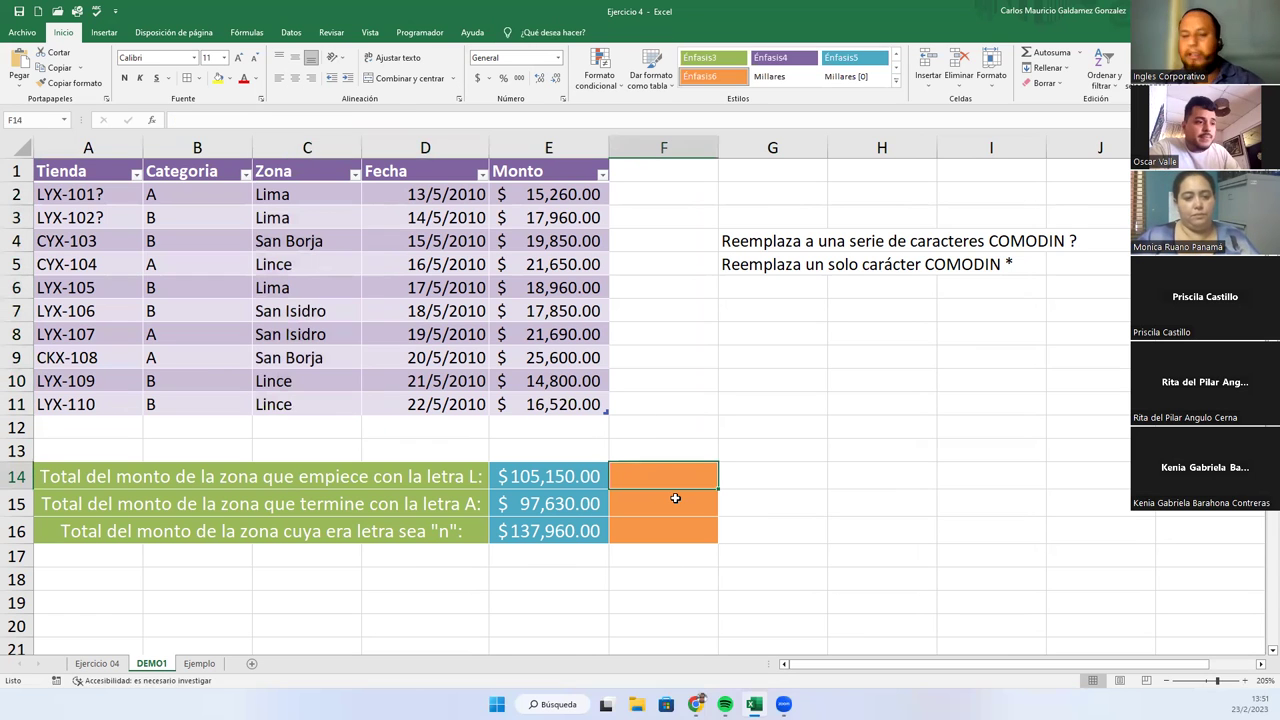
{"action": "type", "text": "="}
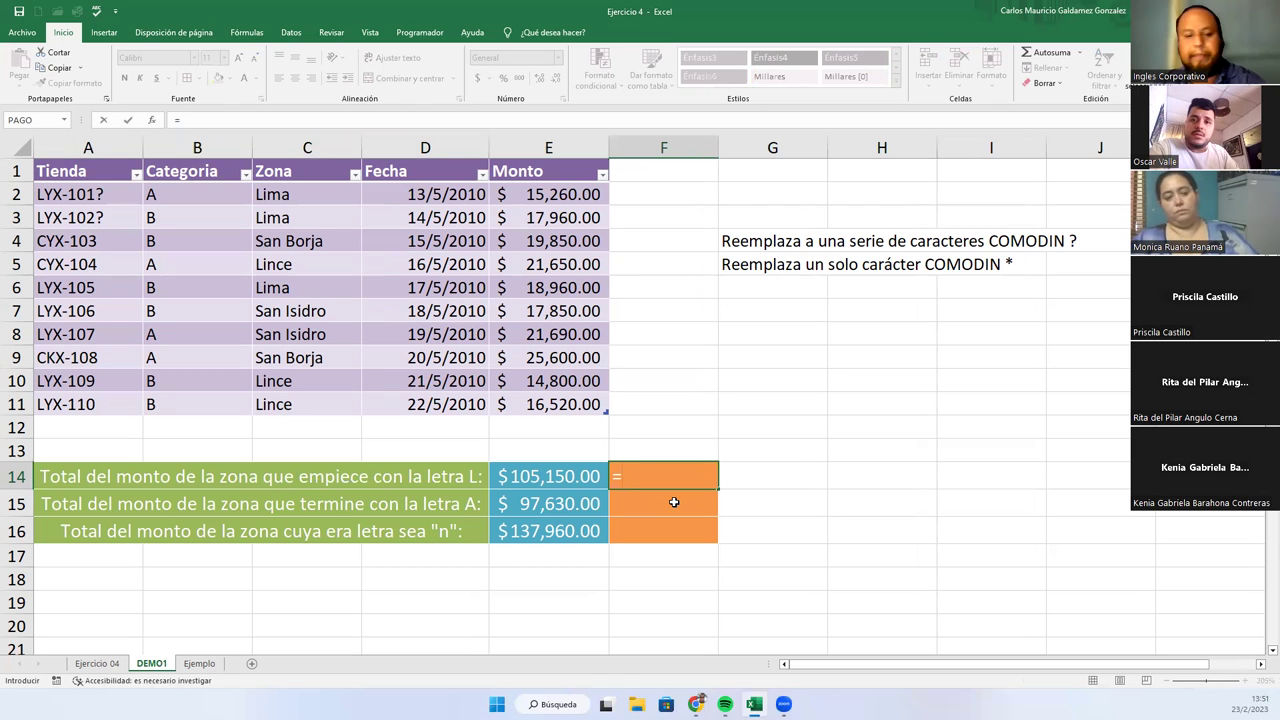
{"action": "type", "text": "sumar.si"}
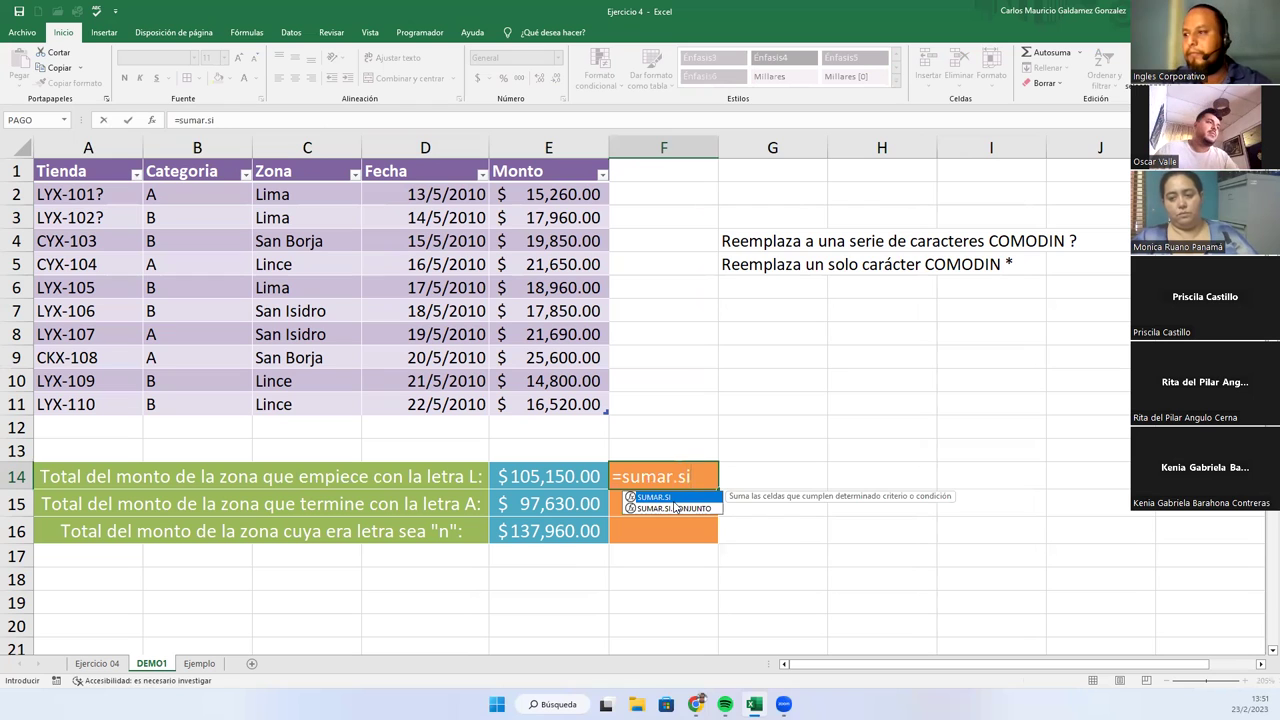
{"action": "key", "text": "Tab"}
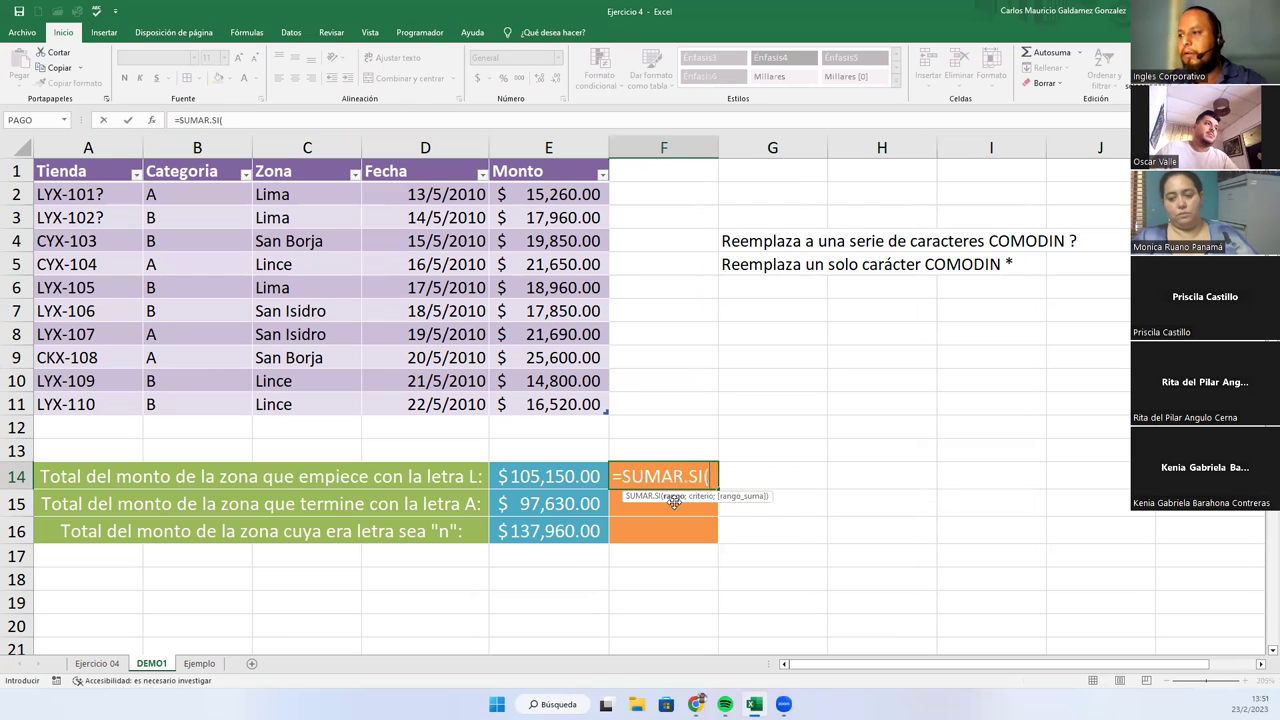
{"action": "left_click_drag", "start_coordinate": [309, 199], "coordinate": [323, 412]}
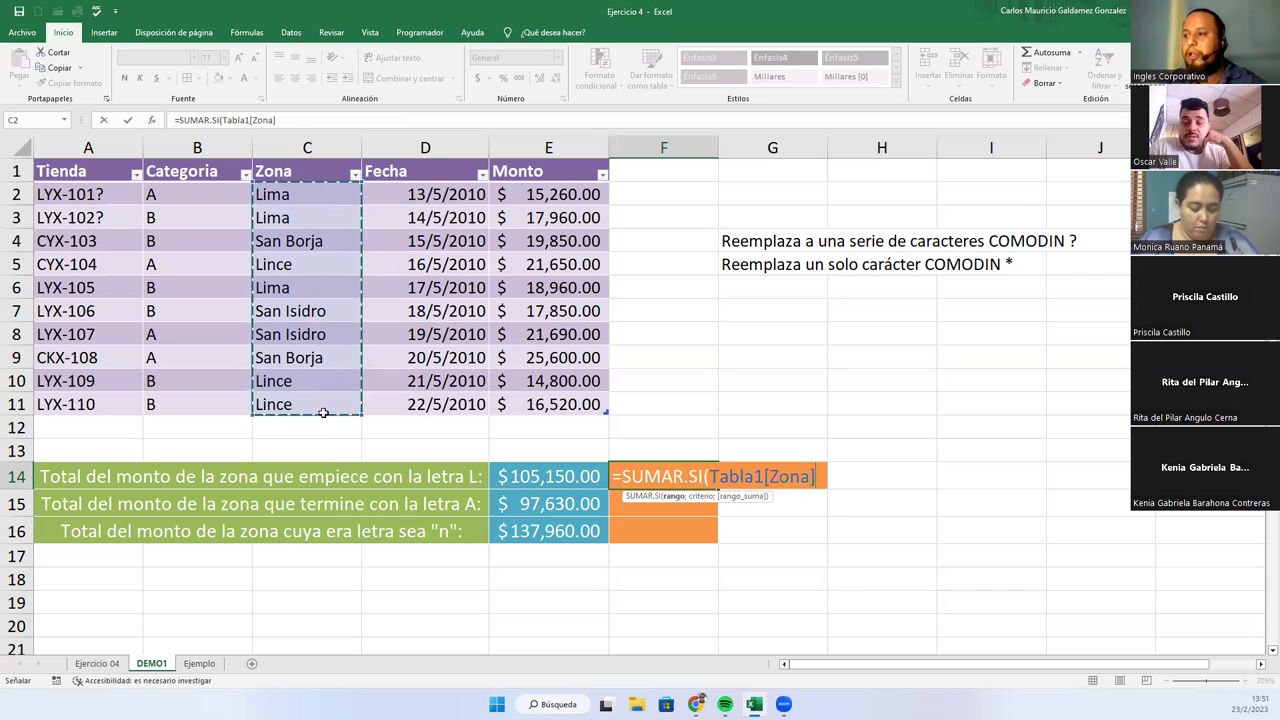
{"action": "type", "text": ";"}
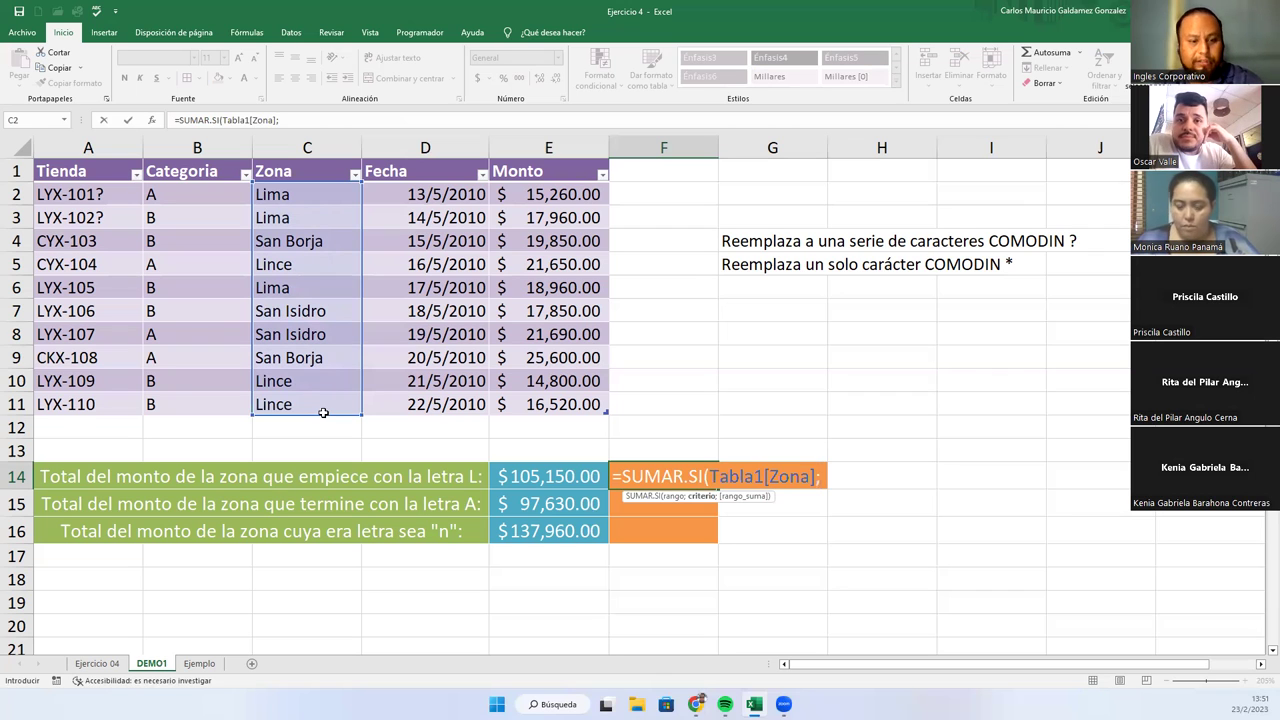
{"action": "type", "text": "\""}
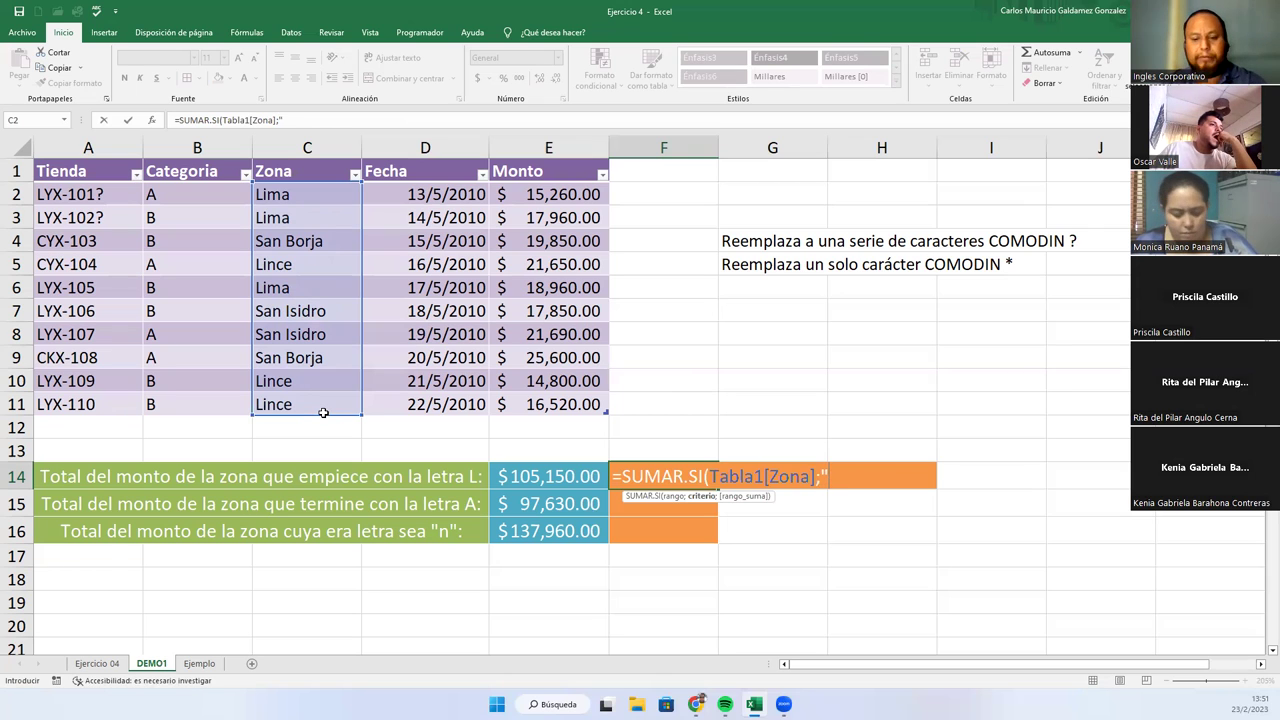
{"action": "type", "text": "L"}
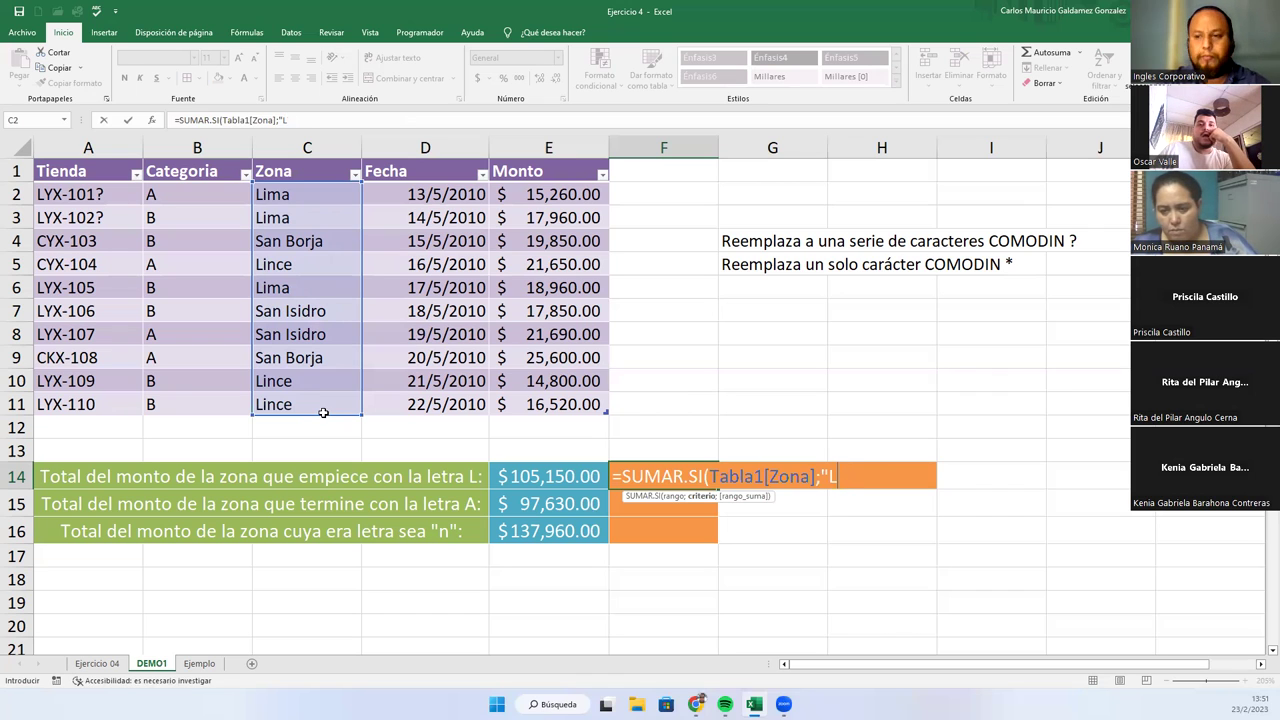
- Replace the formula text in F14 with =SUMAR.SI(C2:C11;"L??*" and highlight the letter and wildcards of its criterion
{"action": "left_click_drag", "start_coordinate": [838, 476], "coordinate": [611, 476]}
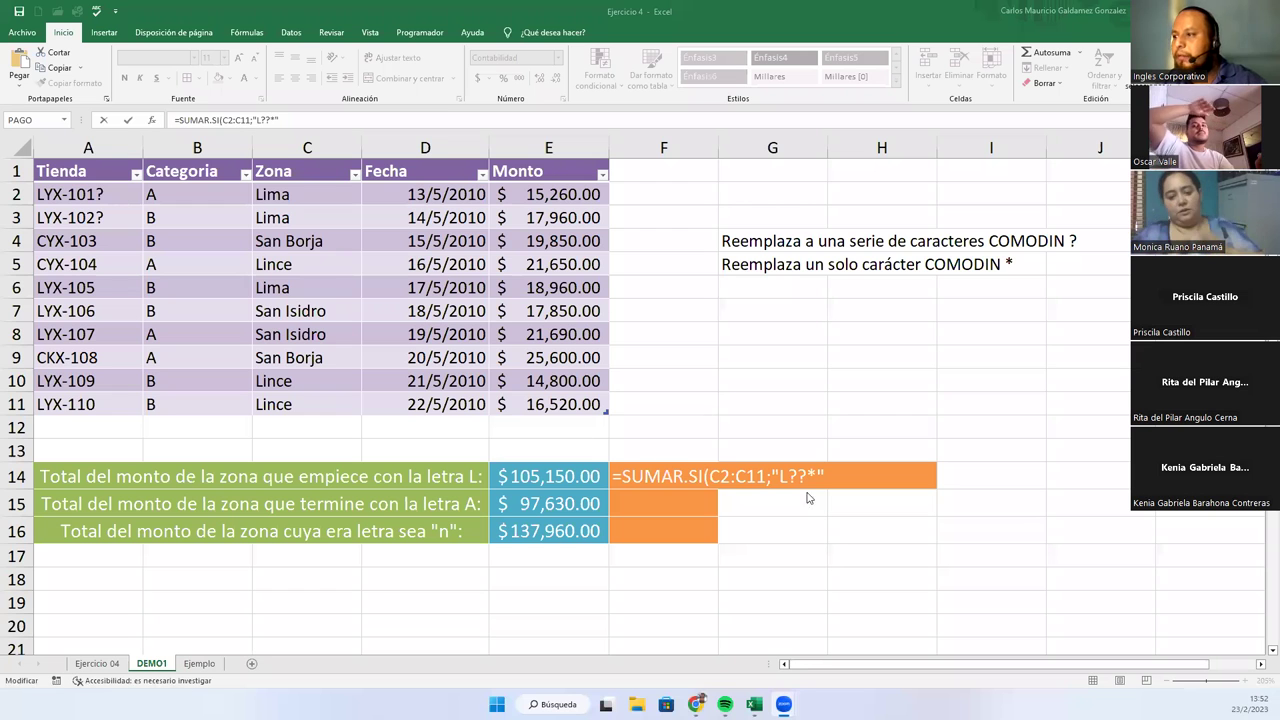
{"action": "left_click", "coordinate": [787, 478]}
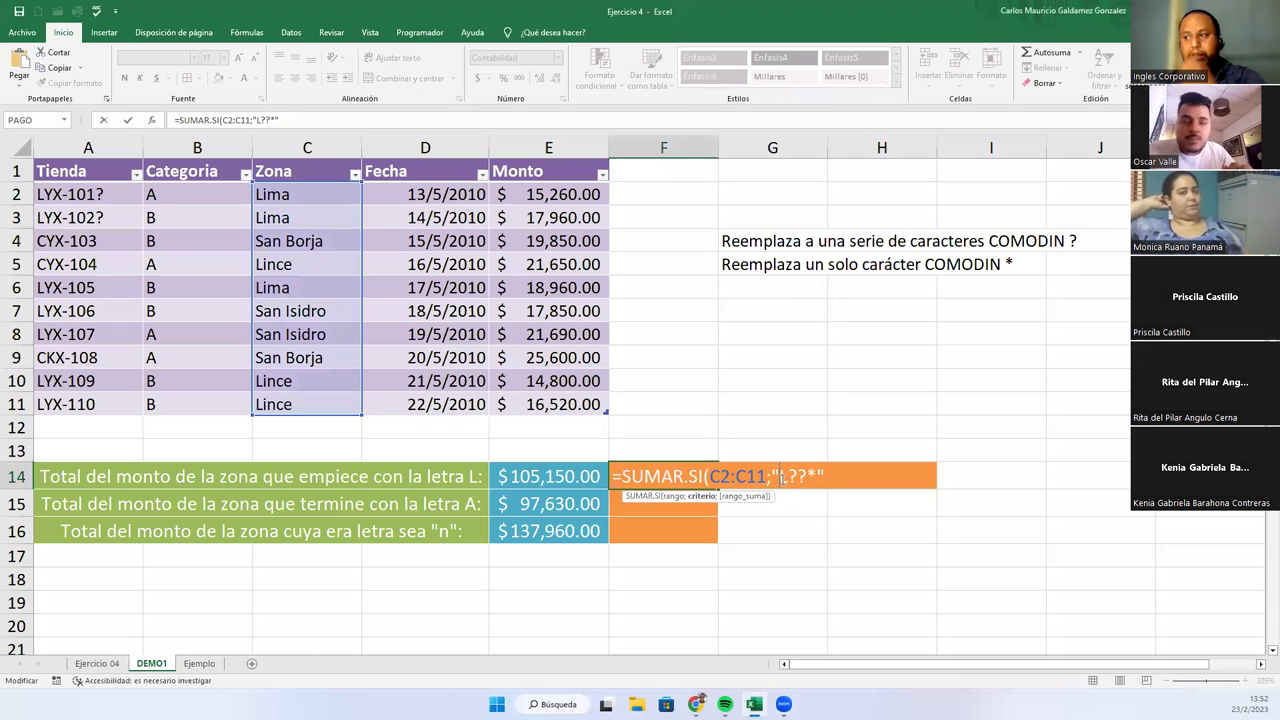
{"action": "left_click_drag", "start_coordinate": [792, 477], "coordinate": [803, 476]}
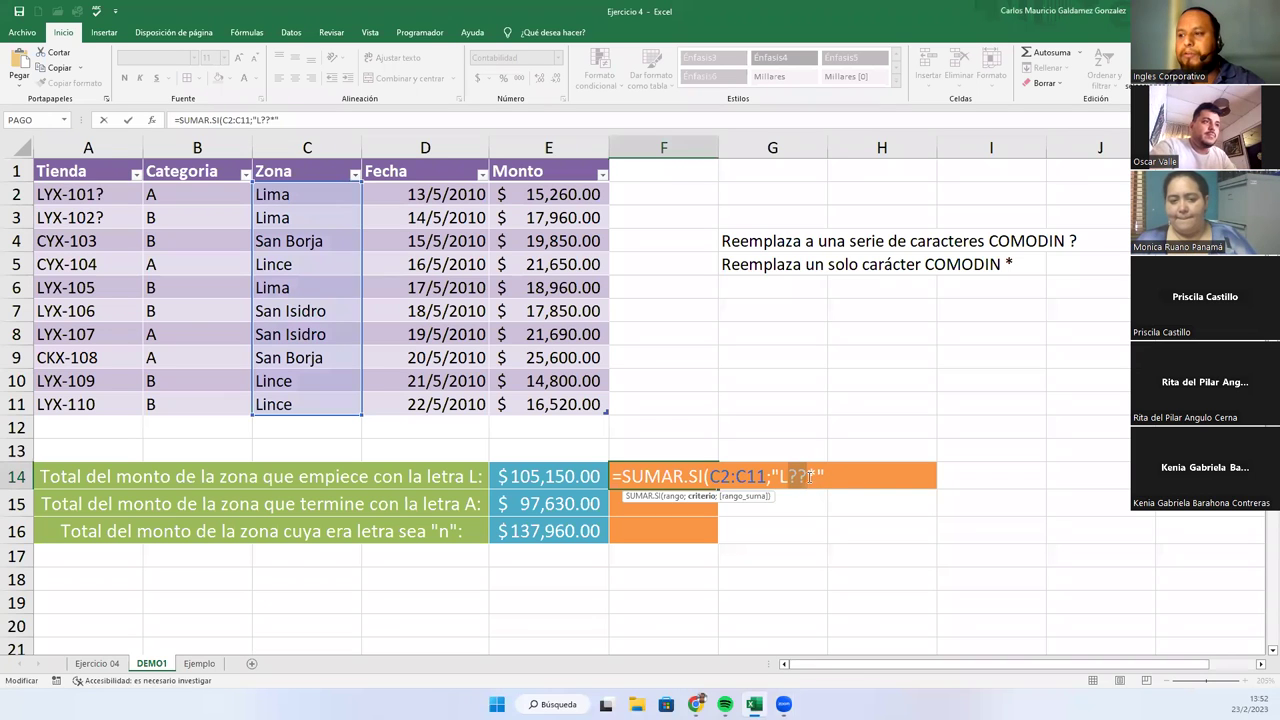
{"action": "left_click", "coordinate": [816, 477]}
{"action": "left_click_drag", "start_coordinate": [816, 477], "coordinate": [803, 477]}
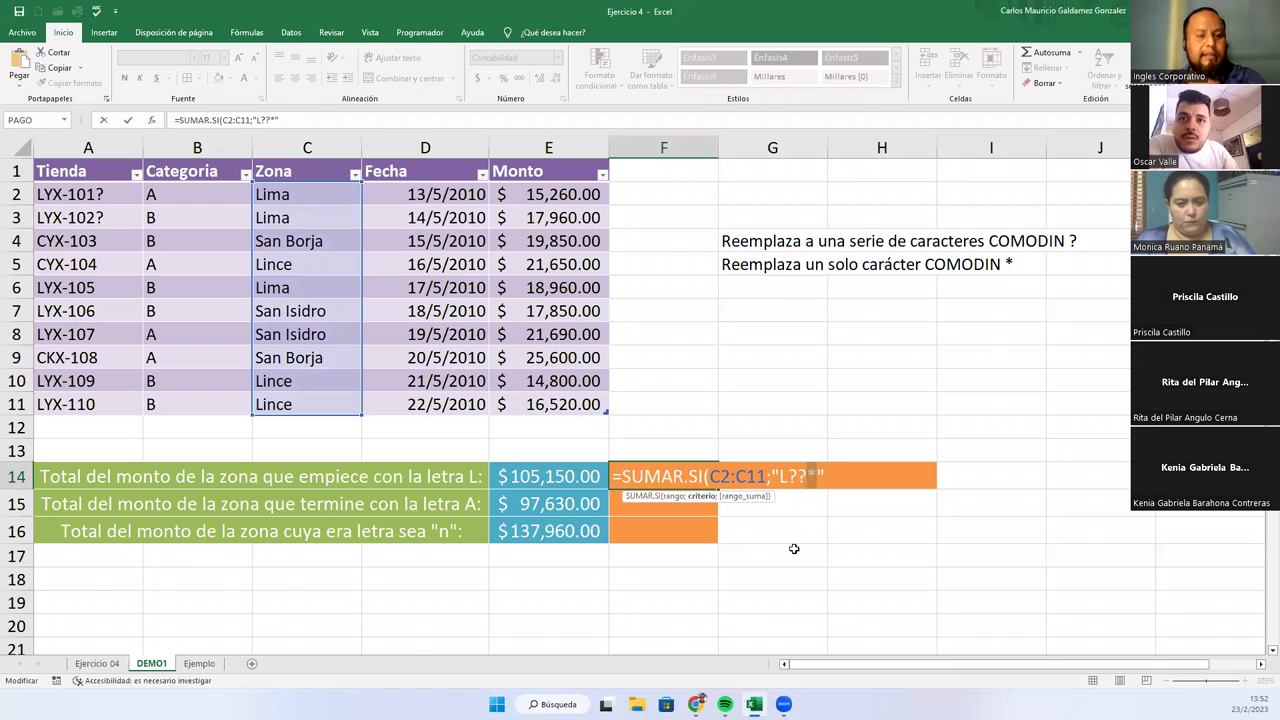
{"action": "left_click", "coordinate": [782, 477]}
{"action": "left_click_drag", "start_coordinate": [782, 477], "coordinate": [813, 479]}
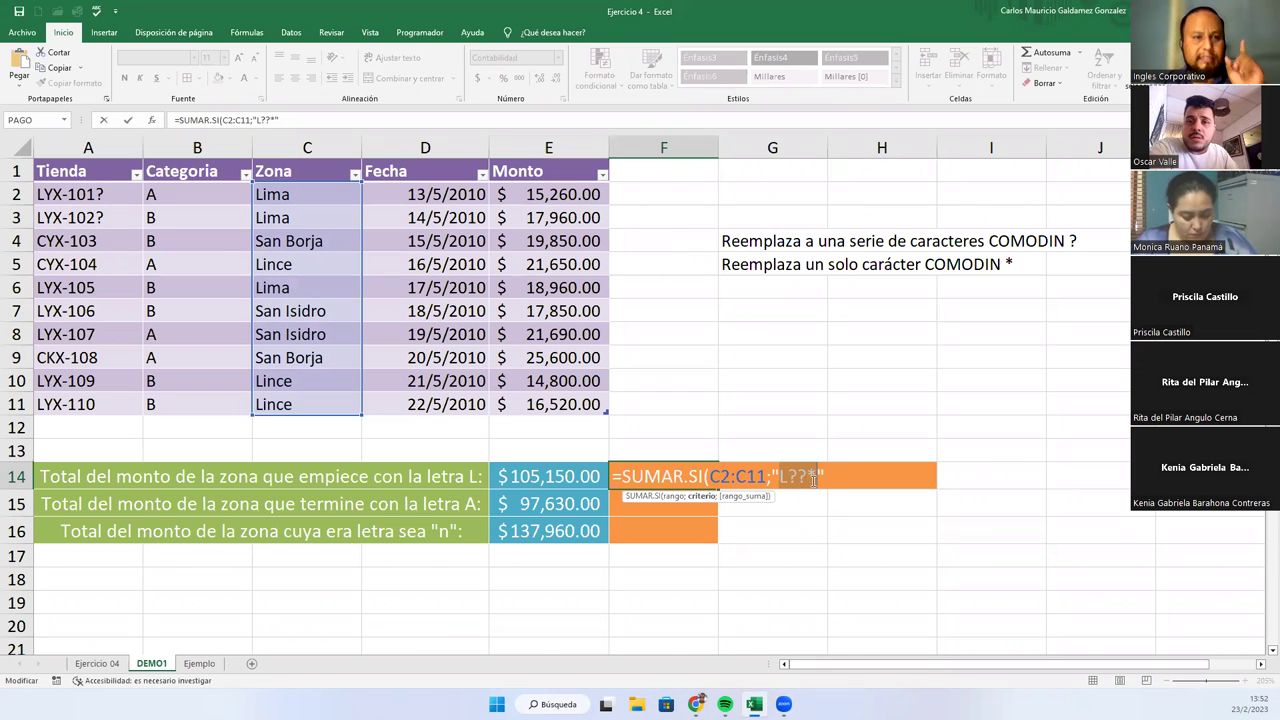
{"action": "left_click", "coordinate": [783, 478]}
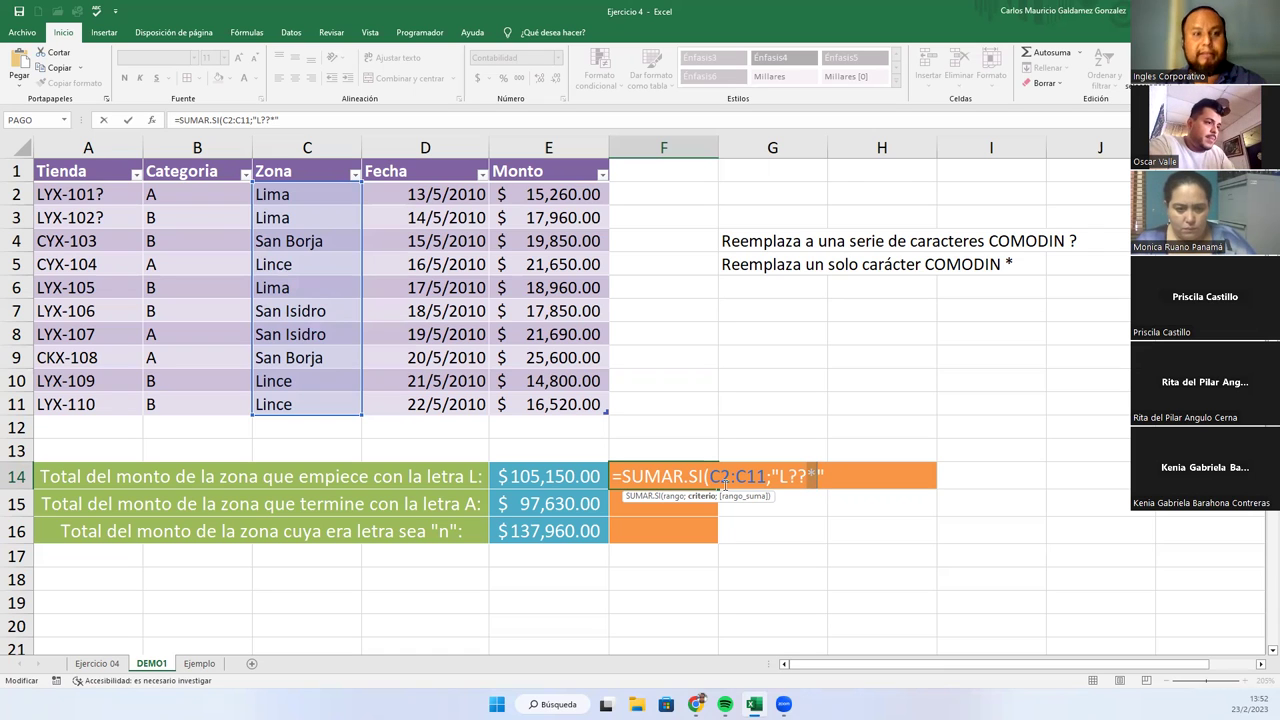
{"action": "left_click", "coordinate": [785, 476]}
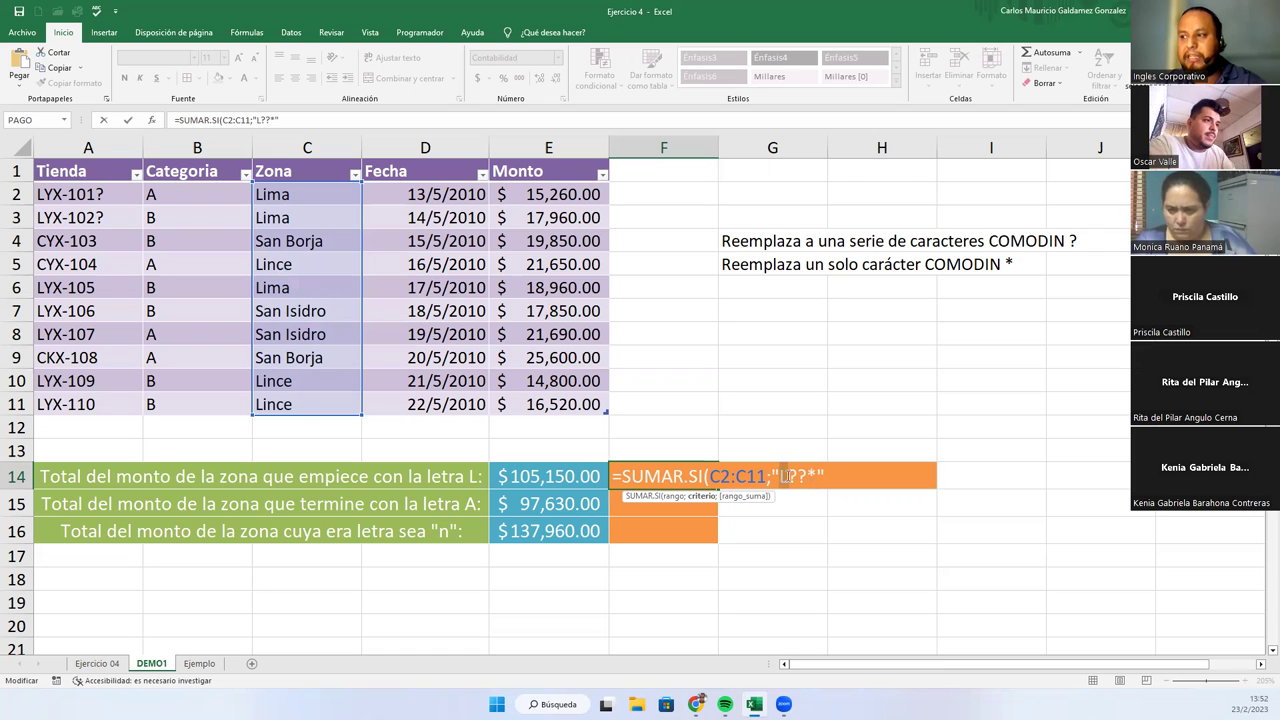
{"action": "left_click_drag", "start_coordinate": [771, 476], "coordinate": [815, 478]}
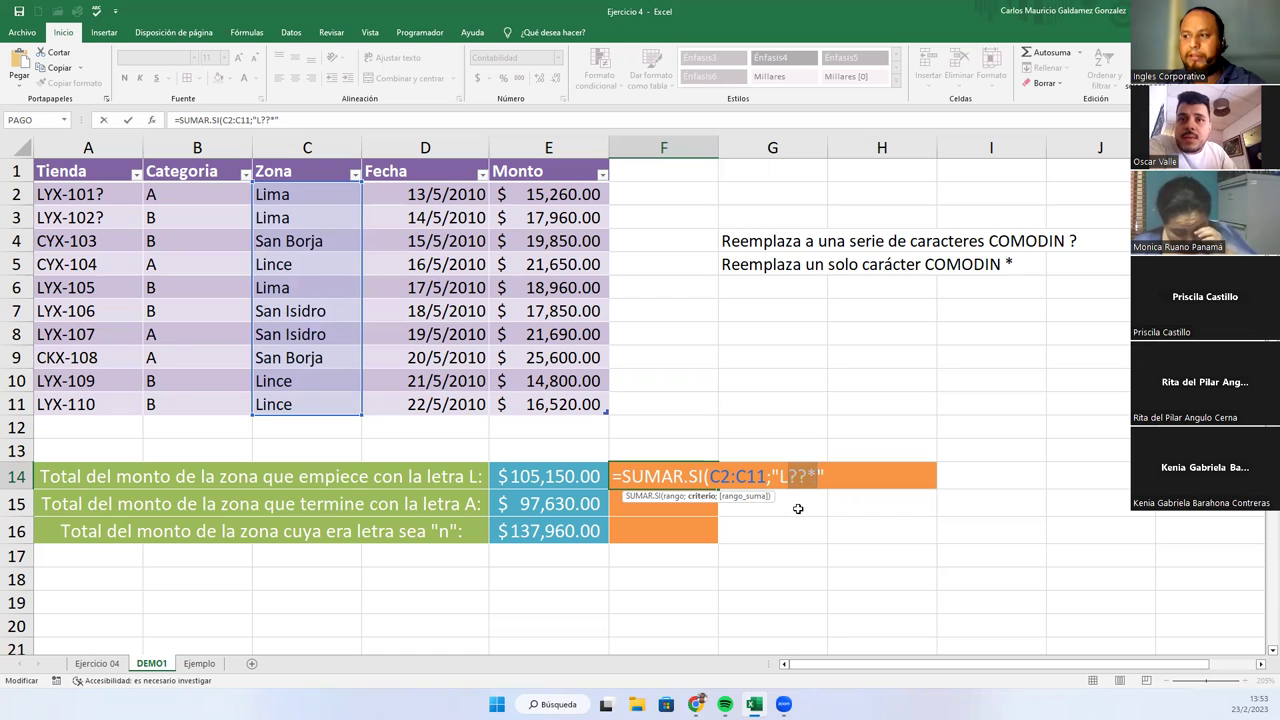
- Complete the F14 formula with Tabla1[Monto] as the sum range and enter it
{"action": "left_click", "coordinate": [828, 477]}
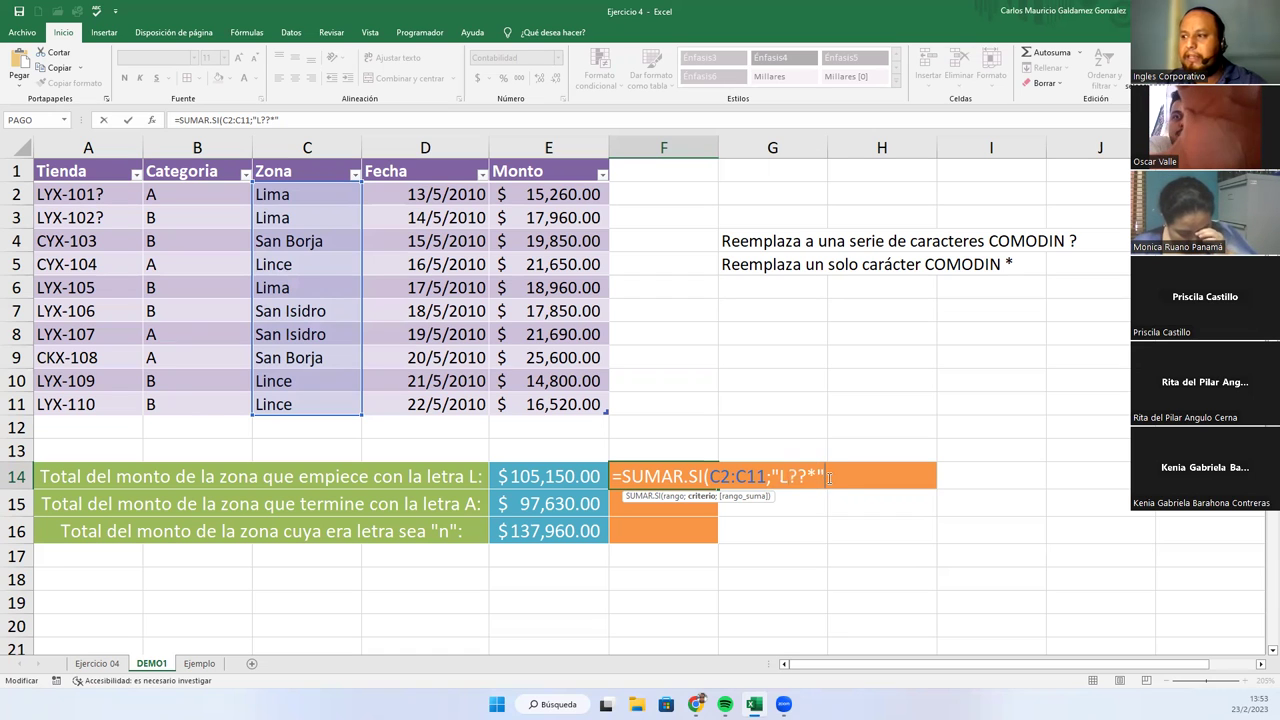
{"action": "type", "text": ";"}
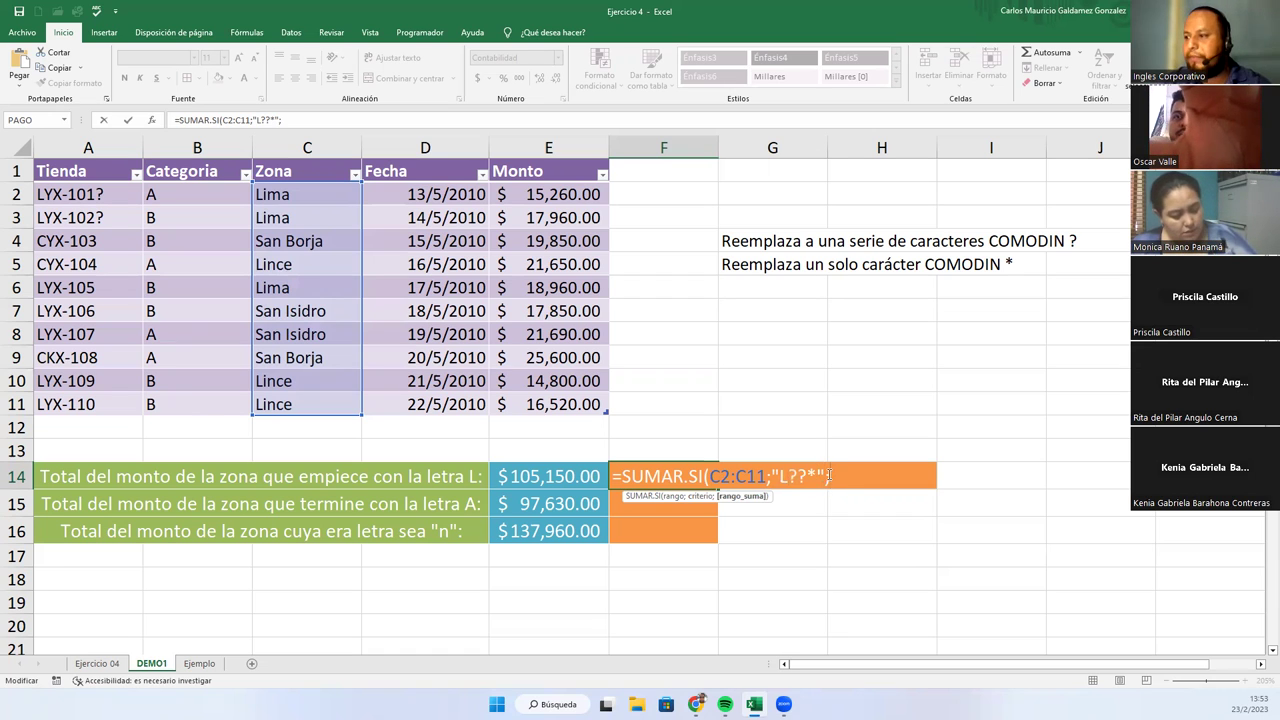
{"action": "left_click_drag", "start_coordinate": [527, 195], "coordinate": [553, 404]}
{"action": "type", "text": ")"}
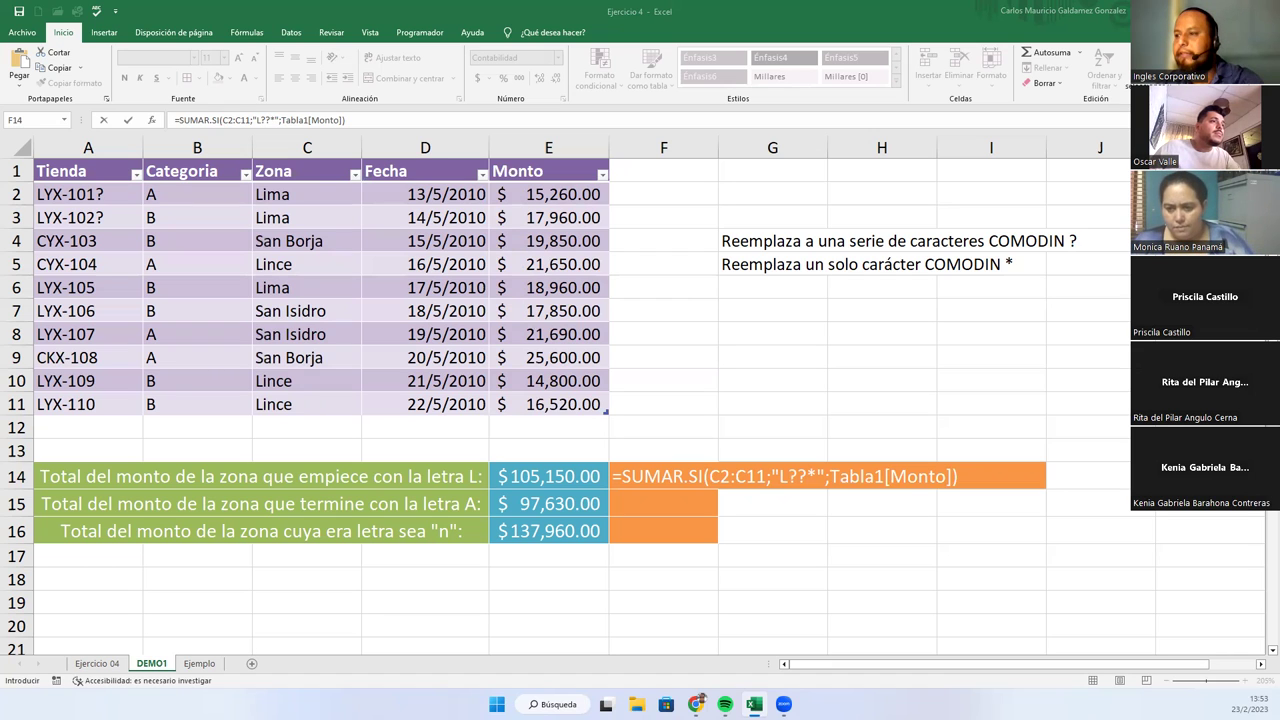
{"action": "double_click", "coordinate": [652, 484]}
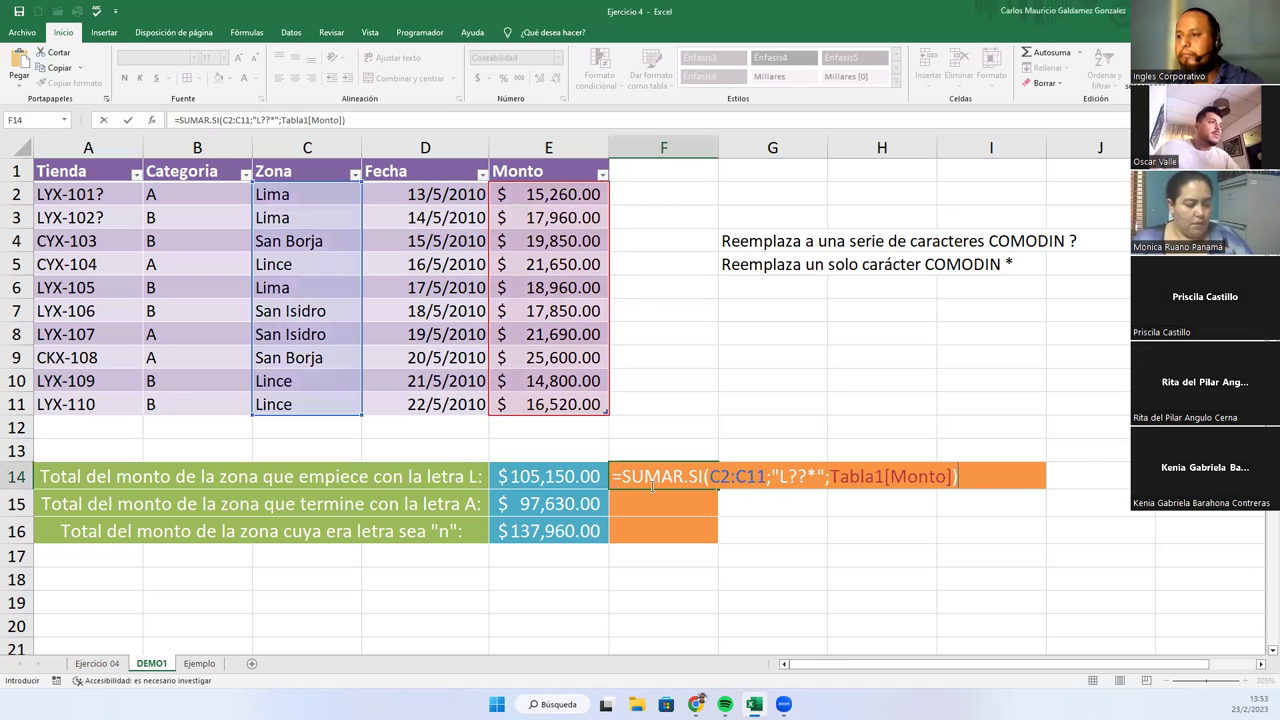
{"action": "key", "text": "Return"}
- Apply the accounting number format to F14:F16
{"action": "left_click_drag", "start_coordinate": [625, 478], "coordinate": [636, 537]}
{"action": "key", "text": "alt+o"}
{"action": "key", "text": "a"}
{"action": "key", "text": "n"}
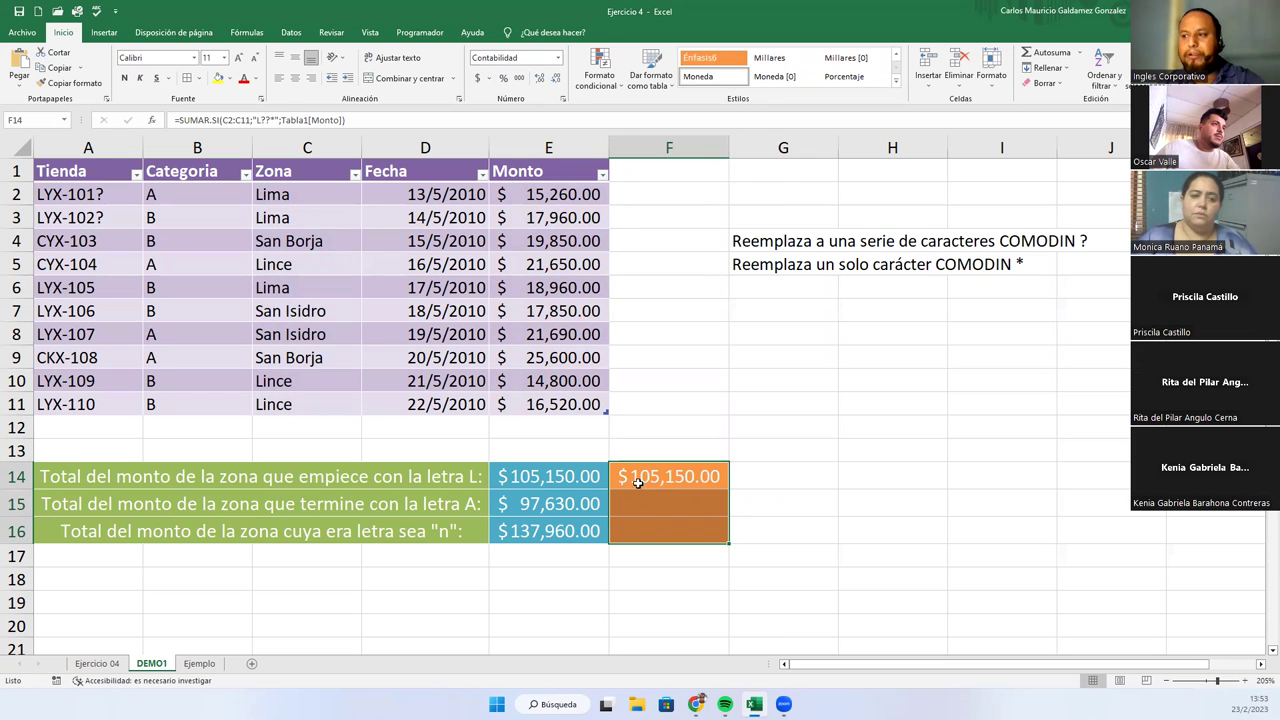
- Open the SUMAR.SI formula in E14 to examine its range, criterion and sum range
{"action": "left_click", "coordinate": [557, 477]}
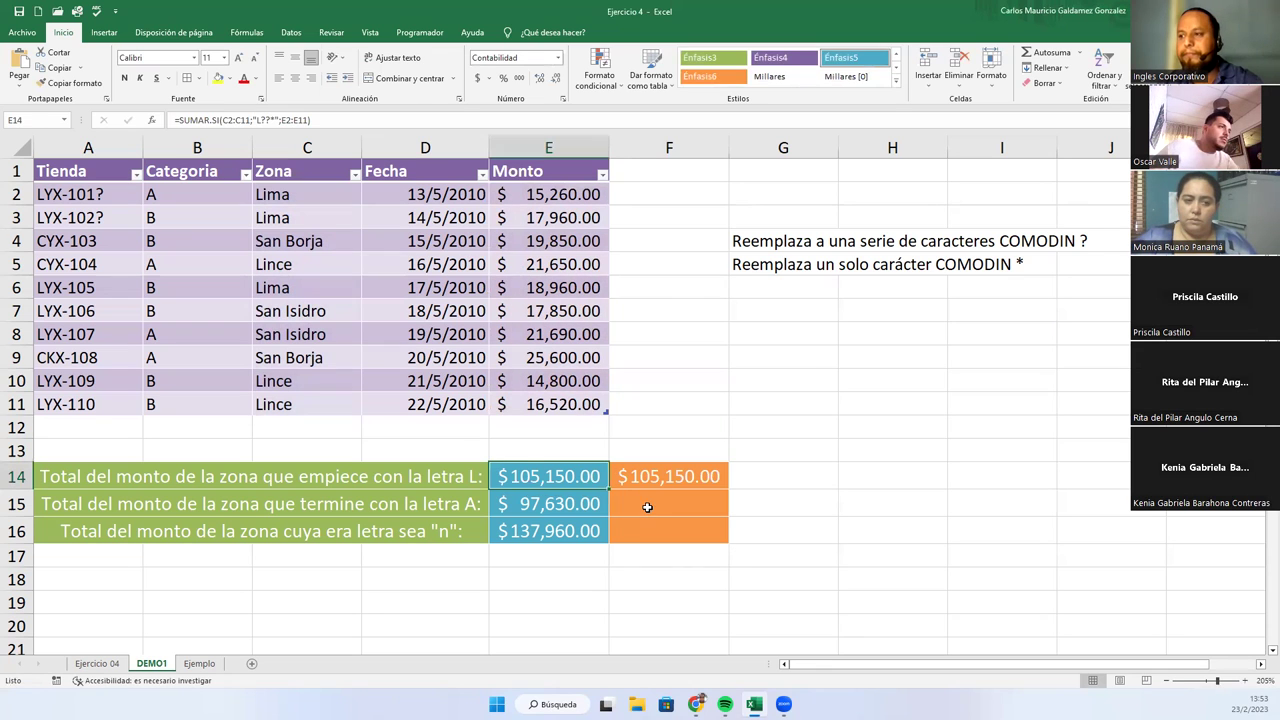
{"action": "key", "text": "F2"}
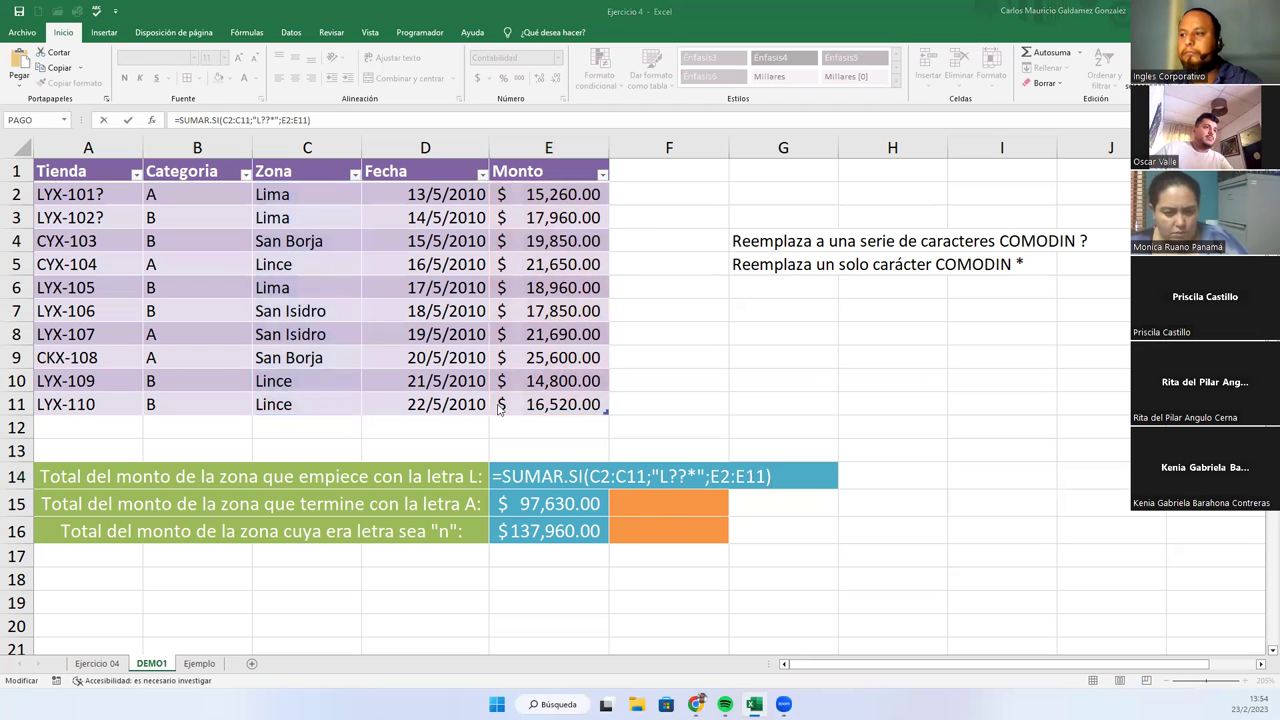
{"action": "left_click", "coordinate": [692, 477]}
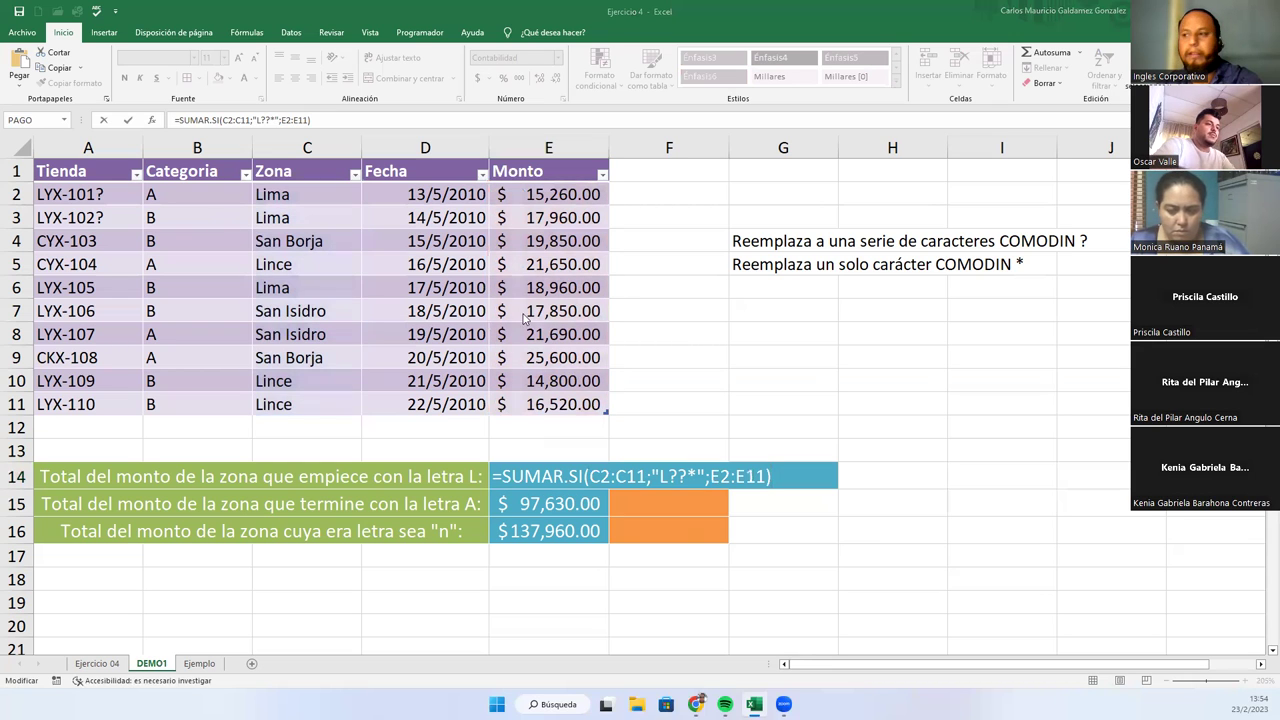
- Close the E14 formula and select the Monto values of the zones starting with L, E2:E3, E5:E6 and E10:E11, to check F14's total
{"action": "key", "text": "Return"}
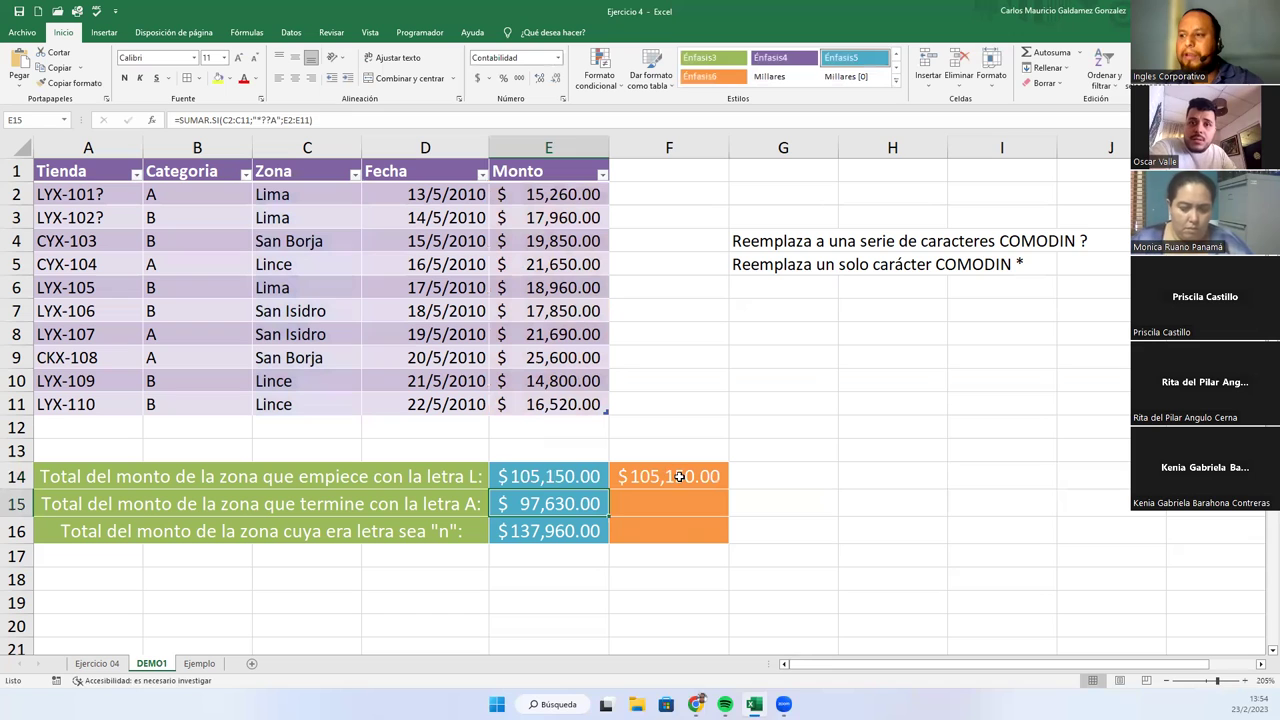
{"action": "left_click", "coordinate": [680, 476]}
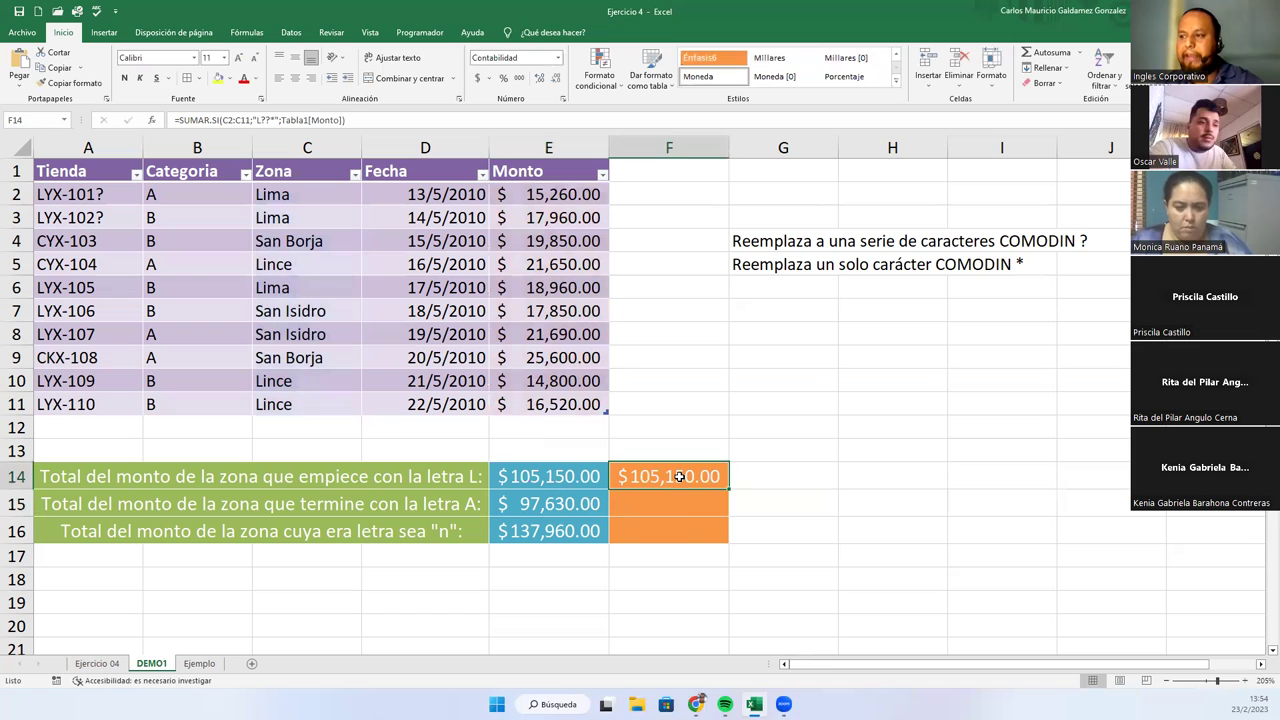
{"action": "left_click", "coordinate": [515, 197]}
{"action": "left_click_drag", "start_coordinate": [515, 197], "coordinate": [518, 216]}
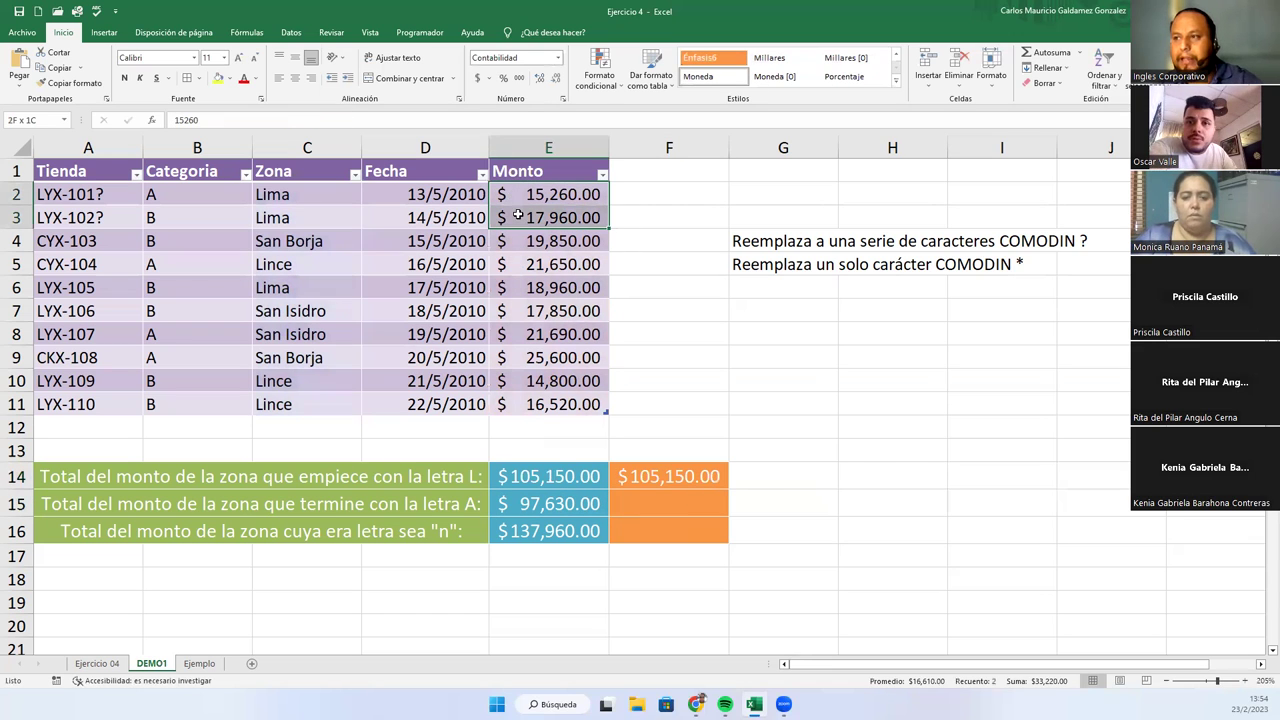
{"action": "left_click", "coordinate": [526, 266], "text": "ctrl"}
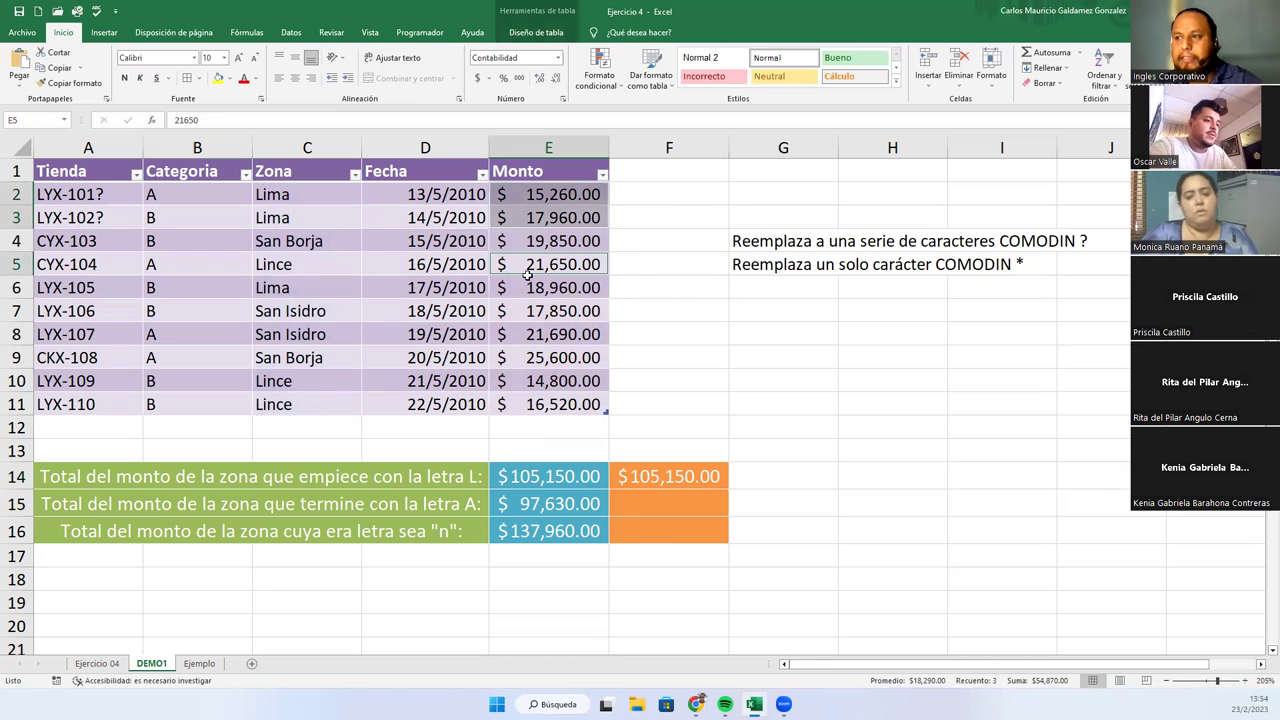
{"action": "left_click", "coordinate": [527, 292], "text": "ctrl"}
{"action": "left_click_drag", "start_coordinate": [516, 383], "coordinate": [519, 403]}
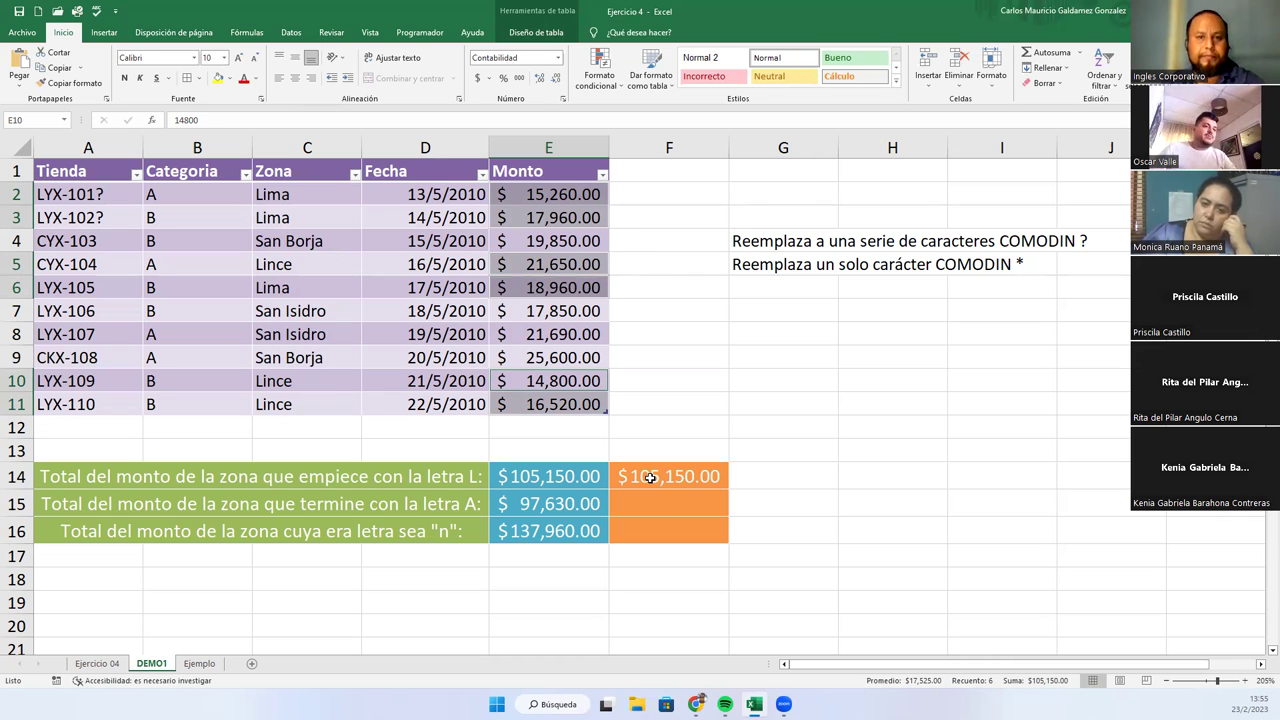
{"action": "left_click", "coordinate": [560, 510]}
{"action": "left_click", "coordinate": [720, 510]}
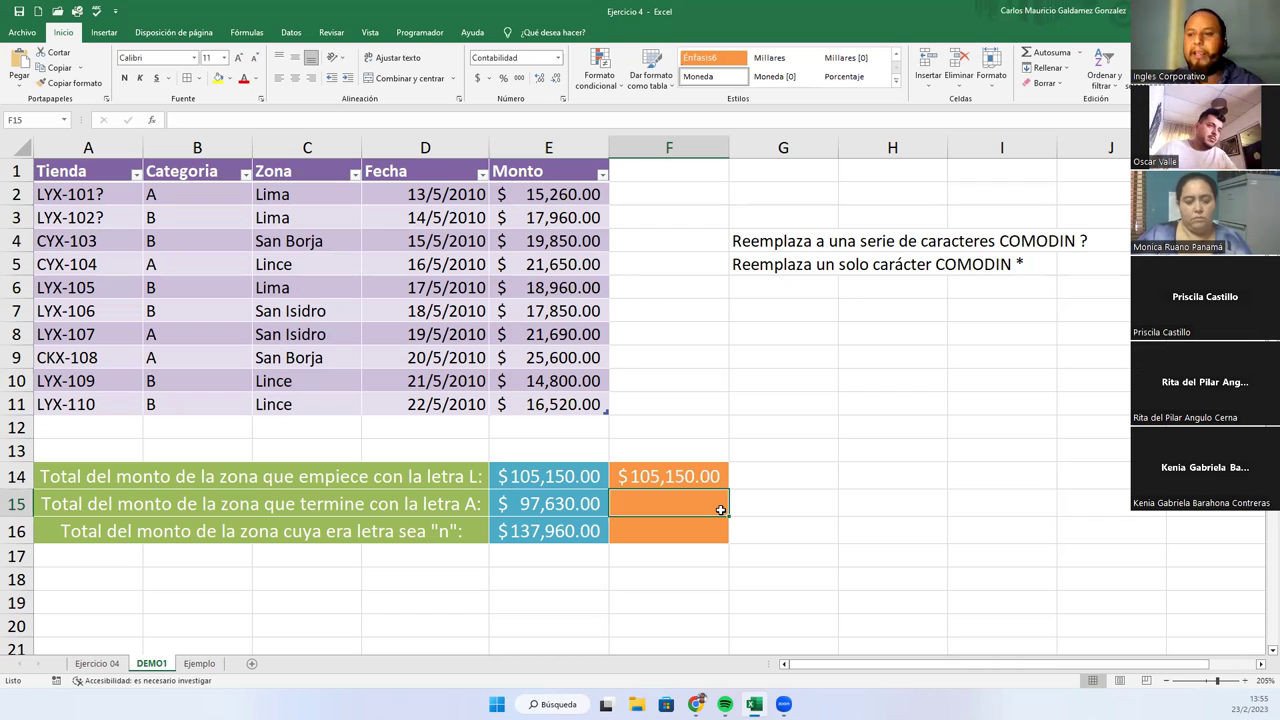
{"action": "key", "text": "Left"}
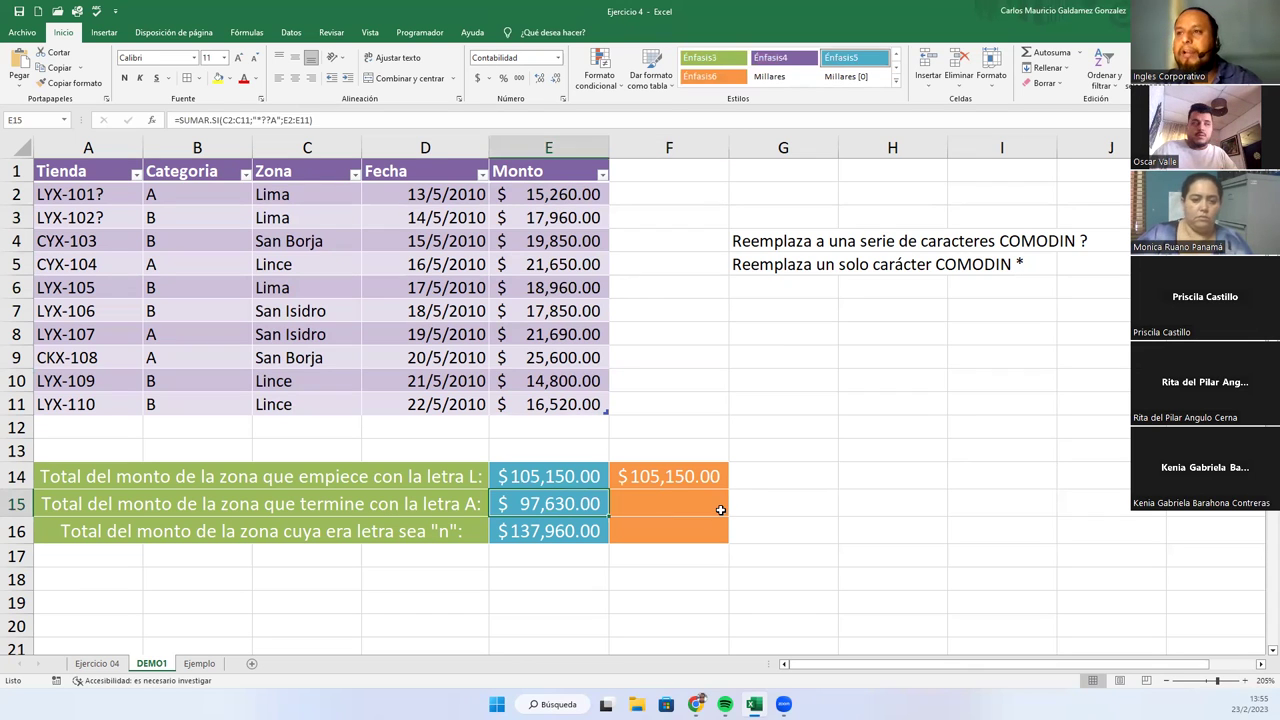
{"action": "left_click", "coordinate": [720, 510]}
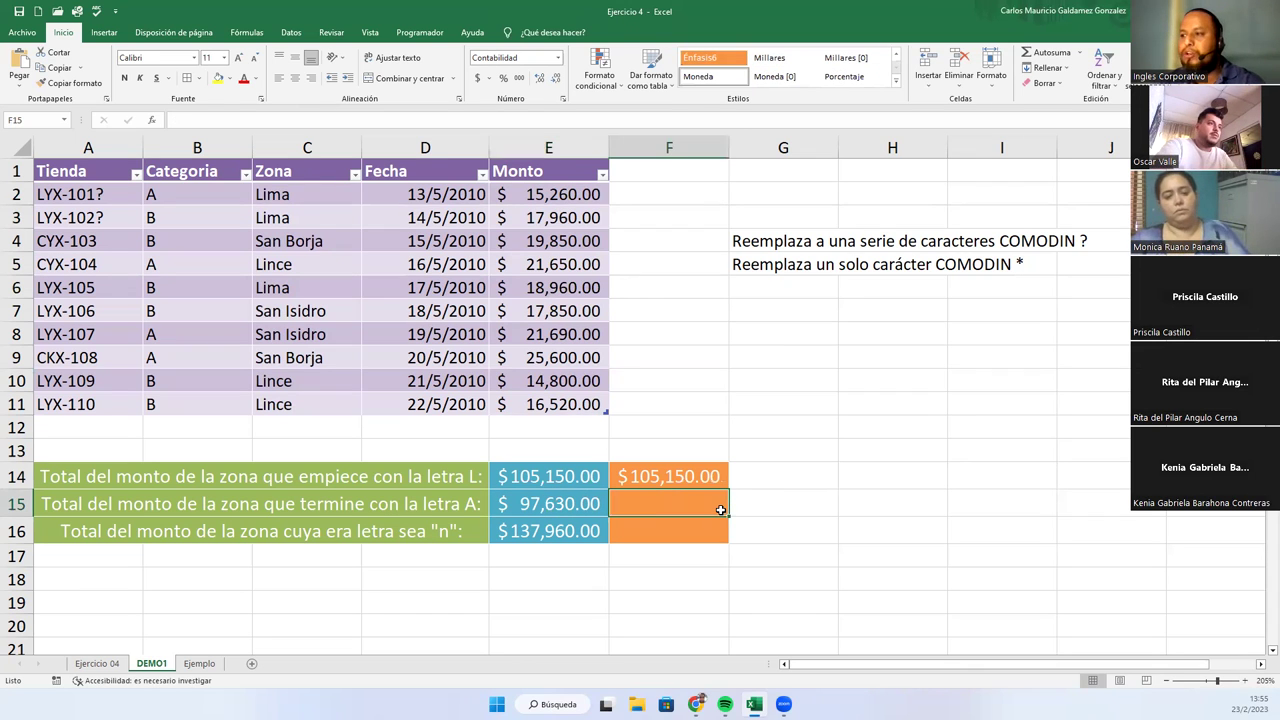
{"action": "key", "text": "Up"}
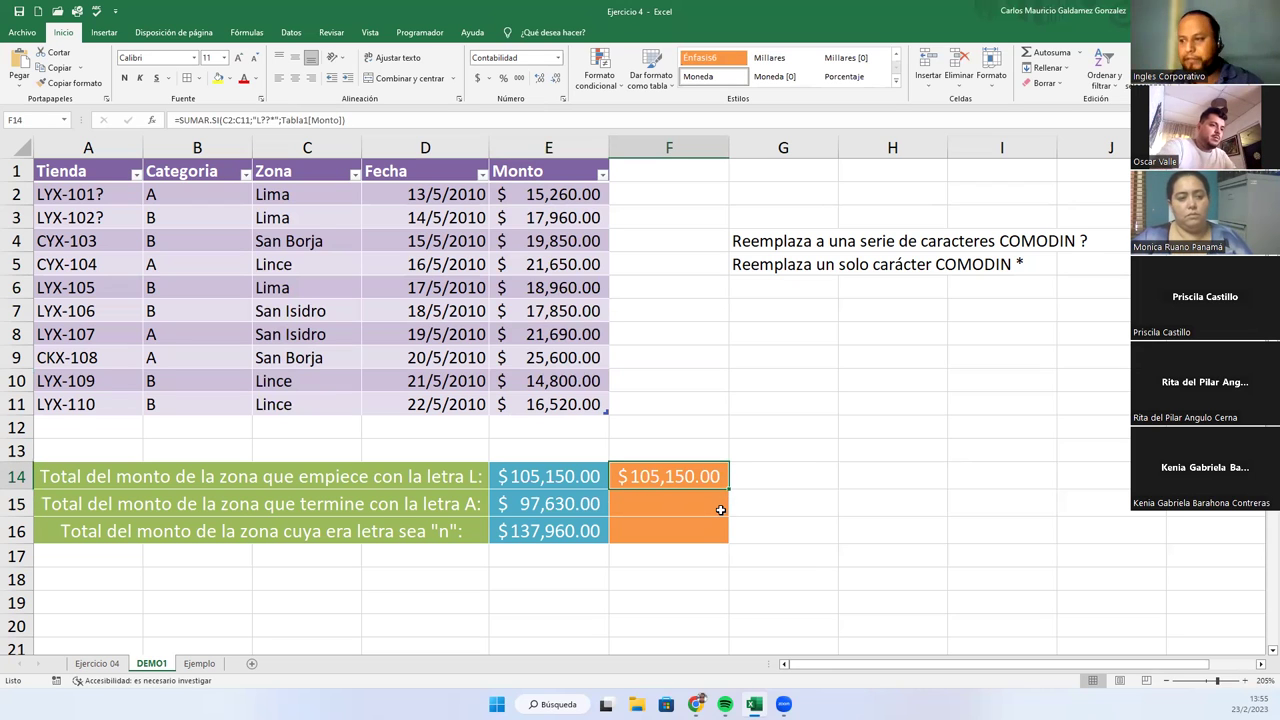
{"action": "left_click", "coordinate": [720, 510]}
{"action": "type", "text": "="}
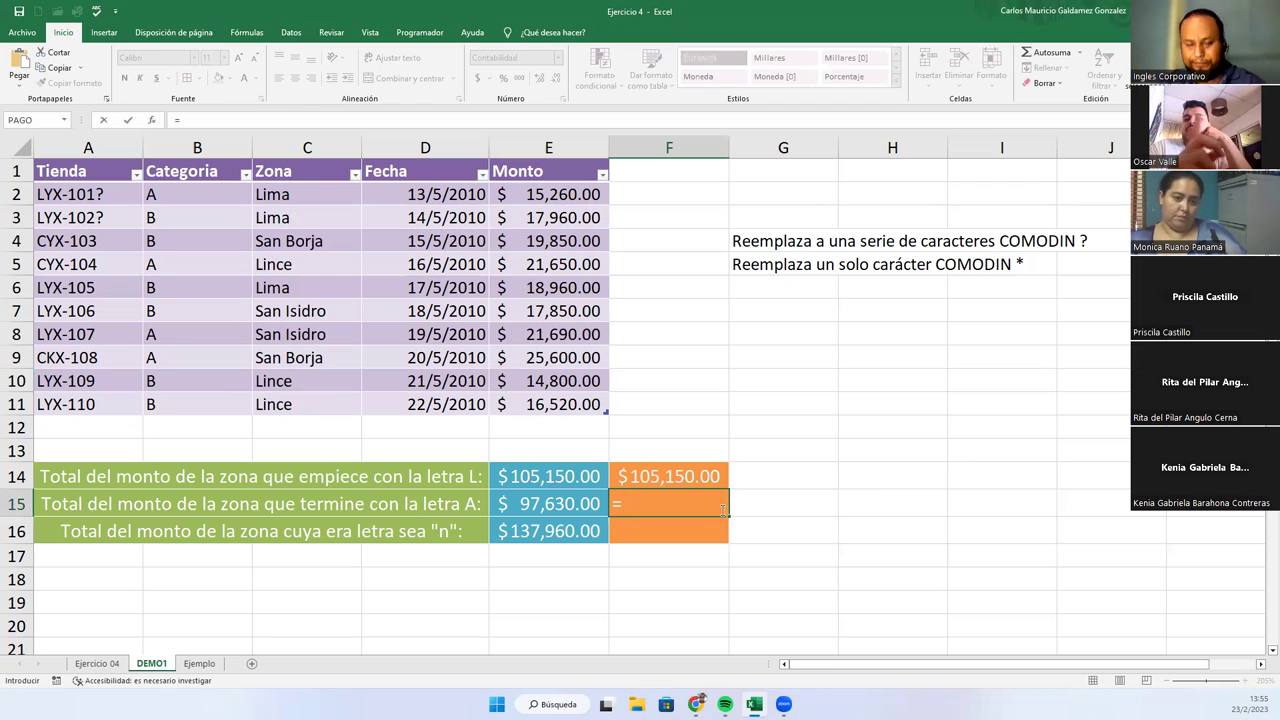
{"action": "key", "text": "Escape"}
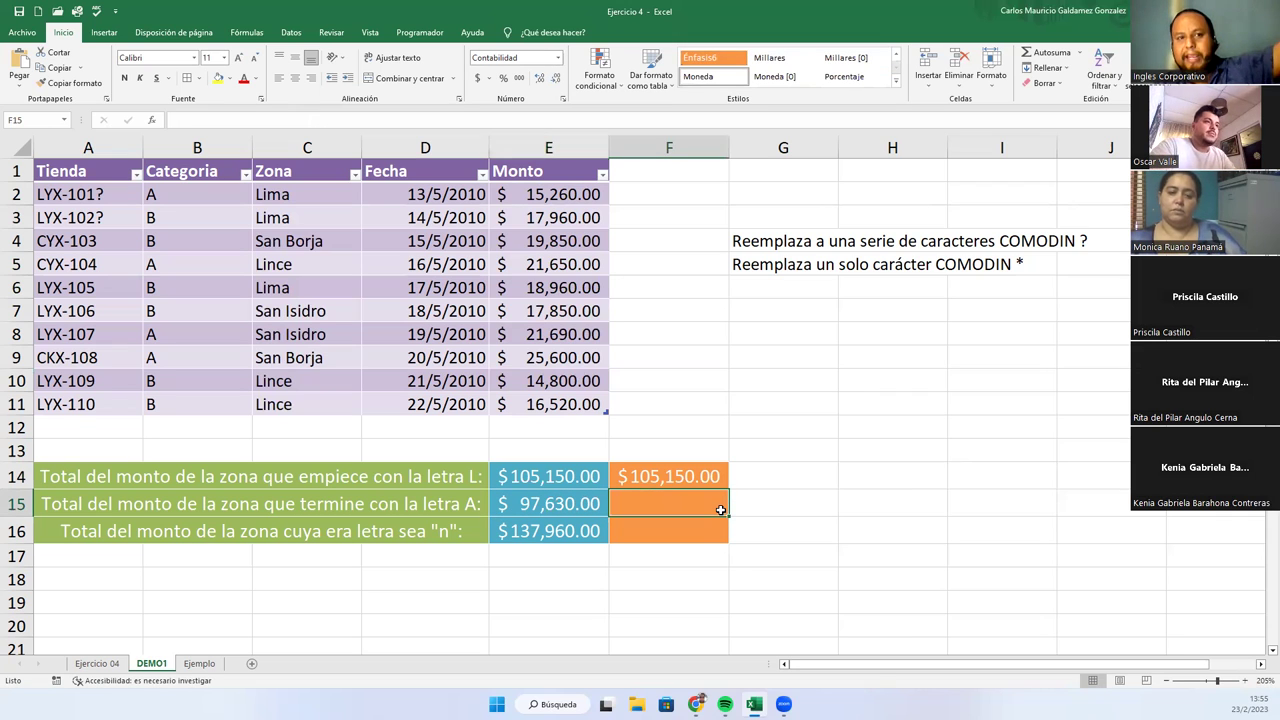
- Enter the formula =SUMAR.SI(Tabla1[Zona];"*??A";Tabla1[Monto]) in F15
{"action": "type", "text": "=sumar."}
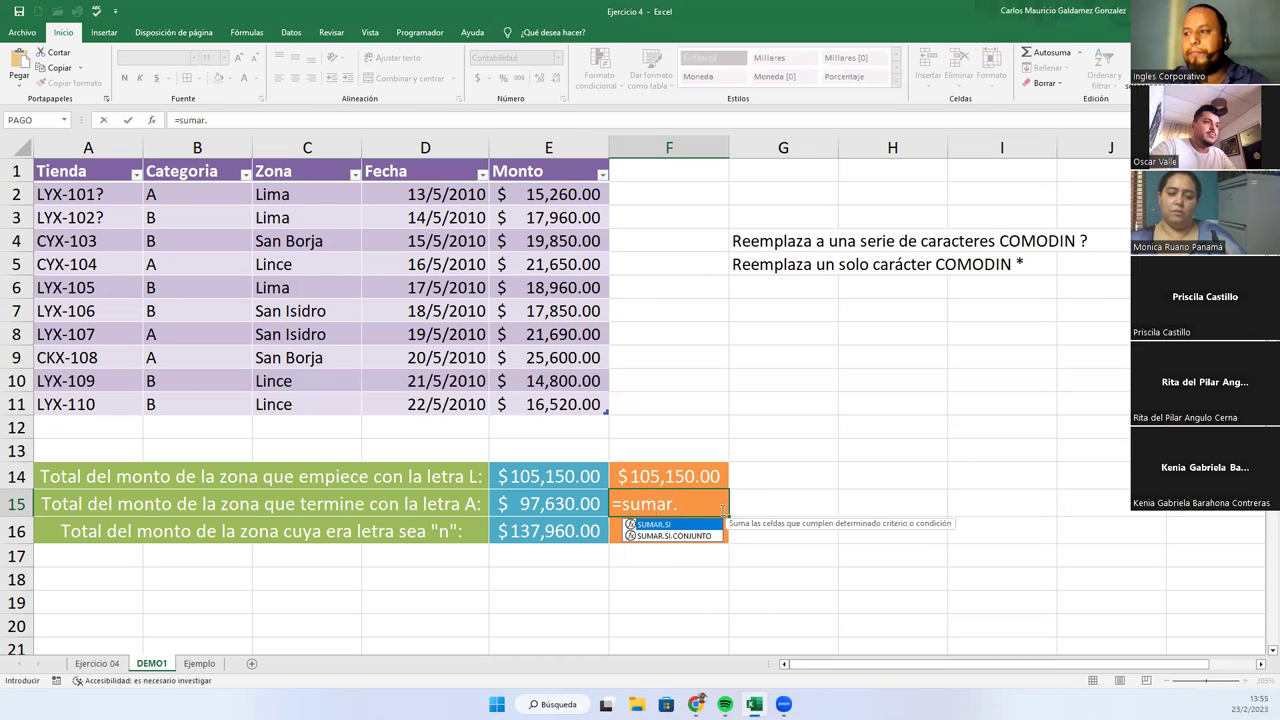
{"action": "key", "text": "Tab"}
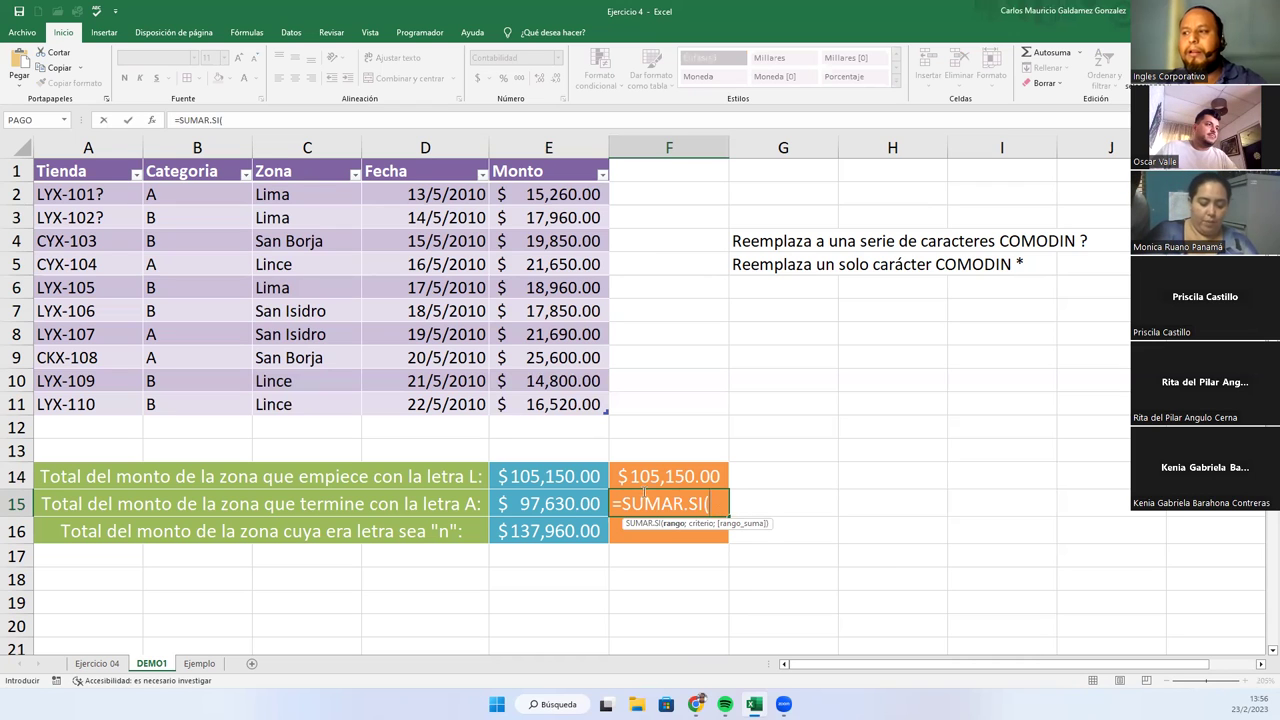
{"action": "left_click_drag", "start_coordinate": [288, 192], "coordinate": [328, 393]}
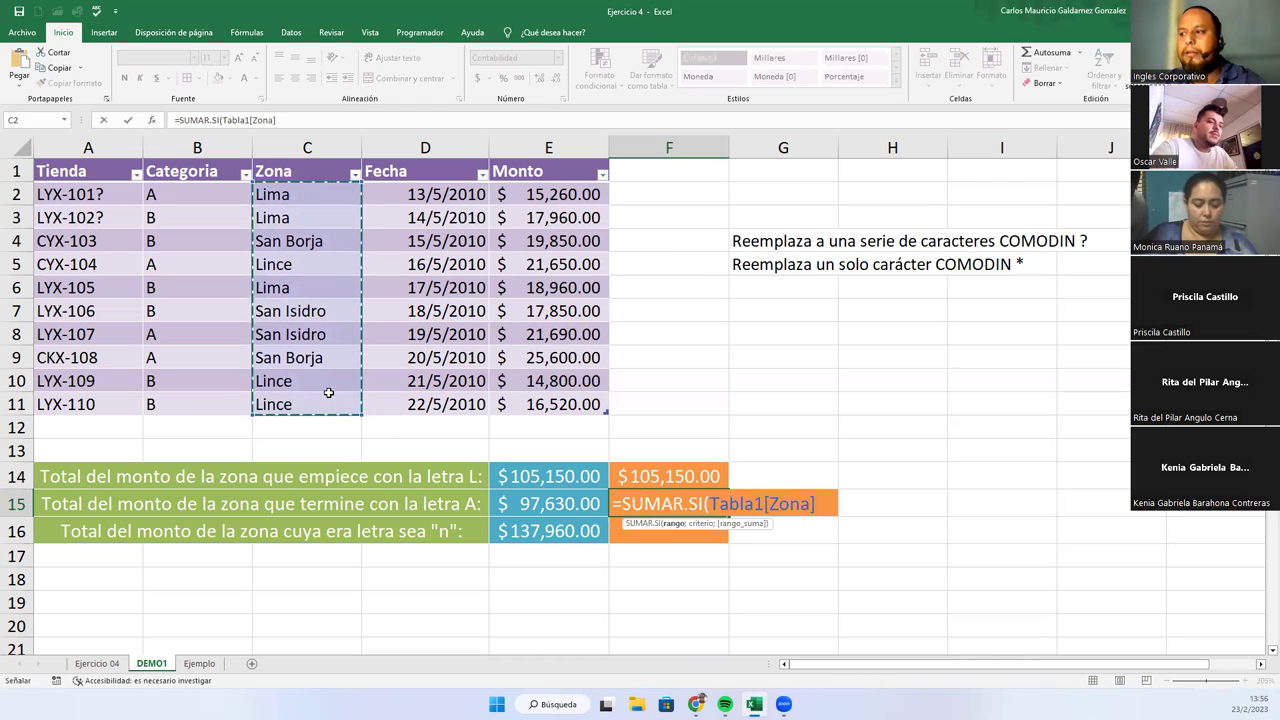
{"action": "type", "text": ";"}
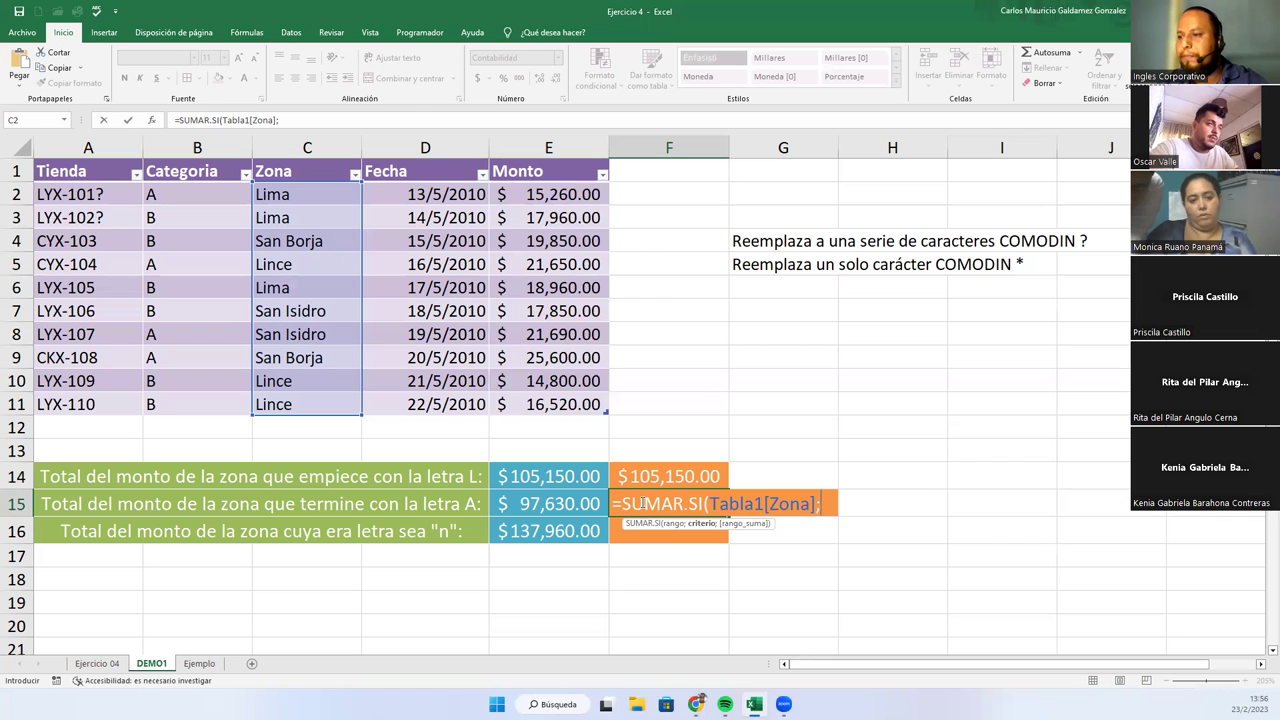
{"action": "type", "text": "\""}
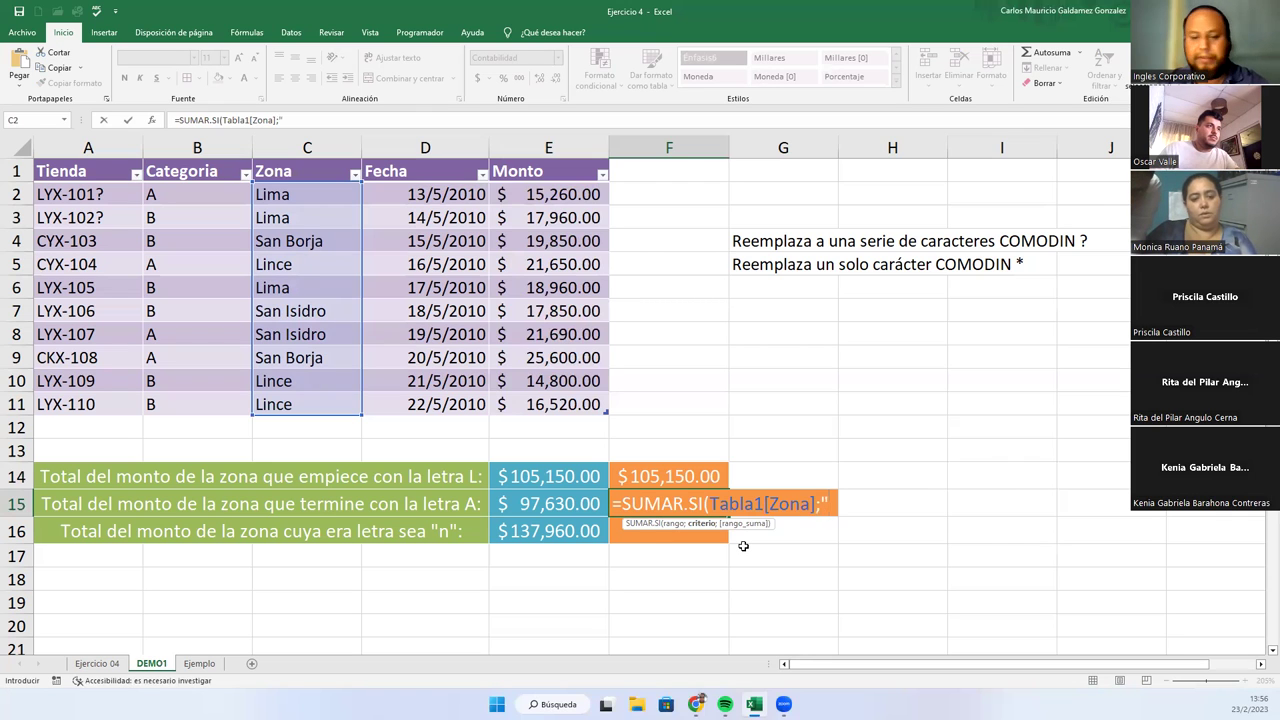
{"action": "type", "text": "*"}
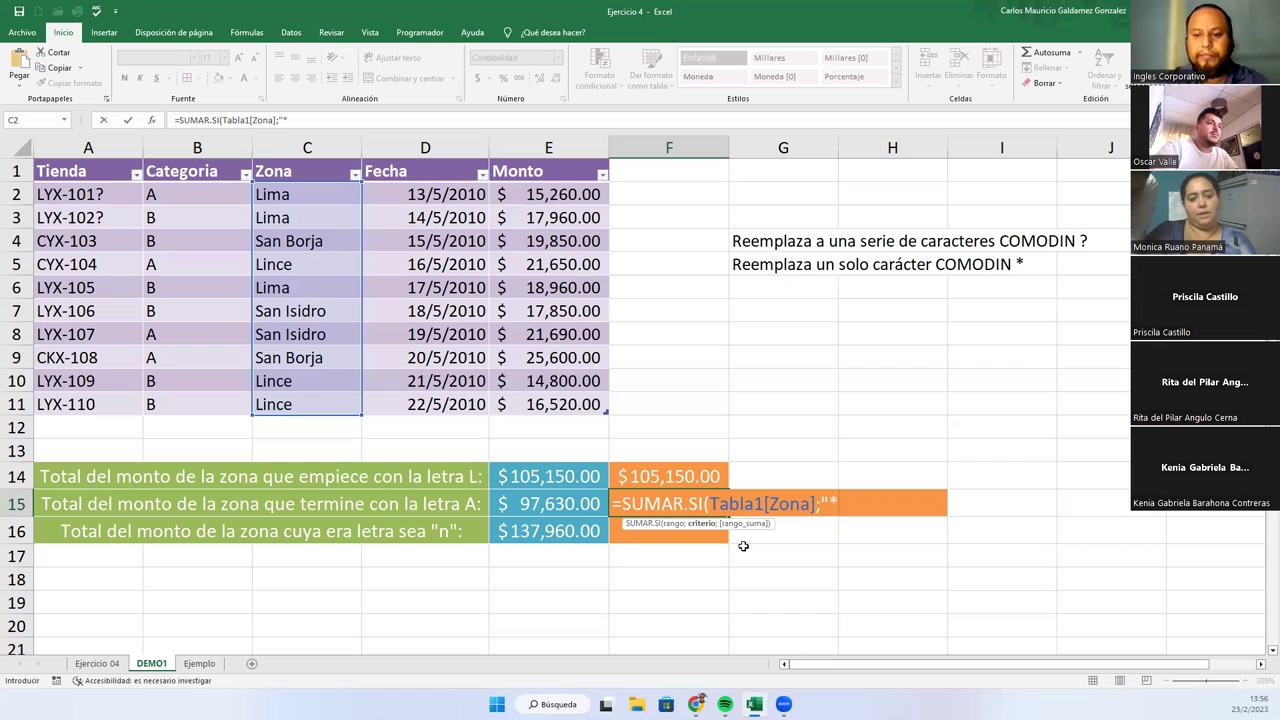
{"action": "type", "text": "??"}
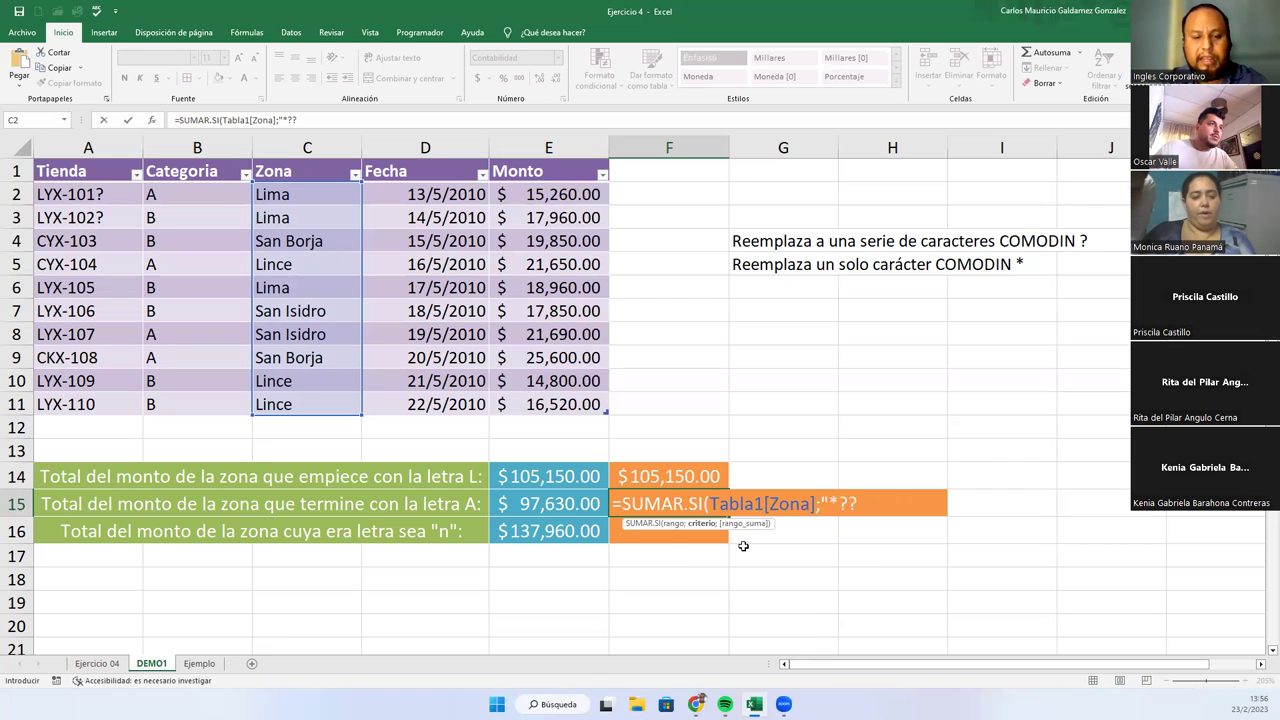
{"action": "type", "text": "A"}
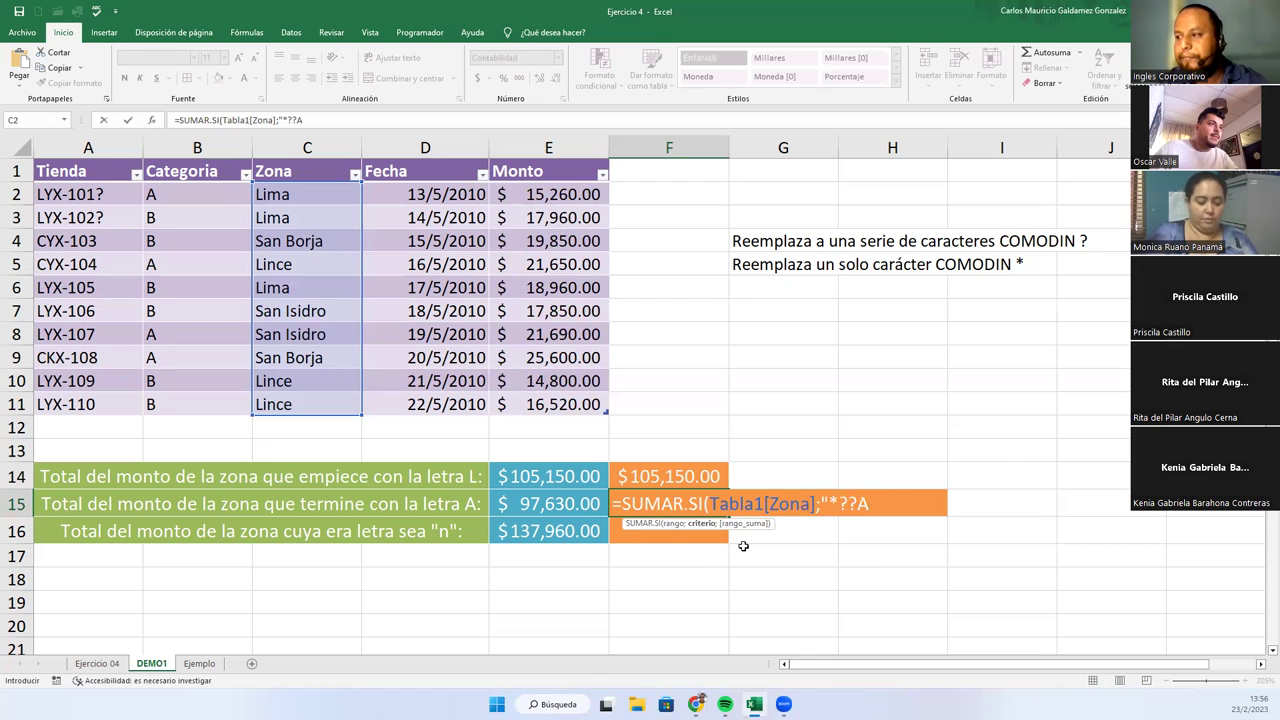
{"action": "type", "text": "\";"}
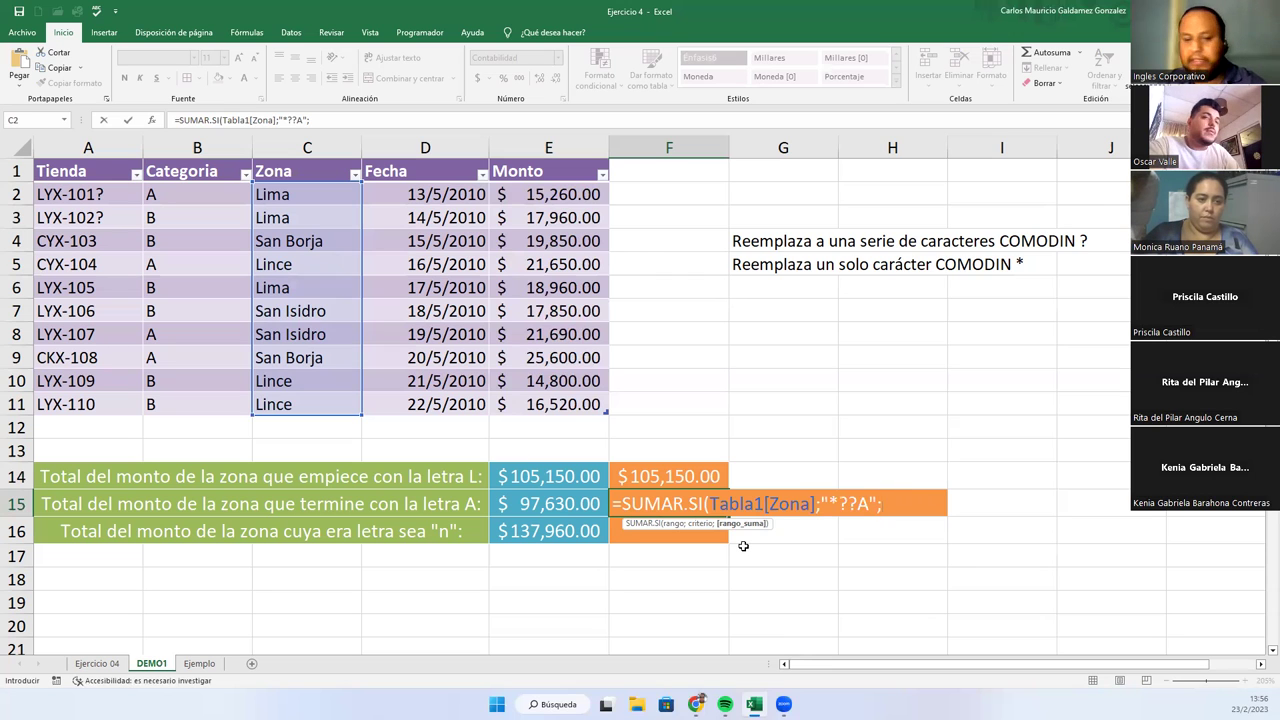
{"action": "left_click_drag", "start_coordinate": [543, 198], "coordinate": [550, 413]}
{"action": "key", "text": "Return"}
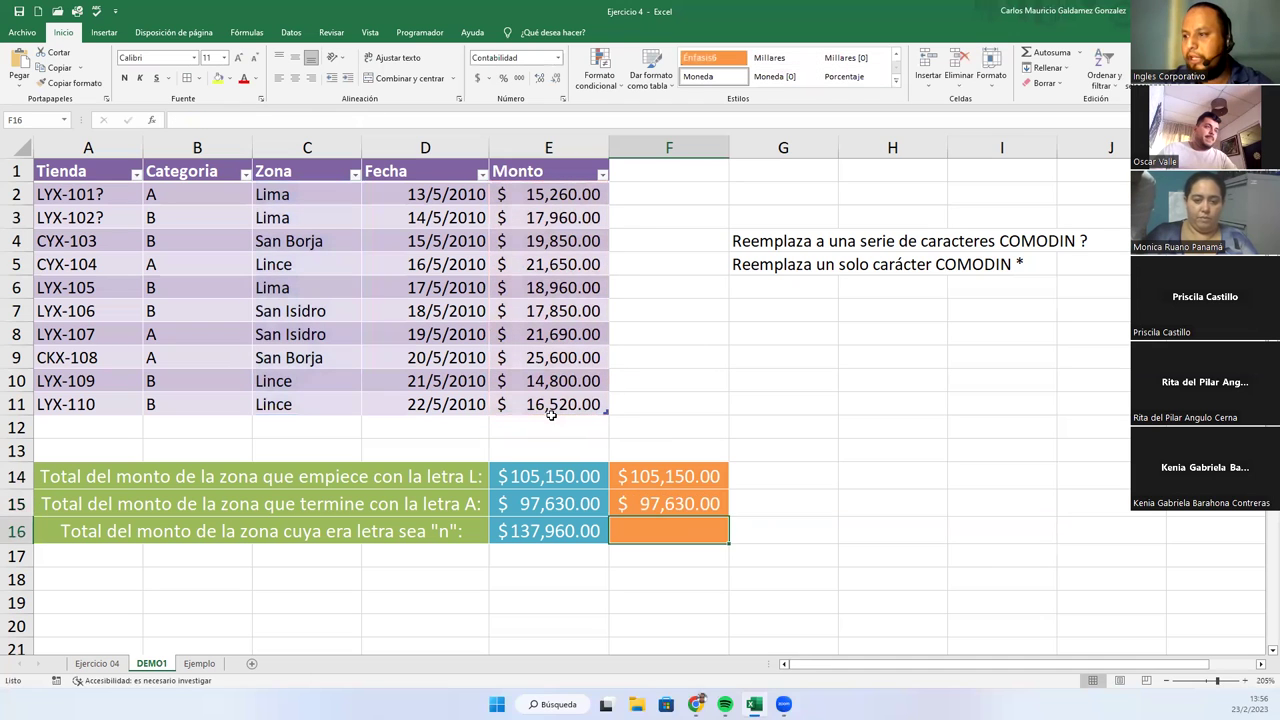
- Select the Monto values of the zones ending in A, E2:E4, E6 and E9, to check the total in F15
{"action": "key", "text": "Up"}
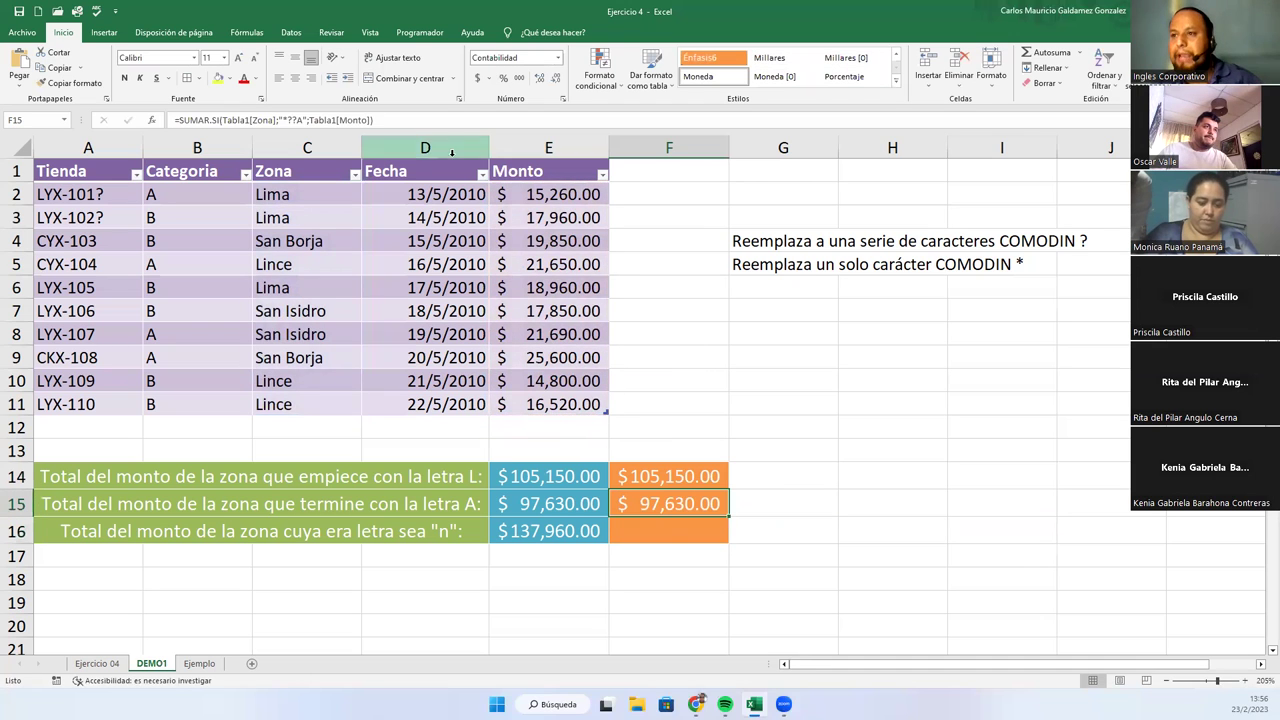
{"action": "left_click_drag", "start_coordinate": [530, 197], "coordinate": [537, 245]}
{"action": "left_click", "coordinate": [546, 287], "text": "ctrl"}
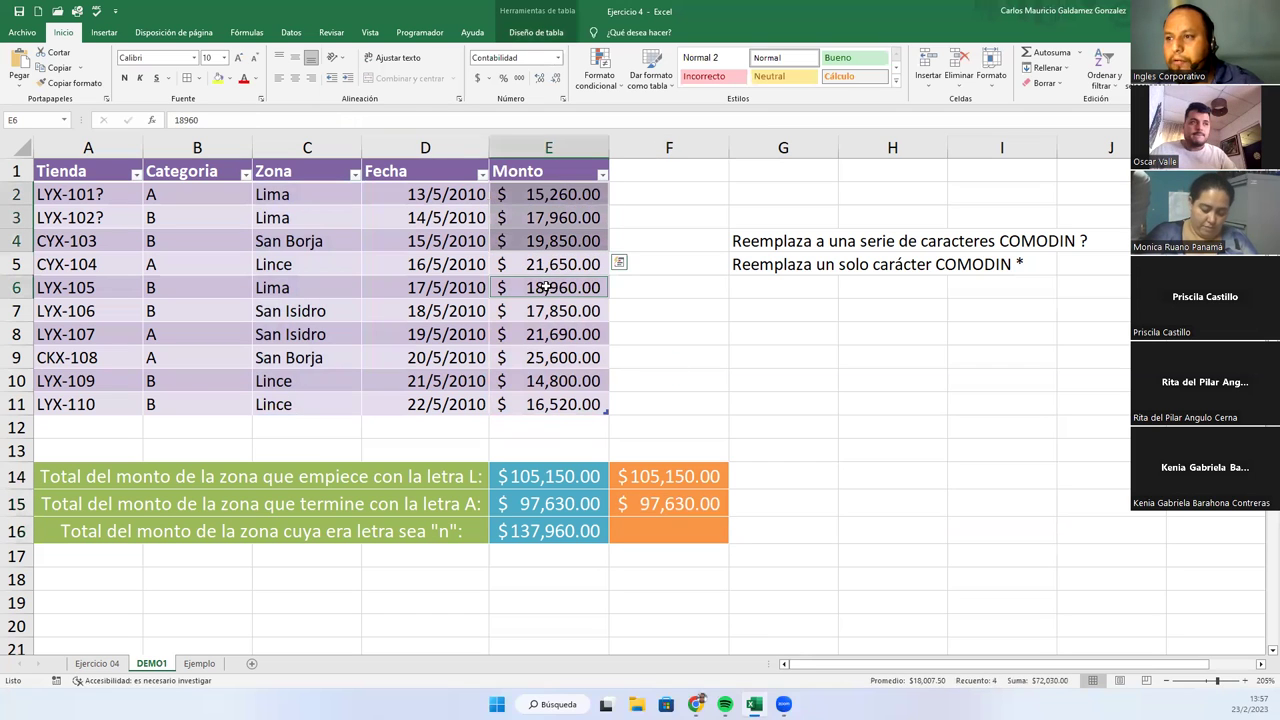
{"action": "left_click", "coordinate": [533, 357], "text": "ctrl"}
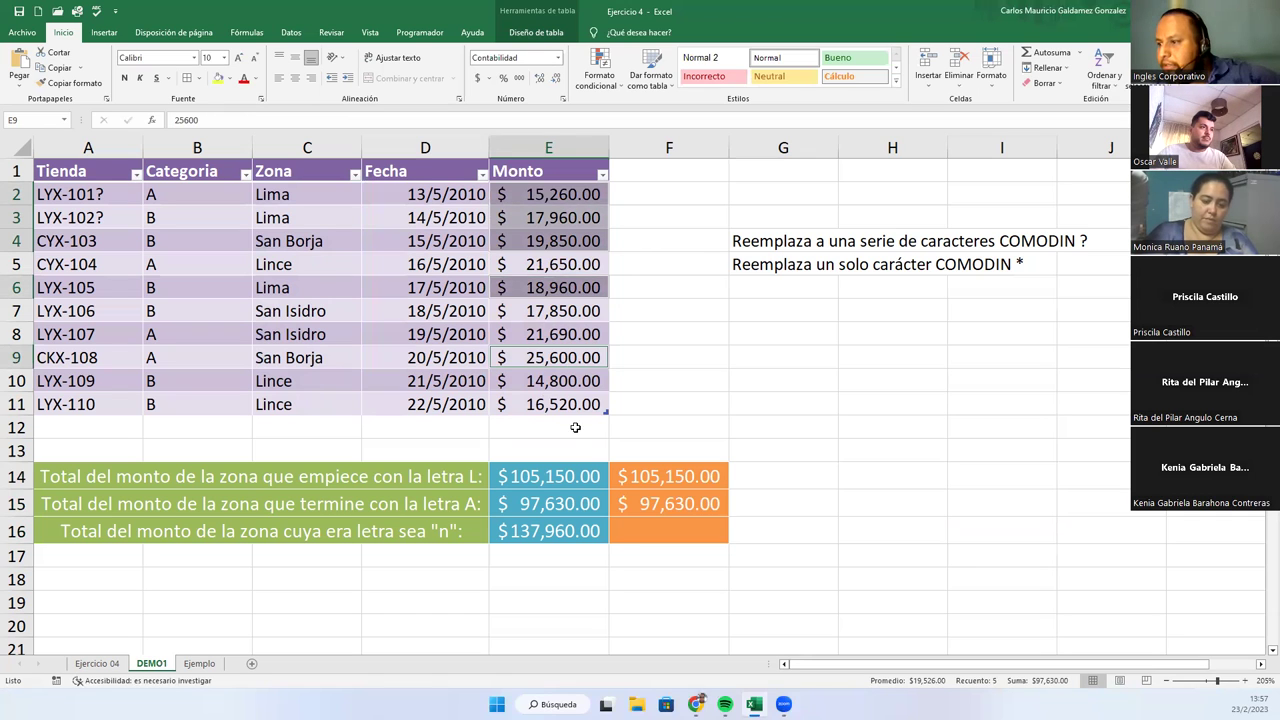
- Remove the leading asterisk from the F15 formula so its criterion reads "??A"
{"action": "left_click", "coordinate": [662, 503]}
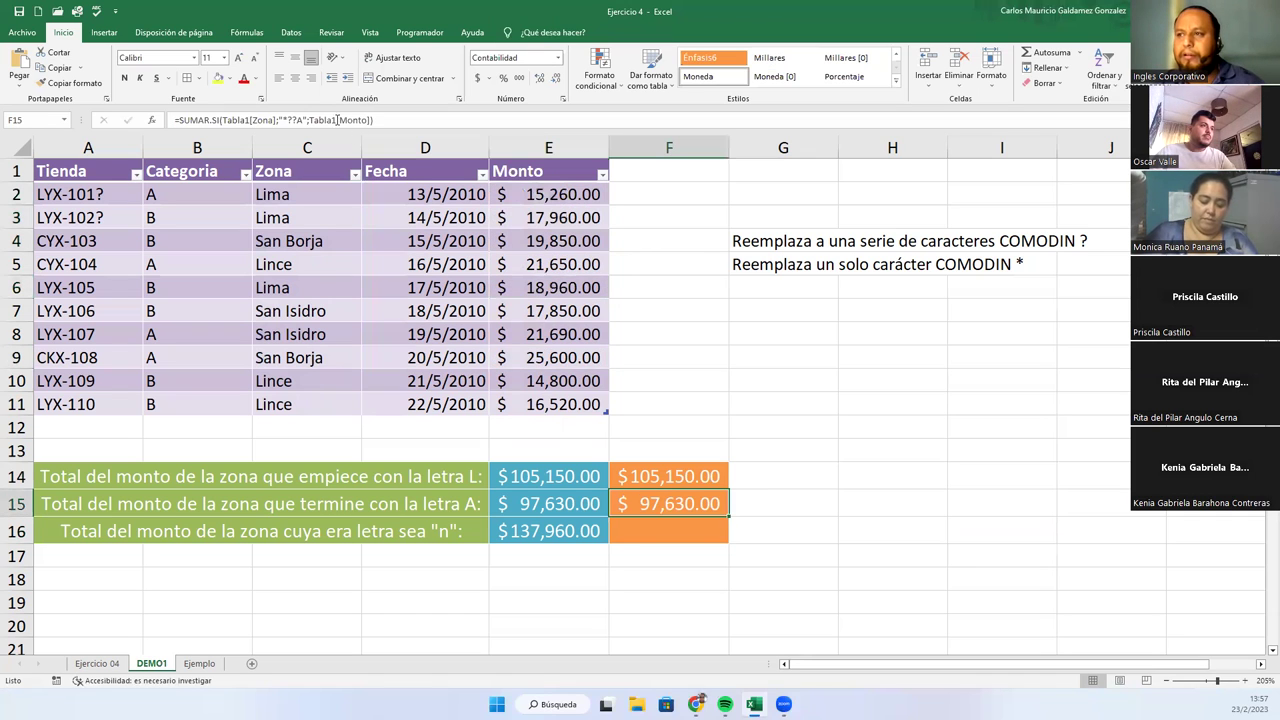
{"action": "left_click", "coordinate": [289, 120]}
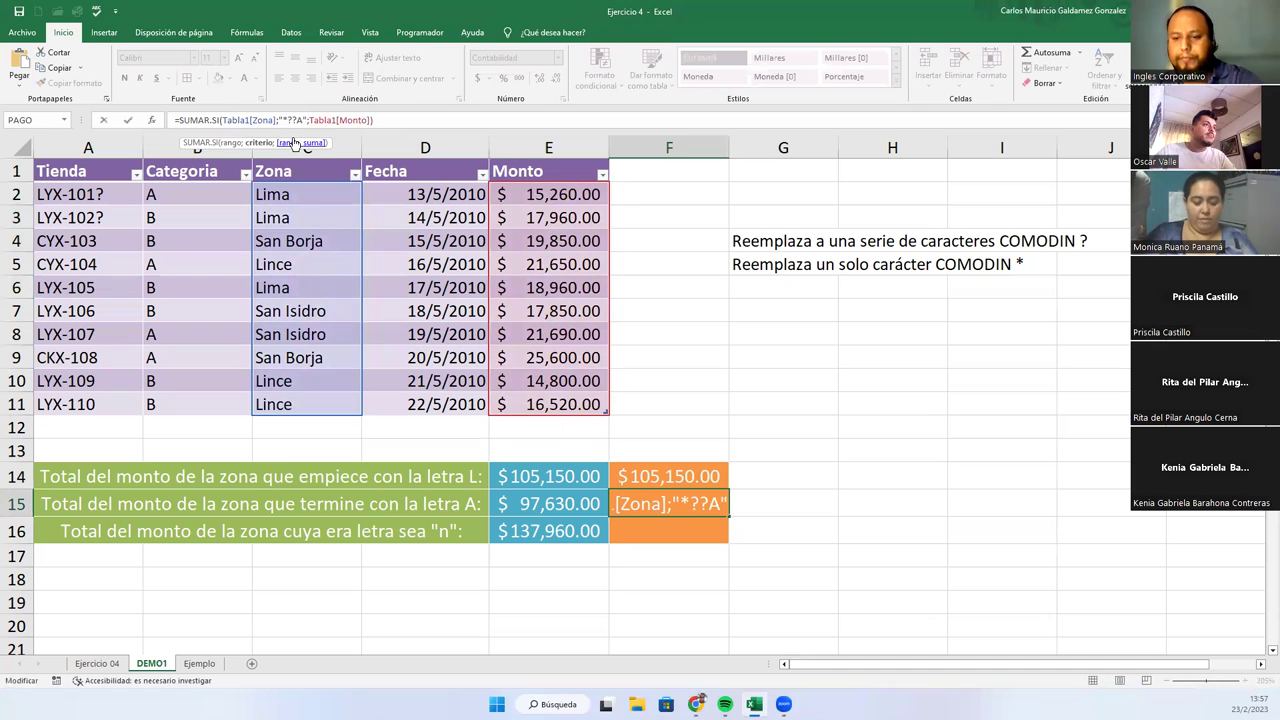
{"action": "key", "text": "BackSpace"}
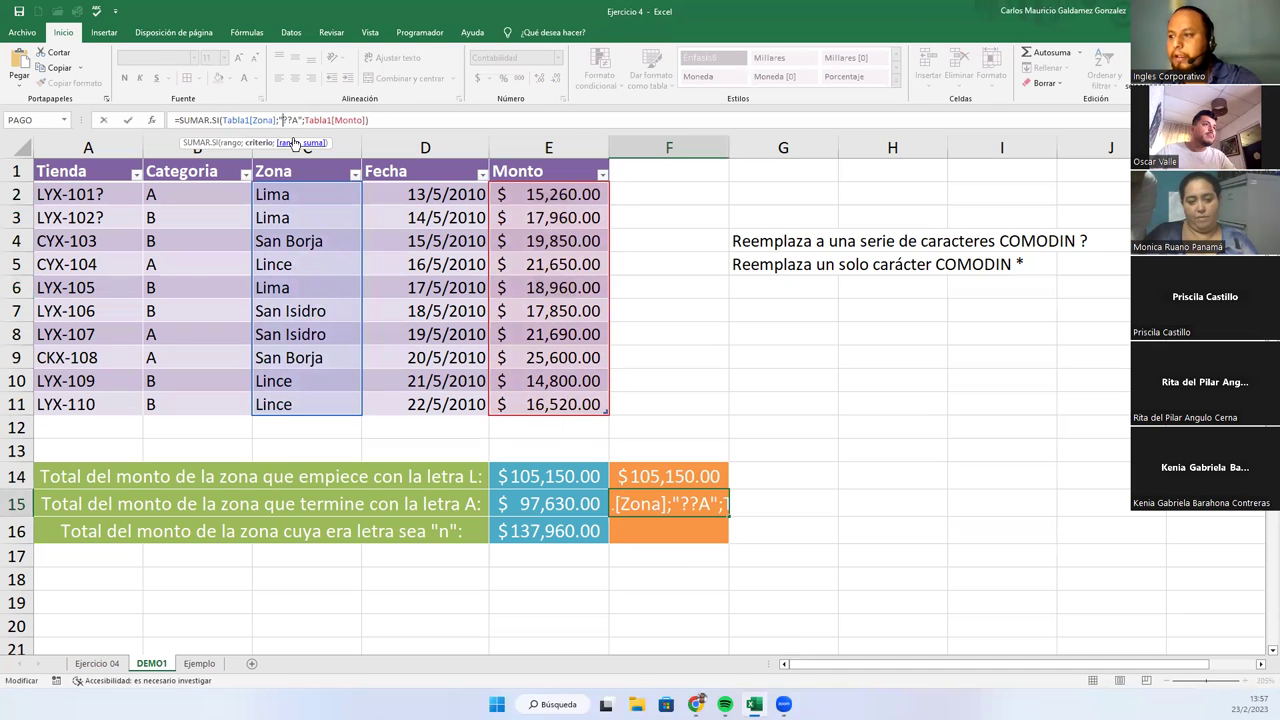
{"action": "key", "text": "Return"}
{"action": "key", "text": "Up"}
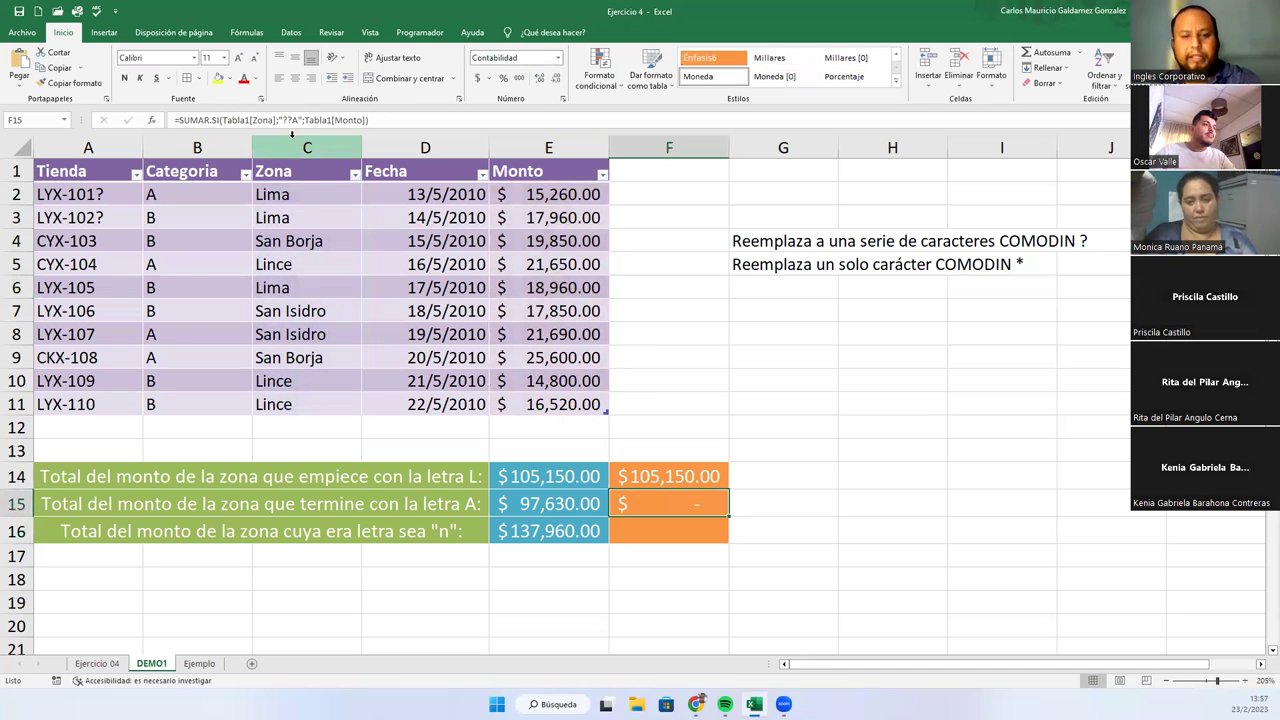
- Add an asterisk after the letter in the F15 formula so its criterion reads "??A*"
{"action": "left_click", "coordinate": [301, 120]}
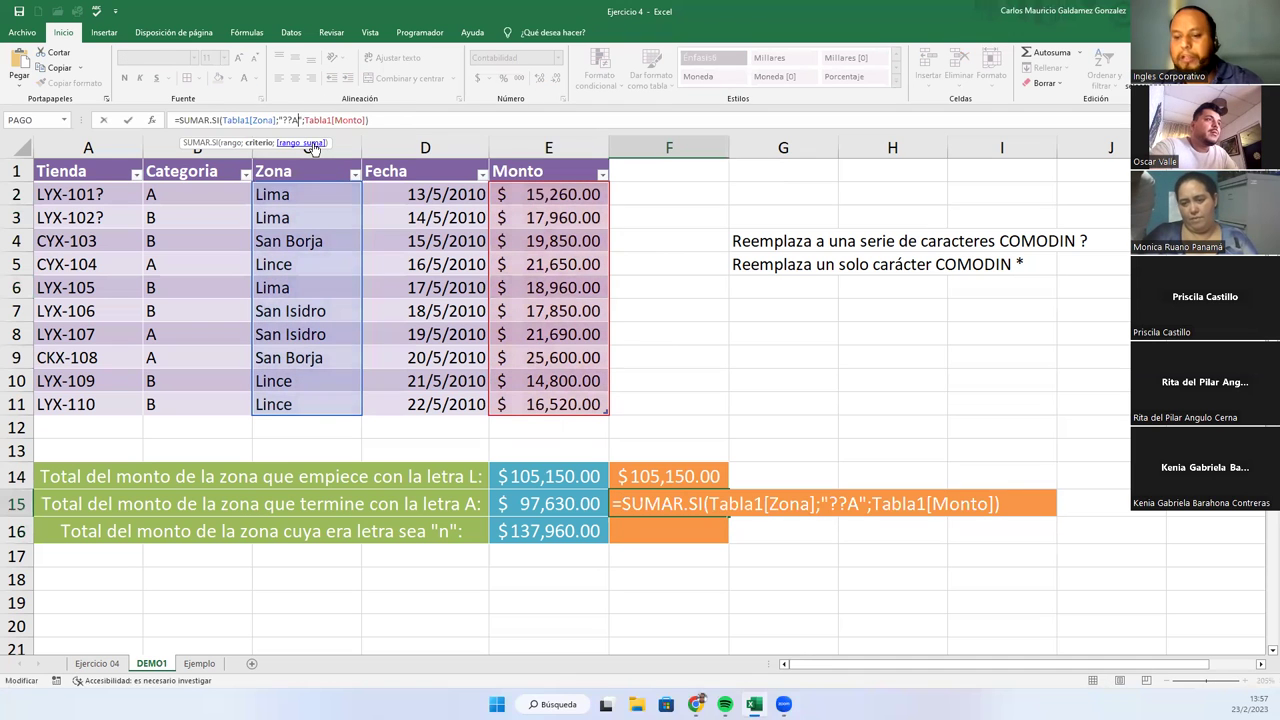
{"action": "type", "text": "*"}
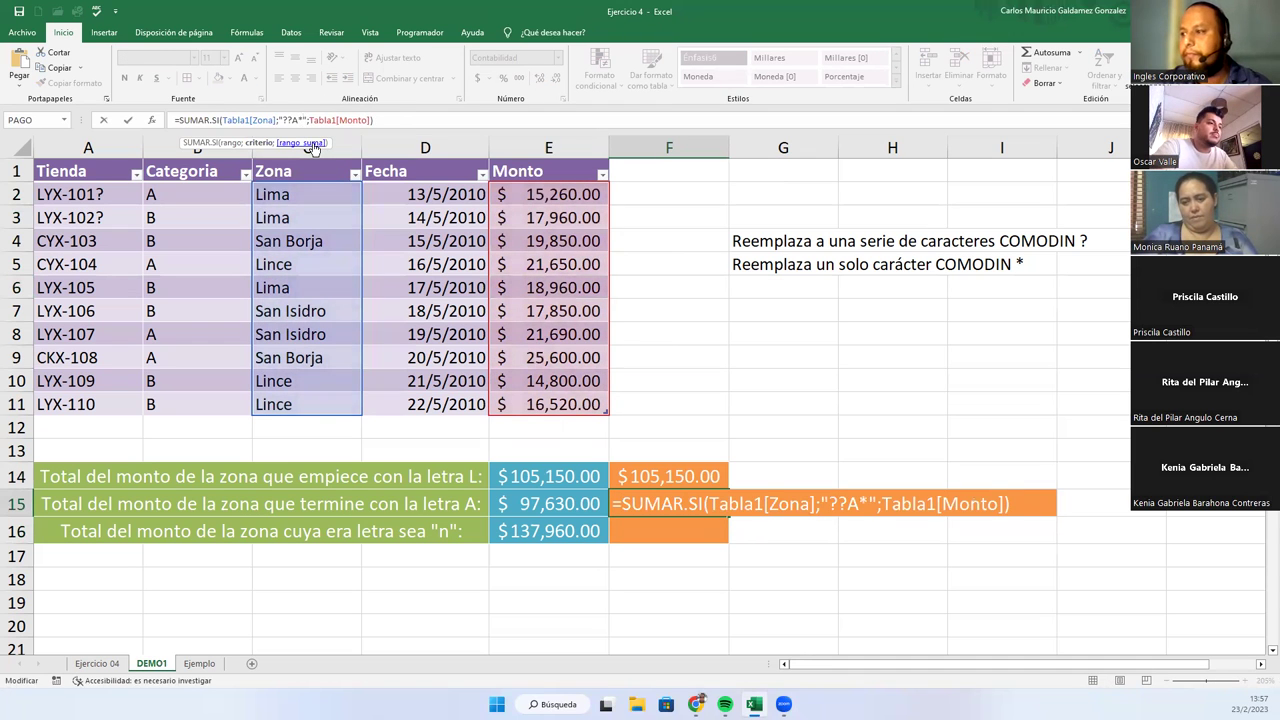
{"action": "key", "text": "Return"}
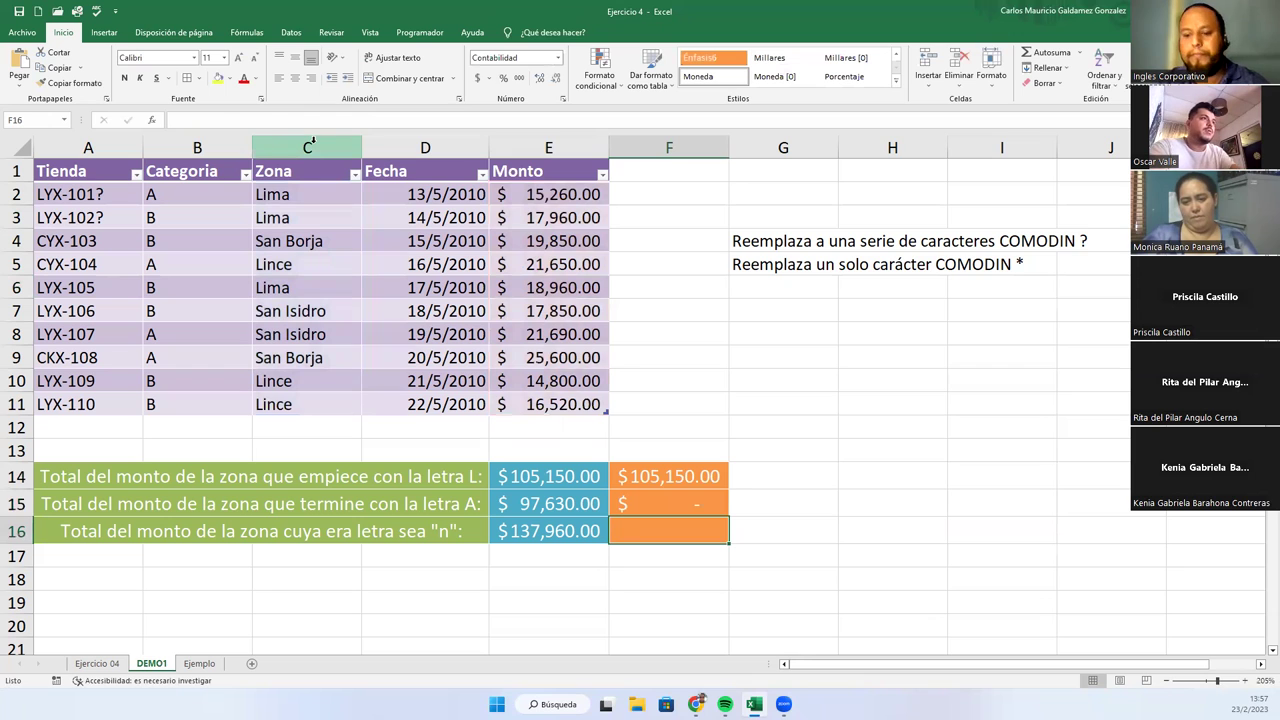
- Reopen the F15 formula and highlight the asterisk at the end of its criterion to examine the wildcard order
{"action": "key", "text": "Up"}
{"action": "left_click", "coordinate": [292, 120]}
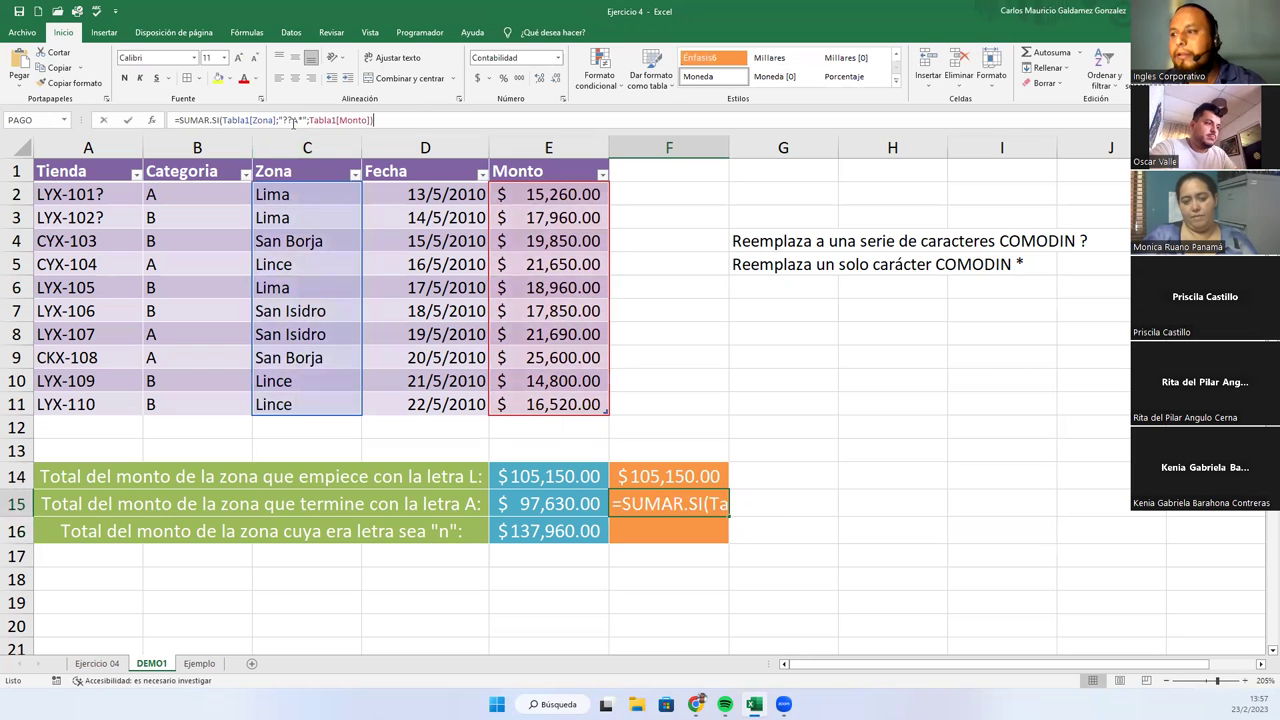
{"action": "left_click", "coordinate": [693, 504]}
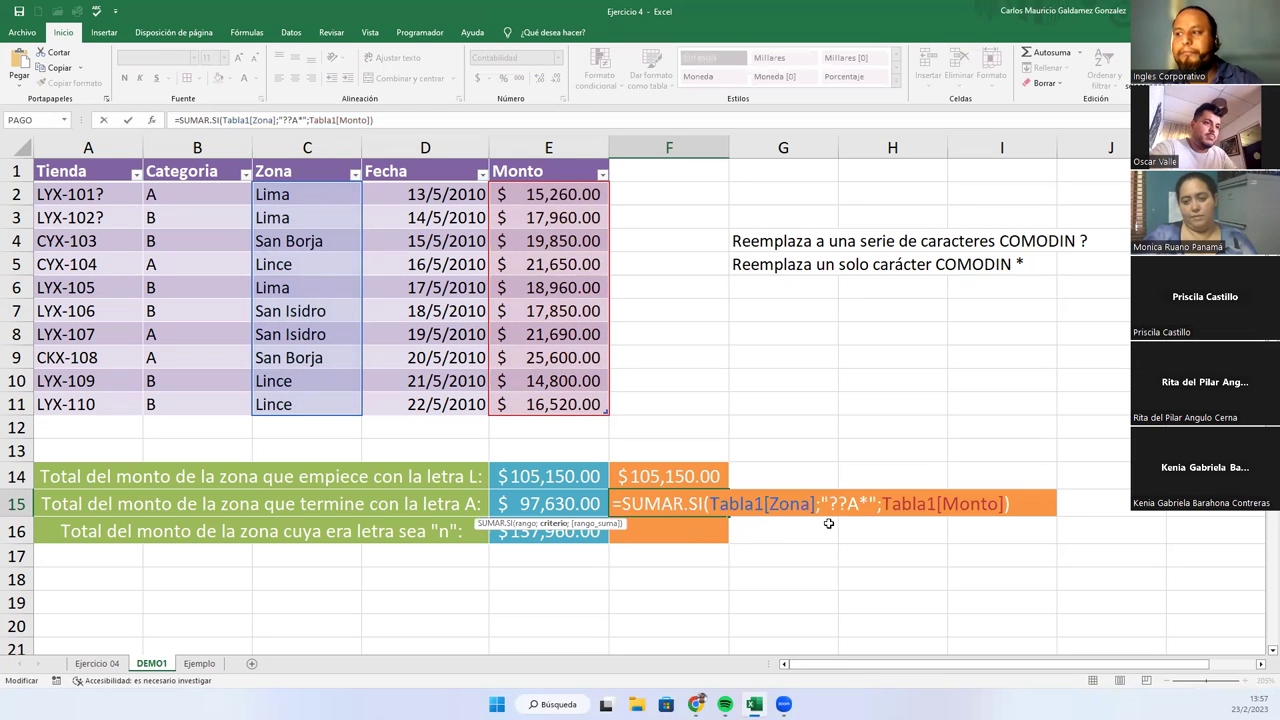
{"action": "left_click", "coordinate": [869, 504]}
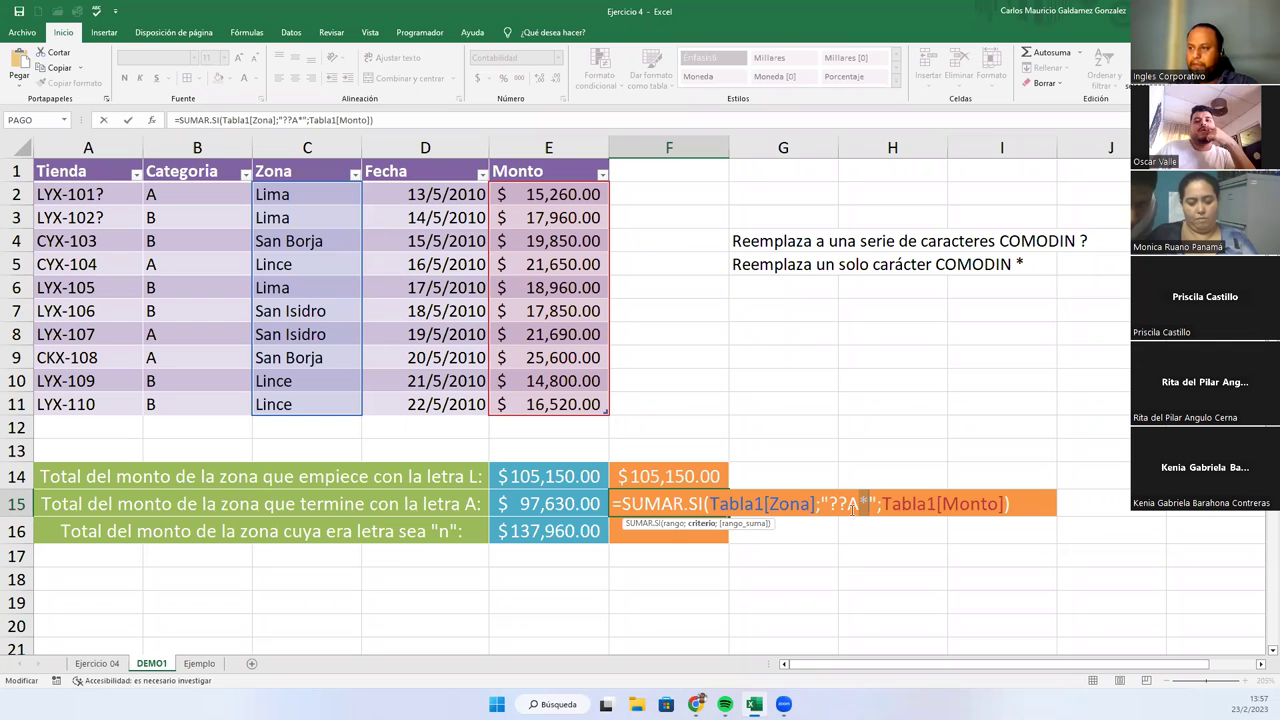
{"action": "key", "text": "Return"}
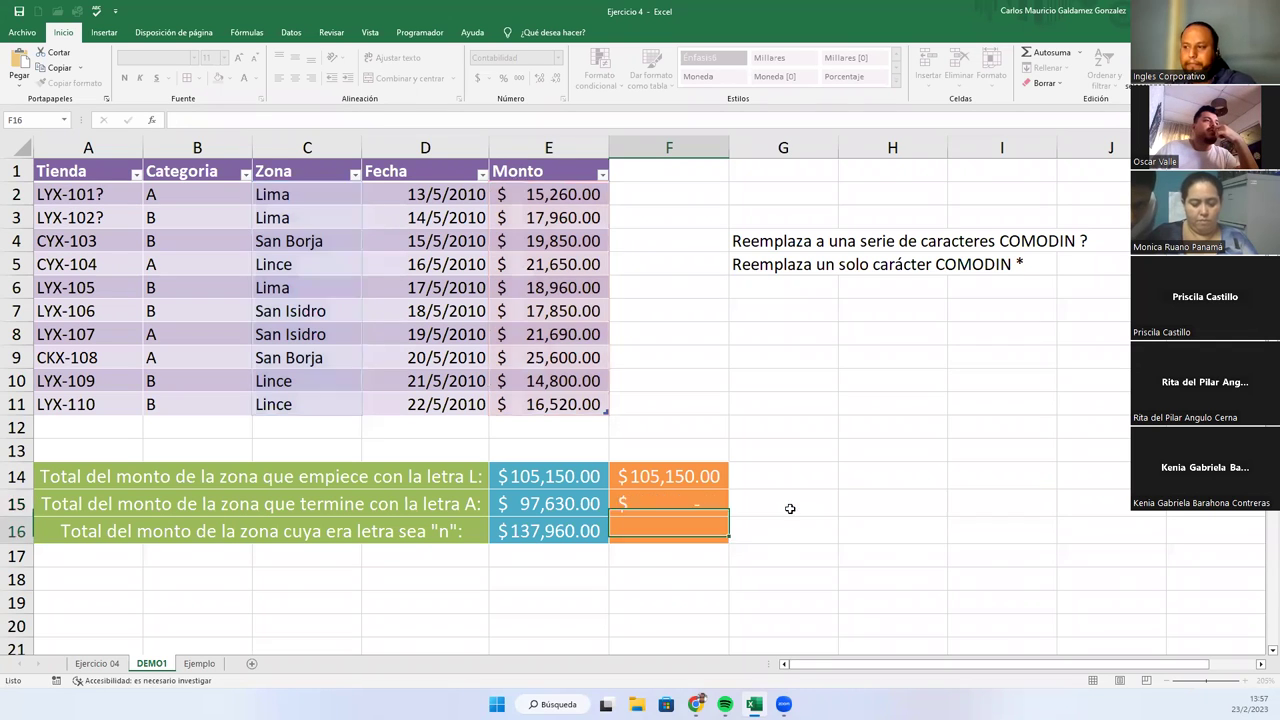
- Move the asterisk before the letter in the F15 formula so its criterion reads "??*A"
{"action": "left_click", "coordinate": [684, 510]}
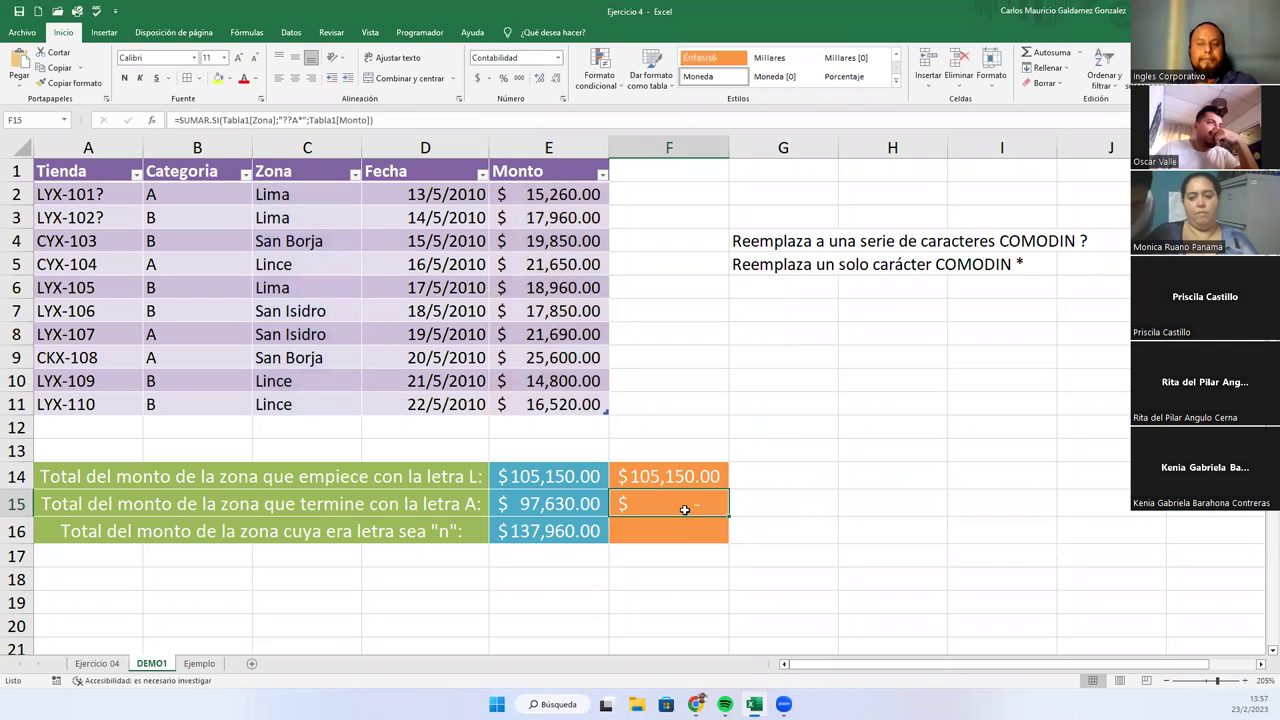
{"action": "key", "text": "F2"}
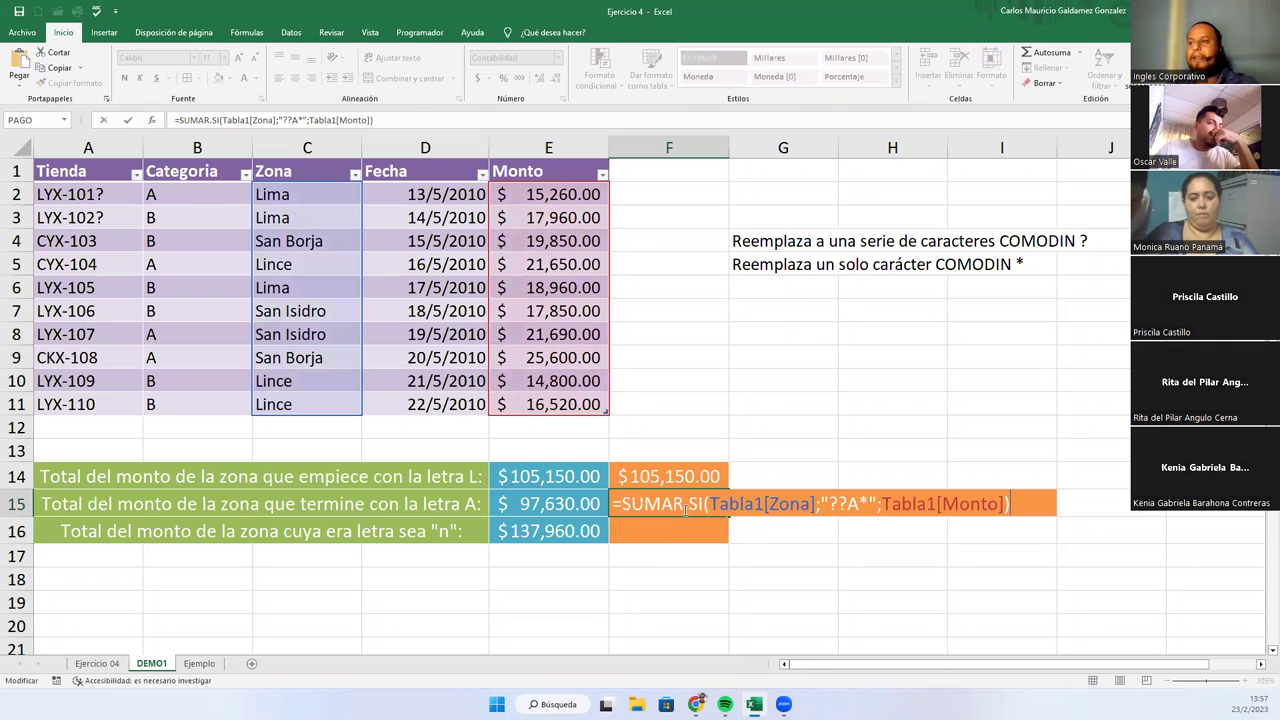
{"action": "left_click", "coordinate": [847, 505]}
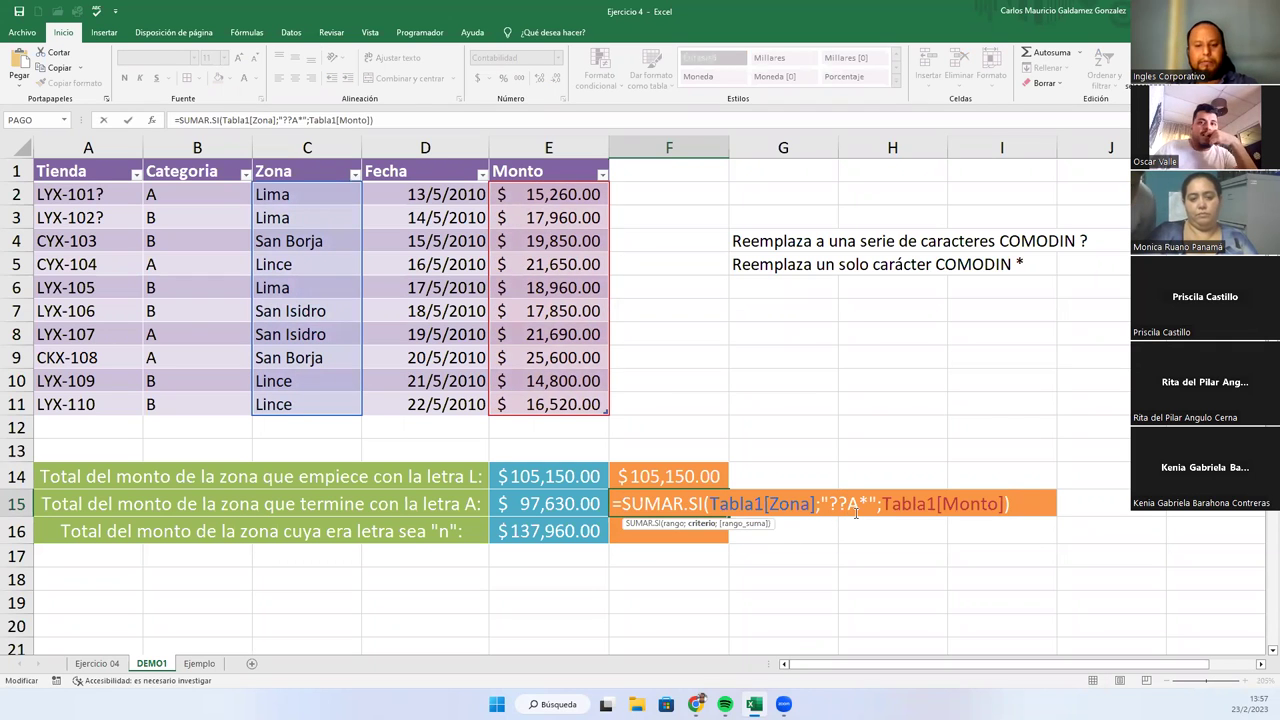
{"action": "type", "text": "*"}
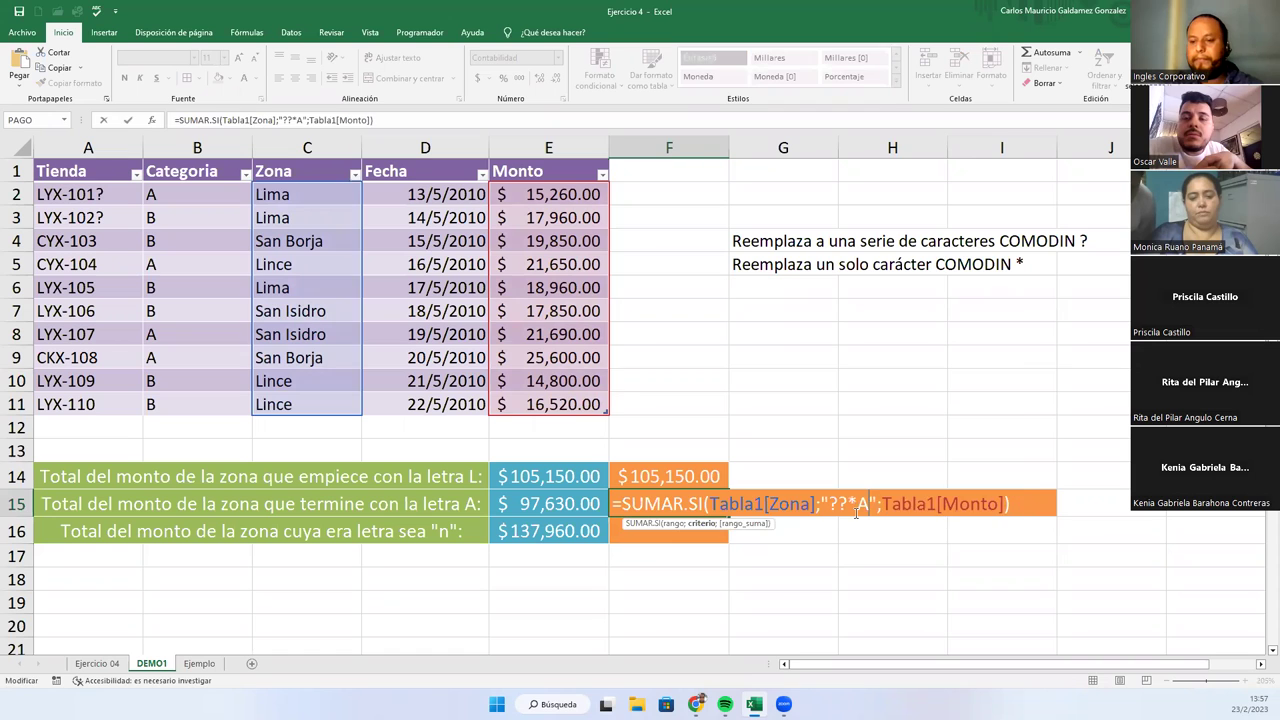
{"action": "key", "text": "Return"}
{"action": "key", "text": "Up"}
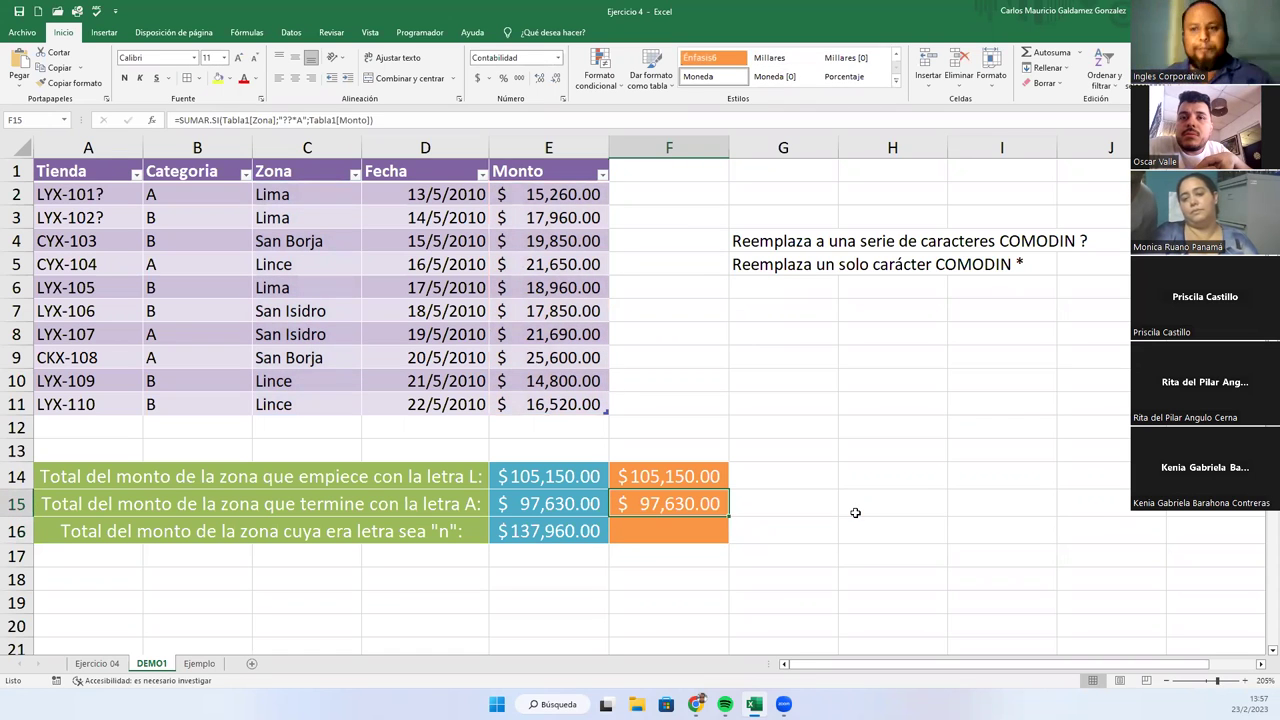
- Move the asterisk ahead of the two question marks in the F15 formula so its criterion reads "*??A"
{"action": "key", "text": "F2"}
{"action": "key", "text": "Left"}
{"action": "key", "text": "Left"}
{"action": "key", "text": "Left"}
{"action": "key", "text": "Left"}
{"action": "key", "text": "Left"}
{"action": "key", "text": "Left"}
{"action": "key", "text": "Left"}
{"action": "key", "text": "Left"}
{"action": "key", "text": "Left"}
{"action": "key", "text": "Left"}
{"action": "key", "text": "Left"}
{"action": "key", "text": "Left"}
{"action": "key", "text": "Left"}
{"action": "key", "text": "Left"}
{"action": "key", "text": "Left"}
{"action": "key", "text": "Left"}
{"action": "key", "text": "Left"}
{"action": "key", "text": "Left"}
{"action": "key", "text": "Left"}
{"action": "key", "text": "Left"}
{"action": "key", "text": "Left"}
{"action": "key", "text": "Right"}
{"action": "type", "text": "*"}
{"action": "key", "text": "Right"}
{"action": "key", "text": "Right"}
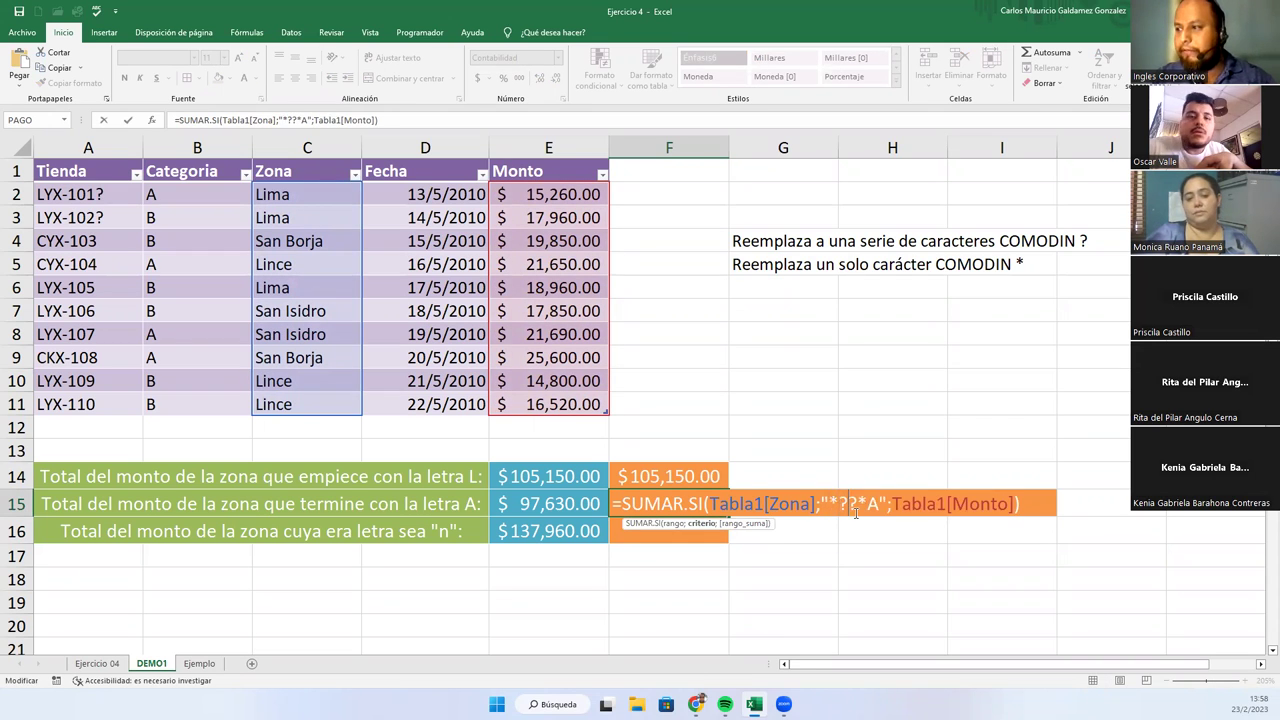
{"action": "key", "text": "Delete"}
{"action": "key", "text": "Return"}
{"action": "key", "text": "Up"}
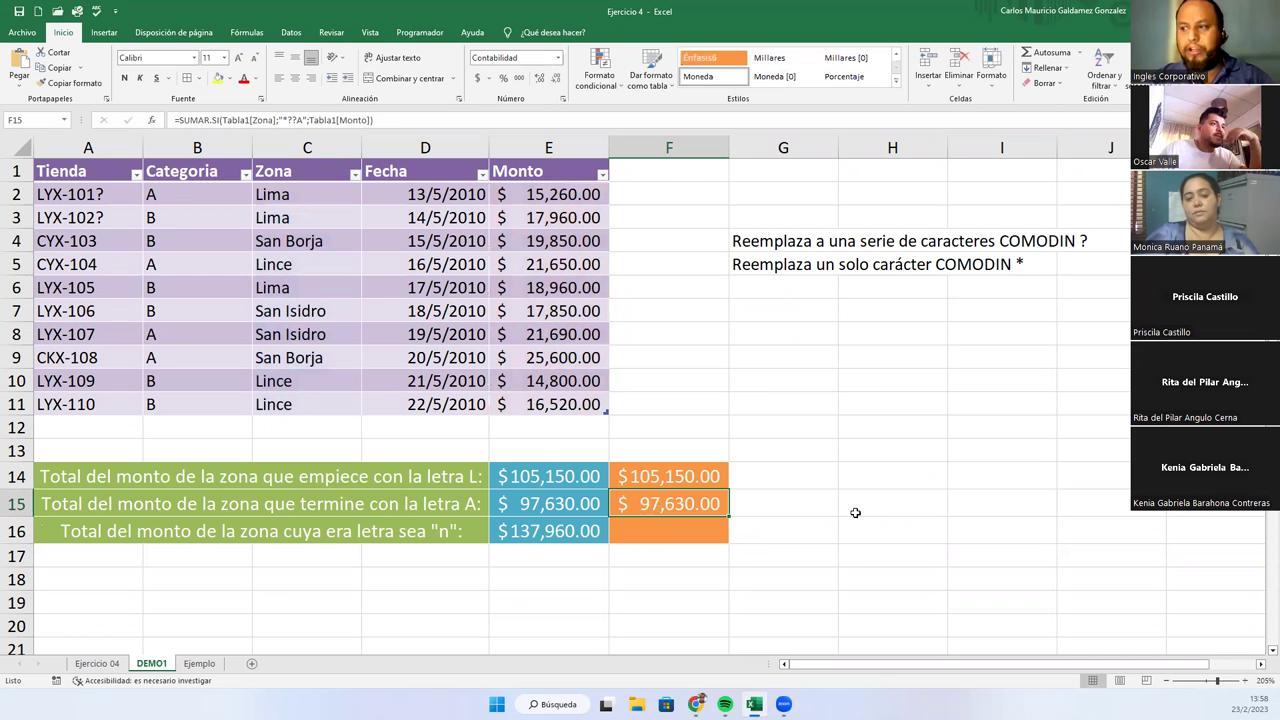
- Move the asterisk to the end of the F15 criterion so it reads "??A*", to test the wildcard order again
{"action": "key", "text": "F2"}
{"action": "key", "text": "Left"}
{"action": "key", "text": "Right"}
{"action": "key", "text": "Left"}
{"action": "key", "text": "Left"}
{"action": "key", "text": "Left"}
{"action": "key", "text": "Left"}
{"action": "key", "text": "Left"}
{"action": "key", "text": "Left"}
{"action": "key", "text": "Left"}
{"action": "key", "text": "Left"}
{"action": "key", "text": "Left"}
{"action": "key", "text": "Left"}
{"action": "key", "text": "Left"}
{"action": "key", "text": "Left"}
{"action": "key", "text": "Left"}
{"action": "key", "text": "Left"}
{"action": "key", "text": "Left"}
{"action": "key", "text": "Left"}
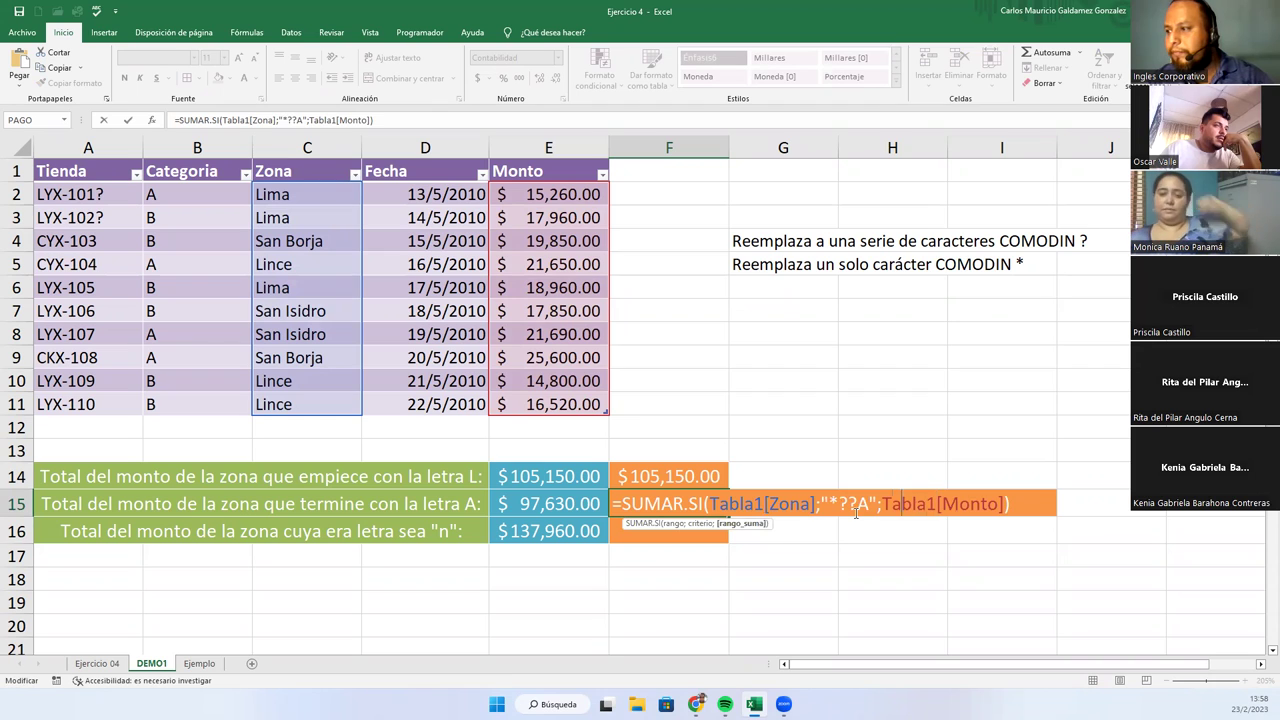
{"action": "type", "text": "*"}
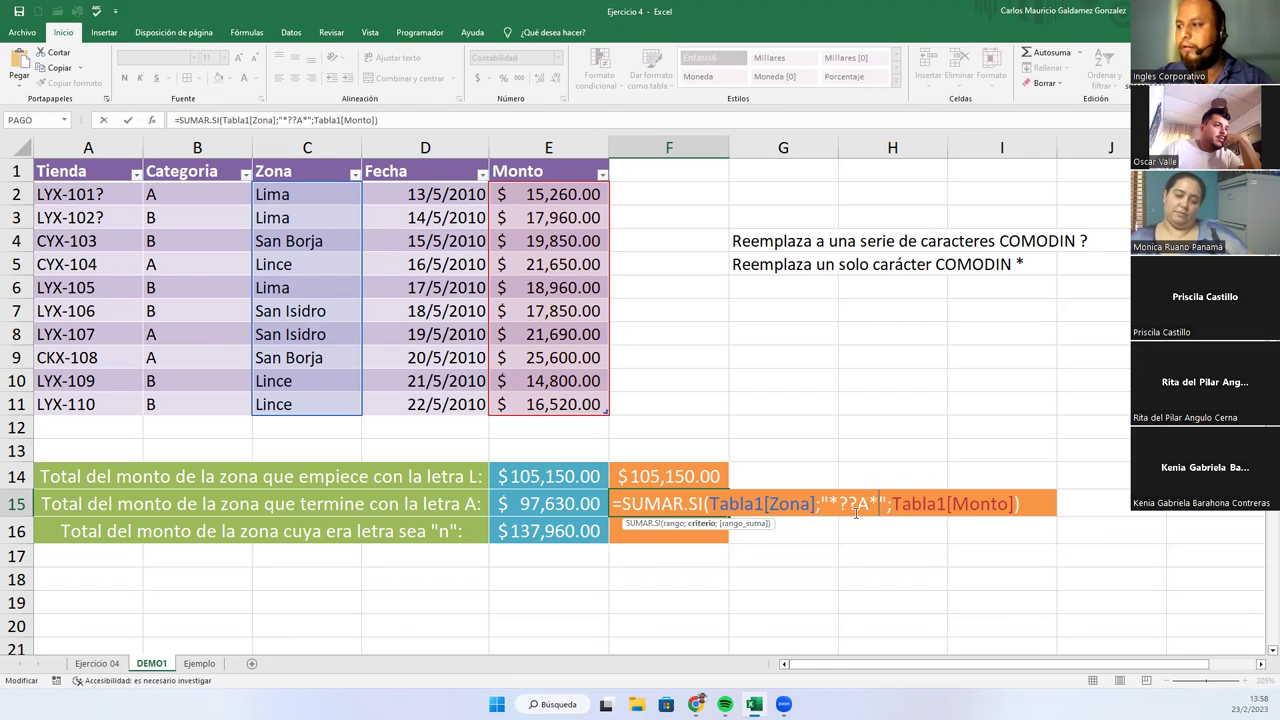
{"action": "key", "text": "Left"}
{"action": "key", "text": "Left"}
{"action": "key", "text": "Left"}
{"action": "key", "text": "Left"}
{"action": "key", "text": "BackSpace"}
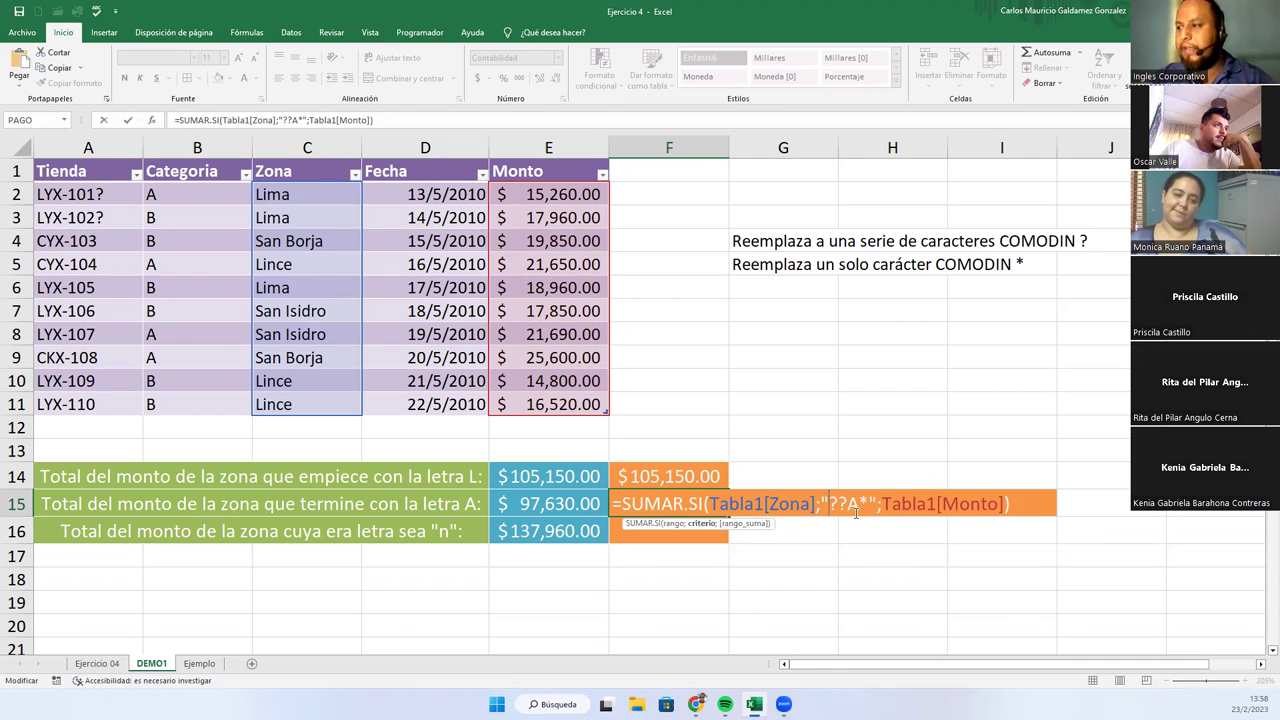
{"action": "key", "text": "Return"}
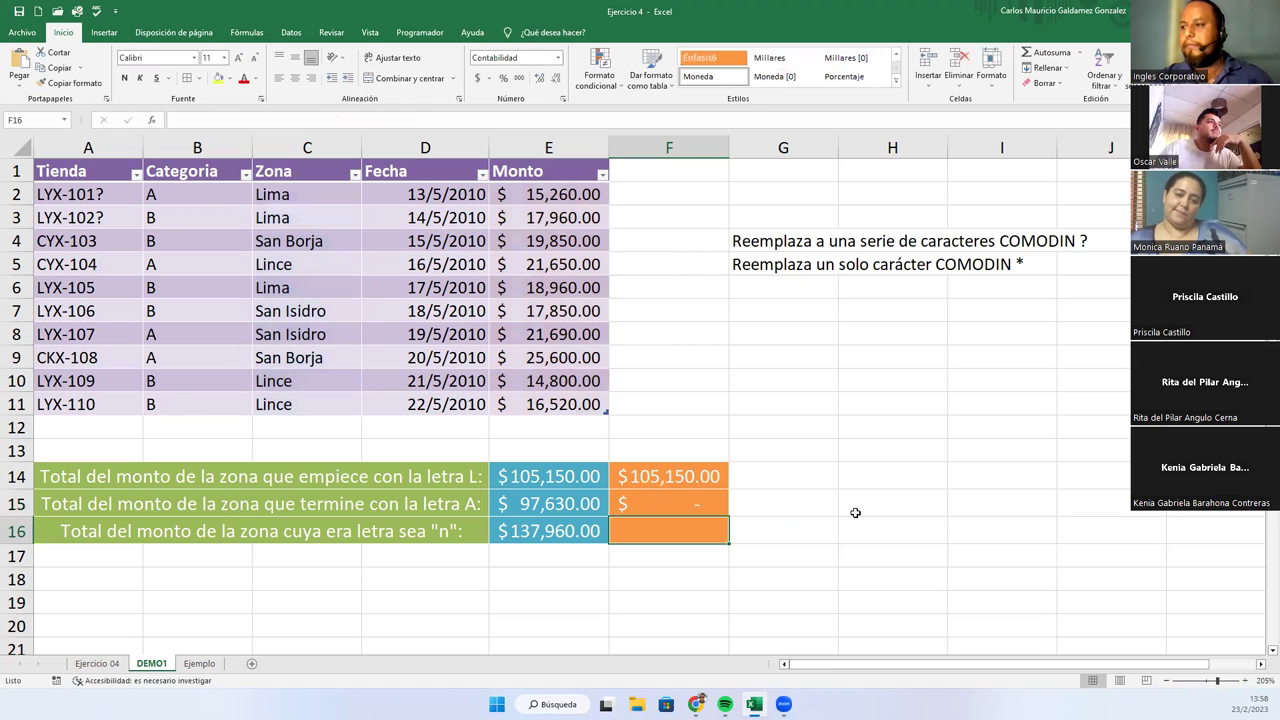
- Set the F15 criterion to "*??A" by adding the leading asterisk and removing the trailing one
{"action": "key", "text": "Up"}
{"action": "key", "text": "F2"}
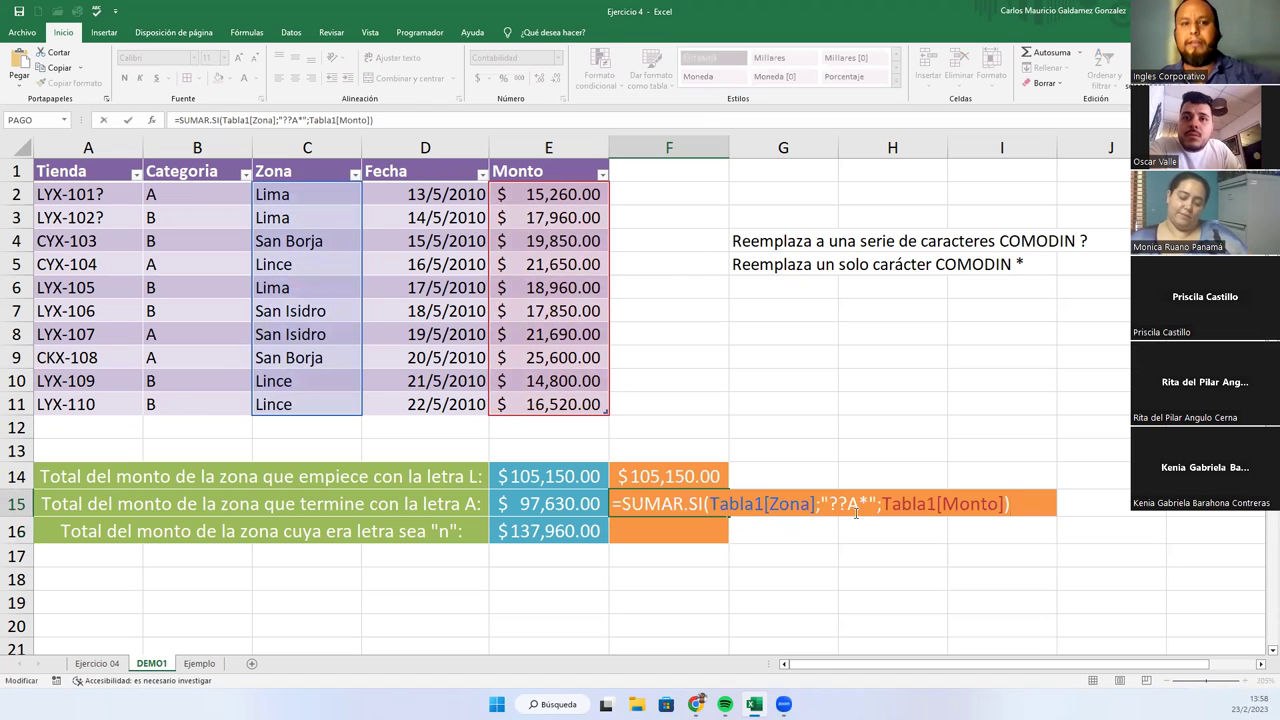
{"action": "left_click", "coordinate": [829, 503]}
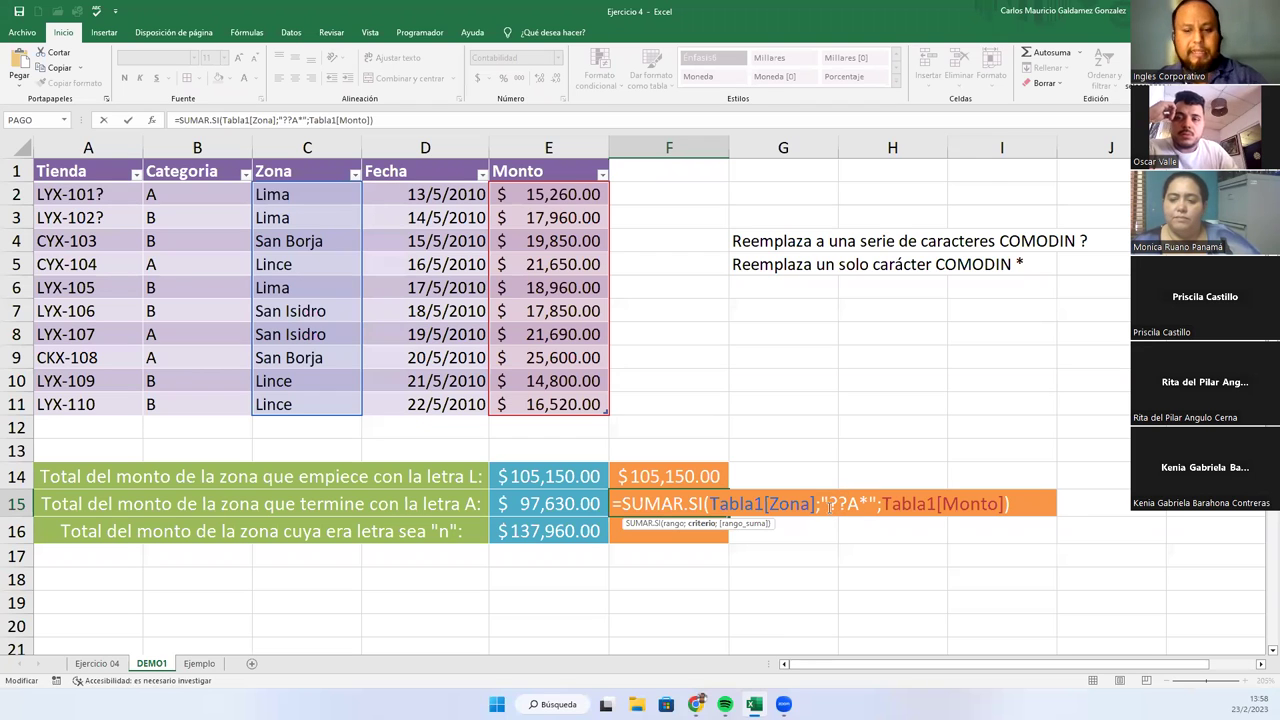
{"action": "left_click", "coordinate": [829, 507]}
{"action": "type", "text": "*"}
{"action": "key", "text": "Right"}
{"action": "key", "text": "Right"}
{"action": "key", "text": "Right"}
{"action": "key", "text": "Right"}
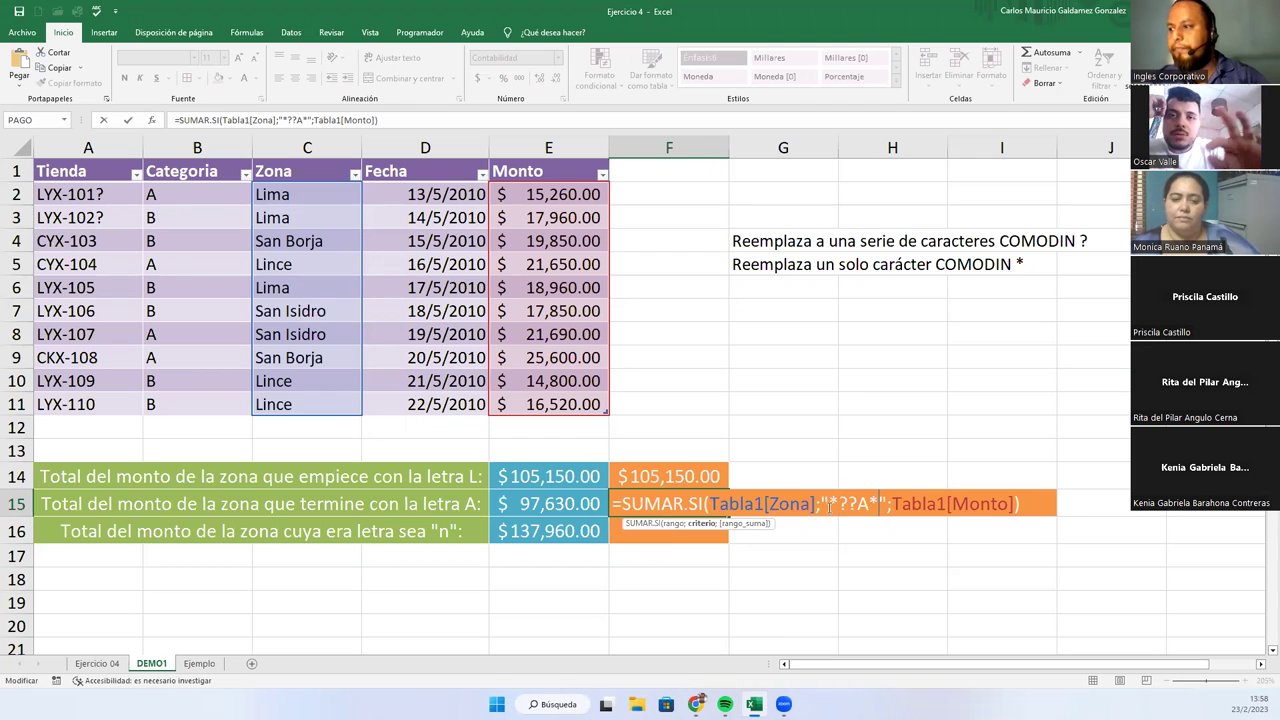
{"action": "key", "text": "Return"}
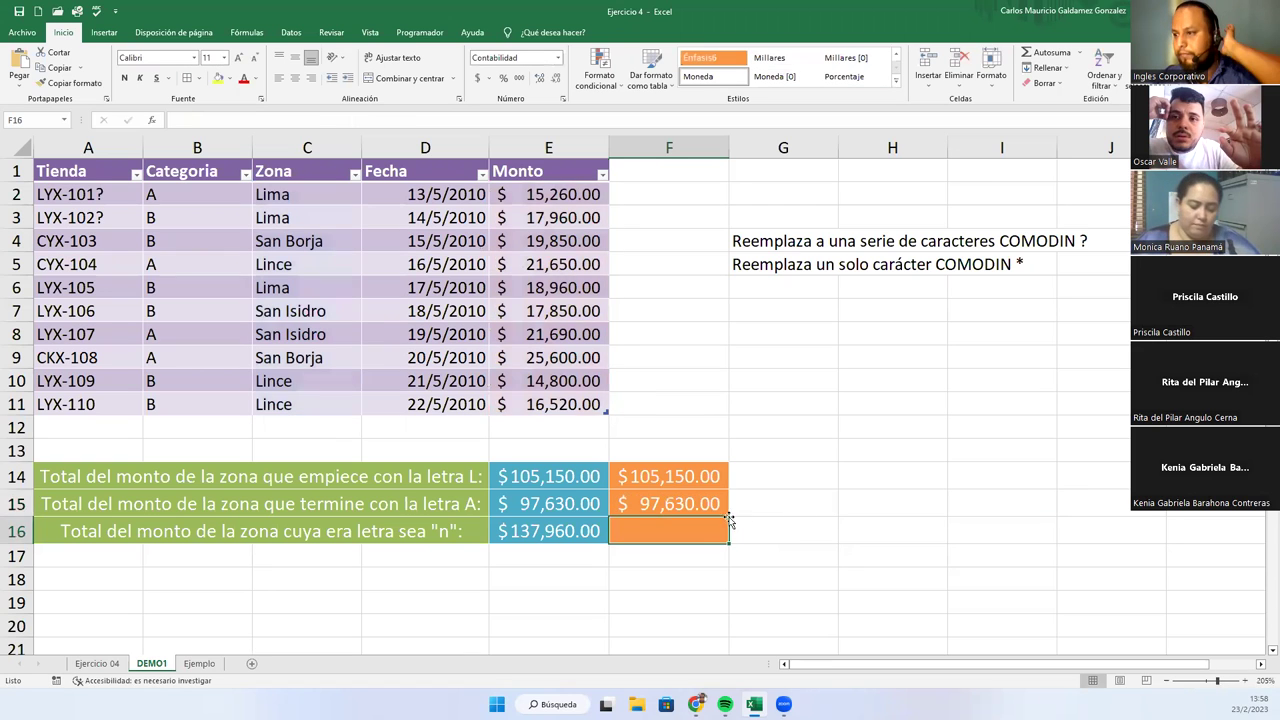
- Reopen the F15 formula and highlight it in full, and compare it with the formulas in F14 and E16
{"action": "left_click", "coordinate": [692, 504]}
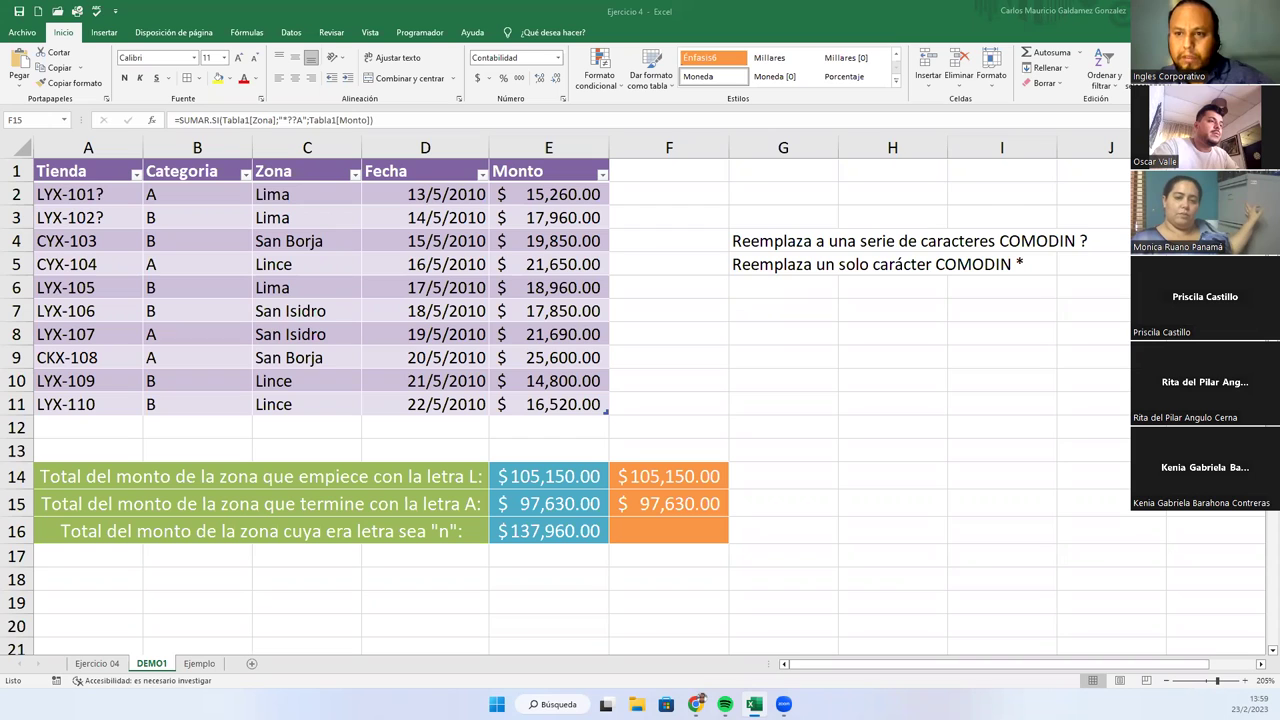
{"action": "left_click", "coordinate": [652, 509]}
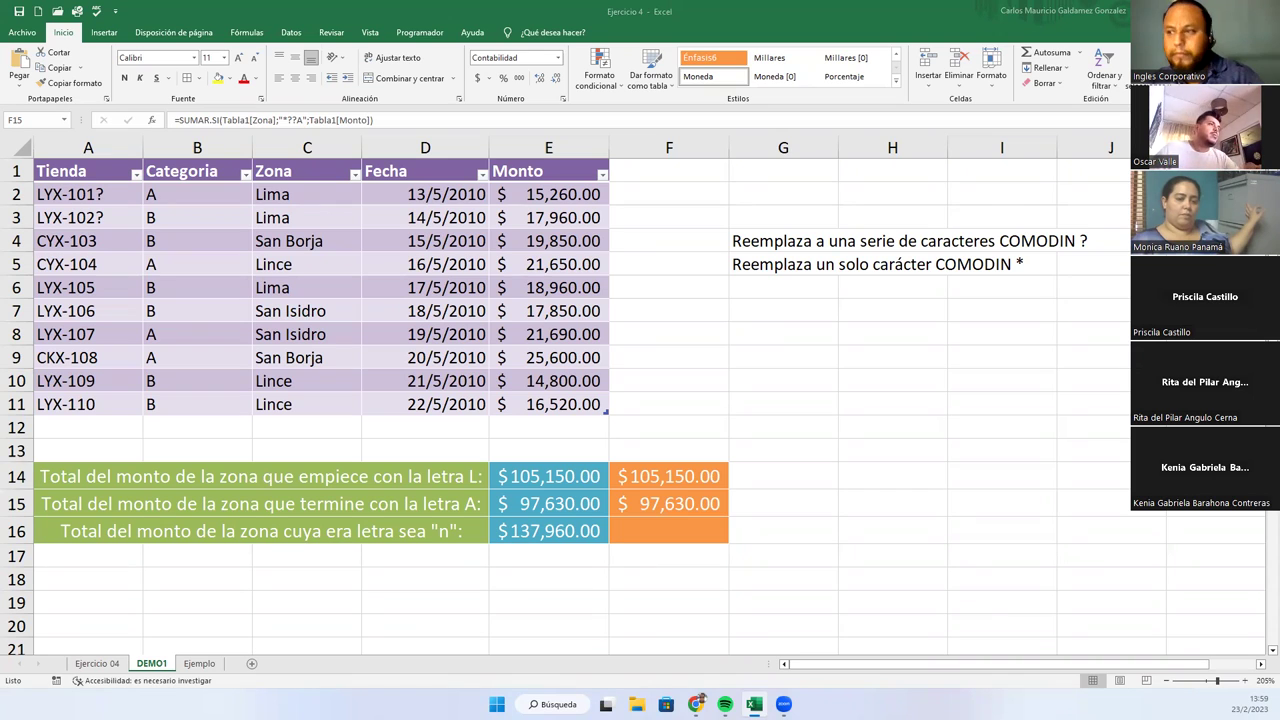
{"action": "double_click", "coordinate": [667, 507]}
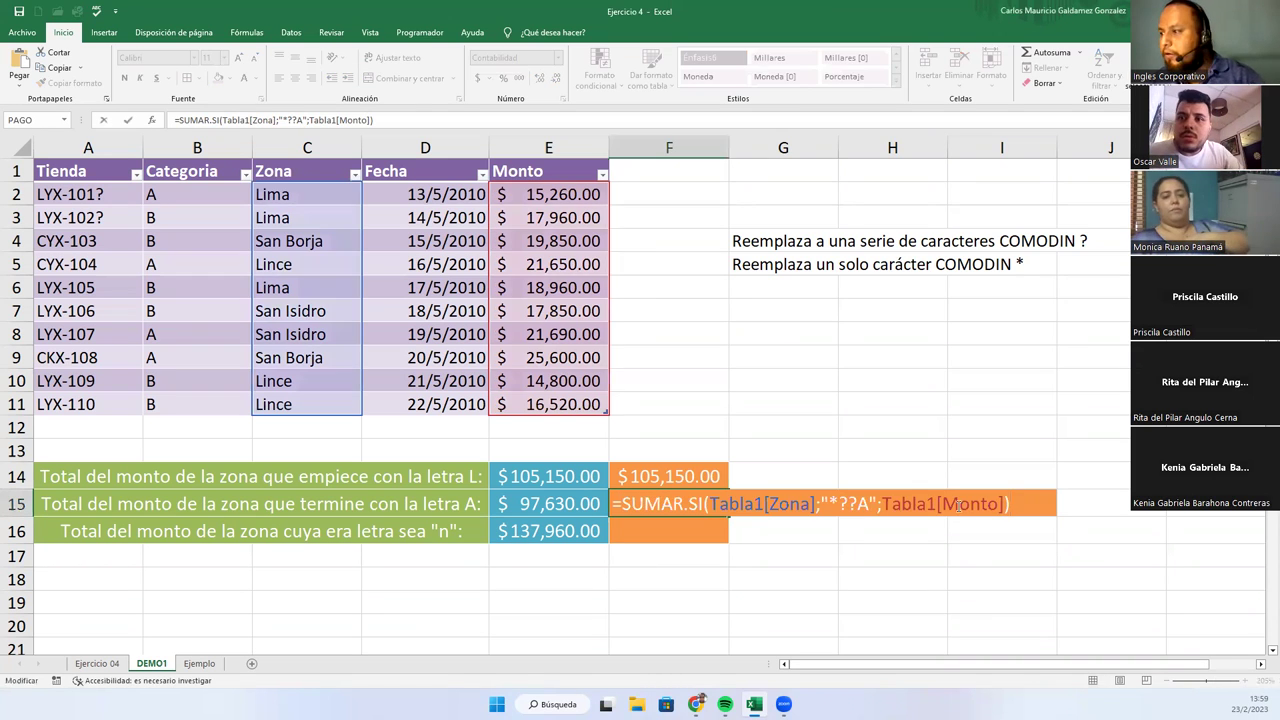
{"action": "key", "text": "shift+Home"}
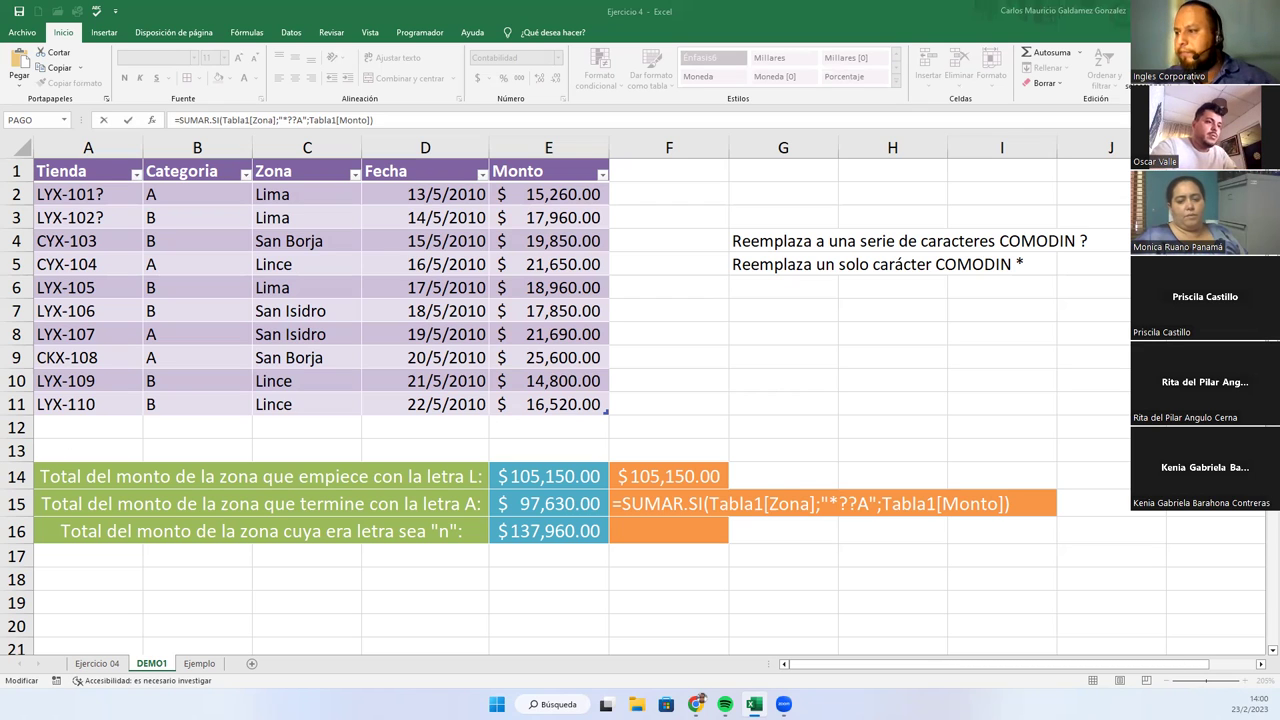
{"action": "double_click", "coordinate": [737, 506]}
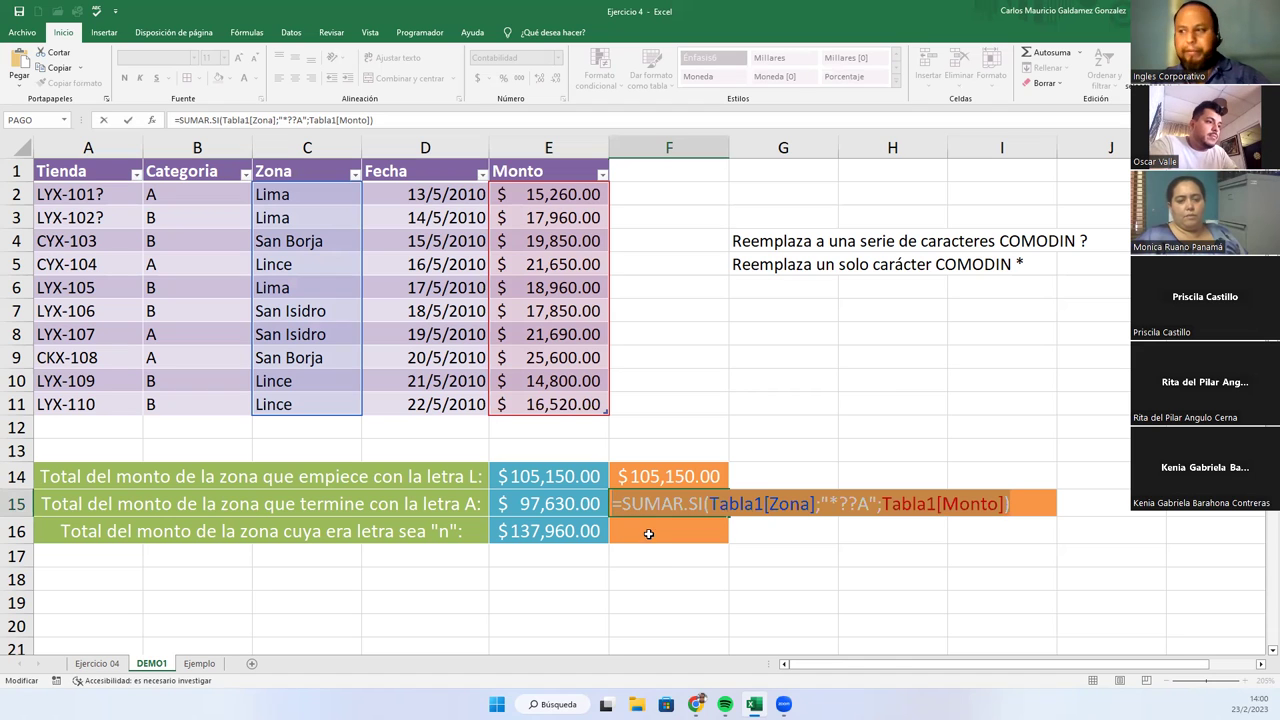
{"action": "key", "text": "ctrl+Return"}
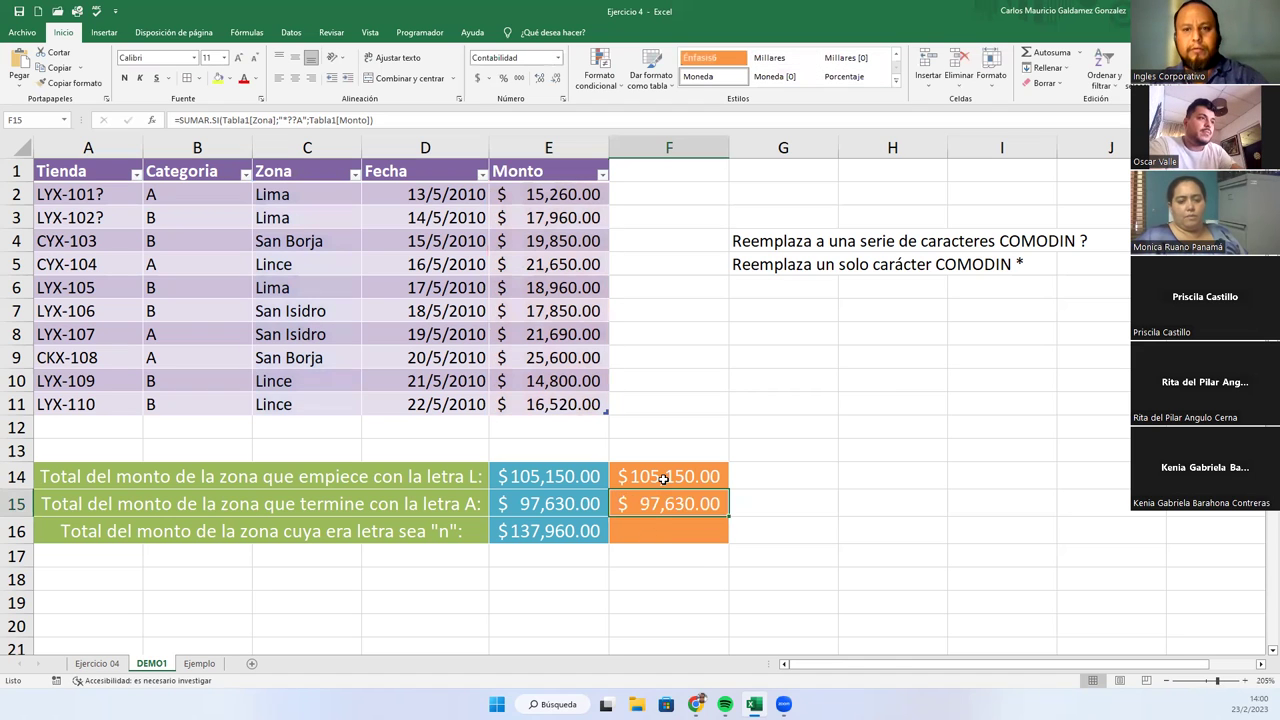
{"action": "left_click", "coordinate": [662, 473]}
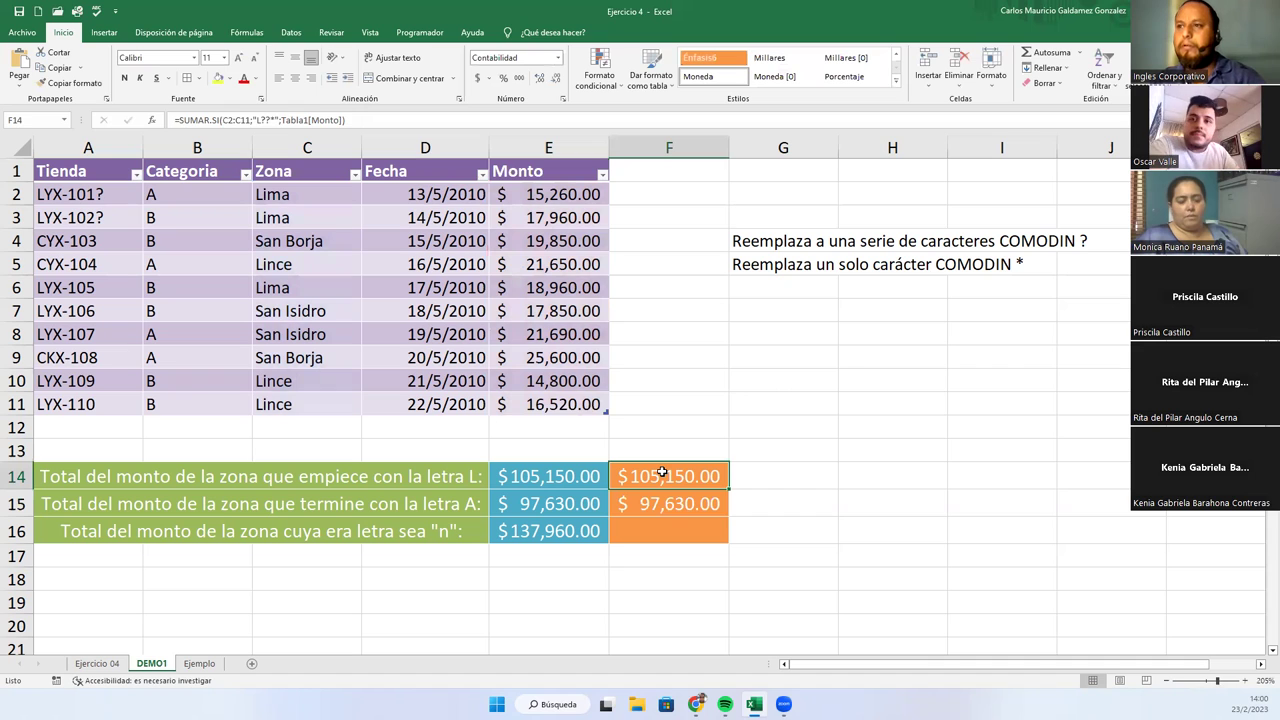
{"action": "left_click", "coordinate": [652, 525]}
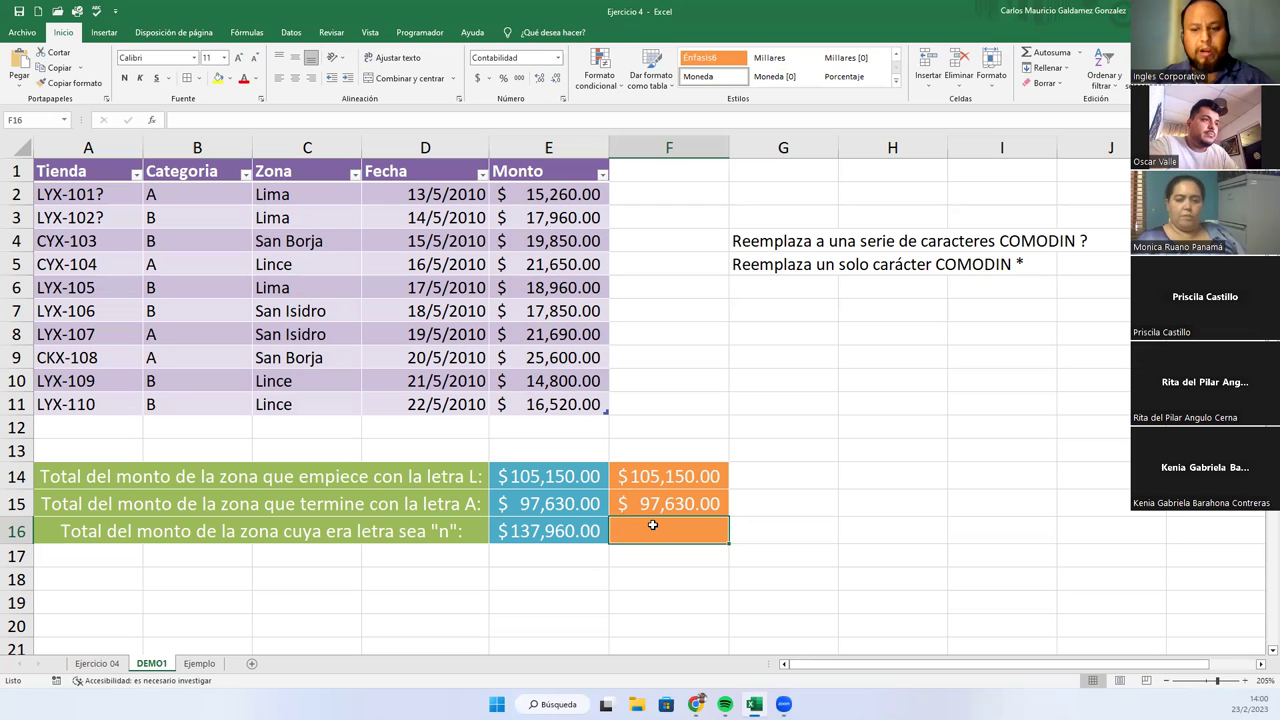
{"action": "key", "text": "Left"}
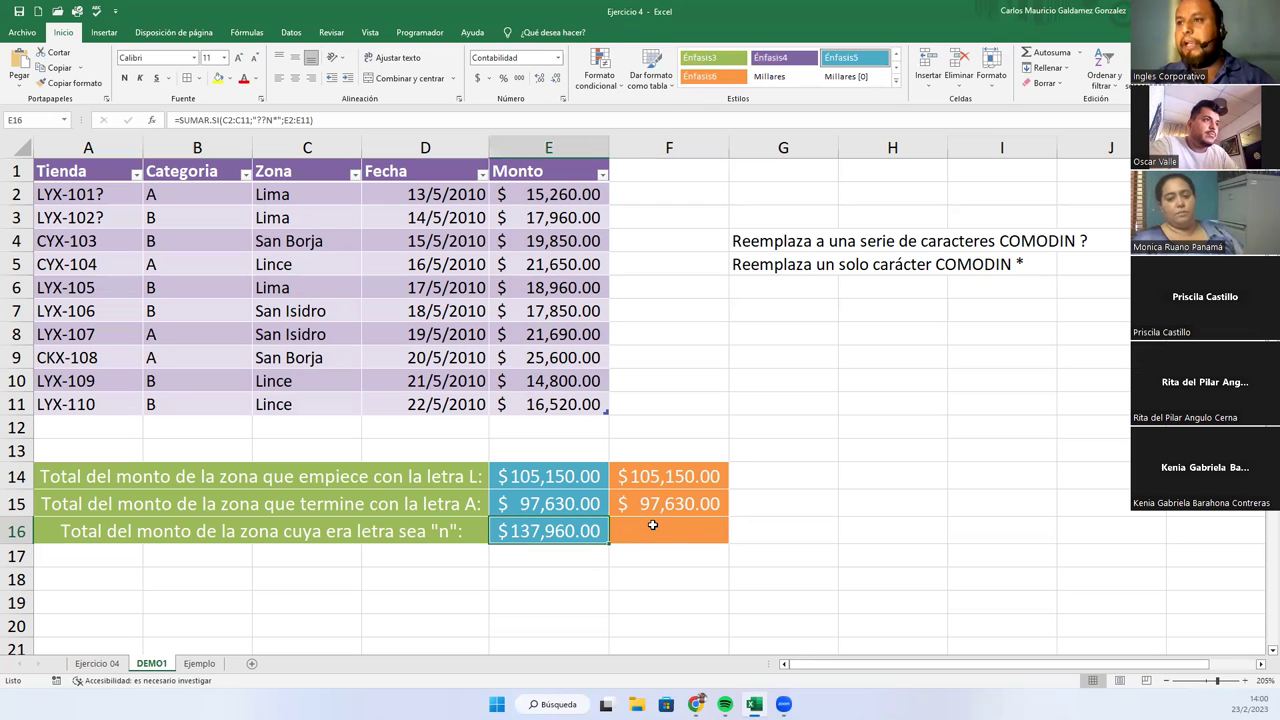
{"action": "left_click", "coordinate": [652, 525]}
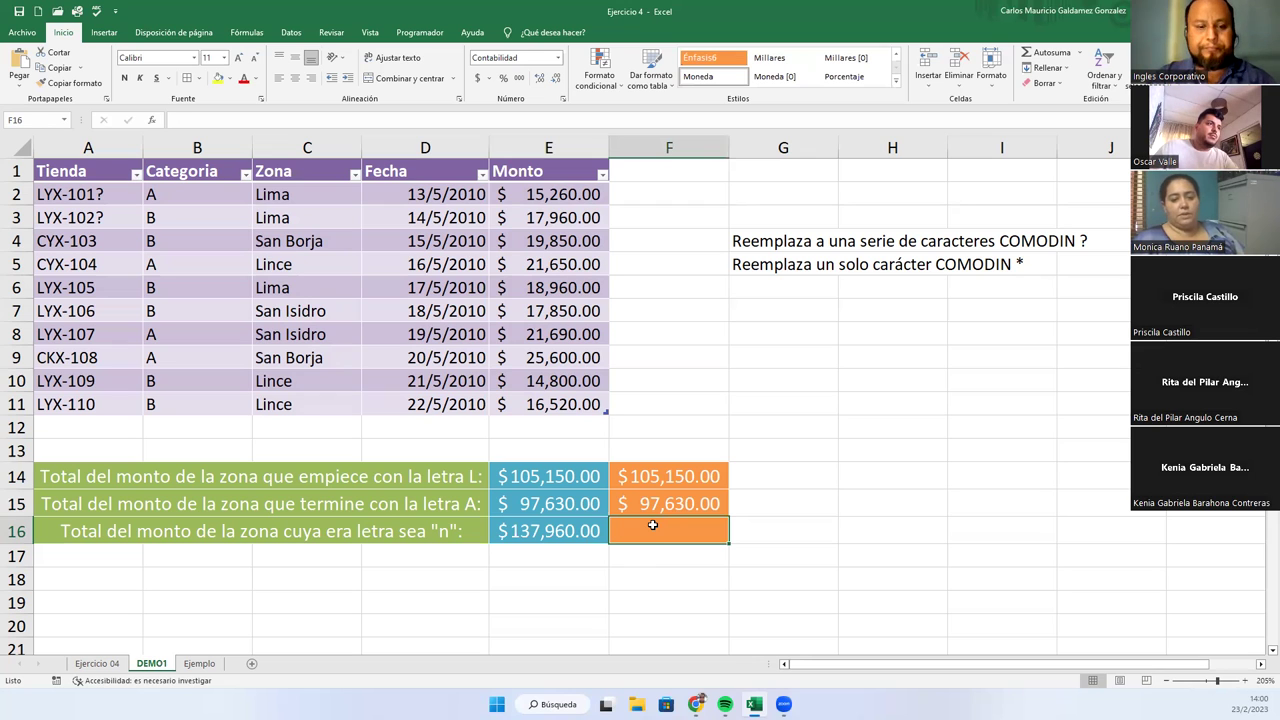
{"action": "type", "text": "=sumar"}
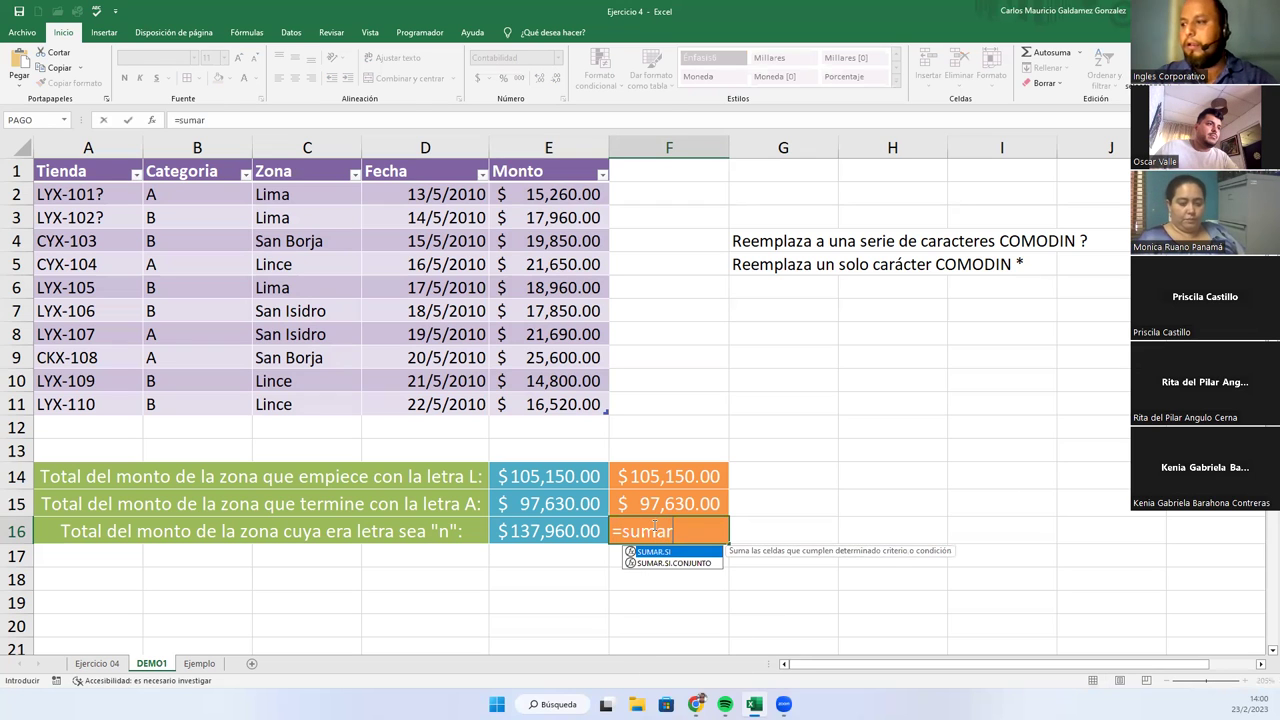
{"action": "key", "text": "Tab"}
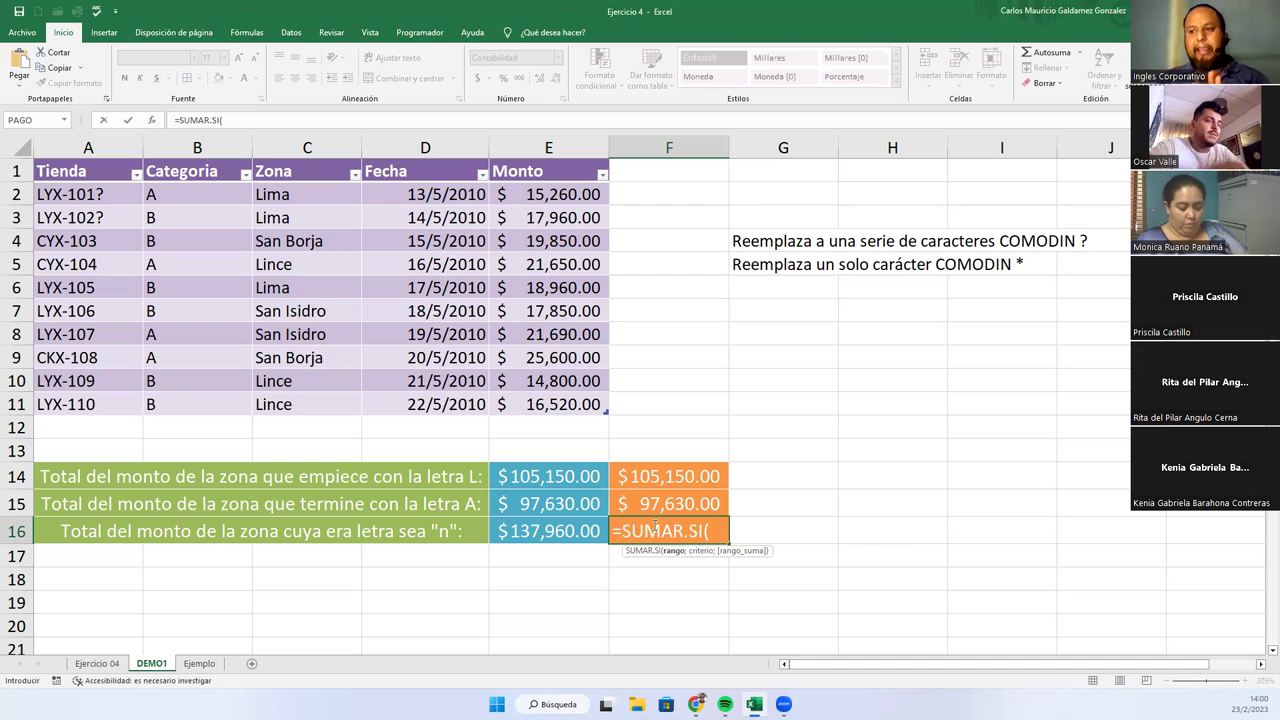
{"action": "key", "text": "Escape"}
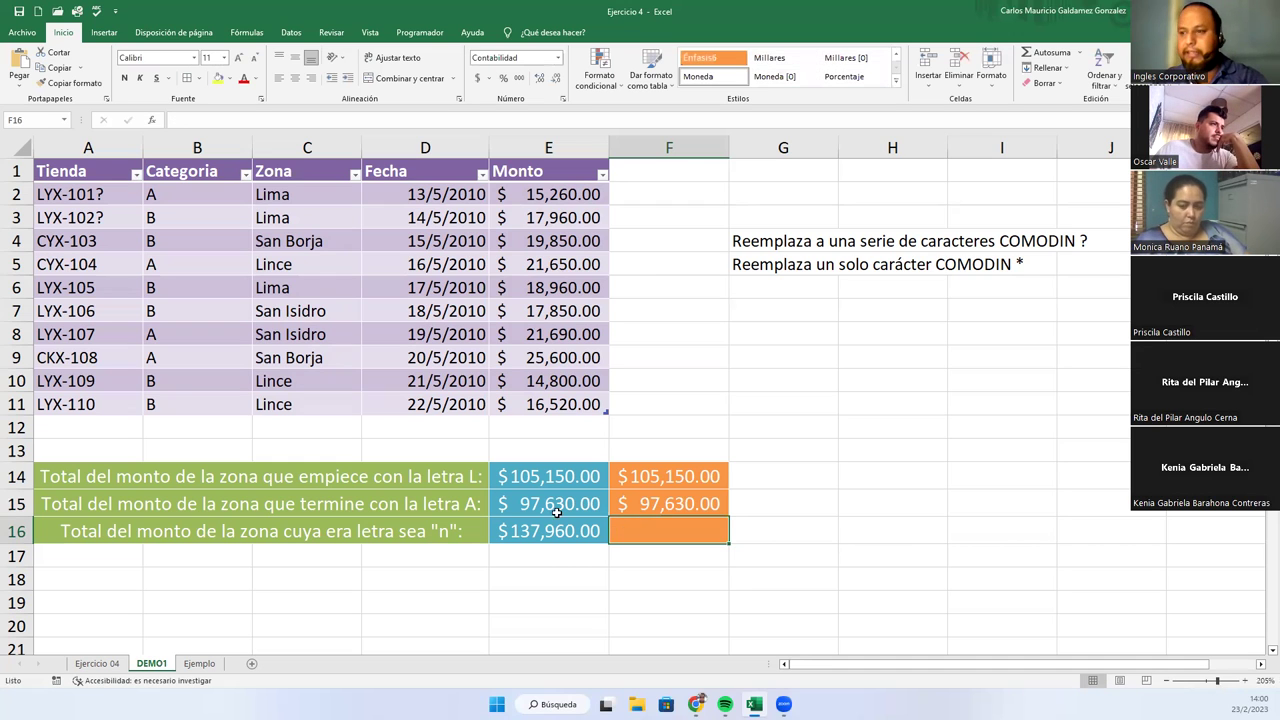
- Correct the label in A16 so it reads "3era letra" instead of "era letra"
{"action": "double_click", "coordinate": [326, 532]}
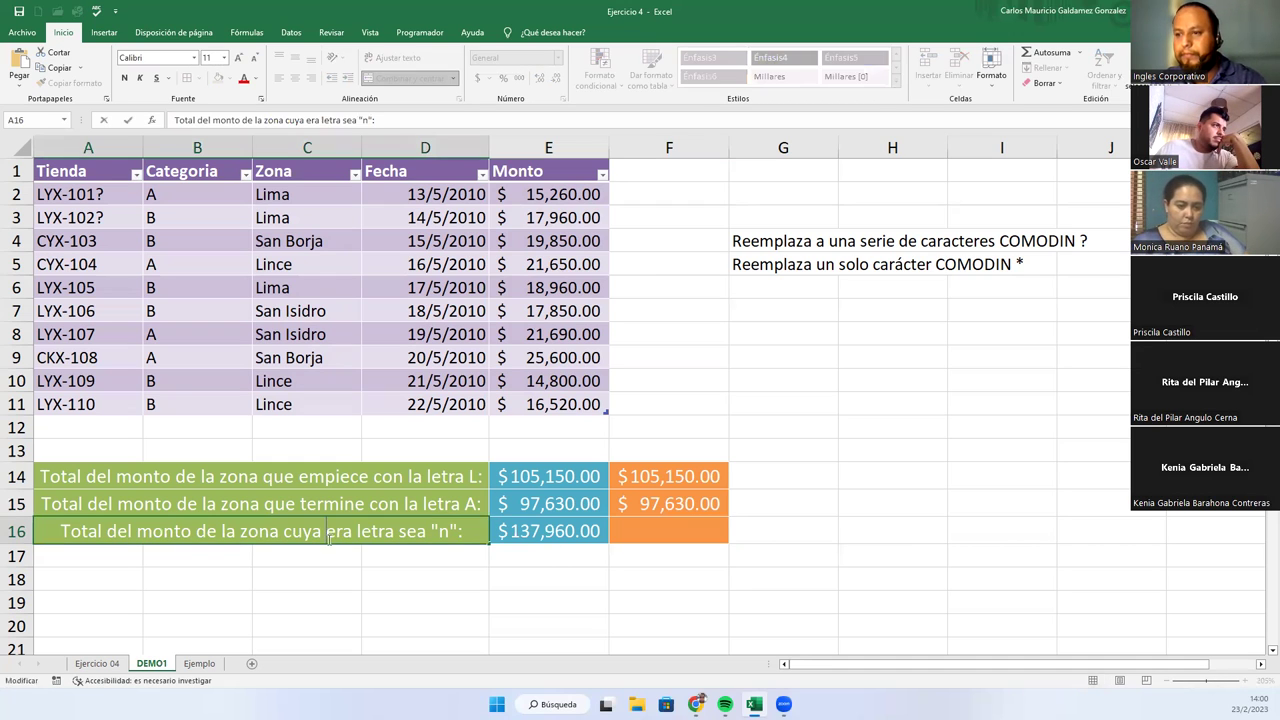
{"action": "type", "text": "3"}
{"action": "key", "text": "Tab"}
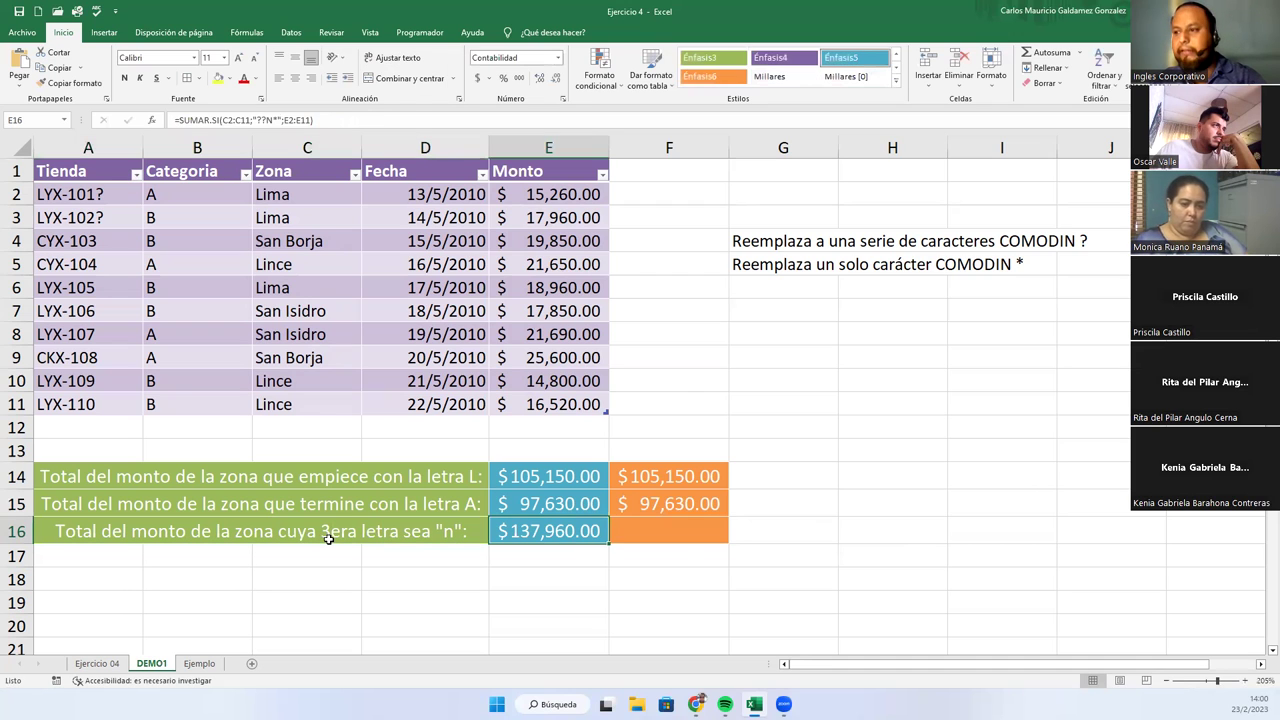
- Start a SUMAR.SI formula in F16 with the table's Zona column as its range
{"action": "key", "text": "Tab"}
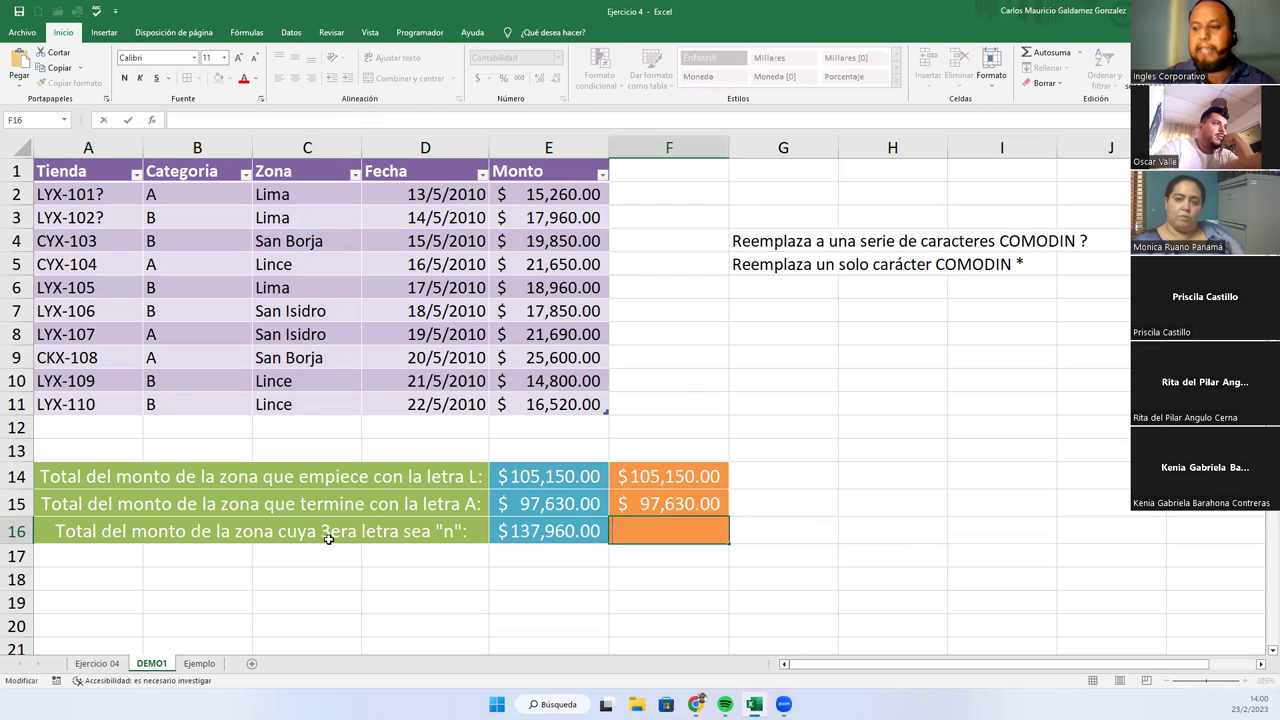
{"action": "type", "text": "=suma"}
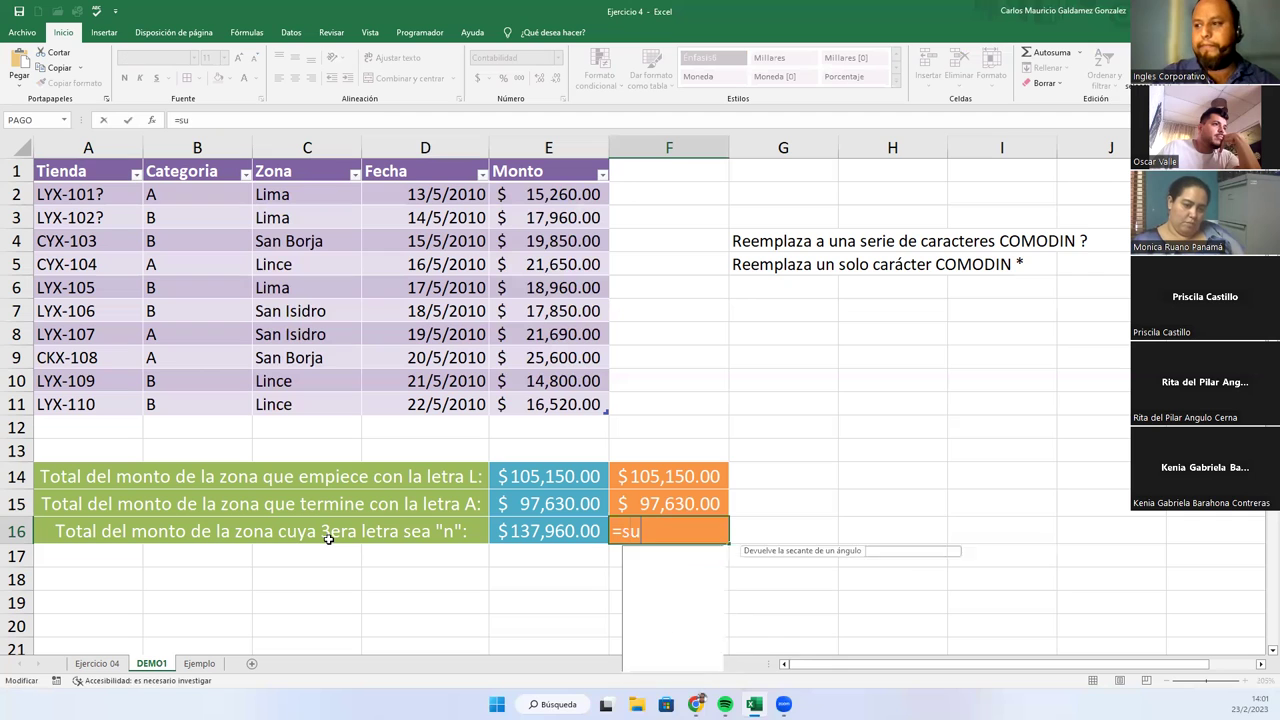
{"action": "key", "text": "Down"}
{"action": "key", "text": "Down"}
{"action": "key", "text": "Down"}
{"action": "key", "text": "Down"}
{"action": "key", "text": "Tab"}
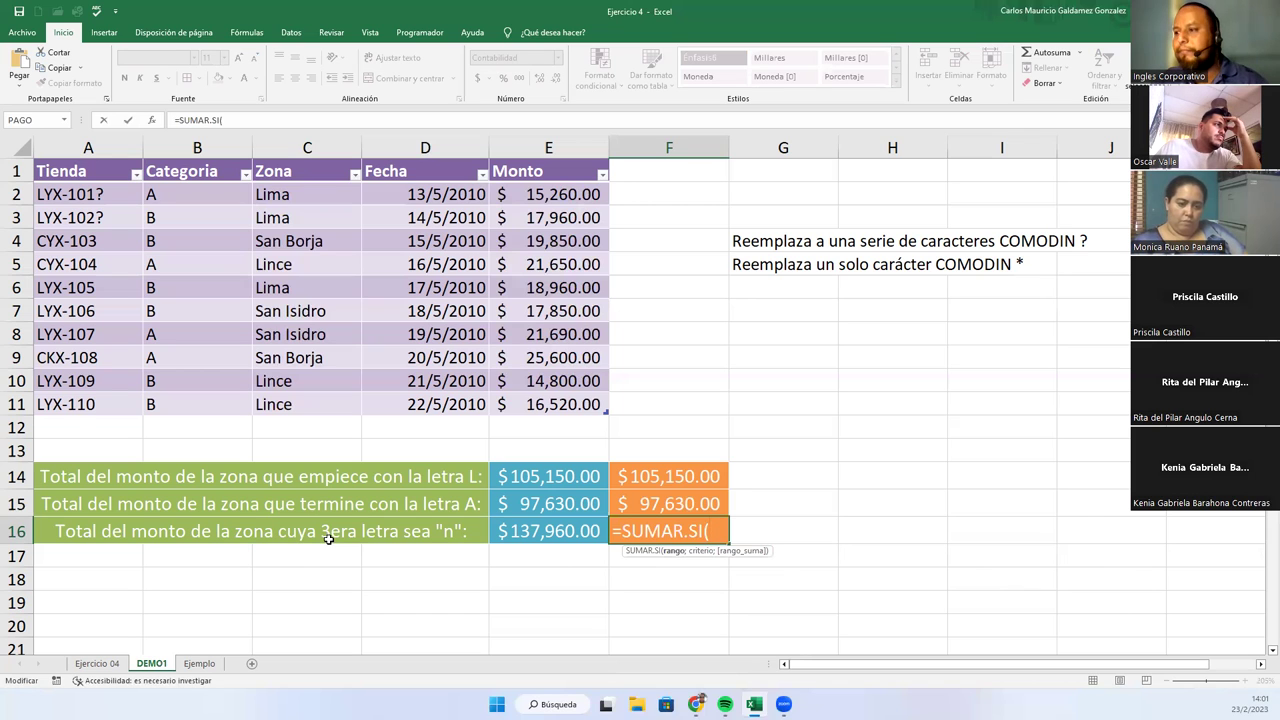
{"action": "left_click_drag", "start_coordinate": [284, 196], "coordinate": [312, 406]}
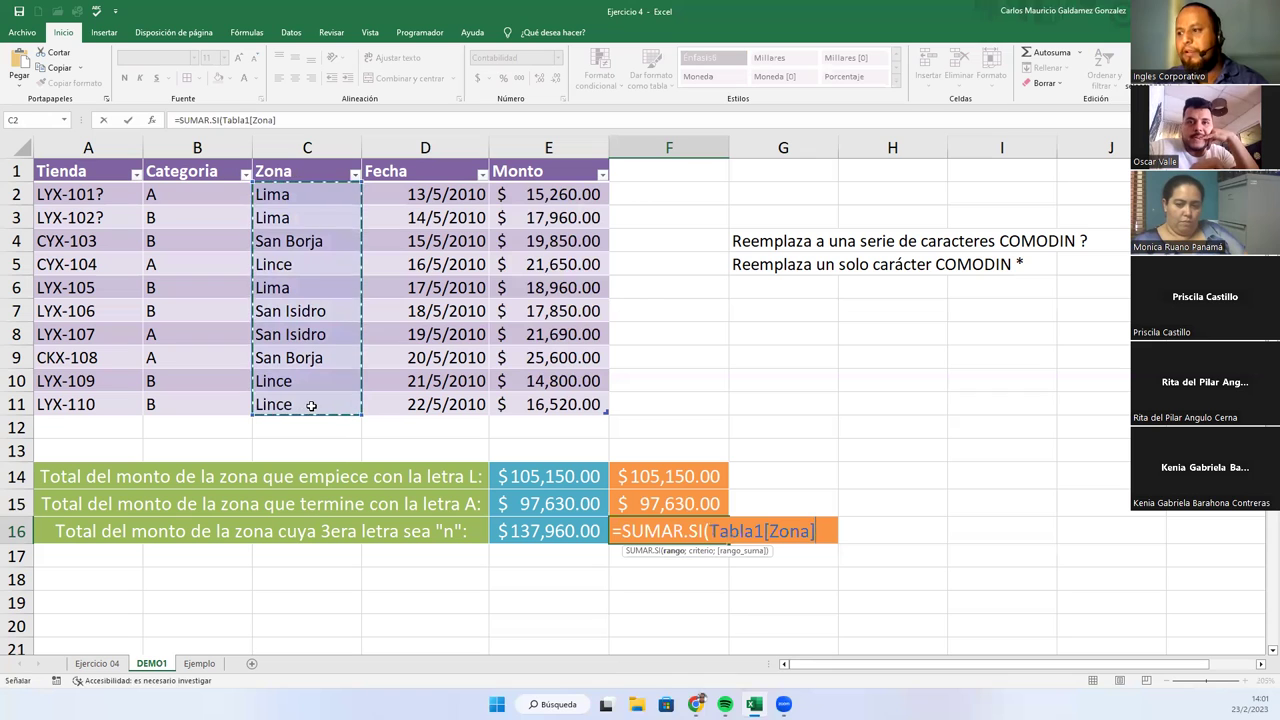
- Enter "??N*" as the criterion of the F16 formula, to match zones whose third letter is n
{"action": "type", "text": ";\""}
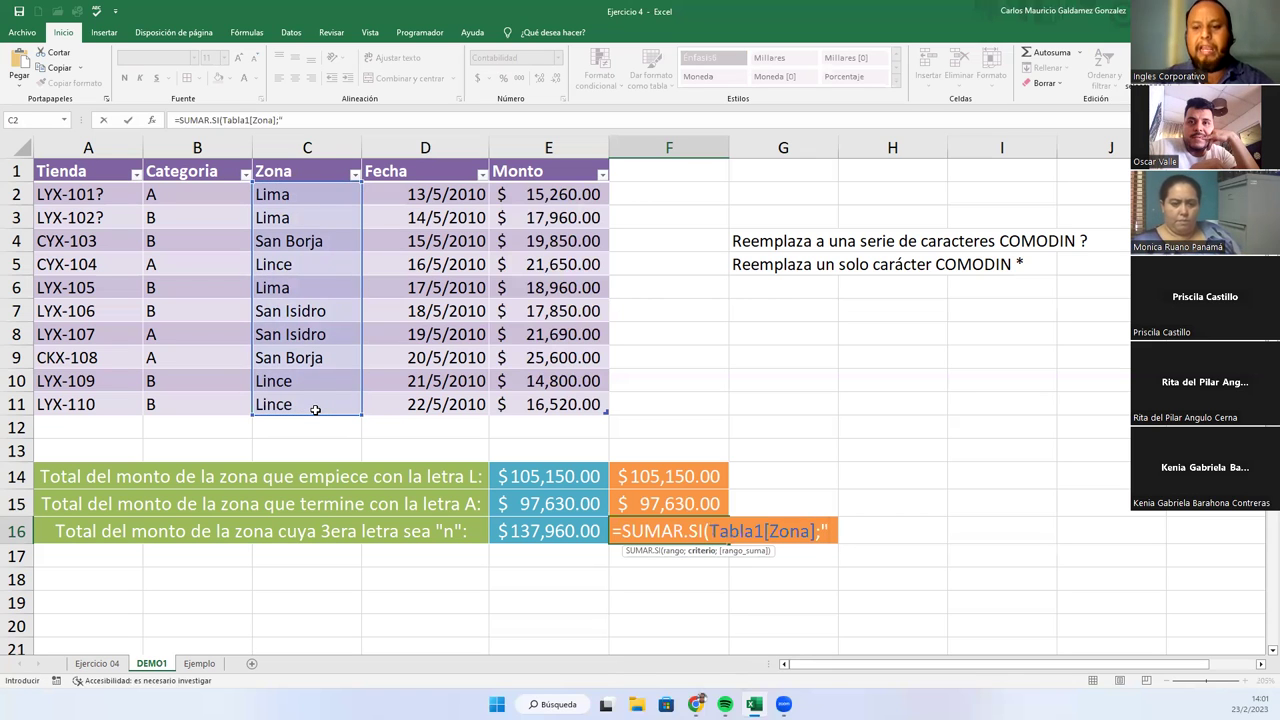
{"action": "type", "text": "??N"}
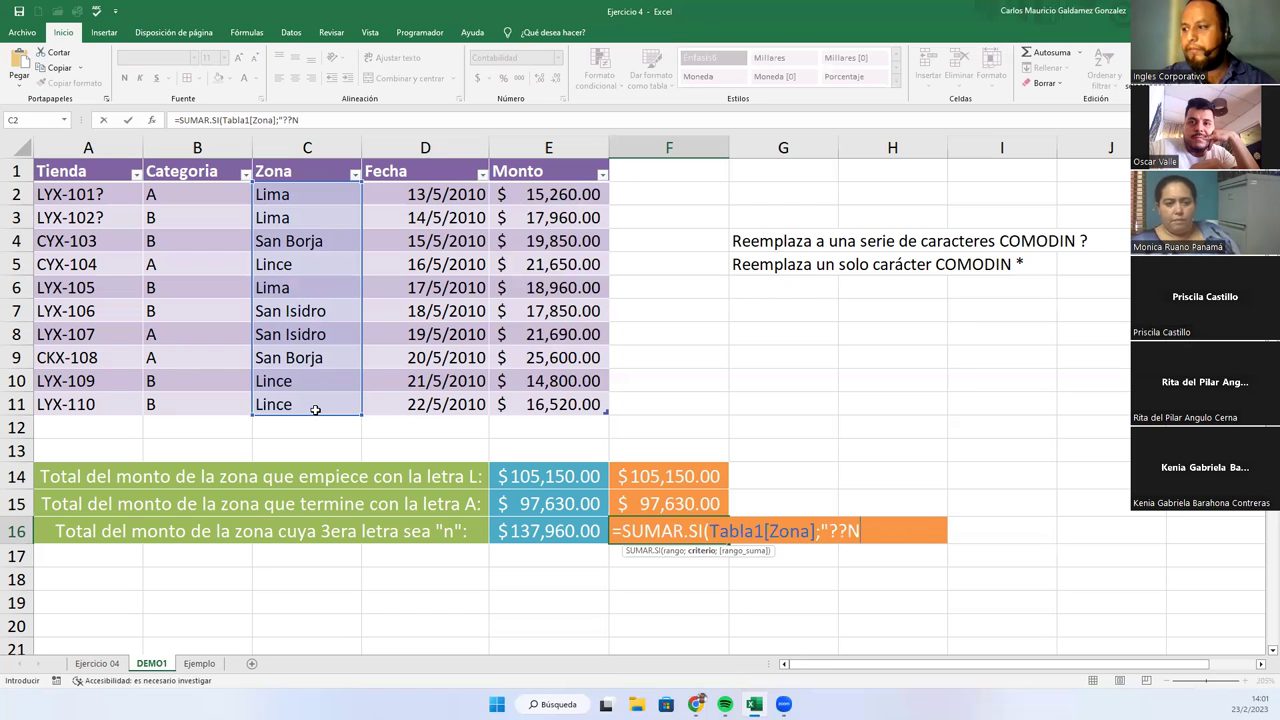
{"action": "type", "text": "\""}
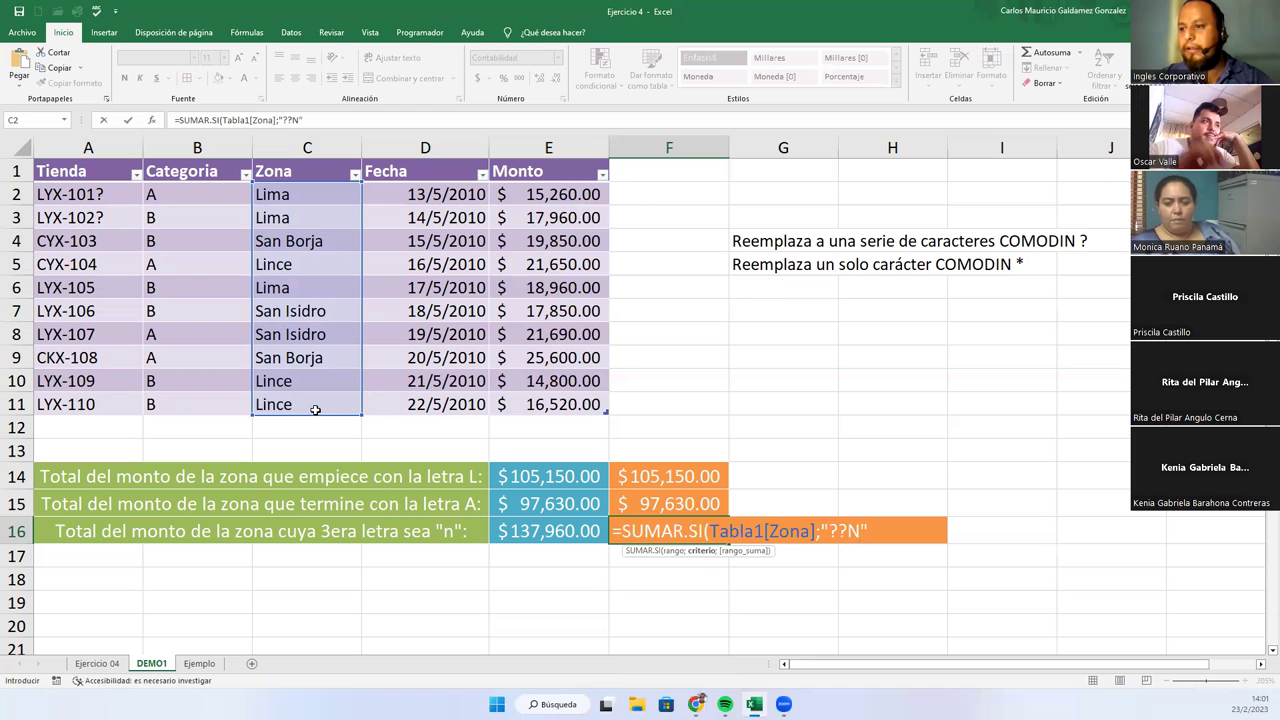
{"action": "key", "text": "Left"}
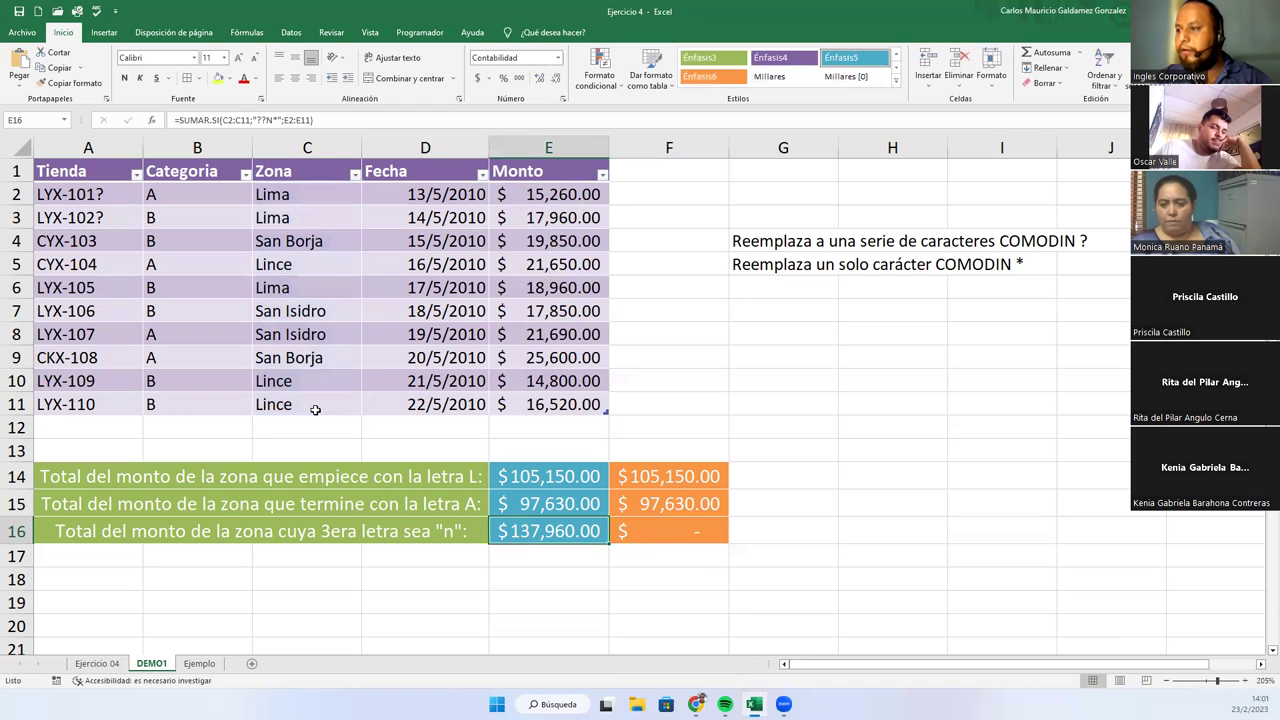
{"action": "key", "text": "Right"}
{"action": "key", "text": "Left"}
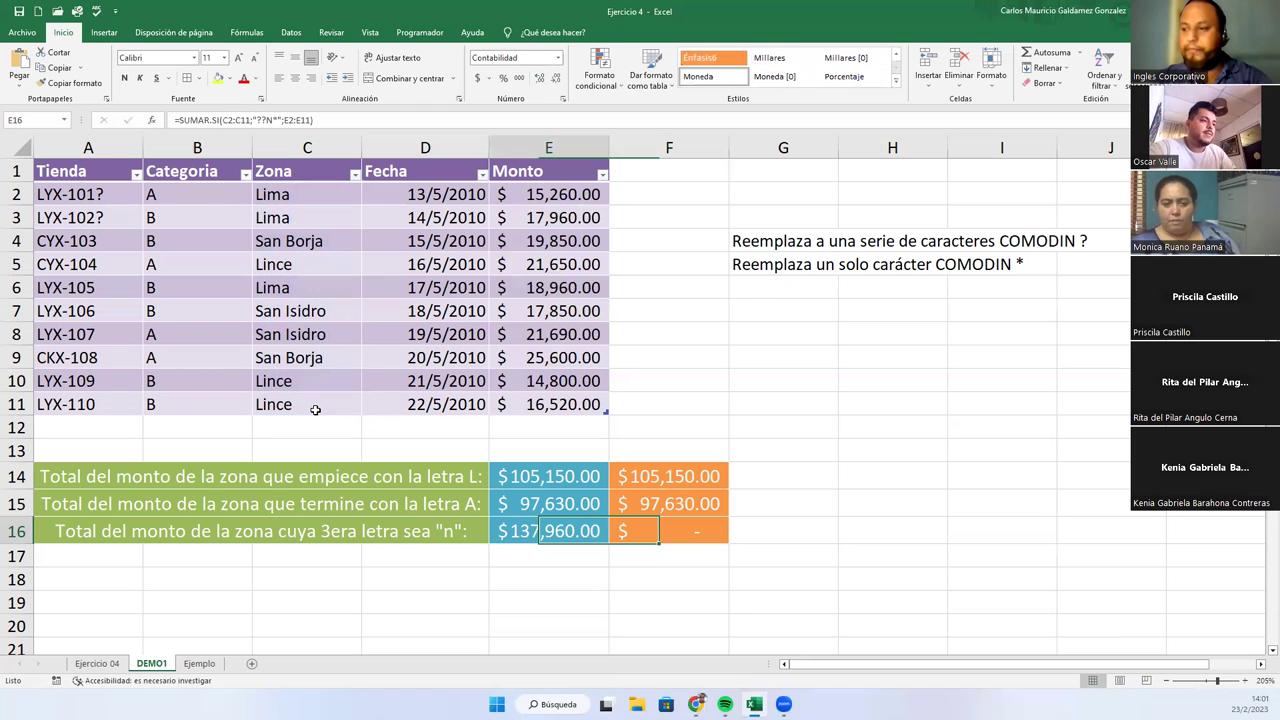
{"action": "key", "text": "Right"}
{"action": "key", "text": "F2"}
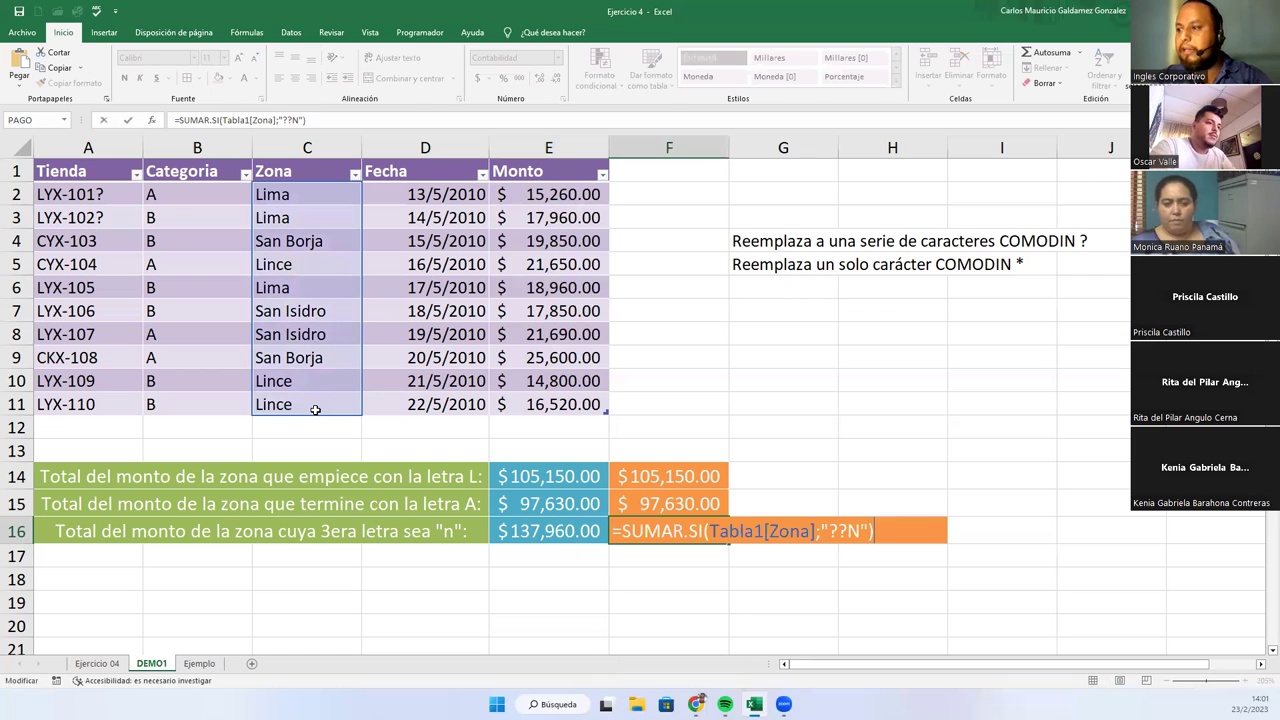
{"action": "key", "text": "Left"}
{"action": "key", "text": "Left"}
{"action": "type", "text": "*"}
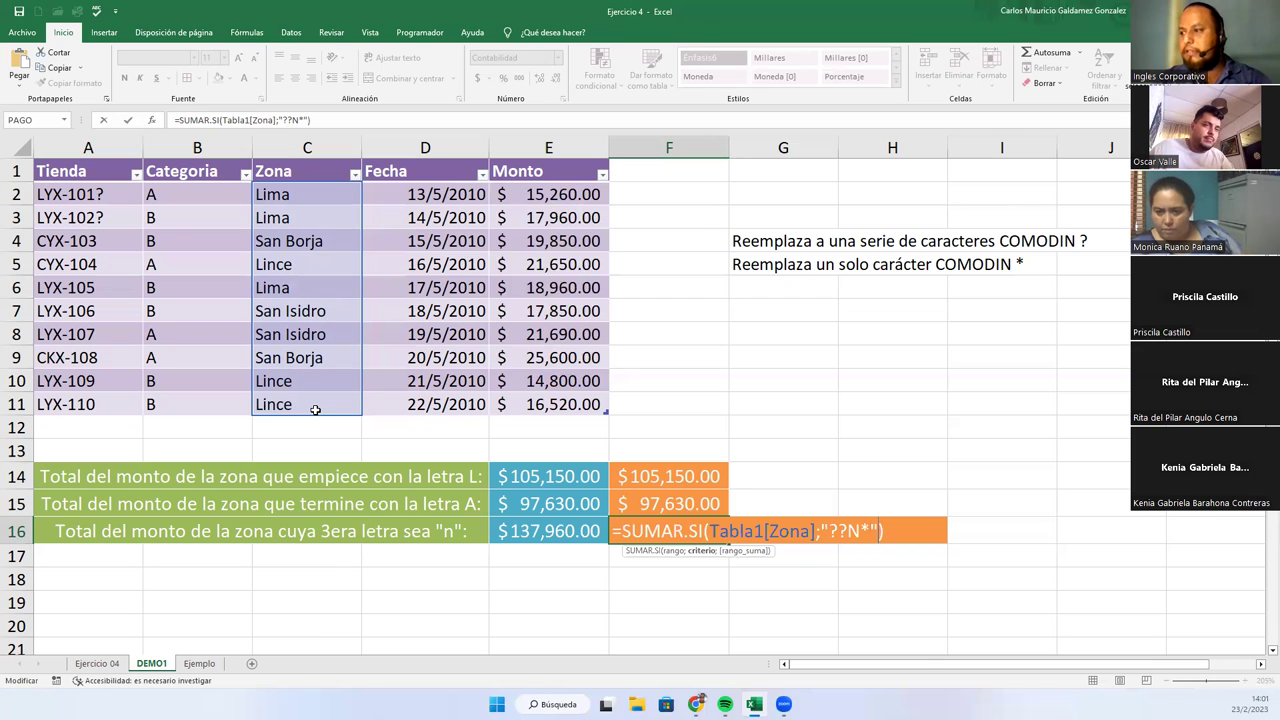
- Add the table's Monto column as the sum range and complete the F16 formula
{"action": "type", "text": ";"}
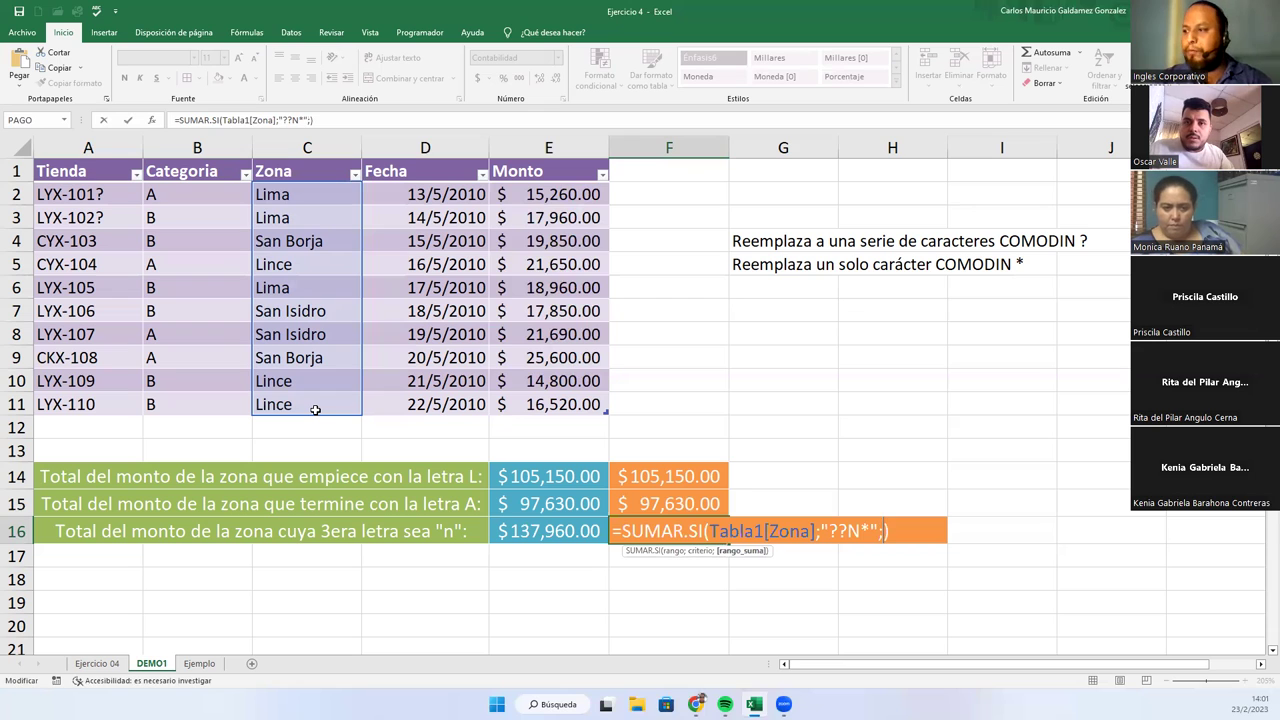
{"action": "left_click_drag", "start_coordinate": [551, 196], "coordinate": [550, 404]}
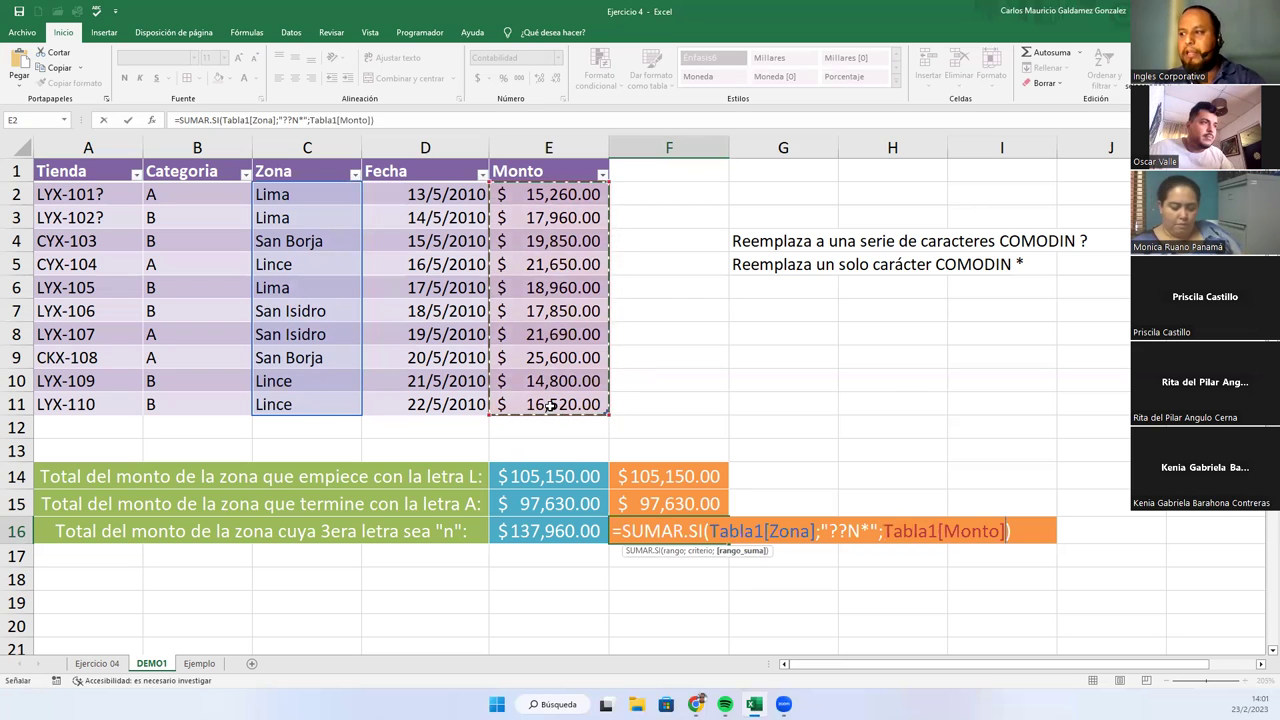
{"action": "left_click", "coordinate": [852, 531]}
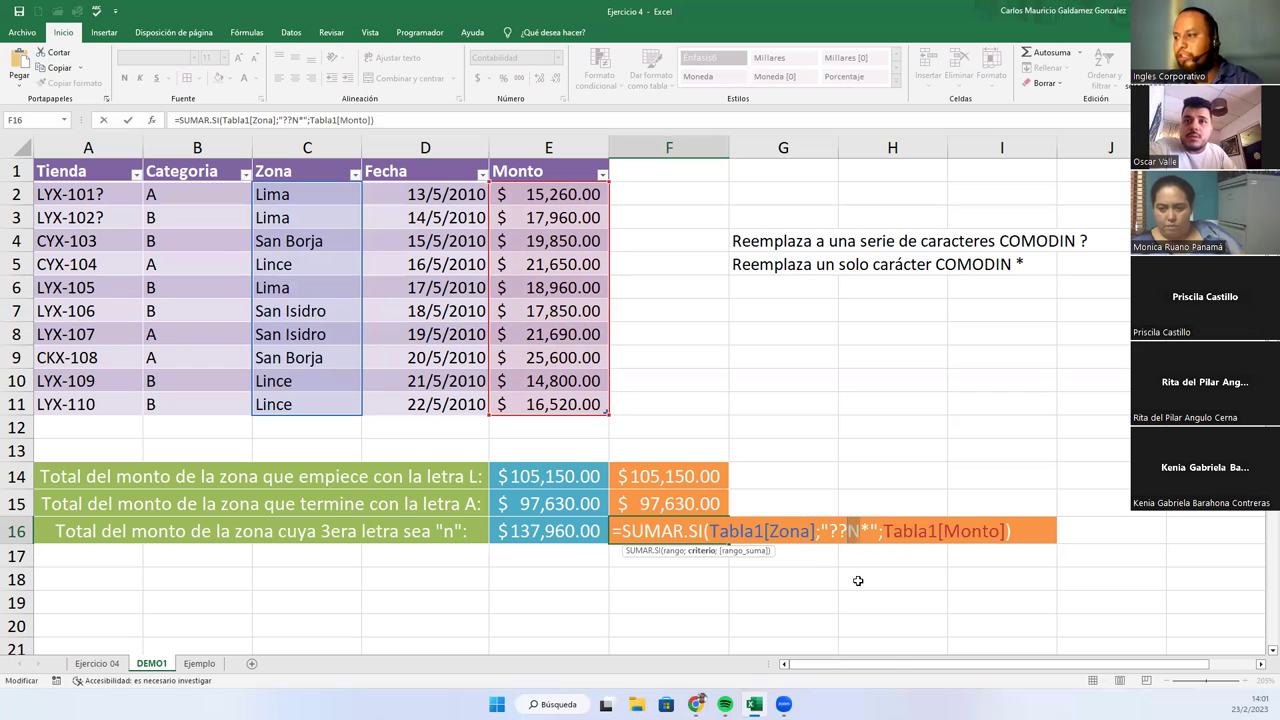
{"action": "key", "text": "Return"}
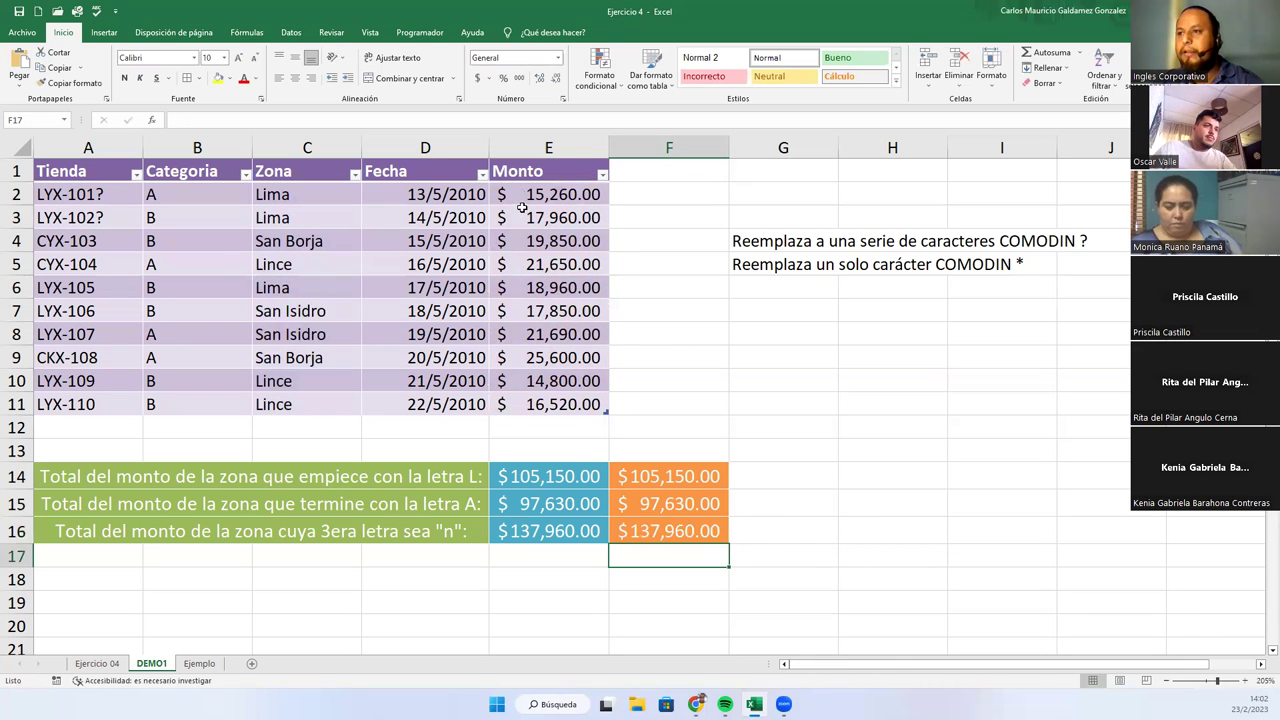
- Select the Monto cells of the San Borja, San Isidro and Lince rows together to check their sum
{"action": "left_click", "coordinate": [524, 243]}
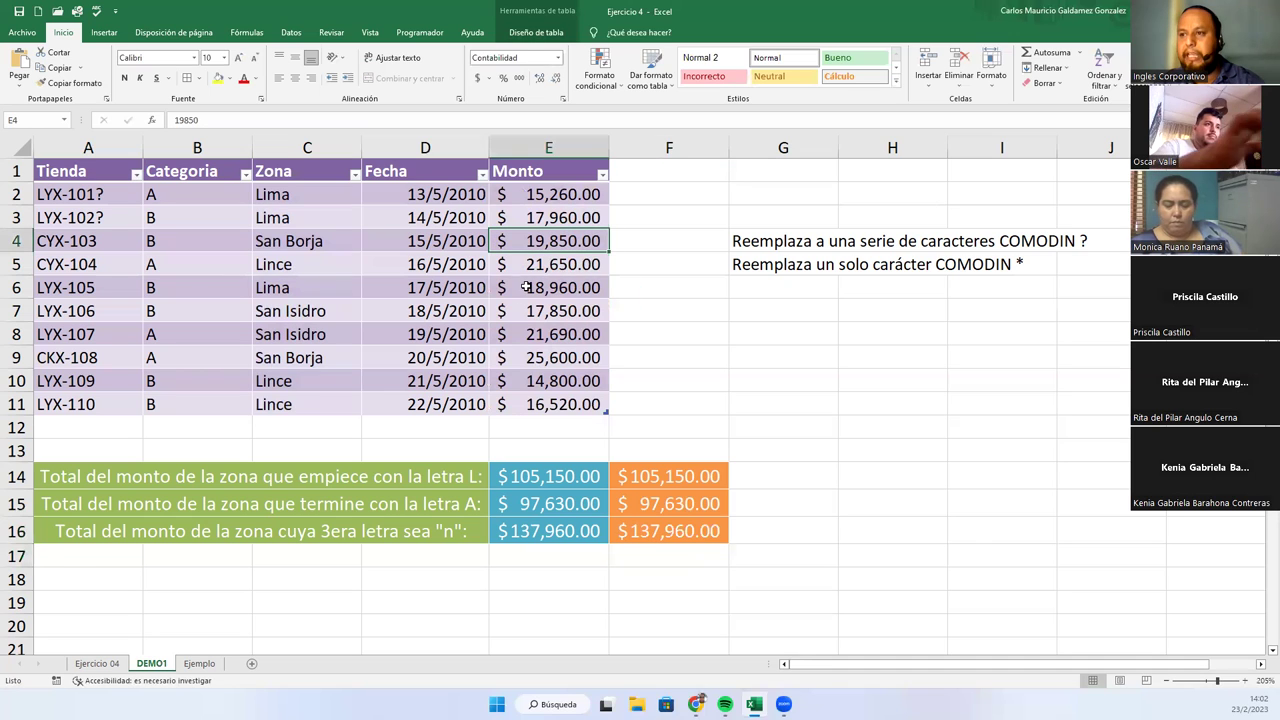
{"action": "left_click_drag", "start_coordinate": [512, 264], "coordinate": [512, 241]}
{"action": "left_click_drag", "start_coordinate": [514, 311], "coordinate": [518, 334], "text": "ctrl"}
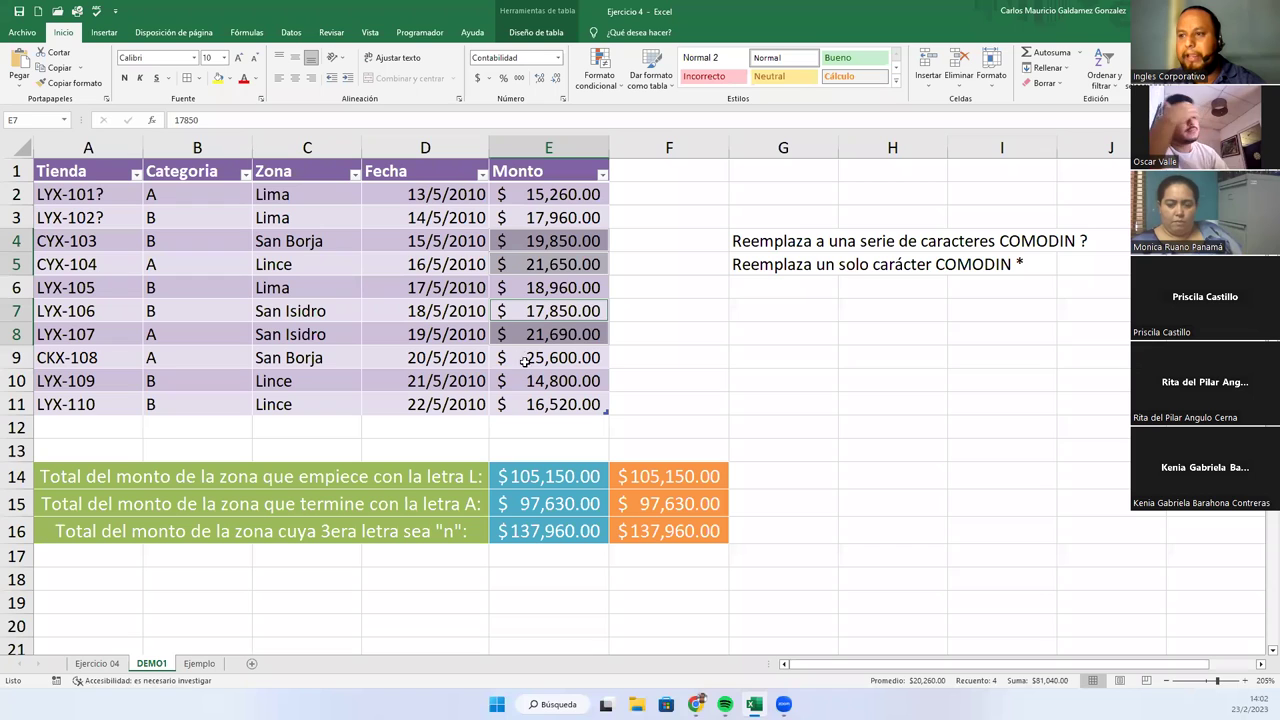
{"action": "left_click", "coordinate": [525, 360], "text": "ctrl"}
{"action": "left_click_drag", "start_coordinate": [528, 381], "coordinate": [530, 404], "text": "ctrl"}
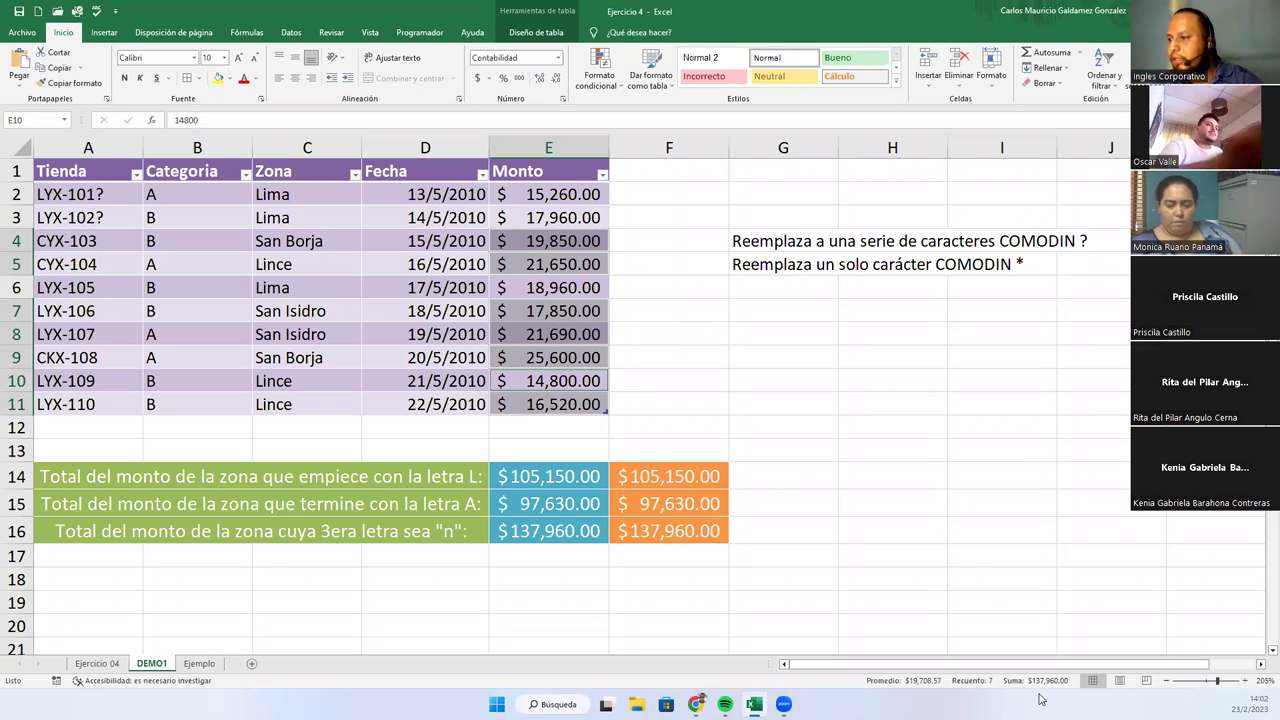
- Compare the F16 total with the original in E16 and open the F16 formula for review
{"action": "left_click", "coordinate": [665, 532]}
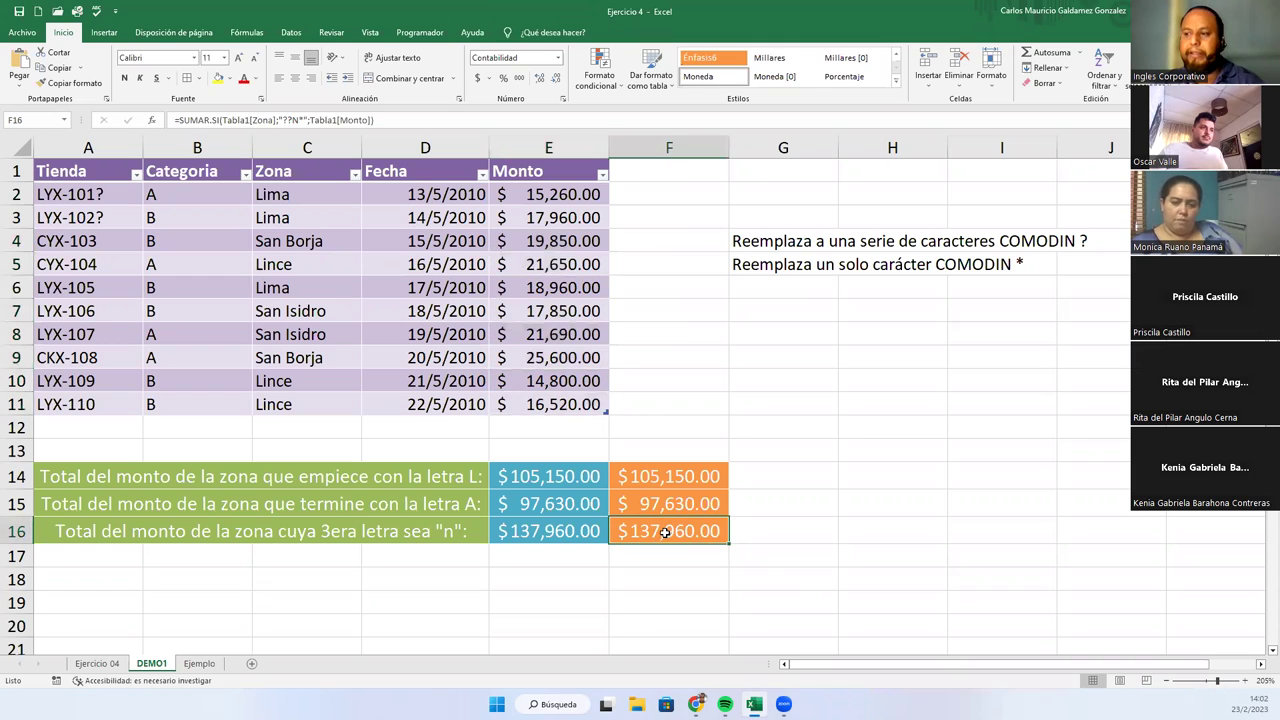
{"action": "left_click", "coordinate": [517, 524]}
{"action": "left_click", "coordinate": [643, 536]}
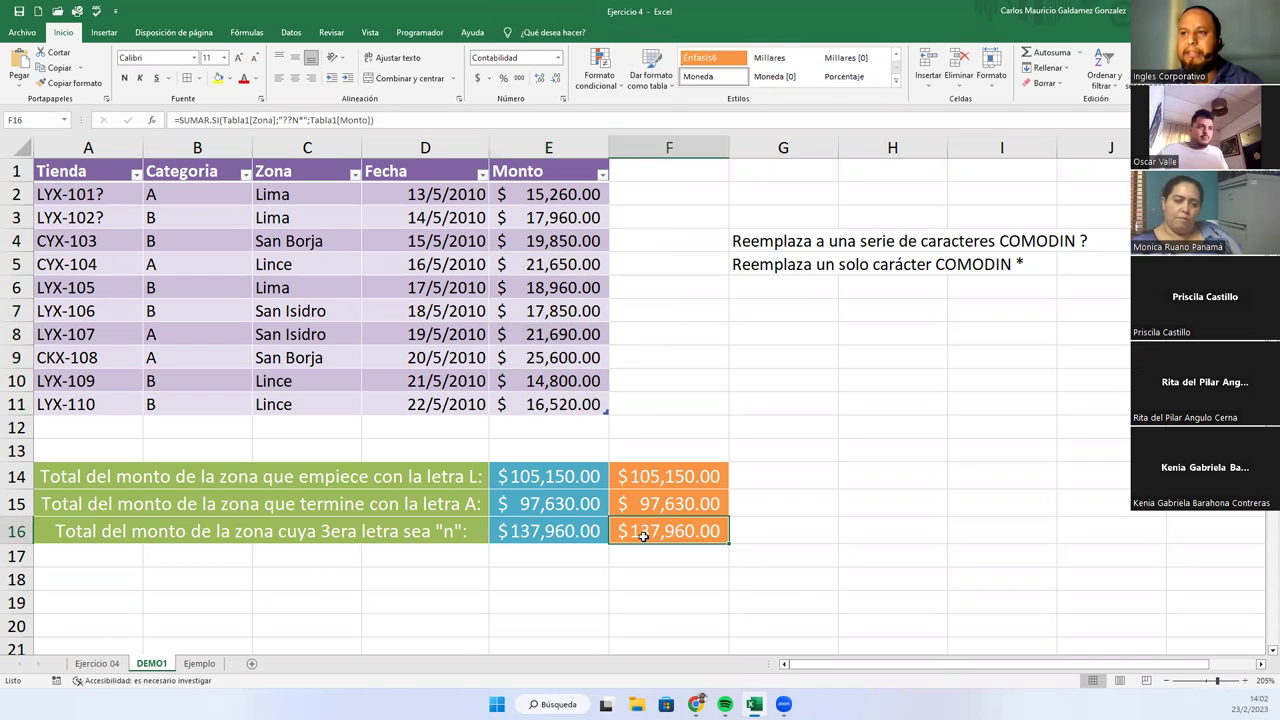
{"action": "left_click", "coordinate": [568, 534]}
{"action": "left_click", "coordinate": [660, 534]}
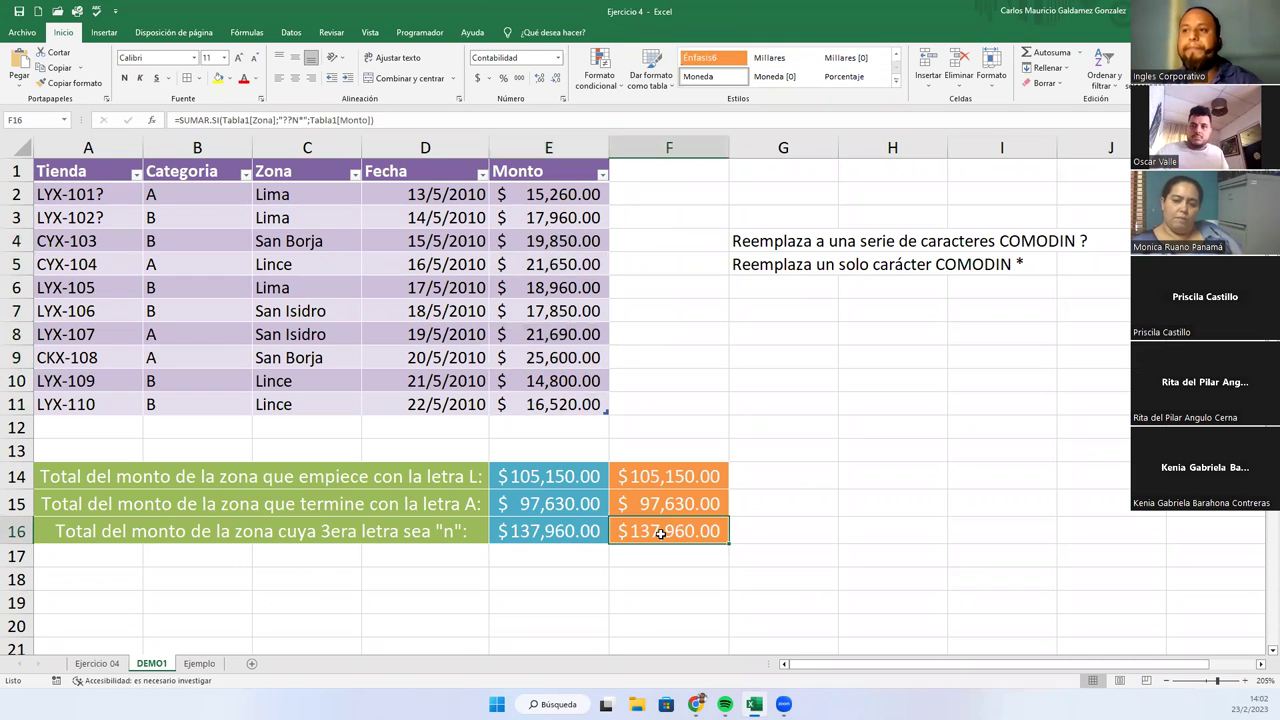
{"action": "double_click", "coordinate": [660, 530]}
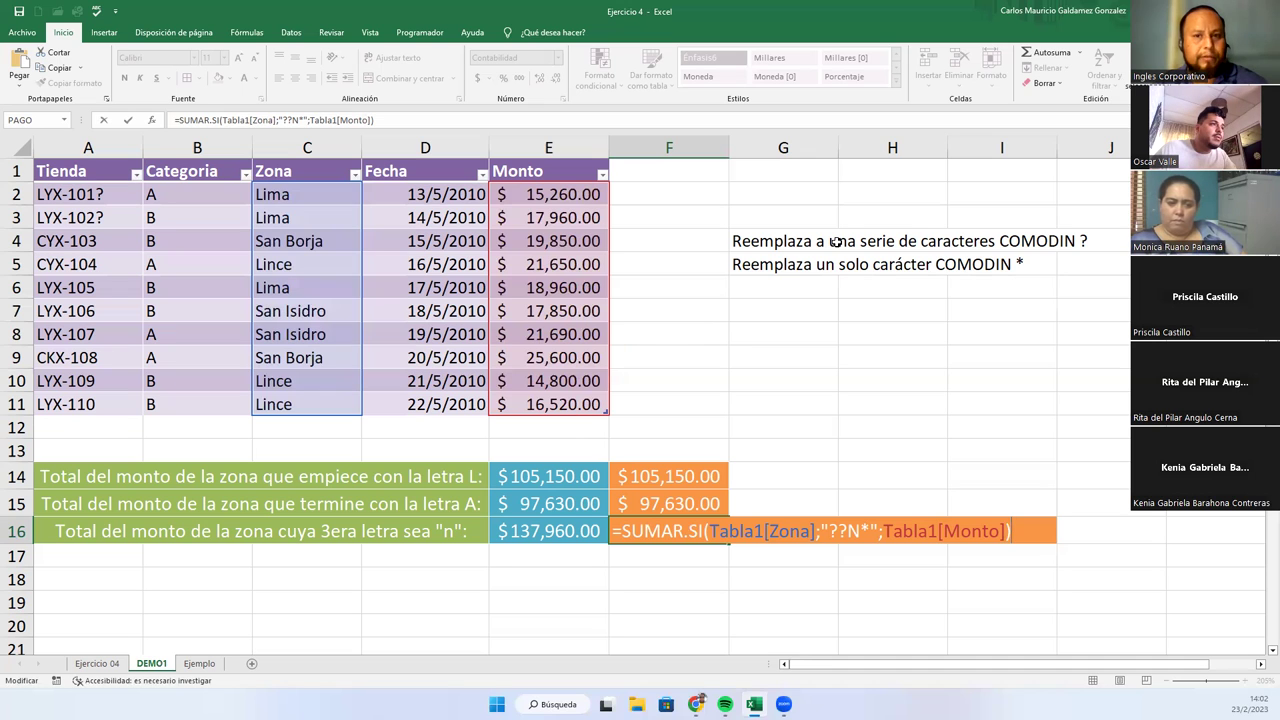
- Review the ? wildcard note in G4 and highlight the "??N" part of the F16 criterion
{"action": "left_click", "coordinate": [780, 244]}
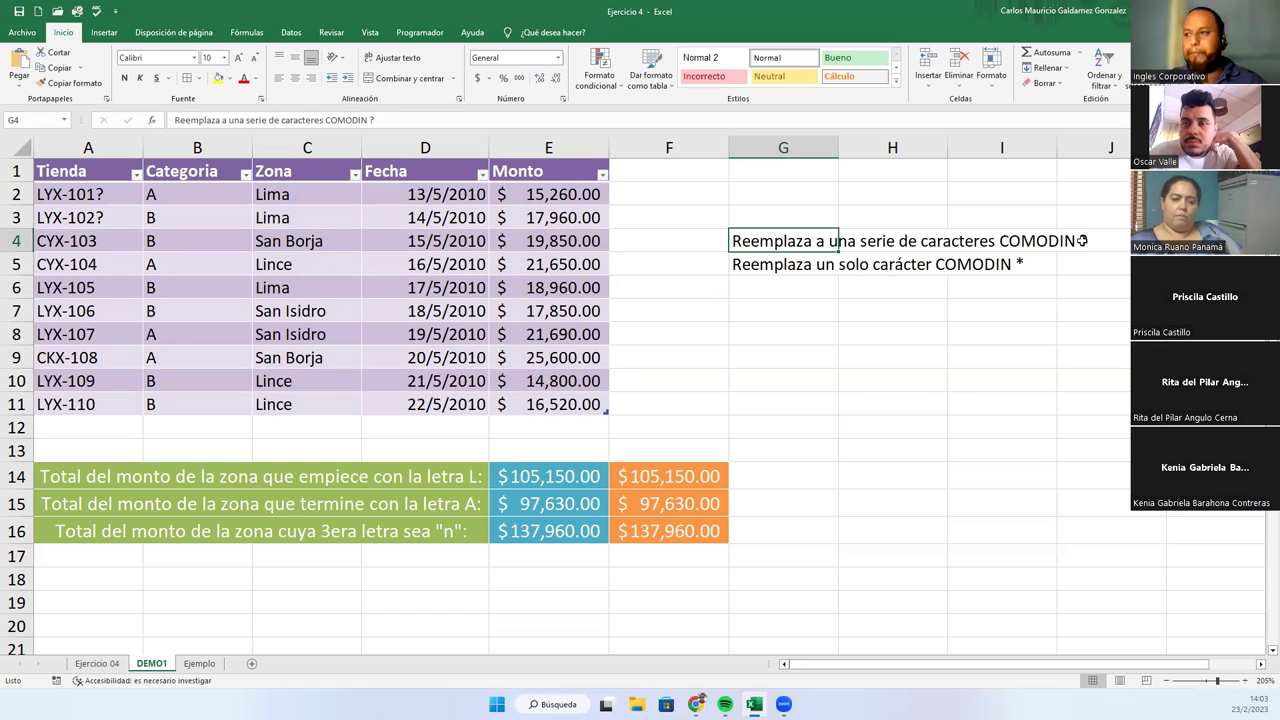
{"action": "left_click", "coordinate": [688, 528]}
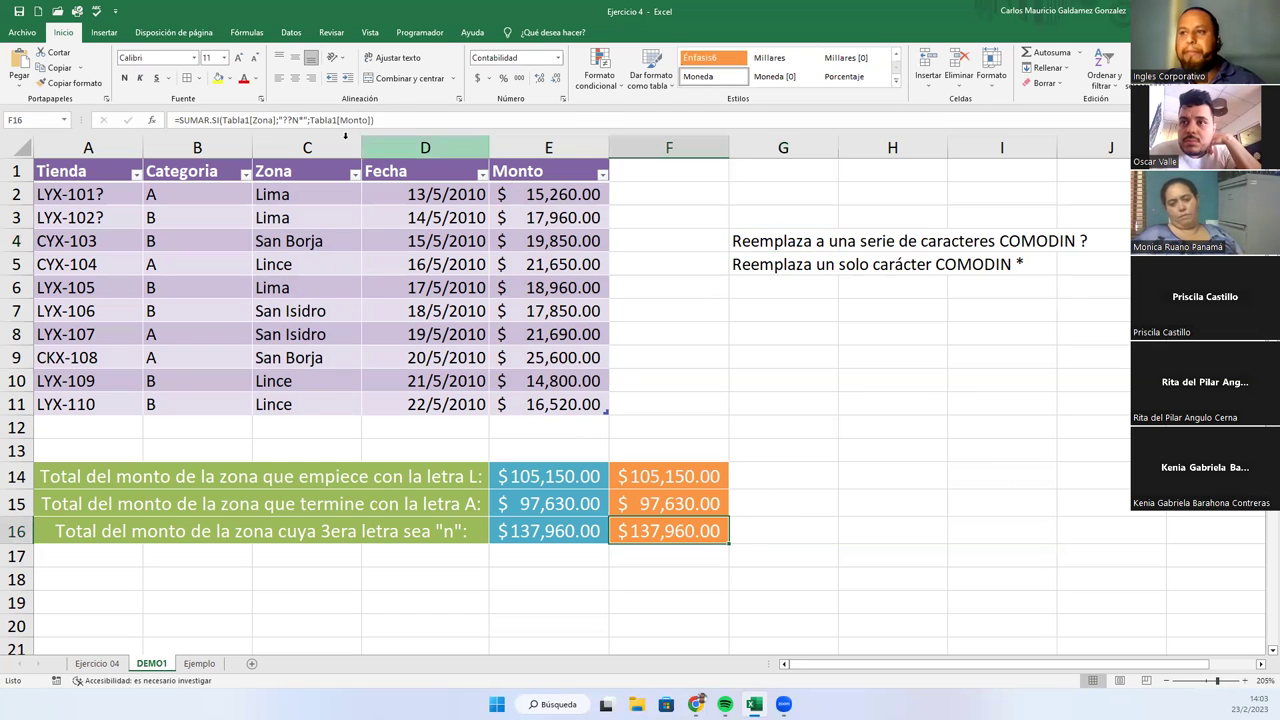
{"action": "double_click", "coordinate": [660, 528]}
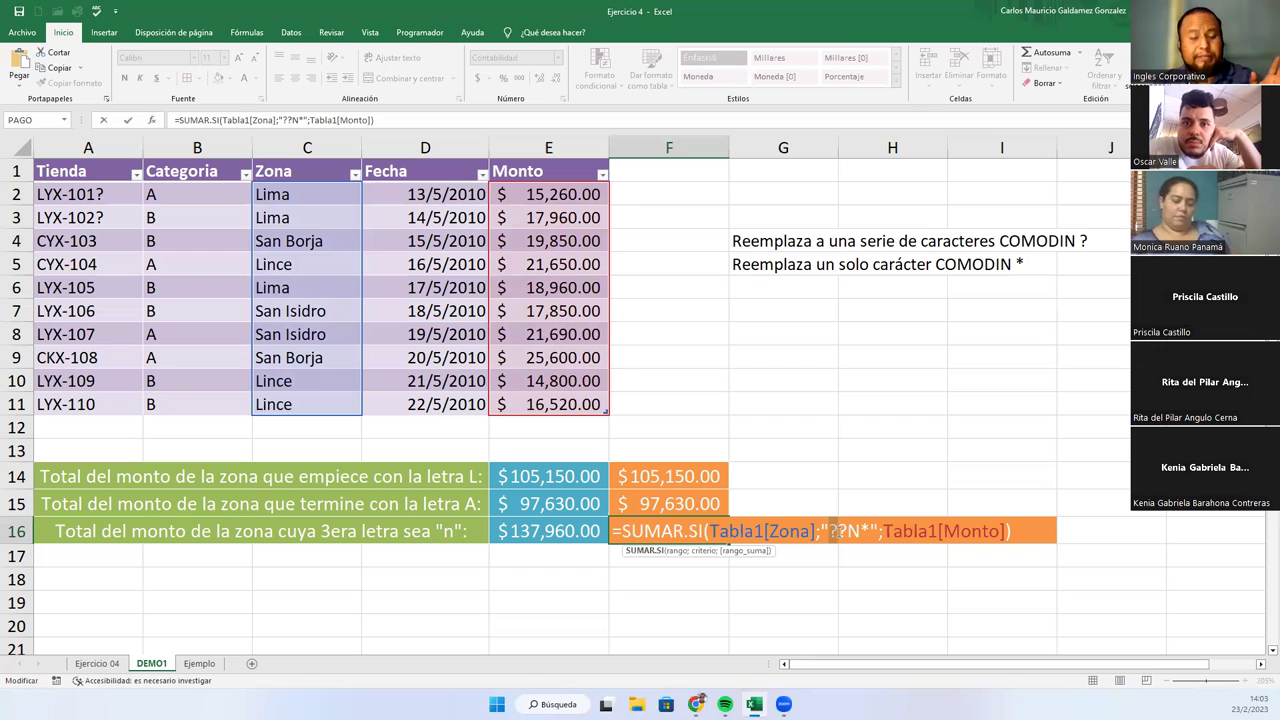
{"action": "left_click_drag", "start_coordinate": [838, 531], "coordinate": [850, 531]}
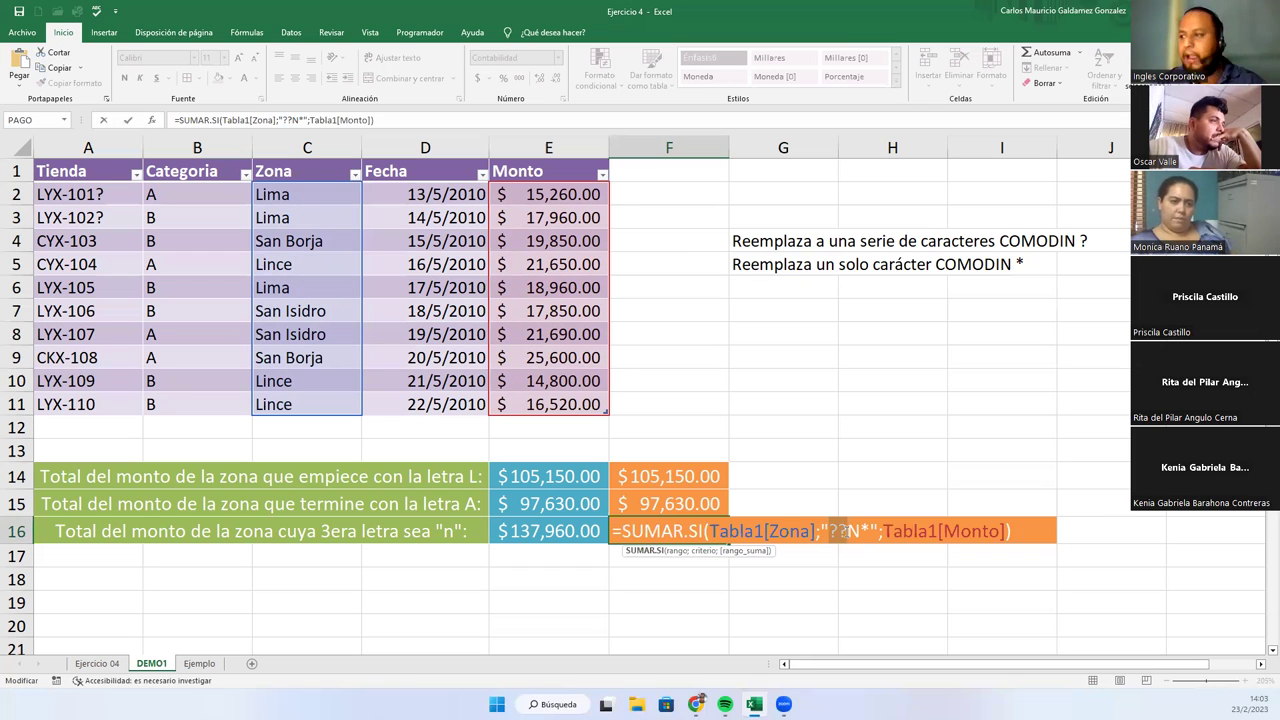
{"action": "left_click_drag", "start_coordinate": [848, 533], "coordinate": [857, 535]}
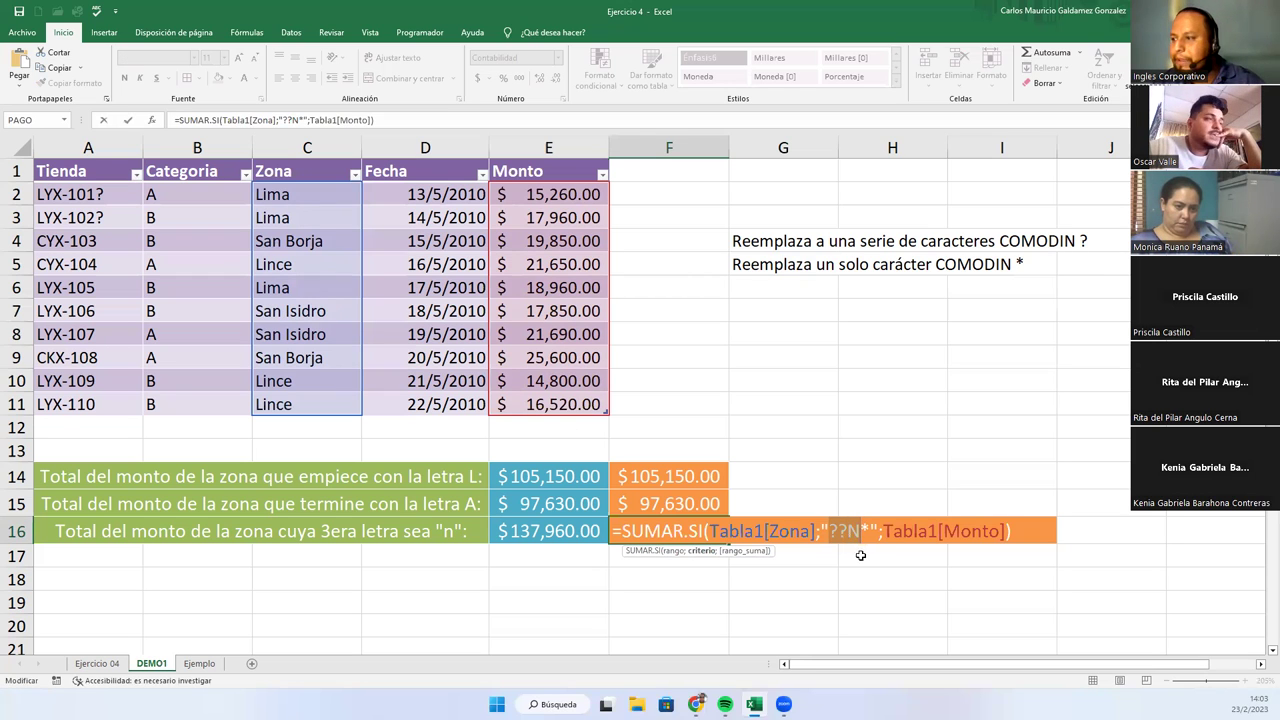
- Change the F16 criterion to "??M*" to test zones whose third letter is m
{"action": "left_click", "coordinate": [848, 533]}
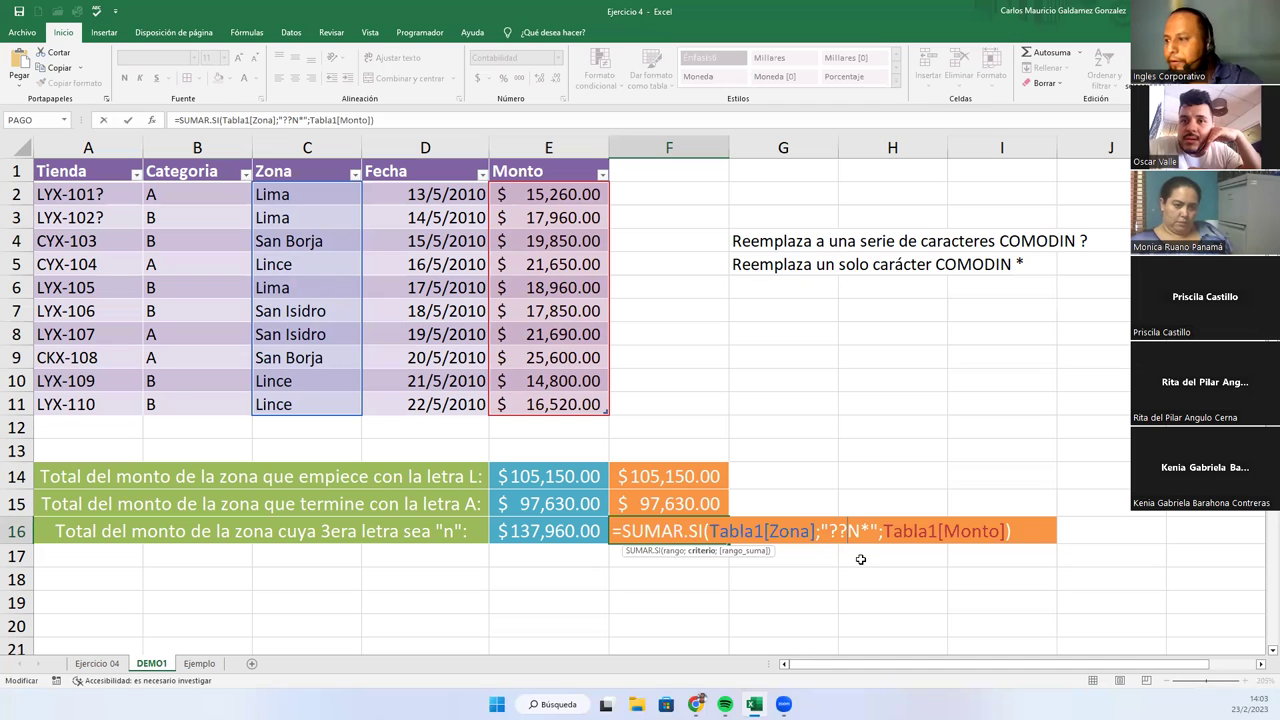
{"action": "key", "text": "Delete"}
{"action": "type", "text": "M"}
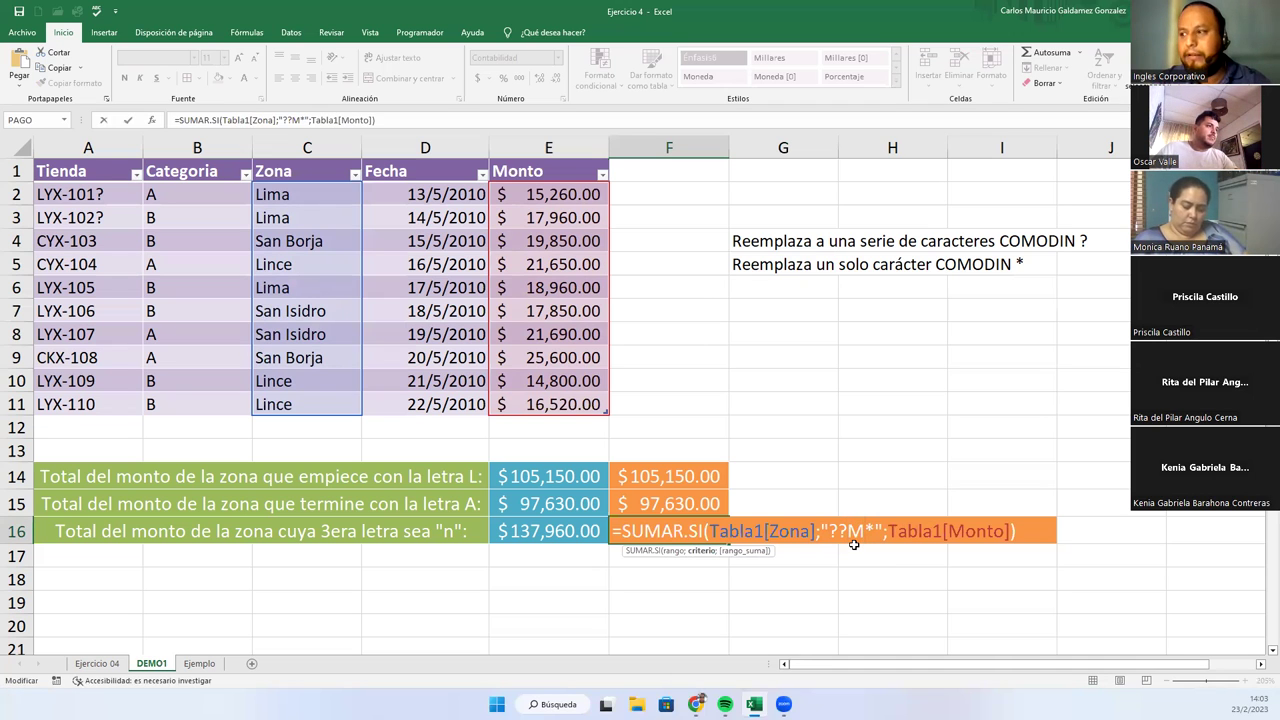
{"action": "key", "text": "Return"}
{"action": "key", "text": "Up"}
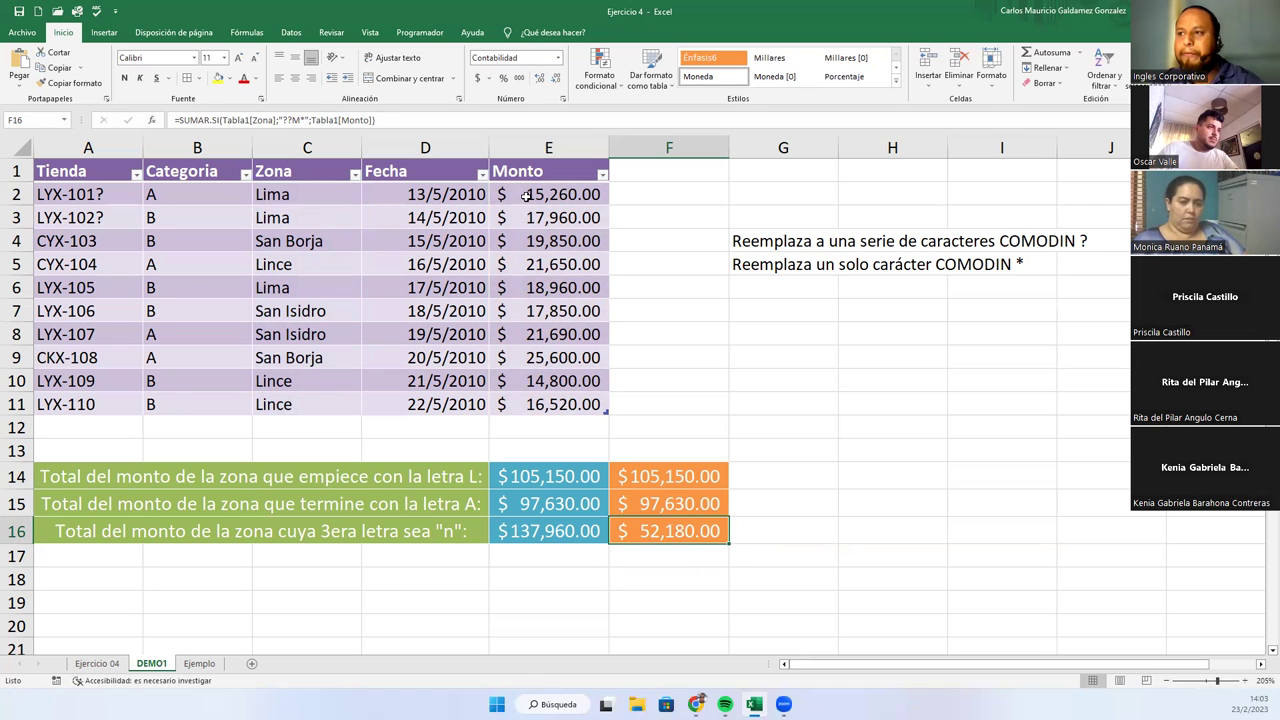
- Select the Monto cells of the three Lima rows to check their sum against F16
{"action": "left_click_drag", "start_coordinate": [525, 195], "coordinate": [527, 220]}
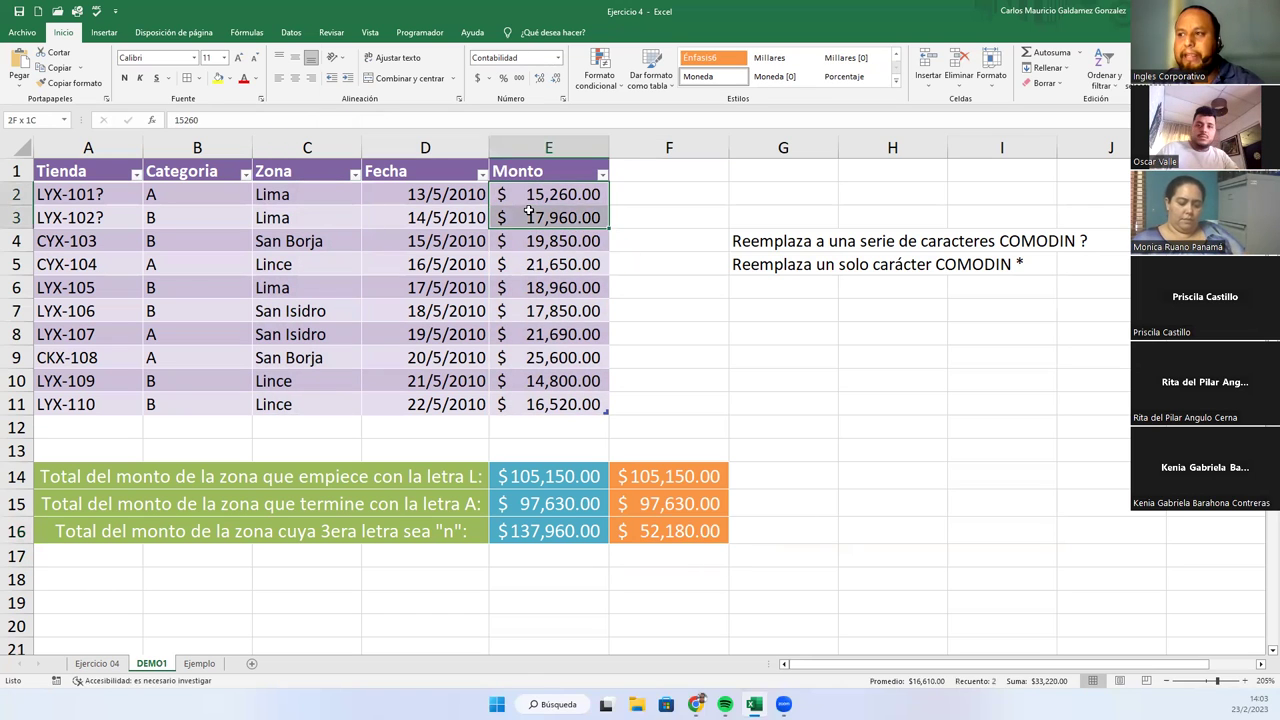
{"action": "left_click", "coordinate": [523, 287], "text": "ctrl"}
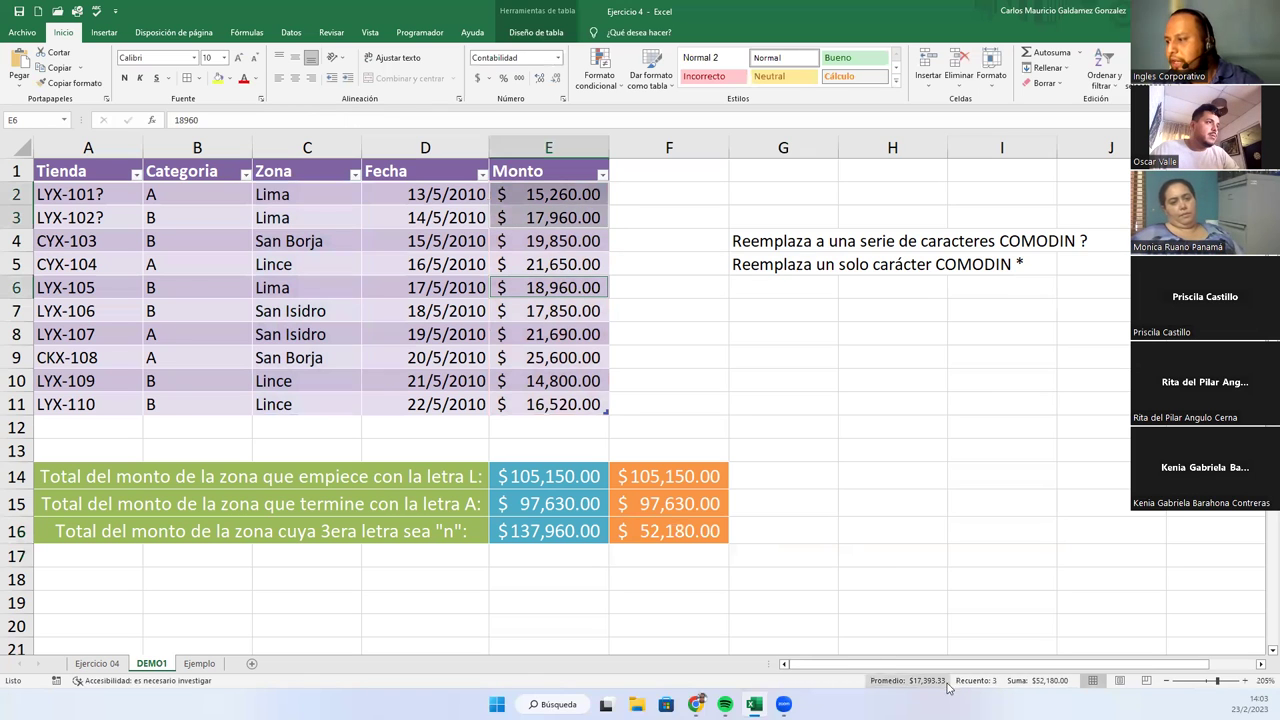
{"action": "left_click", "coordinate": [638, 540]}
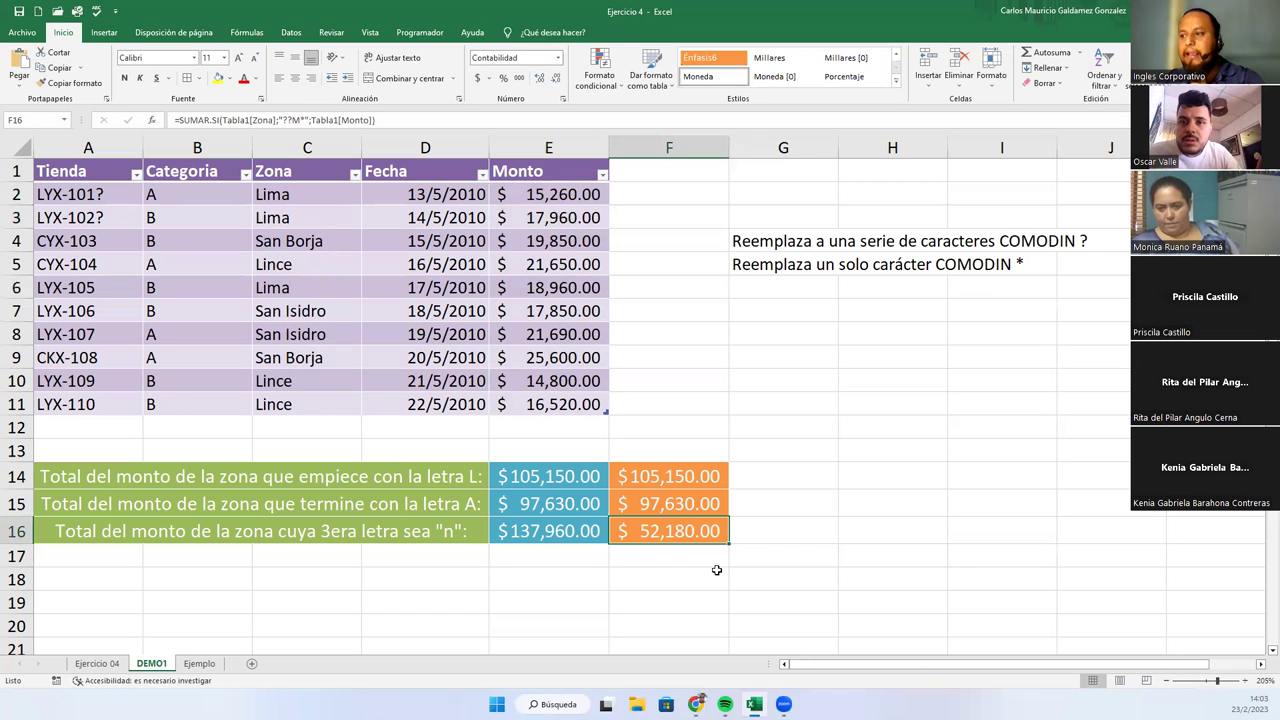
- Review the test formula in F16, undo its criterion change, and select F15
{"action": "double_click", "coordinate": [643, 530]}
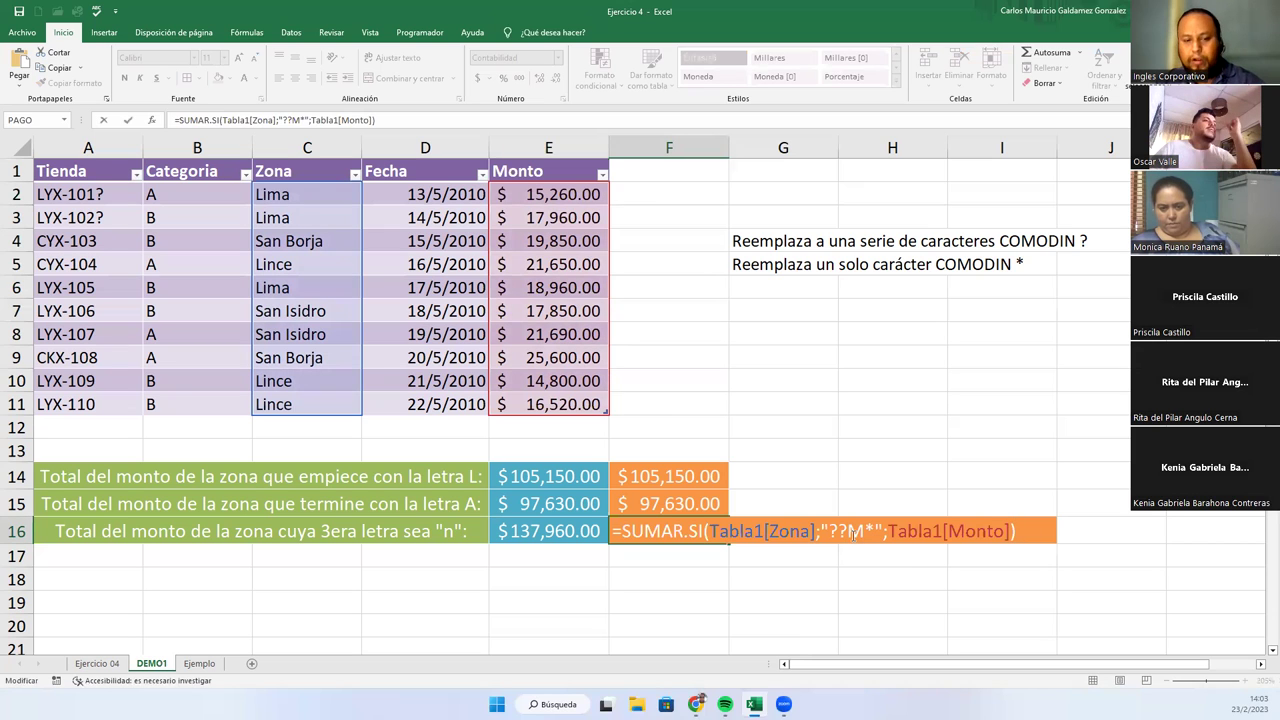
{"action": "key", "text": "Return"}
{"action": "key", "text": "ctrl+z"}
{"action": "left_click", "coordinate": [643, 506]}
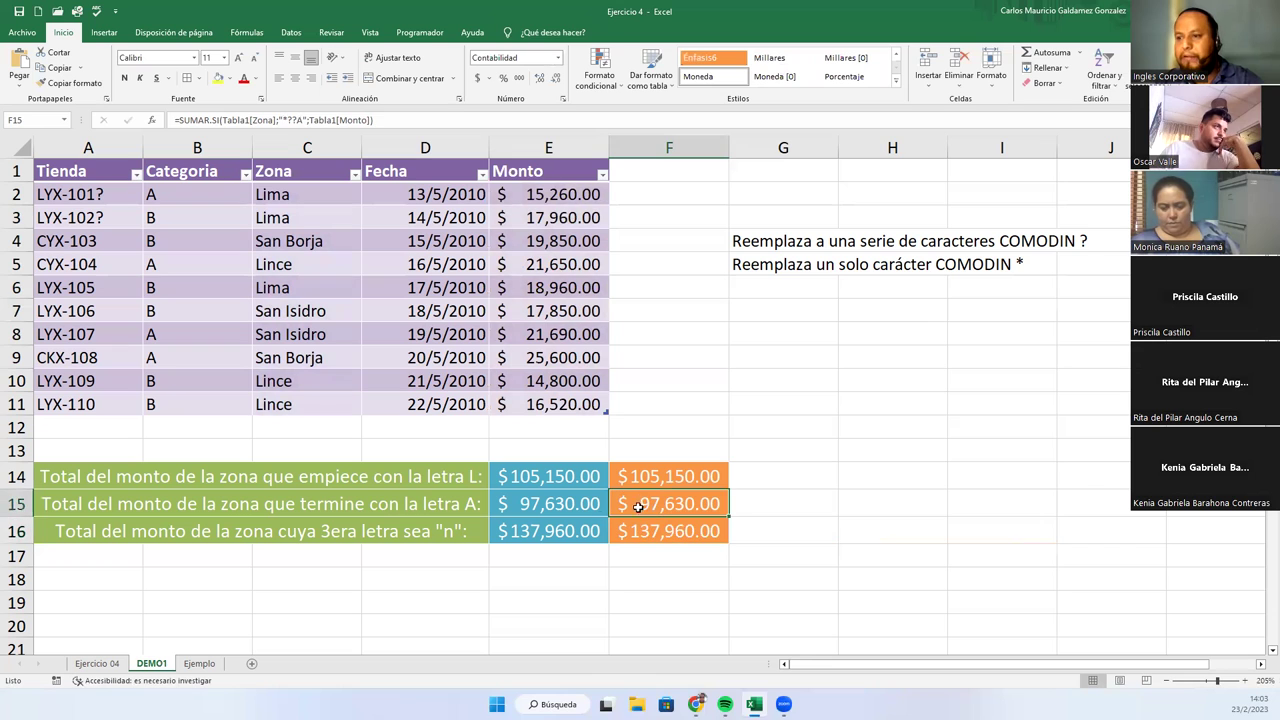
- Change the F15 criterion to "*??O" to test zones ending in O, and select the San Isidro Monto cells to check their sum
{"action": "double_click", "coordinate": [651, 503]}
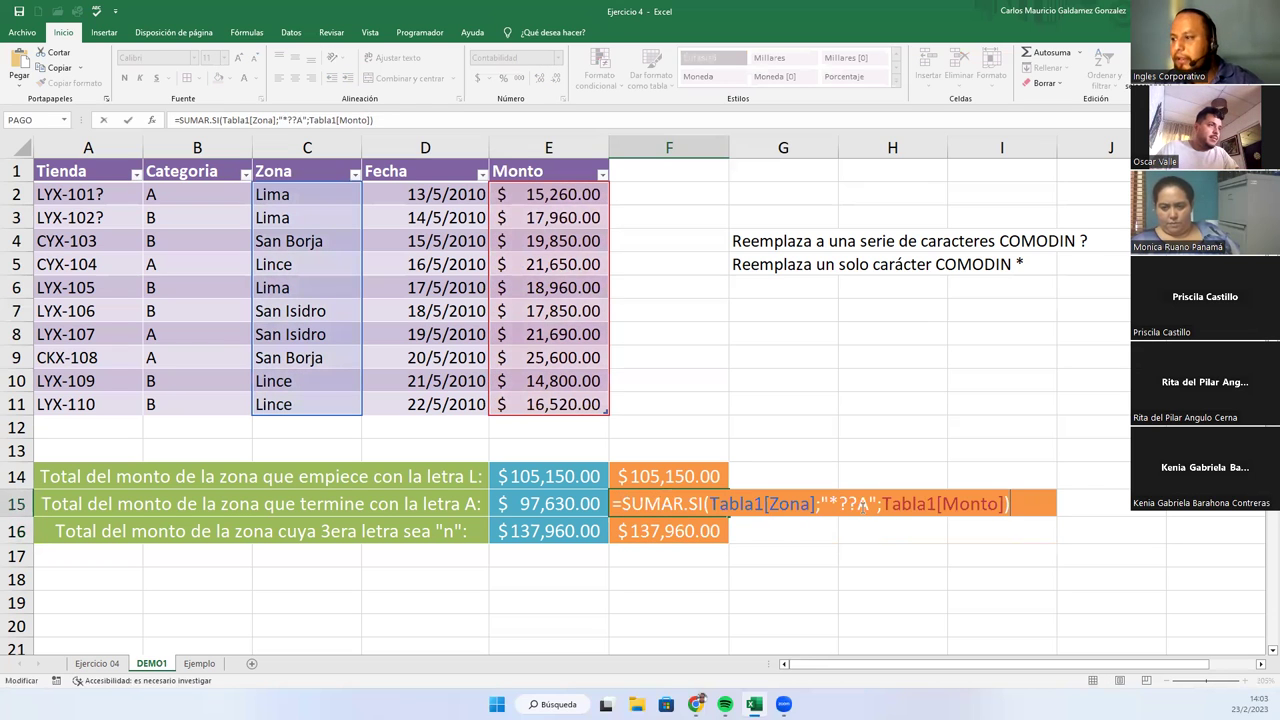
{"action": "left_click_drag", "start_coordinate": [861, 507], "coordinate": [868, 507]}
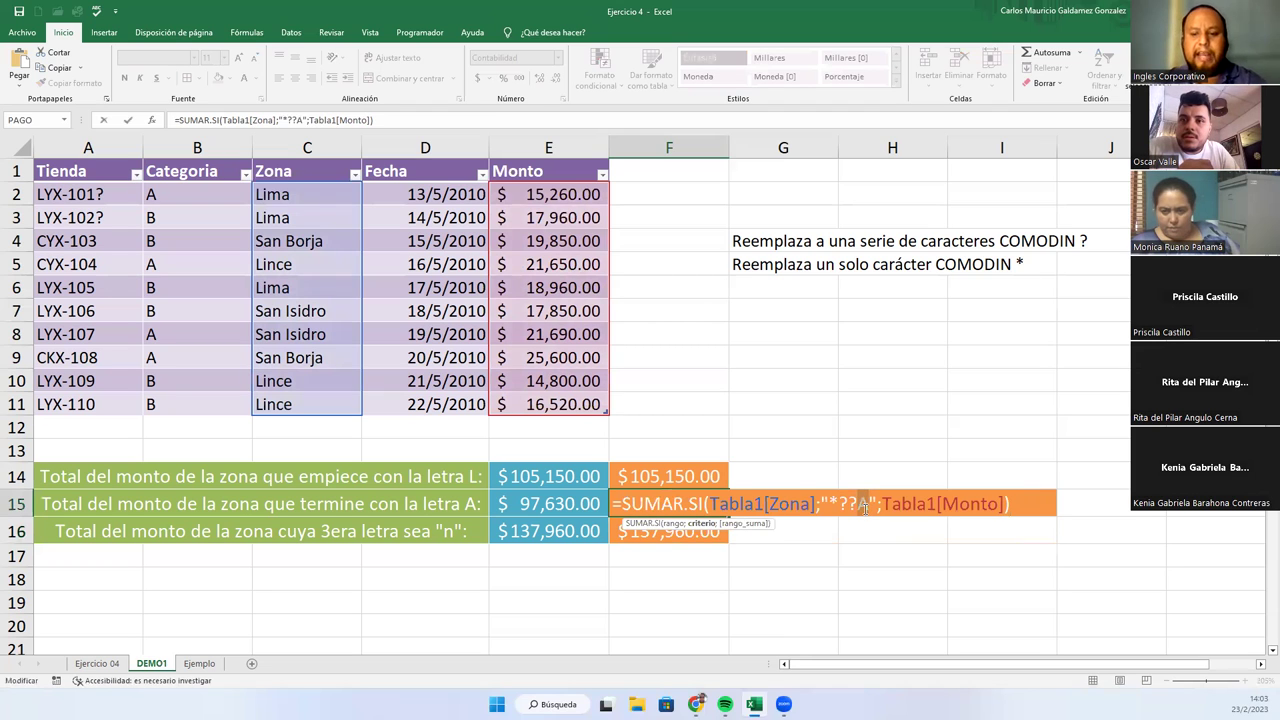
{"action": "type", "text": "O"}
{"action": "key", "text": "ctrl+Return"}
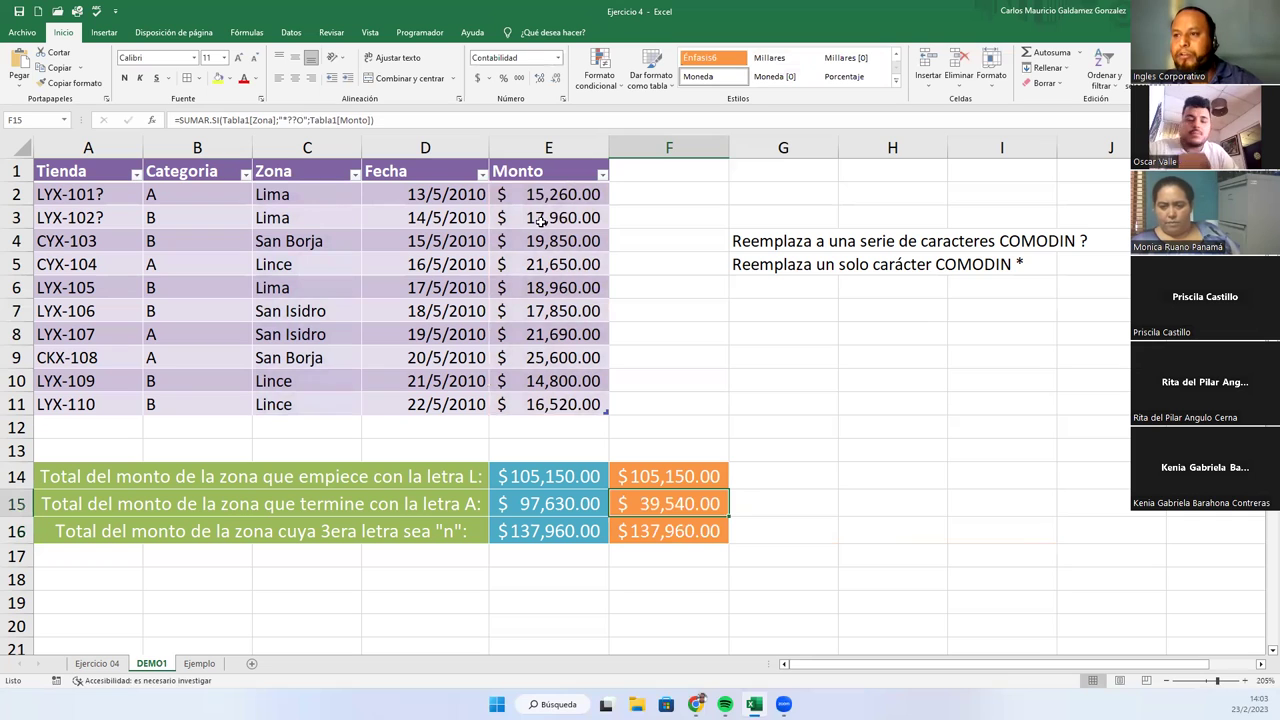
{"action": "left_click_drag", "start_coordinate": [520, 313], "coordinate": [533, 338]}
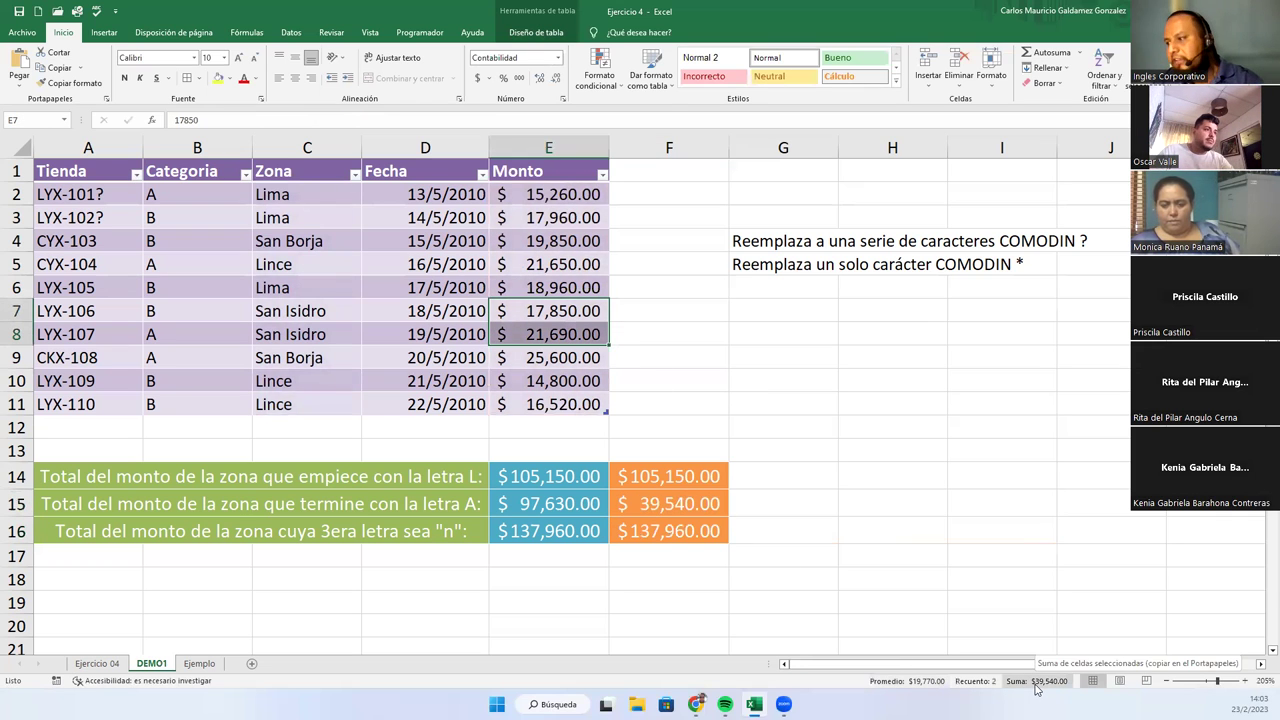
- Restore the F15 criterion to "*??A" so it totals the zones ending in A
{"action": "left_click", "coordinate": [660, 512]}
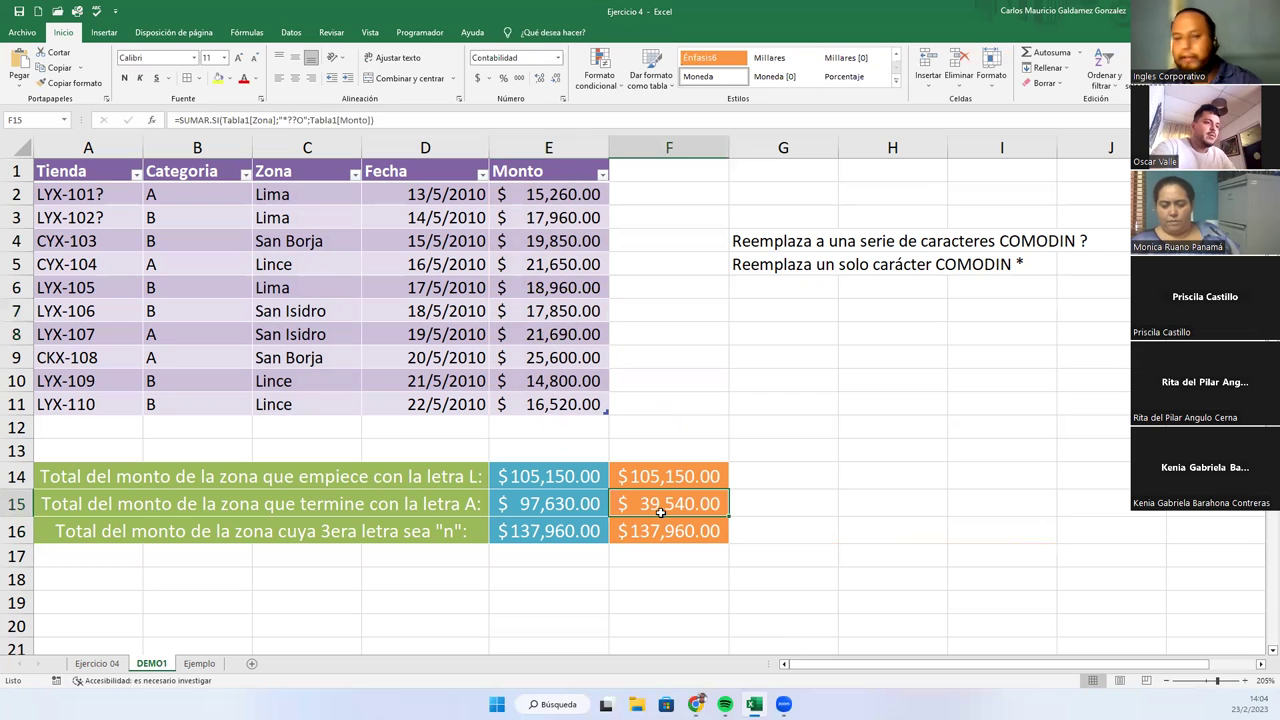
{"action": "double_click", "coordinate": [660, 512]}
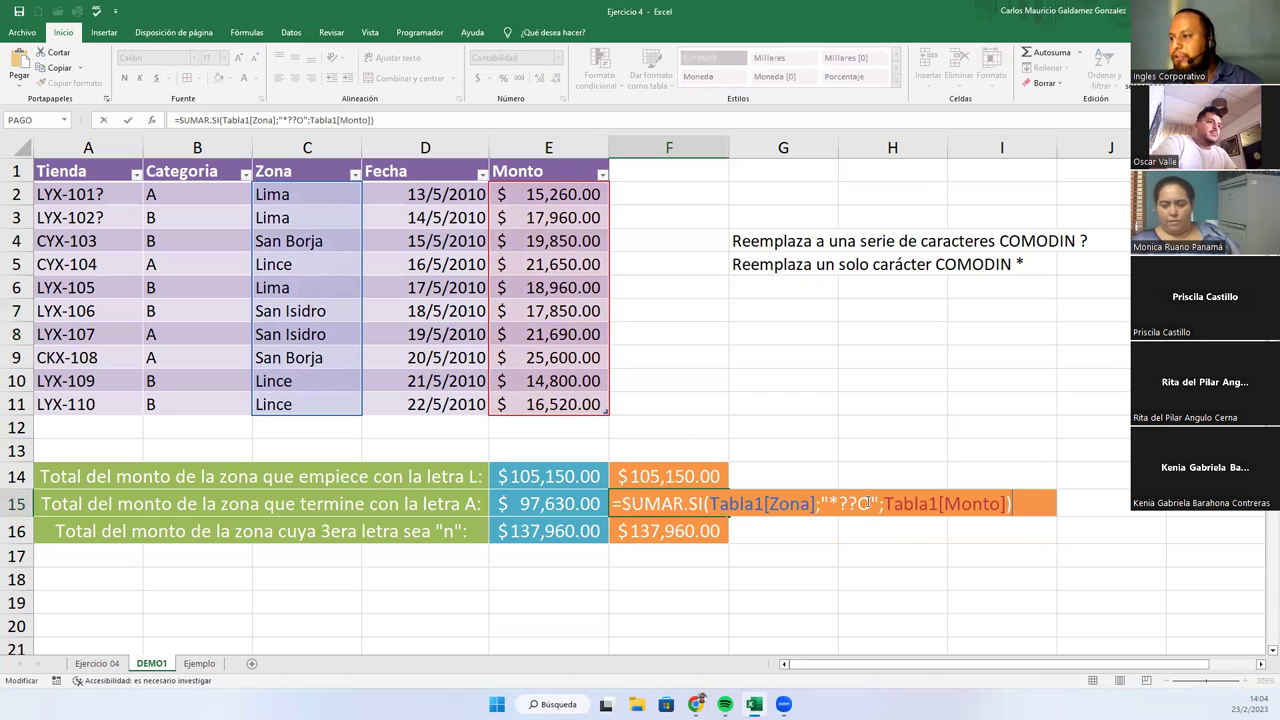
{"action": "key", "text": "BackSpace"}
{"action": "type", "text": "A"}
{"action": "key", "text": "Return"}
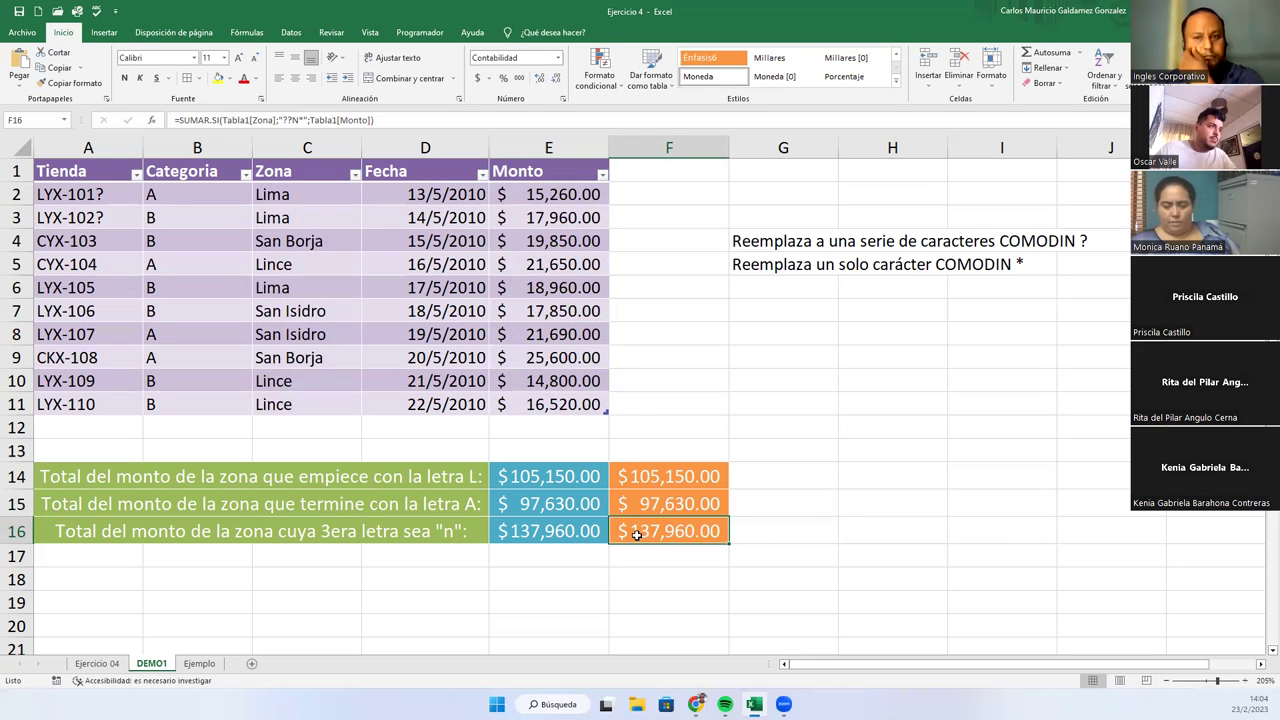
- Change the F16 criterion to "?I*" to test zones whose second letter is i
{"action": "double_click", "coordinate": [636, 535]}
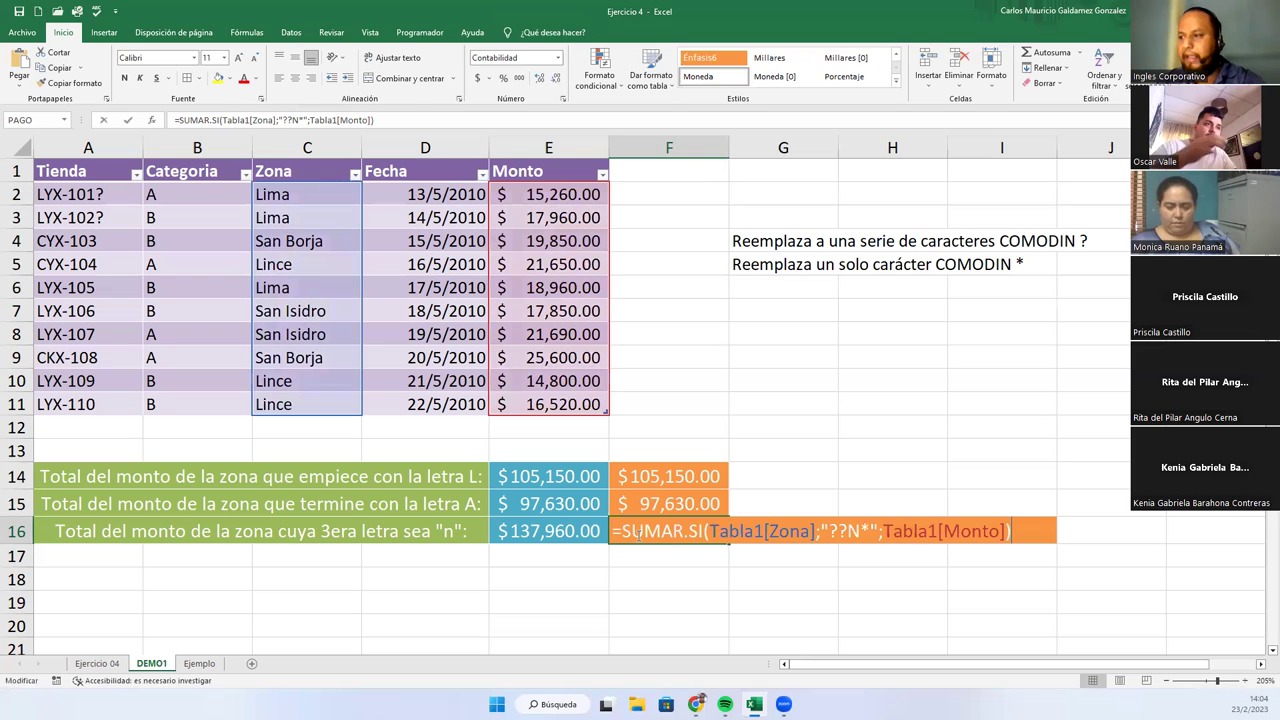
{"action": "left_click_drag", "start_coordinate": [846, 531], "coordinate": [860, 531]}
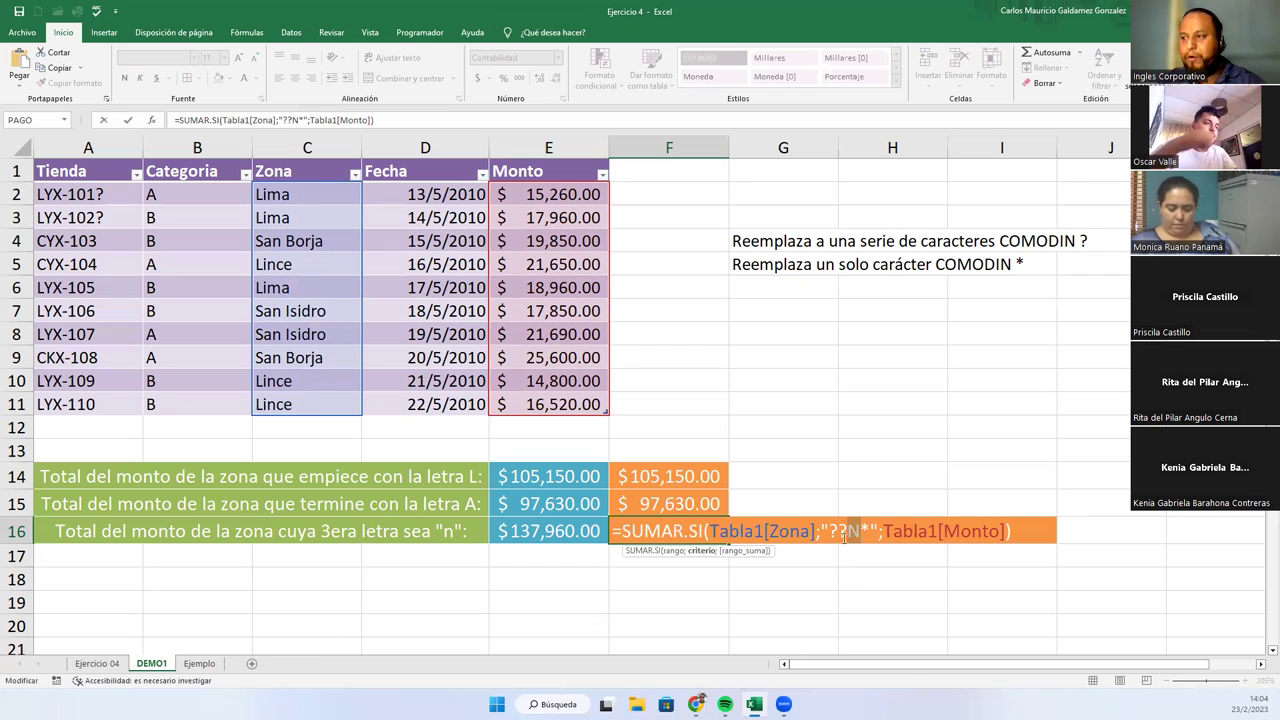
{"action": "left_click_drag", "start_coordinate": [840, 533], "coordinate": [859, 533]}
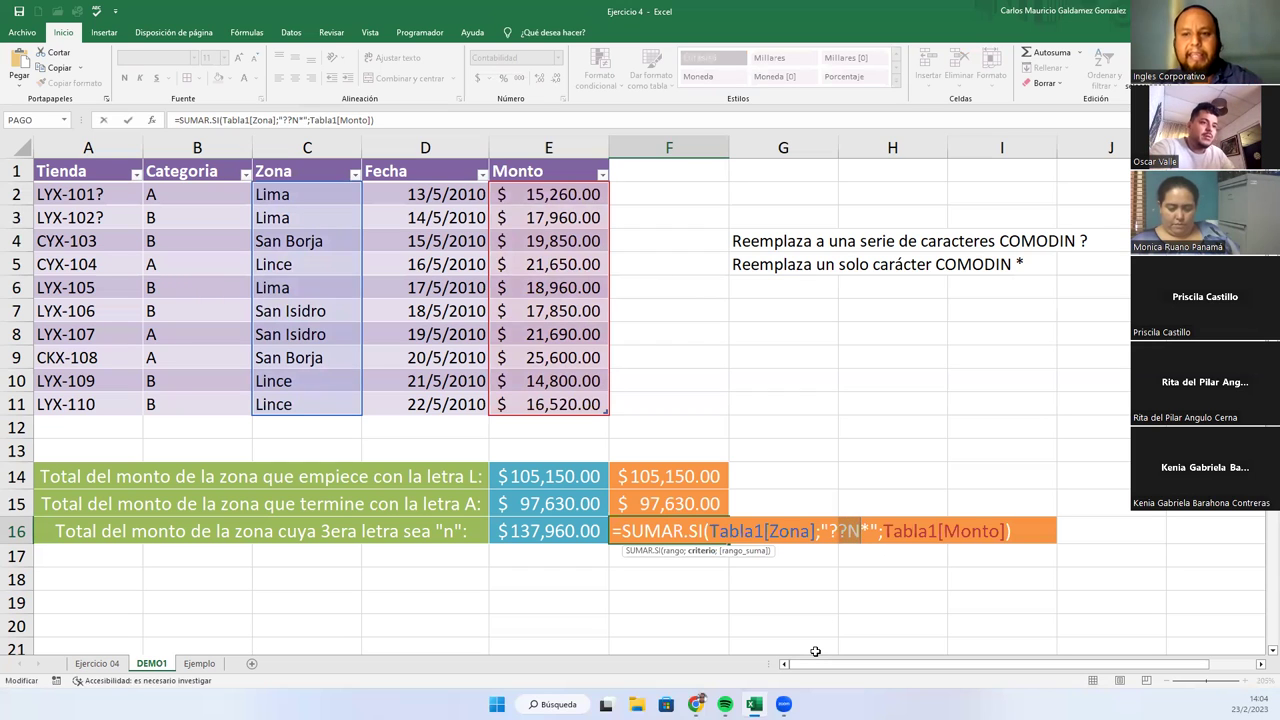
{"action": "type", "text": "l"}
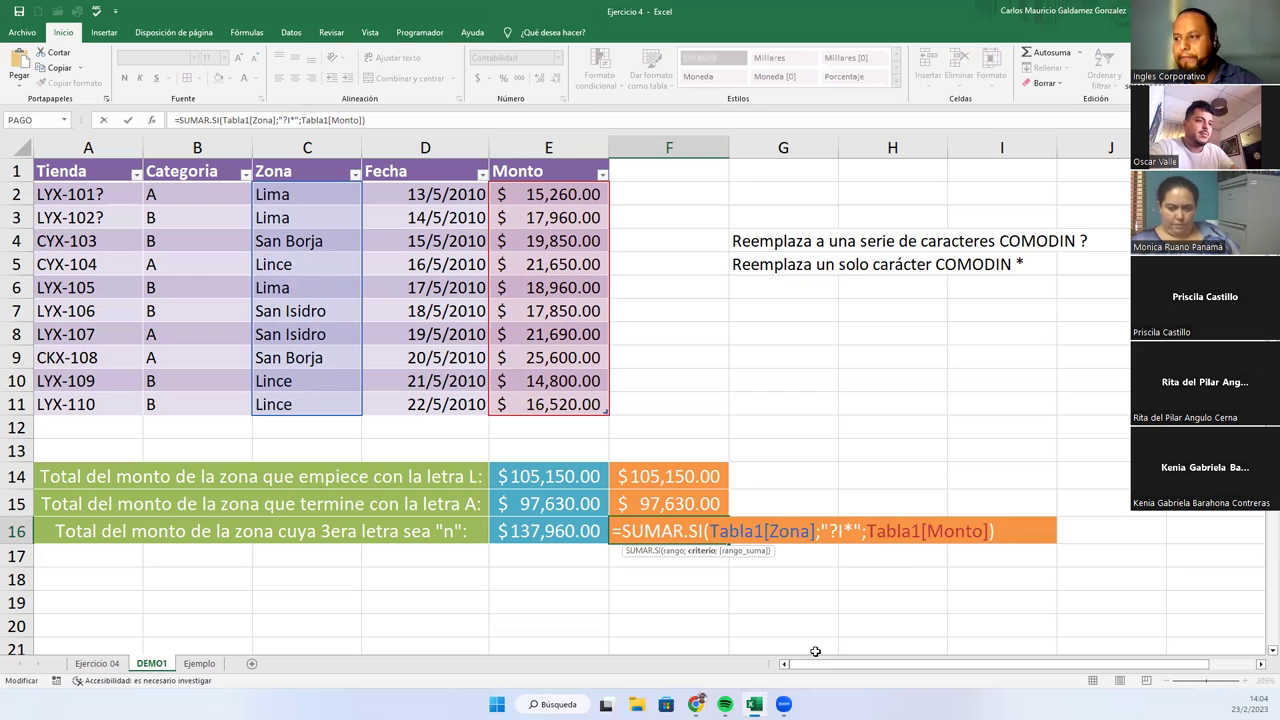
{"action": "key", "text": "Return"}
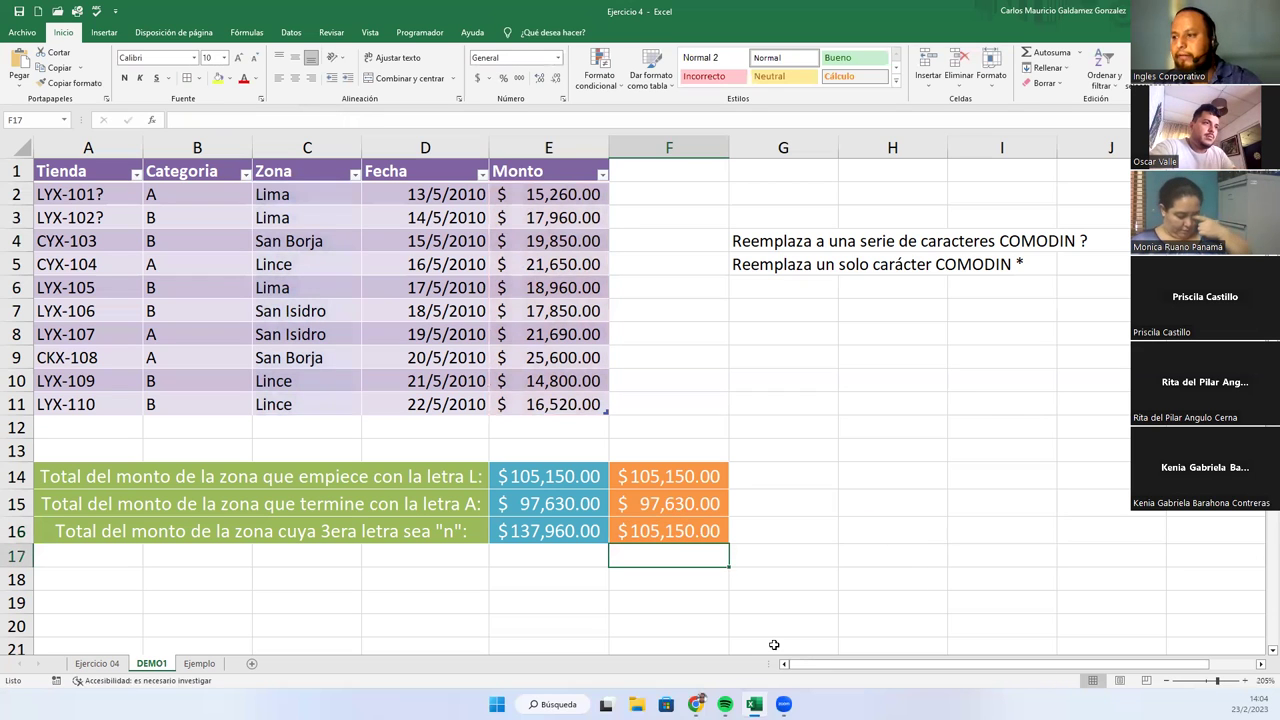
- Select the Monto cells of all Lima and Lince rows to check their sum against F16
{"action": "left_click_drag", "start_coordinate": [541, 194], "coordinate": [541, 215]}
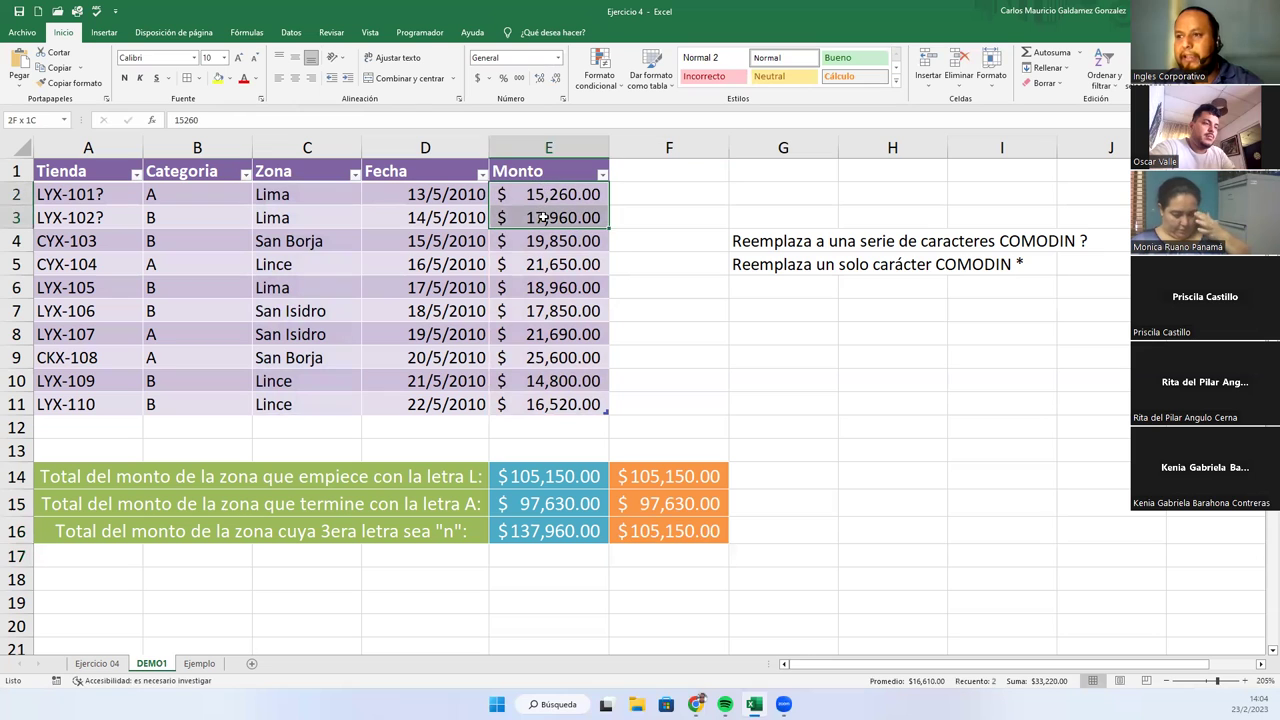
{"action": "left_click_drag", "start_coordinate": [530, 266], "coordinate": [530, 285], "text": "ctrl"}
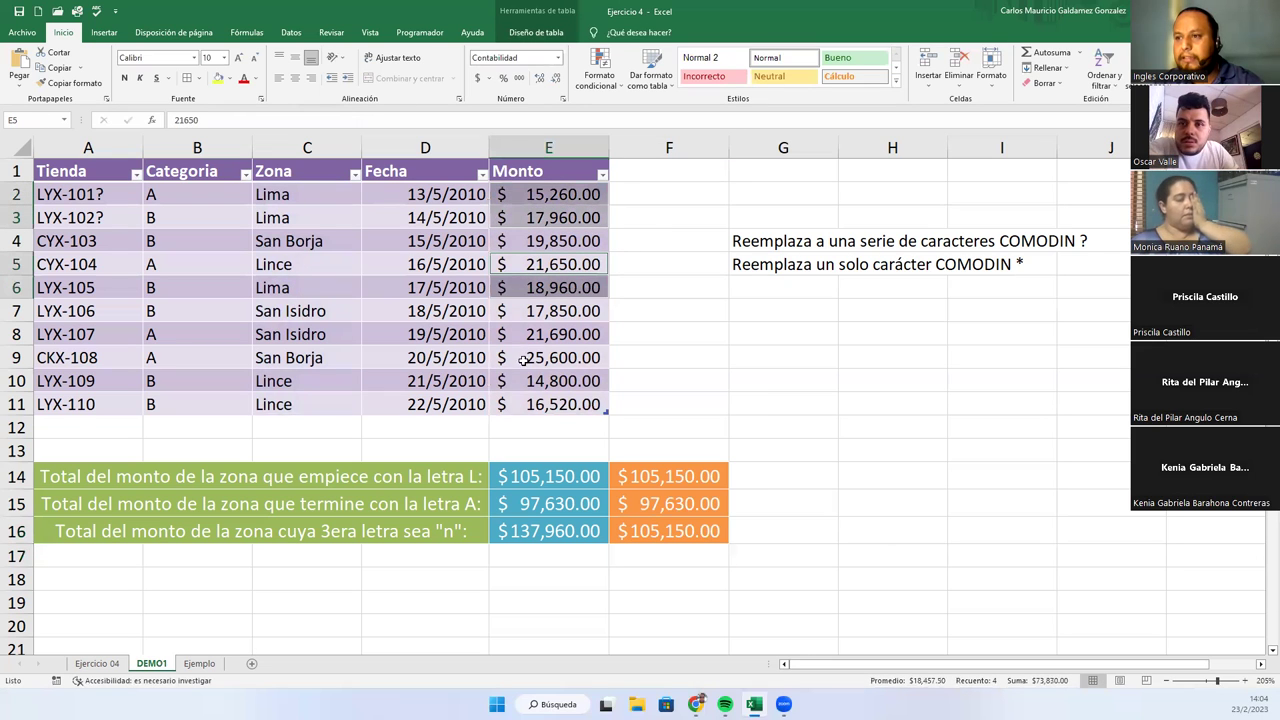
{"action": "left_click_drag", "start_coordinate": [520, 380], "coordinate": [520, 402], "text": "ctrl"}
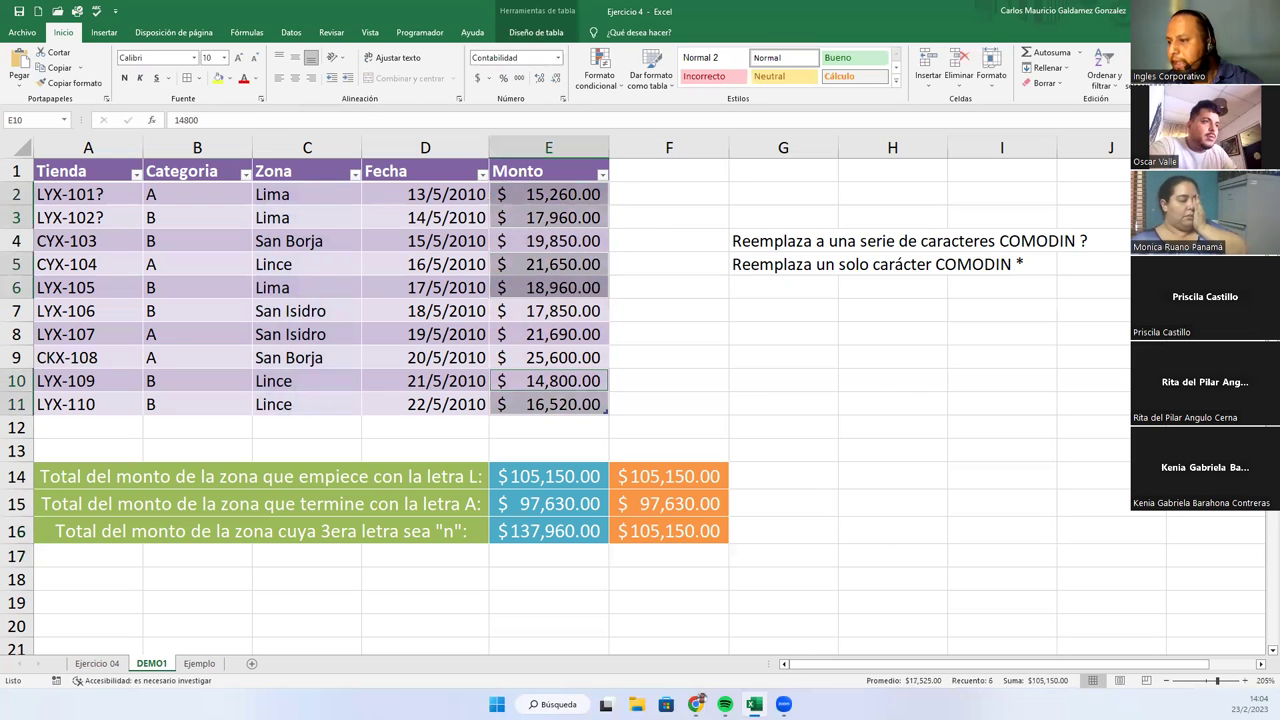
- Restore the F16 criterion to "??N*" so it totals the zones whose third letter is n
{"action": "left_click", "coordinate": [680, 538]}
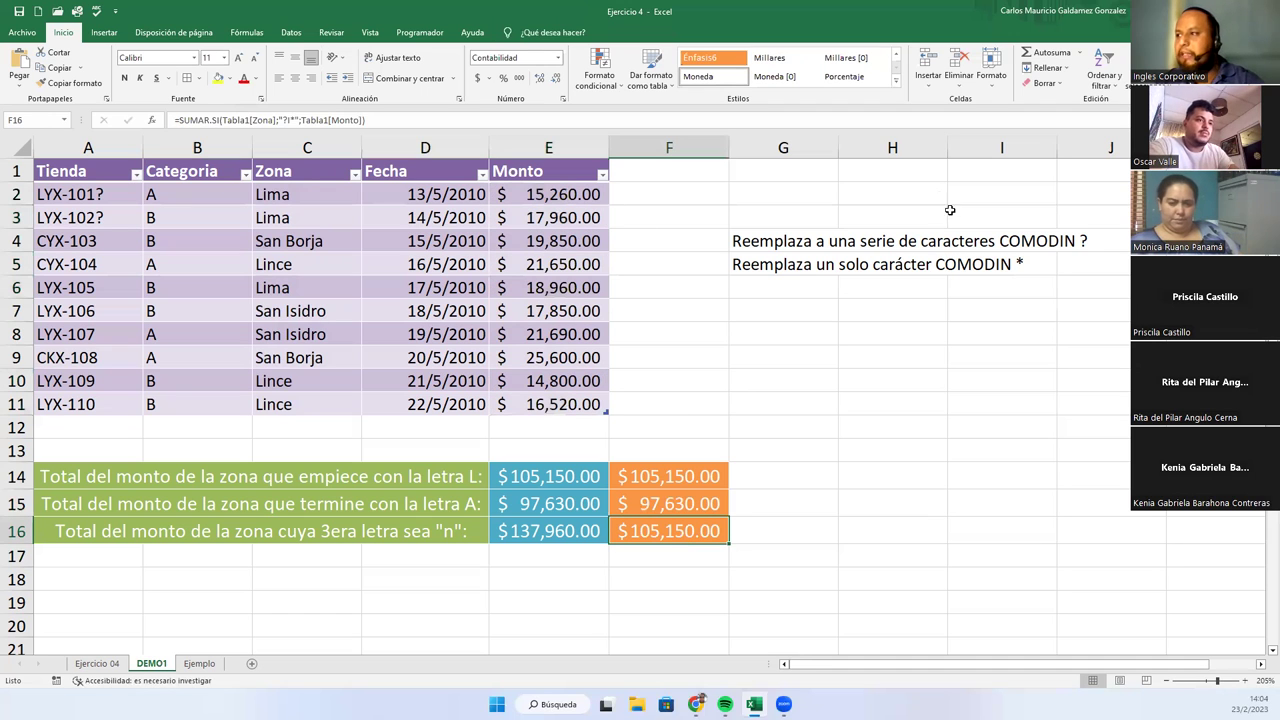
{"action": "key", "text": "F2"}
{"action": "left_click", "coordinate": [834, 531]}
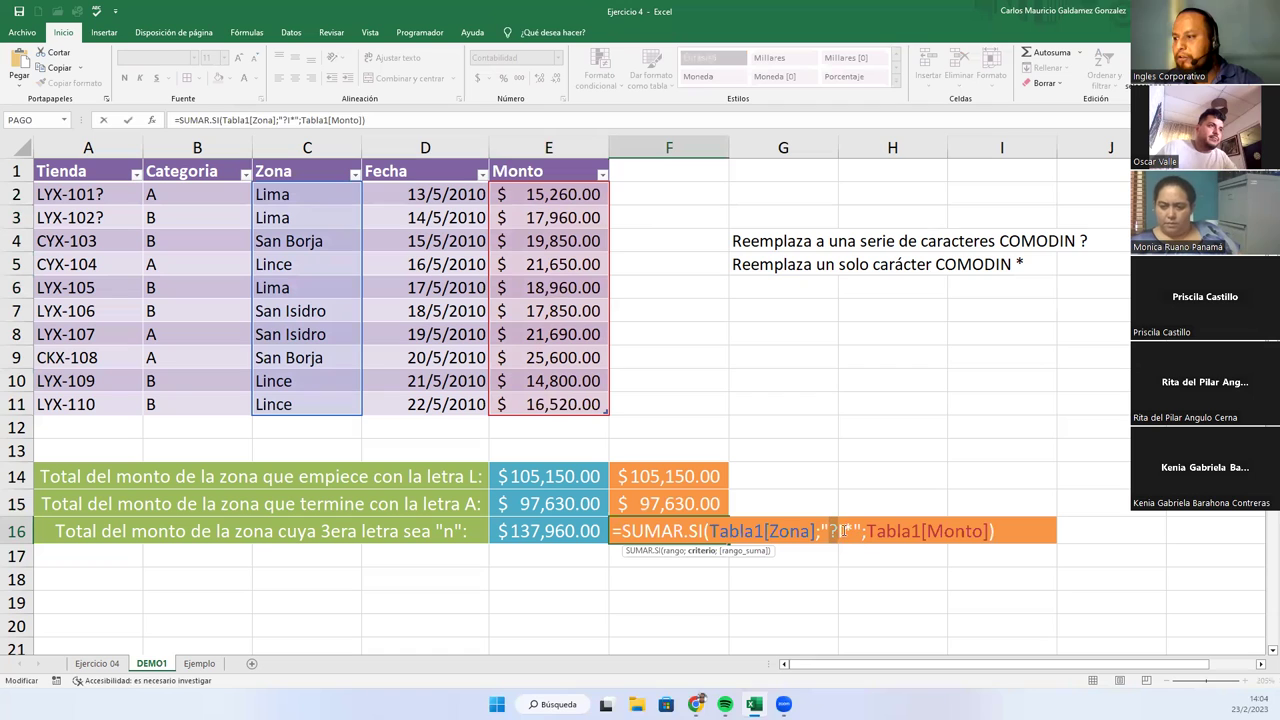
{"action": "type", "text": "?"}
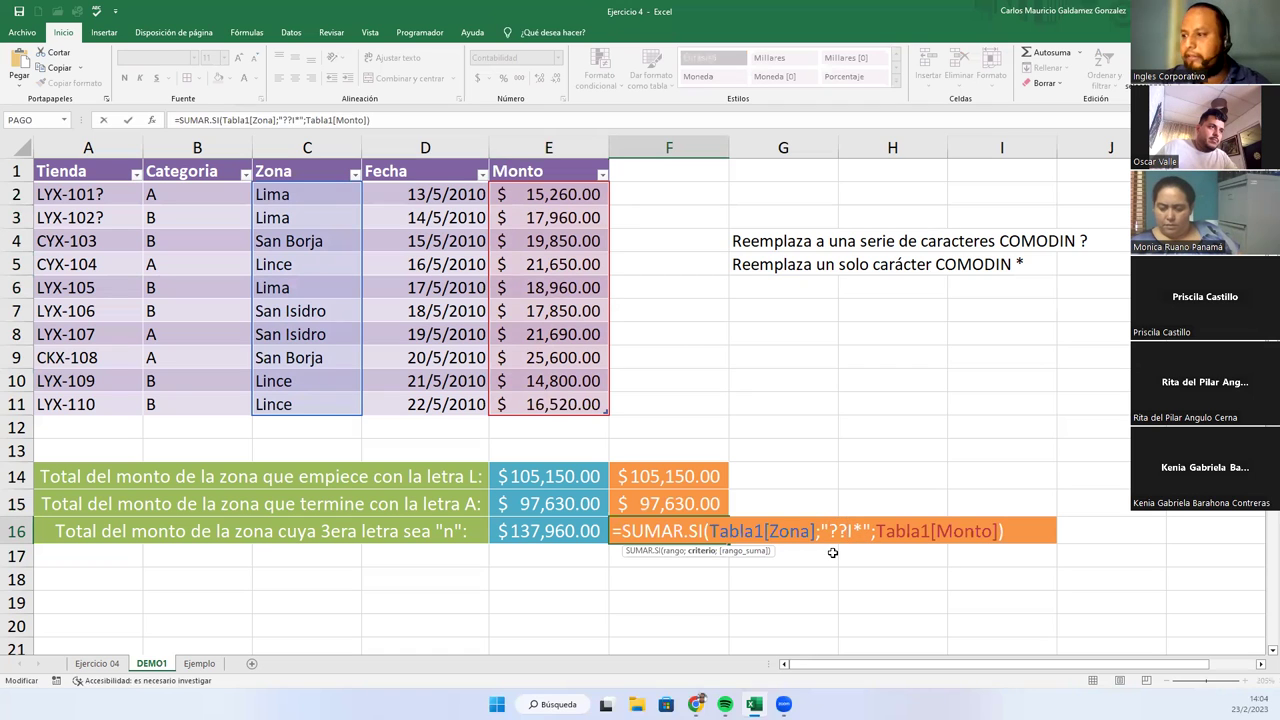
{"action": "key", "text": "BackSpace"}
{"action": "type", "text": "N"}
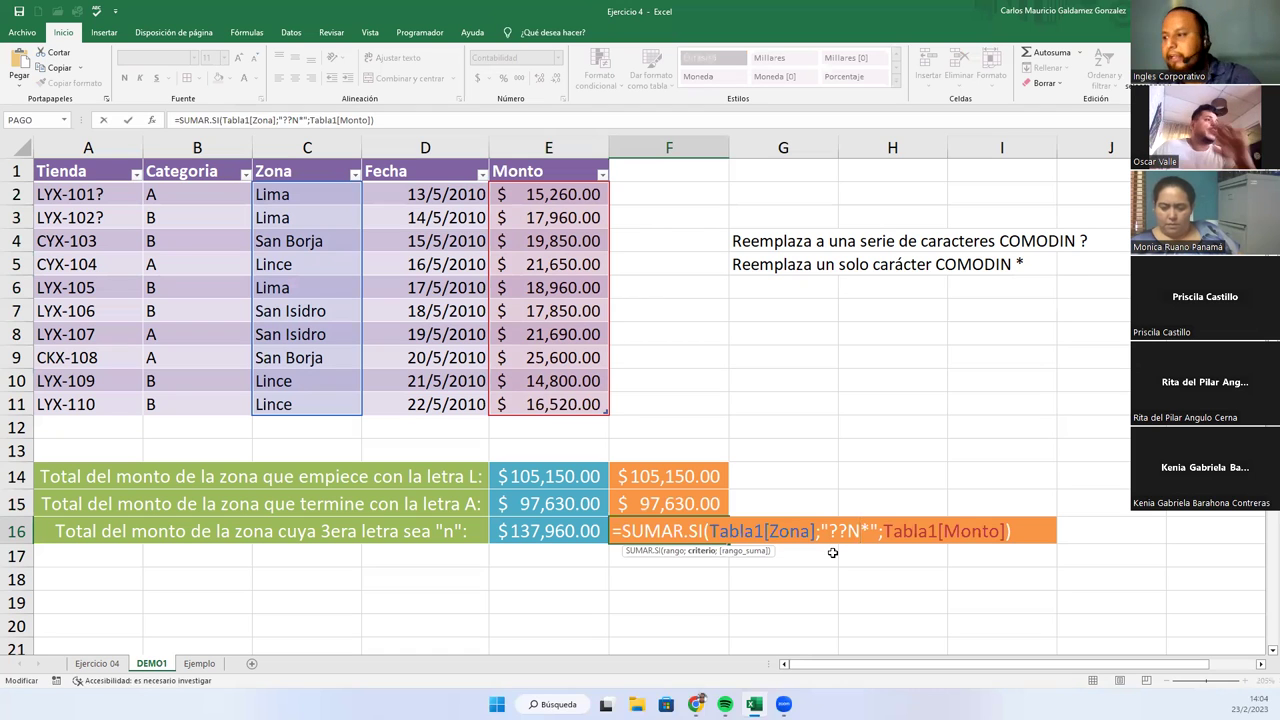
{"action": "key", "text": "Return"}
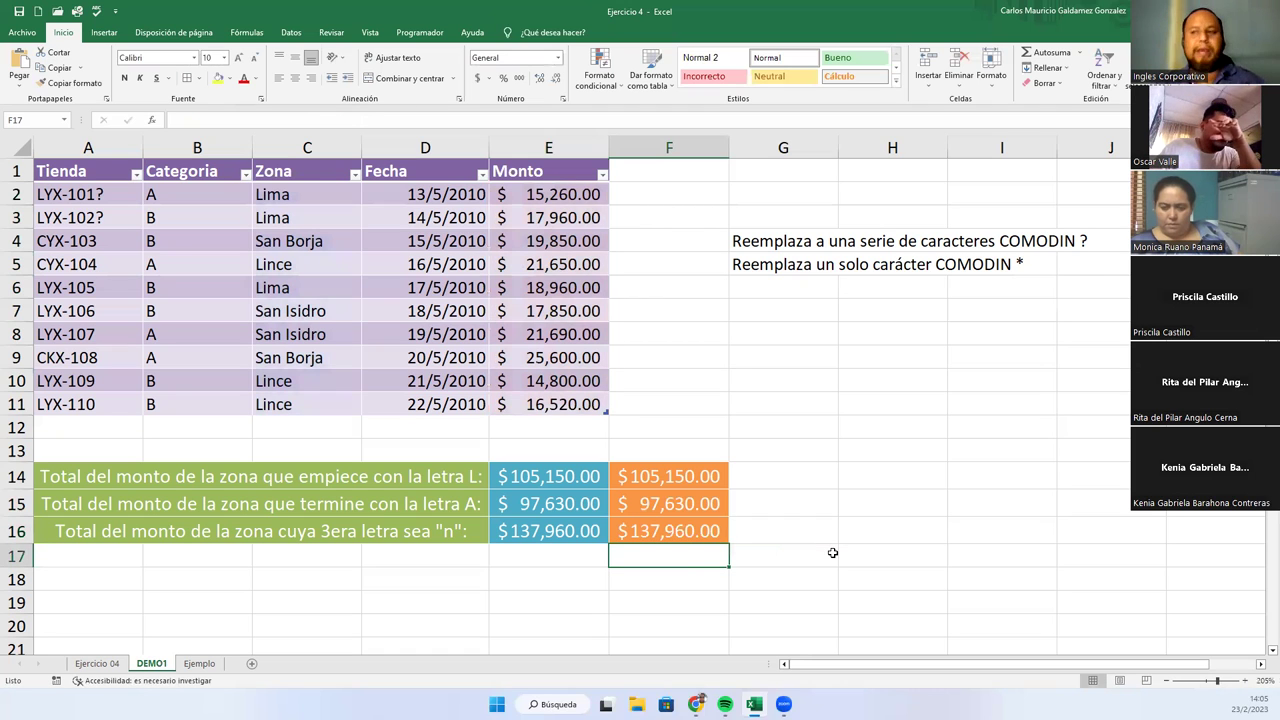
{"action": "left_click", "coordinate": [660, 528]}
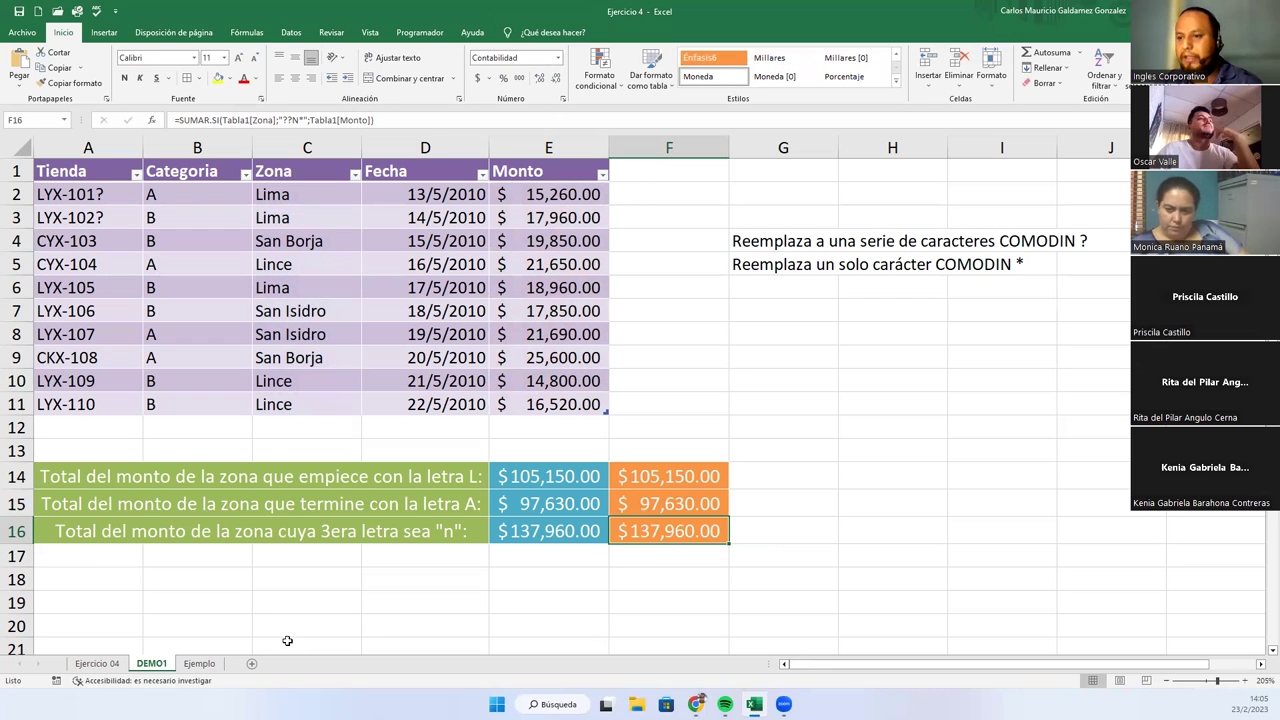
- Review the instruction in G1 and both table images on the Ejercicio 04 sheet, and open the Ejemplo sheet
{"action": "left_click", "coordinate": [96, 663]}
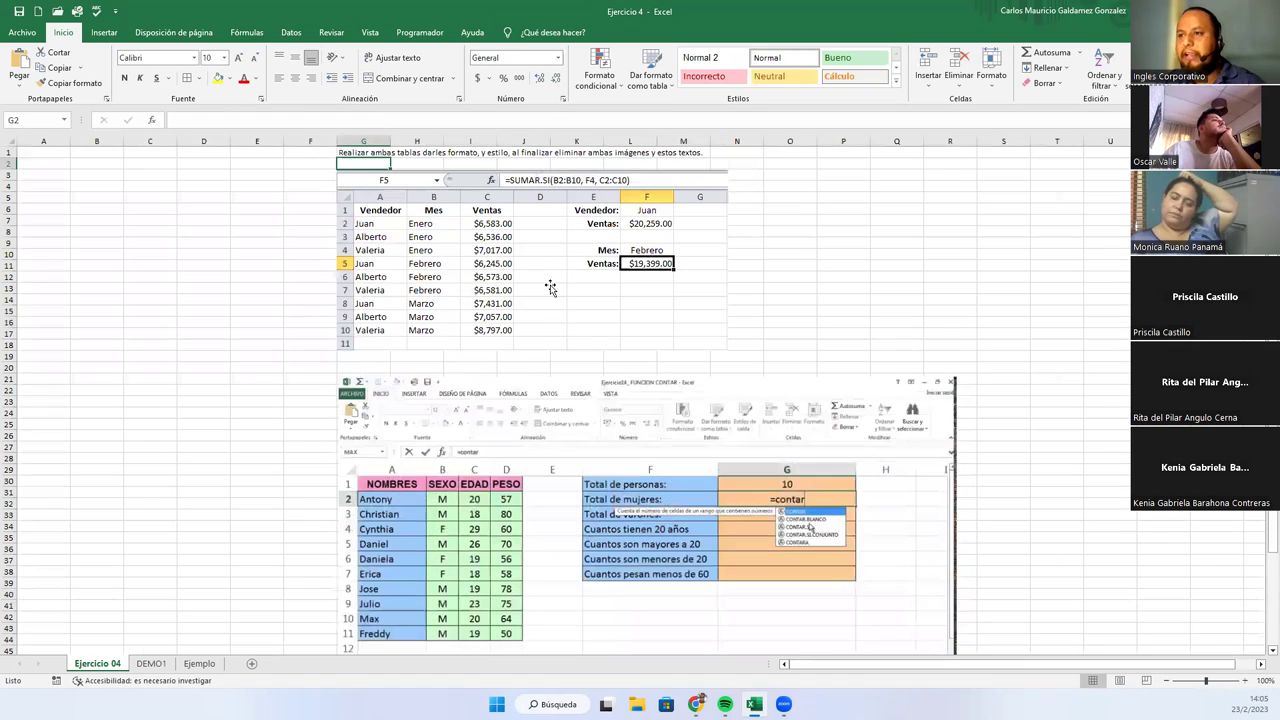
{"action": "left_click", "coordinate": [362, 153]}
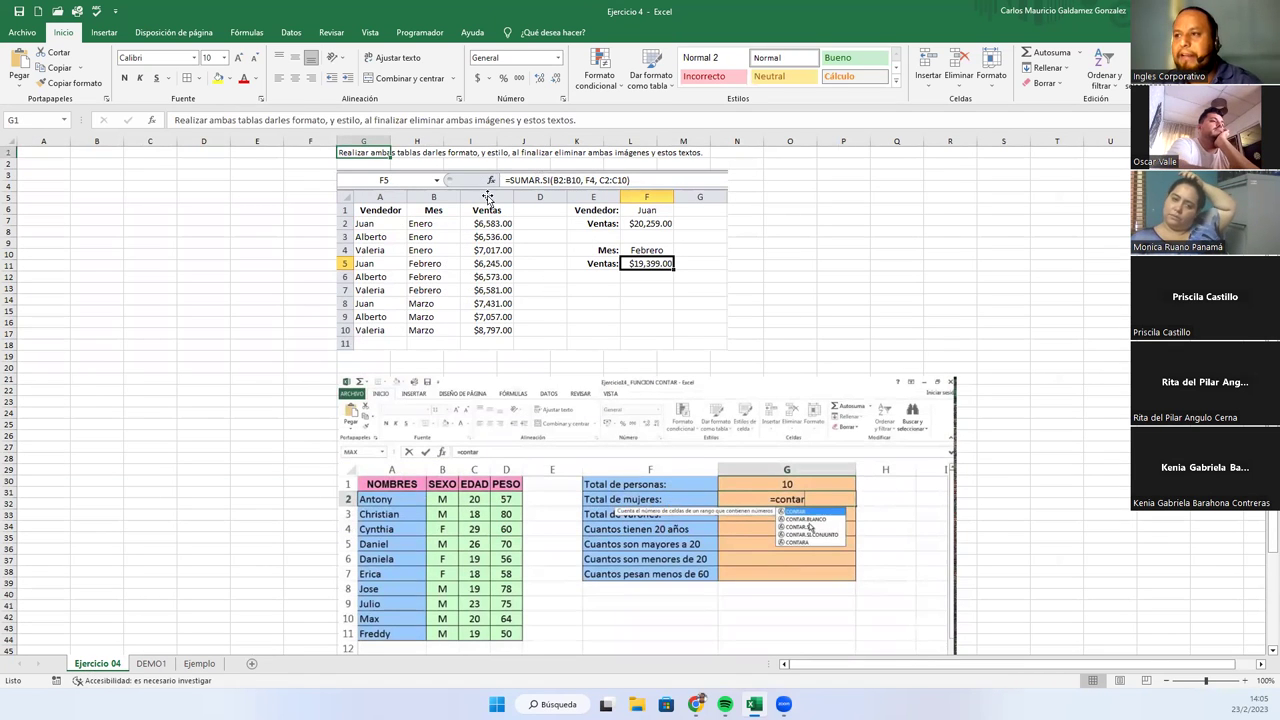
{"action": "left_click", "coordinate": [637, 218]}
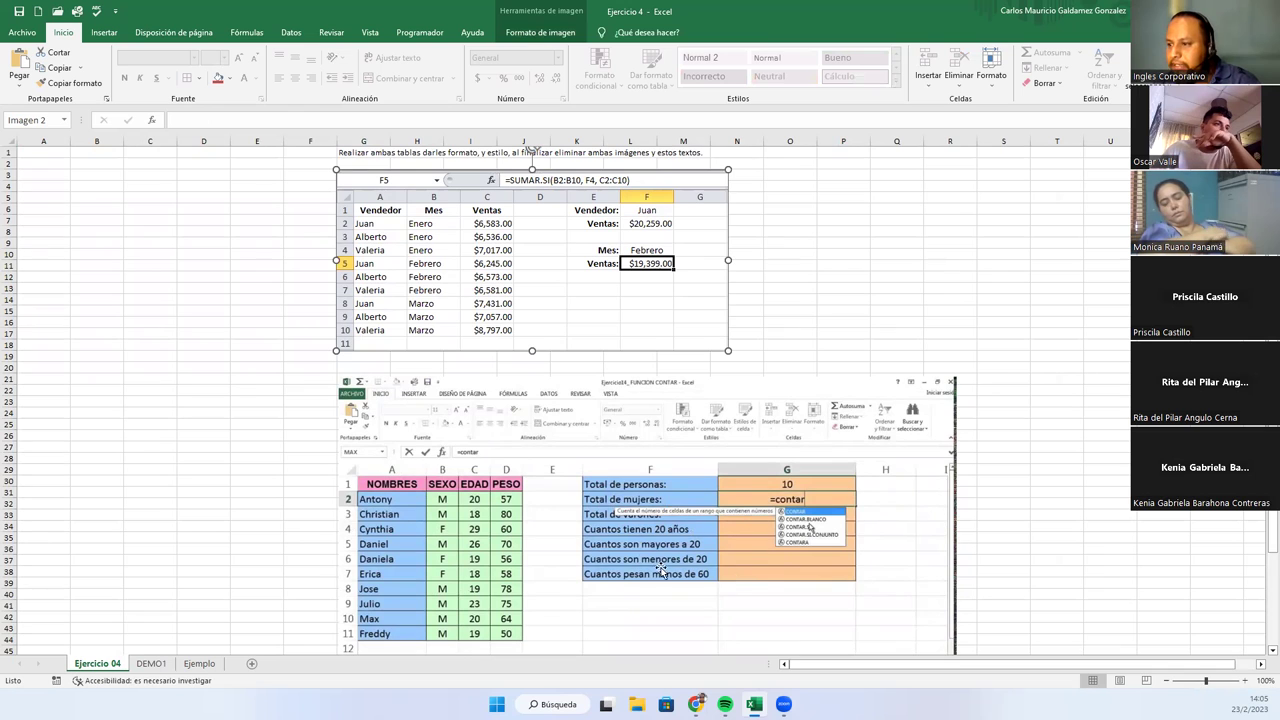
{"action": "left_click", "coordinate": [712, 563]}
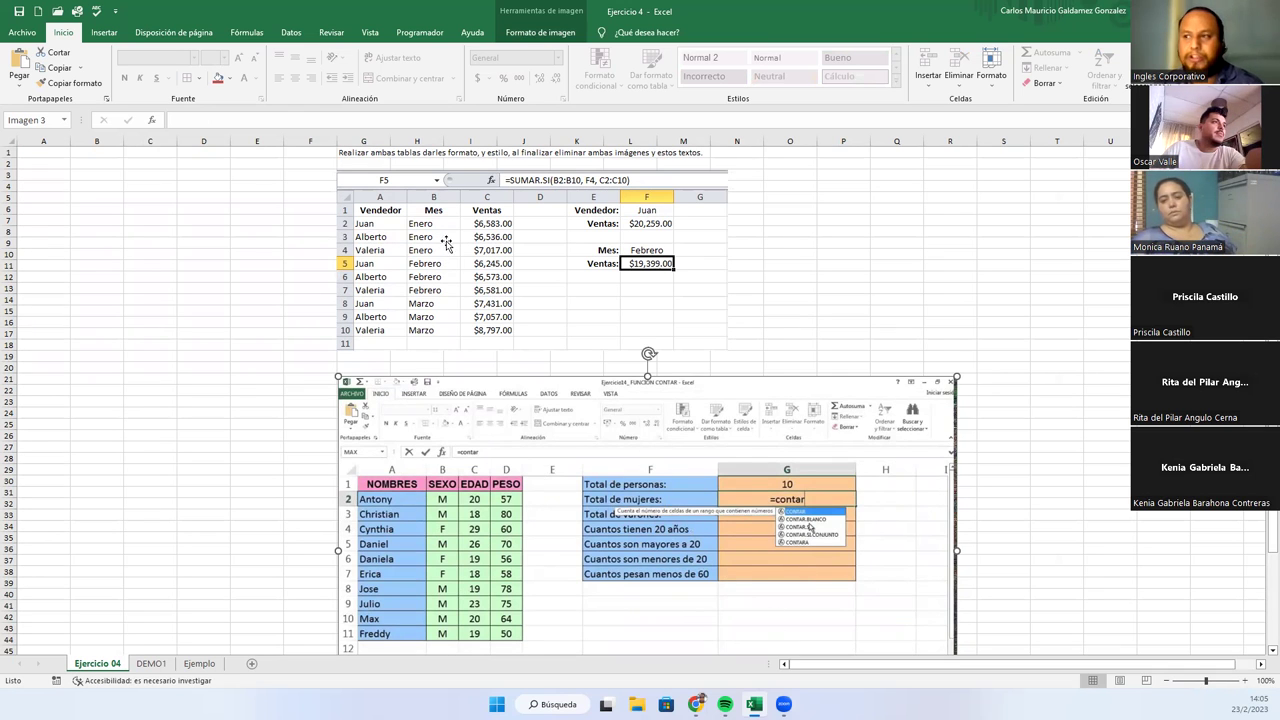
{"action": "left_click", "coordinate": [199, 664]}
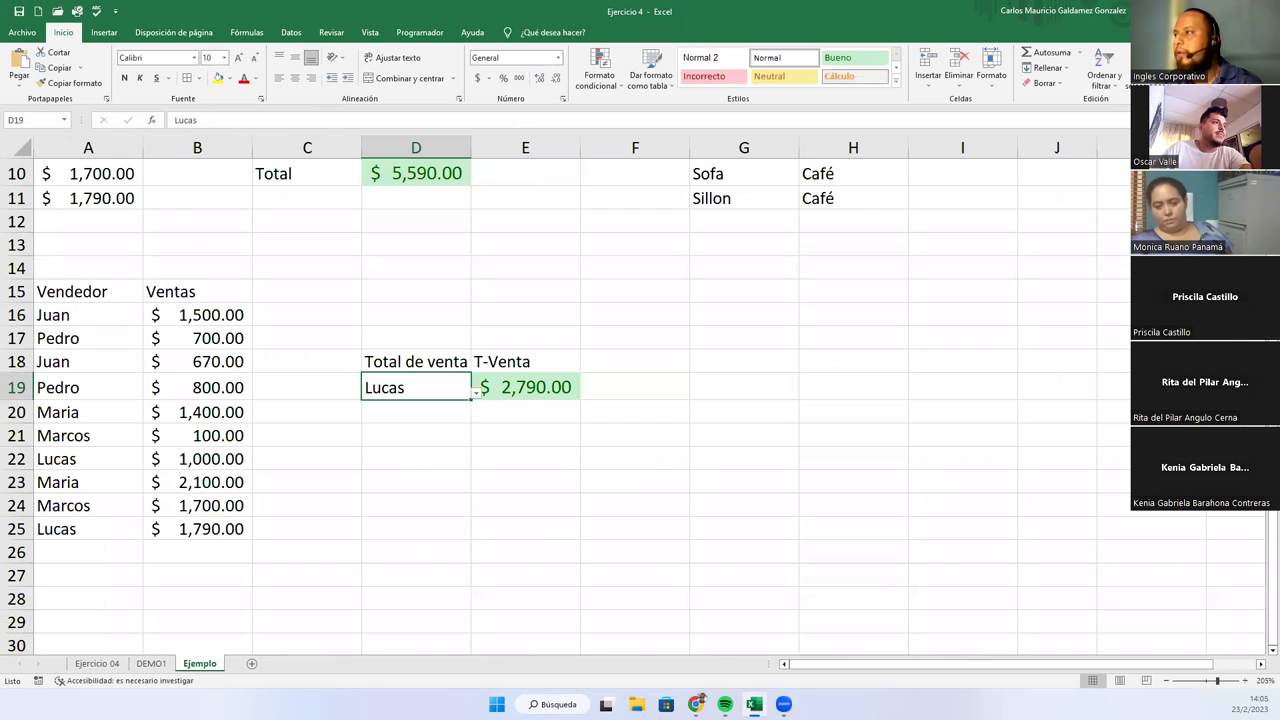
- Switch to Chrome, present the Sesión04_I presentation full screen, and advance from the FUNCION CONTAR.SI slide to the CONSULTAS slide
{"action": "key", "text": "alt+Tab"}
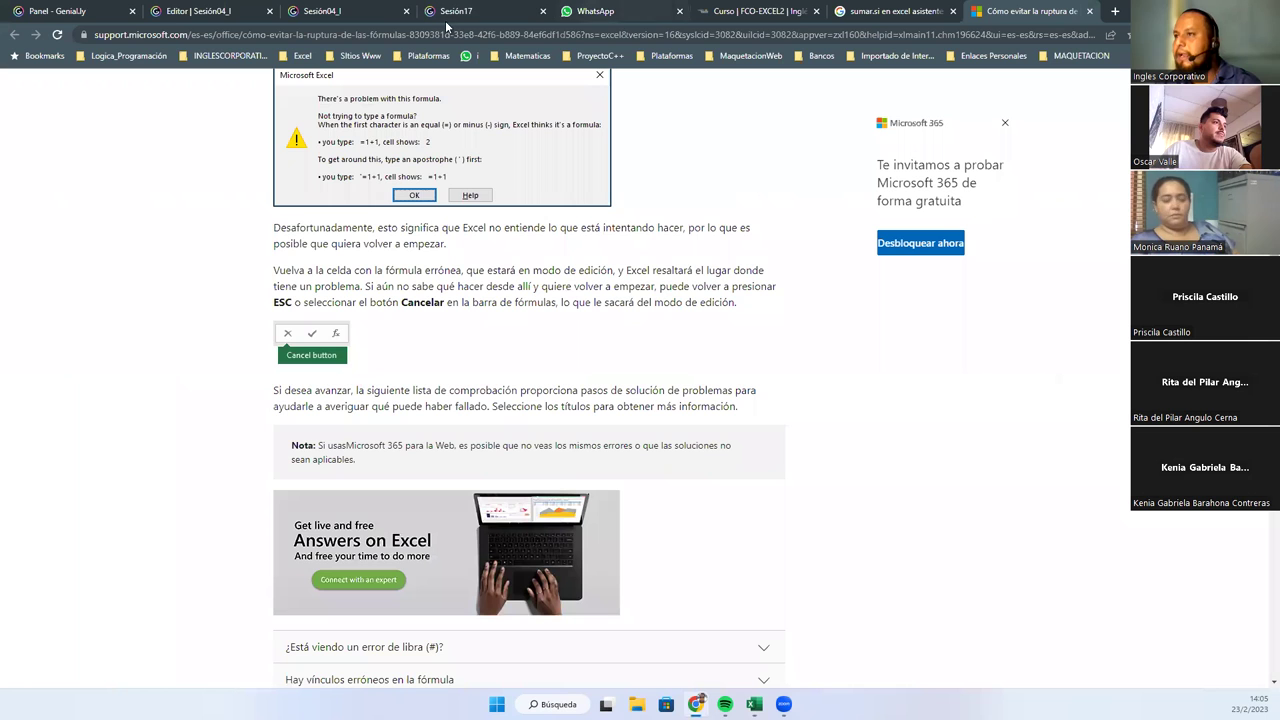
{"action": "left_click", "coordinate": [348, 12]}
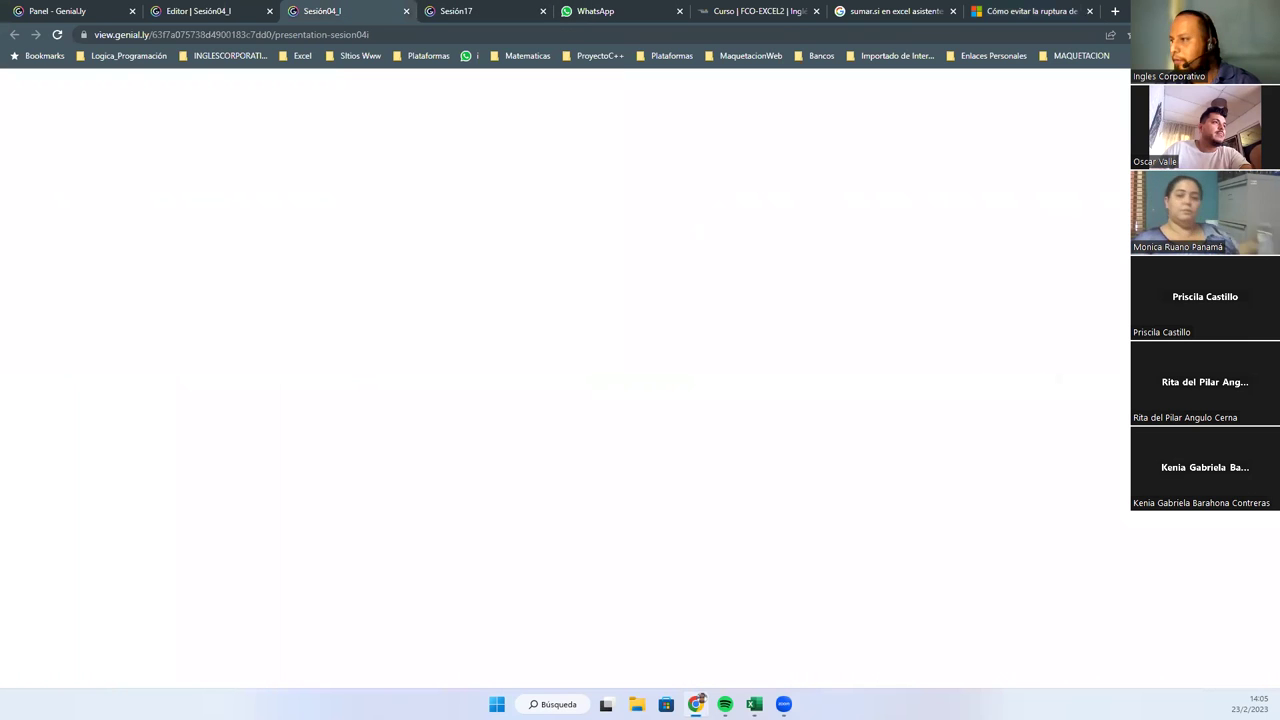
{"action": "left_click", "coordinate": [1251, 630]}
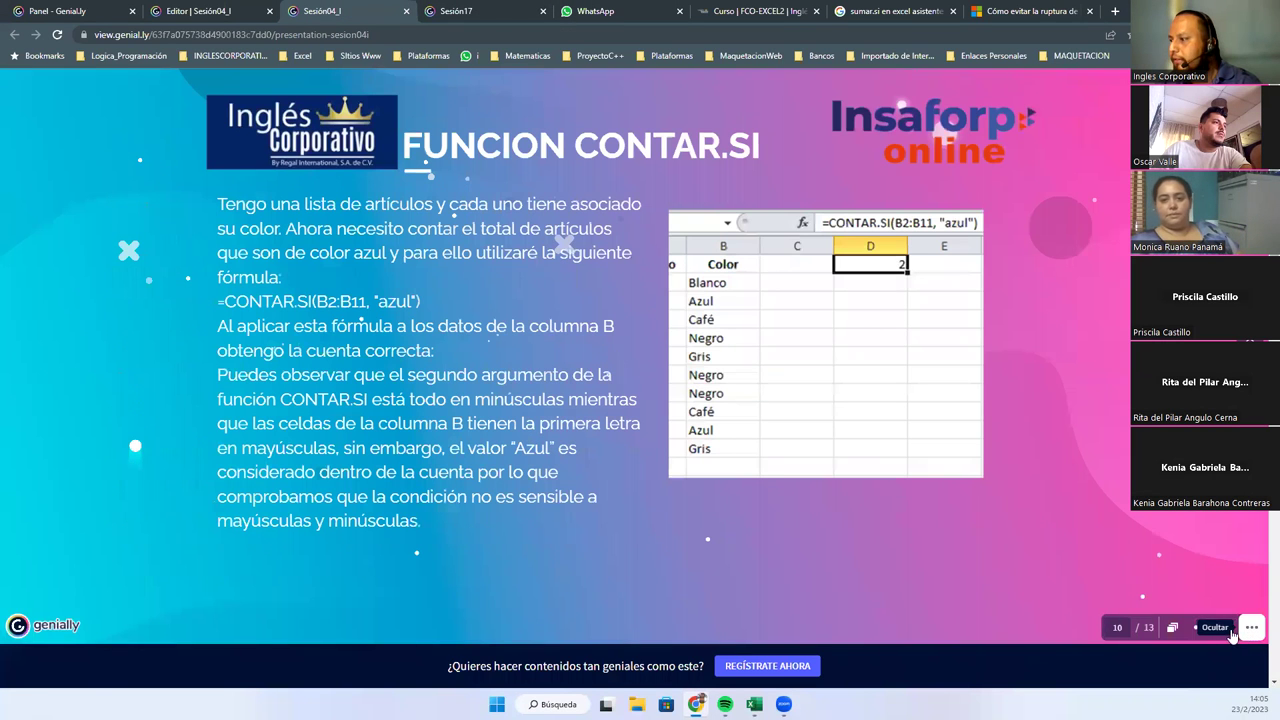
{"action": "left_click", "coordinate": [1224, 630]}
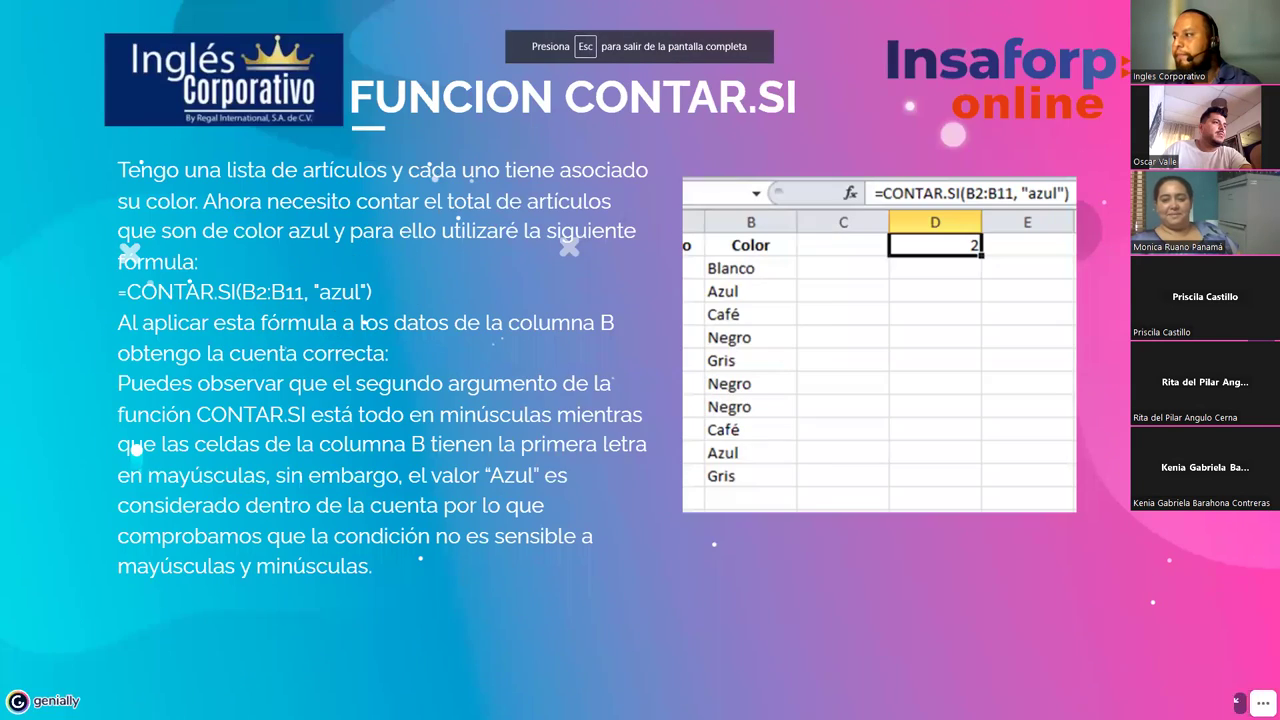
{"action": "key", "text": "Right"}
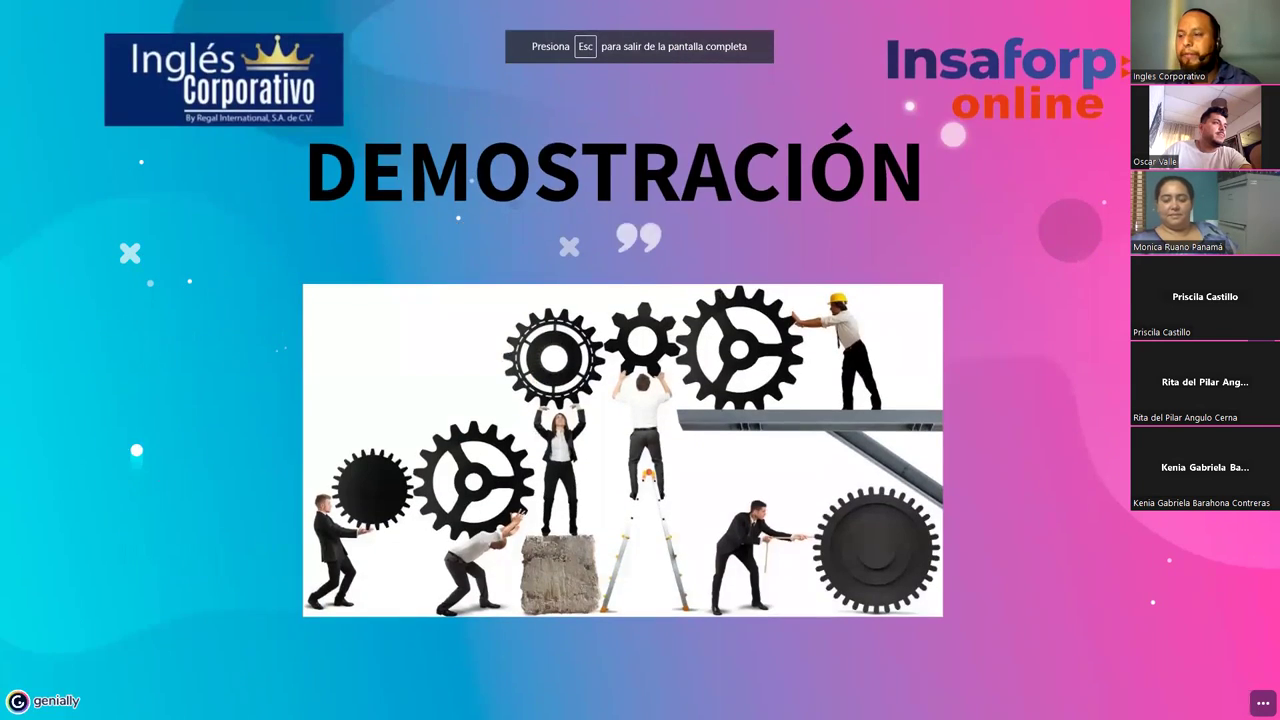
{"action": "key", "text": "Right"}
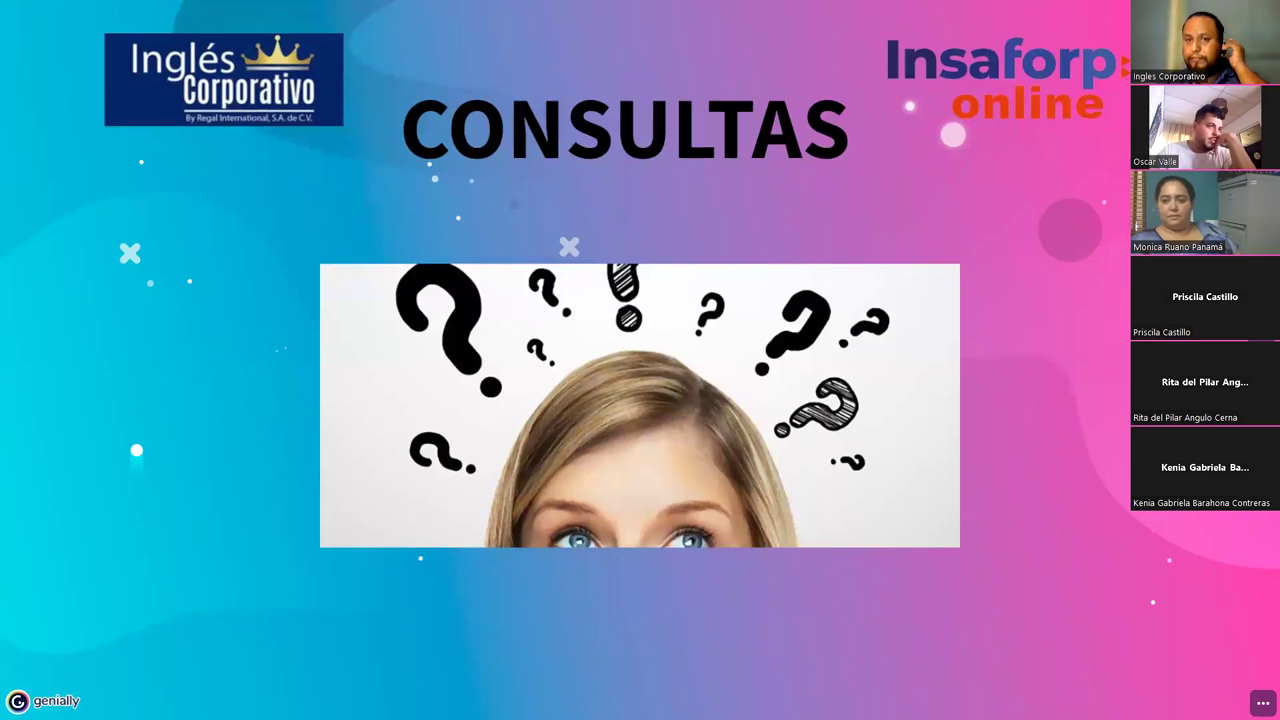